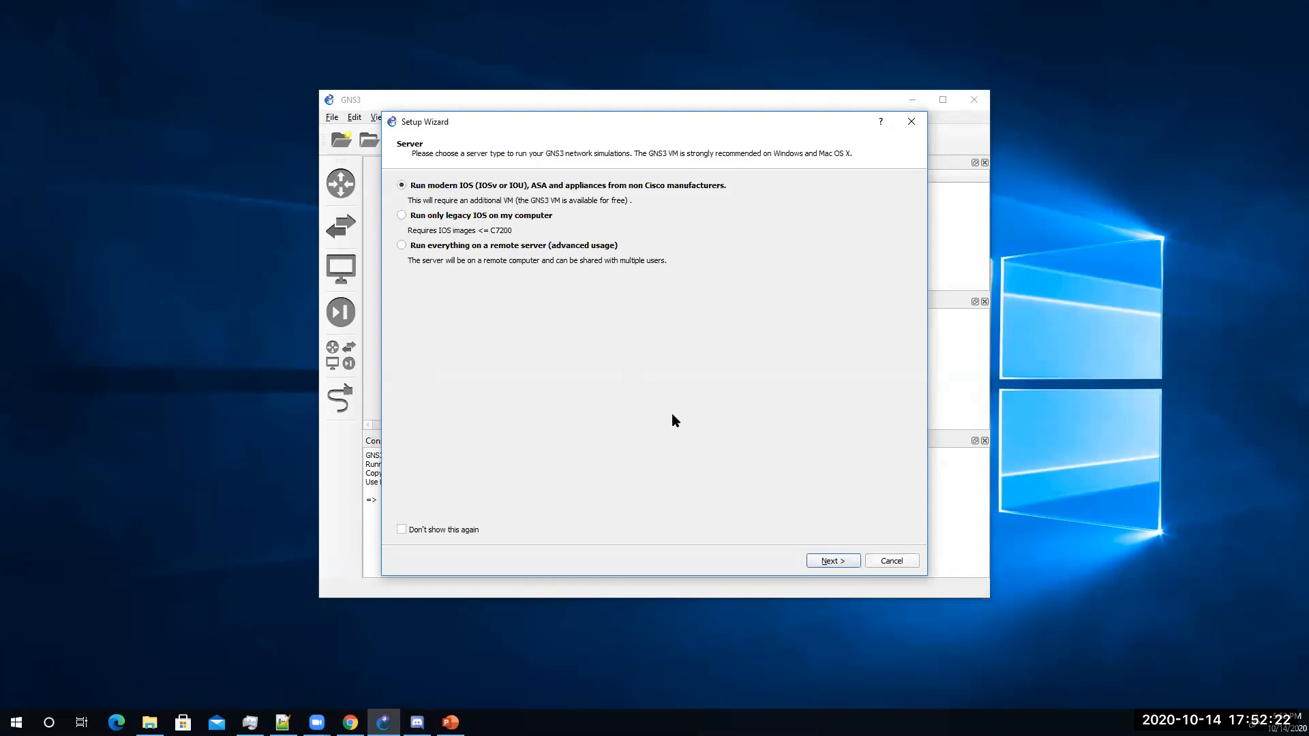
Step: Advance to local server configuration, review the host binding addresses, and open the Start menu
click(831, 561)
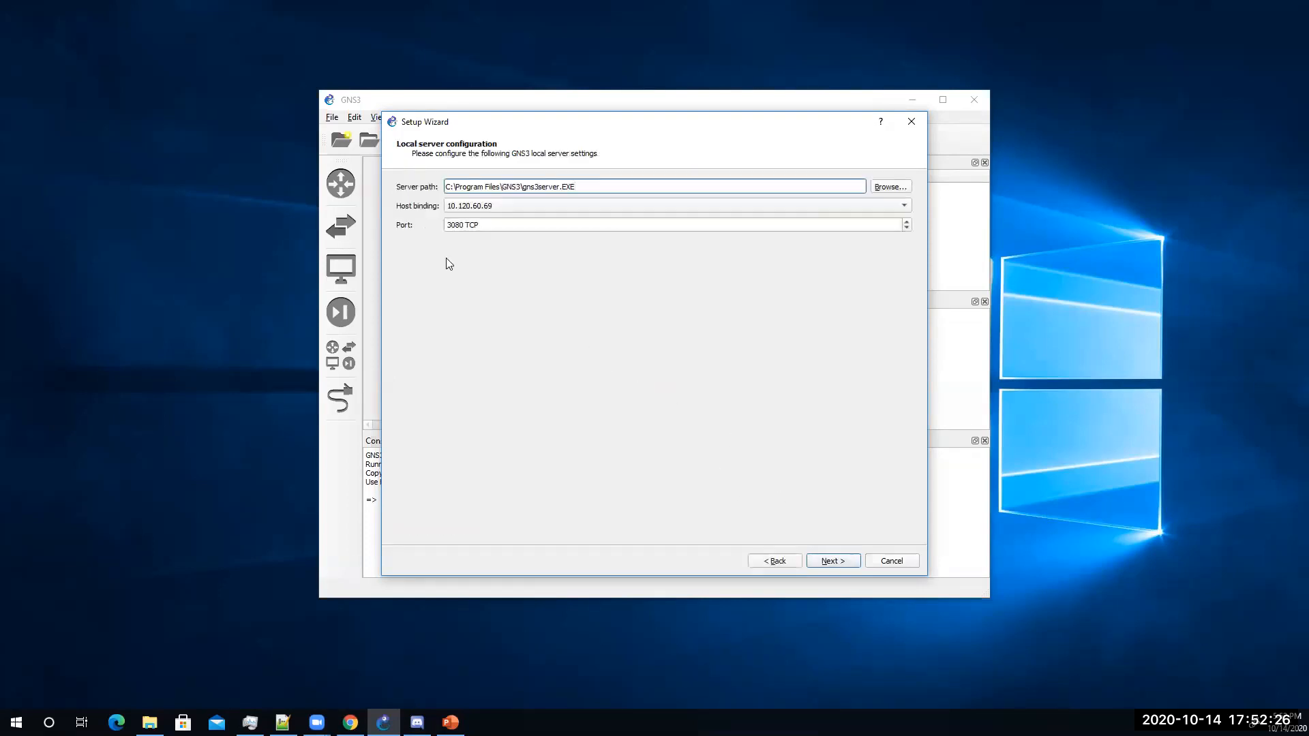
click(563, 206)
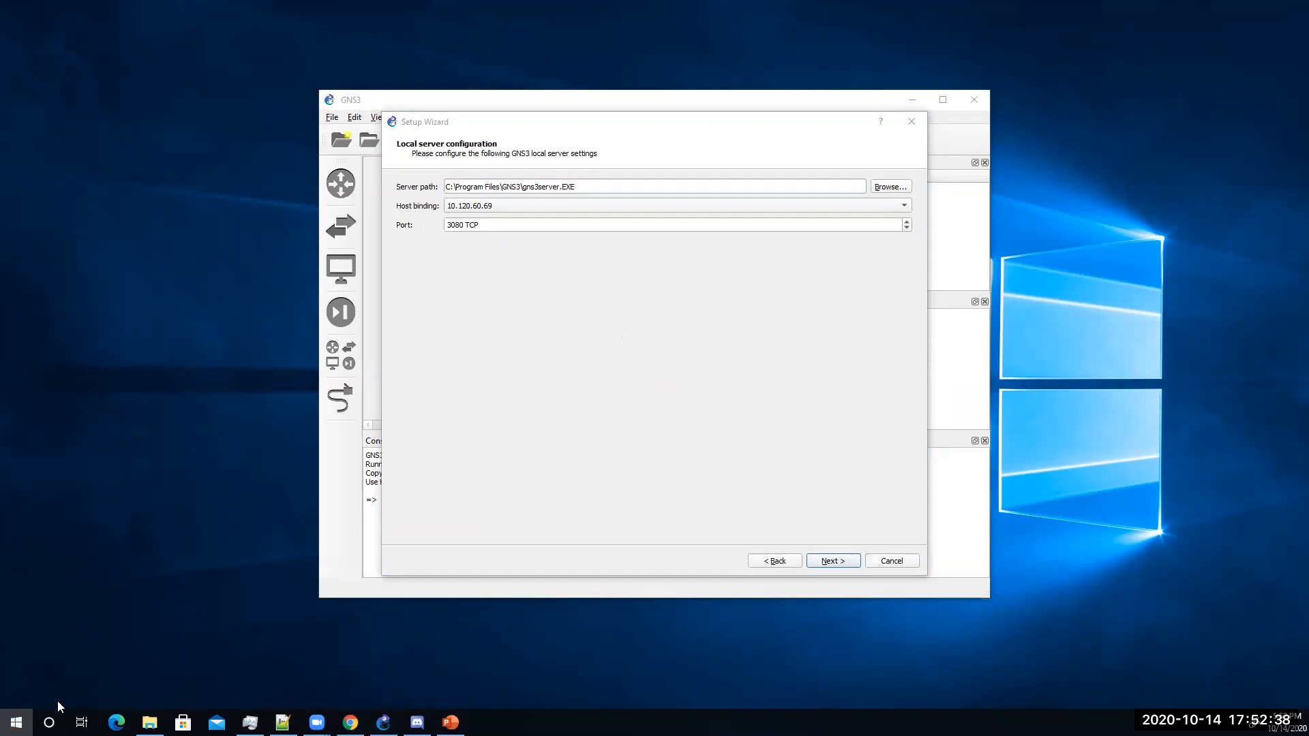
click(16, 722)
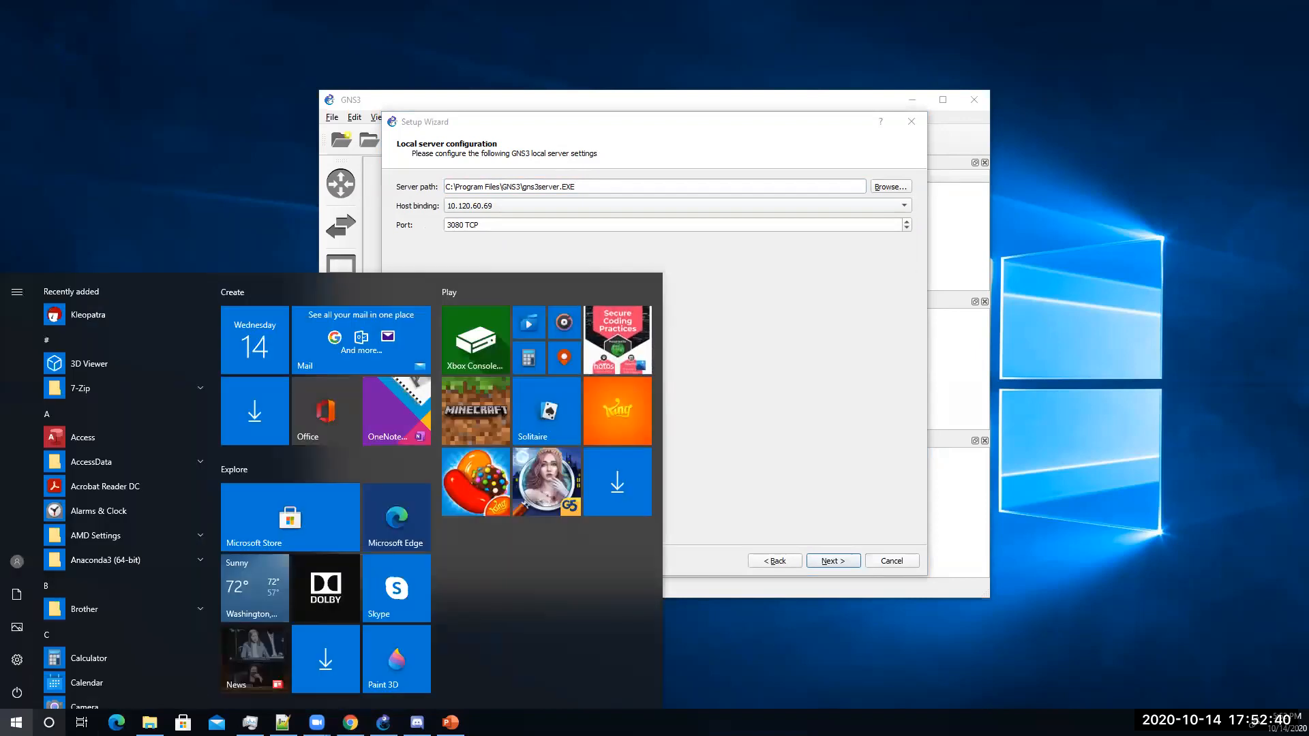
Step: Confirm in VirtualBox that GNS3 VM's Adapter 1 uses Host-Only Ethernet Adapter #2, then launch Command Prompt
key(Escape)
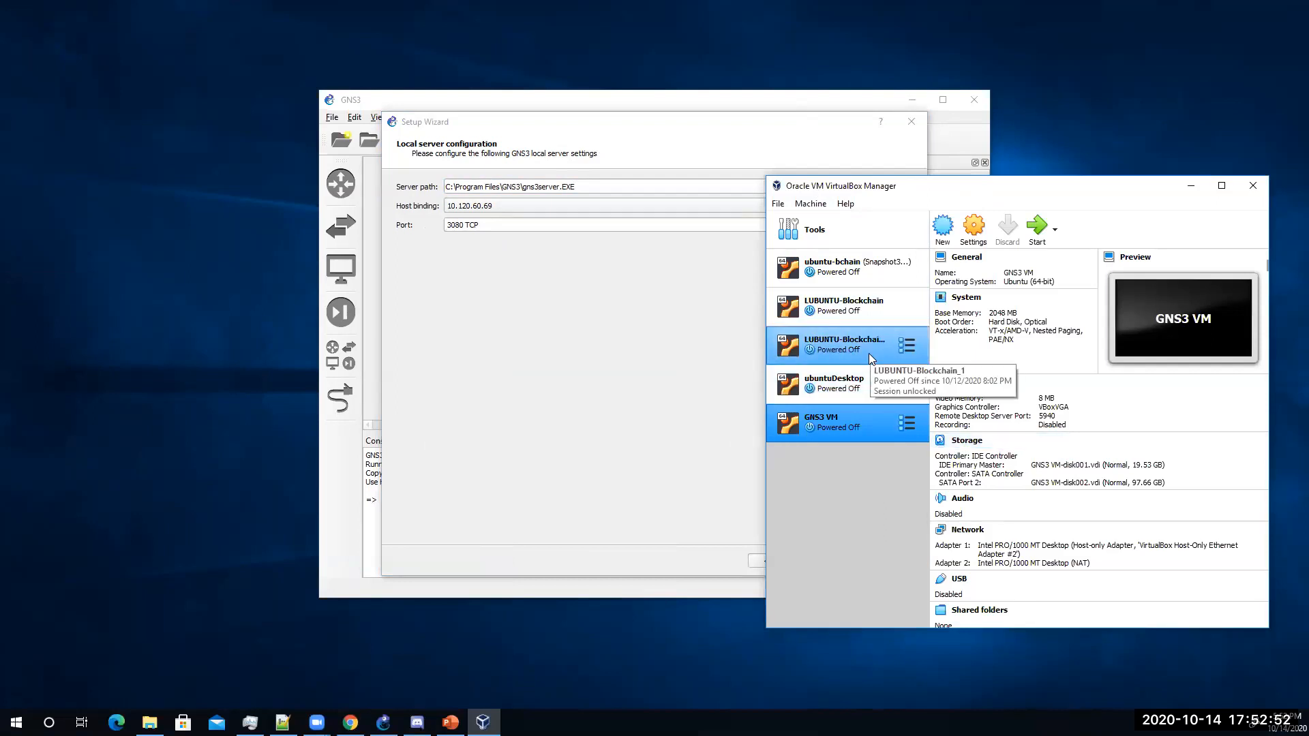
drag(1014, 194, 945, 172)
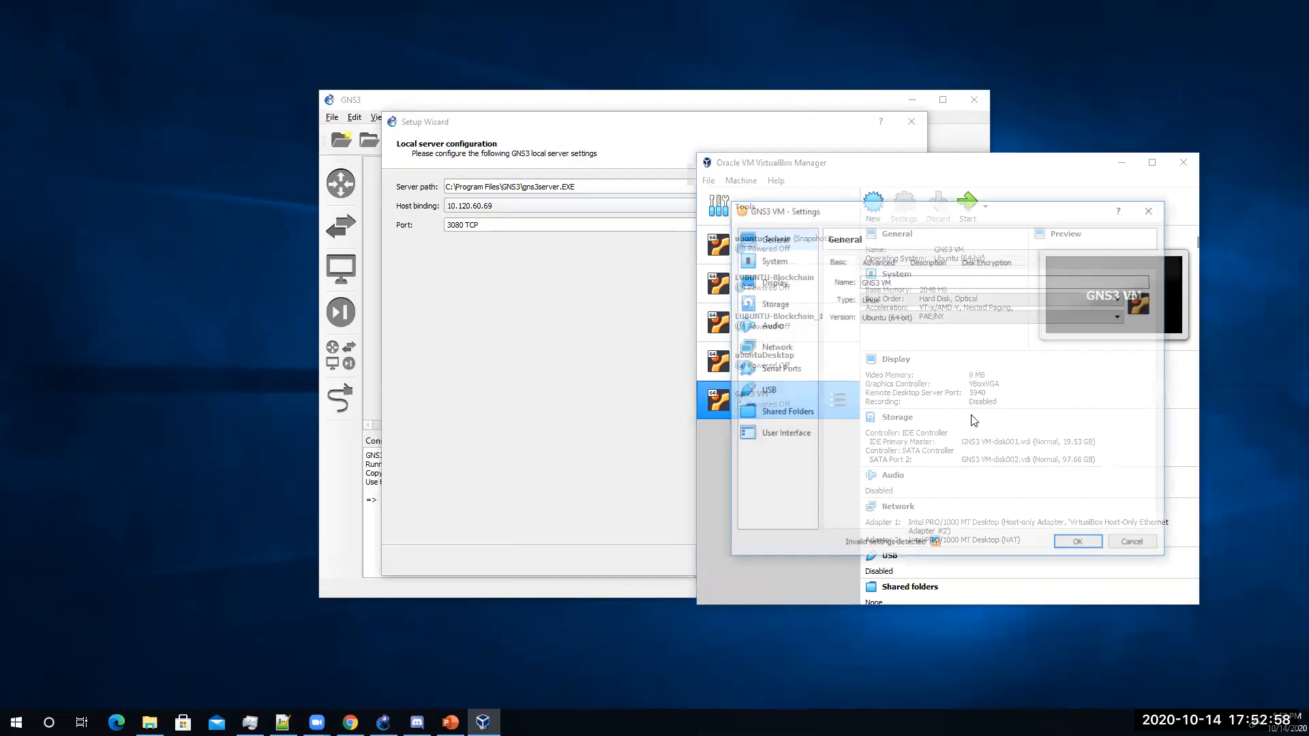
click(751, 348)
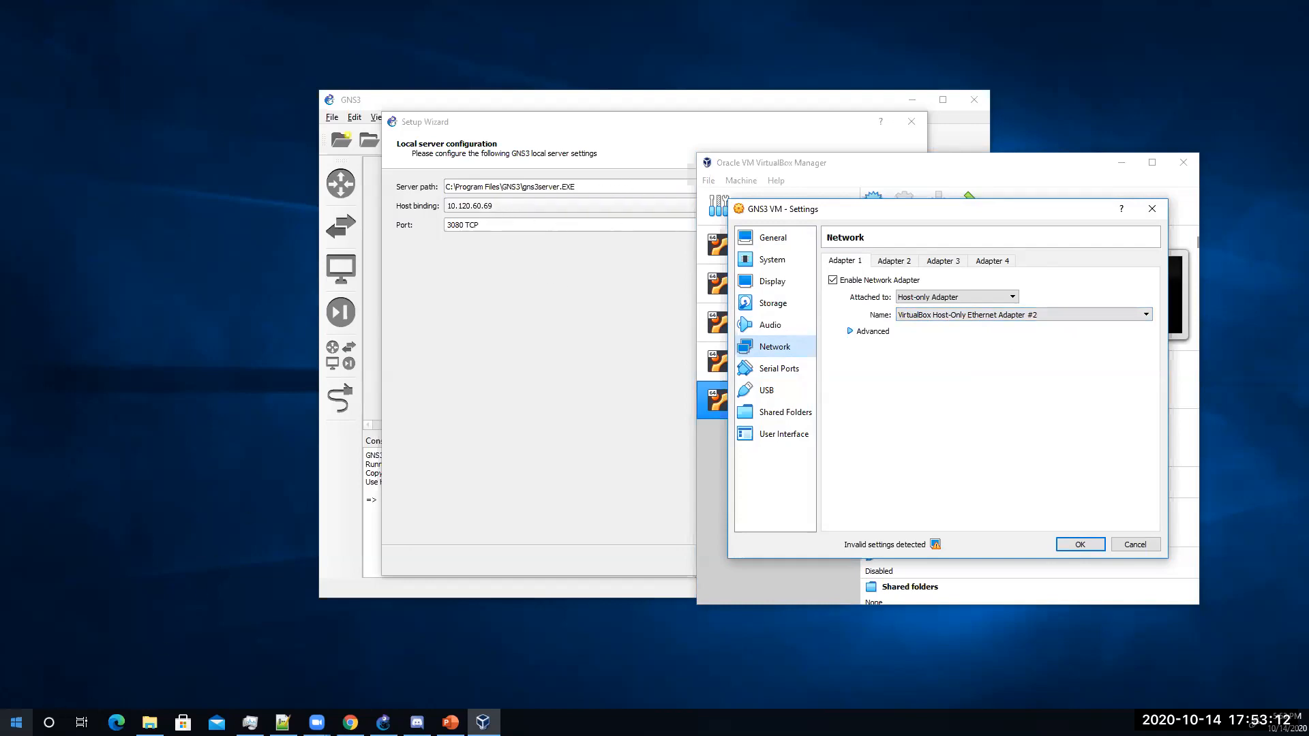
click(16, 722)
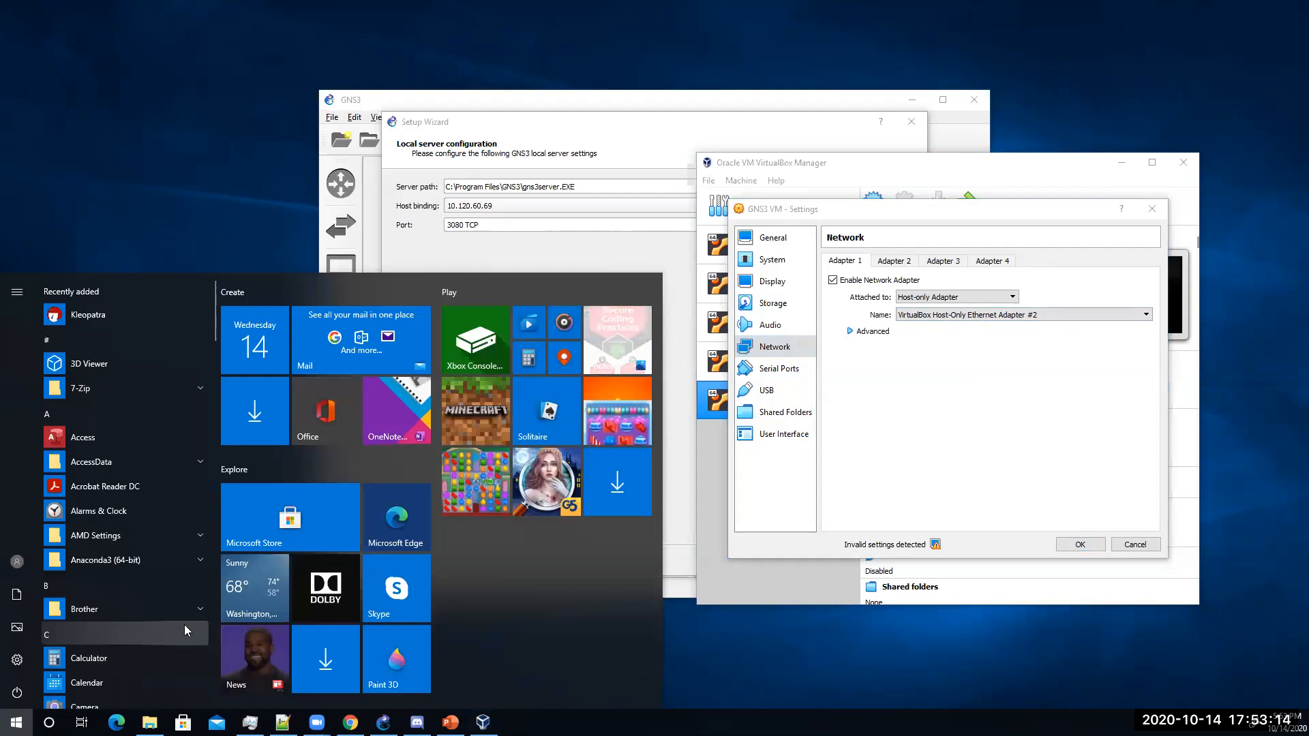
key(Escape)
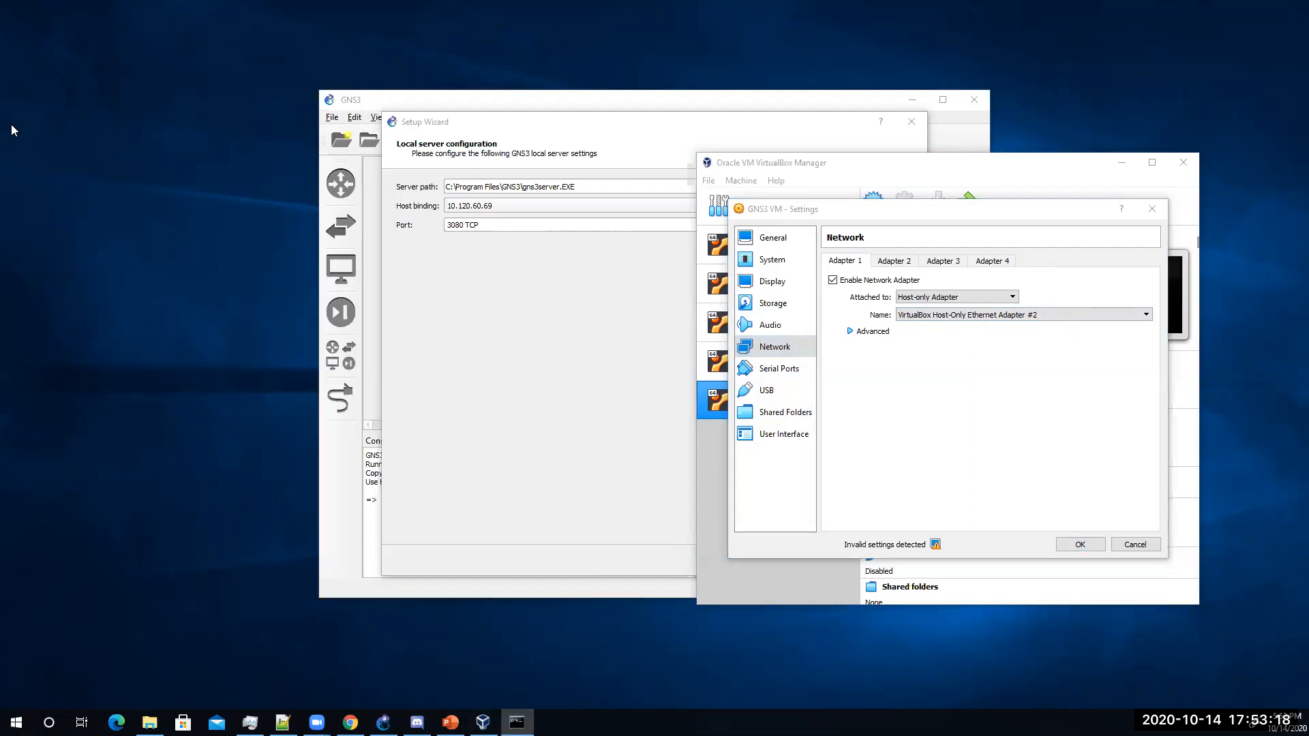
Step: Run ipconfig and select Host-Only Network #2's IPv4 address 192.168.131.1
drag(699, 225, 491, 225)
click(222, 220)
text(ipconfig)
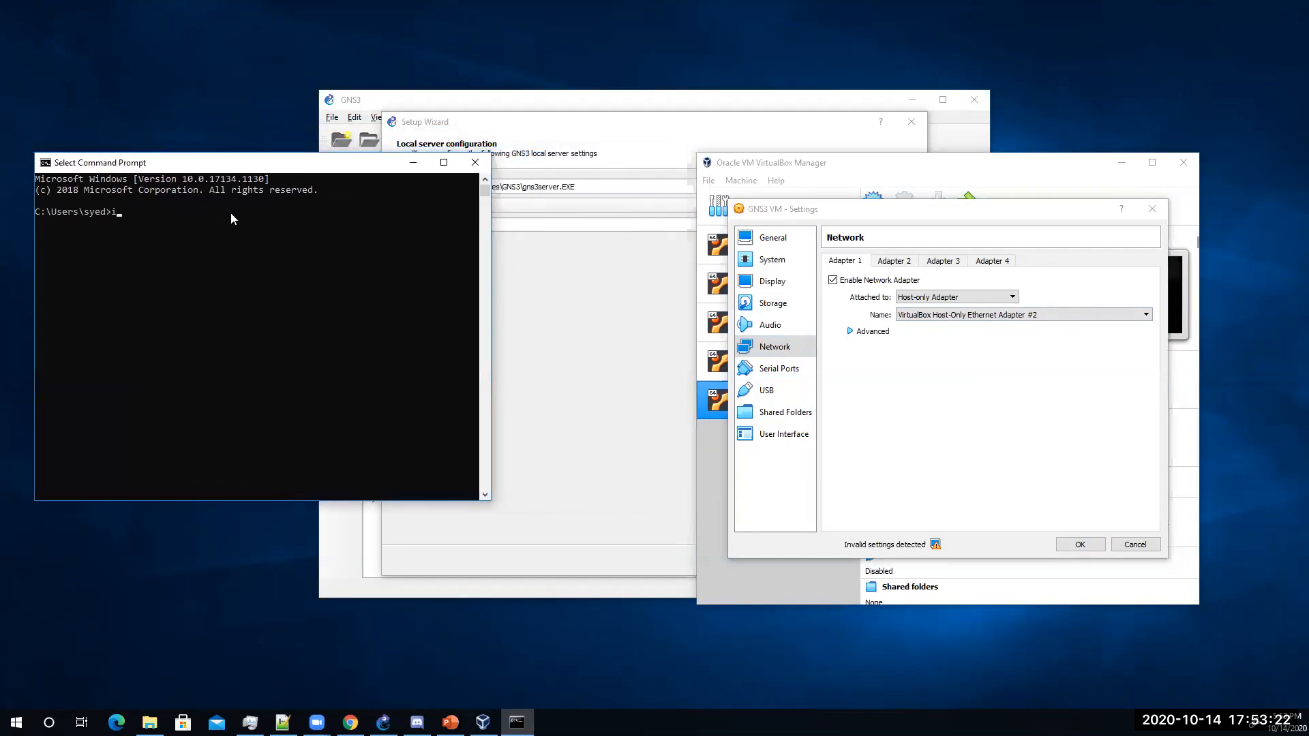
key(Return)
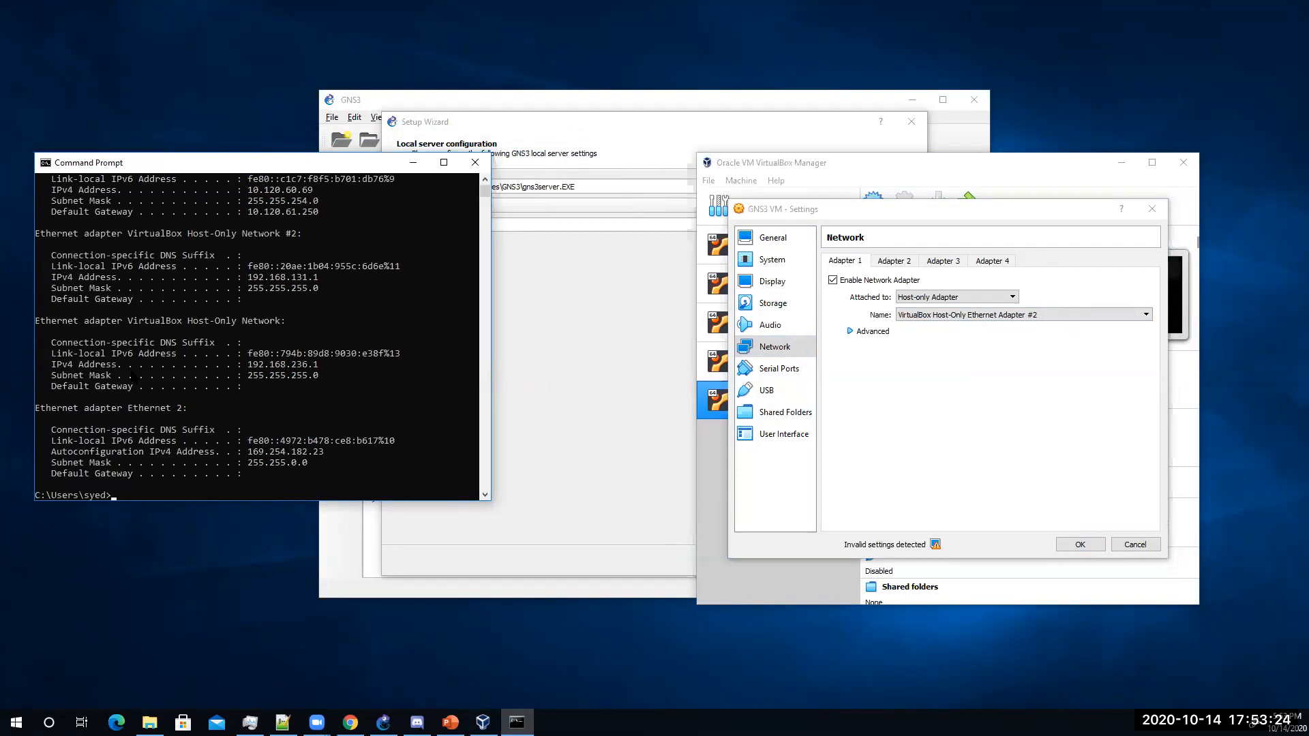
drag(300, 235, 159, 240)
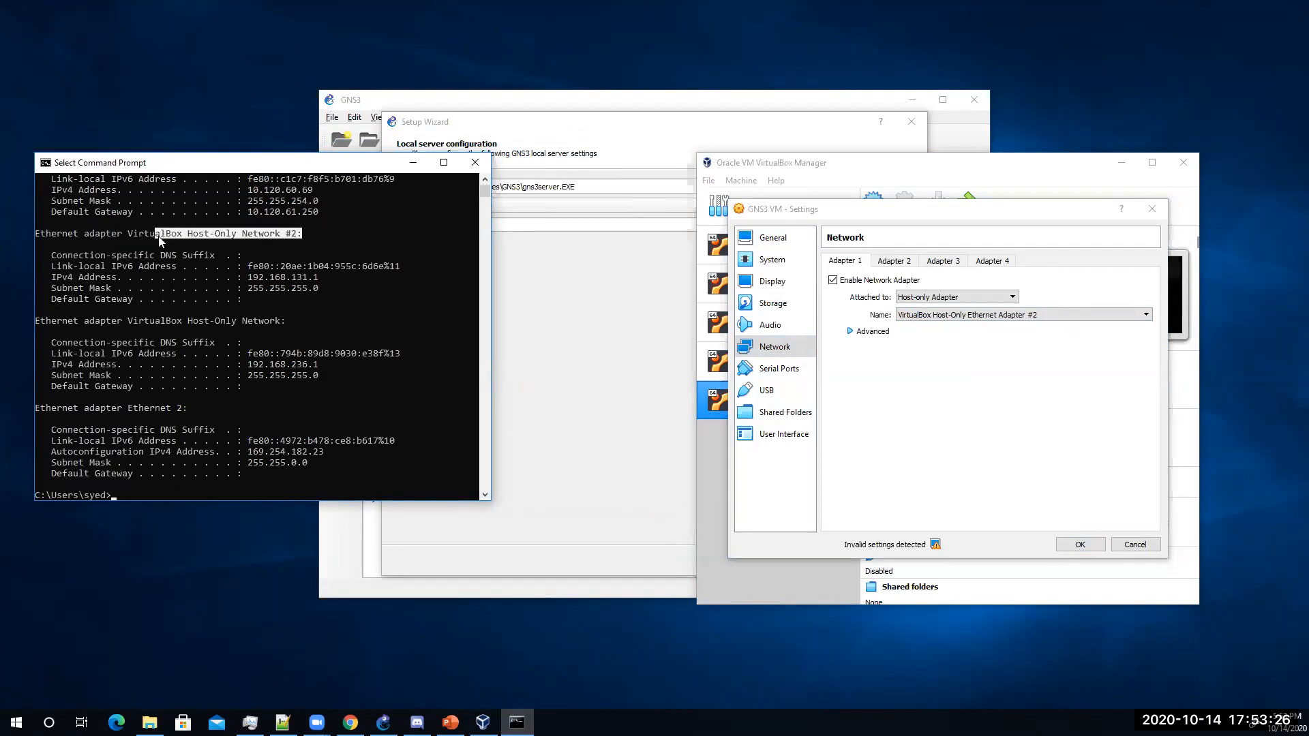
drag(324, 277, 249, 280)
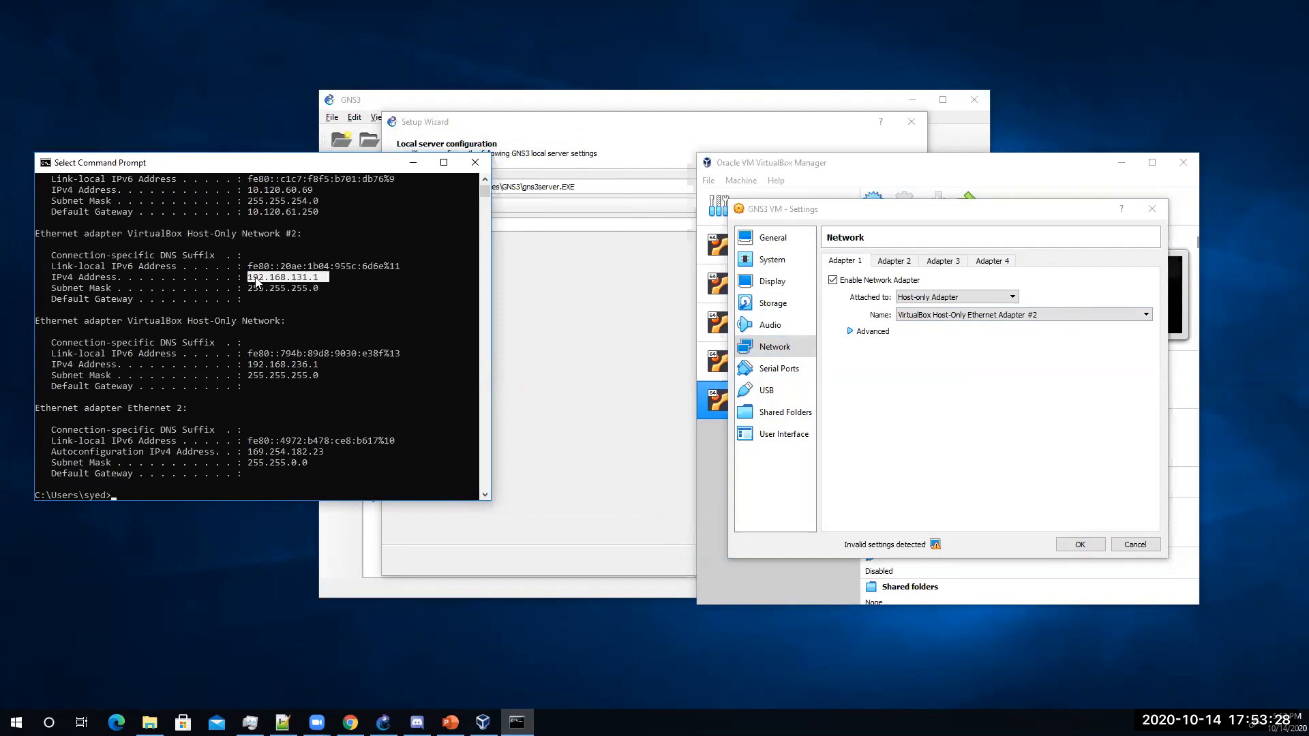
click(567, 270)
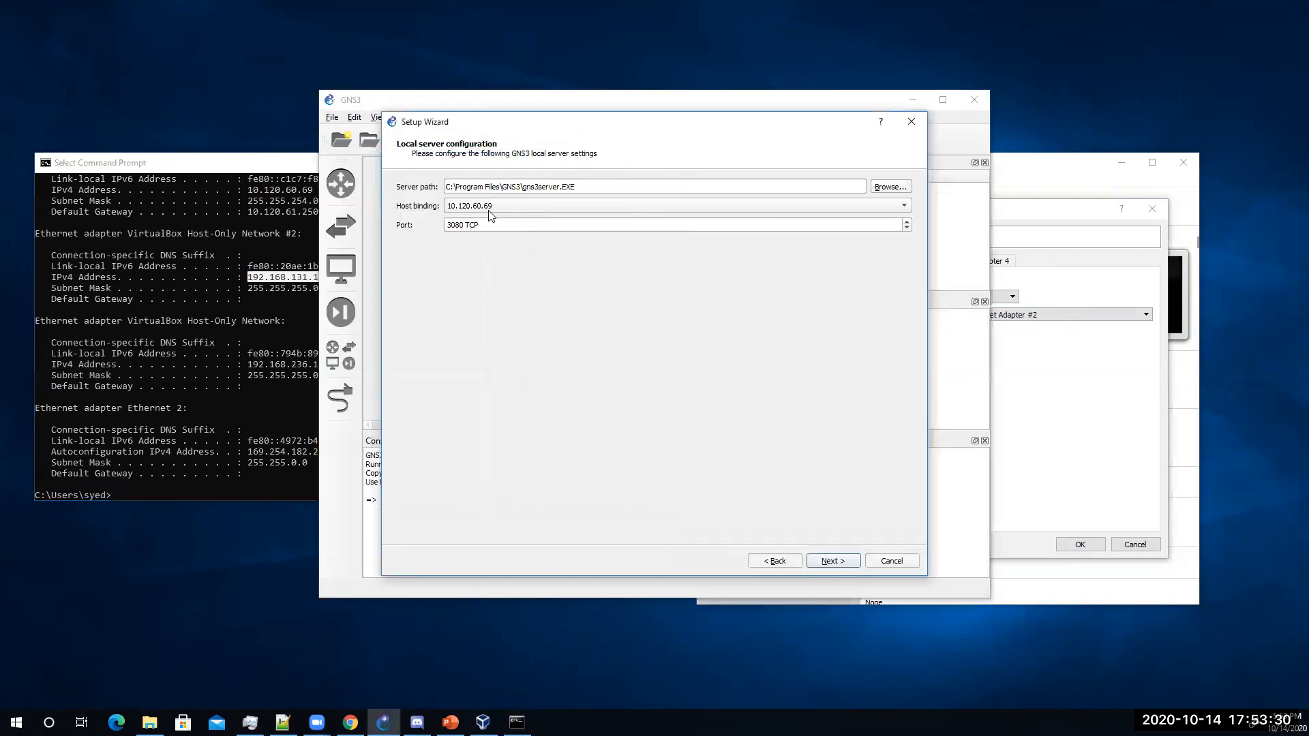
Step: Close Command Prompt and set the local server host binding to 192.168.131.1
click(268, 183)
click(484, 163)
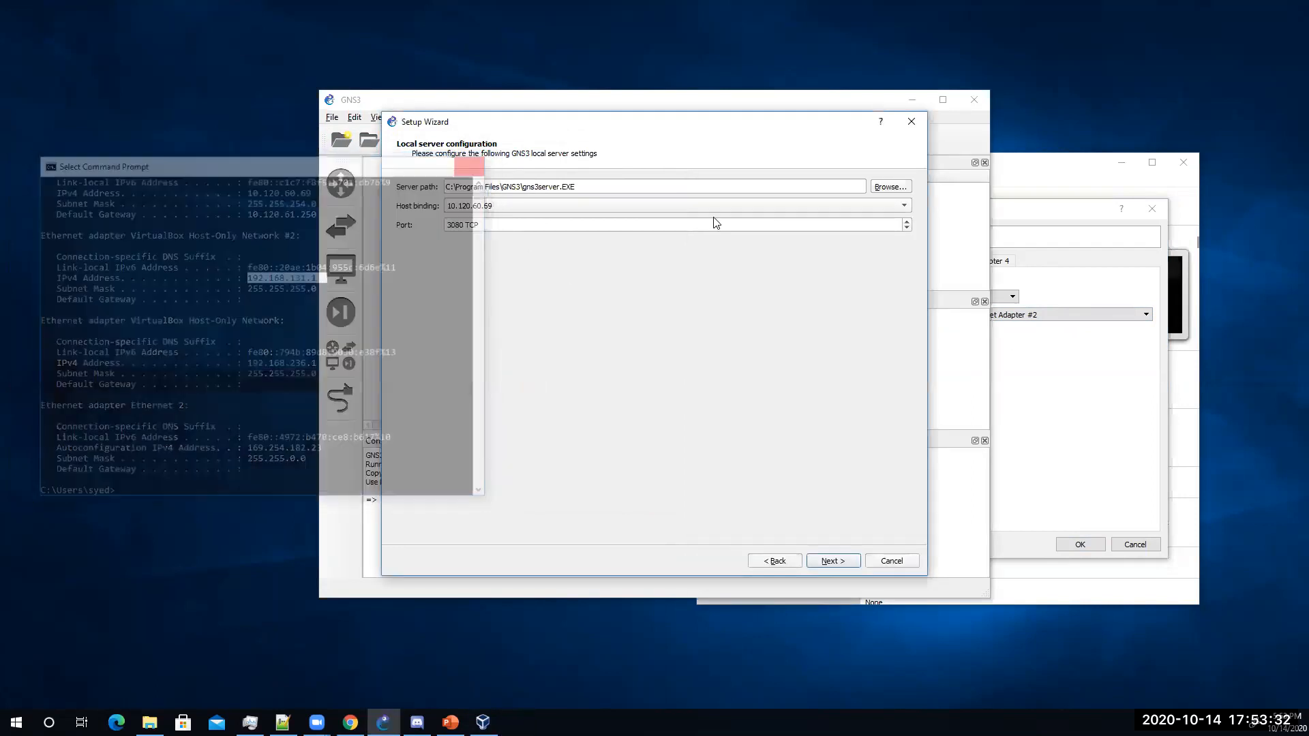
click(723, 205)
click(594, 215)
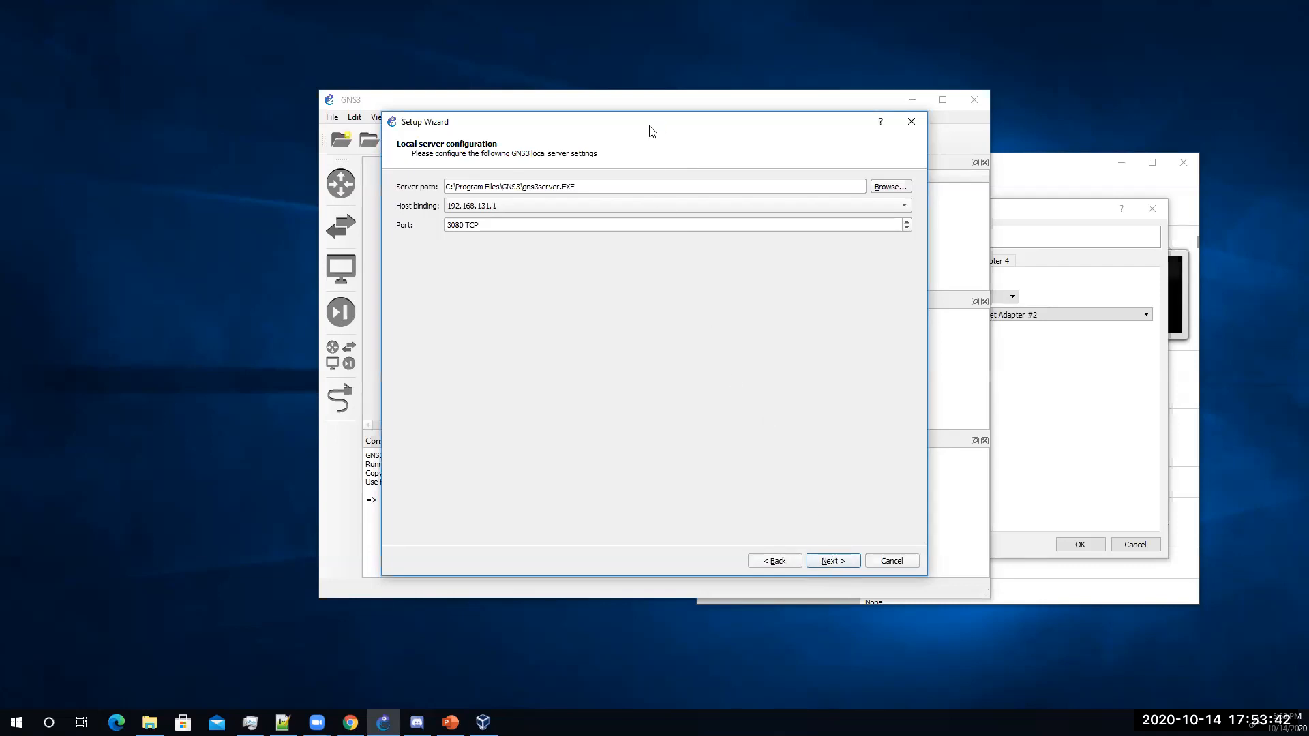
Step: Cancel the VirtualBox VM settings and continue the wizard to test the local server connection
click(1109, 526)
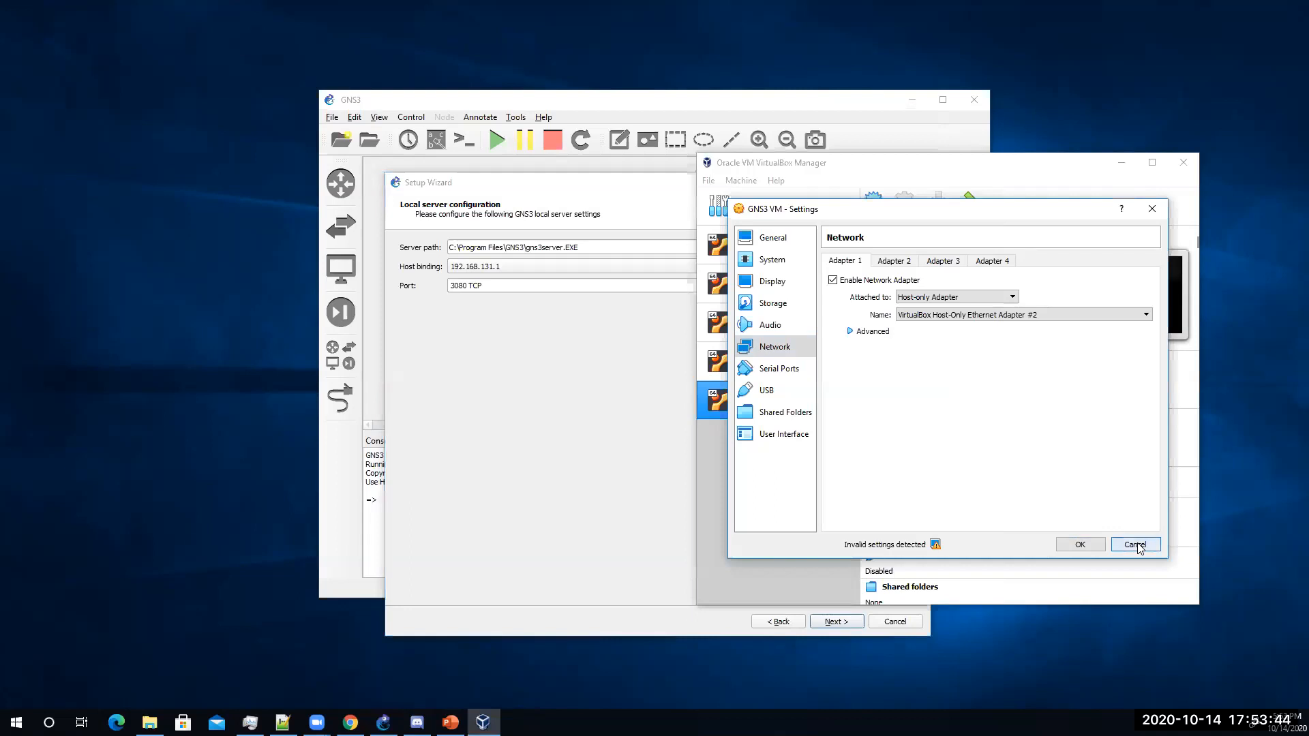
click(1134, 544)
click(595, 421)
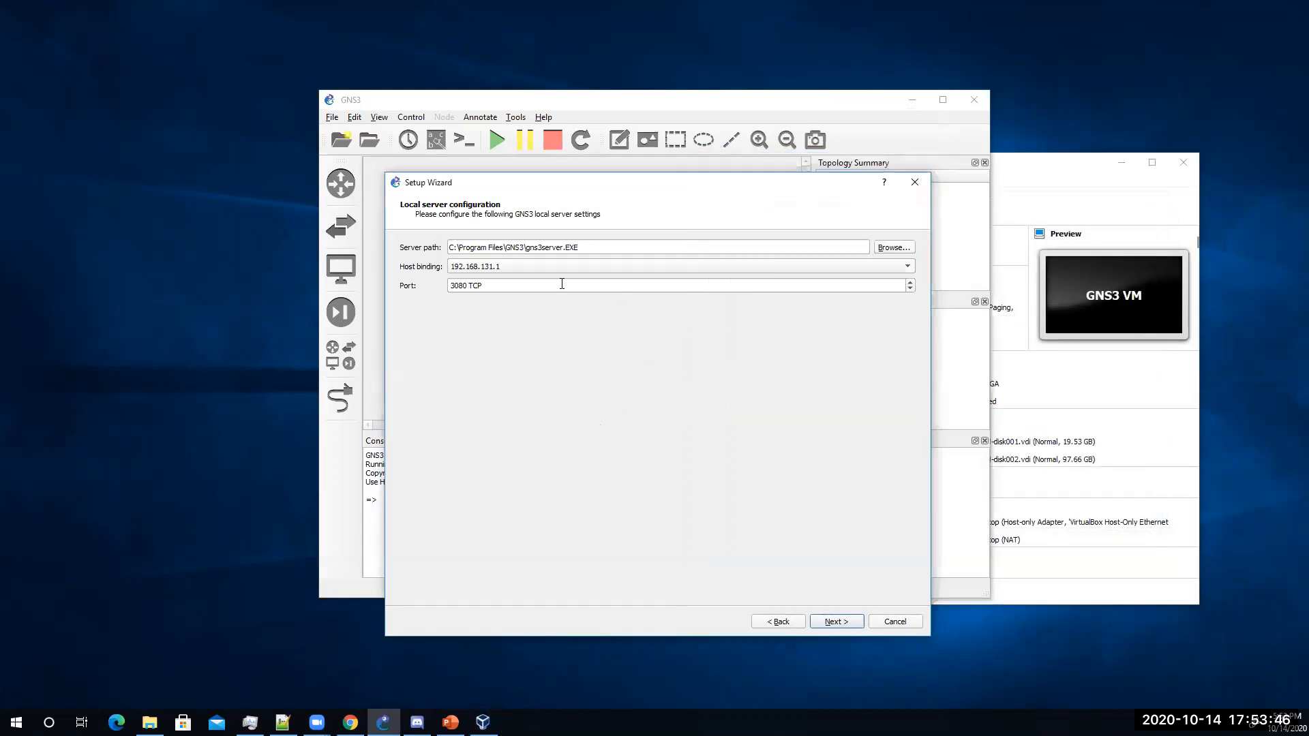
click(837, 622)
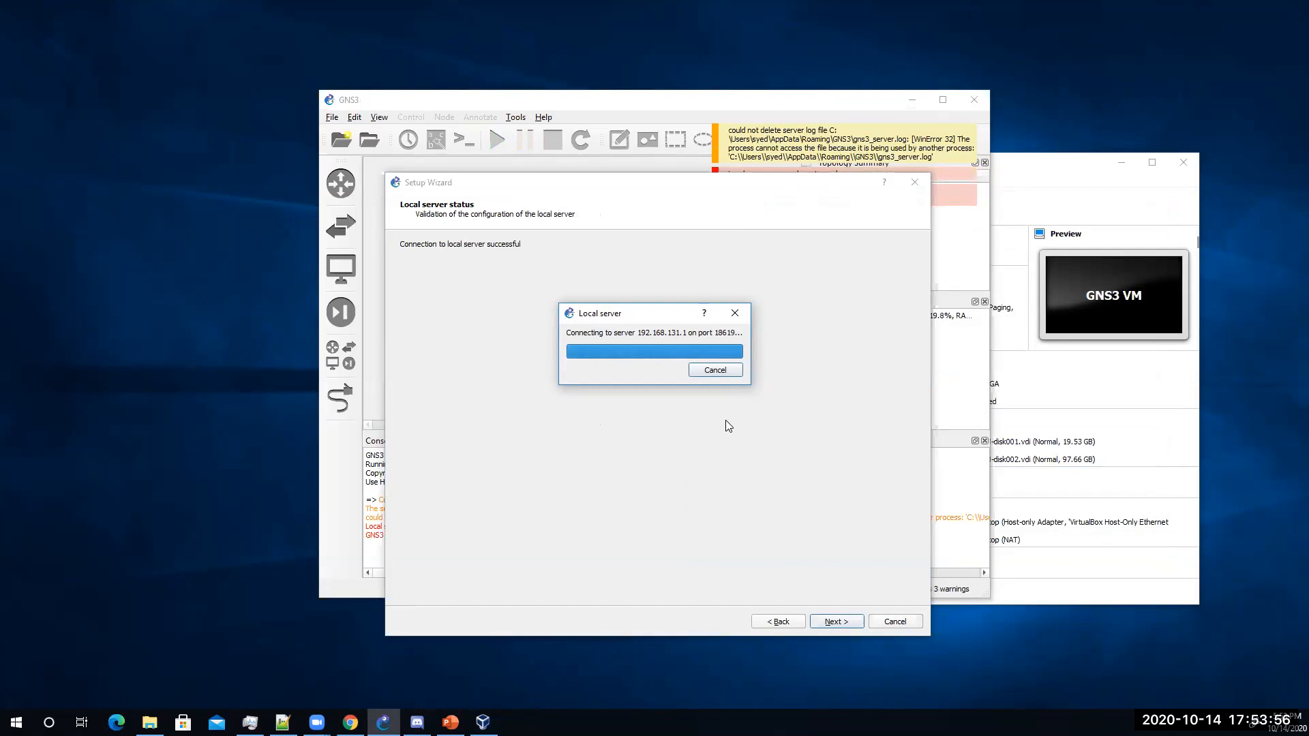
Step: Recheck the GNS3 VM's network settings, close VirtualBox Manager, and dismiss the connection error
click(1028, 169)
drag(1049, 182, 1152, 255)
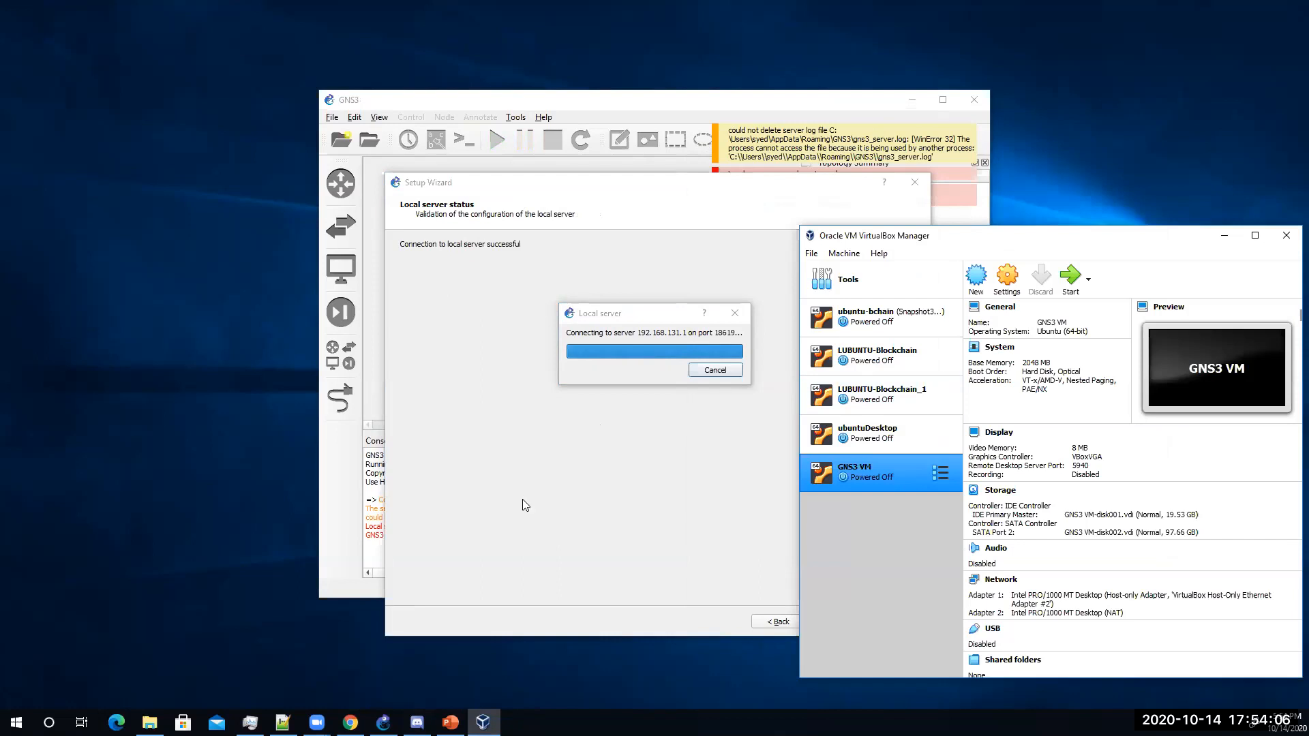
click(647, 317)
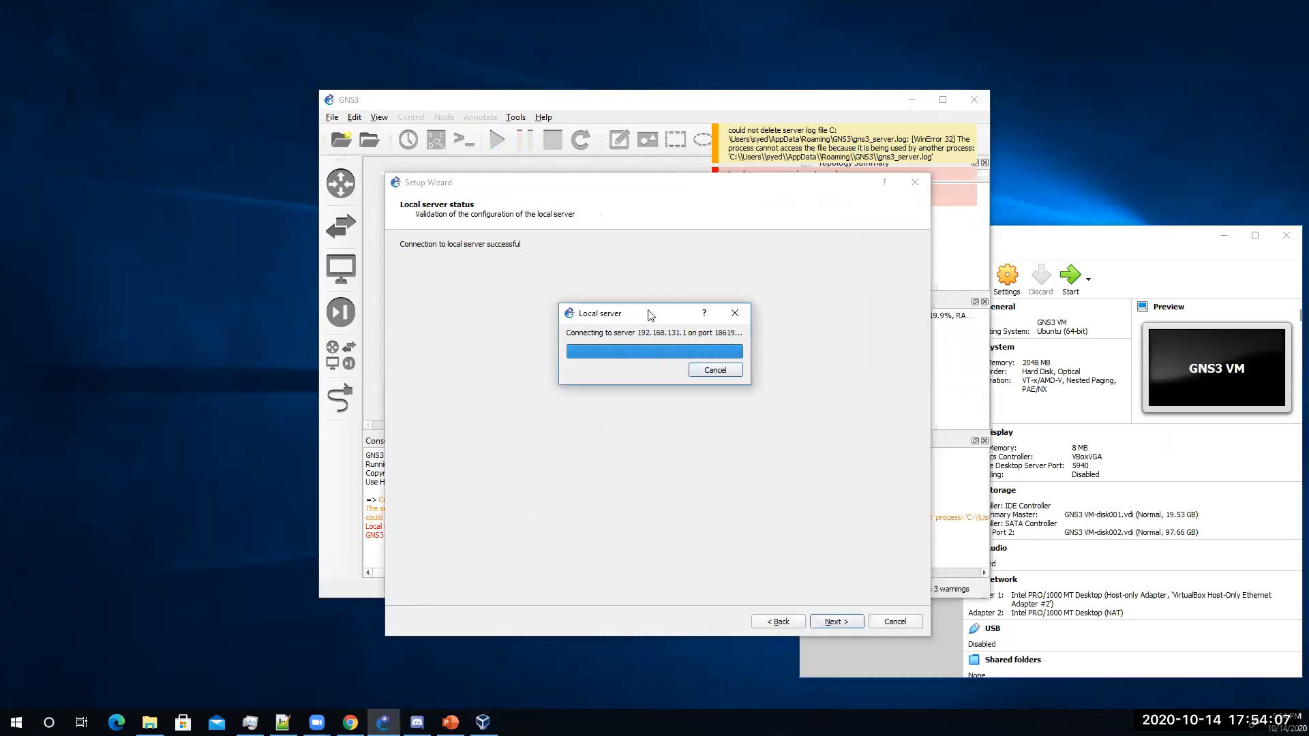
click(1079, 239)
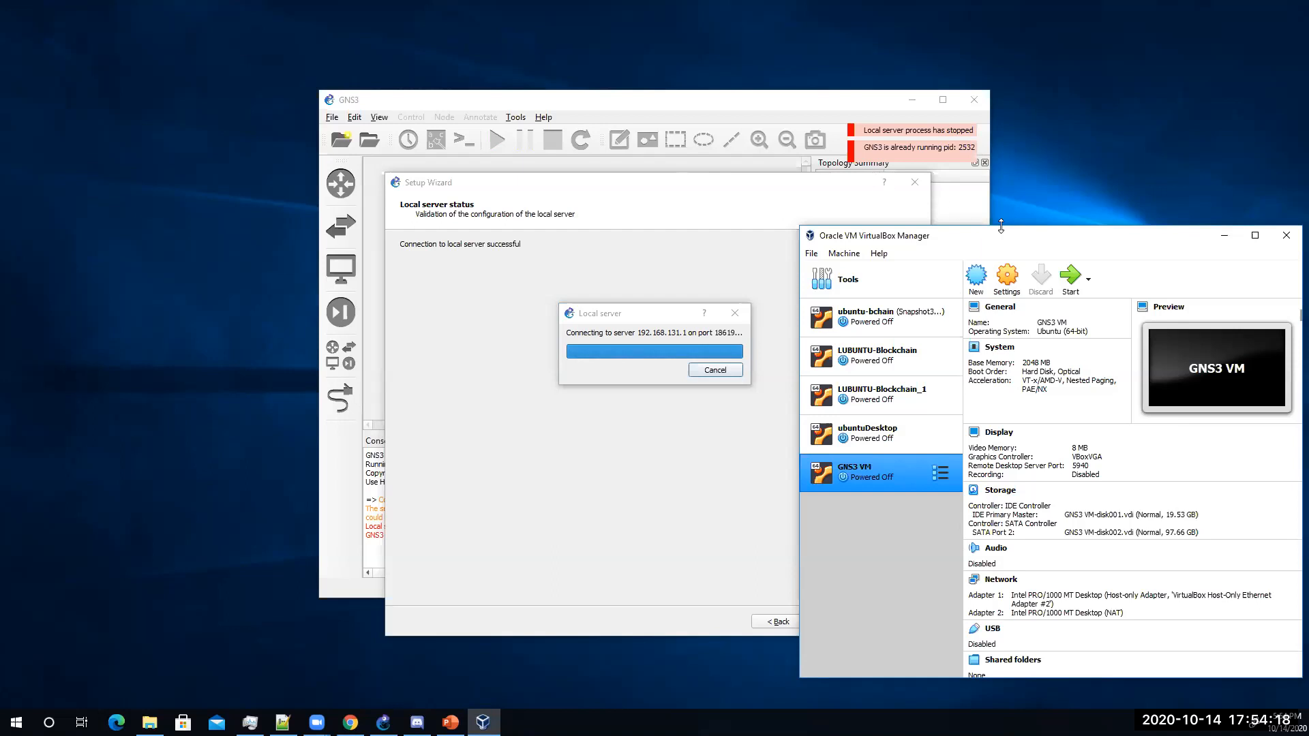
drag(1003, 240, 924, 215)
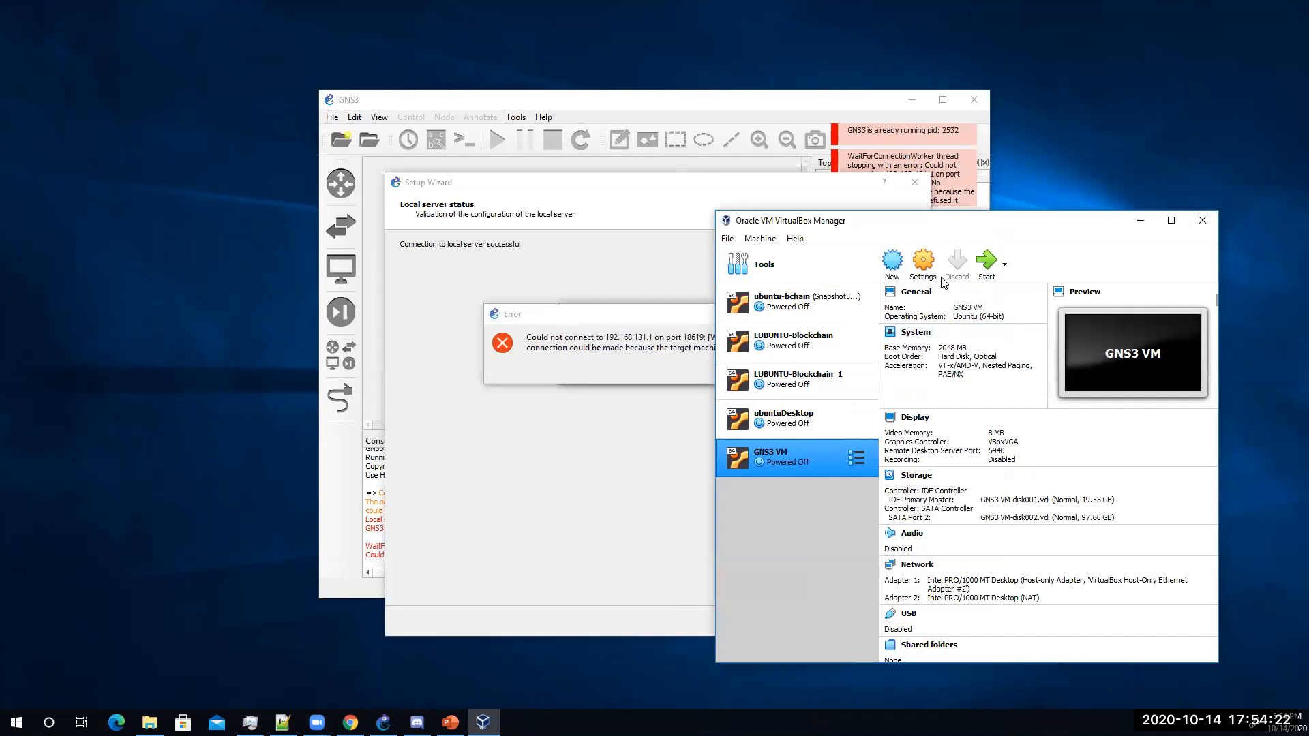
click(925, 266)
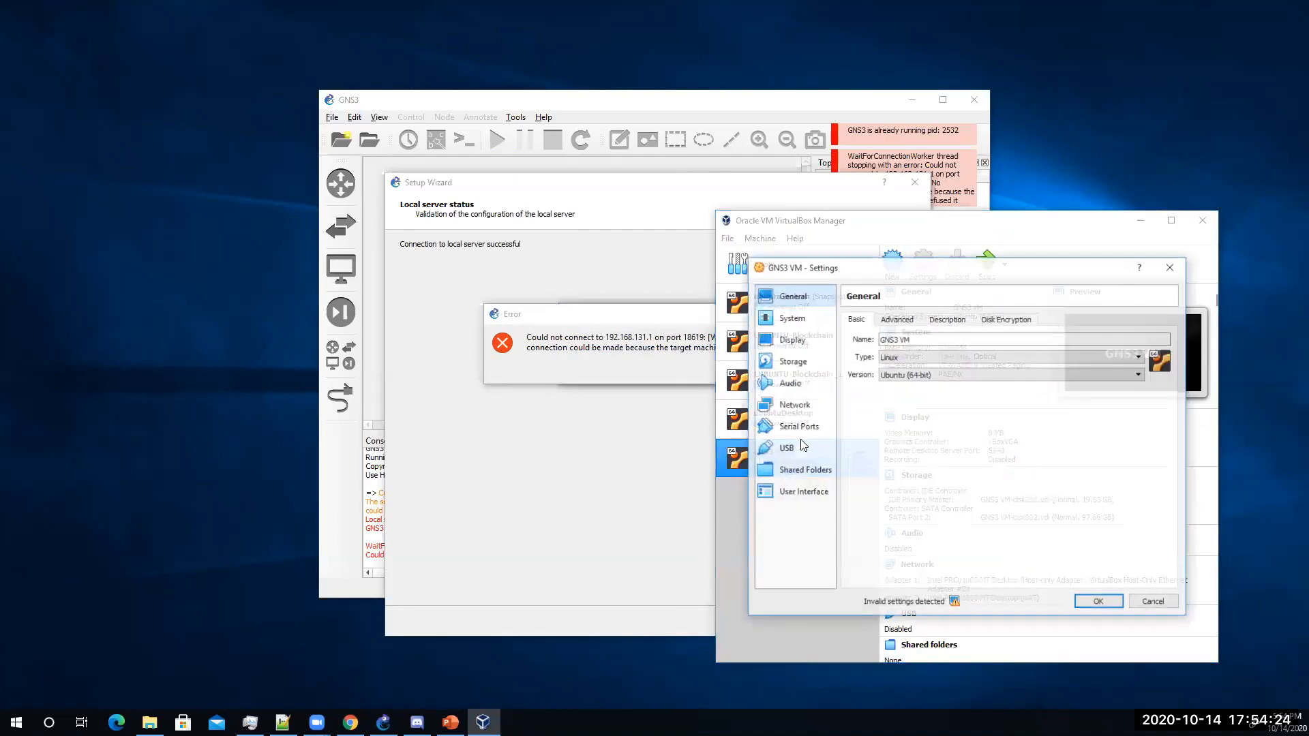
click(800, 408)
click(1118, 603)
click(1207, 221)
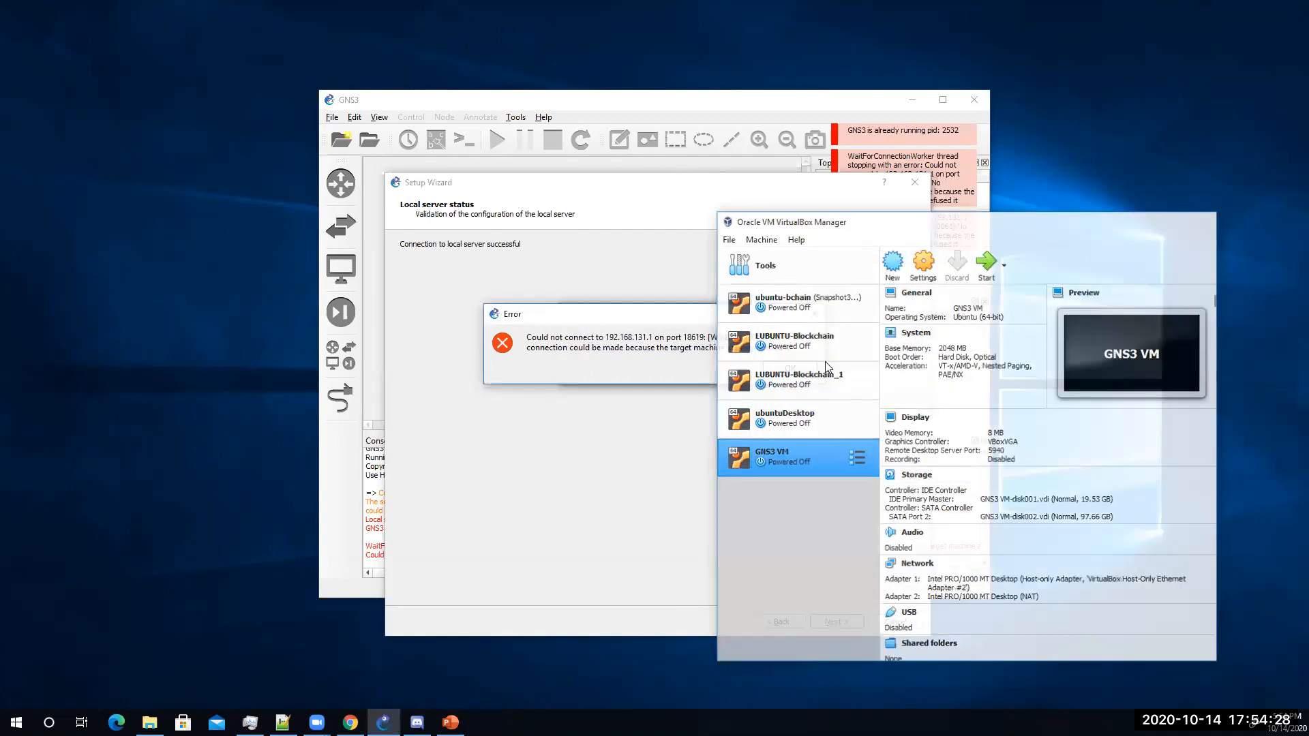
click(792, 369)
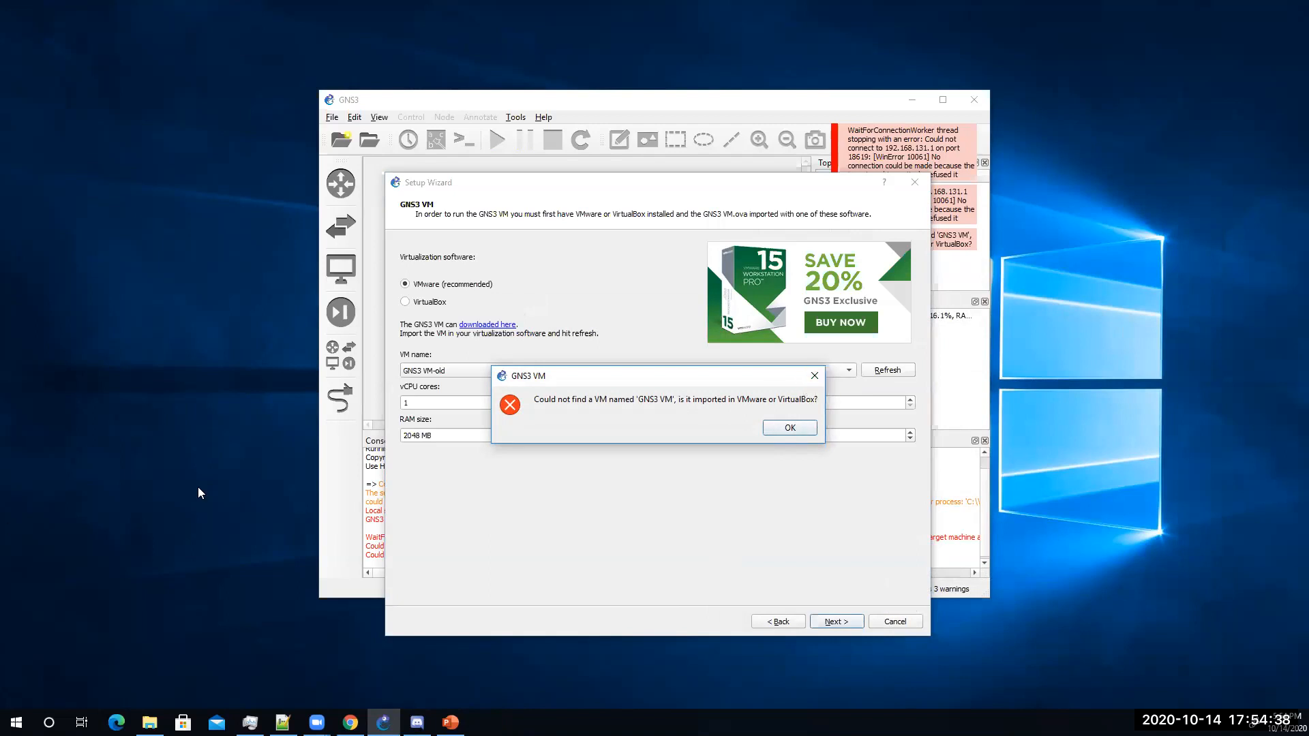
Step: Dismiss the missing-VM error, choose VirtualBox, and select the VM named 'GNS3 VM'
click(815, 377)
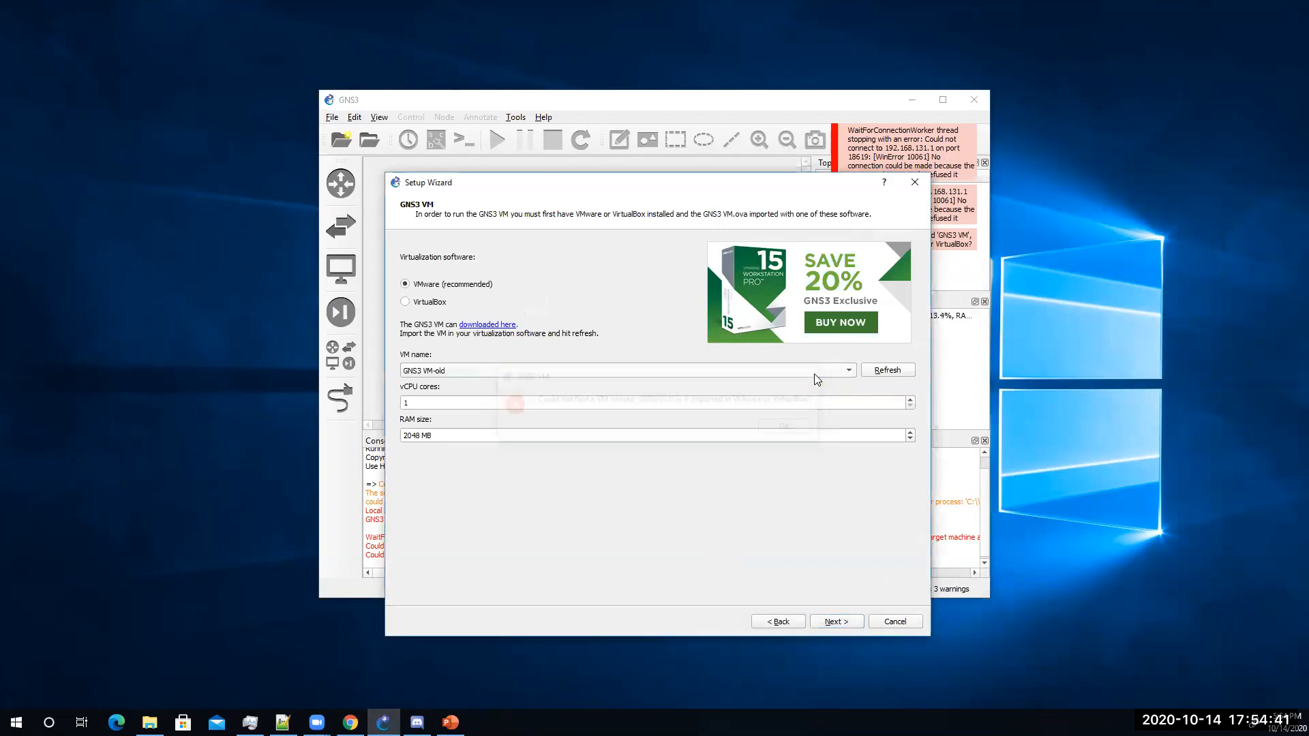
click(429, 303)
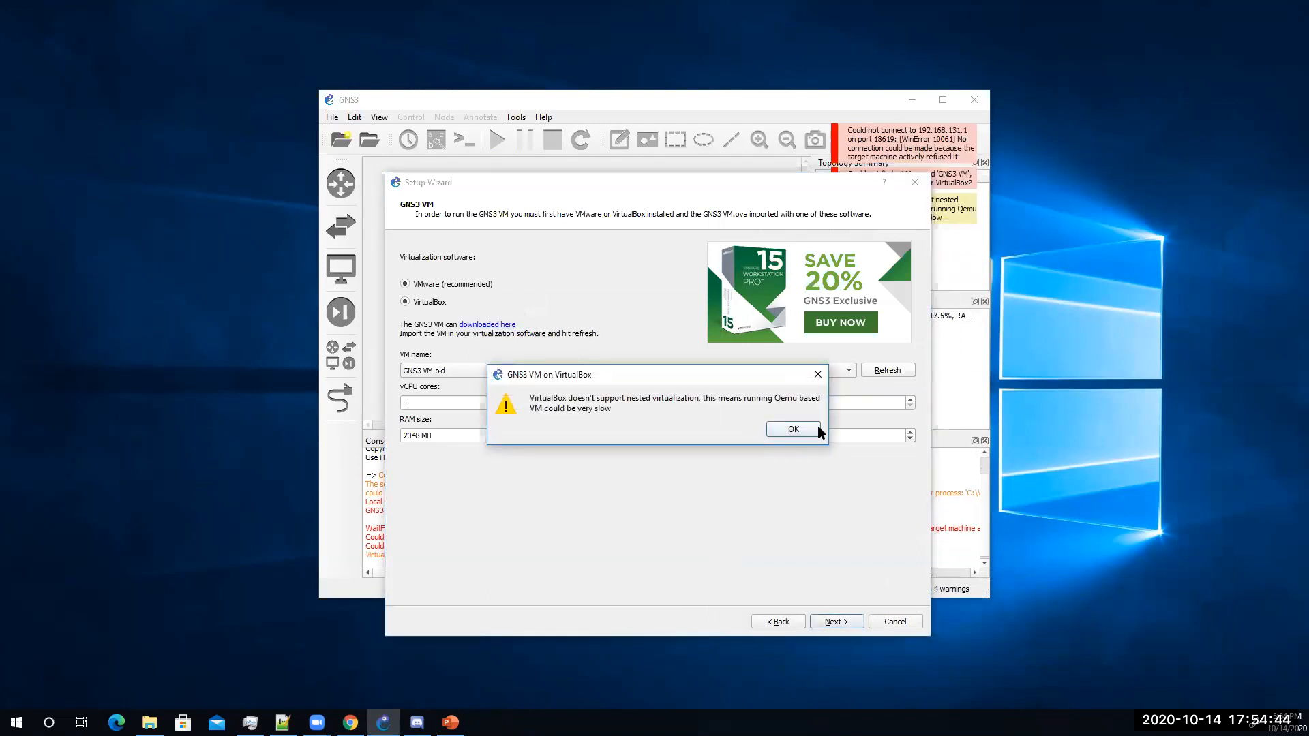
click(799, 430)
click(440, 374)
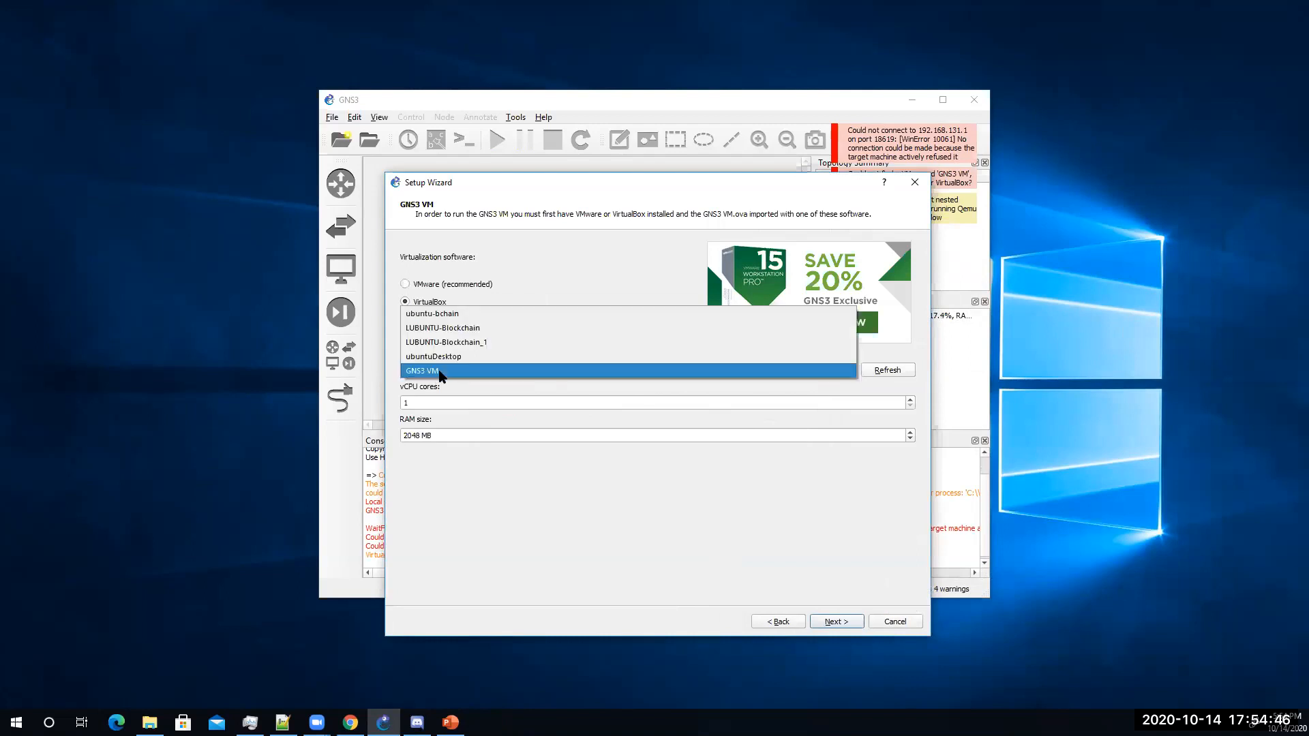
click(447, 370)
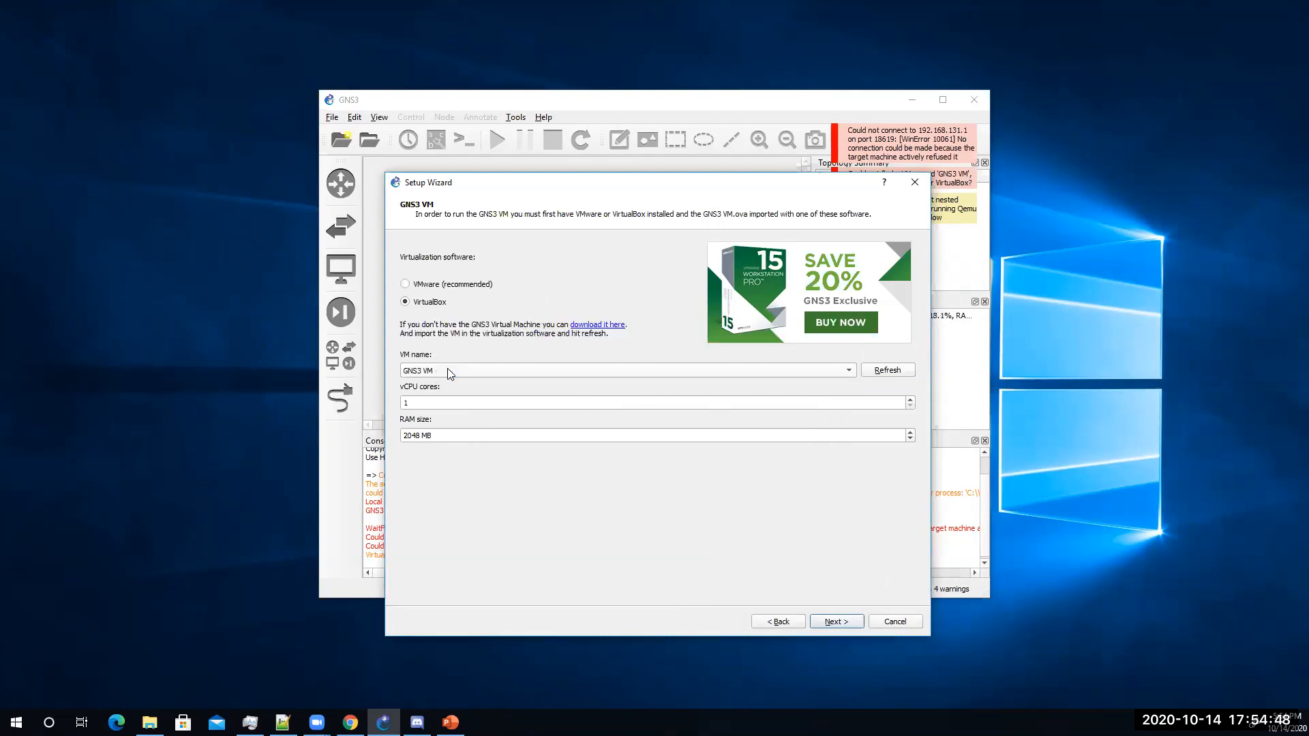
Step: Finish the wizard, let the GNS3 VM boot at 192.168.131.6, and complete the server setup
click(837, 623)
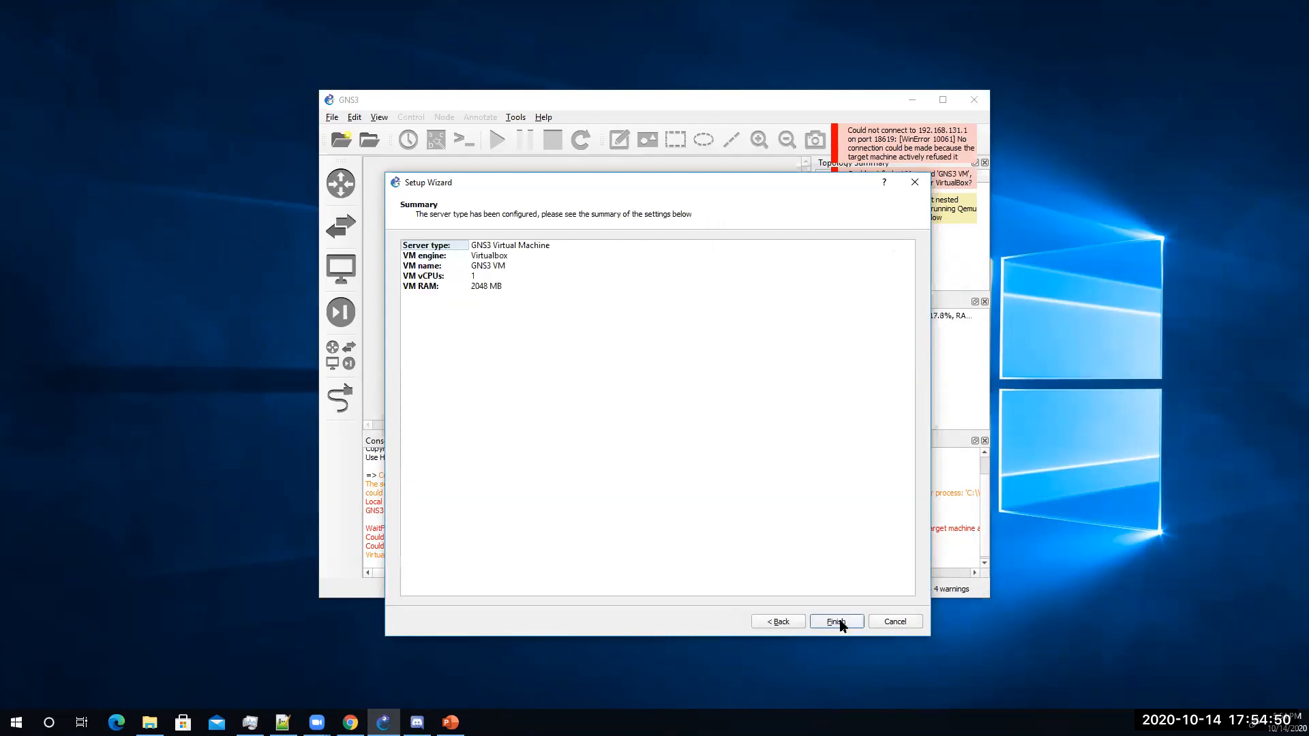
click(833, 622)
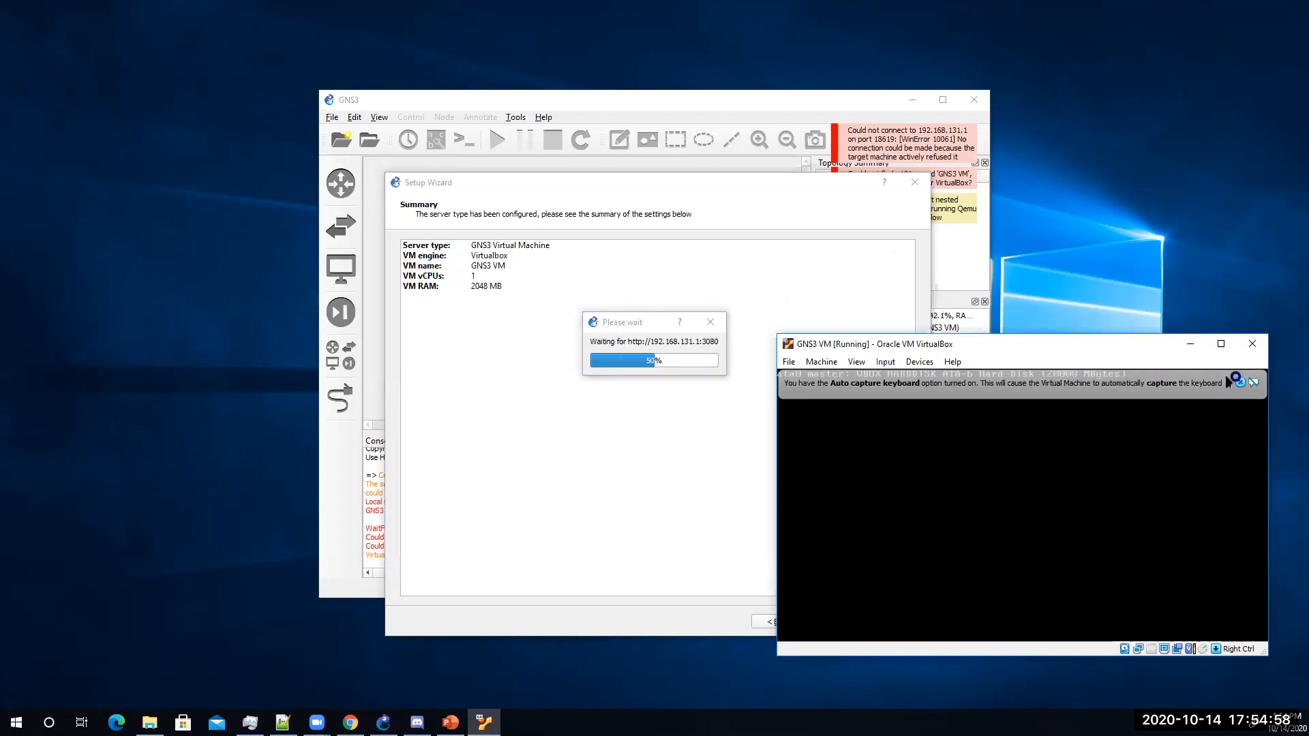
click(1241, 383)
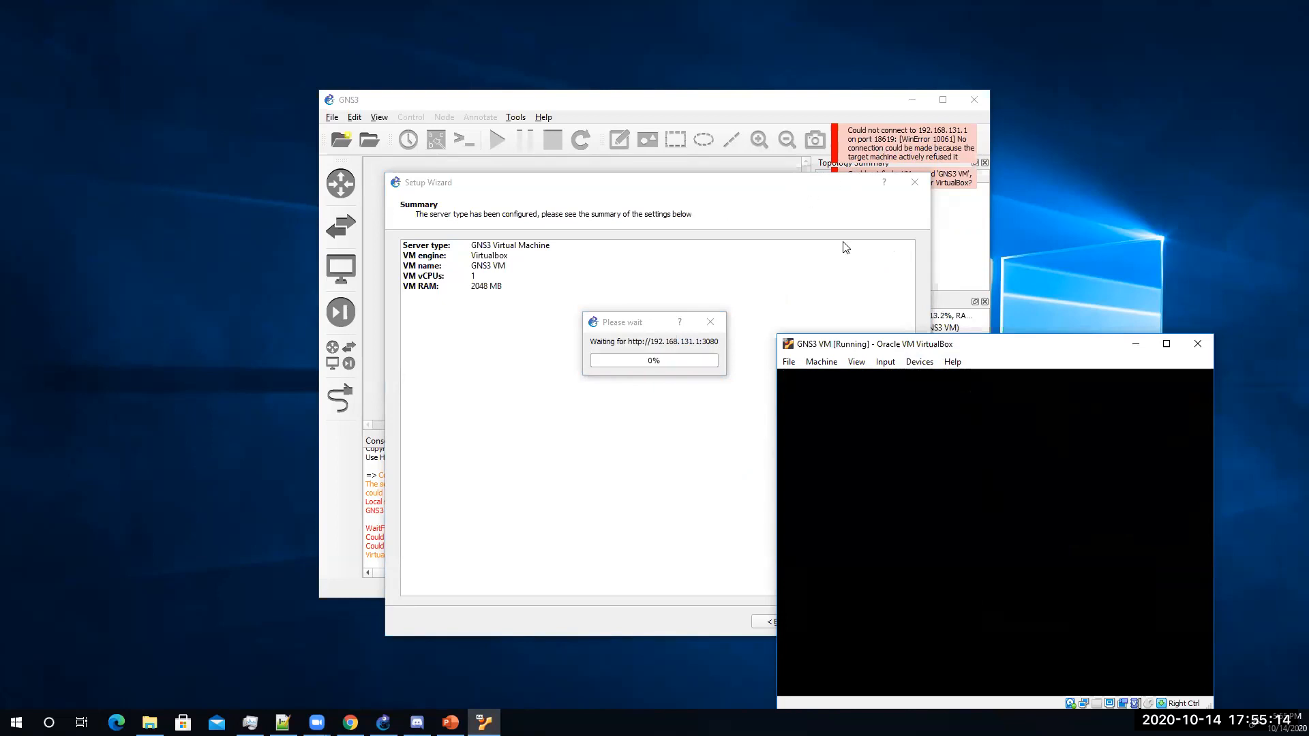
drag(914, 346, 936, 276)
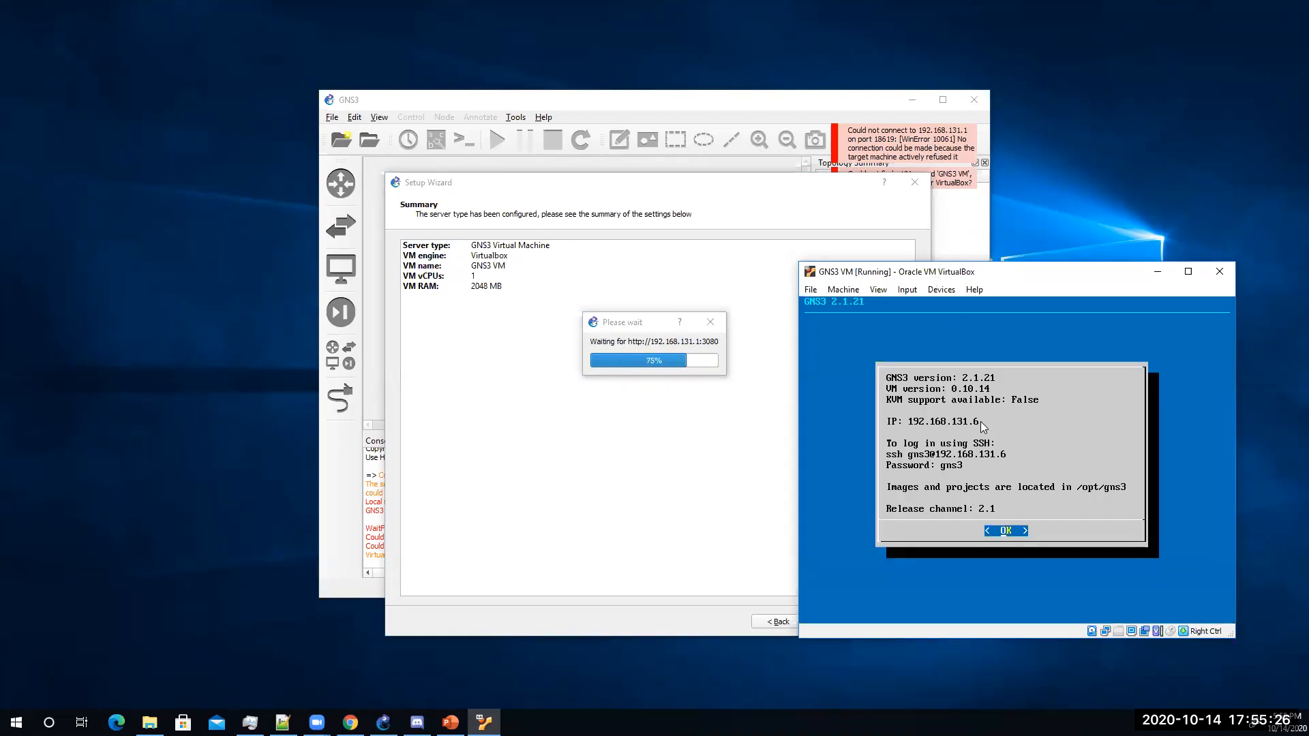
click(634, 449)
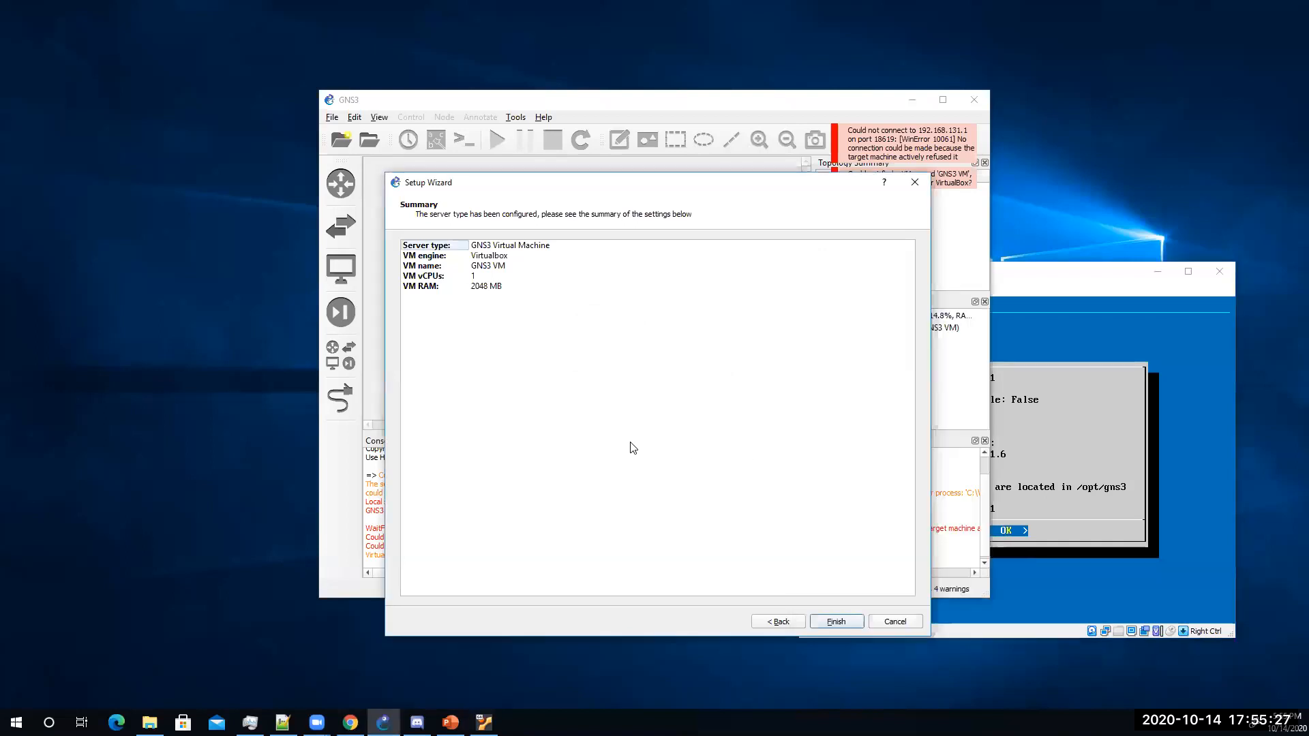
click(839, 623)
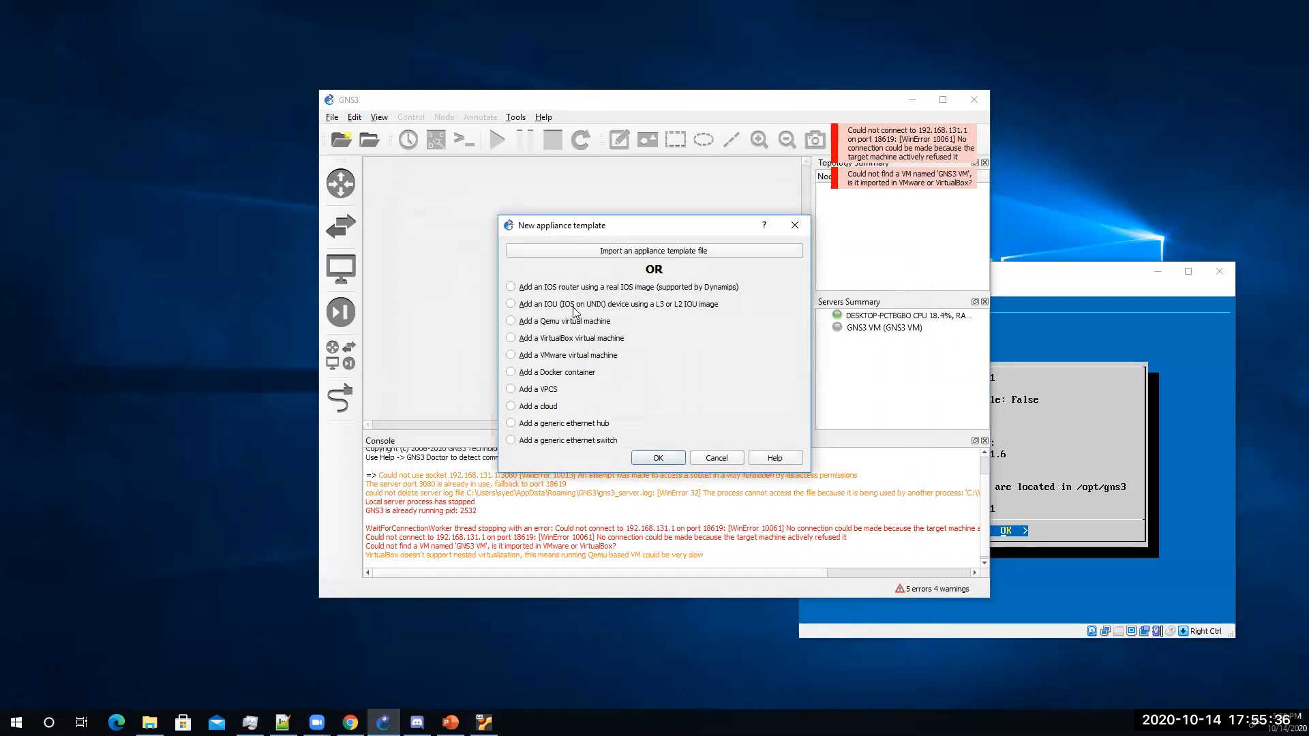
Step: Choose 'Add an IOU device using a L3 or L2 IOU image' as the new template type
click(511, 305)
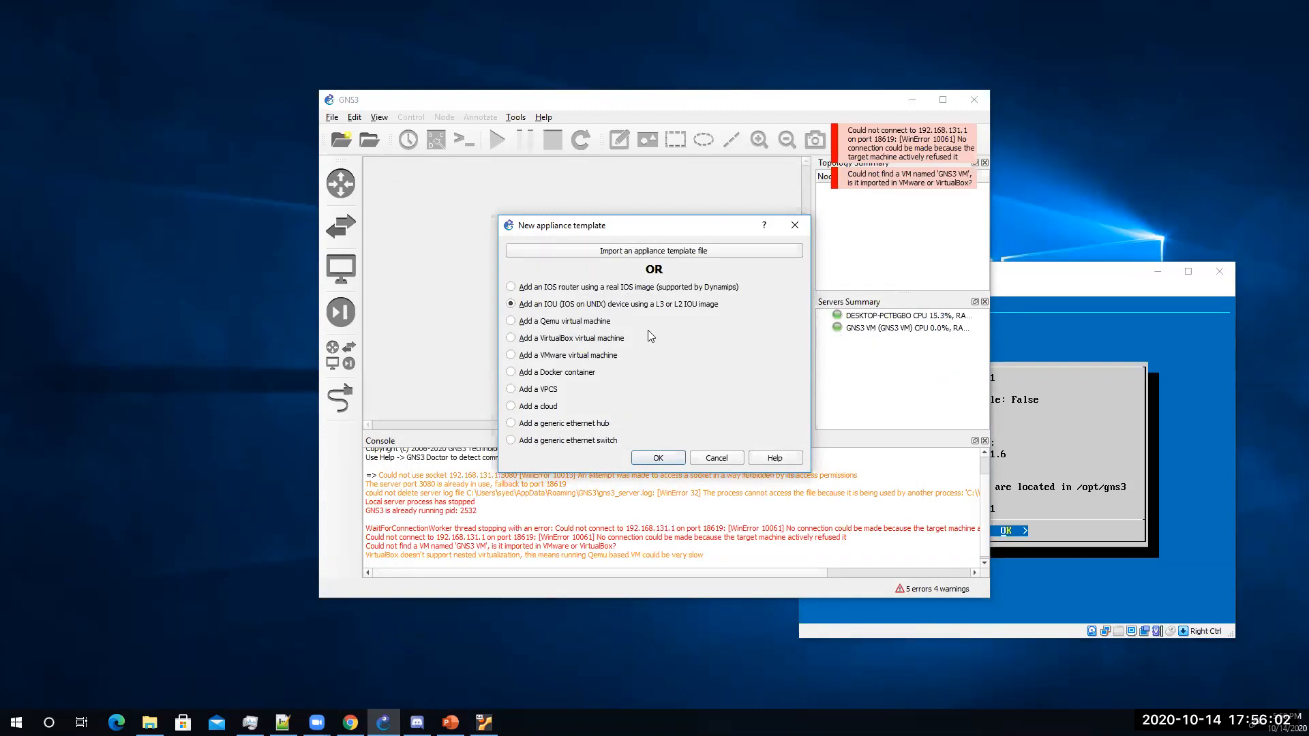
click(659, 458)
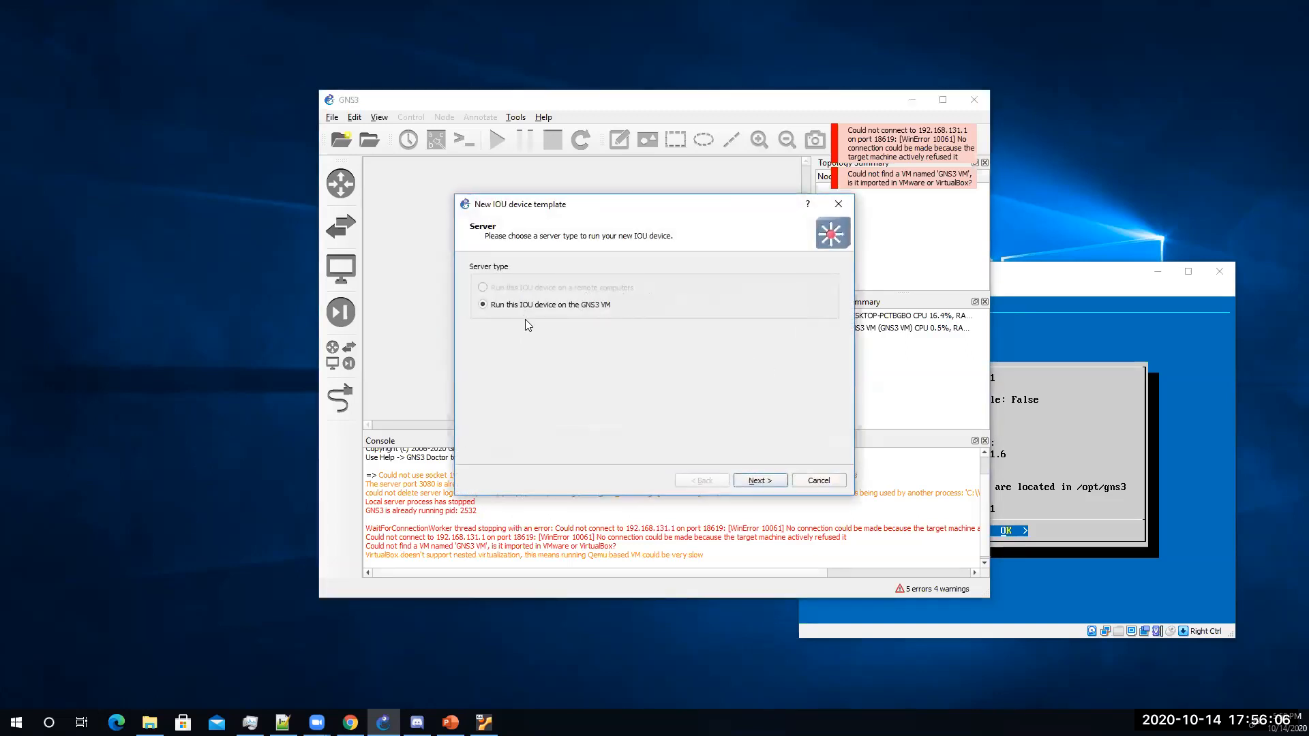
Step: Run the new IOU device on the GNS3 VM and name it Cisco-Router
click(761, 480)
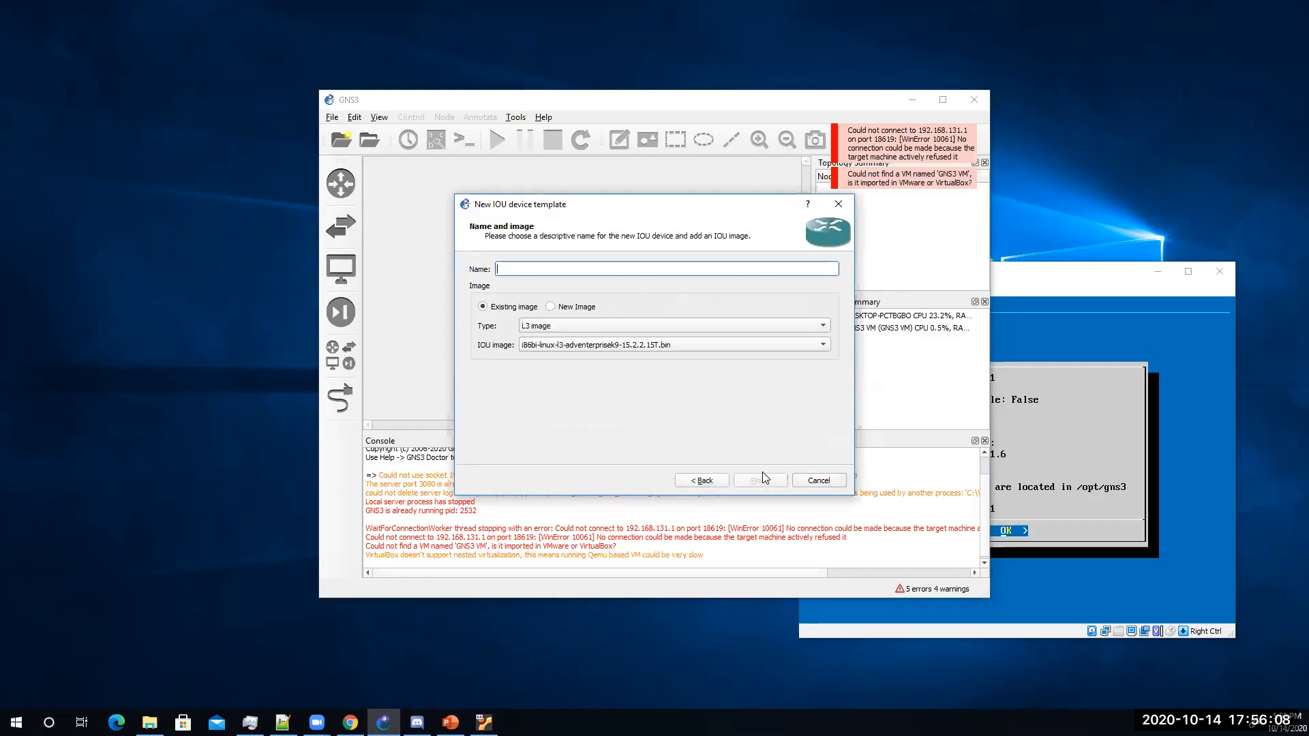
text(r)
key(BackSpace)
text(Cisco-Router)
Step: Add the i86bi-linux-l3-adventerprisek9-15.2.2.15T.bin image from IOU-Images and finish the template
click(550, 307)
click(809, 345)
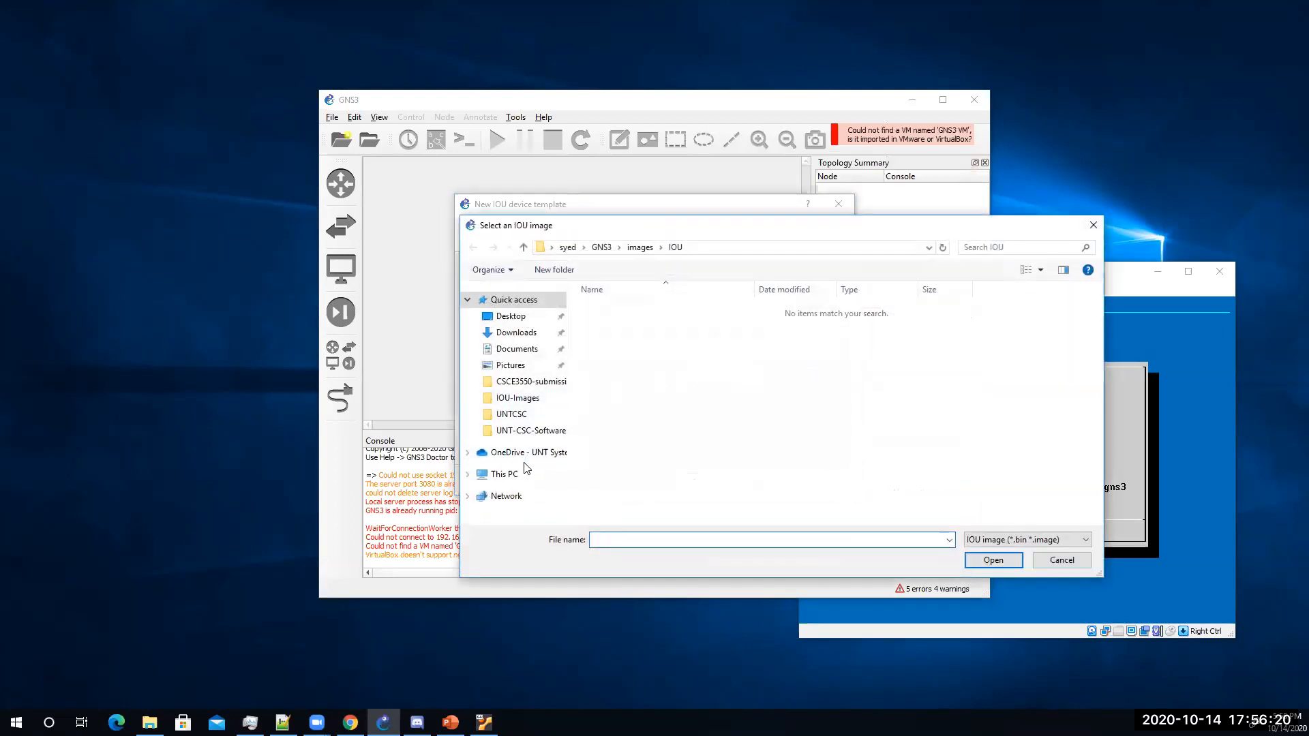
click(529, 430)
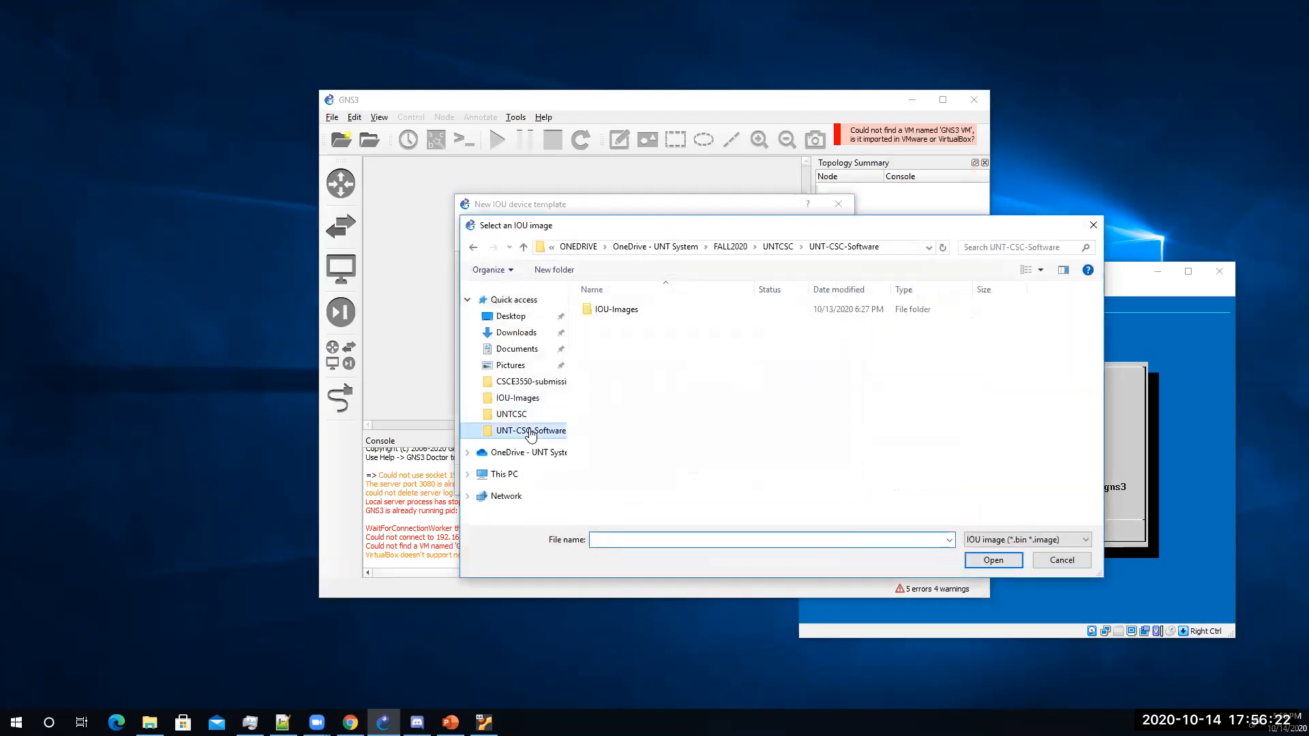
double_click(628, 311)
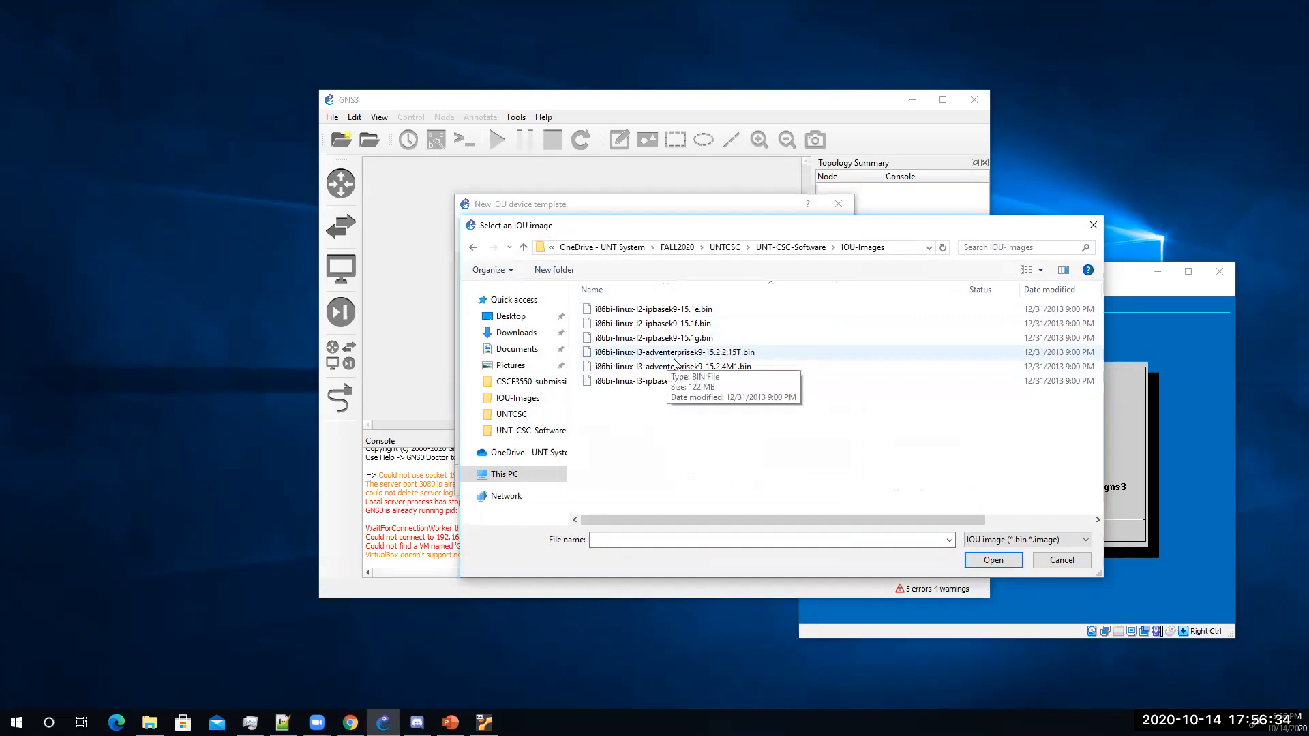
click(734, 355)
click(996, 561)
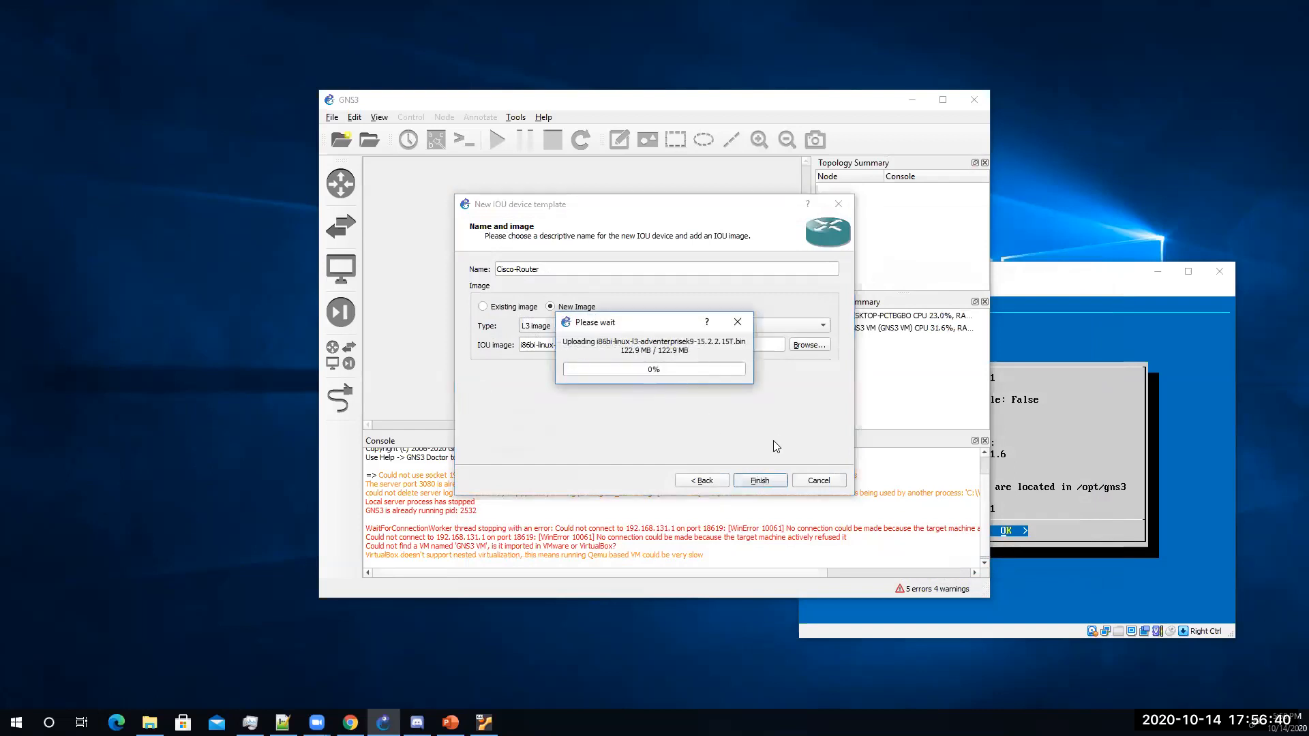
click(759, 480)
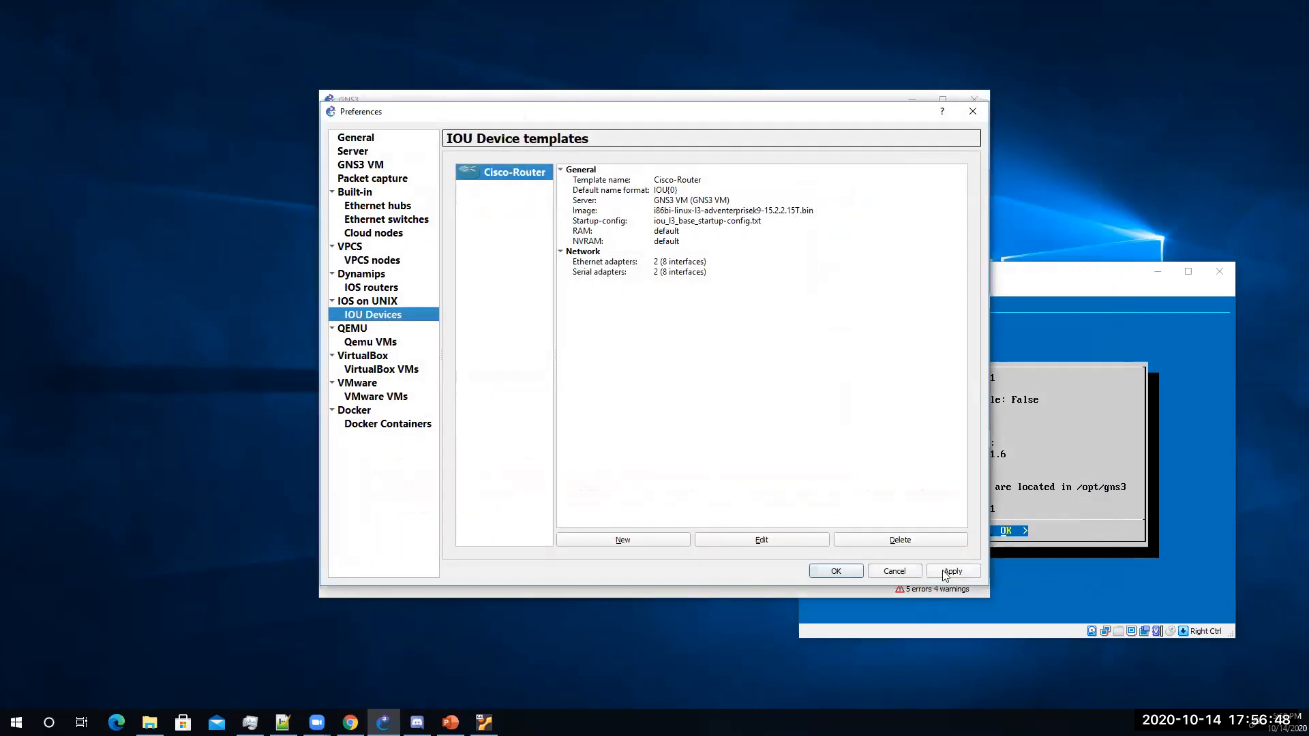
click(857, 572)
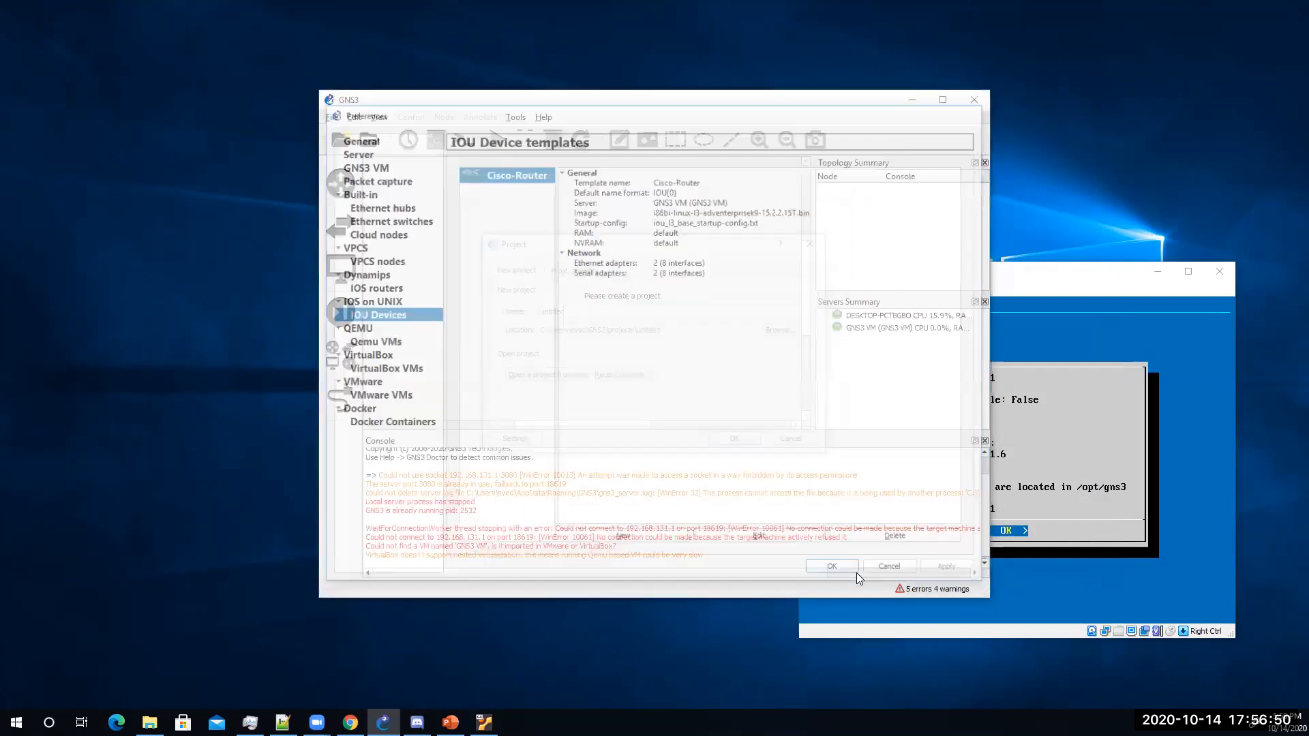
Step: Dismiss the project and update prompts and maximize the GNS3 window
click(791, 439)
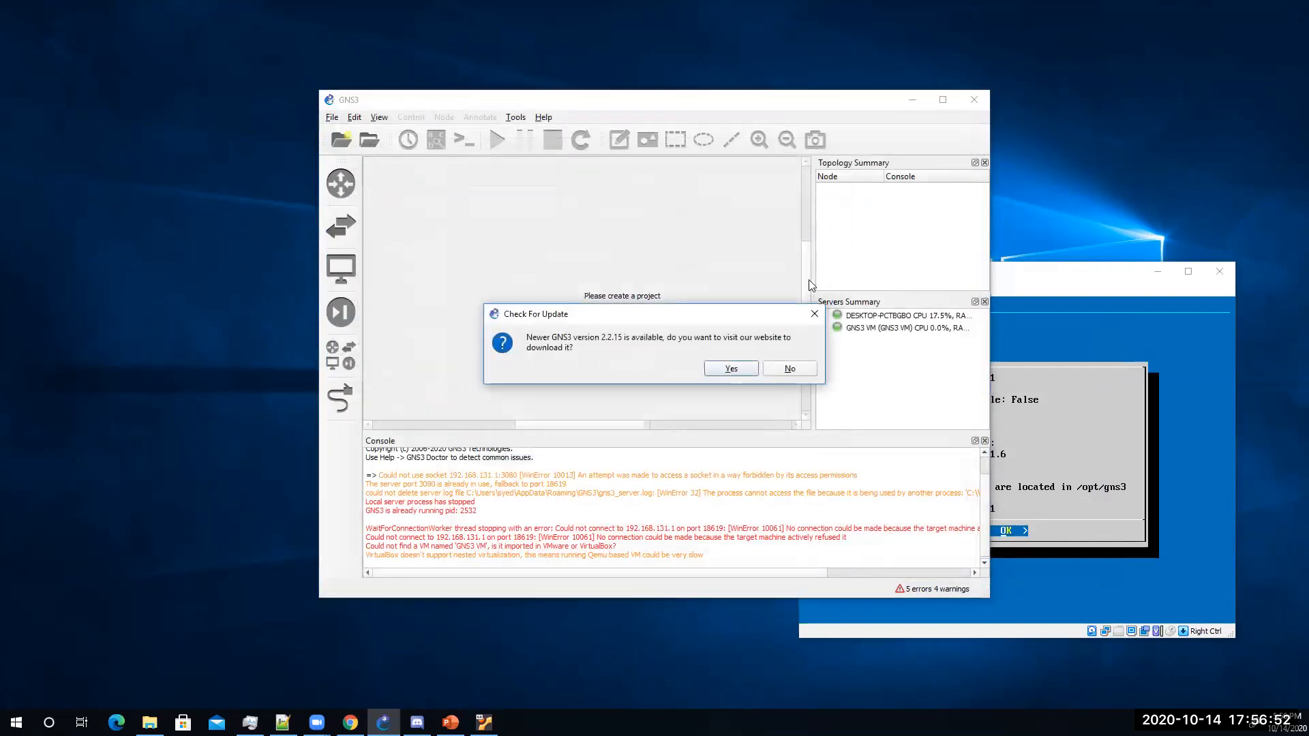
click(792, 372)
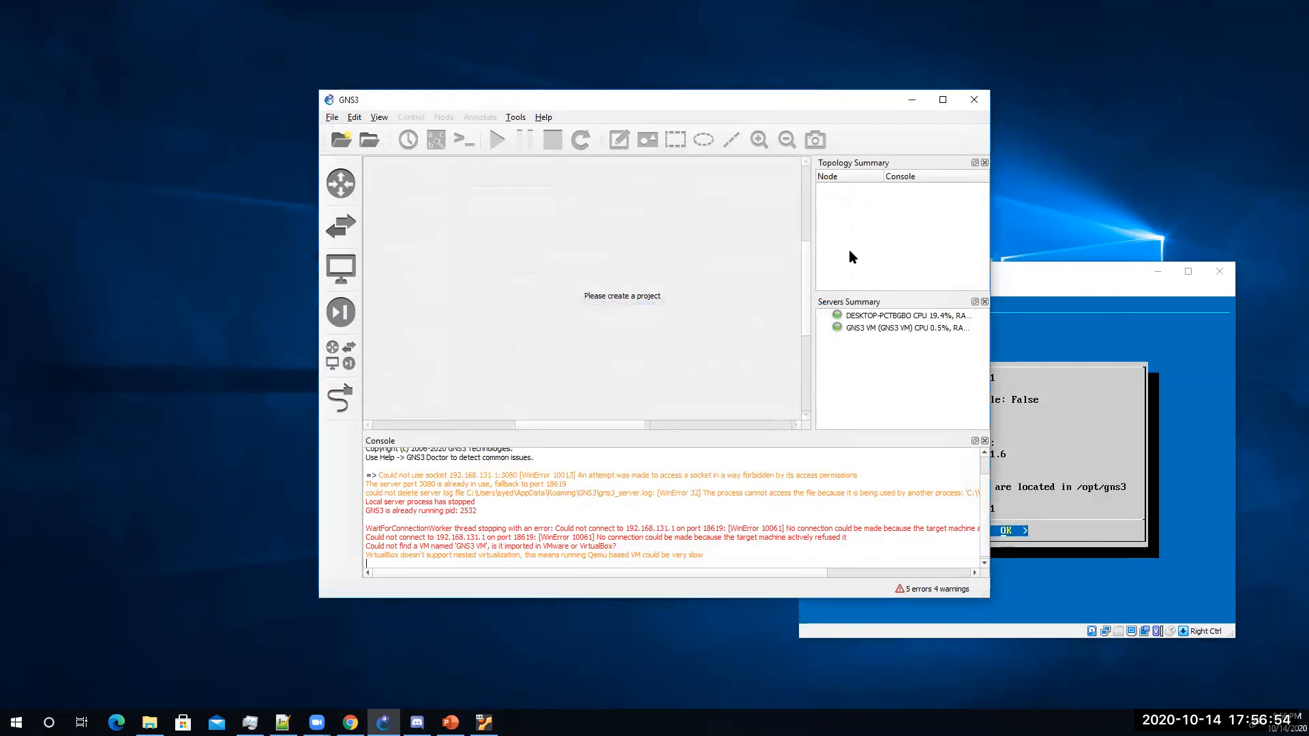
double_click(858, 104)
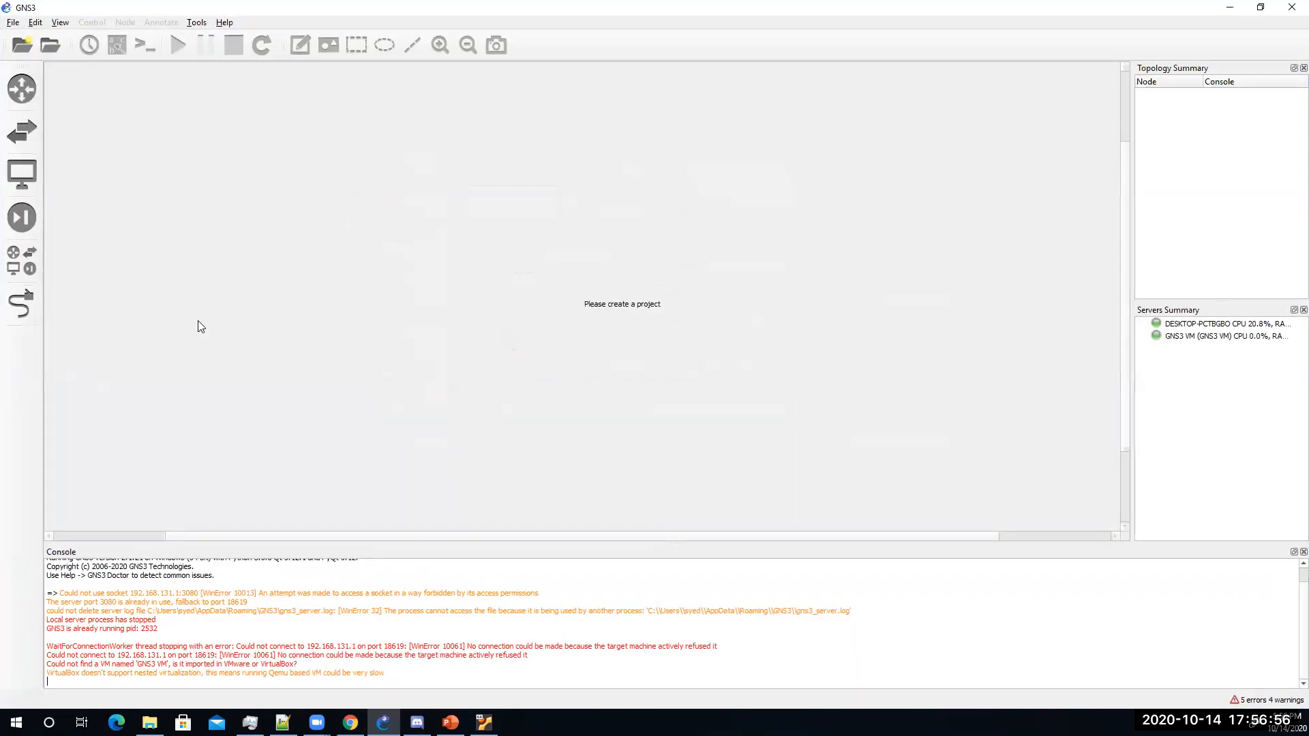
click(13, 23)
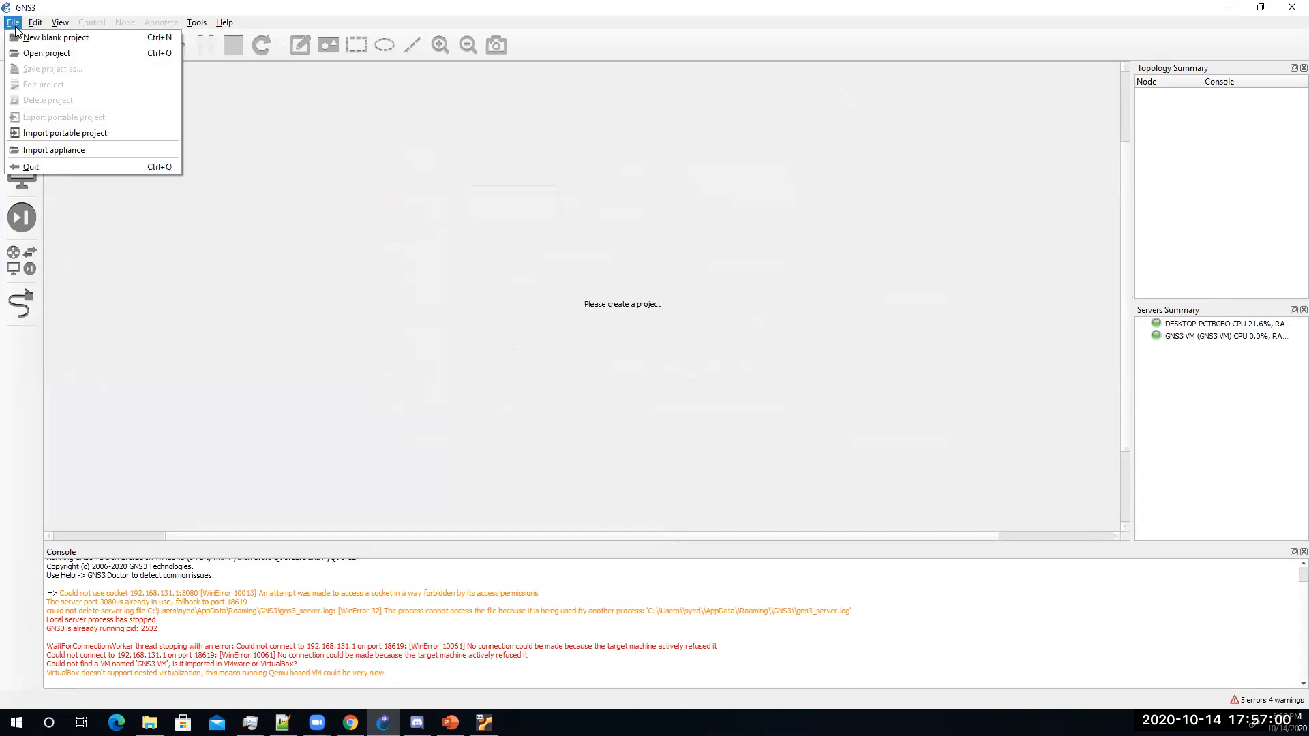
click(42, 53)
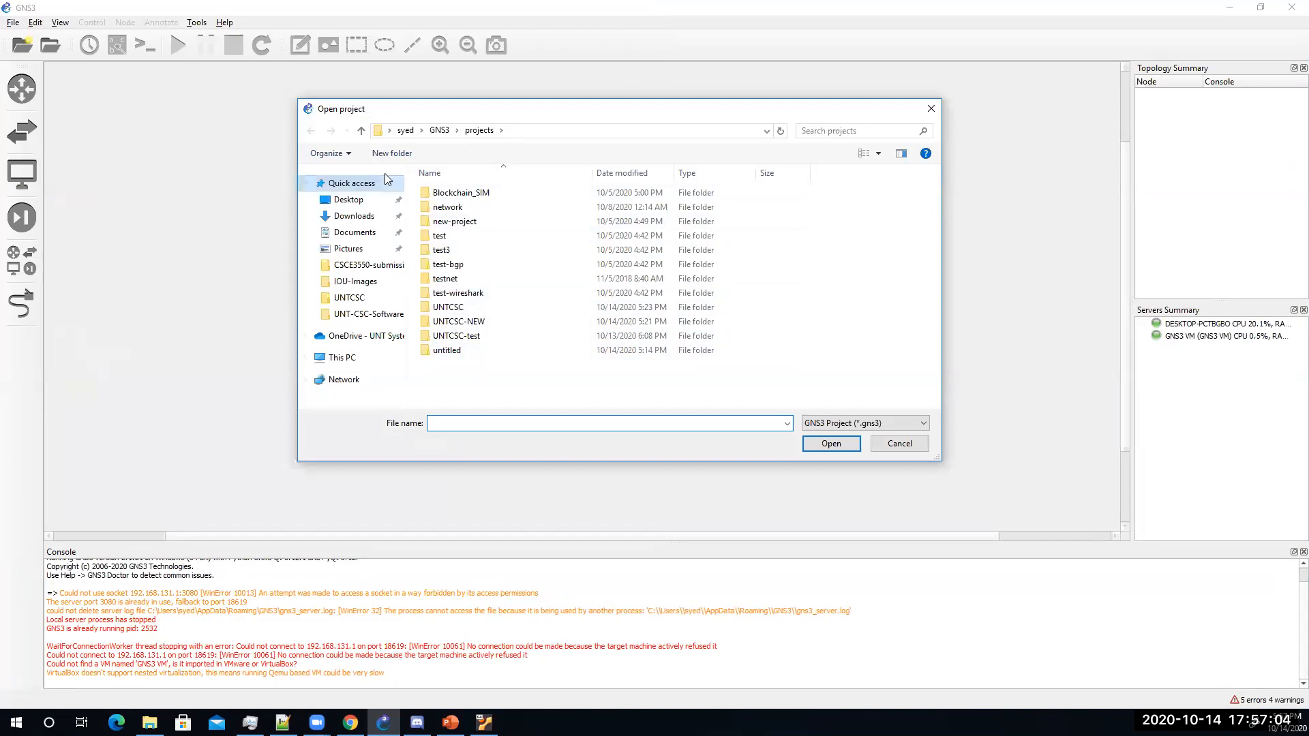
click(900, 444)
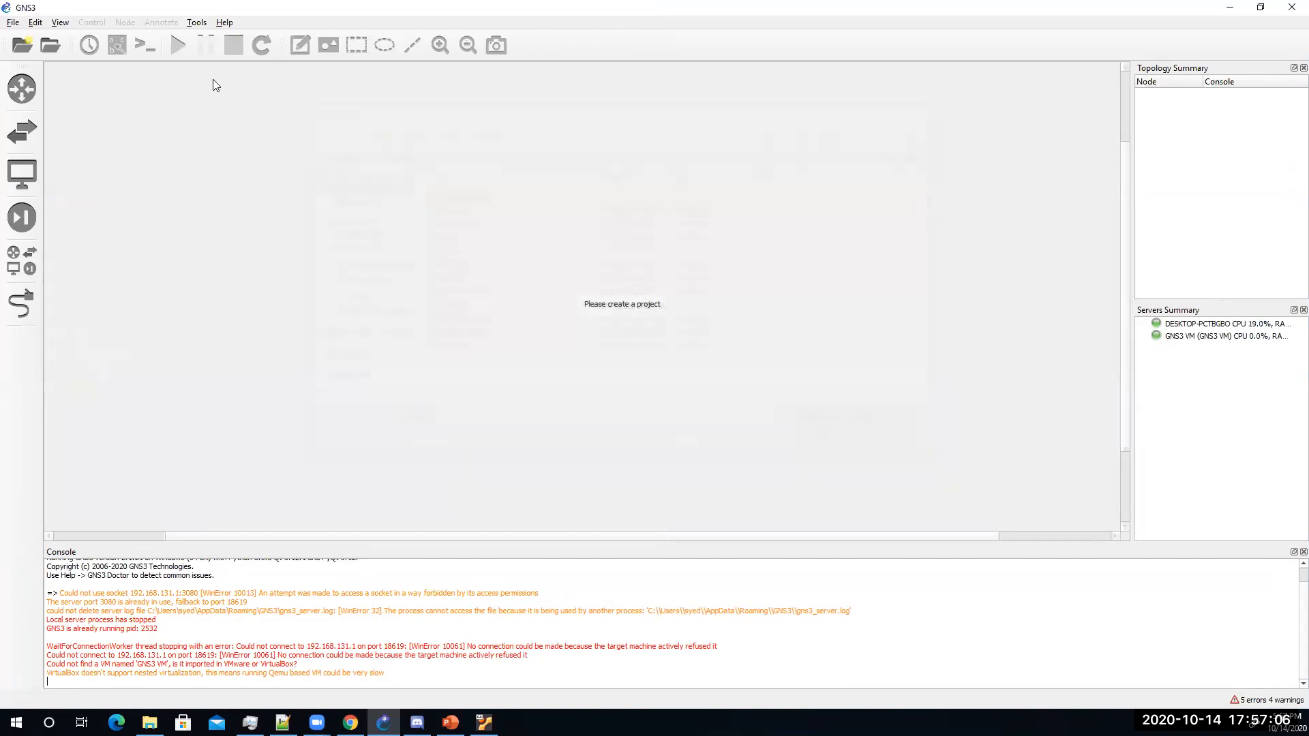
Step: Create a new blank project named unt-csc-testnet
click(14, 22)
click(35, 38)
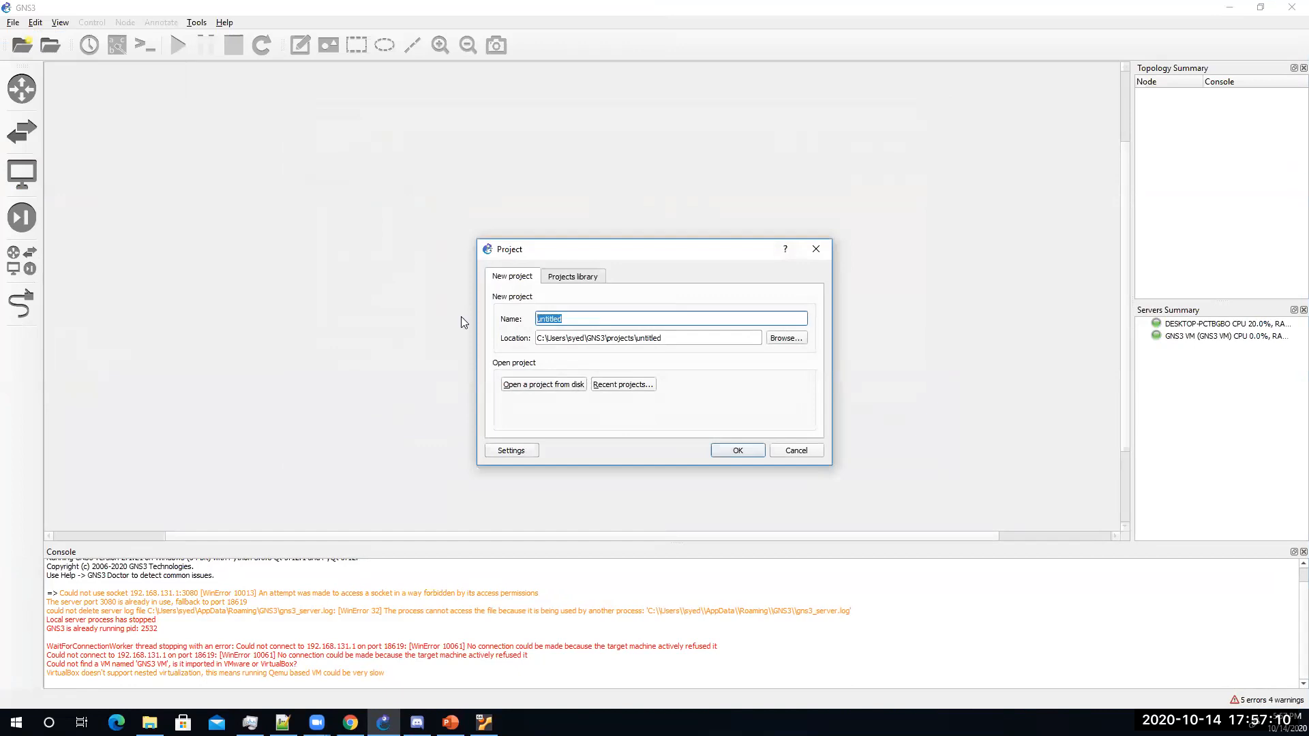
text(unt-csc-tetnets)
click(738, 450)
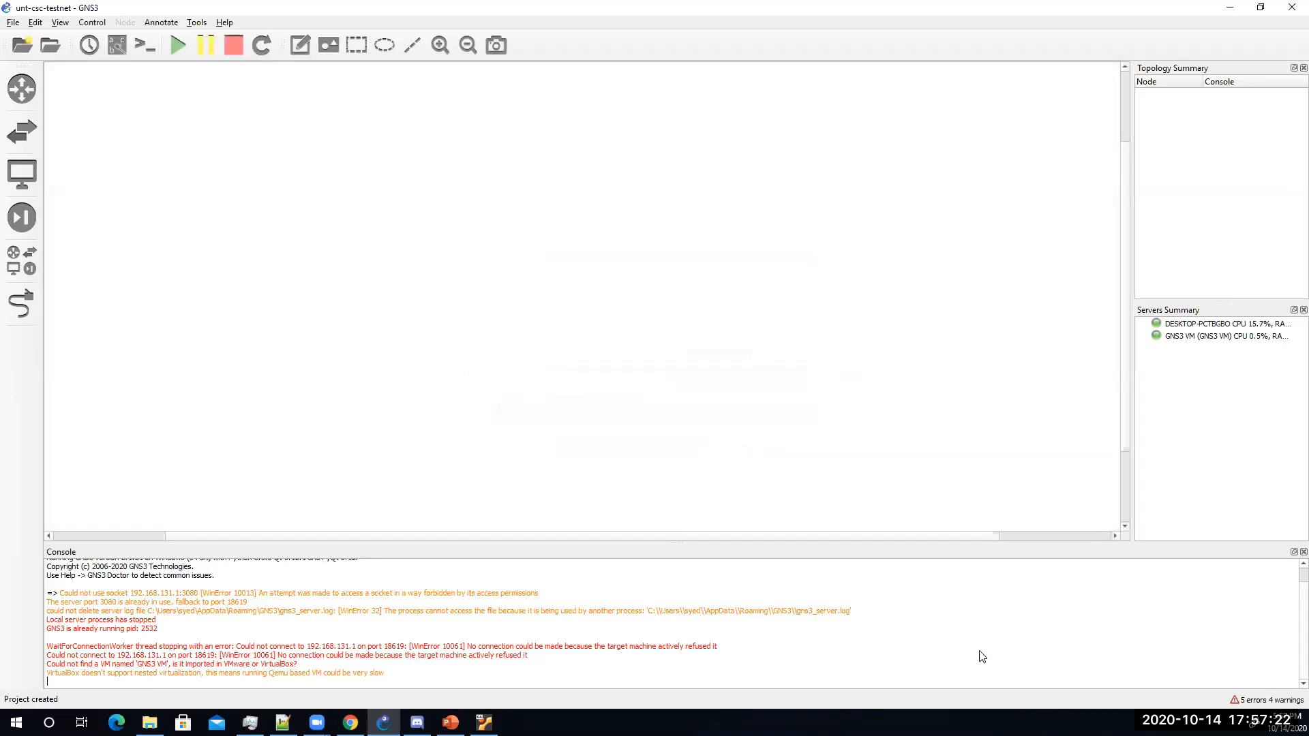
Step: Filter routers by 'cisco', drop three Cisco-Router nodes (IOU1–IOU3) on the canvas, and arrange them
click(22, 95)
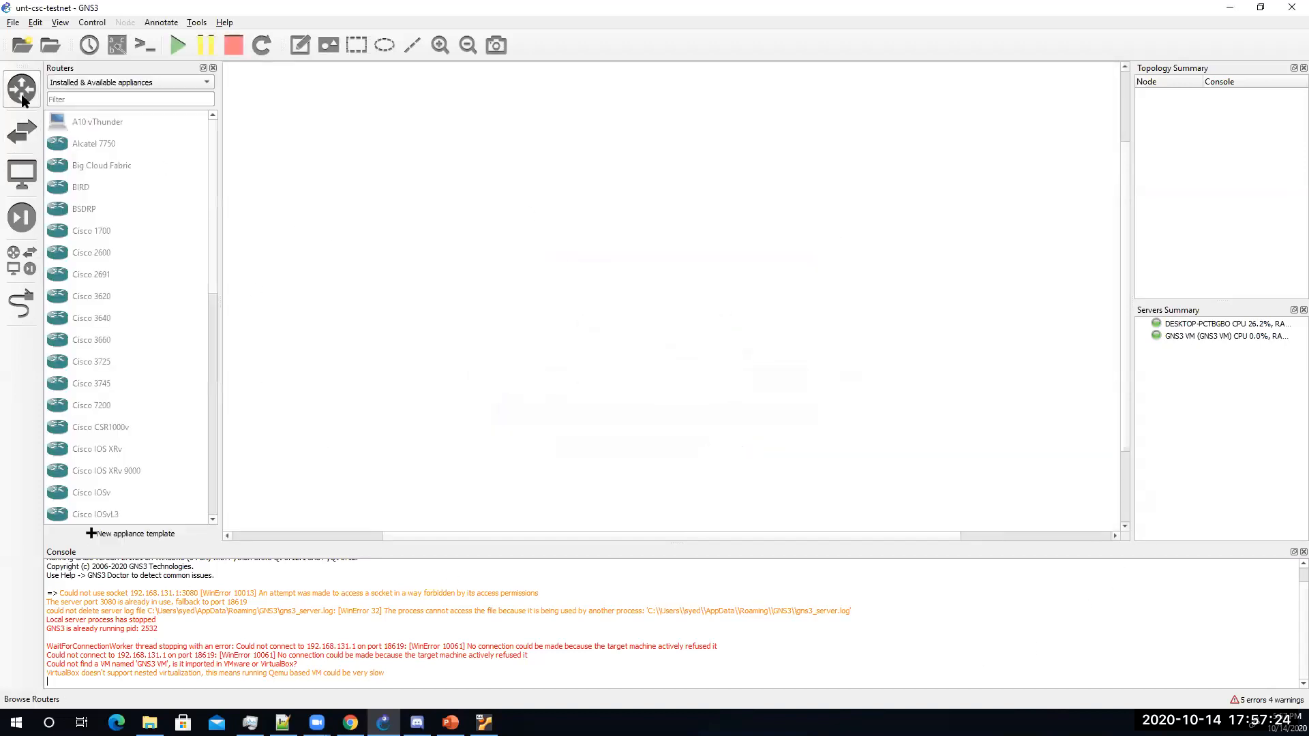
click(80, 102)
text(cisco)
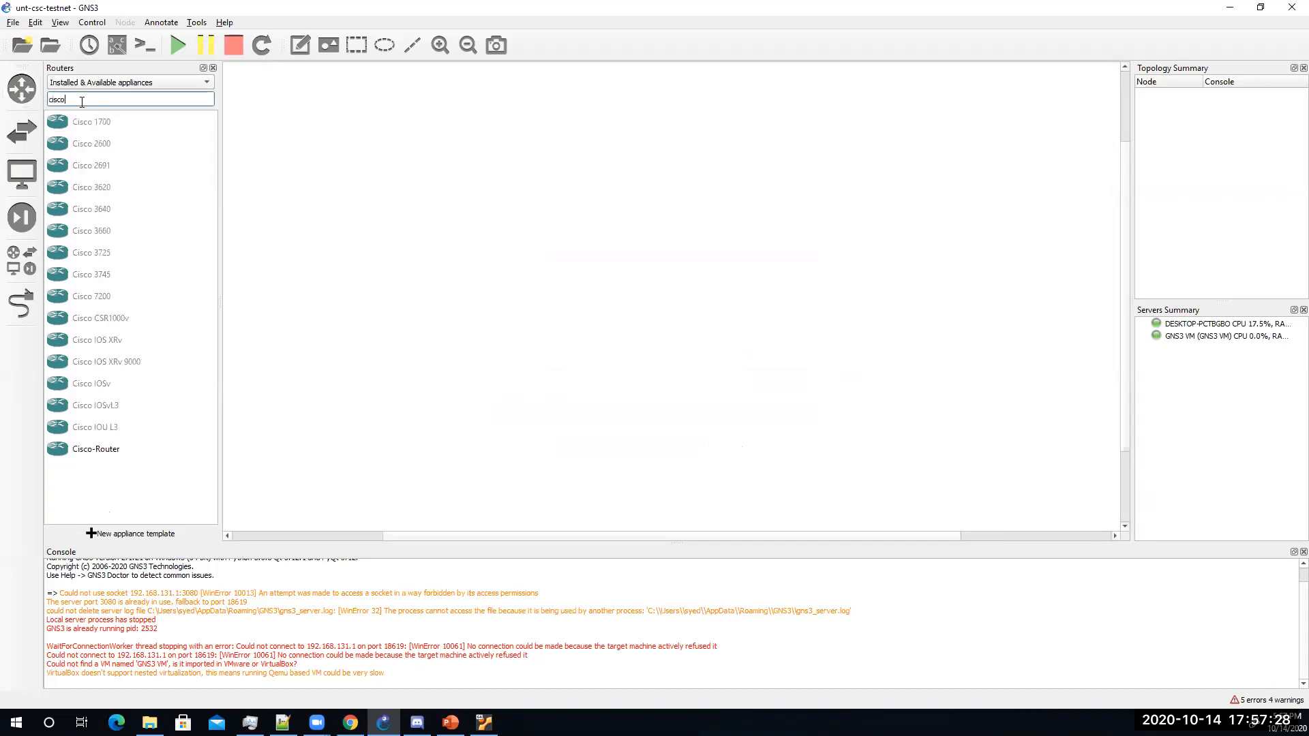
drag(93, 451, 443, 281)
drag(89, 451, 641, 198)
drag(68, 451, 900, 297)
drag(680, 213, 638, 184)
drag(433, 286, 459, 296)
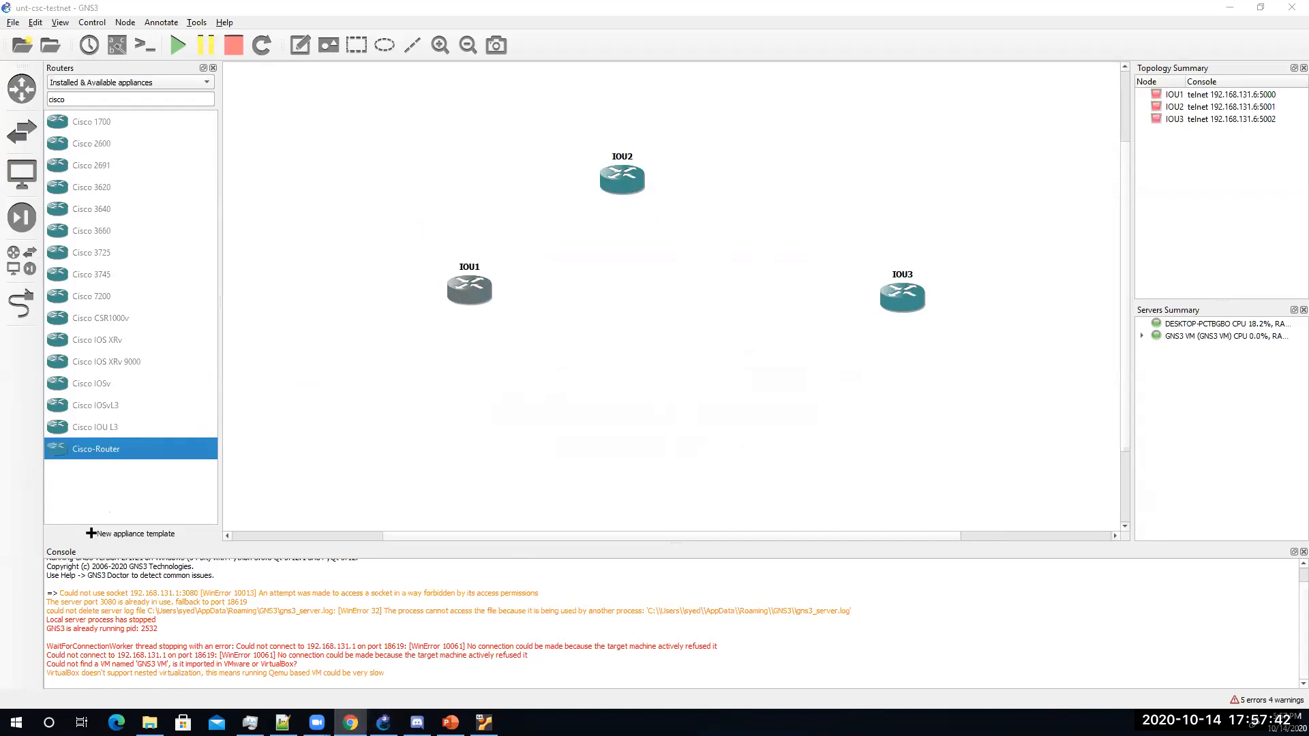
Step: Minimise GNS3 and move the browser window aside to uncover VirtualBox
drag(0, 149, 1, 148)
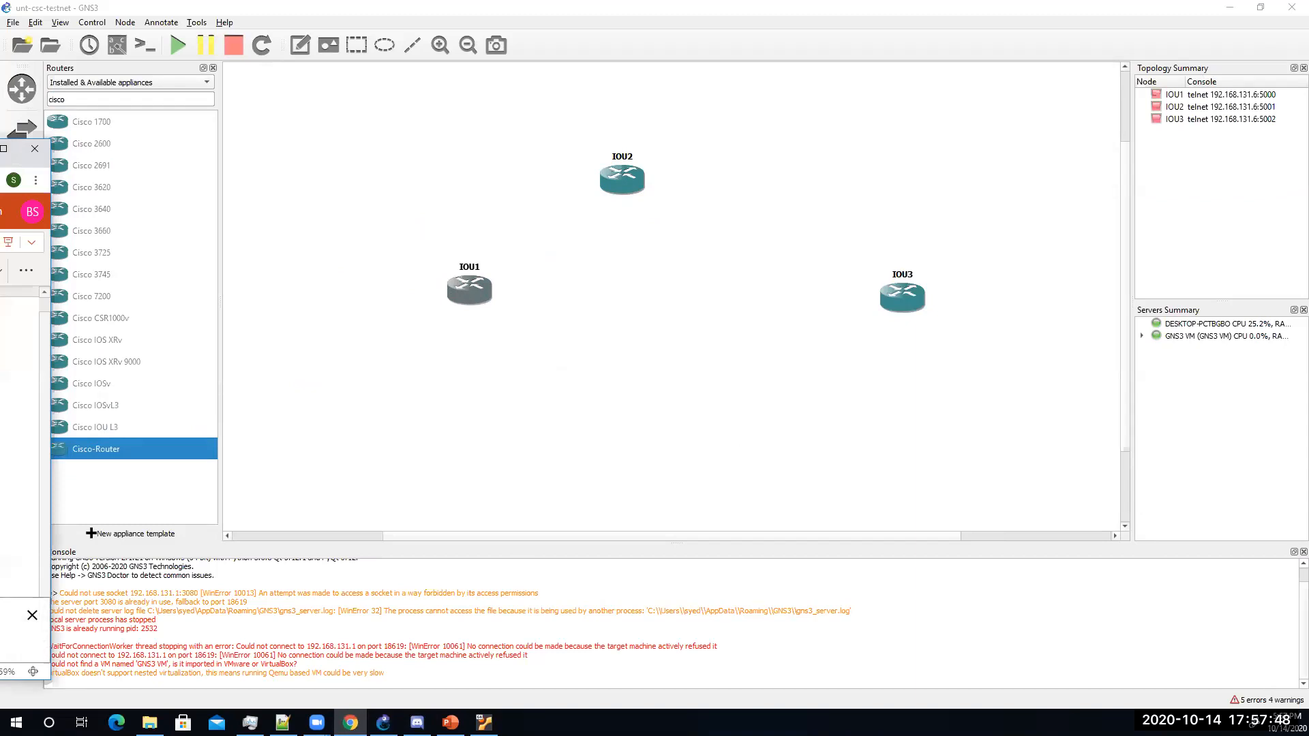
click(700, 21)
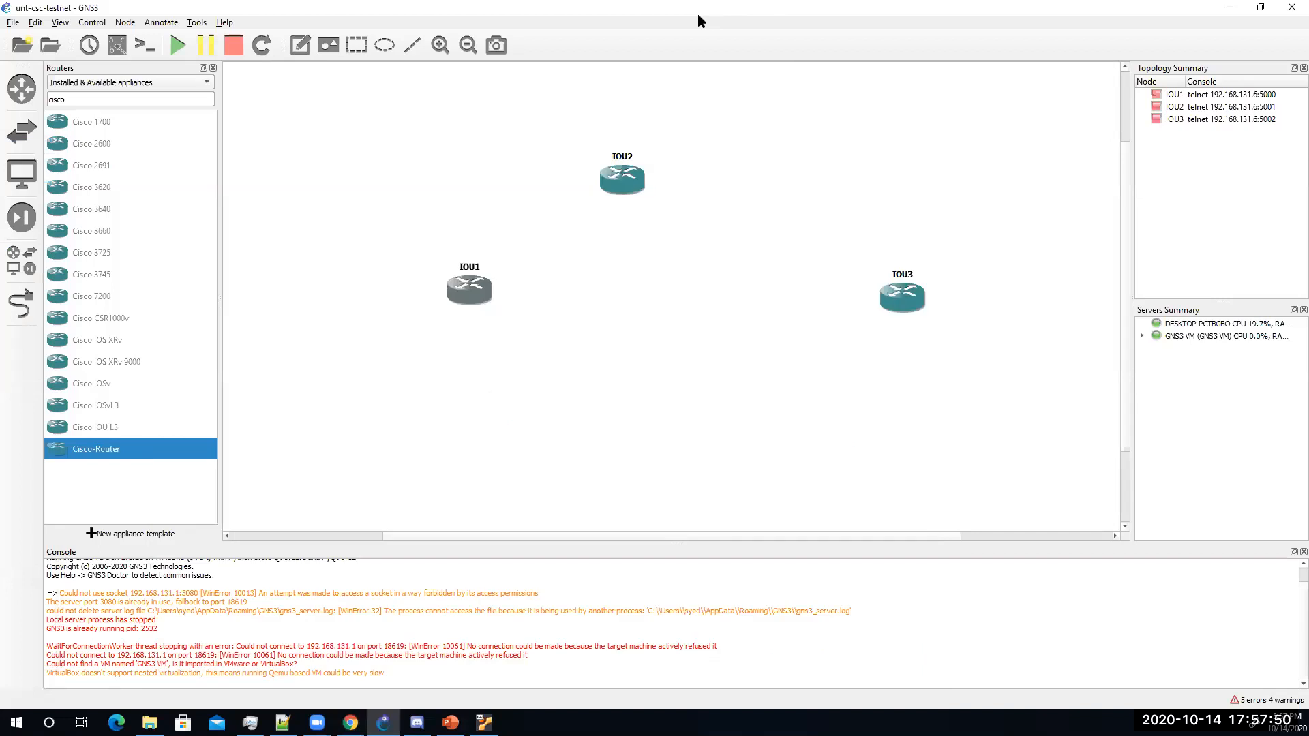
double_click(698, 15)
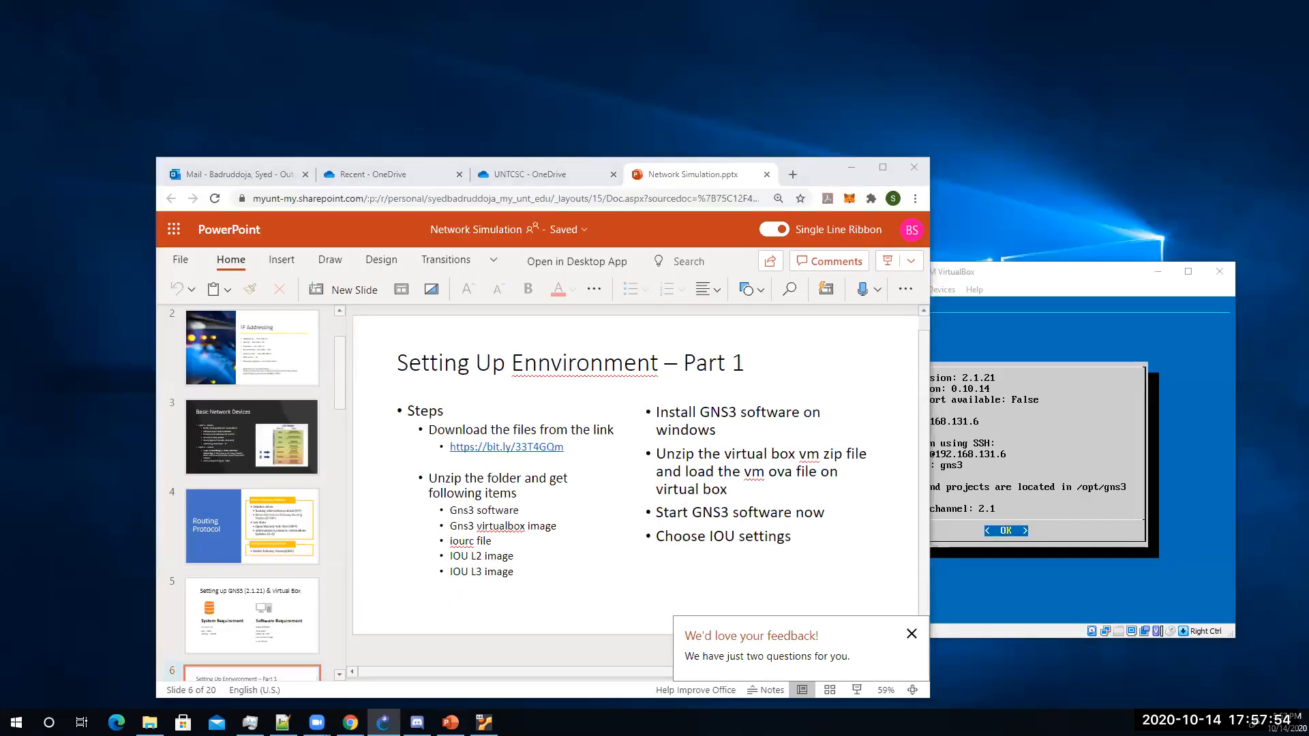
drag(821, 169, 0, 162)
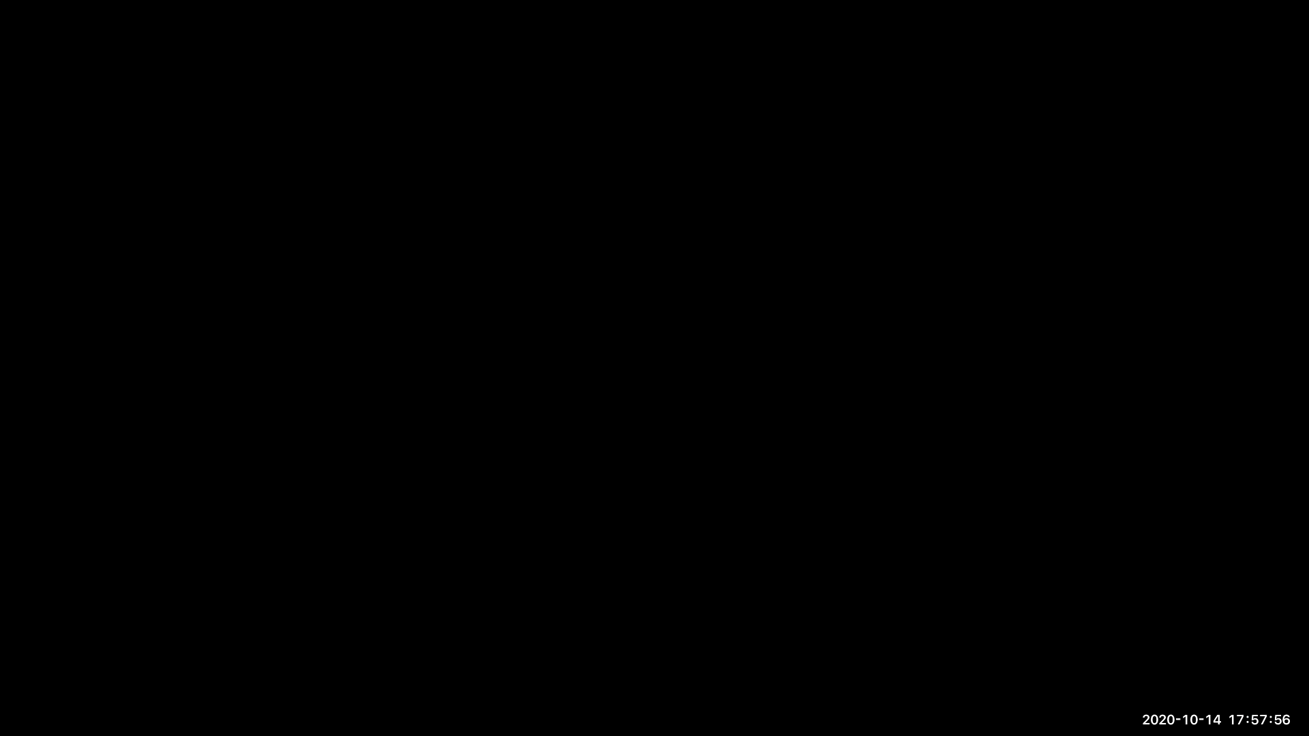
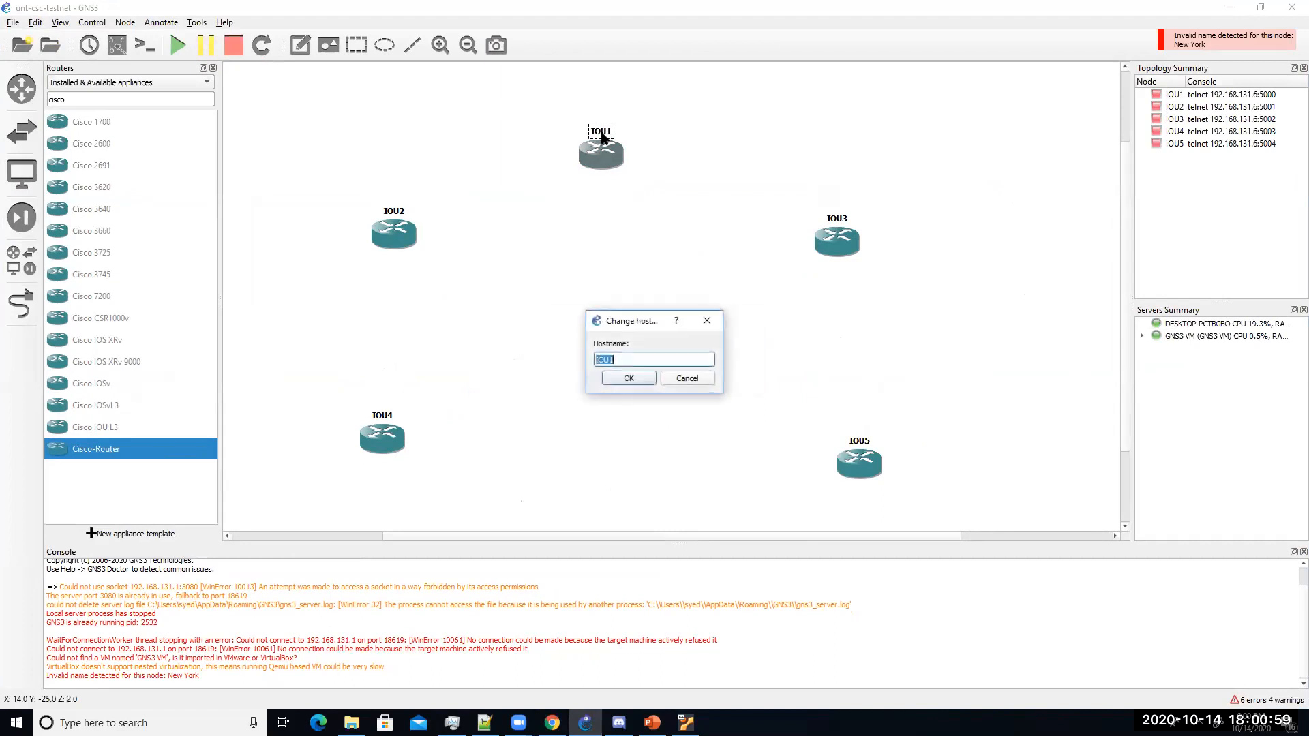
Step: Rename router IOU1 to New-York and IOU2 to San-Jose
text(New-York)
key(Return)
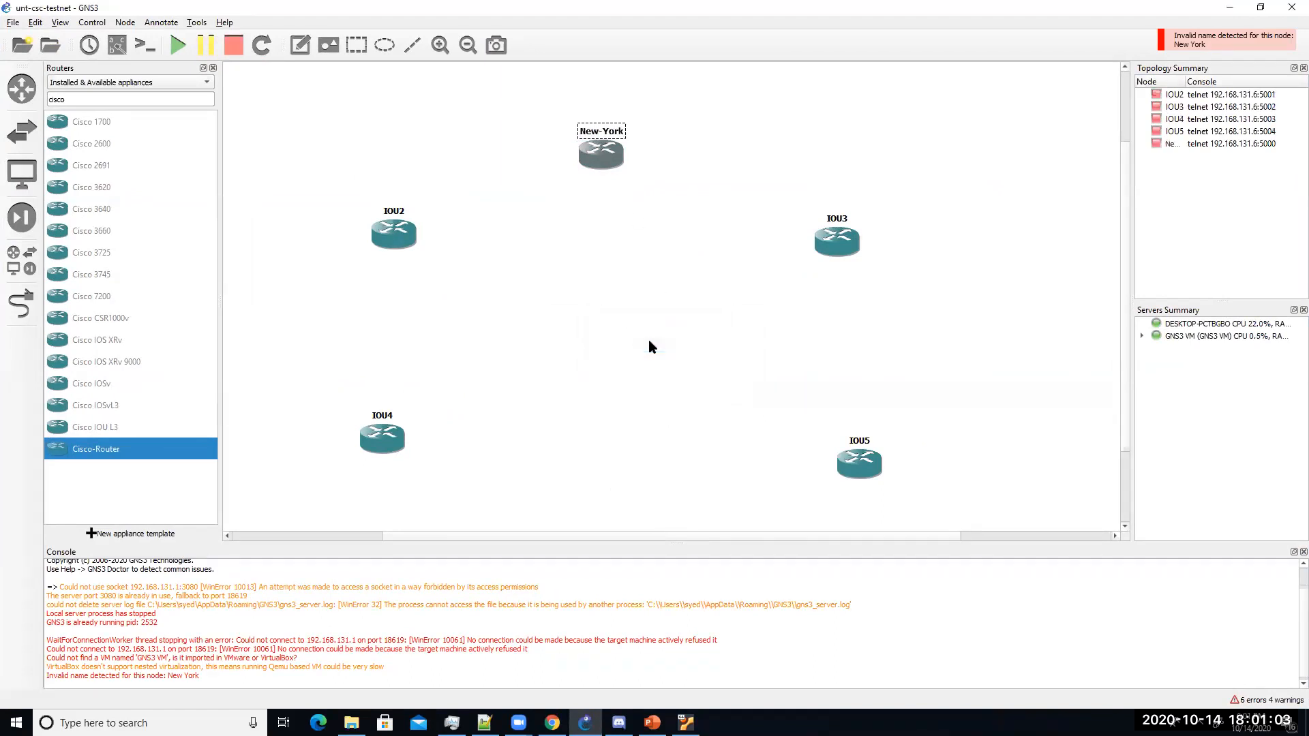
double_click(400, 213)
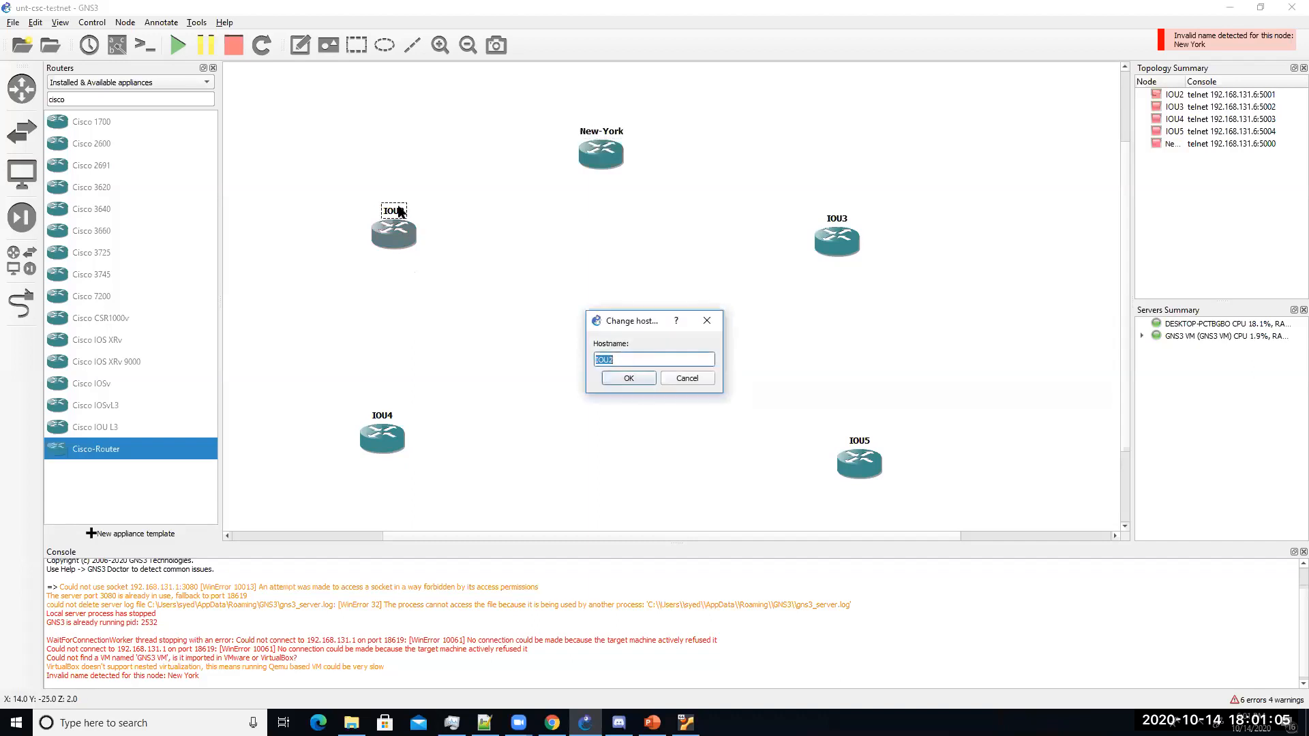
drag(632, 361, 588, 358)
text(San-Jose)
click(628, 377)
Step: Rename IOU4 to Seattle and nudge IOU5, IOU3 and San-Jose into tidier positions
drag(368, 440, 380, 438)
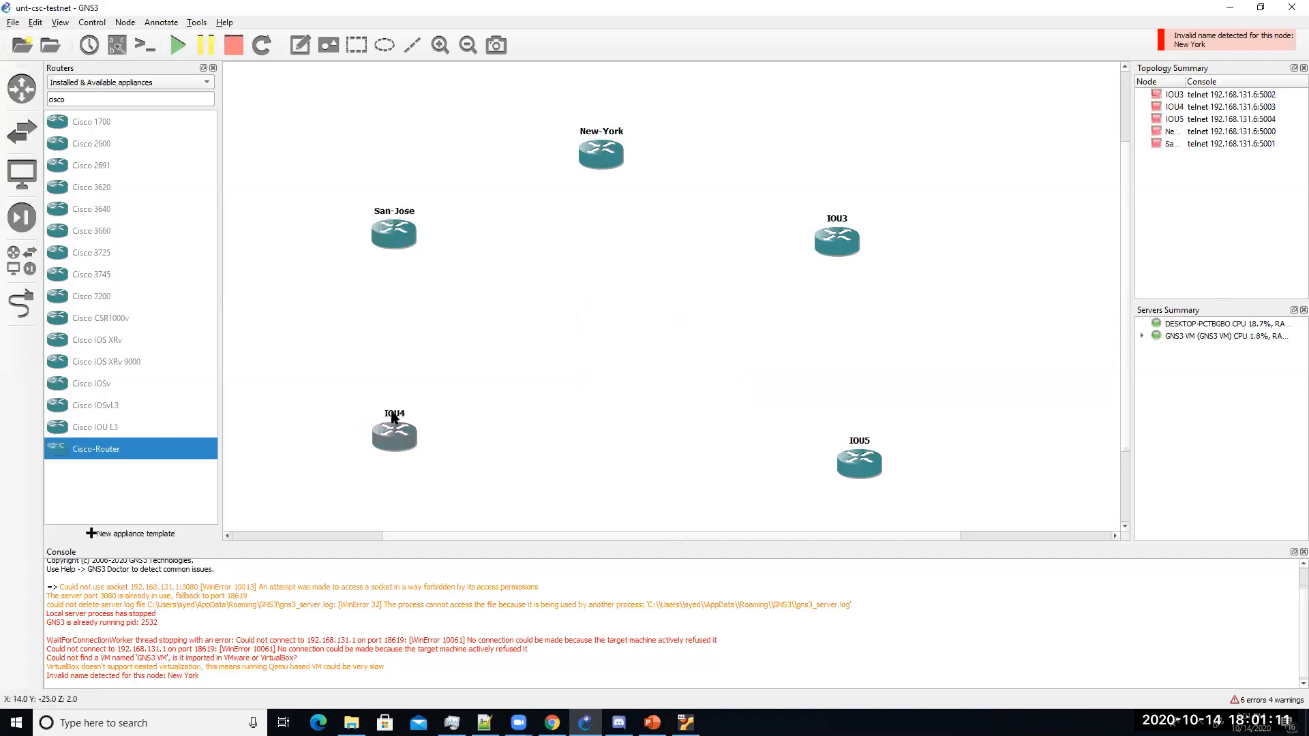
double_click(394, 413)
text(Seattle)
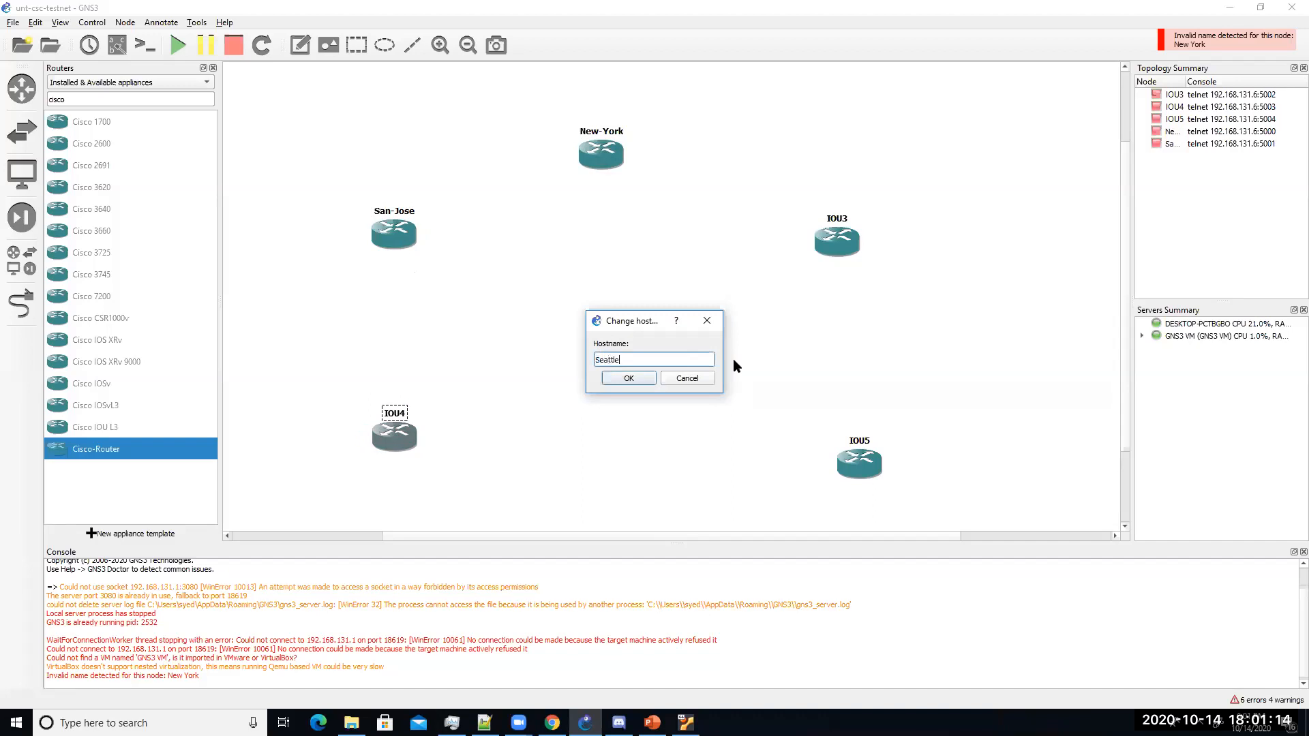
click(628, 379)
drag(872, 463, 846, 446)
drag(836, 250, 832, 256)
drag(411, 247, 411, 255)
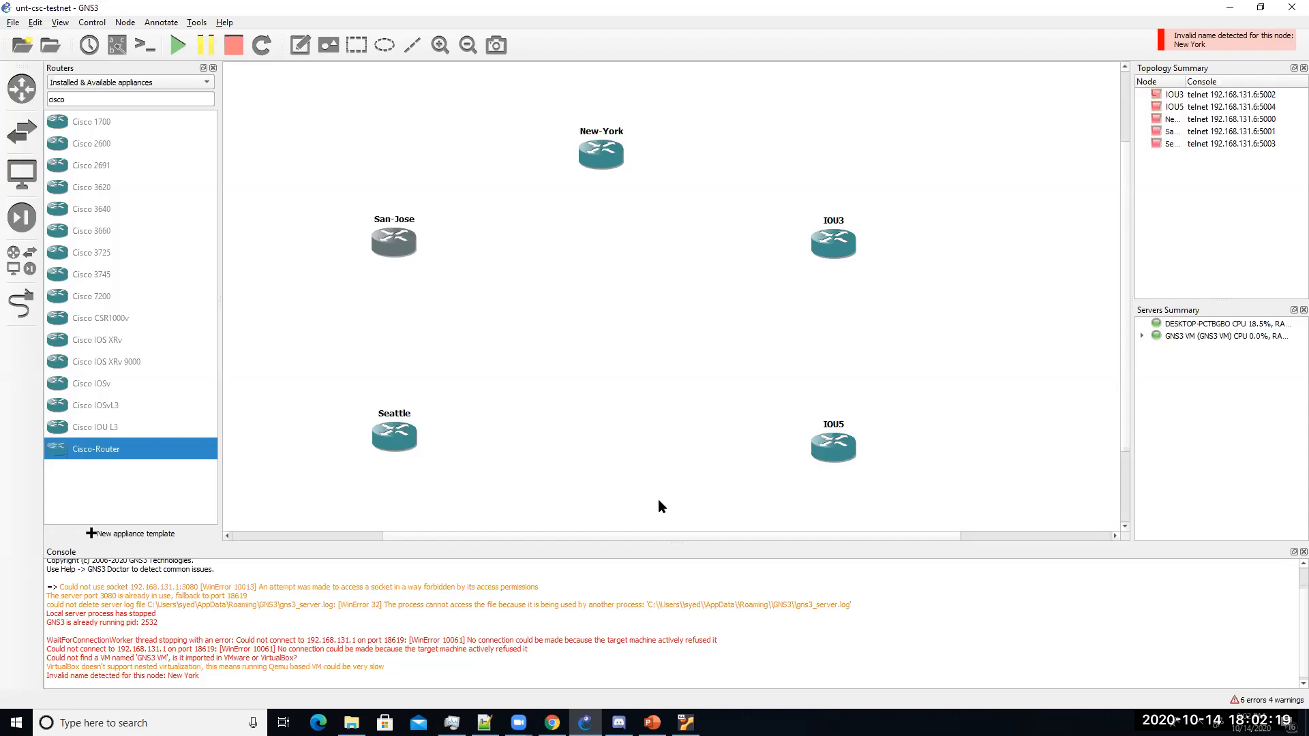
Step: Rename router IOU3 to Huoston and IOU5 to Dallas
double_click(832, 221)
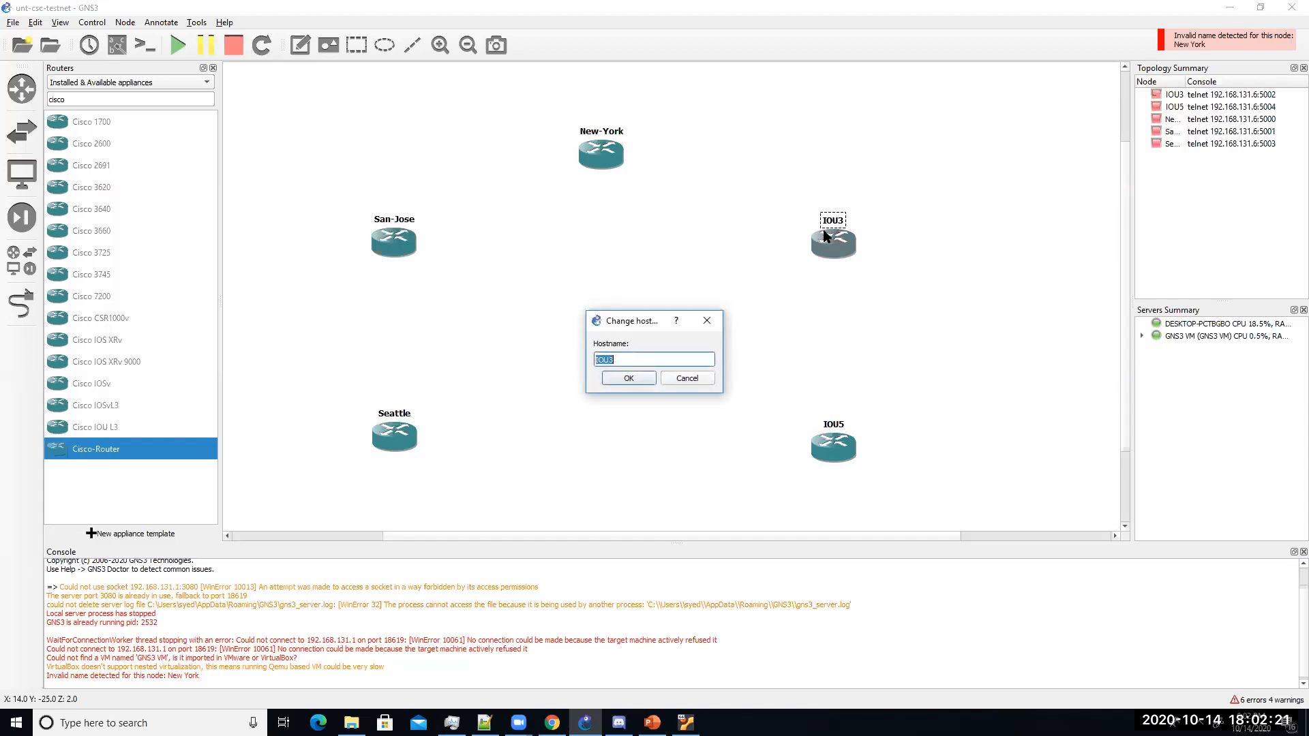
text(Huoston)
key(Return)
double_click(833, 425)
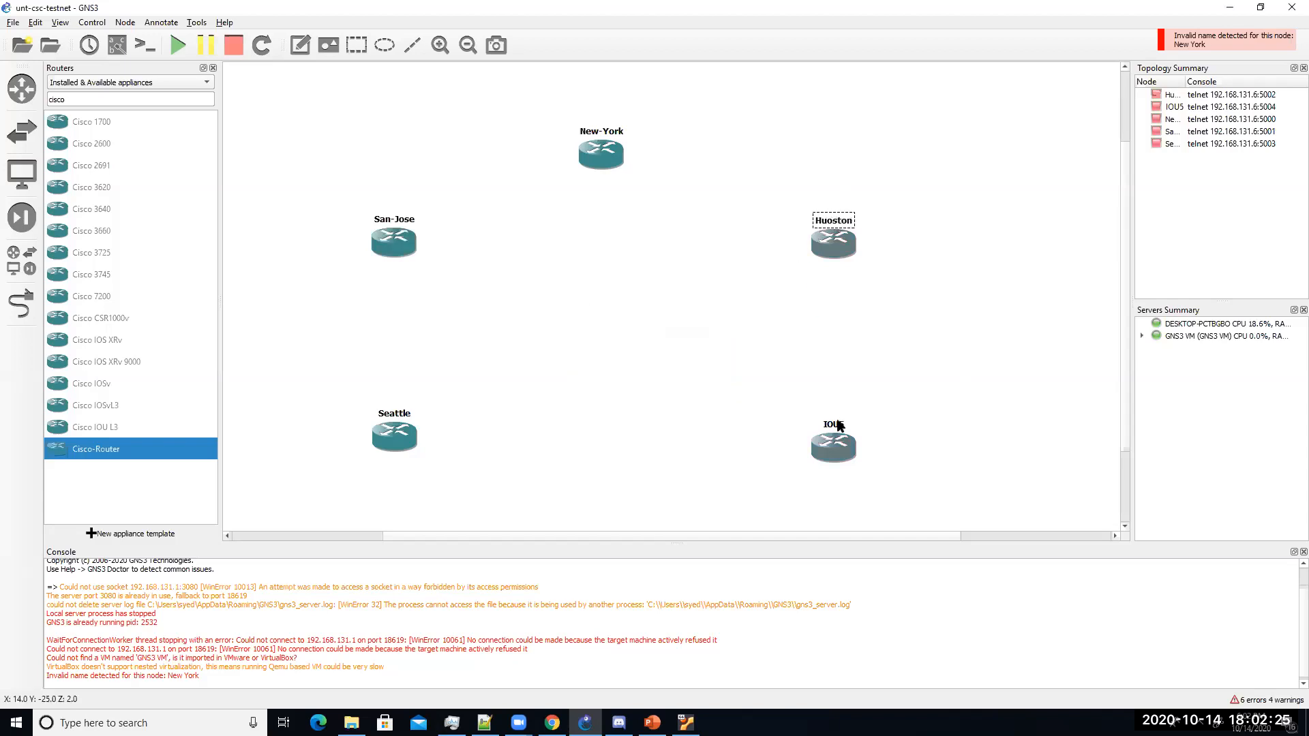
text(Dallas)
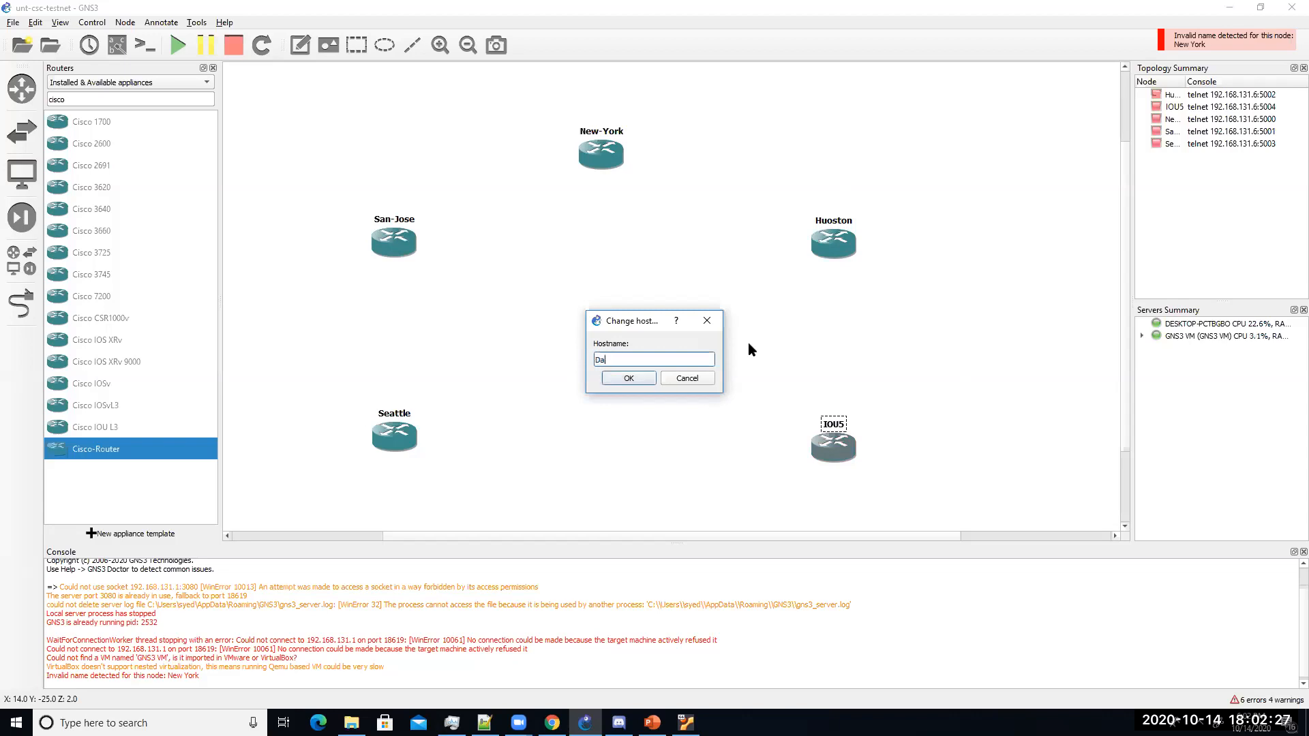
click(629, 379)
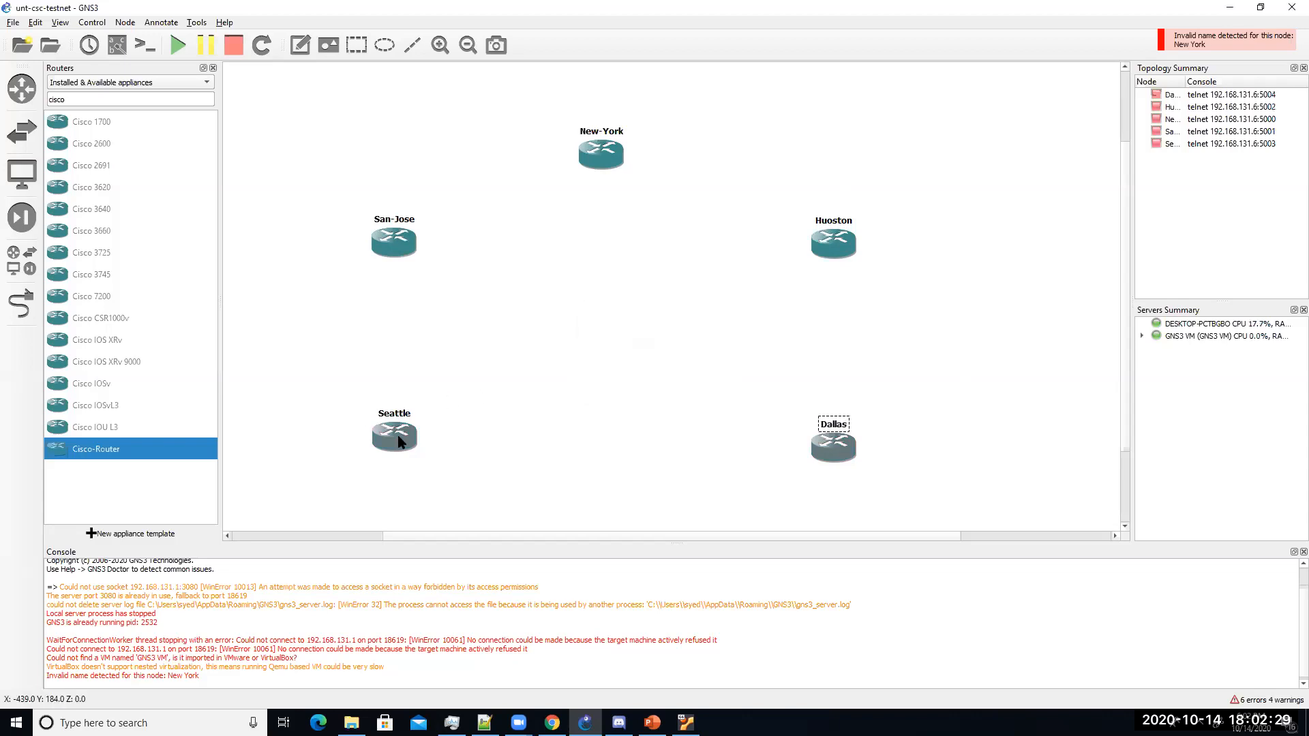
Step: Shift Seattle slightly sideways and raise New-York a little
drag(394, 436, 385, 436)
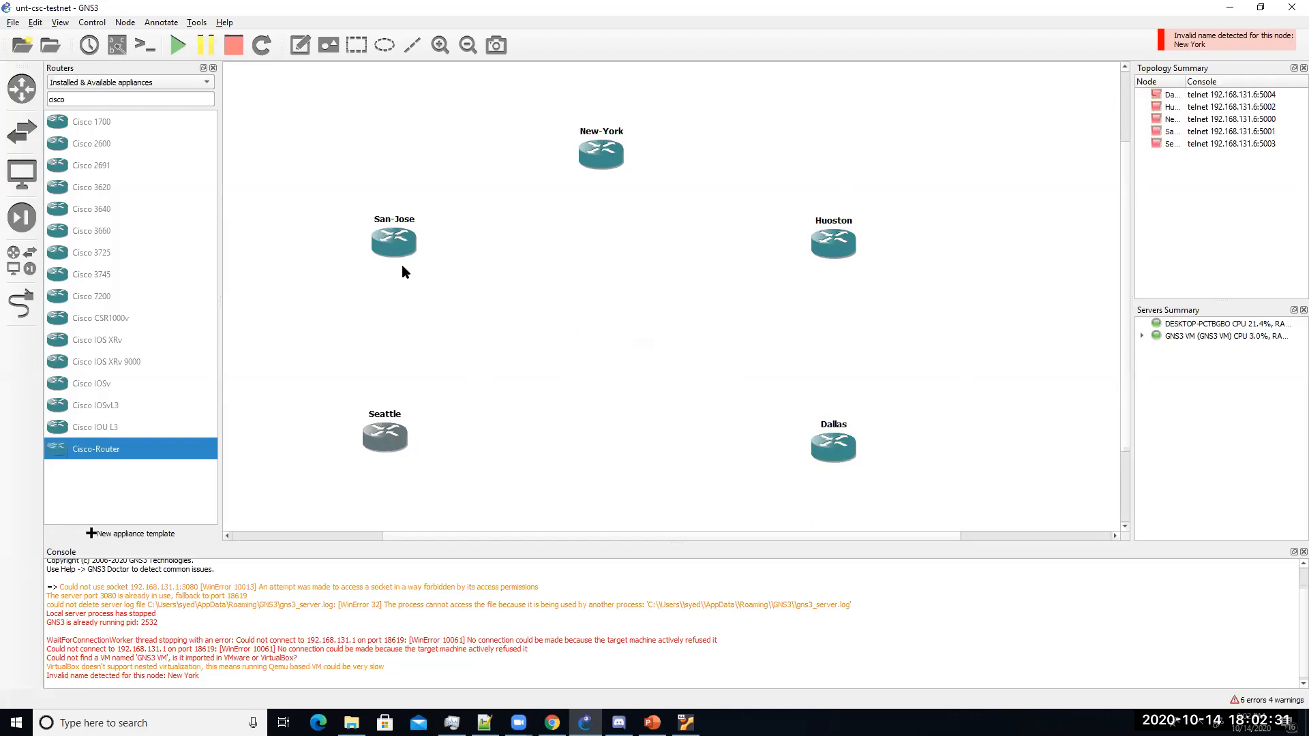
drag(597, 131, 597, 119)
drag(397, 446, 403, 446)
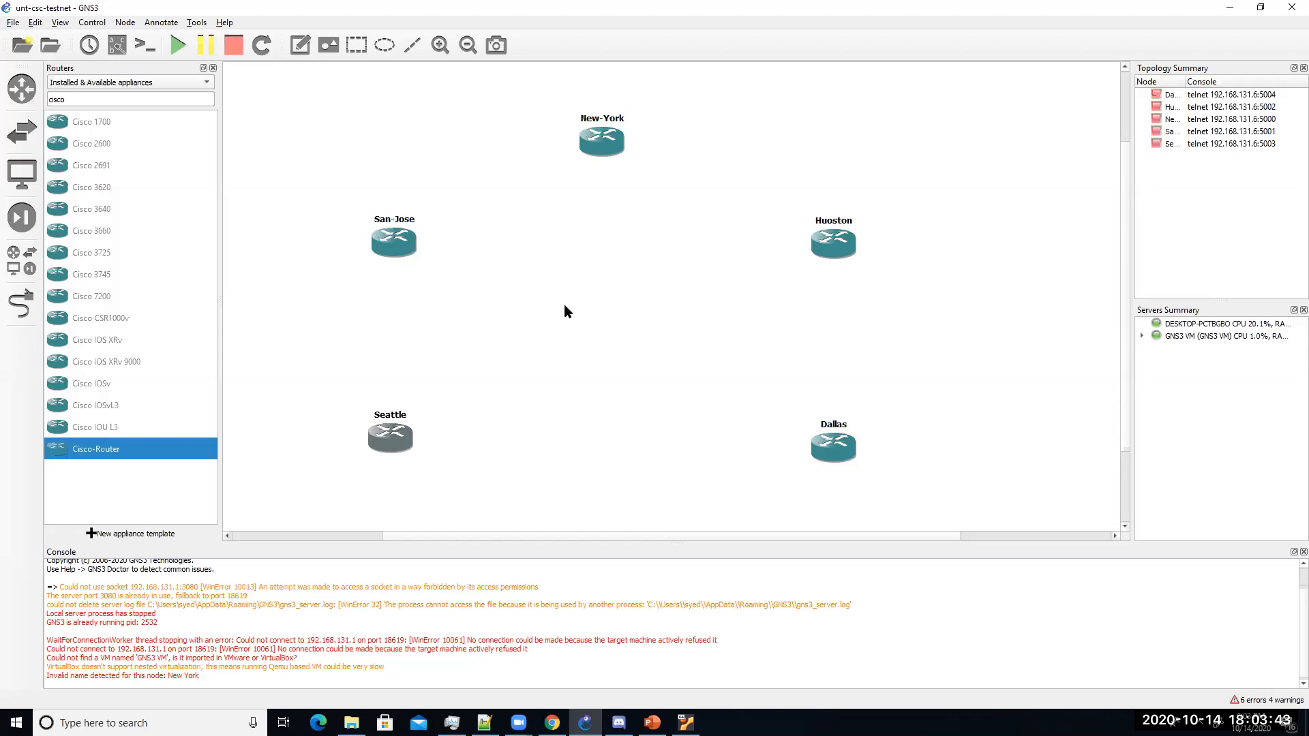
click(35, 22)
click(79, 86)
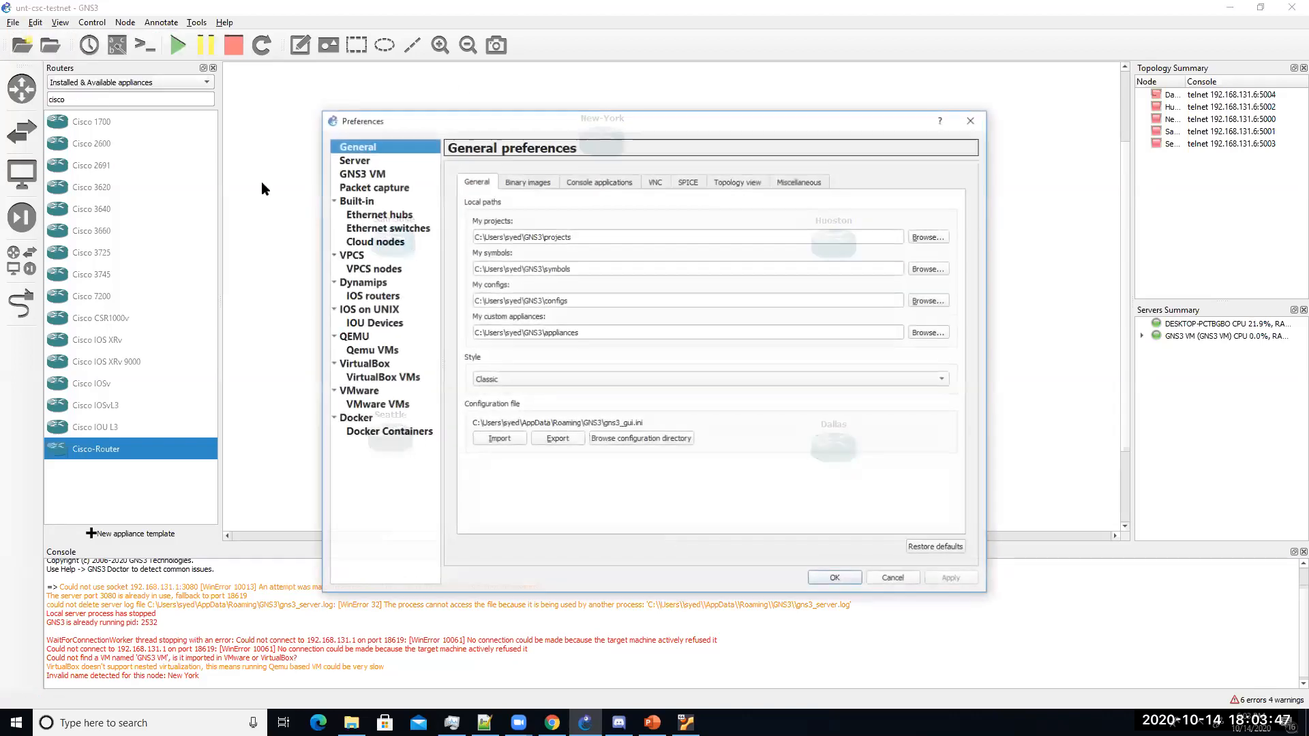
click(383, 324)
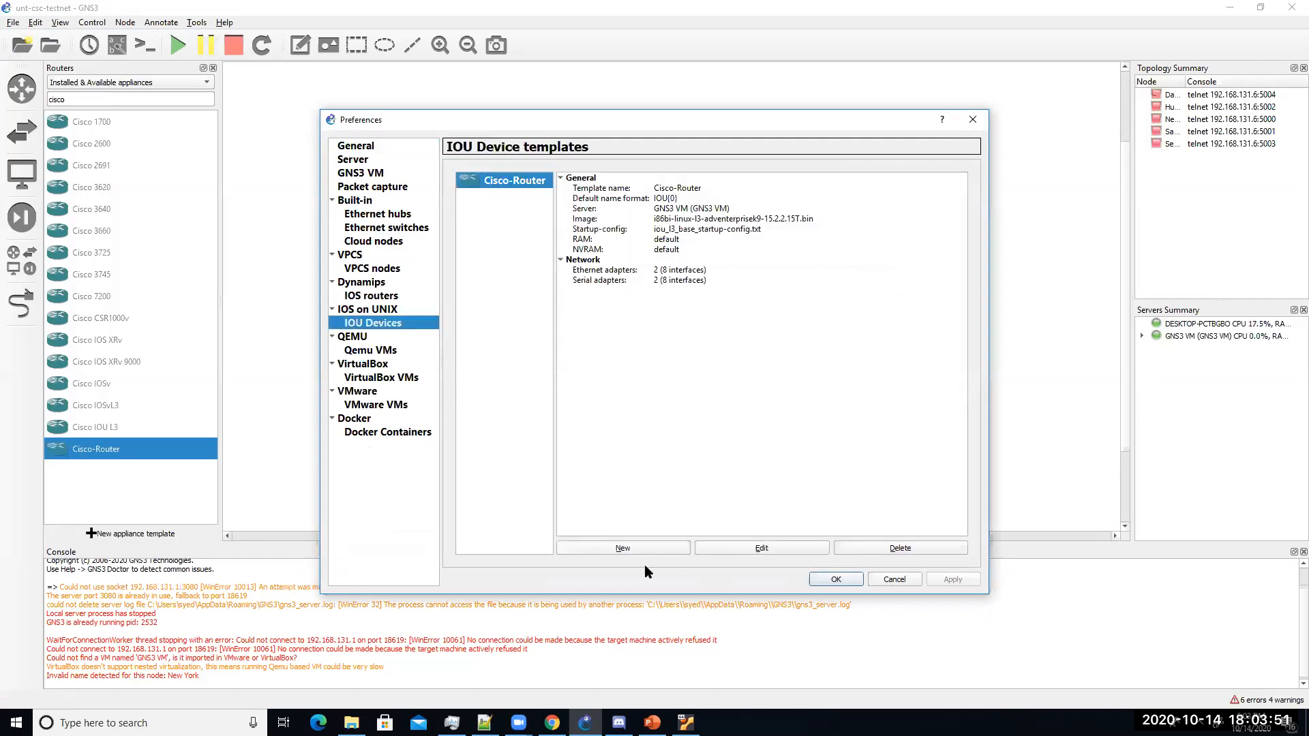
click(621, 546)
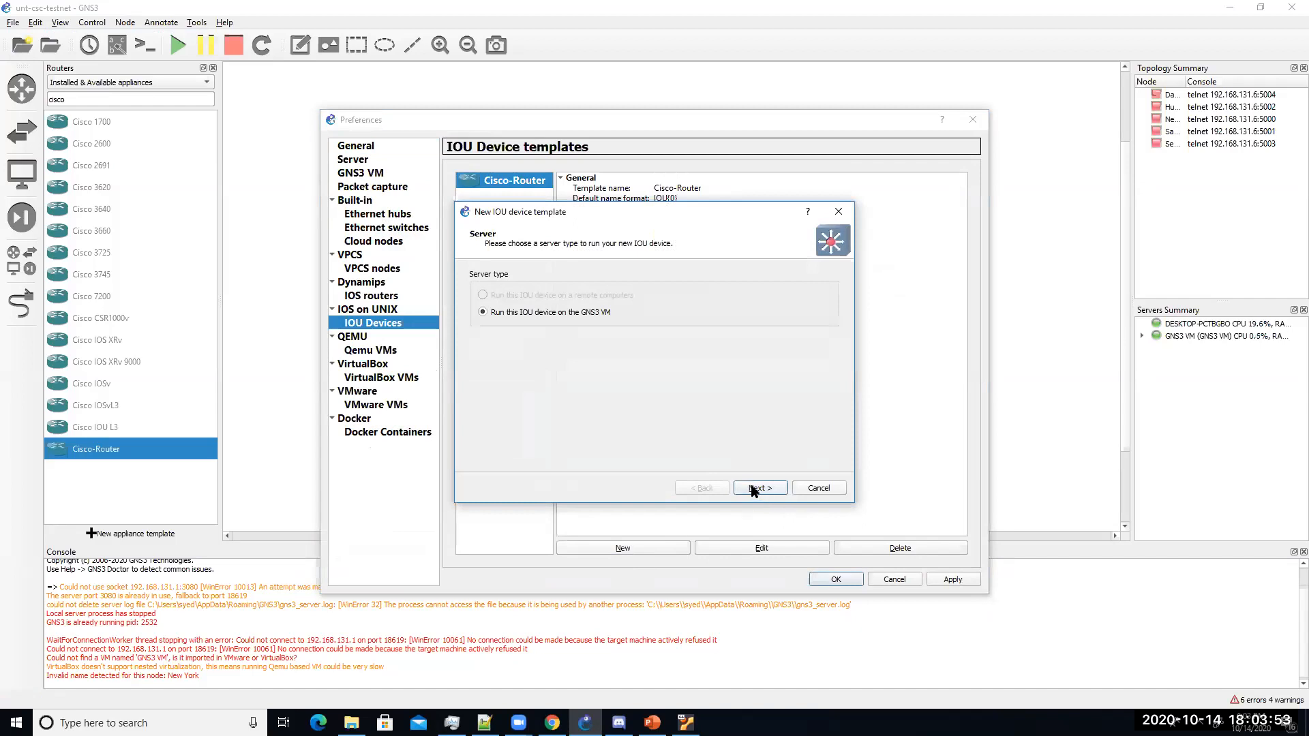
click(755, 489)
click(706, 488)
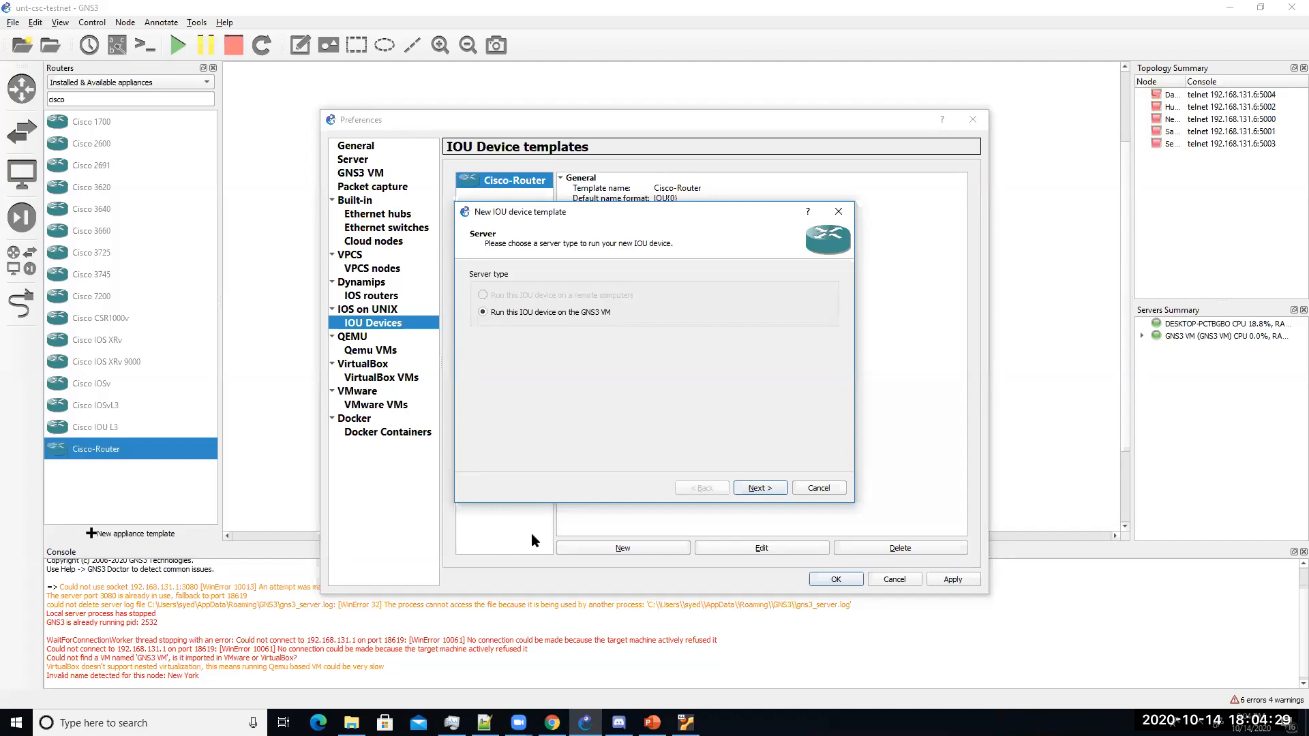
click(818, 489)
click(382, 298)
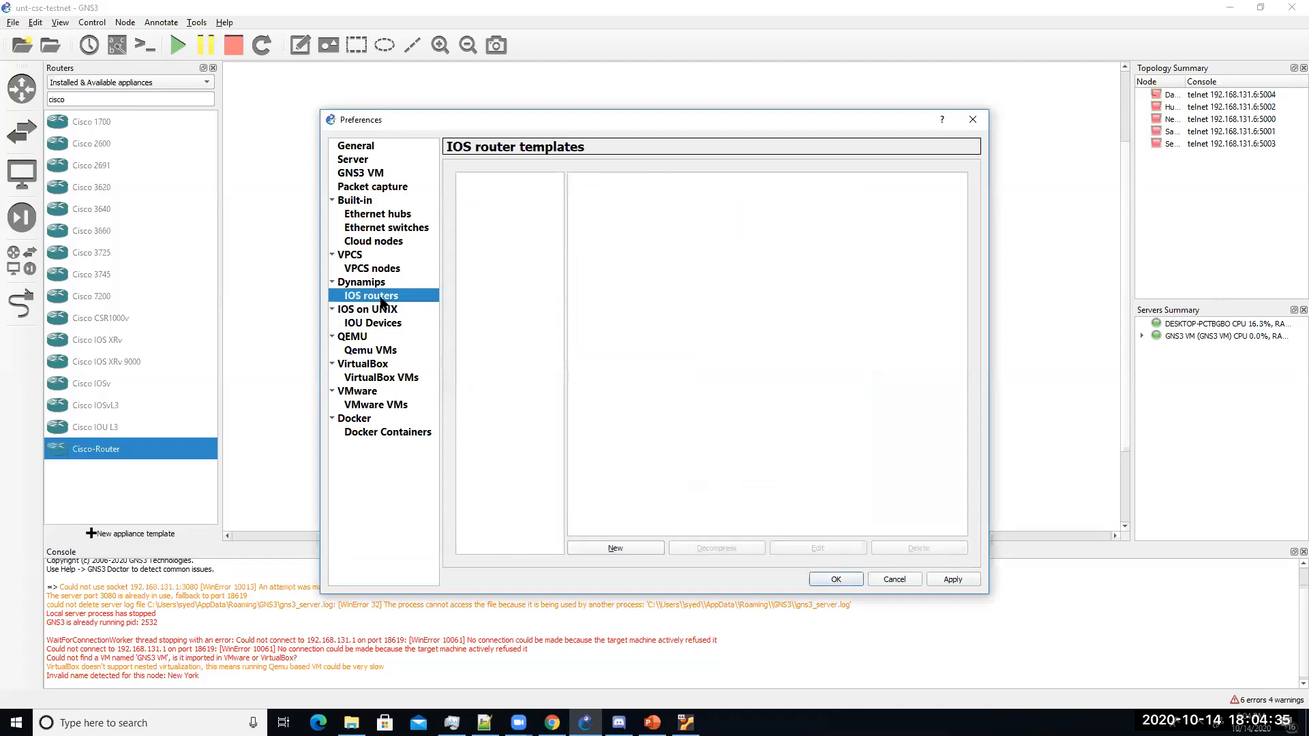
click(640, 550)
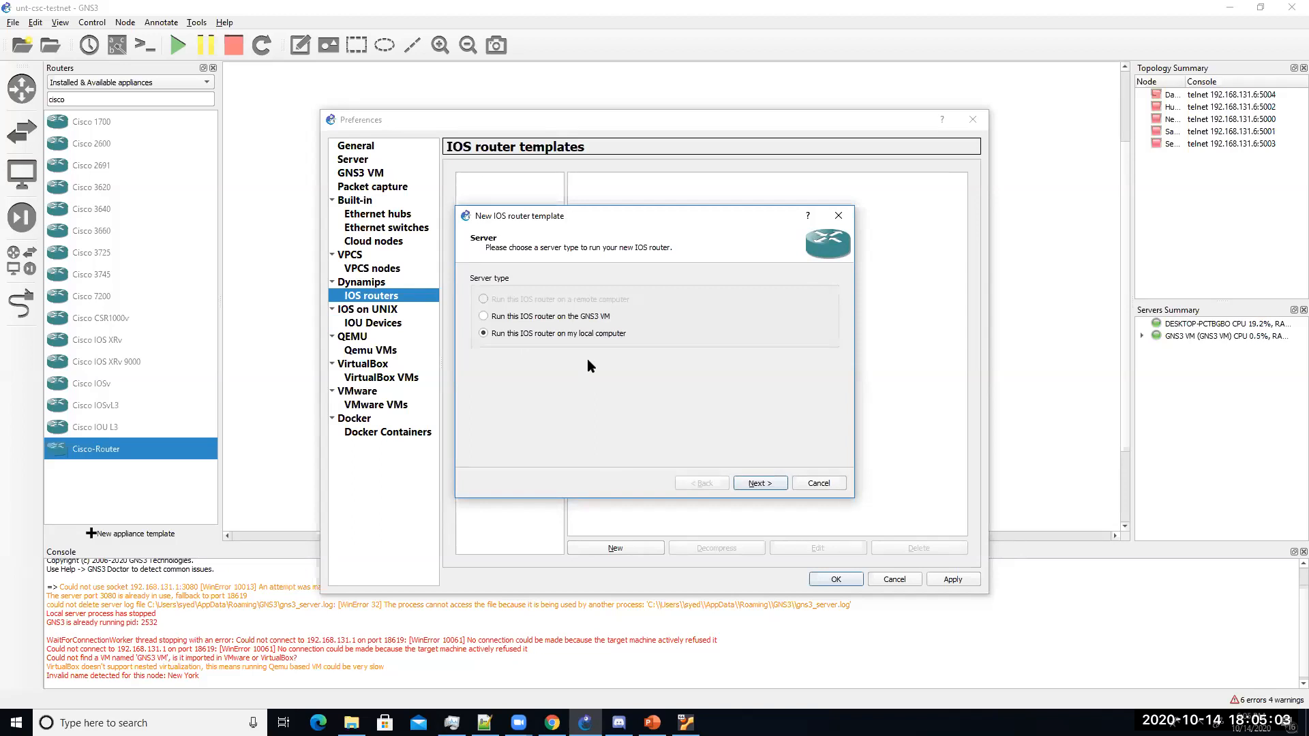
click(826, 484)
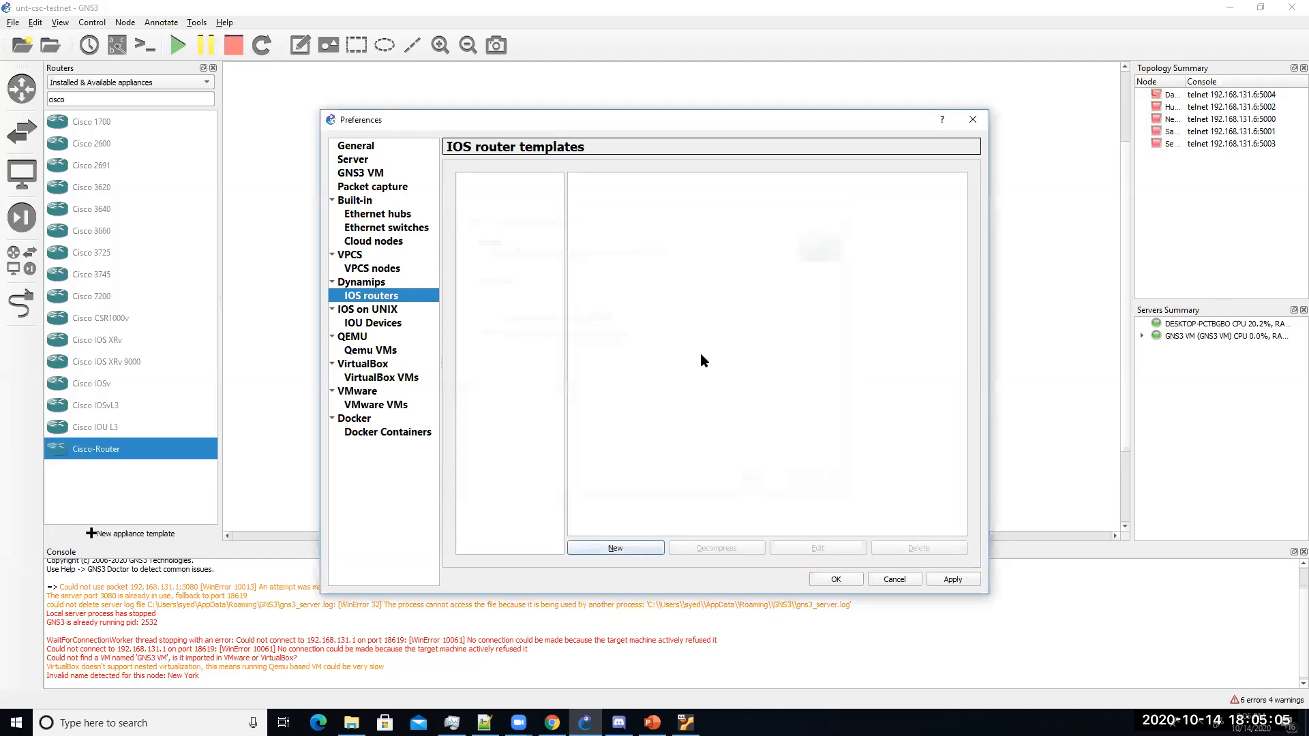
click(910, 580)
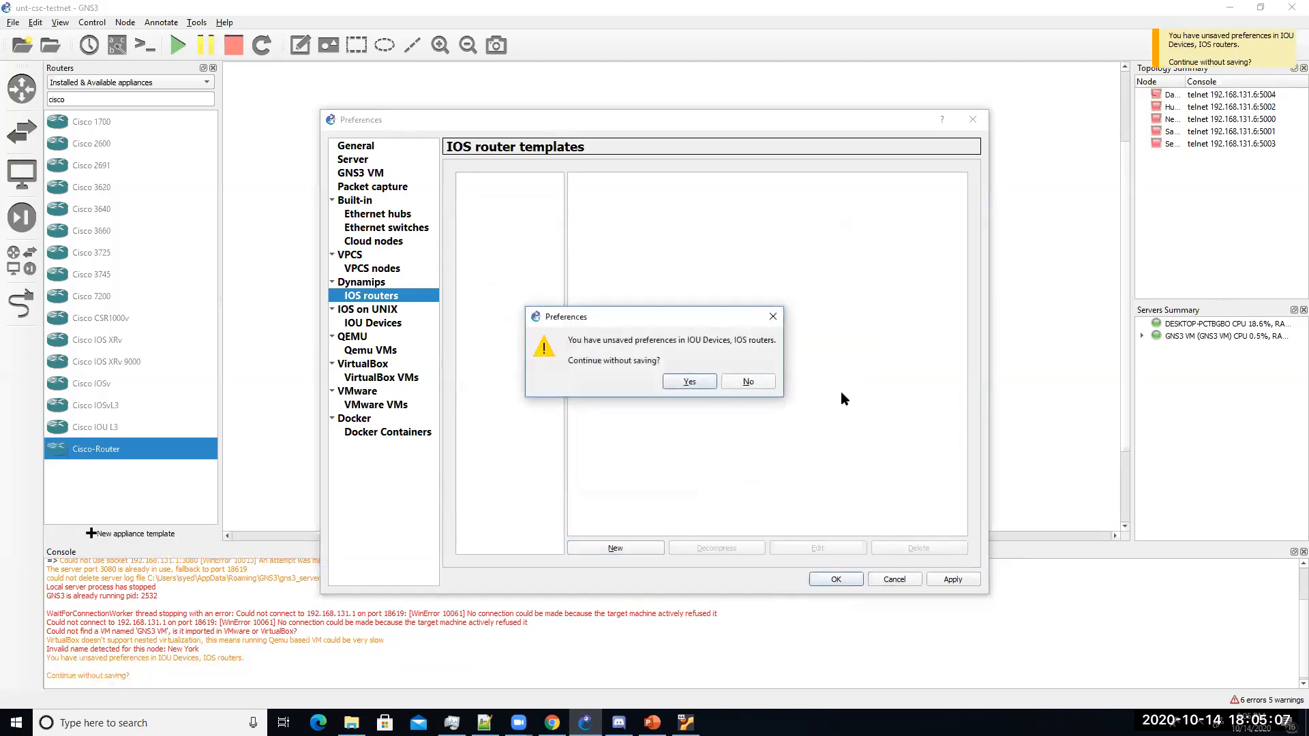
click(690, 382)
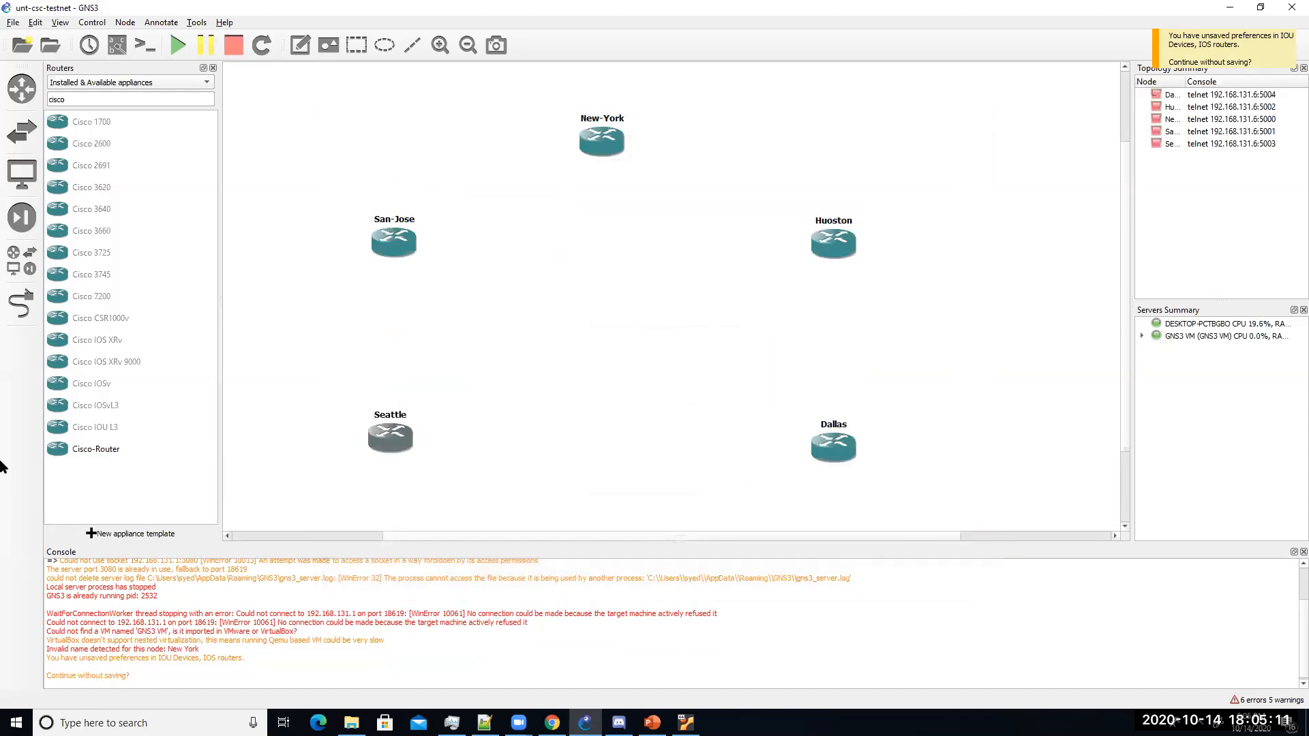
Step: Link New-York to San-Jose's first interface and show interface labels on links
click(21, 305)
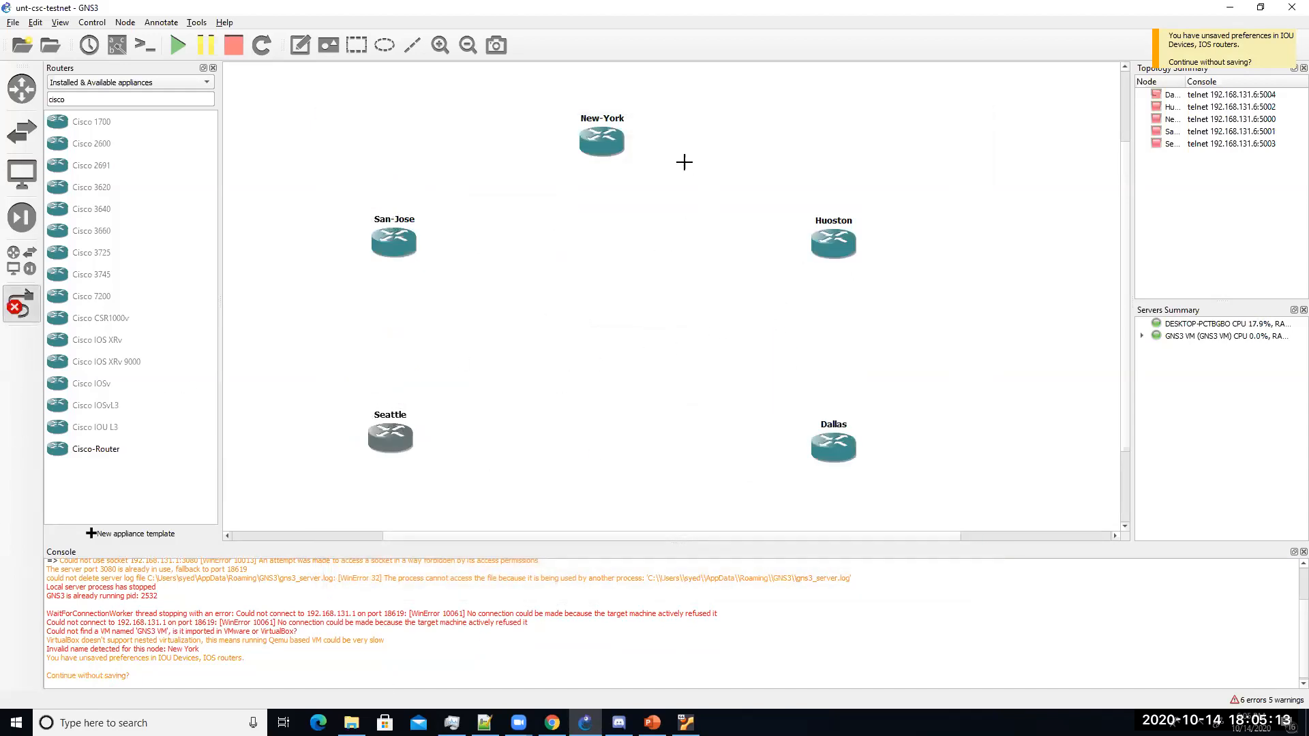
click(600, 145)
click(622, 155)
click(407, 240)
click(433, 251)
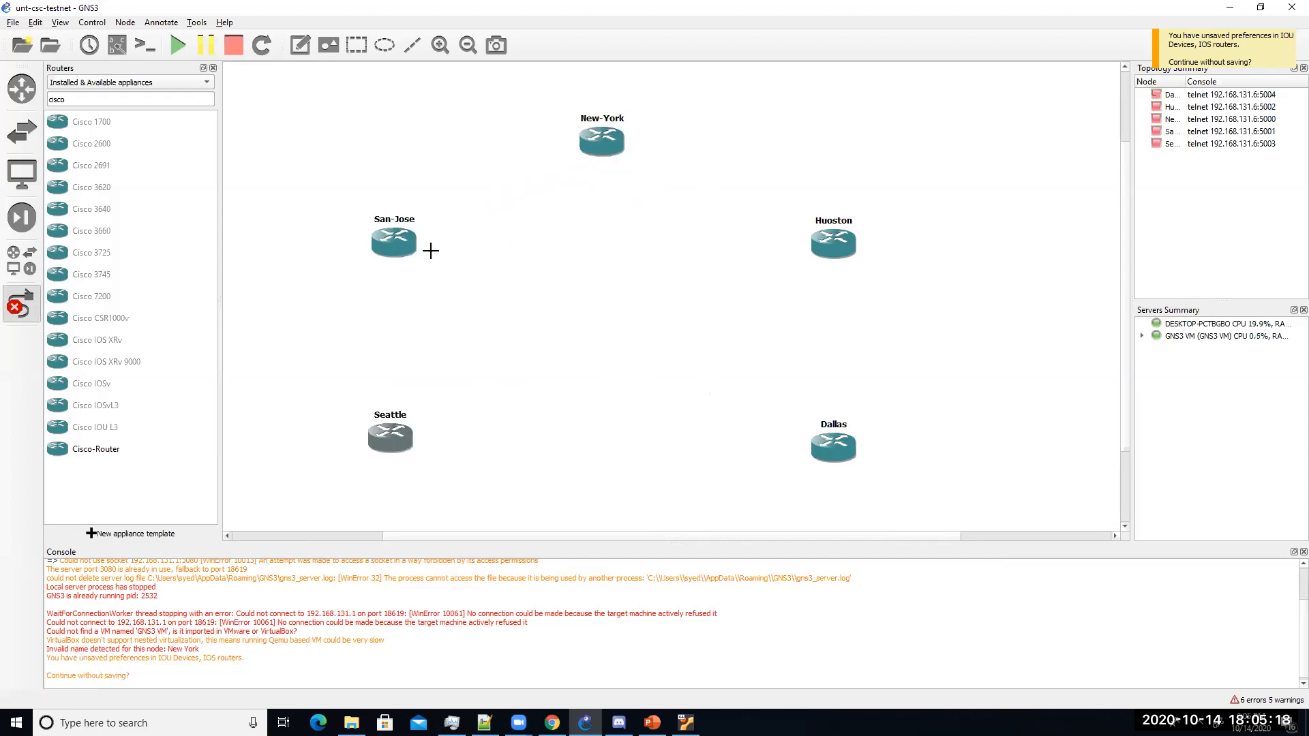
click(118, 45)
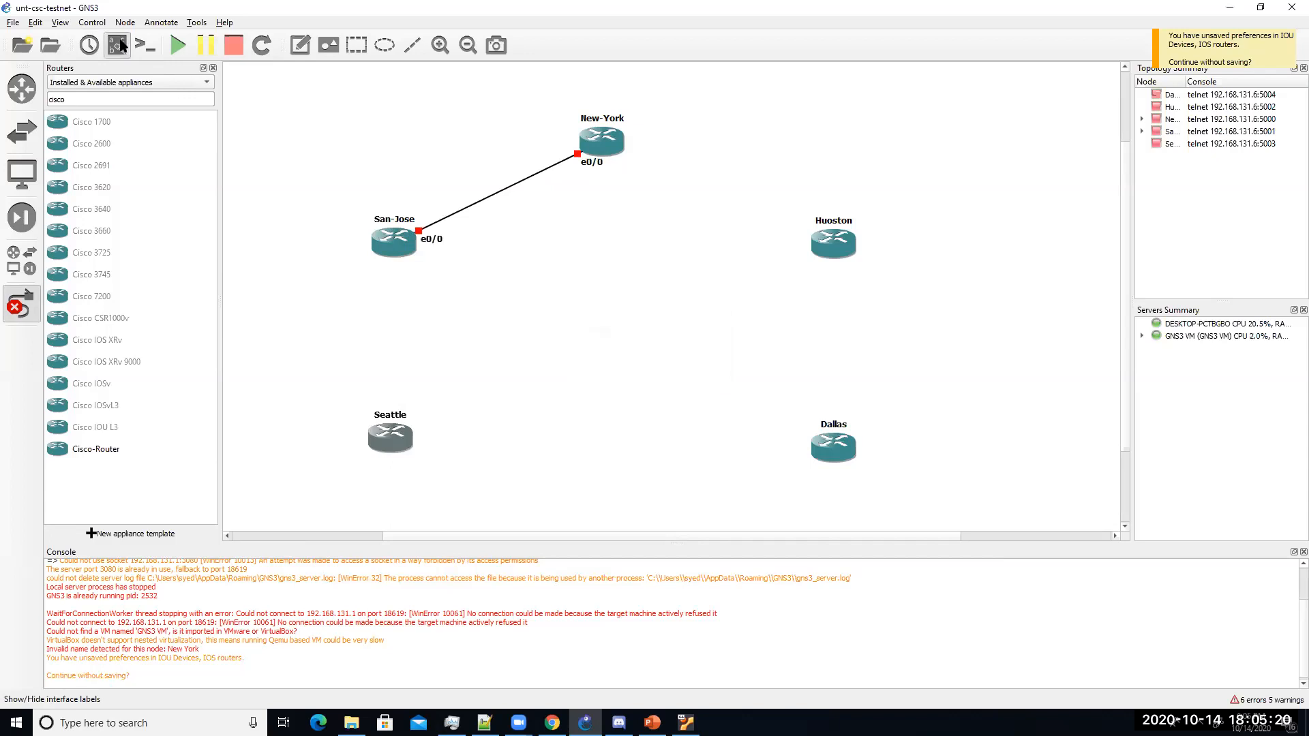
Step: Cable San-Jose Ethernet0/1 to Seattle Ethernet0/1
click(394, 247)
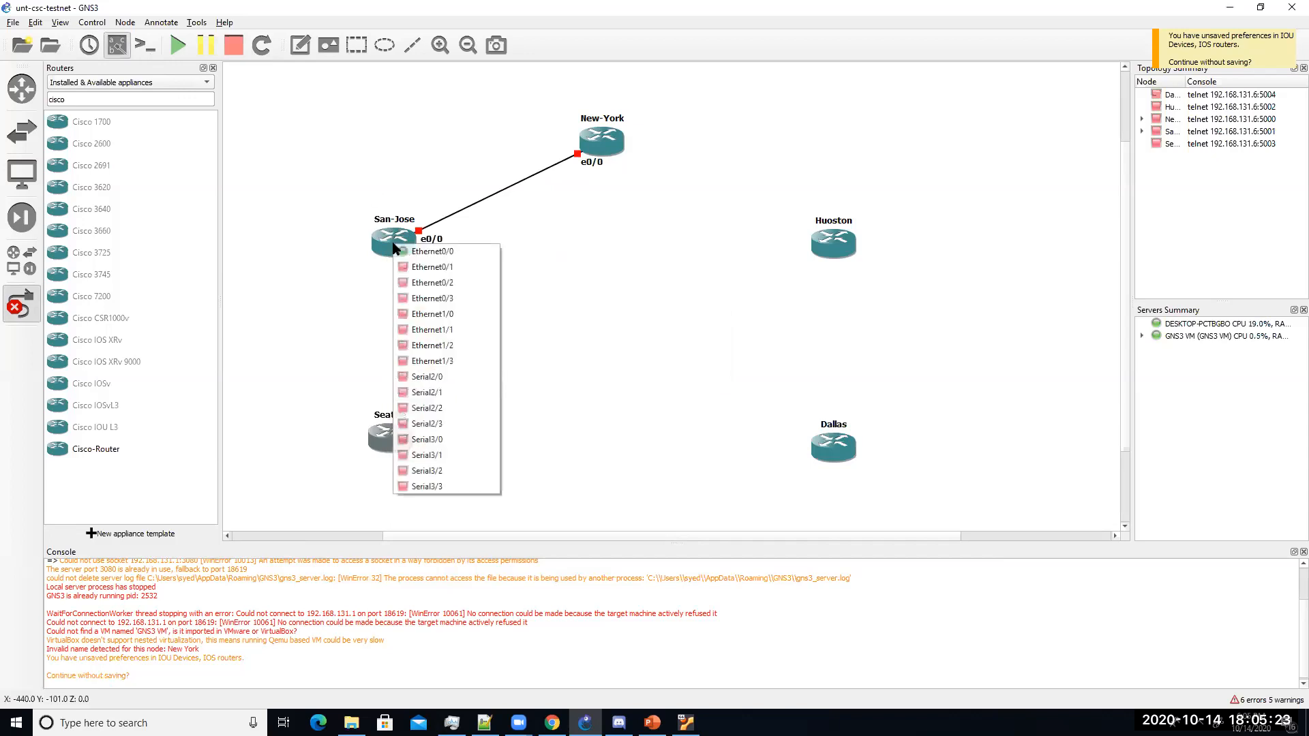
click(424, 267)
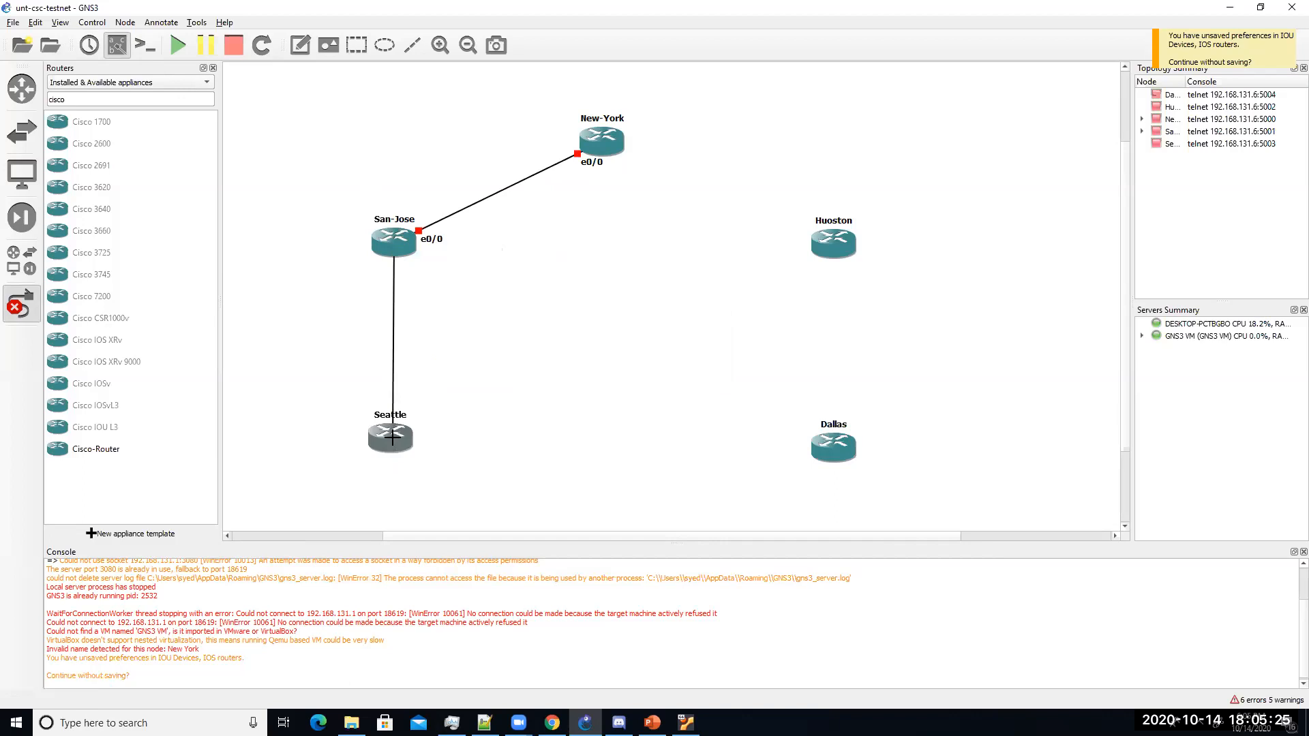
click(392, 436)
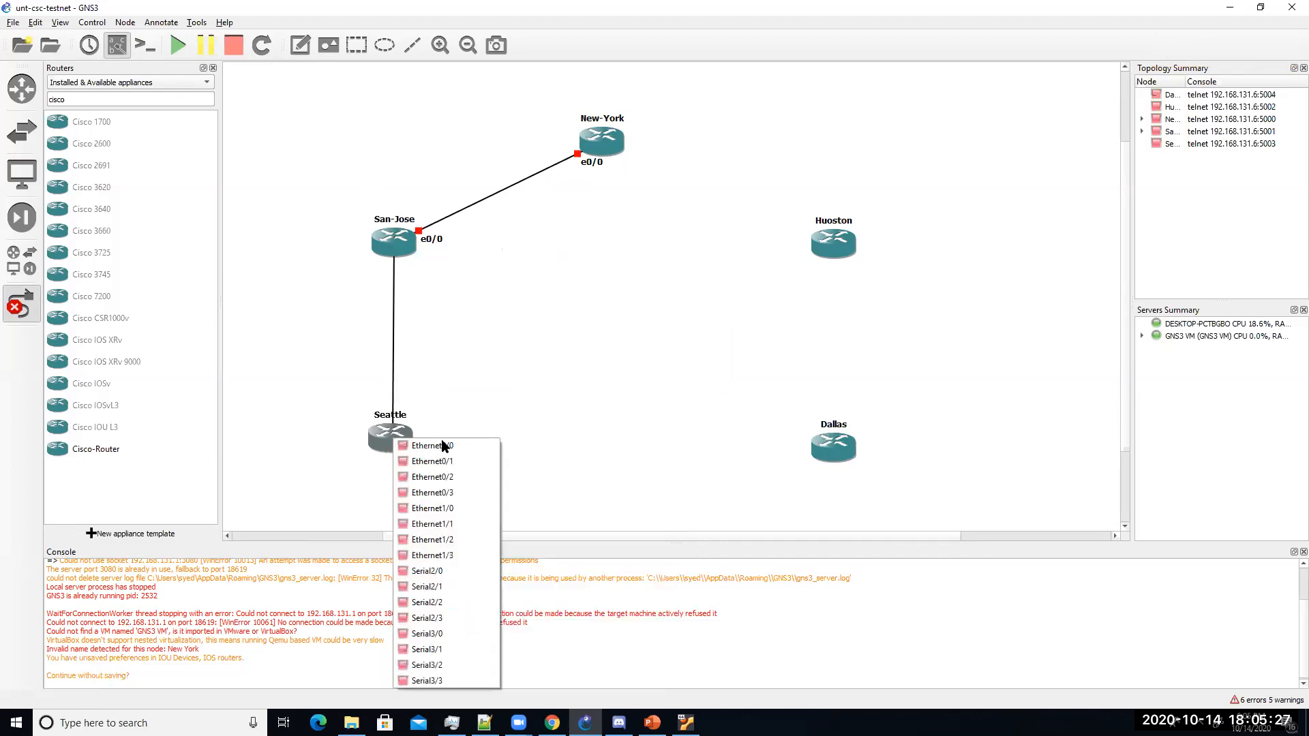
click(451, 458)
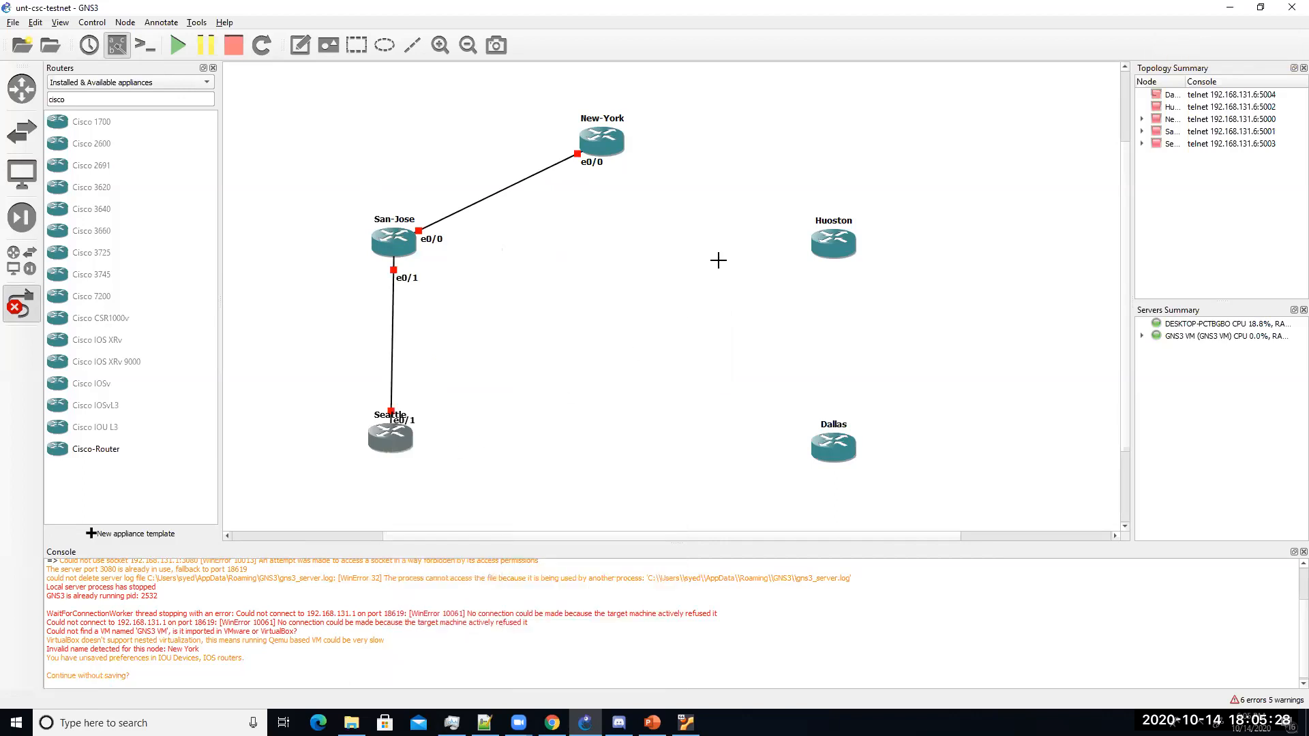
Step: Cable New-York e0/1 to Huoston e0/0 and Huoston e0/1 to Dallas e0/0
click(604, 144)
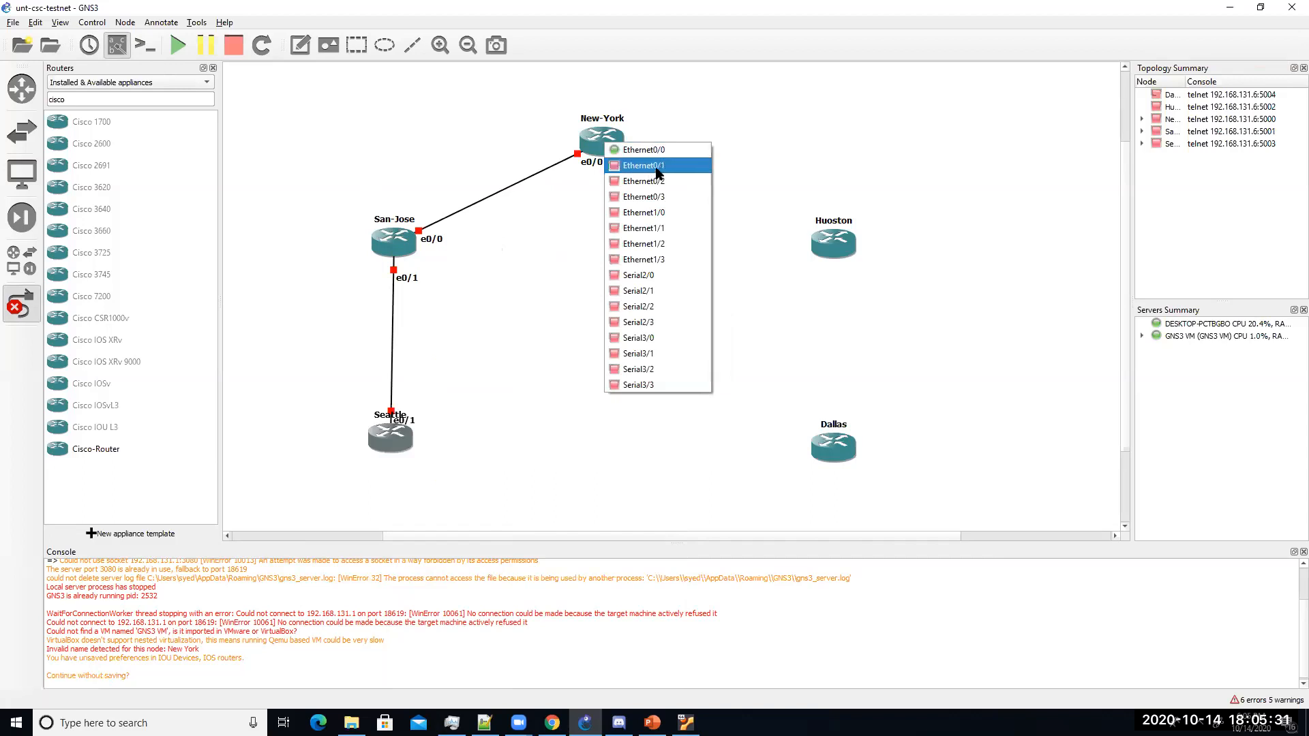
click(657, 165)
click(832, 251)
click(867, 253)
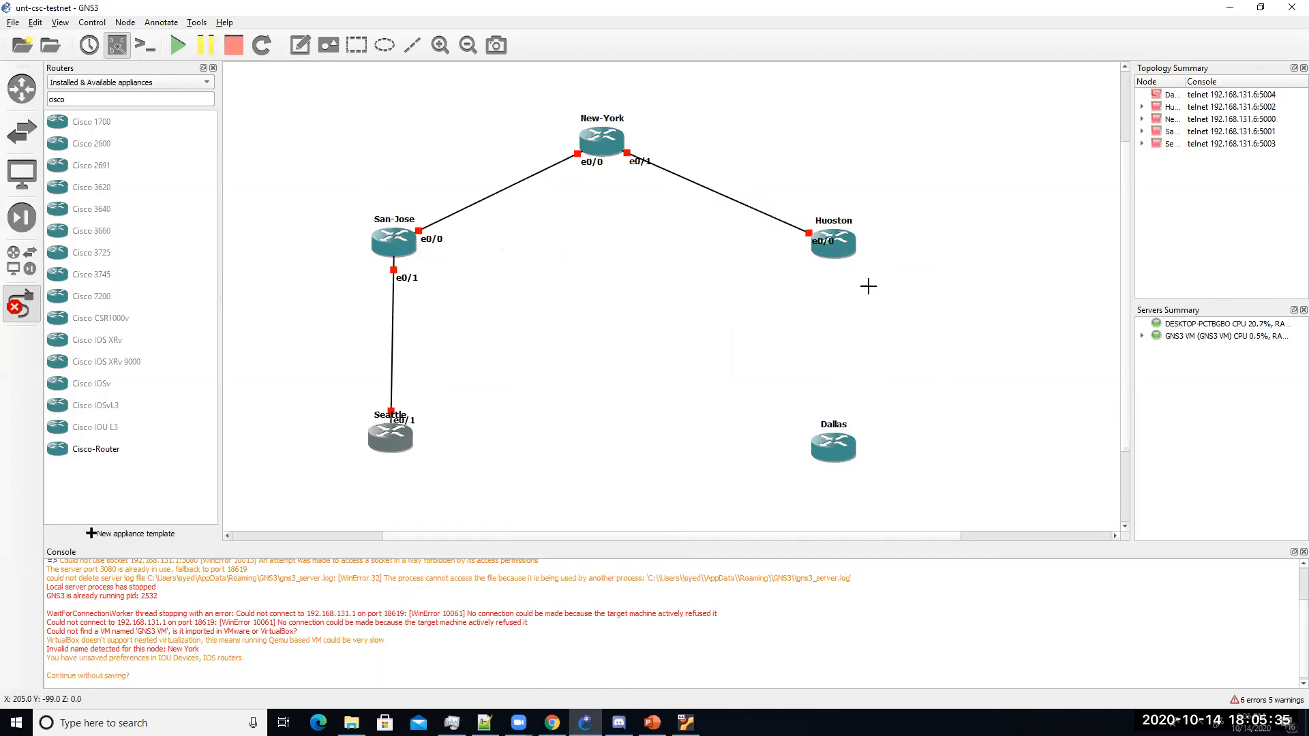
click(839, 248)
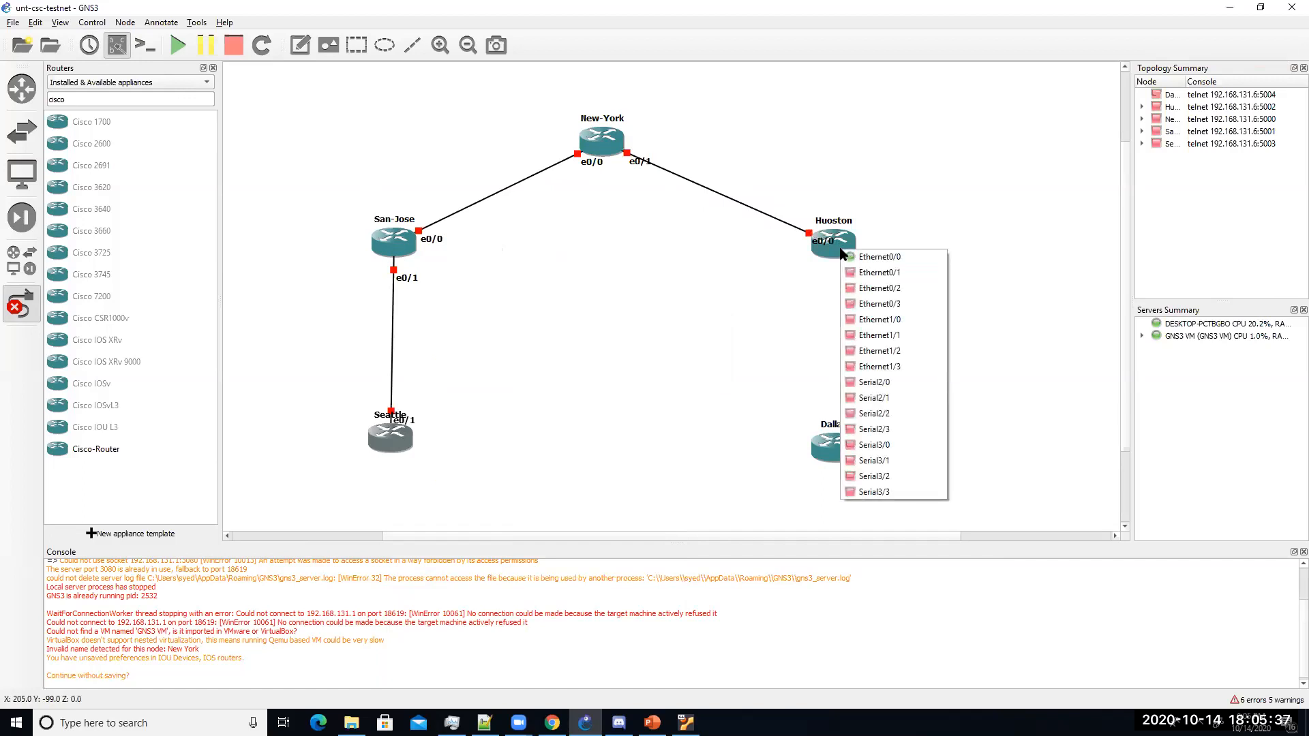
click(878, 275)
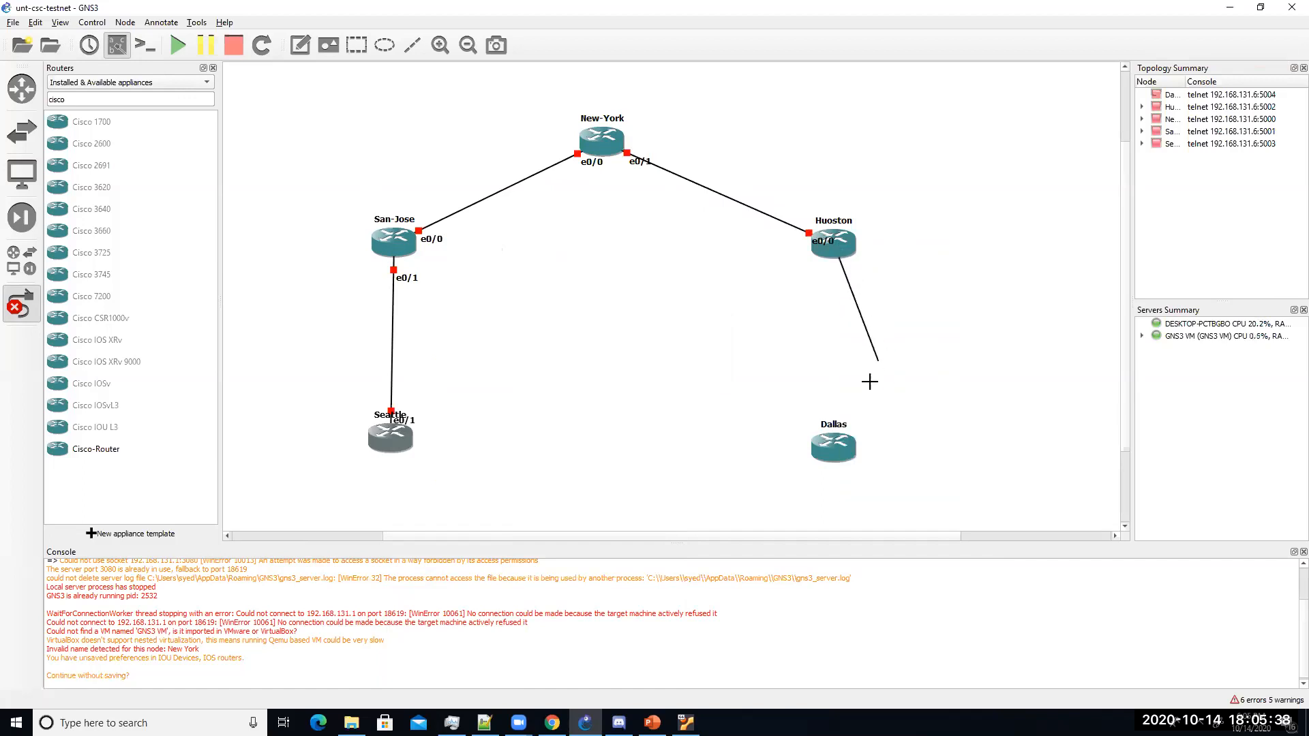
click(843, 446)
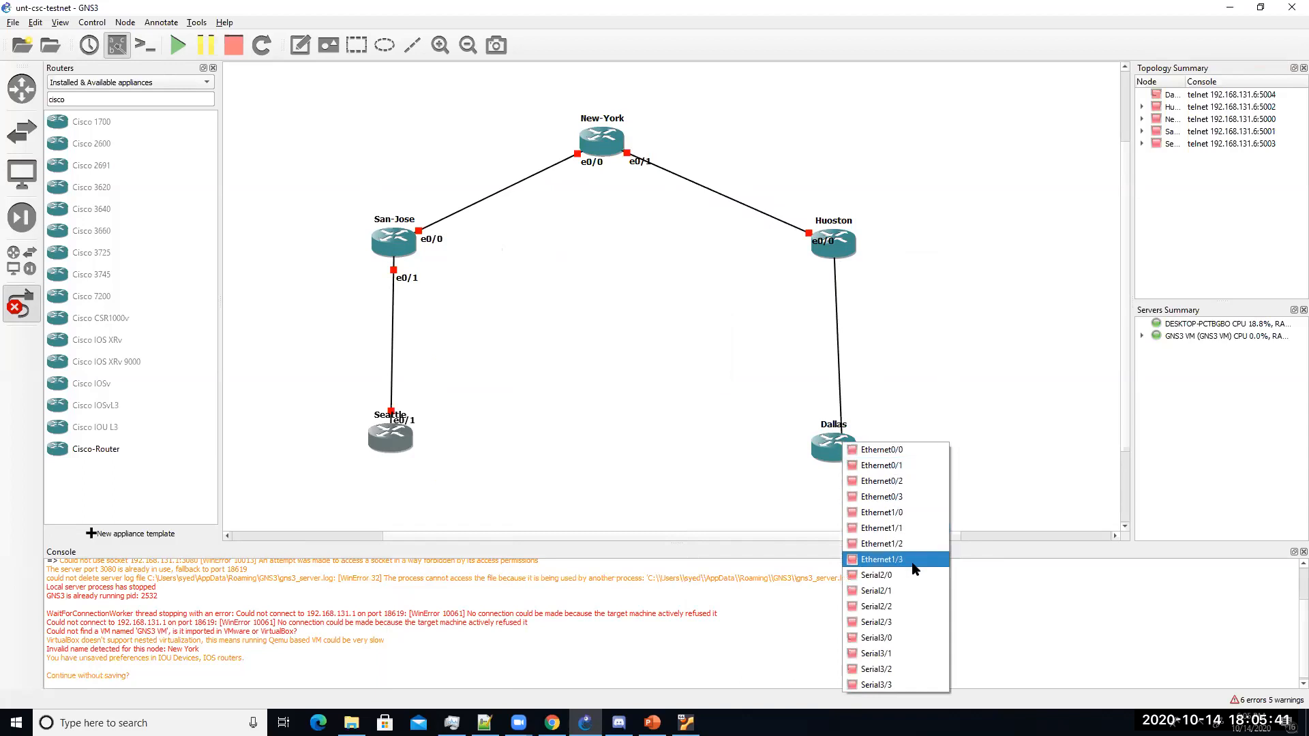
click(899, 453)
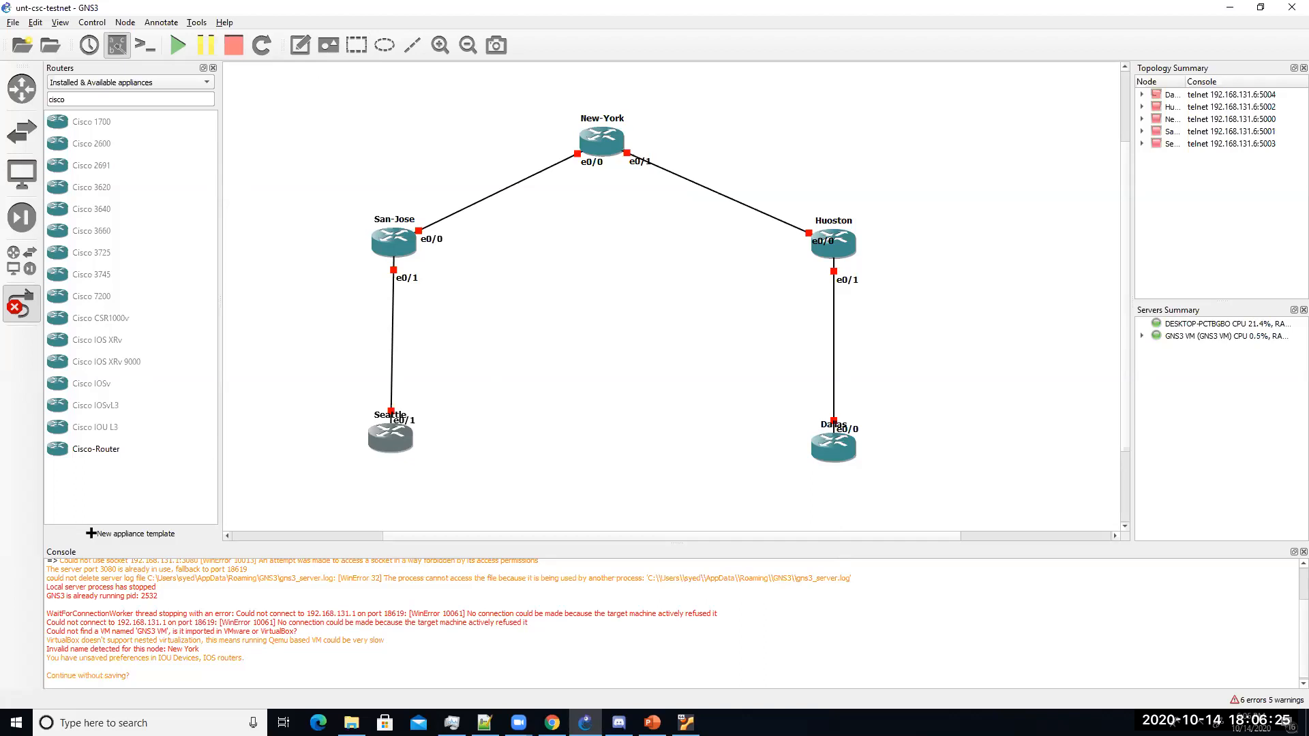
Step: Cancel the stray link from Seattle and reposition Seattle's e0/1 label beside the router
click(387, 437)
click(409, 453)
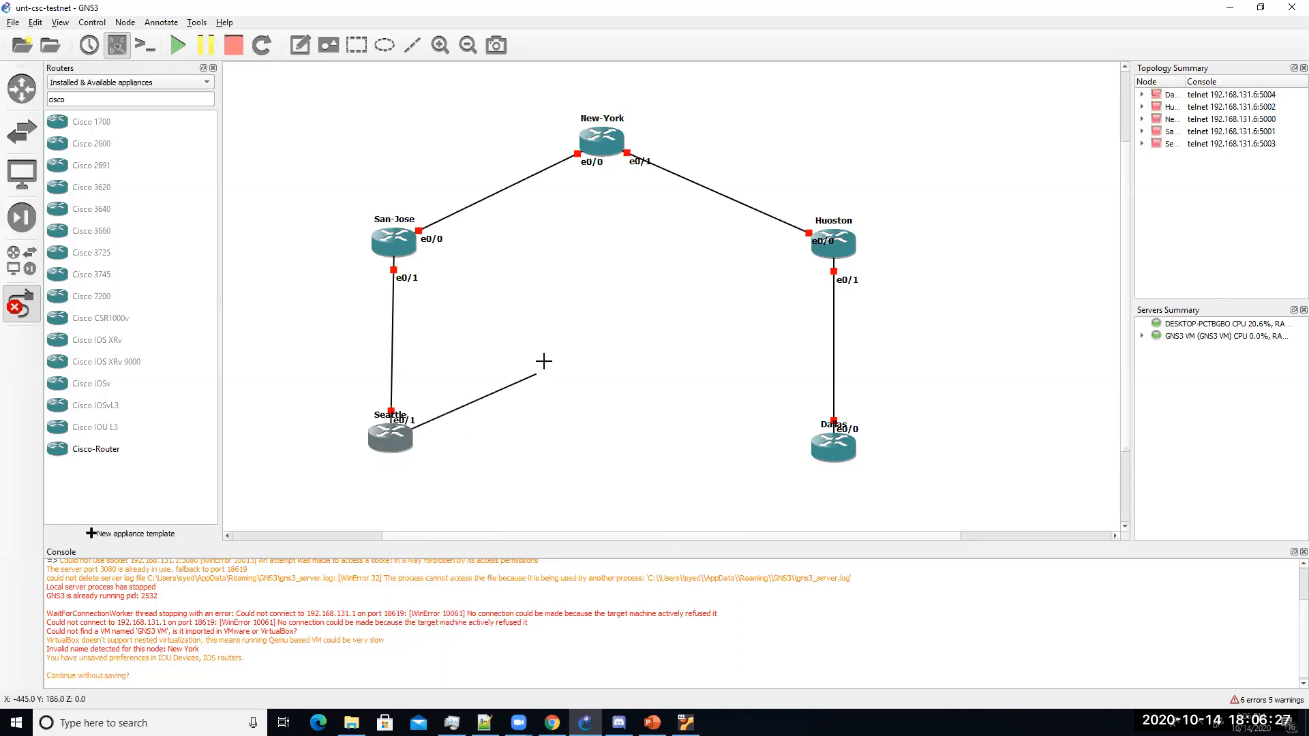
right_click(550, 349)
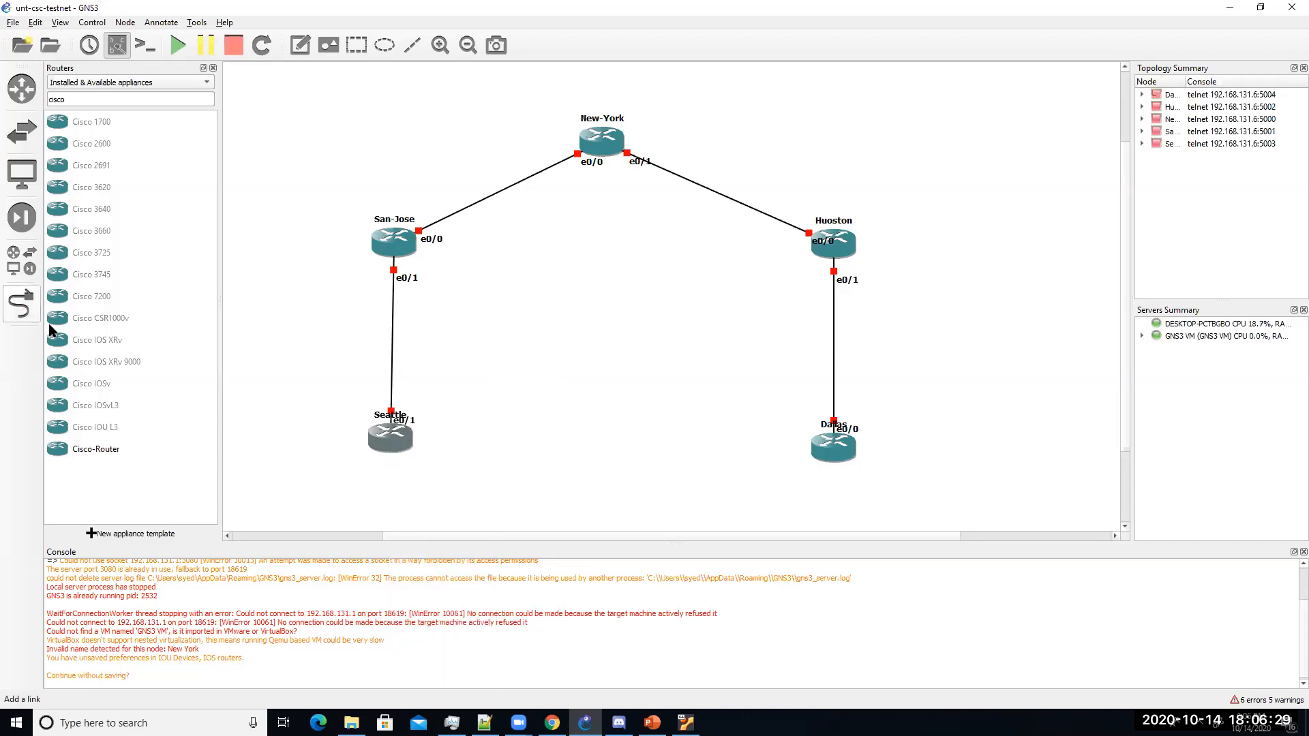
drag(402, 420, 415, 443)
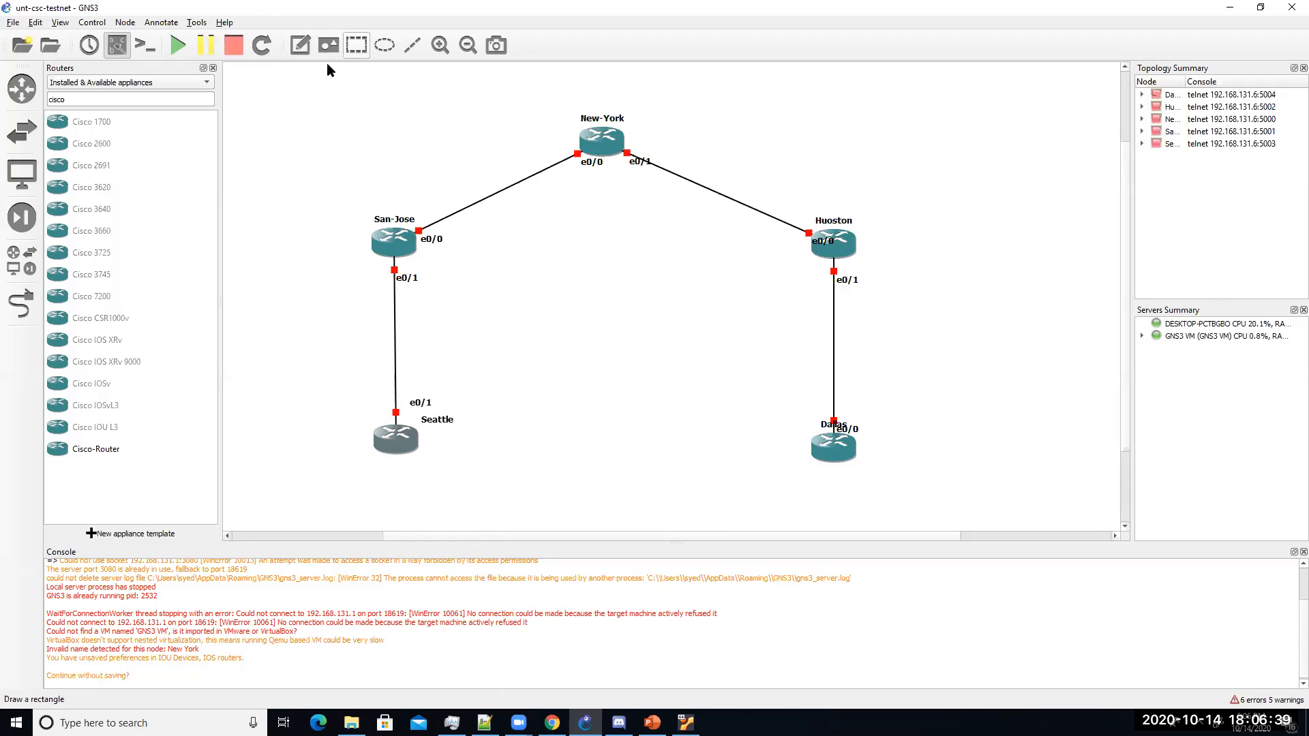
Step: Re-maximize the GNS3 window and add a 192.168.1.0/24 note left of the San-Jose–Seattle link
click(399, 118)
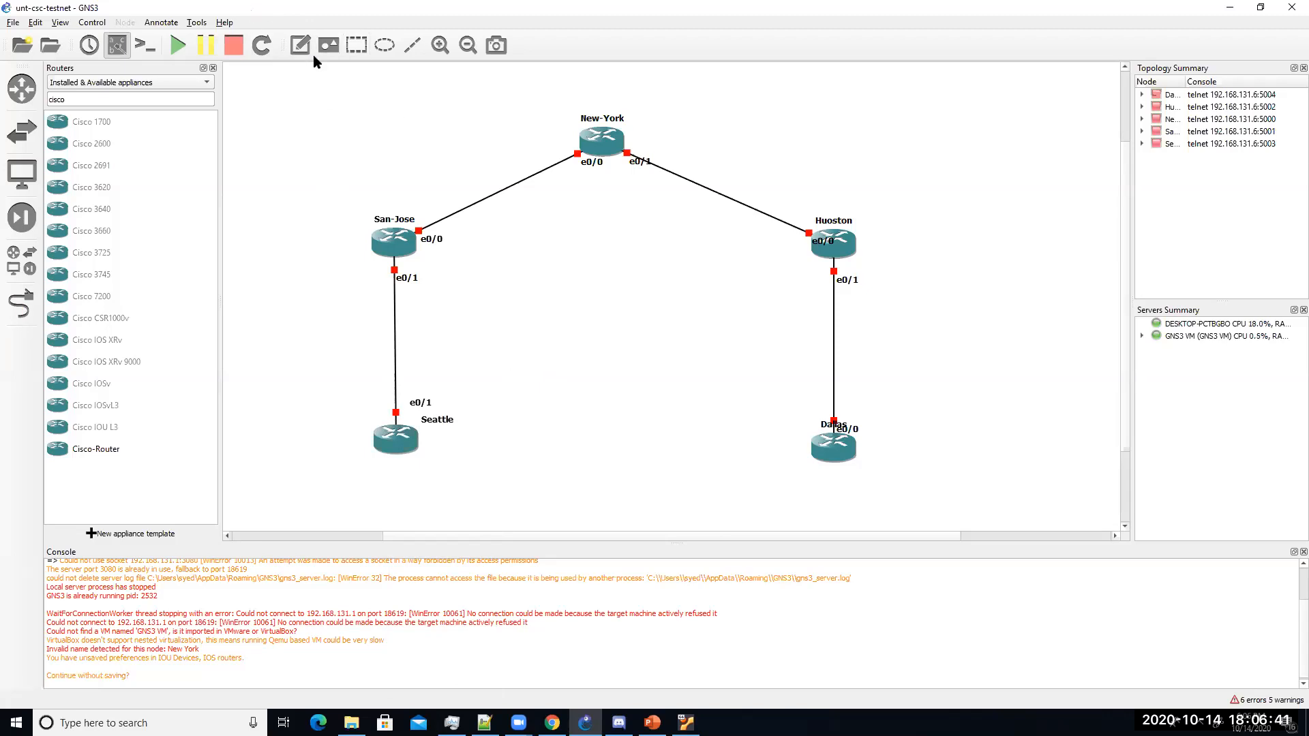
drag(317, 9, 300, 121)
scroll(482, 365, down, 1)
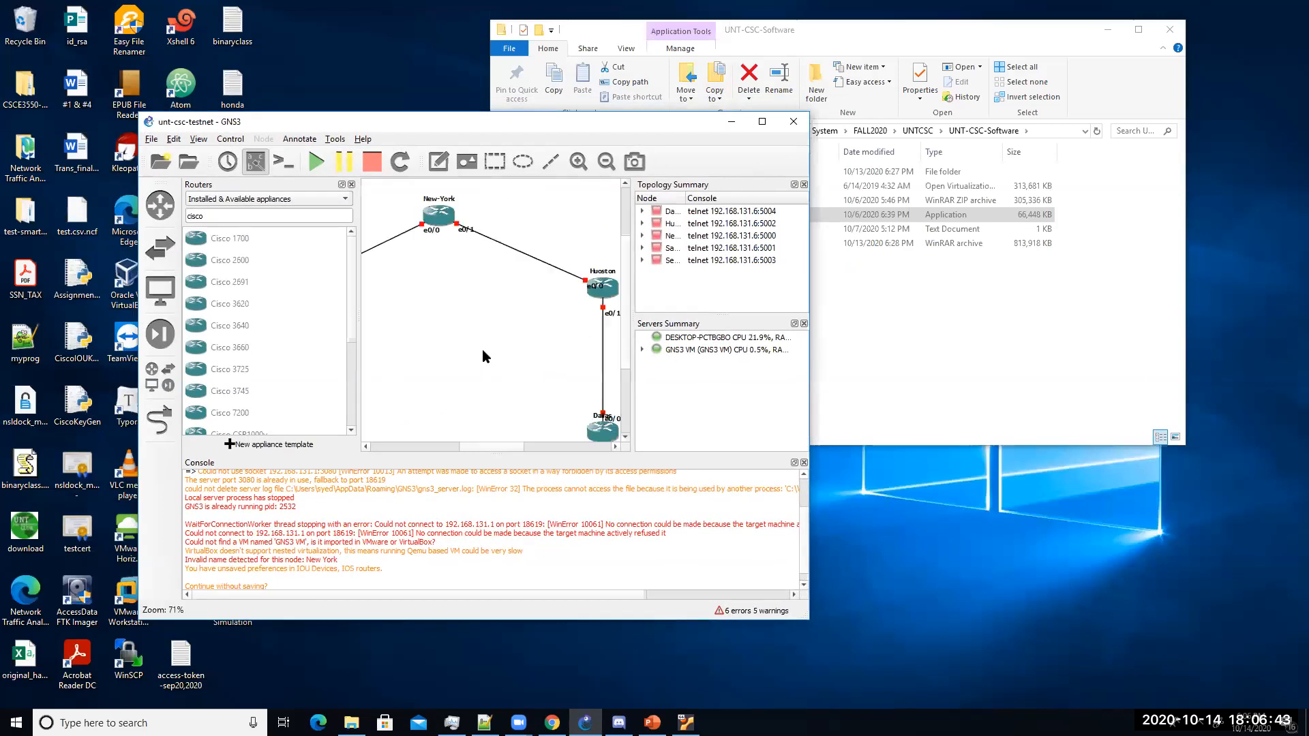
click(758, 123)
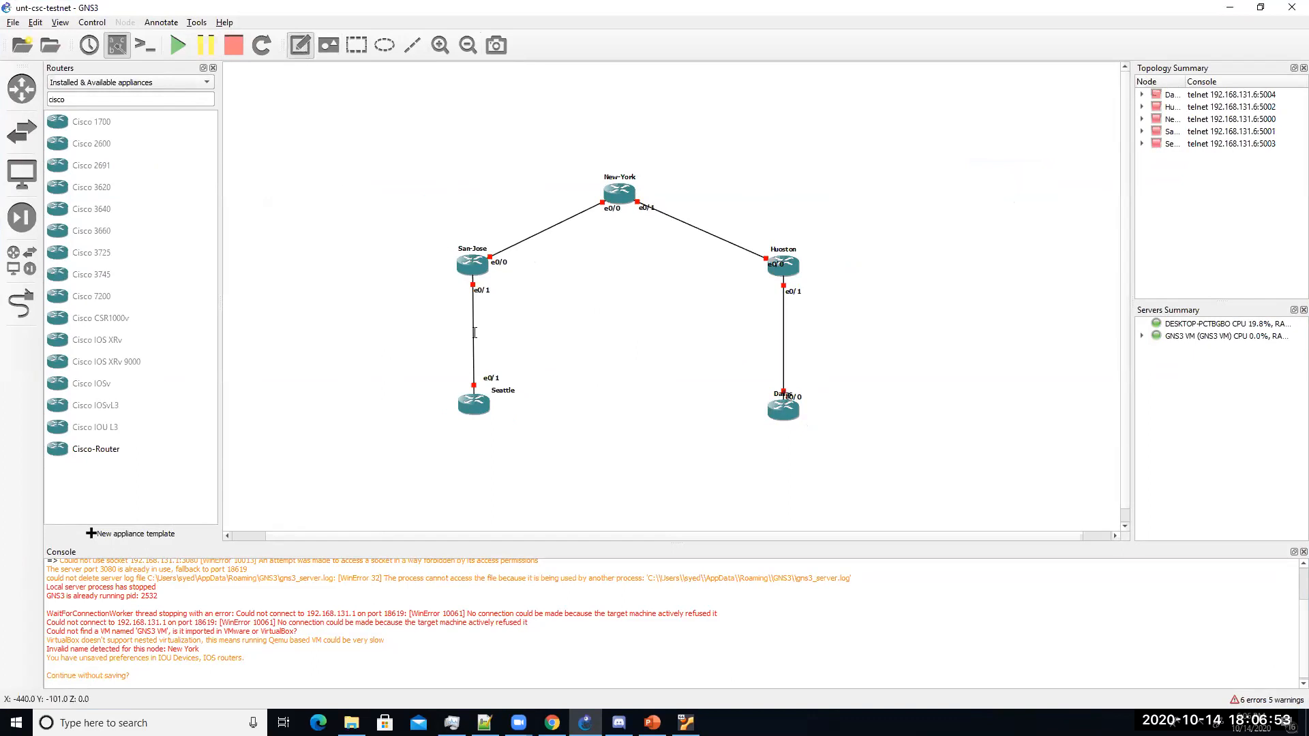
click(399, 333)
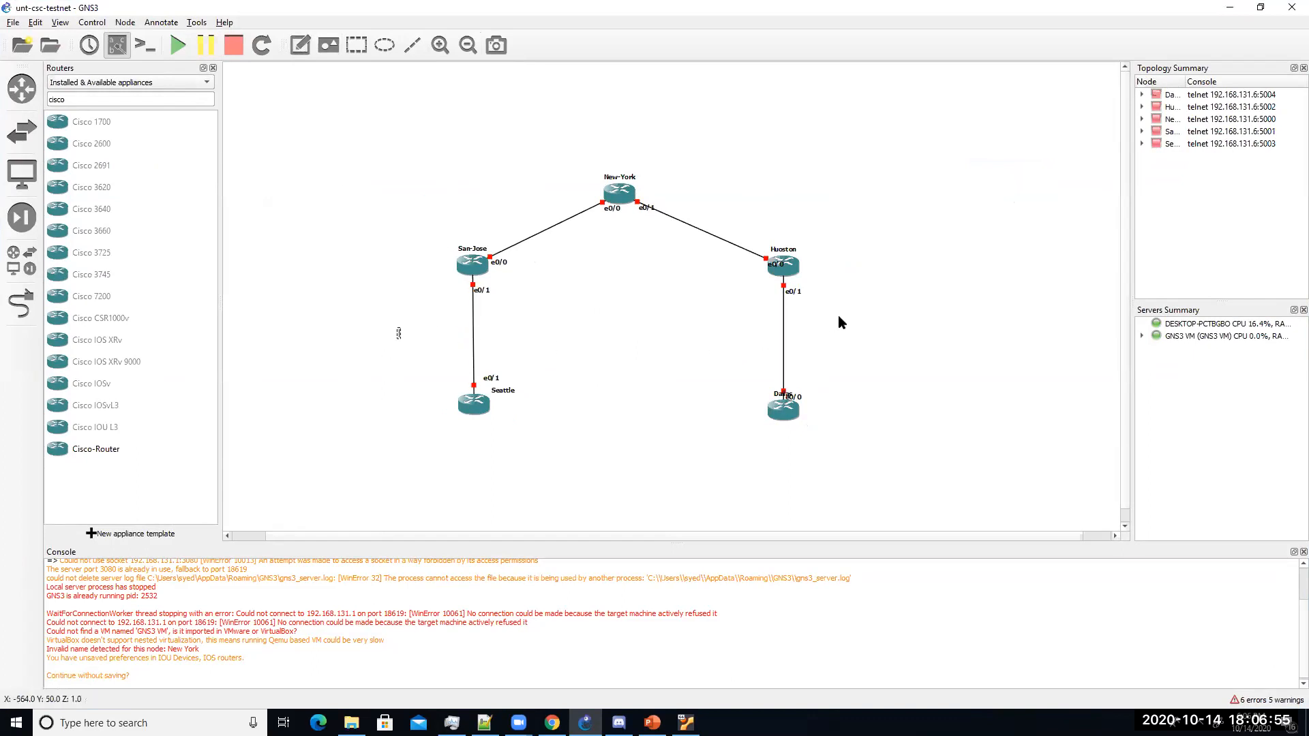
text(192.168.1.0/24)
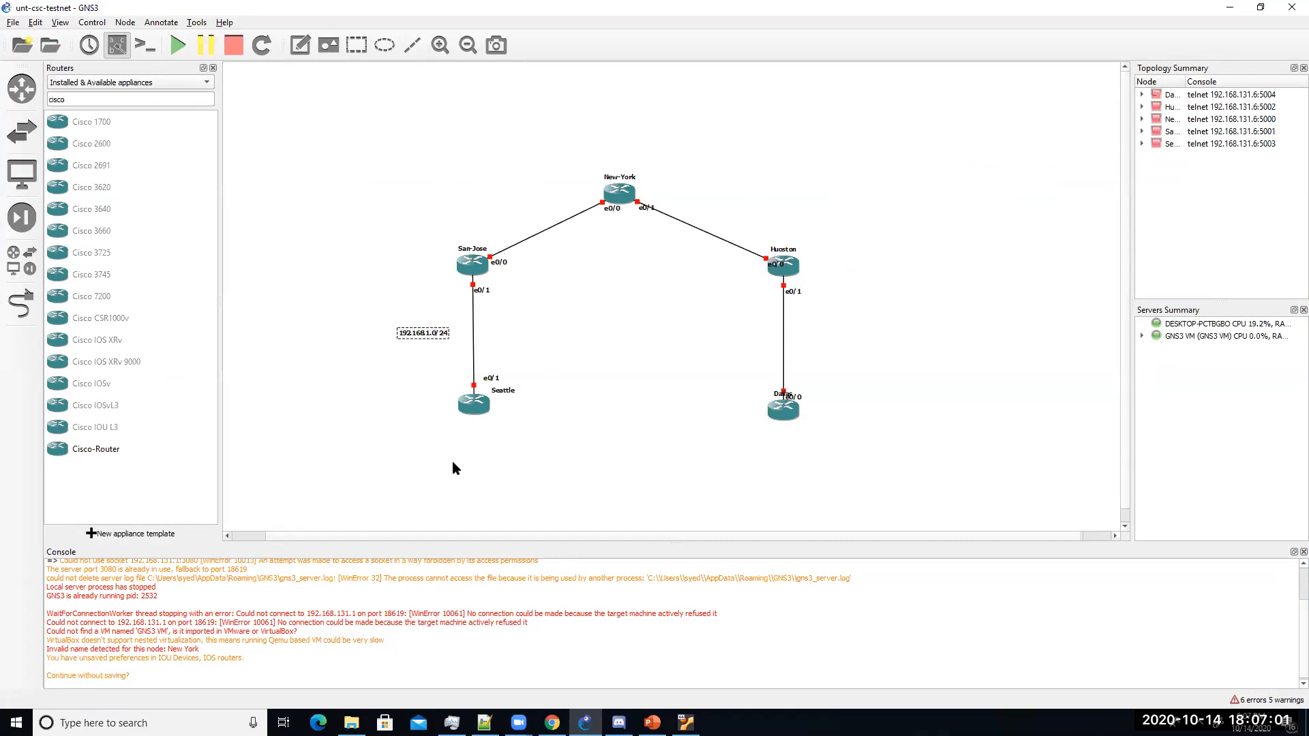
Step: Add a 1.1.1.1/32 note under Seattle
click(465, 430)
click(300, 47)
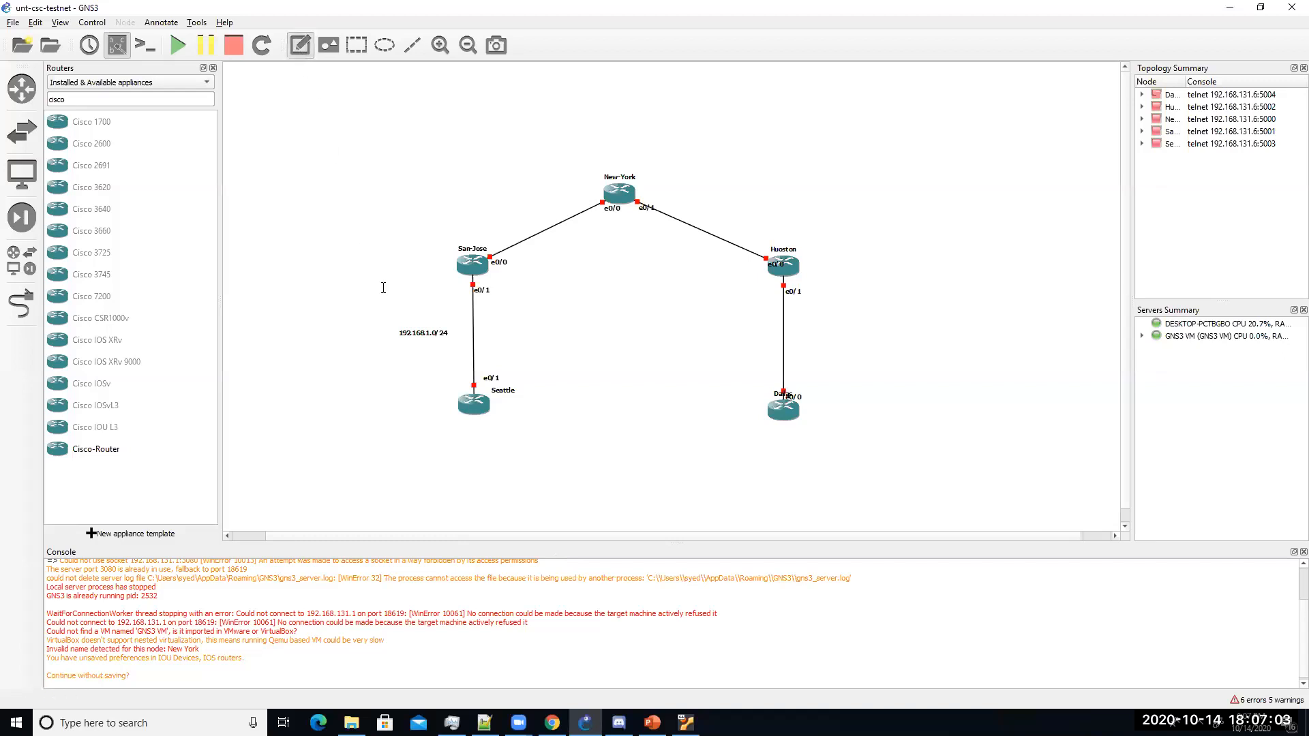
click(466, 429)
text(1.1.1.1/32)
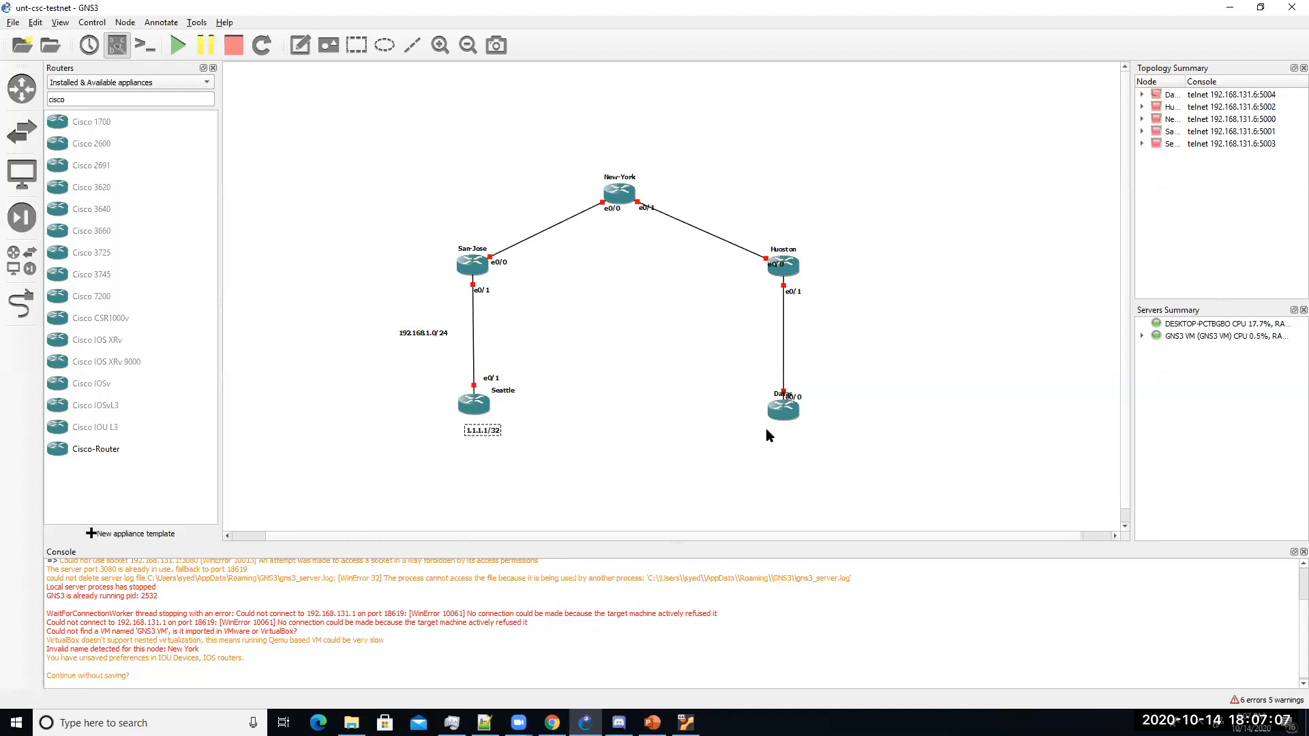
click(623, 392)
drag(493, 434, 488, 431)
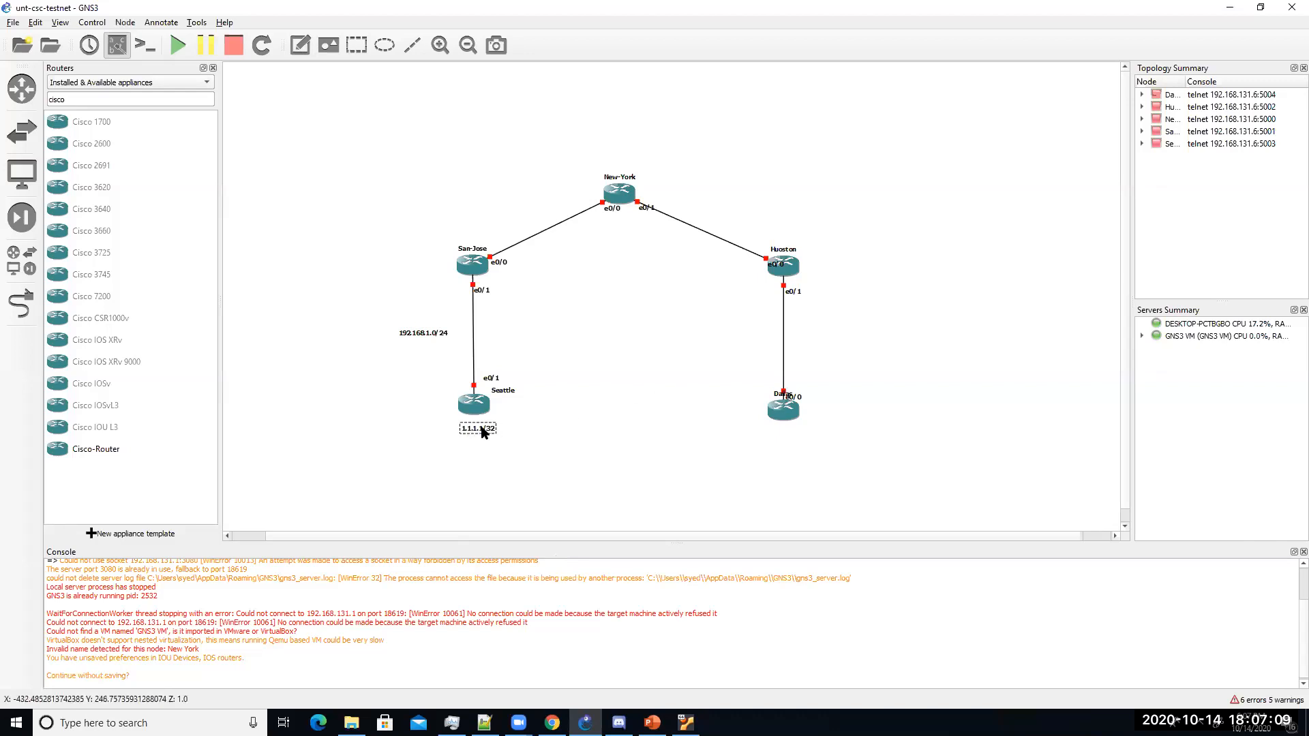
Step: Add a 3.3.3.3/32 note above San-Jose
click(300, 45)
click(448, 237)
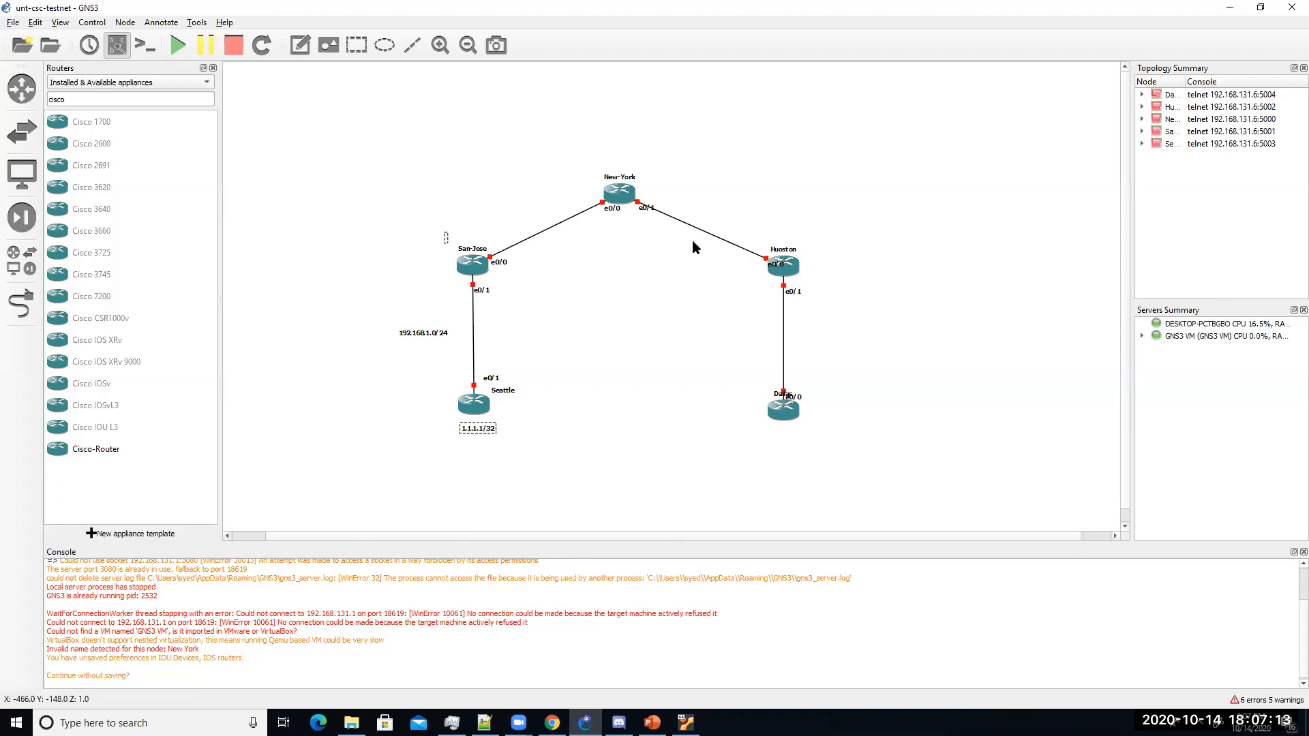
text(3.3.3.3/32)
click(570, 292)
click(468, 239)
drag(465, 234, 472, 230)
click(727, 338)
Step: Add 5.5.5.5/32 above New-York and 4.4.4.4/32 above Huoston
click(300, 46)
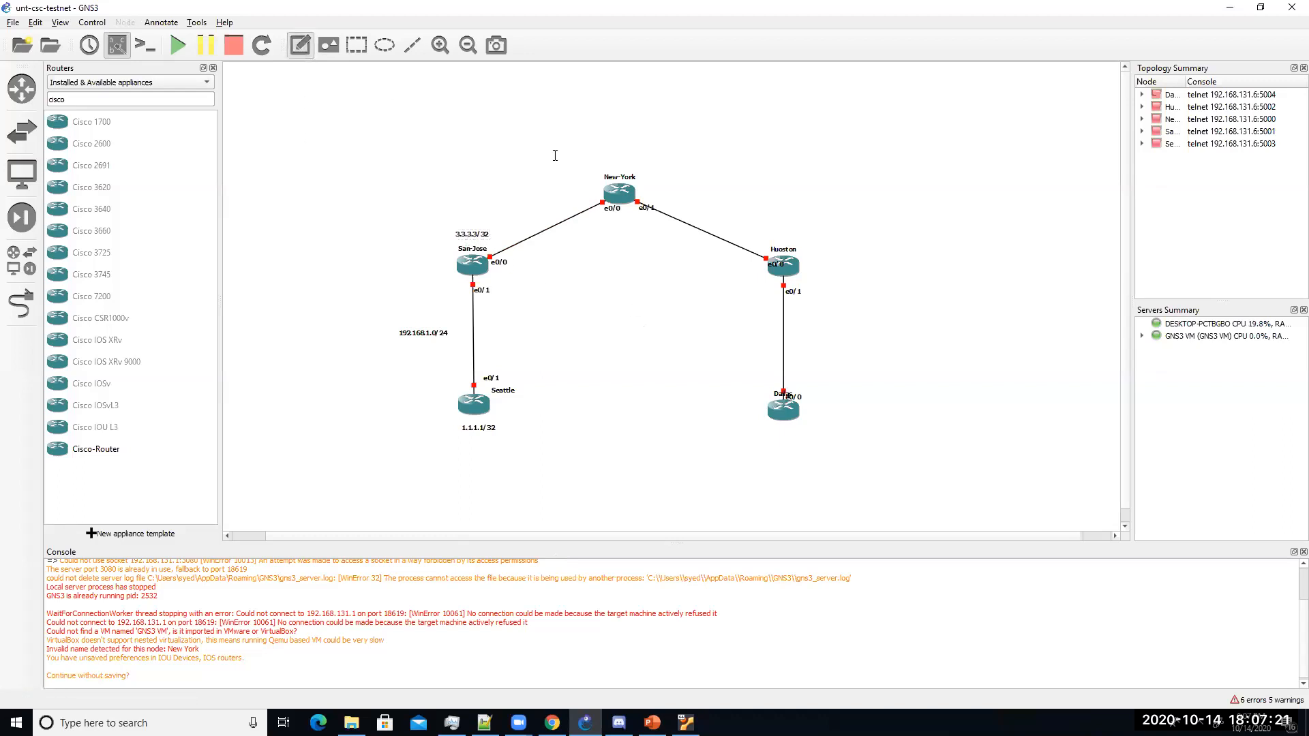
click(601, 165)
text(5.5.5.5/32)
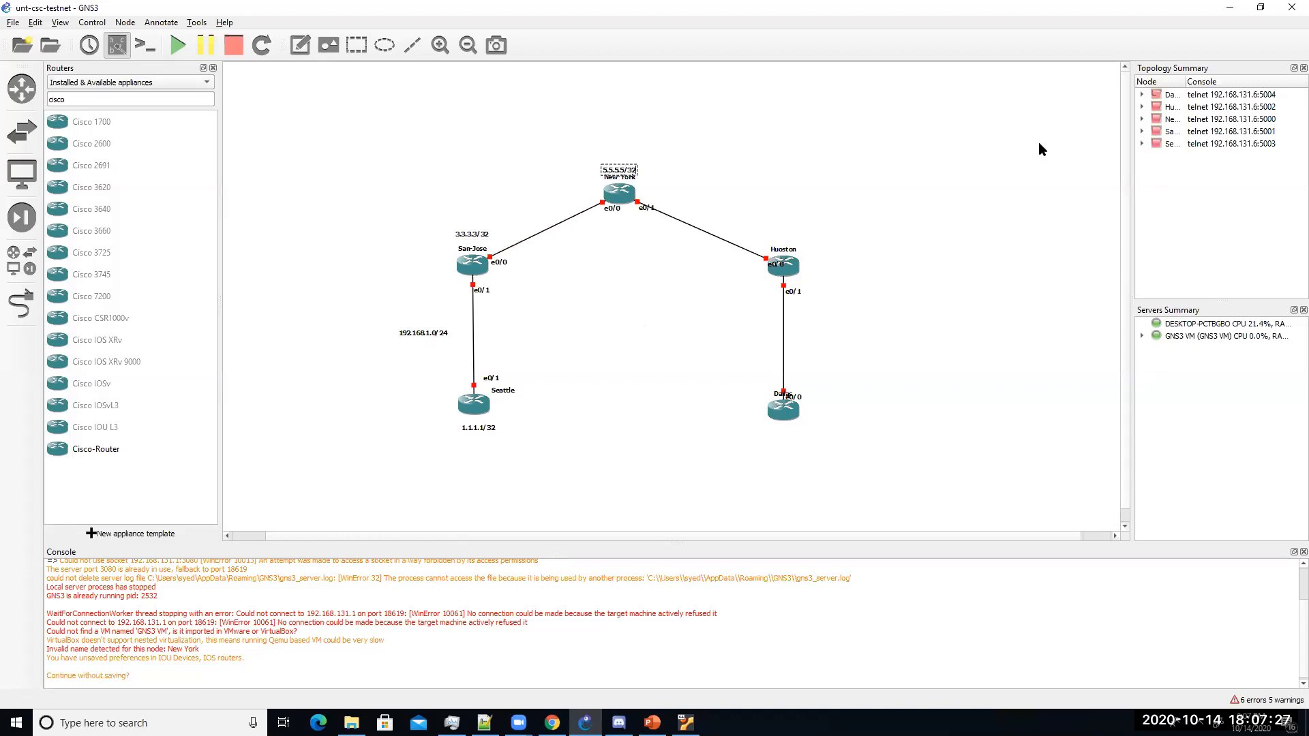
click(824, 150)
click(300, 45)
click(769, 240)
text(4.4.4.4/32)
click(1046, 472)
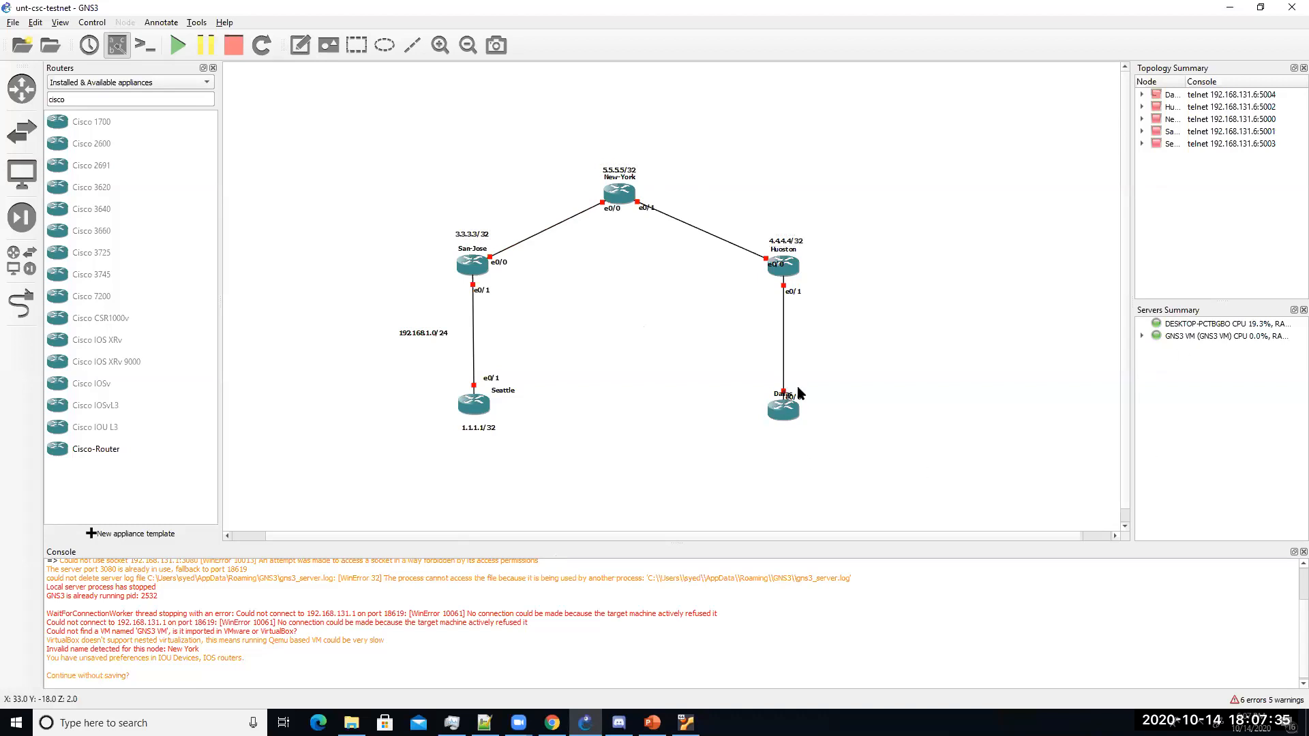
Step: Move Dallas's labels clear of the link and add a 2.2.2.2/32 note below Dallas
drag(795, 395, 829, 391)
click(300, 45)
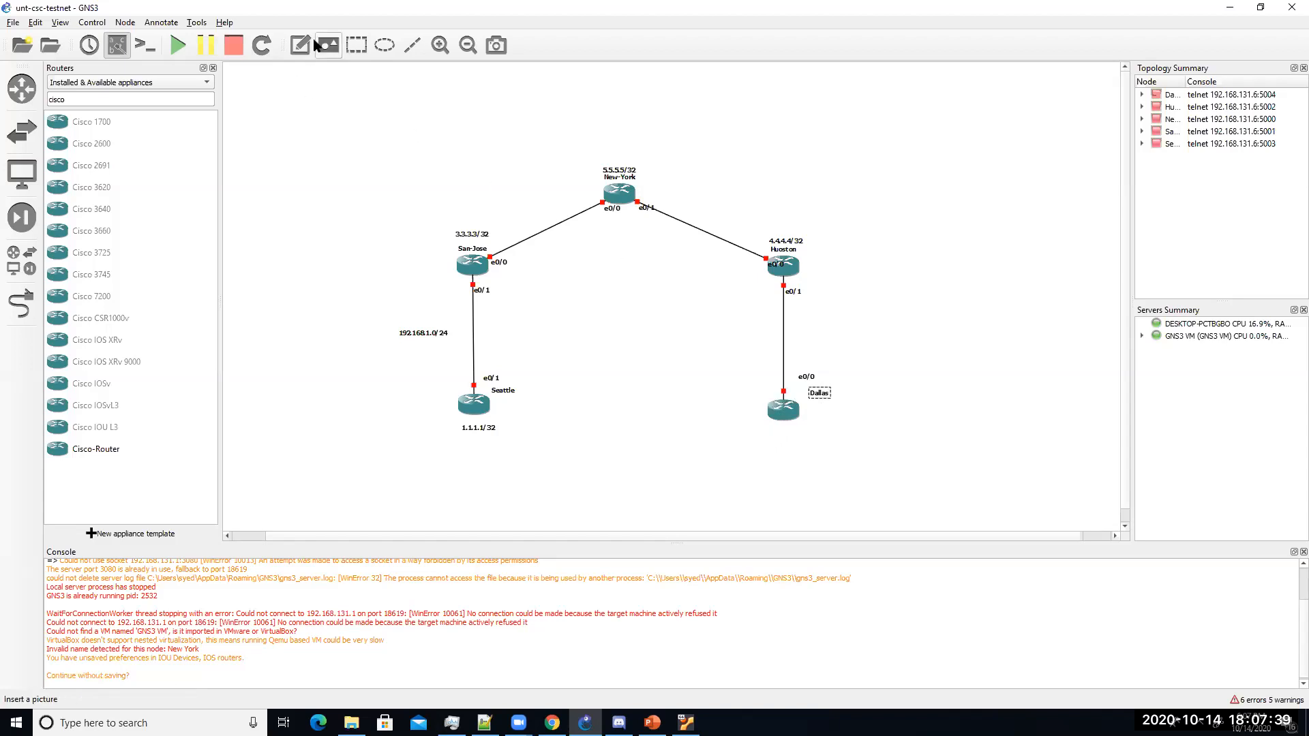
click(766, 425)
text(2.2.2.2/32)
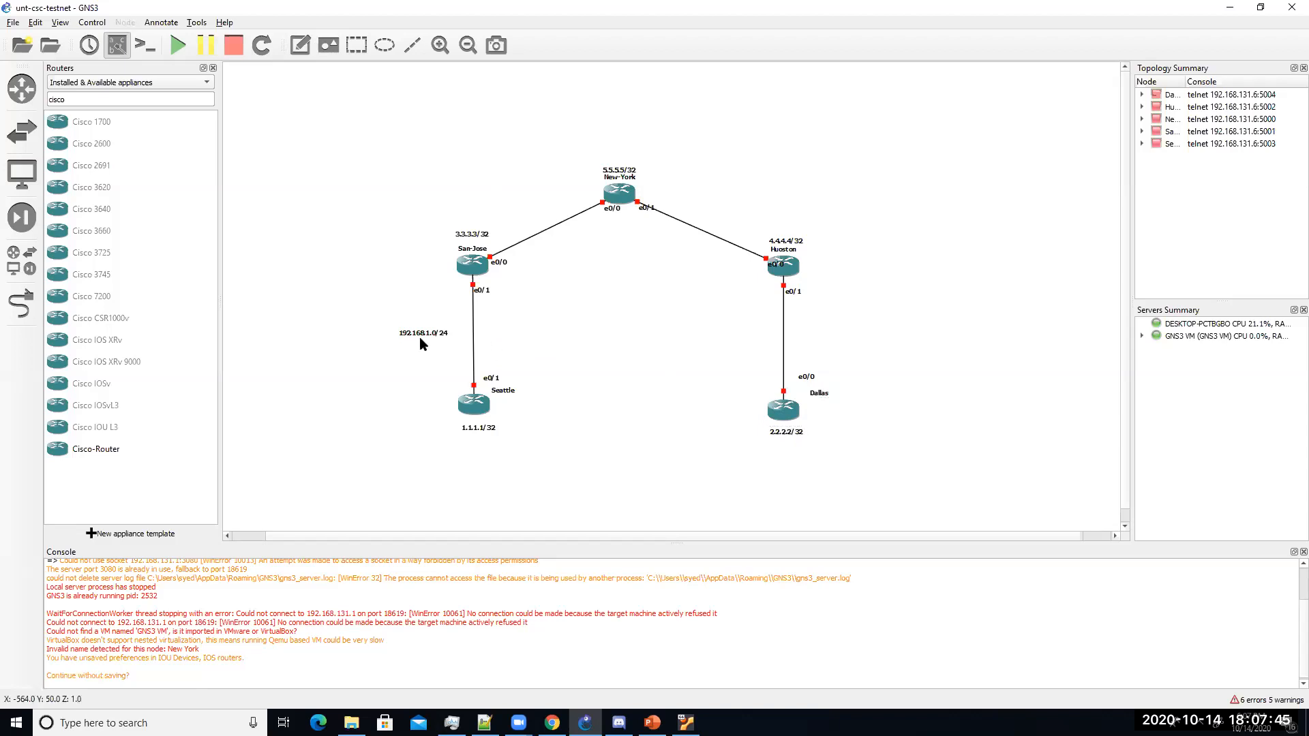
Step: Nudge the 192.168.1.0/24 note down and add 192.168.1.2 beside San-Jose's e0/1
drag(420, 337, 421, 348)
click(298, 47)
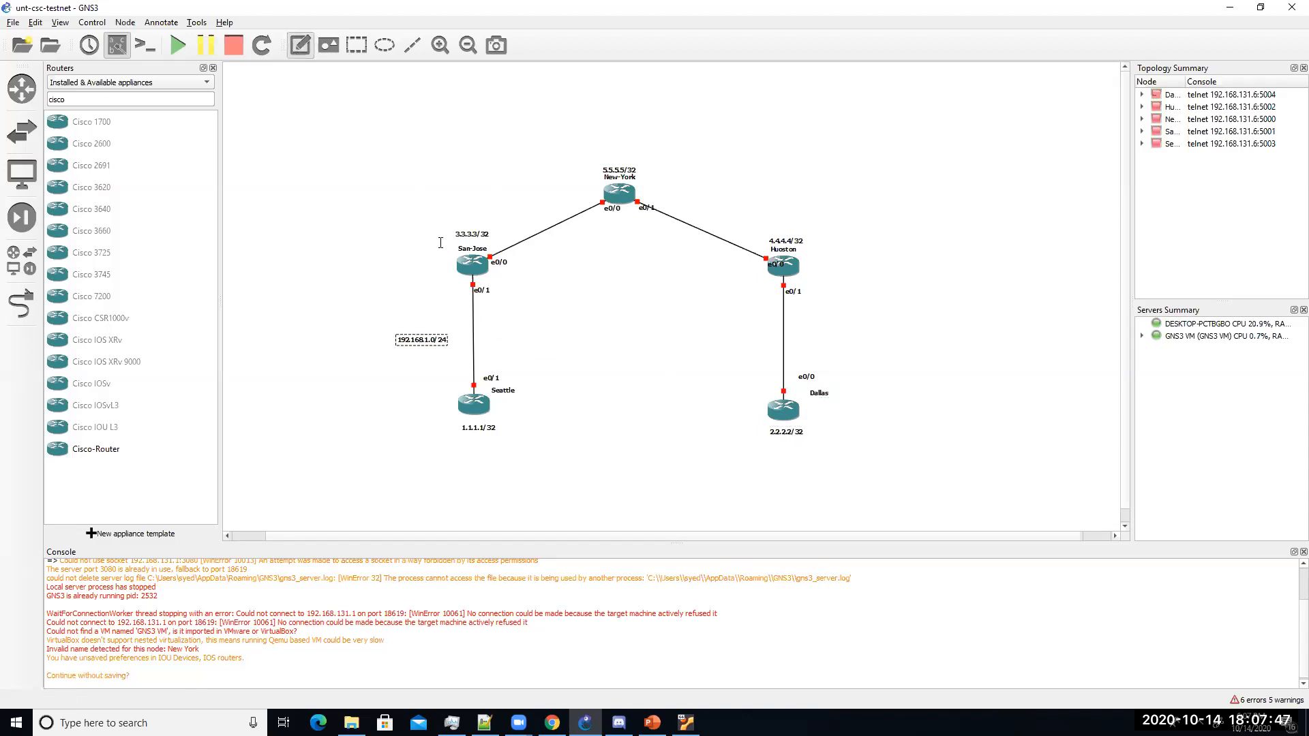
click(491, 296)
text(192.168.1.2)
click(508, 298)
drag(508, 300, 507, 293)
Step: Add 192.168.1.1 beside Seattle's e0/1 and move the 3.3.3.3/32 note left of San-Jose
click(300, 45)
click(508, 379)
text(192.168.)
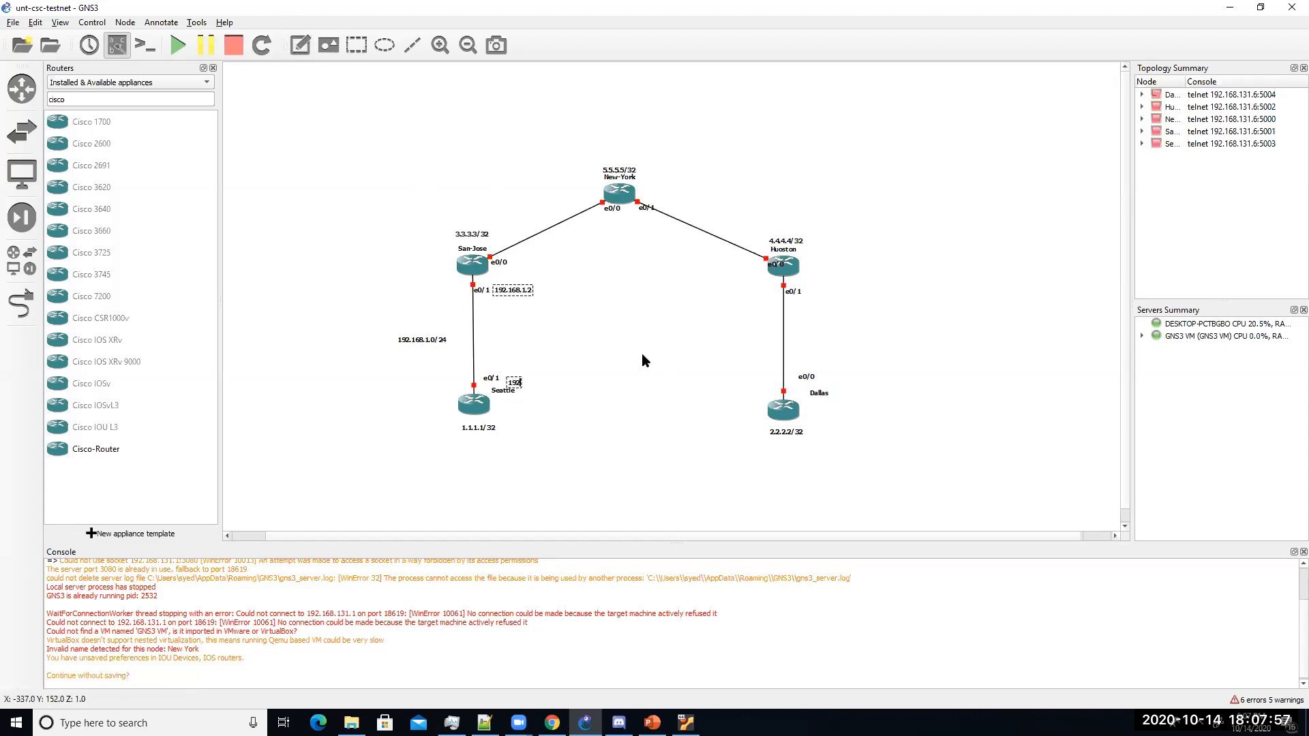
text(1.1)
click(642, 355)
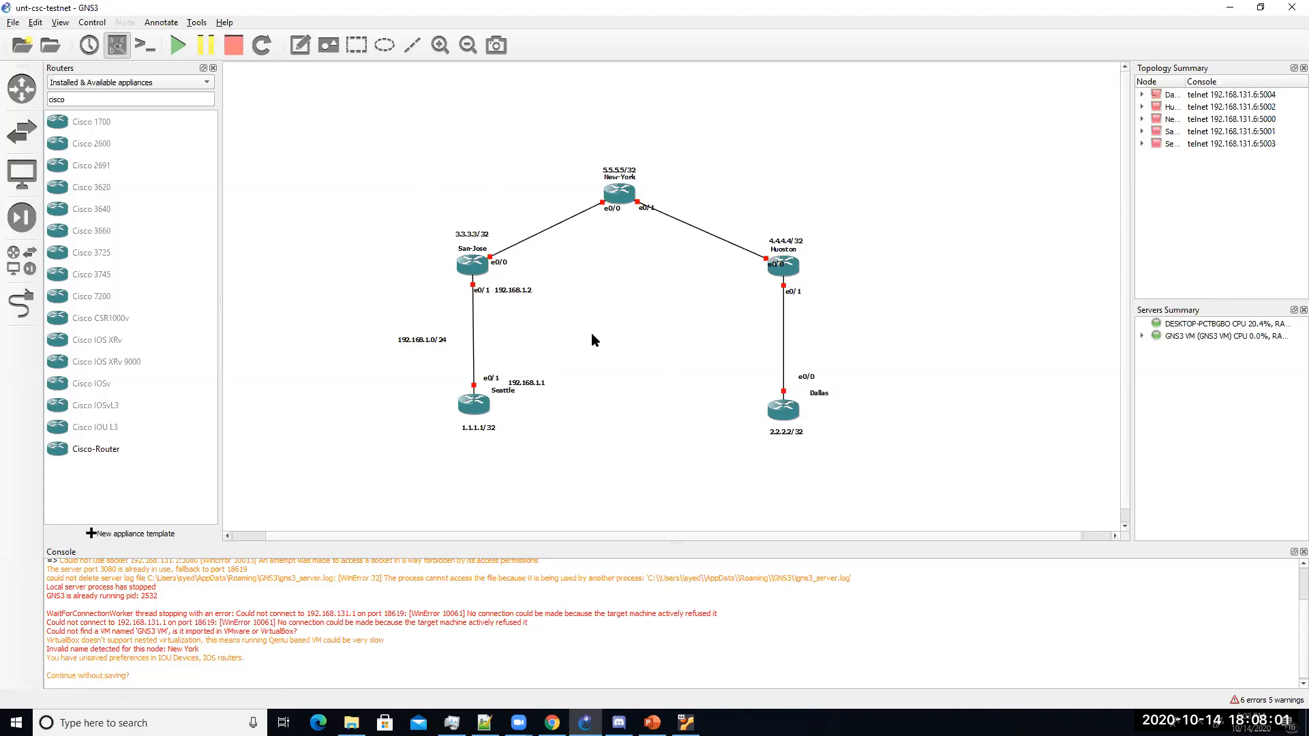
drag(533, 388, 527, 383)
drag(472, 234, 424, 247)
Step: Label the San-Jose–New-York link ends 192.168.2.1 and 192.168.2.2
click(300, 44)
click(513, 268)
text(192.168.2.1/)
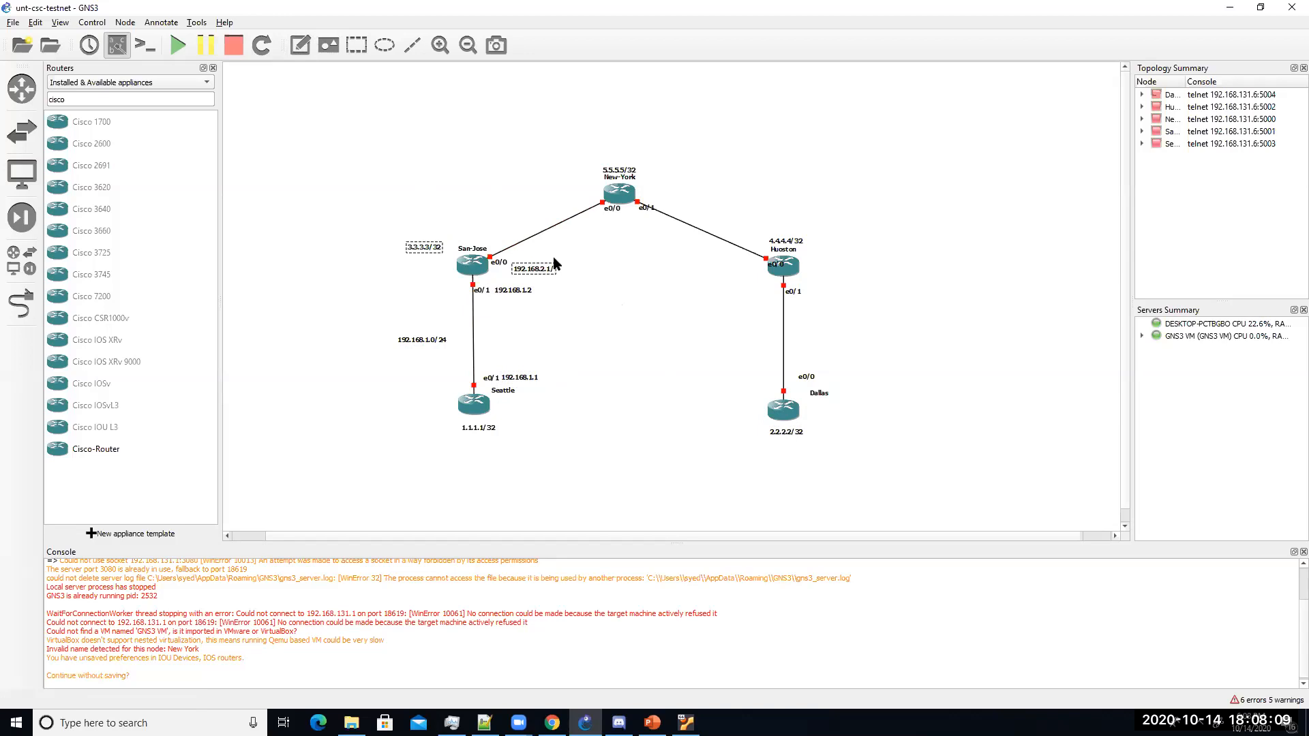
click(563, 270)
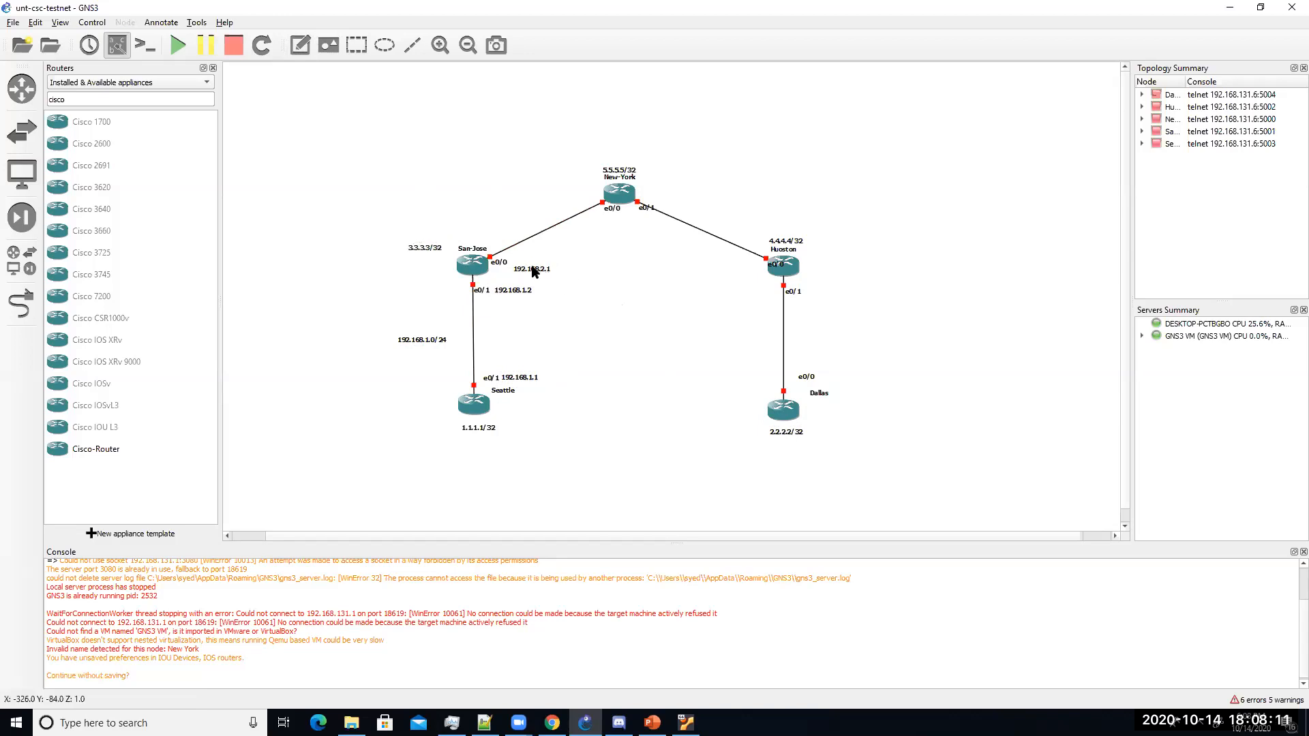
drag(612, 208, 586, 201)
click(297, 52)
click(501, 203)
text(192.168.2.2)
click(597, 241)
drag(519, 208, 552, 208)
Step: Add a 172.16.10.1 note beside New-York's e0/1
click(300, 45)
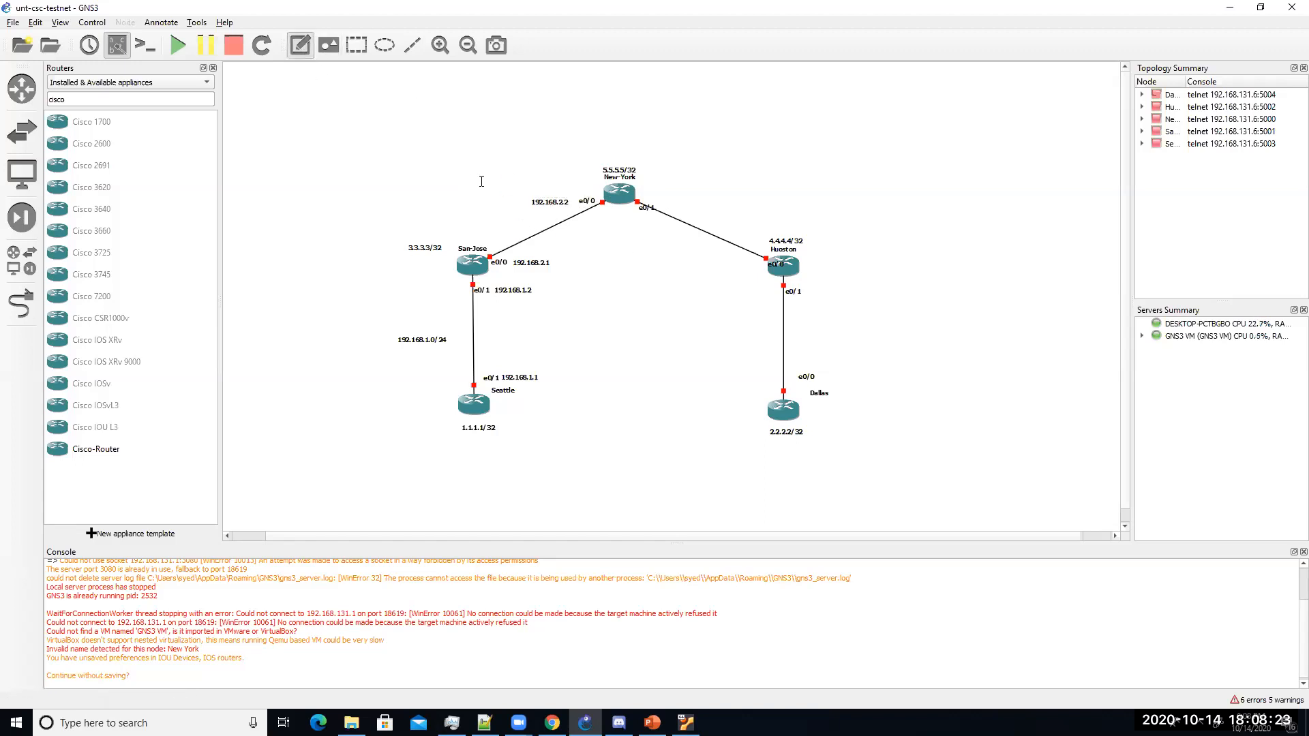
click(663, 204)
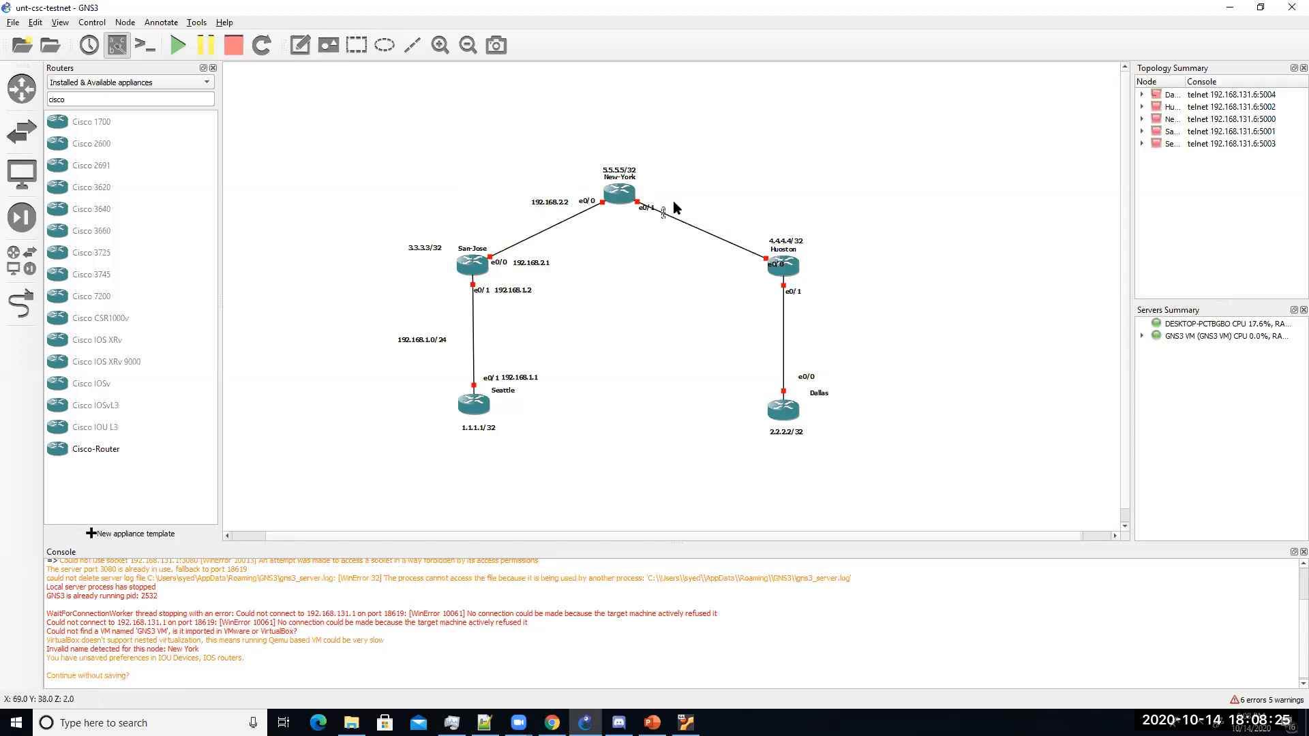
text(172.16.10.1)
click(707, 163)
drag(692, 218, 657, 201)
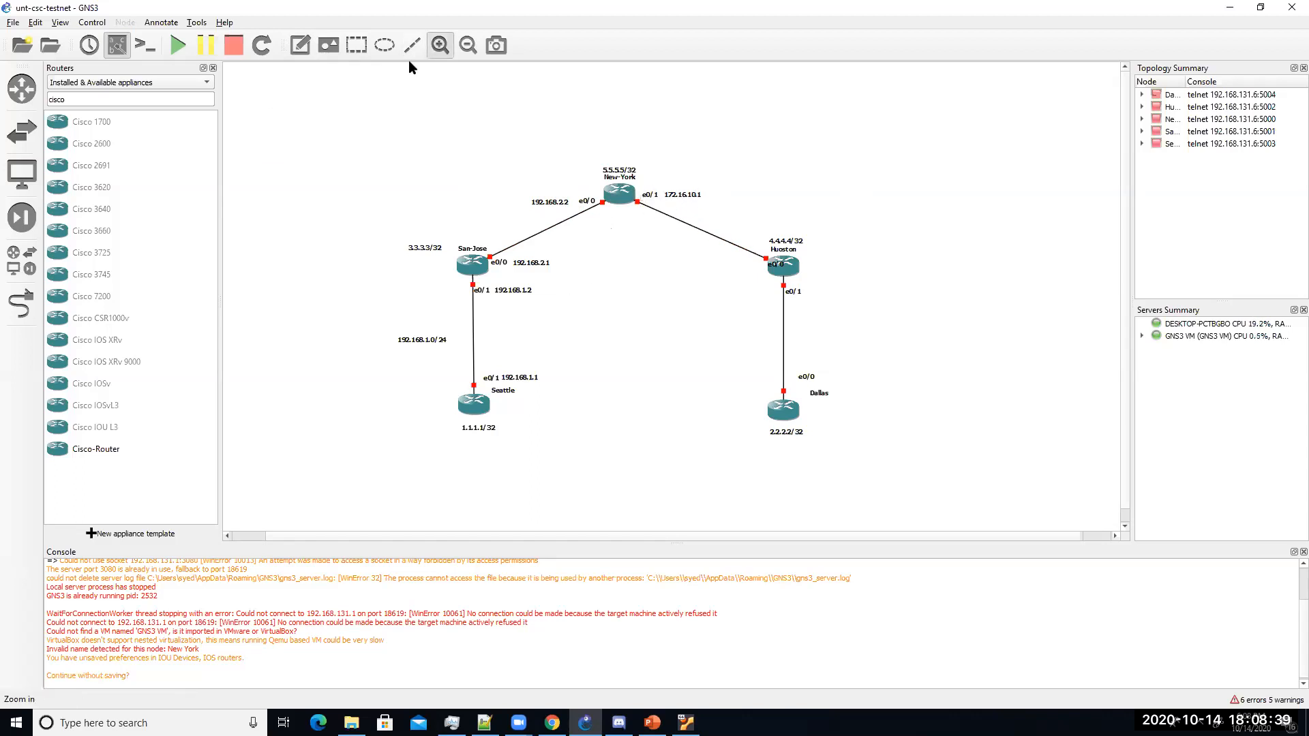
Step: Zoom in, enlarge the topology area, and add a 192.168.2.0/24 note on the San-Jose–New-York link
click(440, 45)
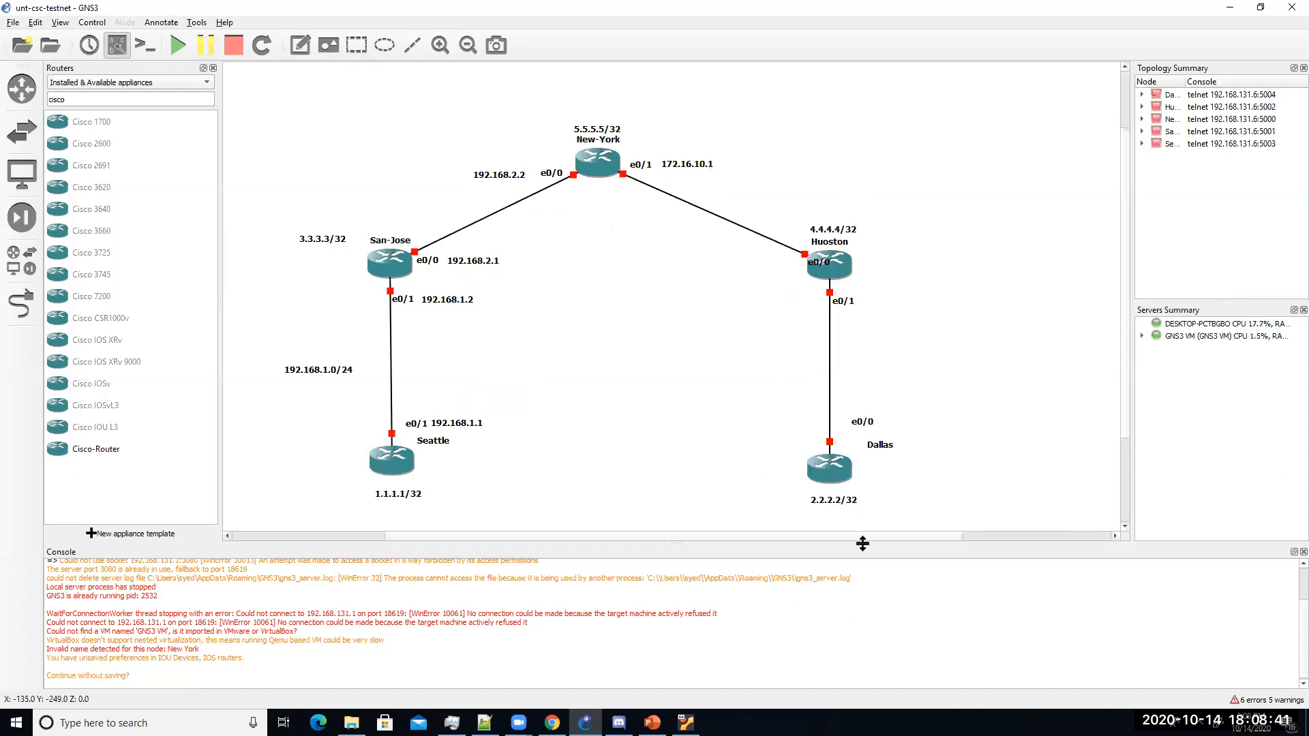
drag(863, 543, 866, 627)
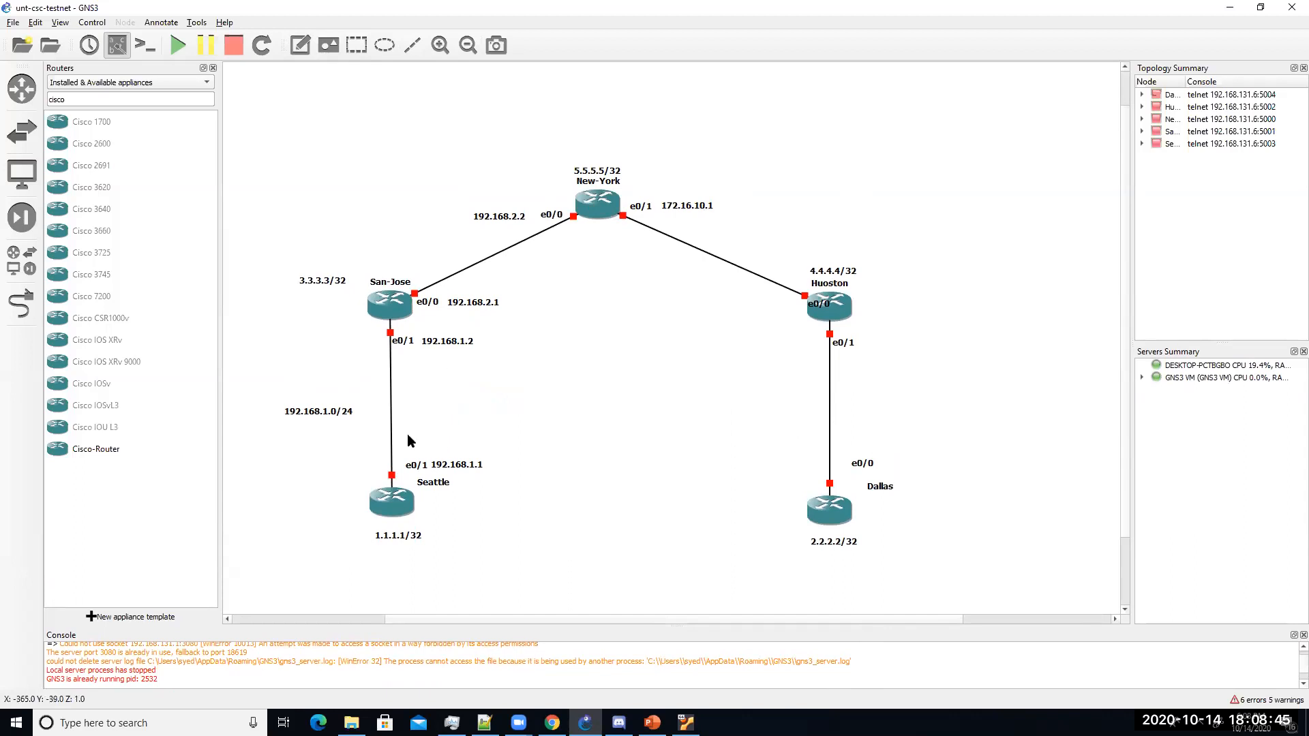
drag(334, 411, 334, 403)
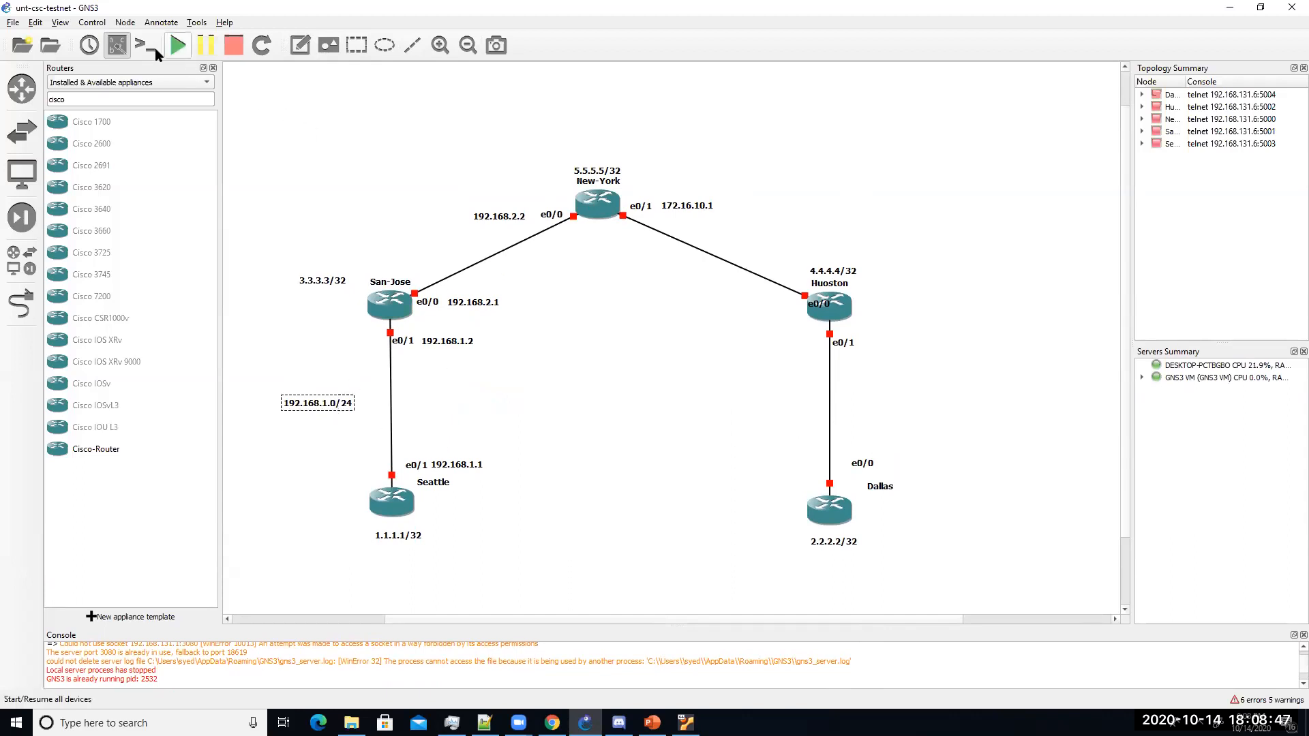
click(300, 45)
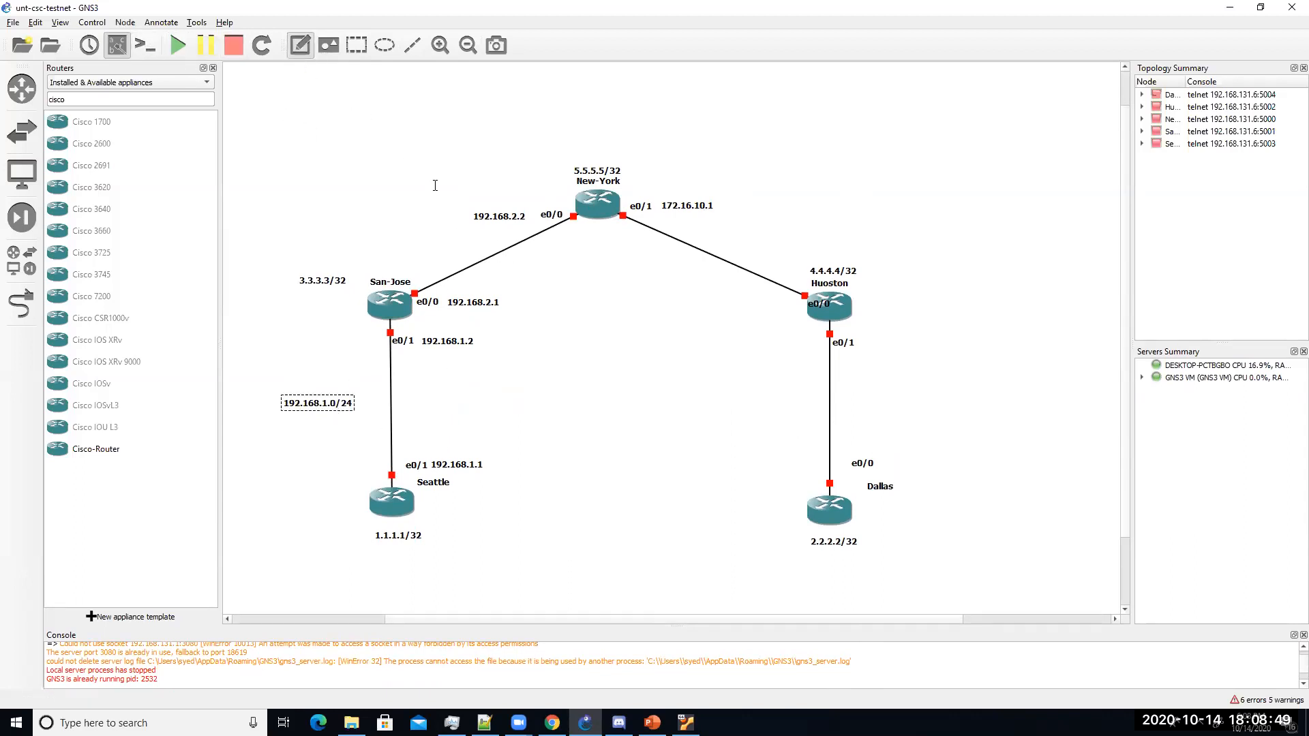
click(505, 263)
text(192.168.2.0/24)
click(595, 300)
Step: Add subnet notes 172.16.10.0/24 on New-York–Huoston and 172.16.20.0/24 on Huoston–Dallas
click(300, 45)
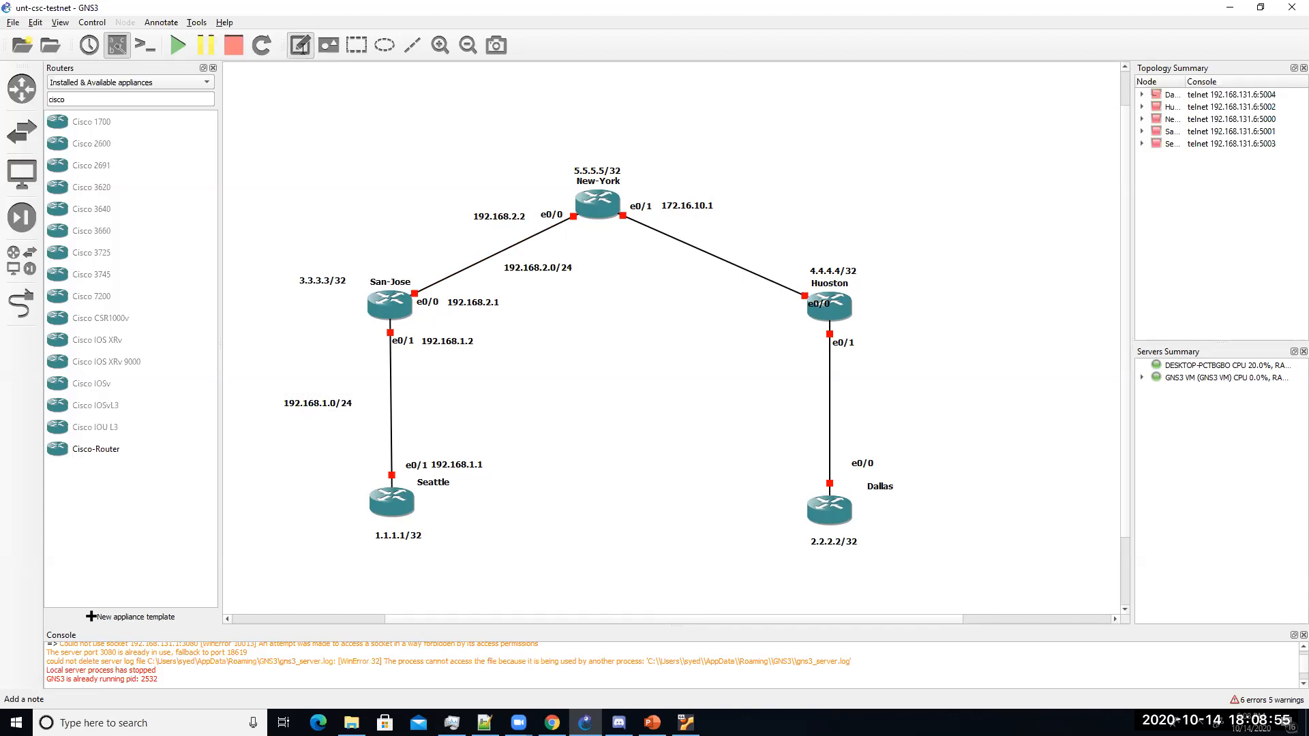
click(730, 244)
text(172.16.10.0/24)
click(285, 74)
click(300, 45)
click(853, 407)
text(172.16.2)
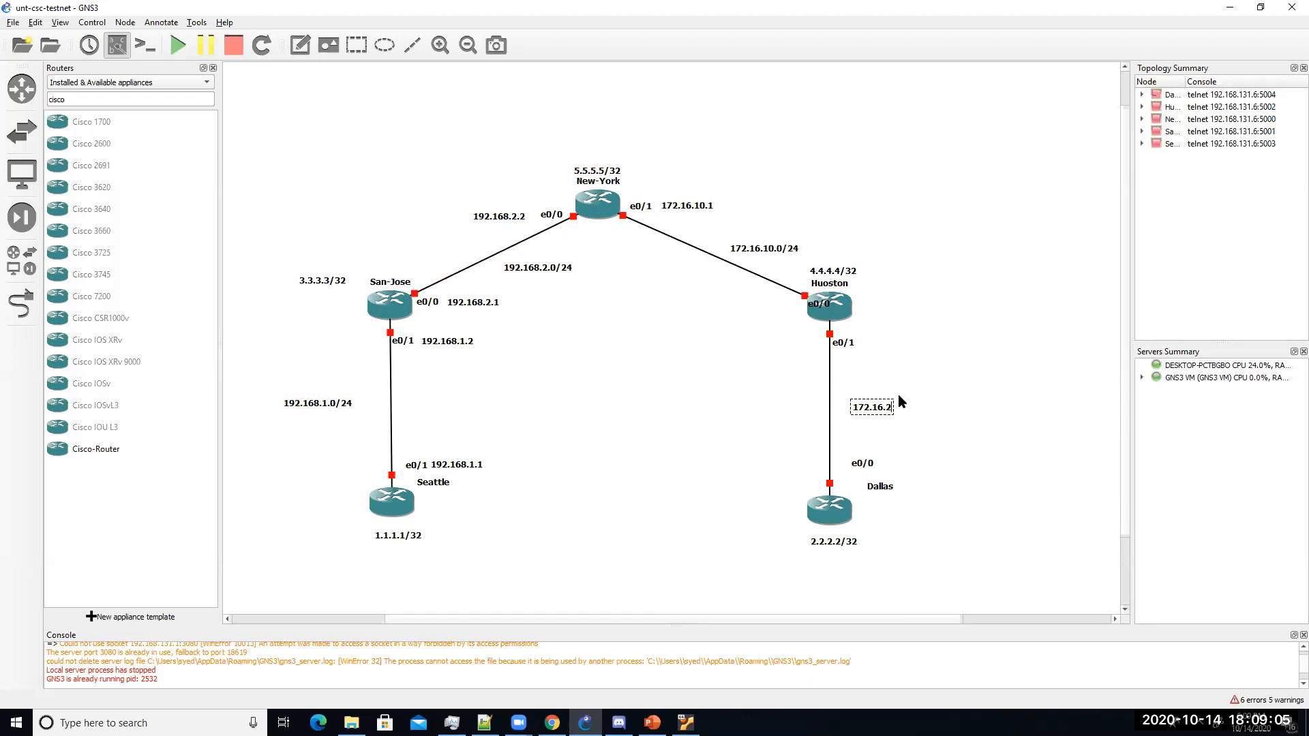
text(0.0/24)
click(865, 311)
Step: Move Huoston's e0/0 label and add a 172.16.10.2 note beside it
drag(820, 304, 787, 308)
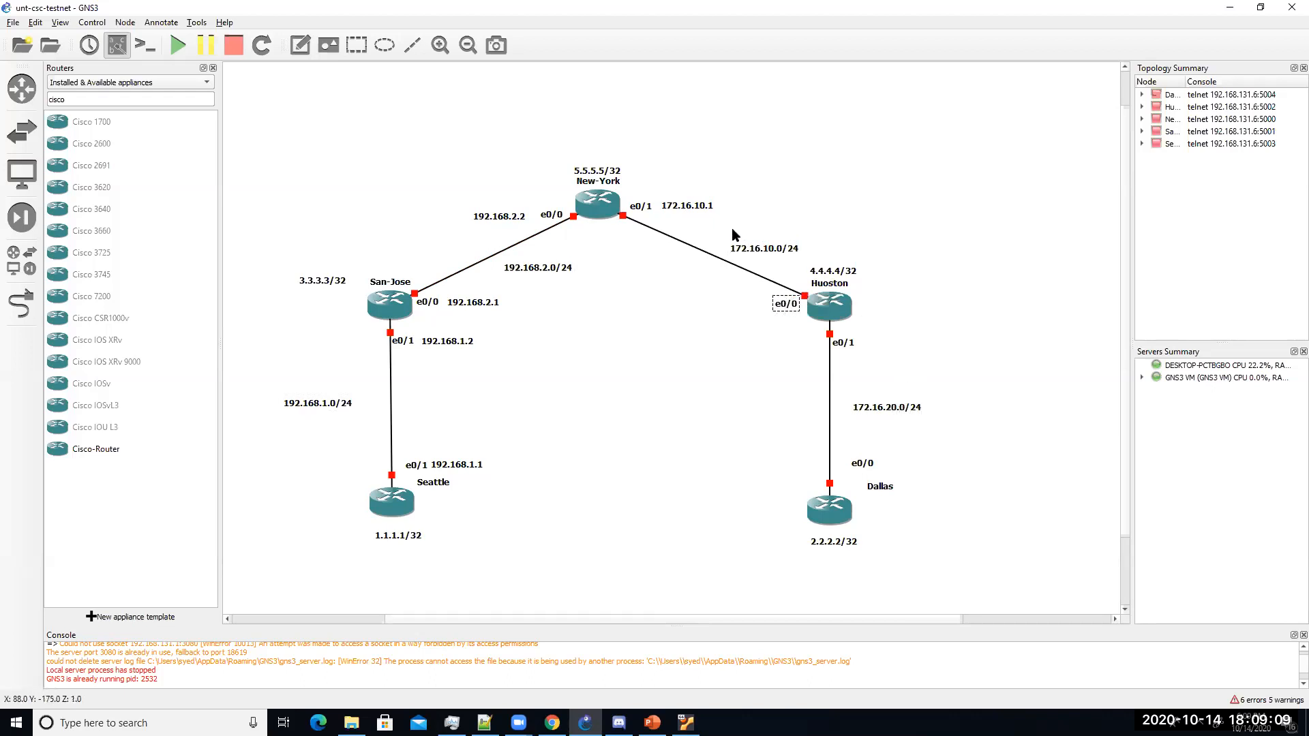
click(300, 45)
click(684, 311)
text(172.16.1)
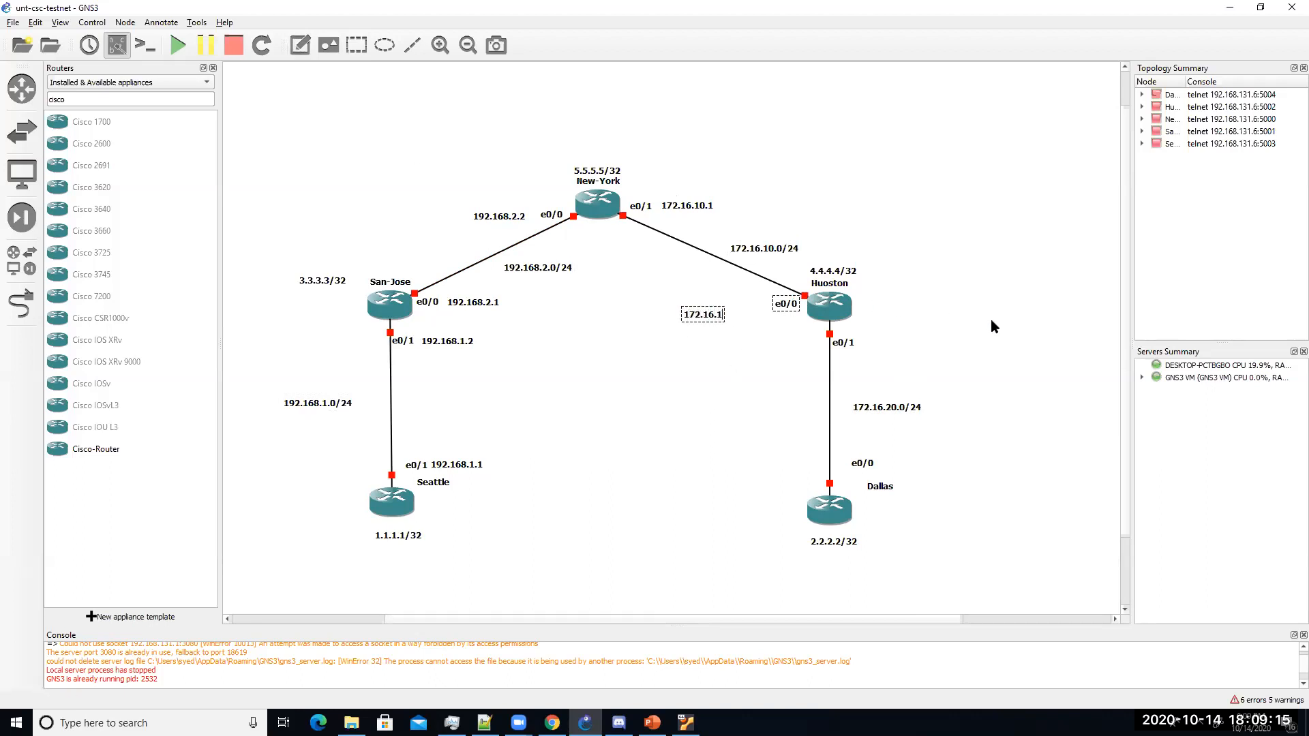
text(0.2)
click(727, 290)
click(736, 308)
drag(735, 305, 762, 296)
Step: Add 172.16.20.1 at Huoston's e0/1 and 172.16.20.2 at Dallas's e0/0
click(300, 45)
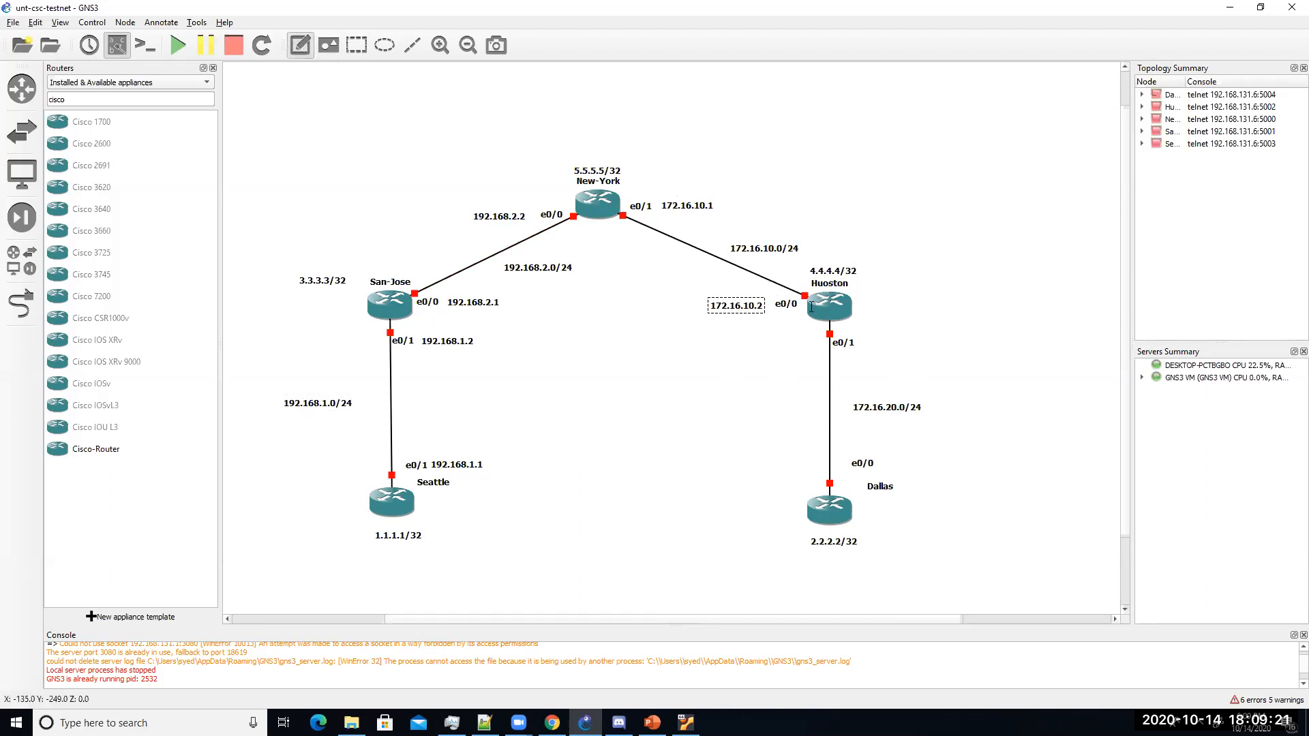
click(866, 340)
text(172.16.20.1)
click(968, 361)
drag(863, 471, 879, 513)
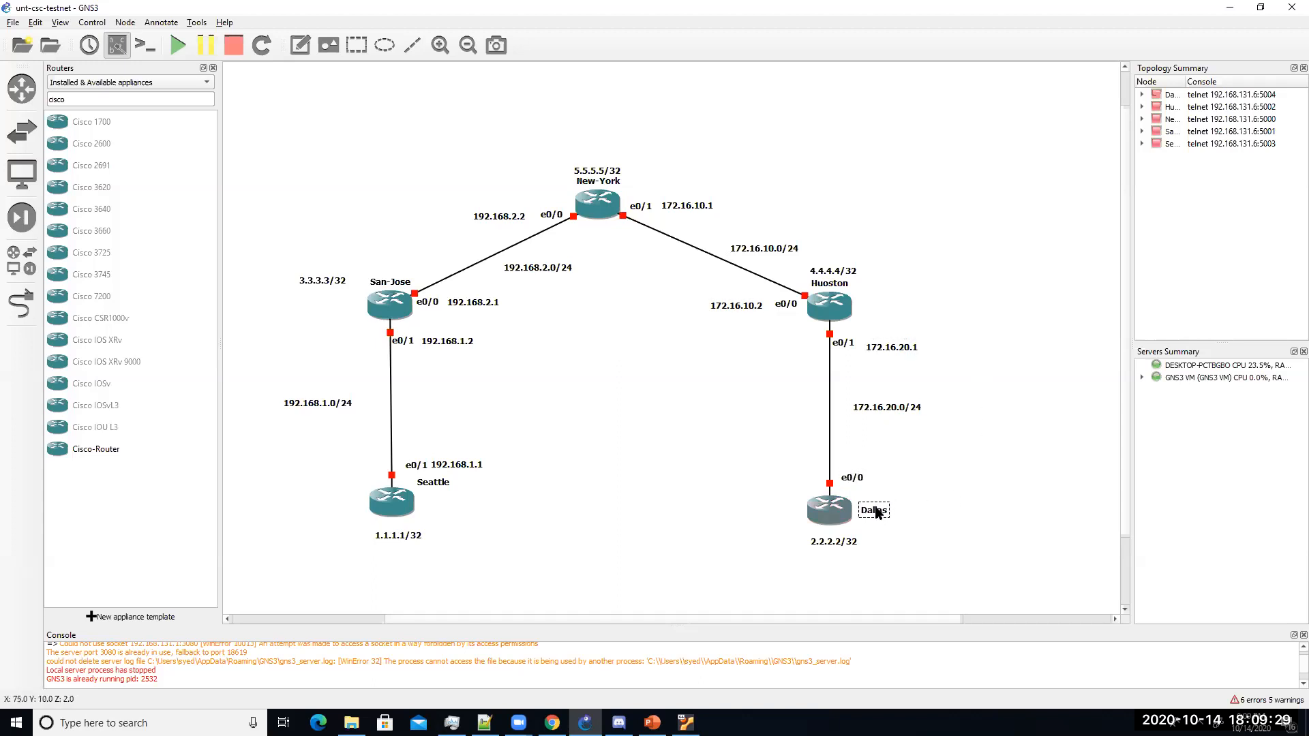
click(300, 45)
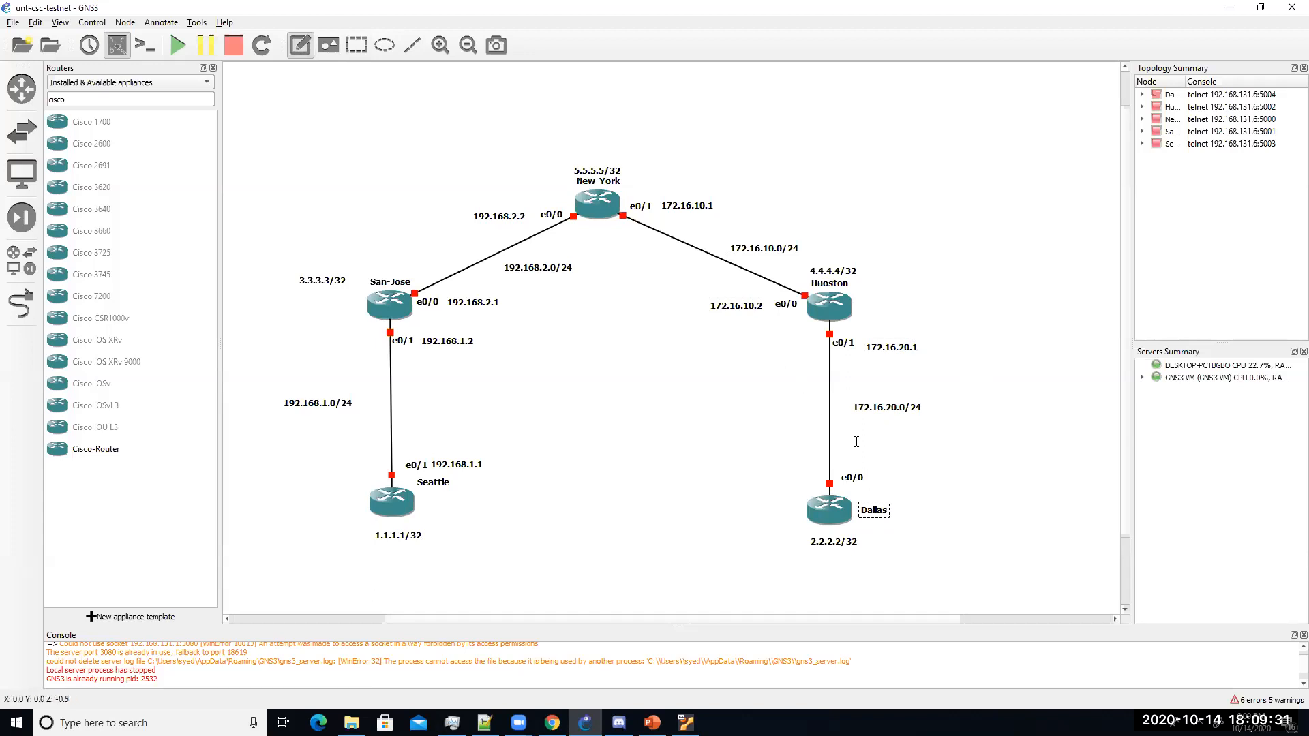
click(873, 476)
text(17)
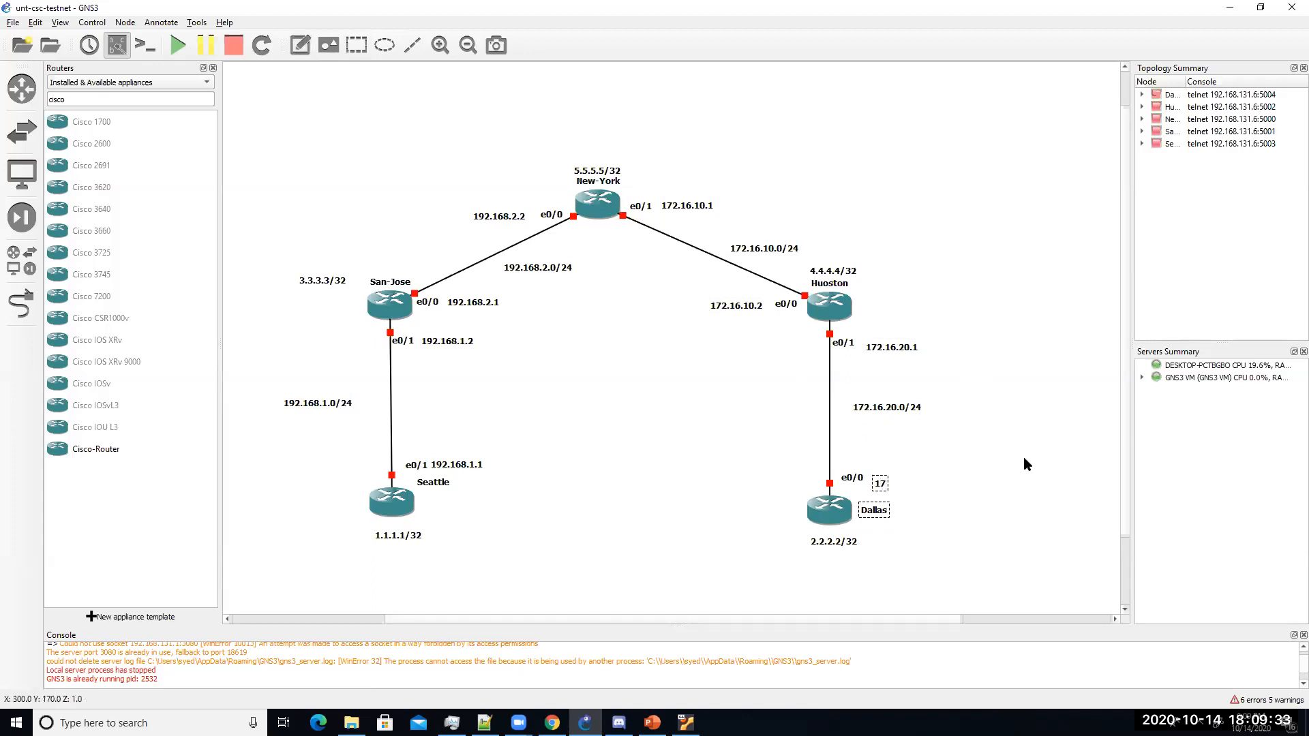
text(2.16.20.2)
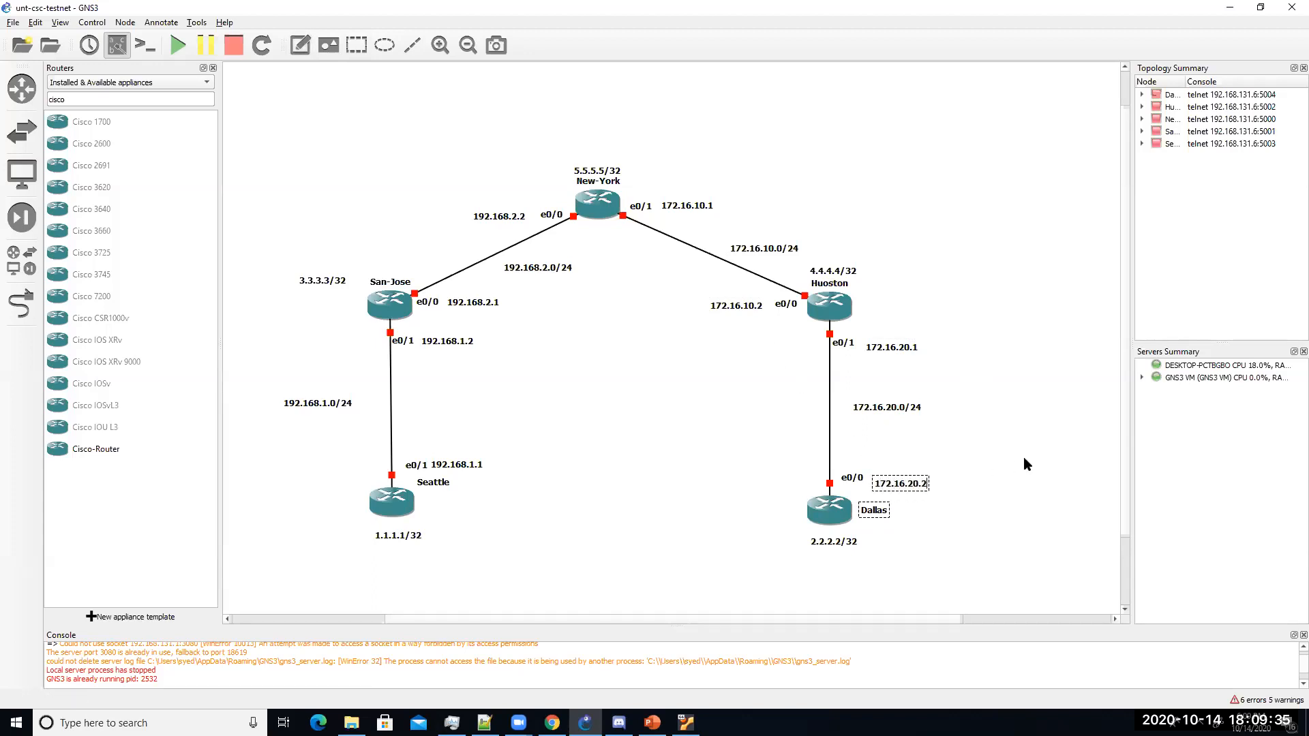
click(1010, 415)
Step: Draw a tall ellipse enclosing the San-Jose and Seattle routers
click(385, 45)
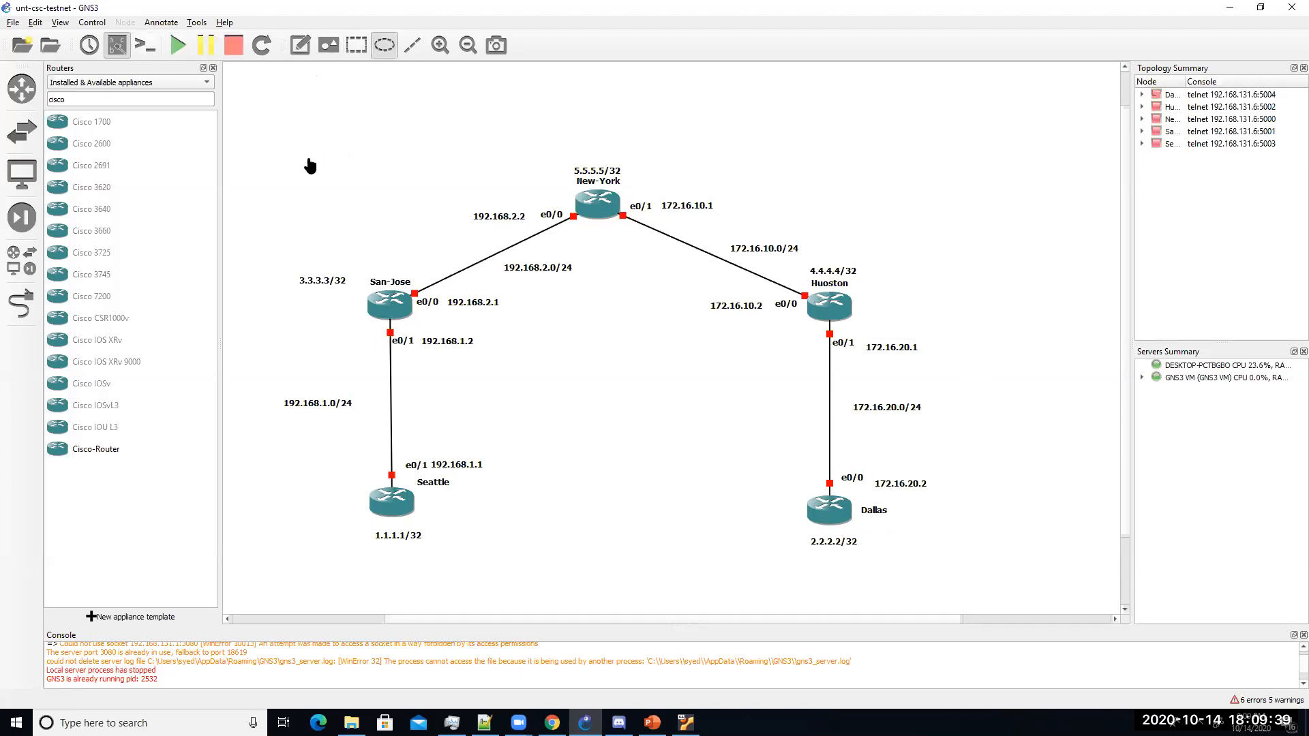
click(280, 163)
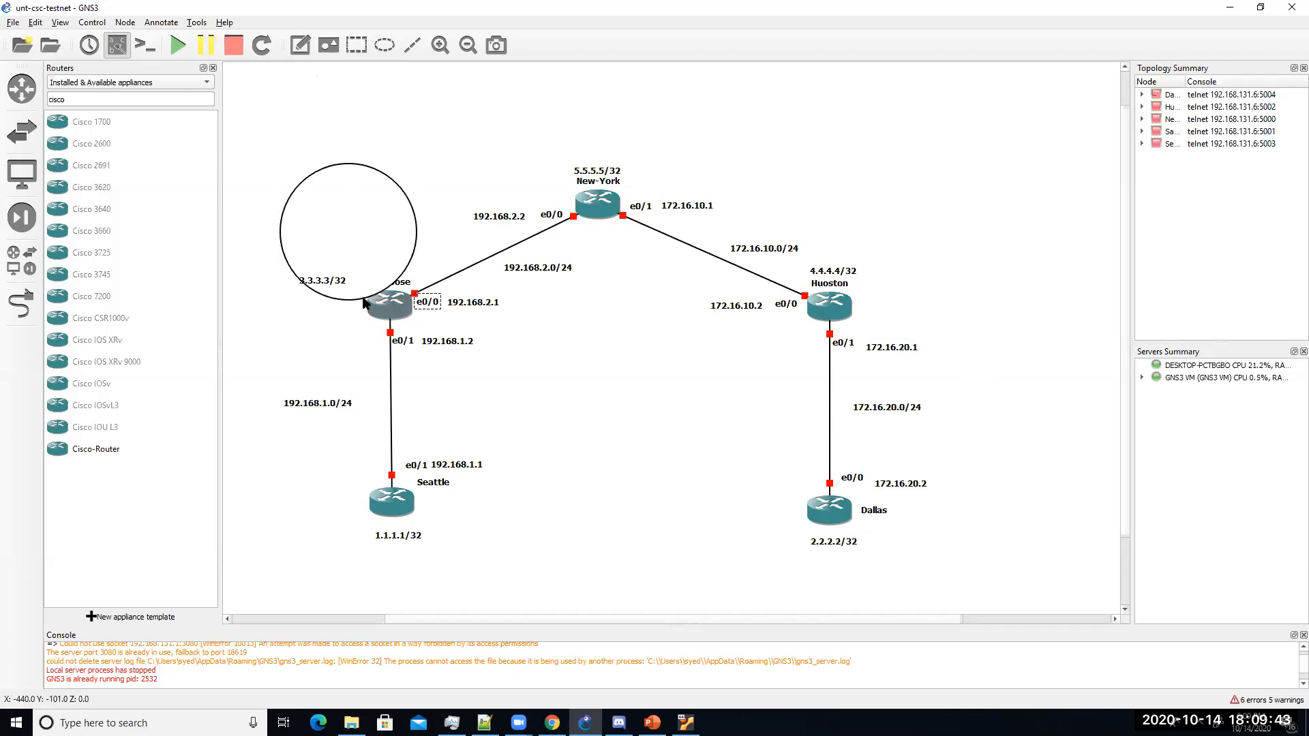
drag(342, 300, 342, 581)
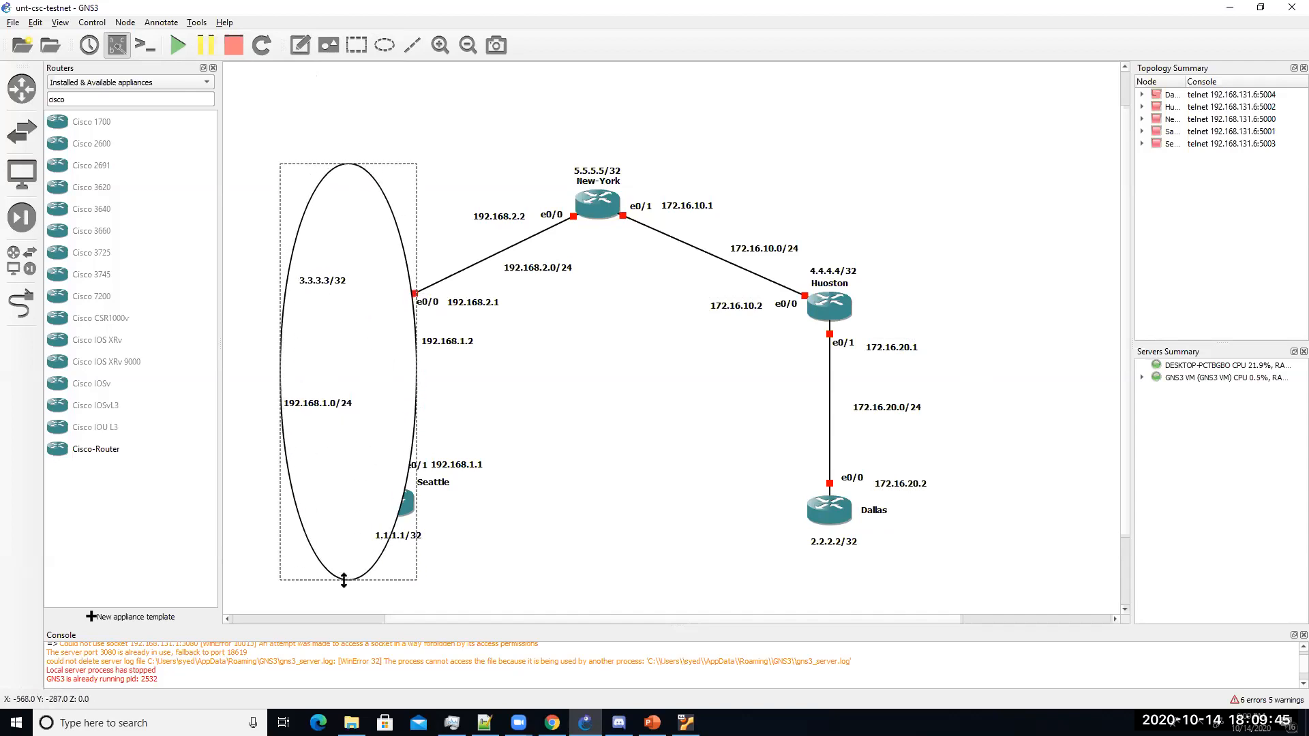
drag(415, 370, 542, 370)
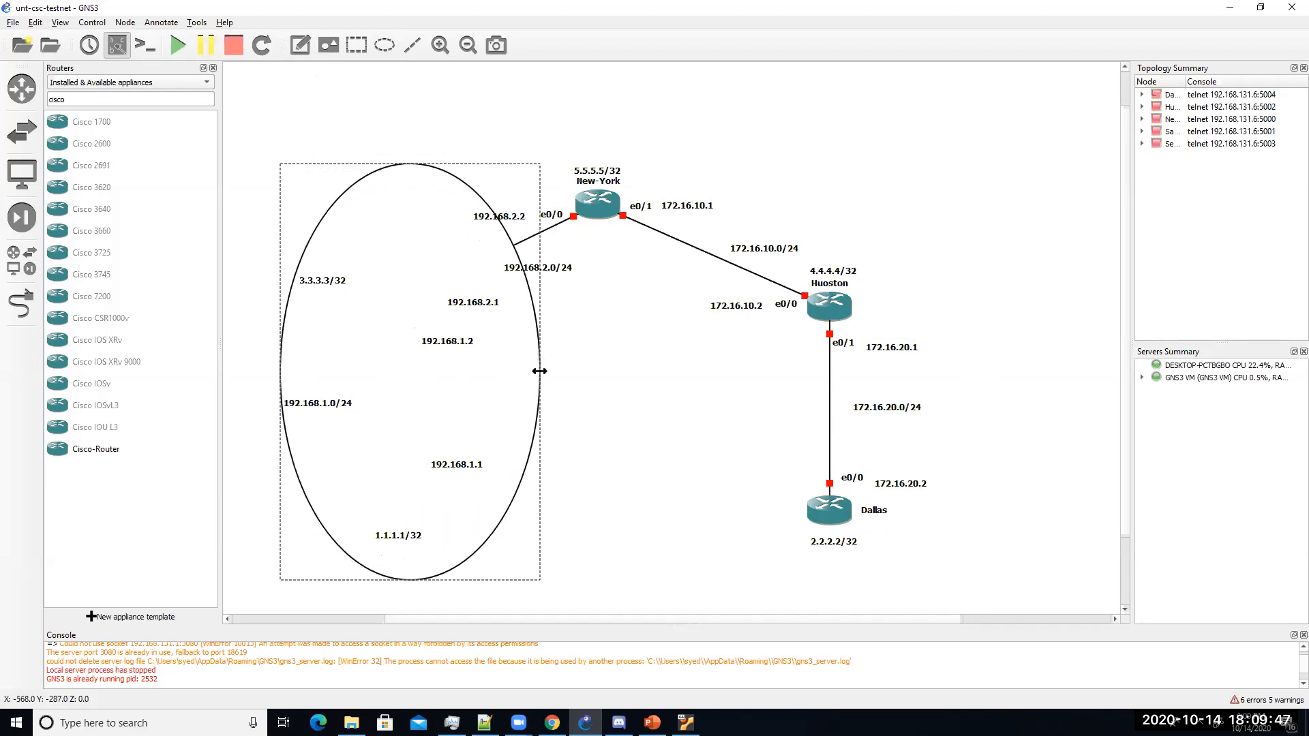
drag(346, 197, 338, 194)
Step: Send the ellipse behind the routers and type the EIGRP100 note inside it
right_click(339, 194)
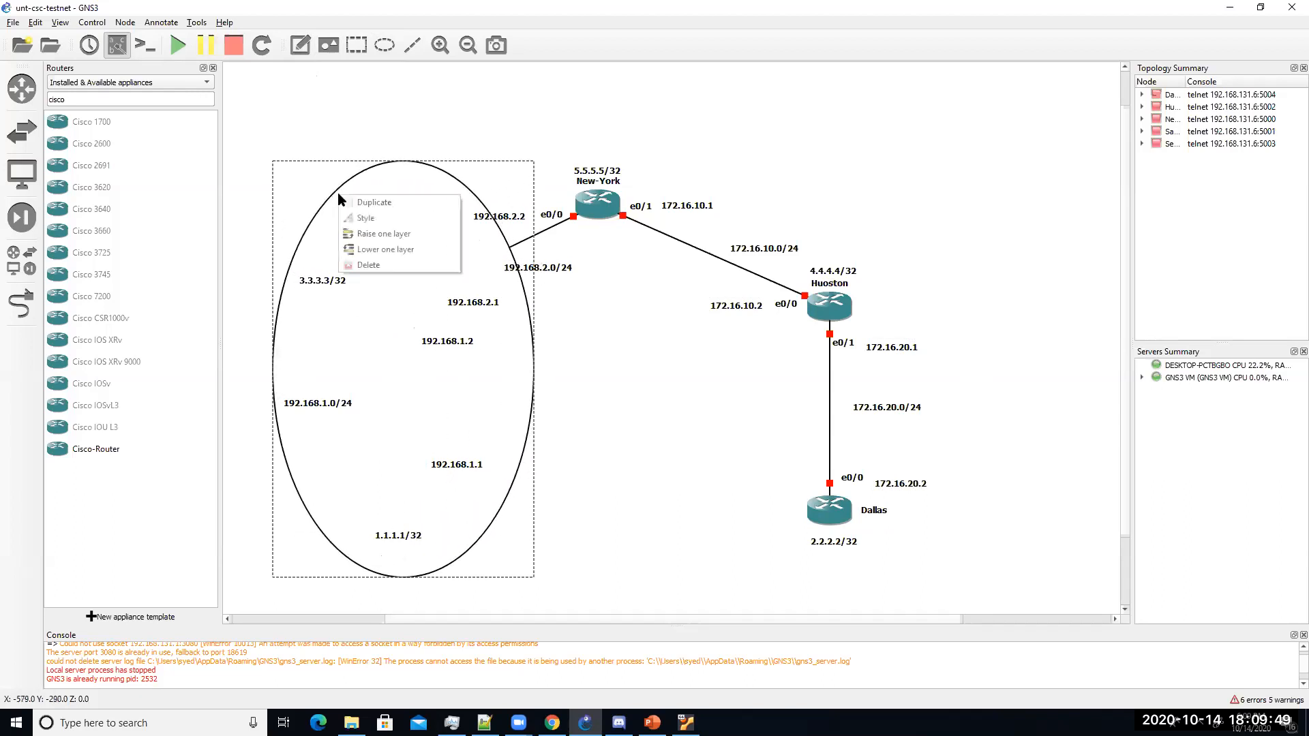
click(401, 251)
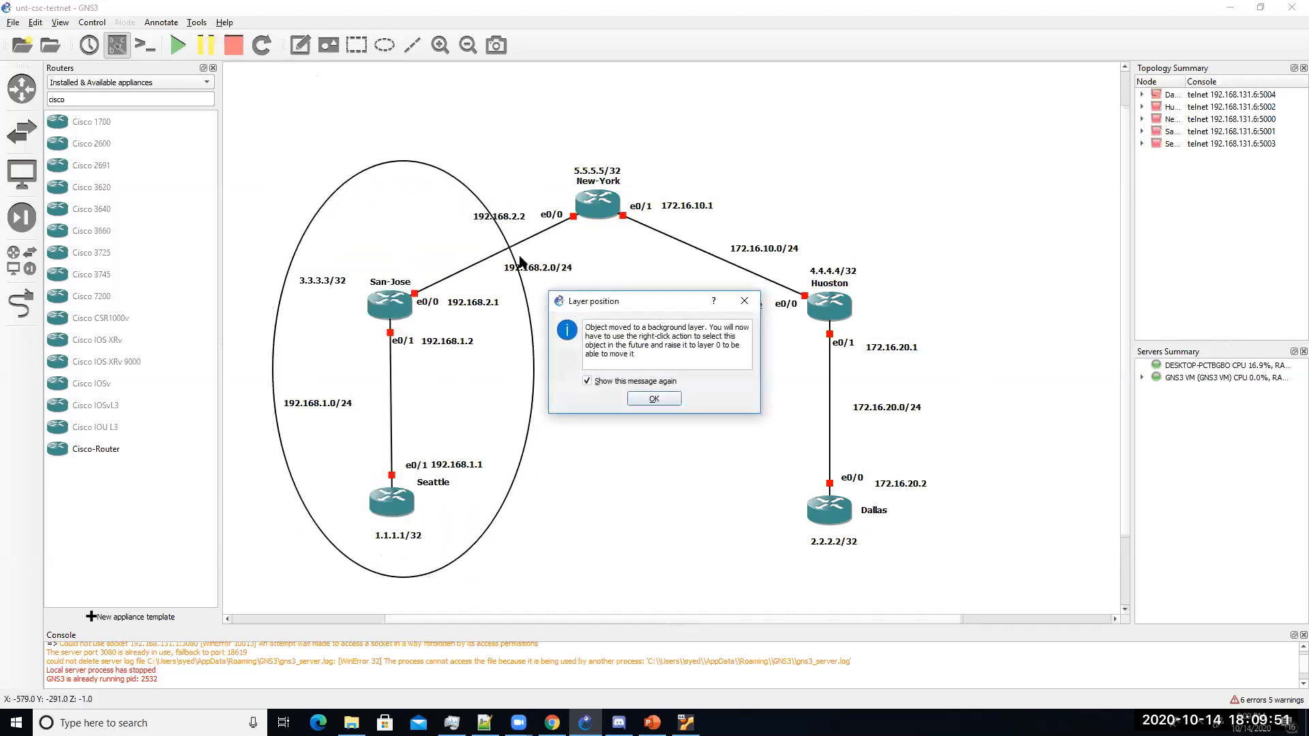
click(689, 402)
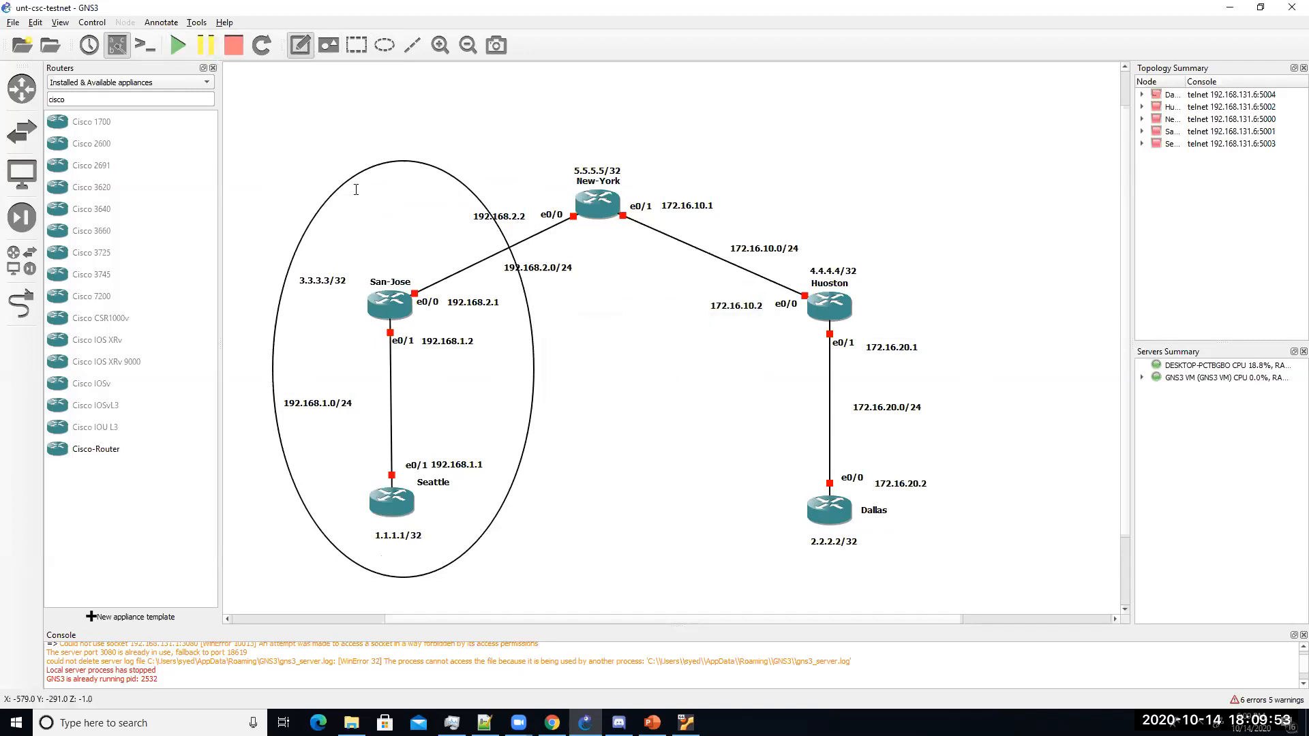
text(EIG)
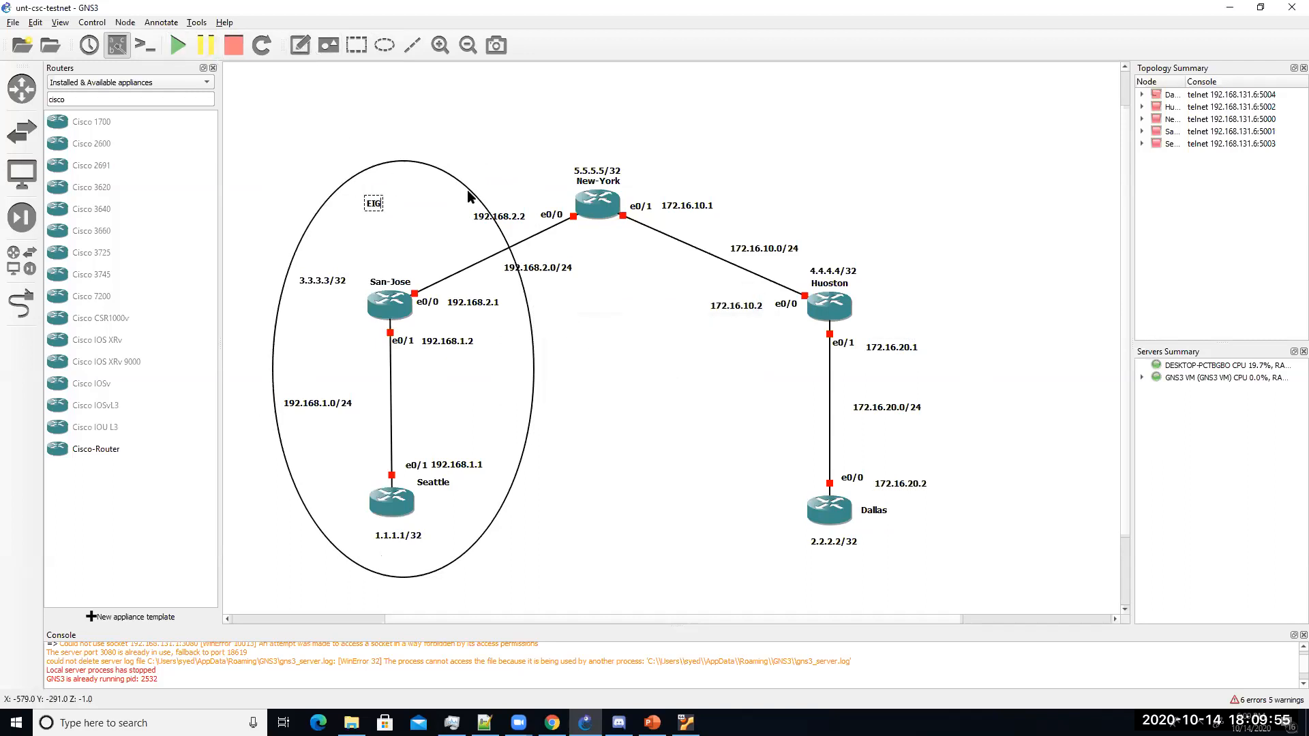
text(RP100)
Step: Draw a second ellipse enclosing the Huoston and Dallas routers
click(384, 45)
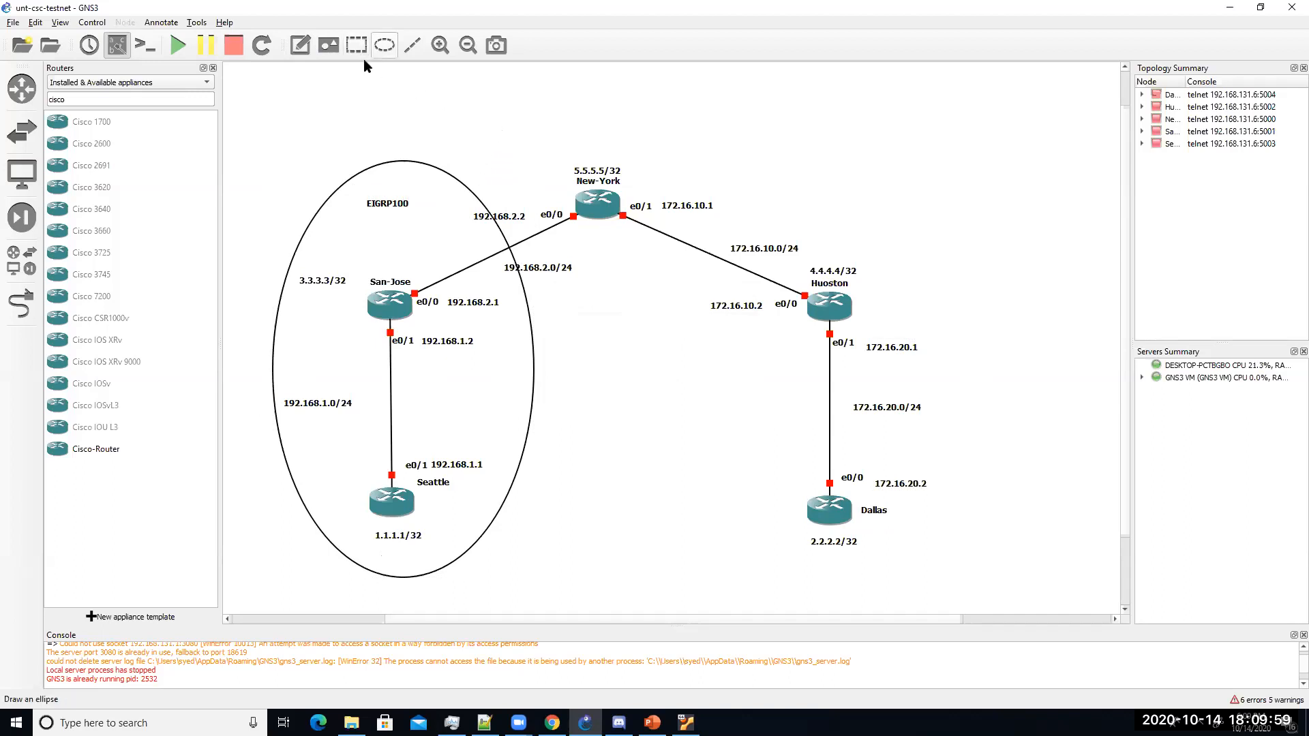
click(777, 155)
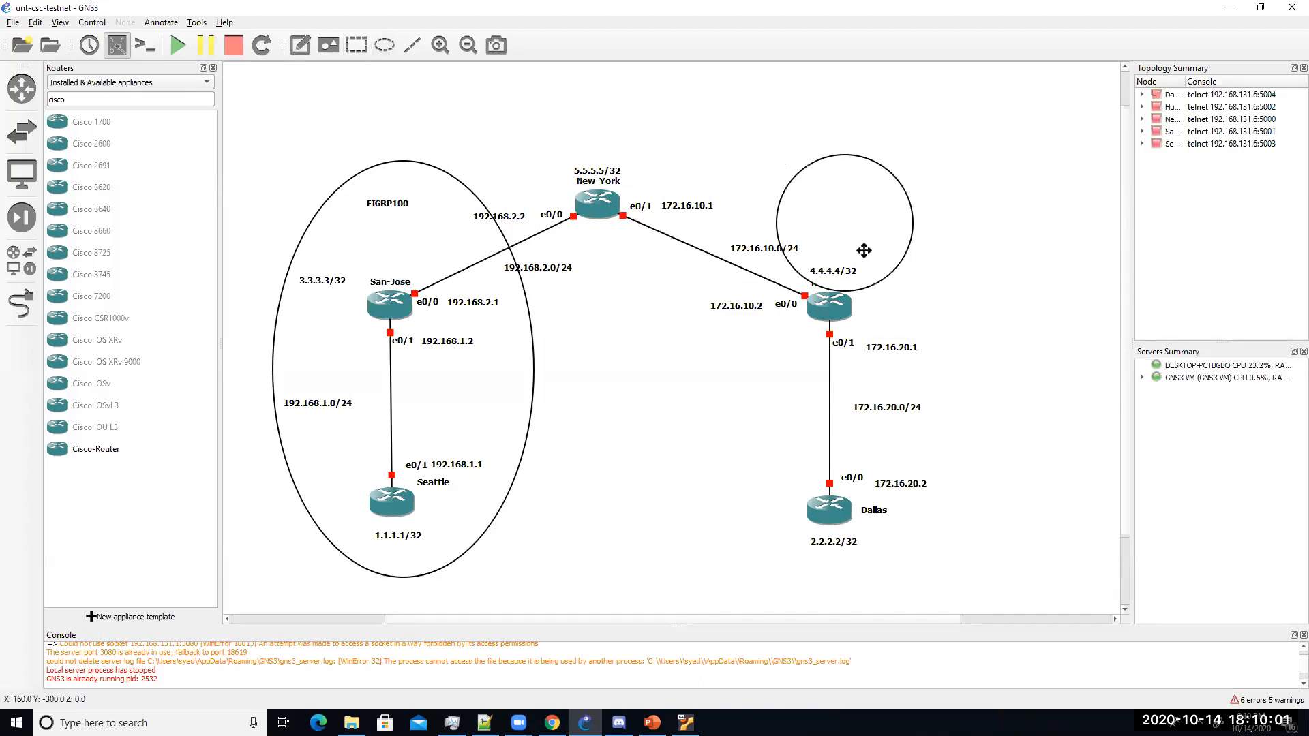
drag(845, 289, 845, 603)
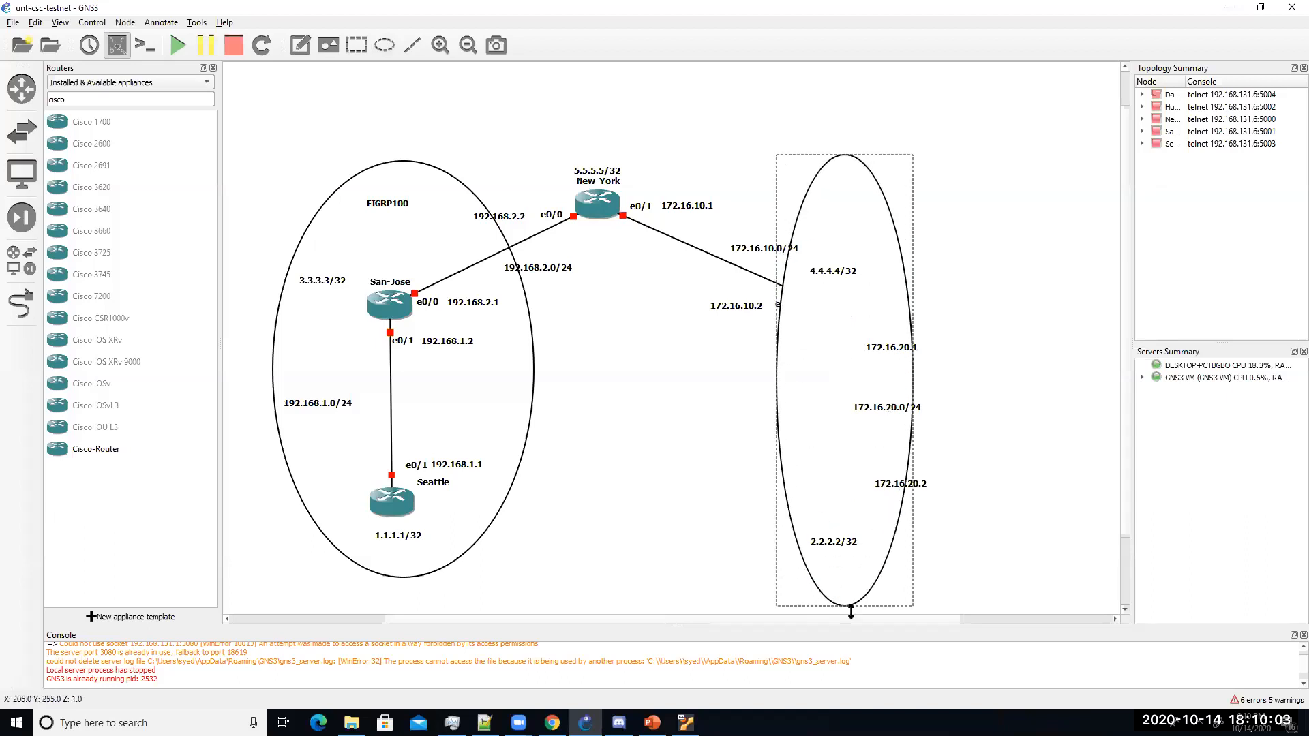
drag(913, 380, 992, 380)
drag(778, 371, 714, 335)
drag(836, 180, 818, 157)
Step: Send the ellipse back one layer, label it OSPF1, and nudge the 192.168.2.0/24 label
right_click(784, 150)
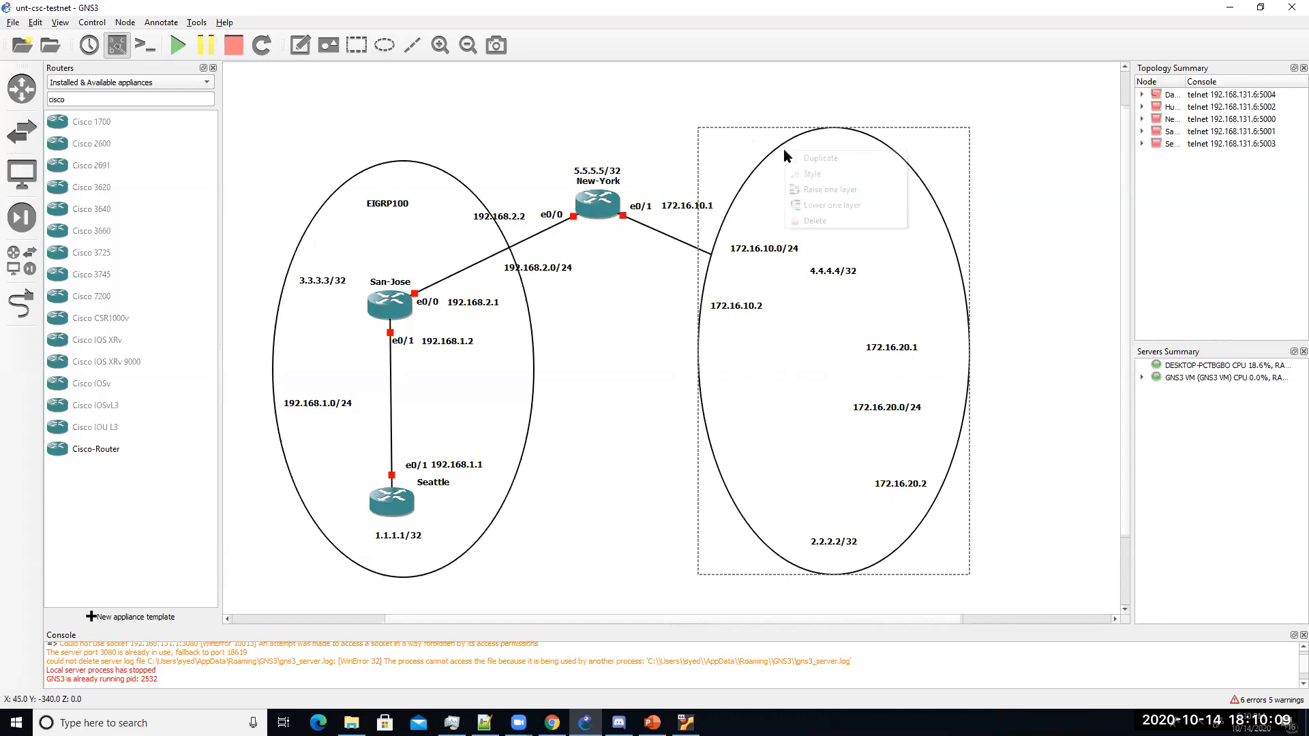
click(873, 203)
click(643, 402)
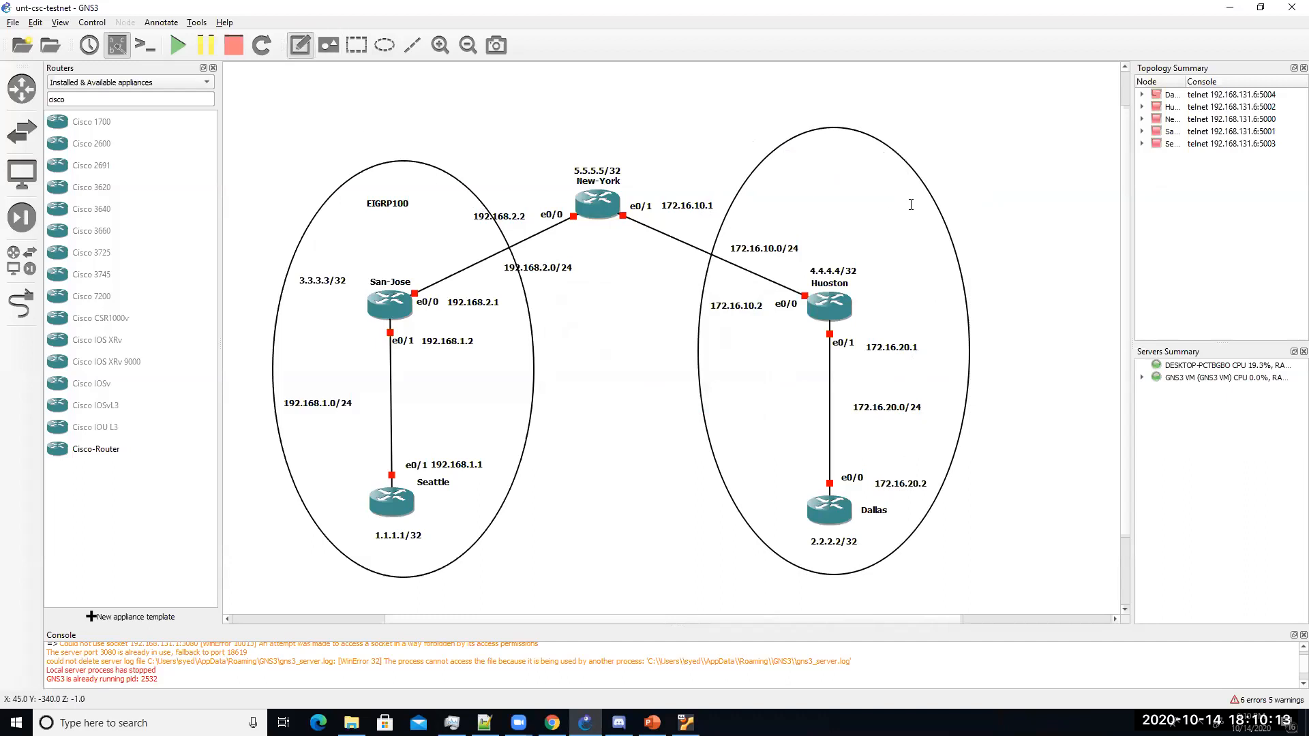
text(OSPF1)
click(1087, 179)
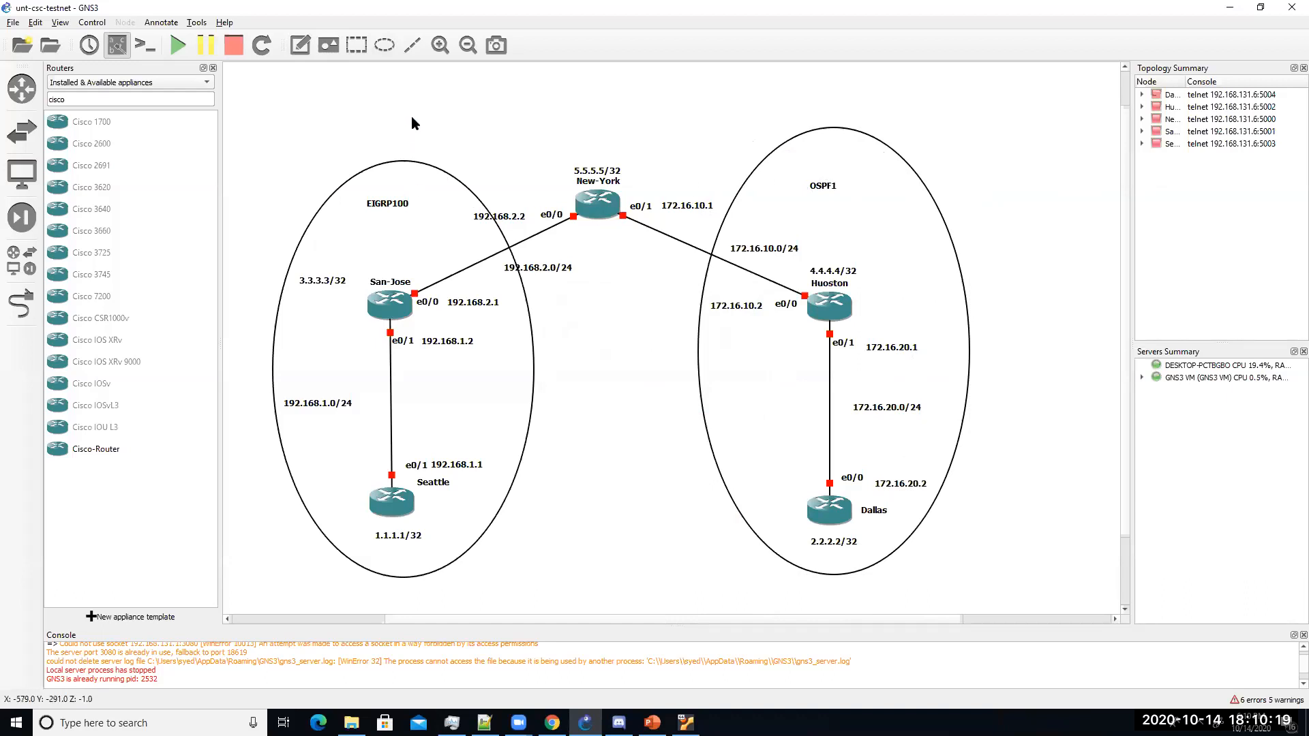
drag(538, 272, 529, 267)
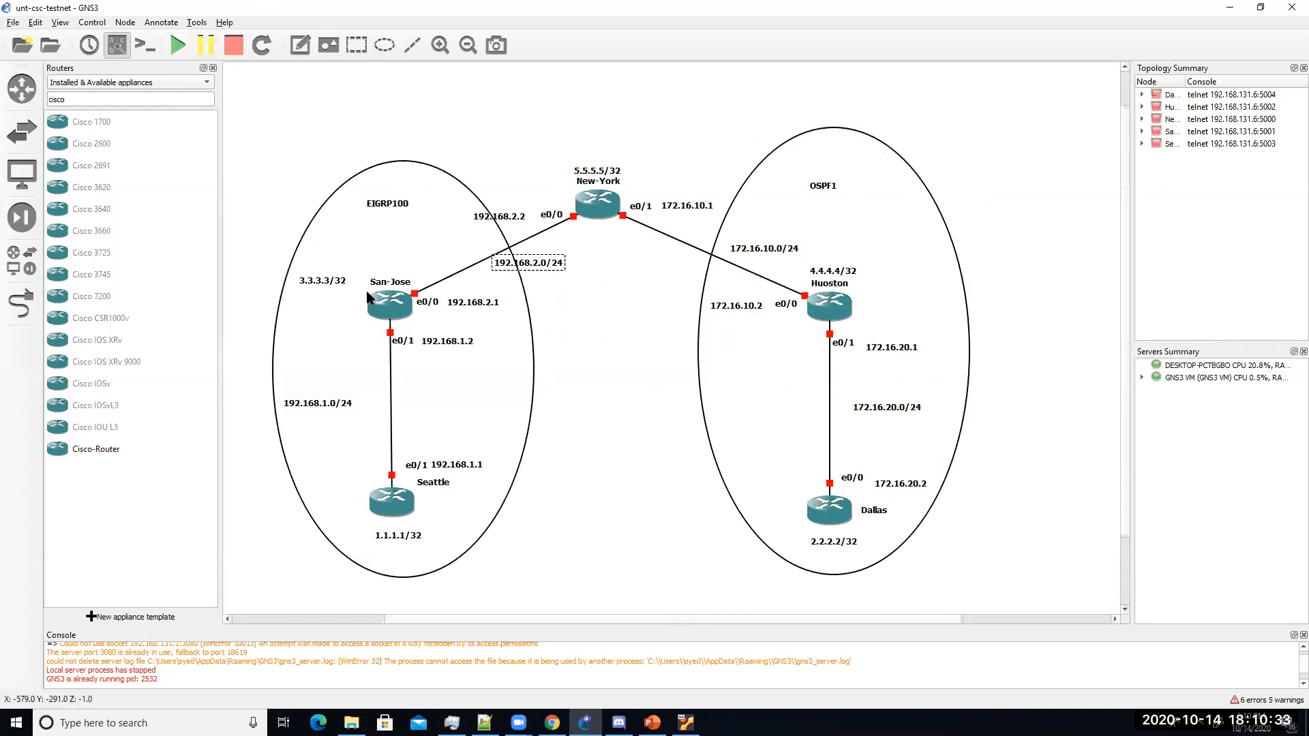
right_click(386, 305)
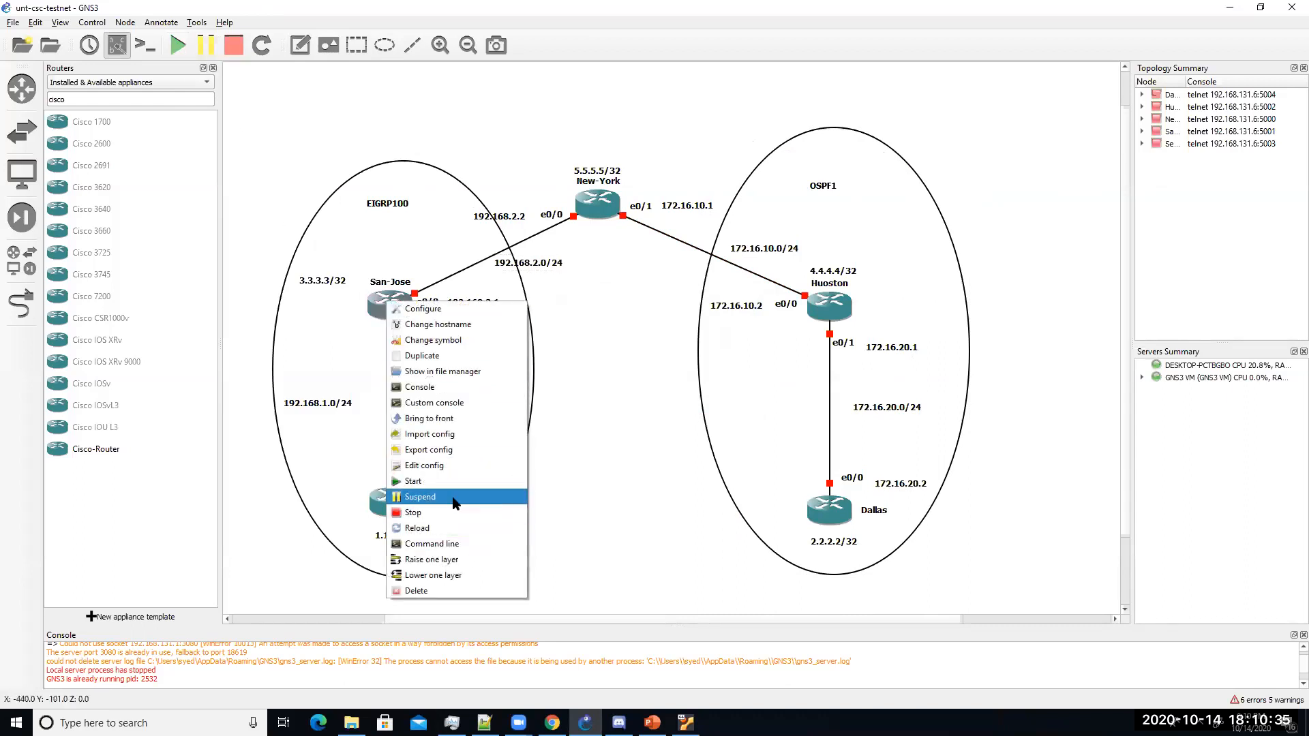
Step: Start all routers, which reports a missing license section in the iourc file
click(622, 446)
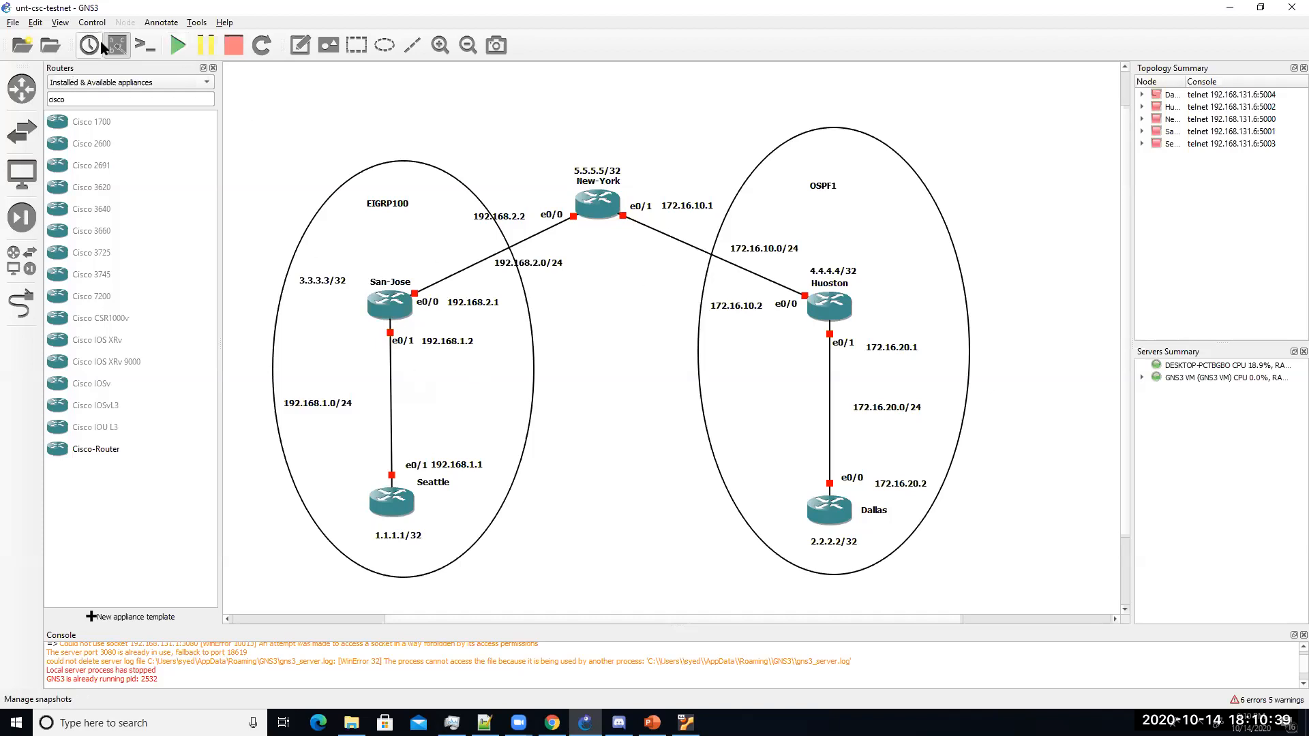
click(173, 50)
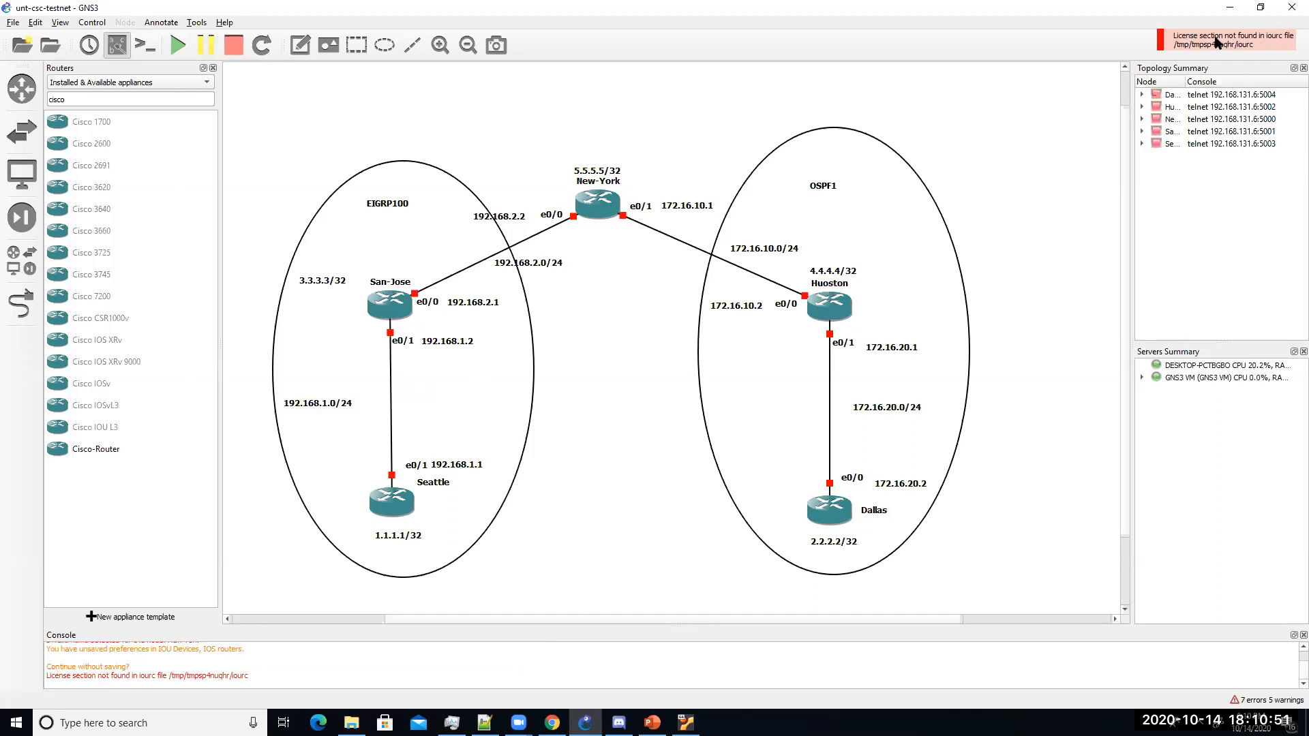
click(35, 22)
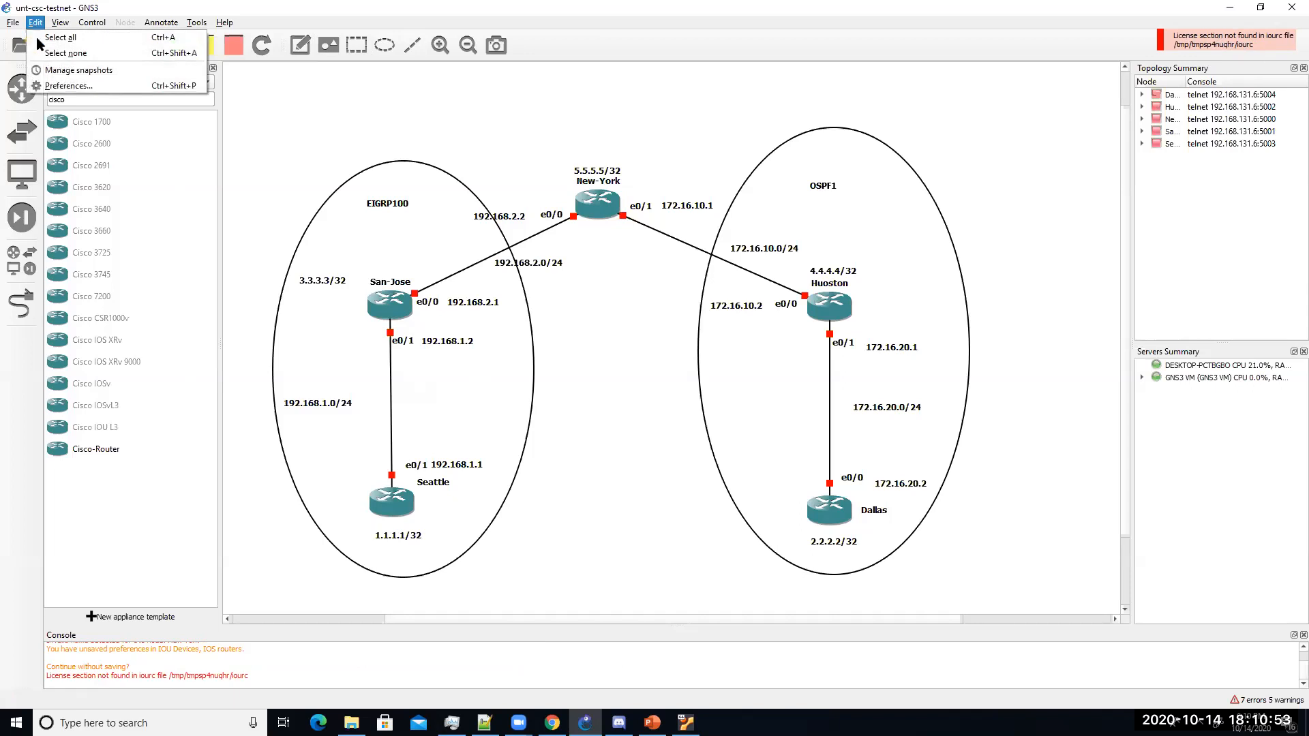
Step: Set the IOS on UNIX license file to UNT-CSC-Software\iourc and apply the preferences
click(68, 85)
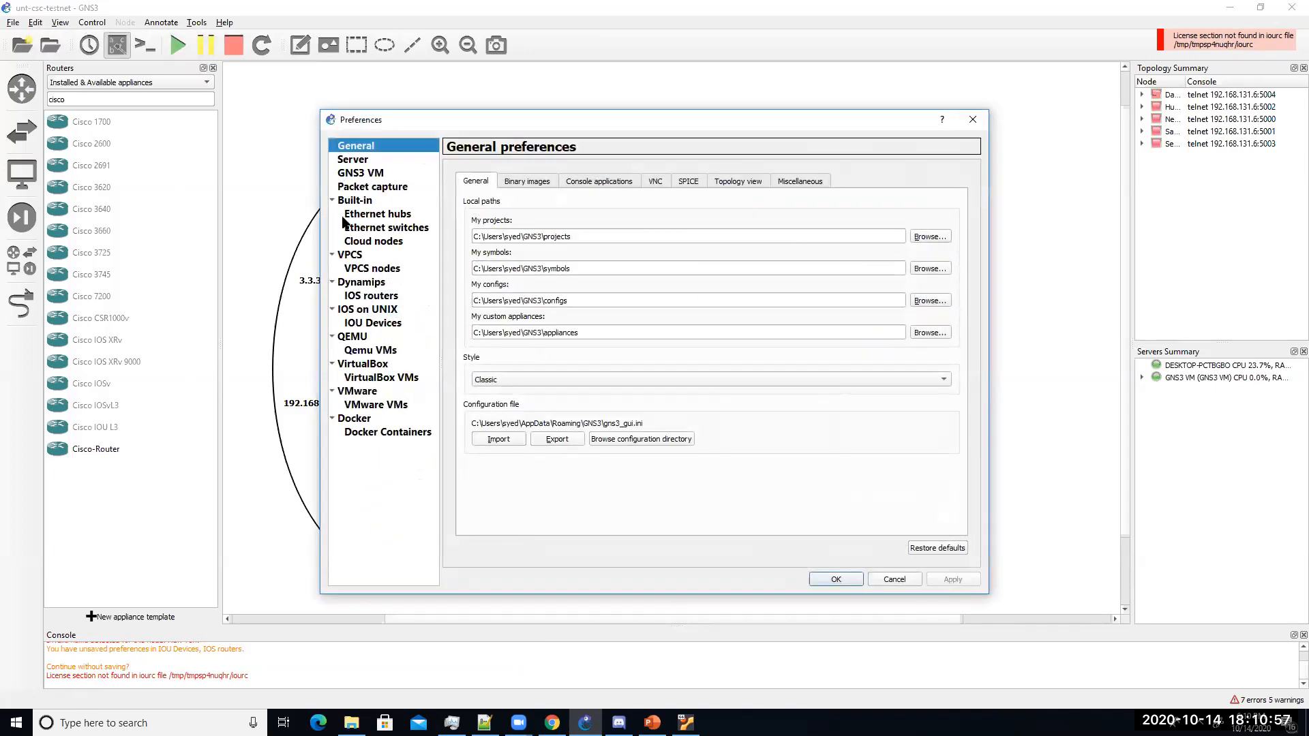
click(357, 177)
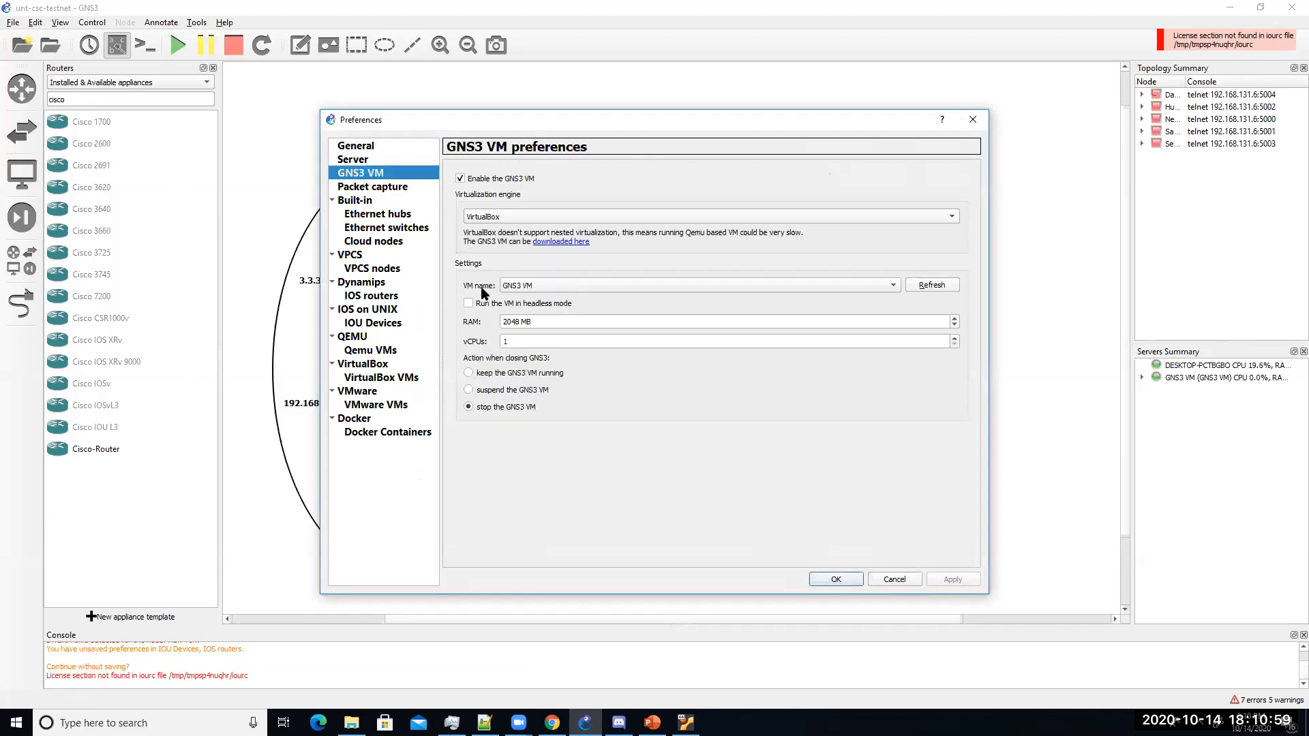
click(370, 296)
click(376, 335)
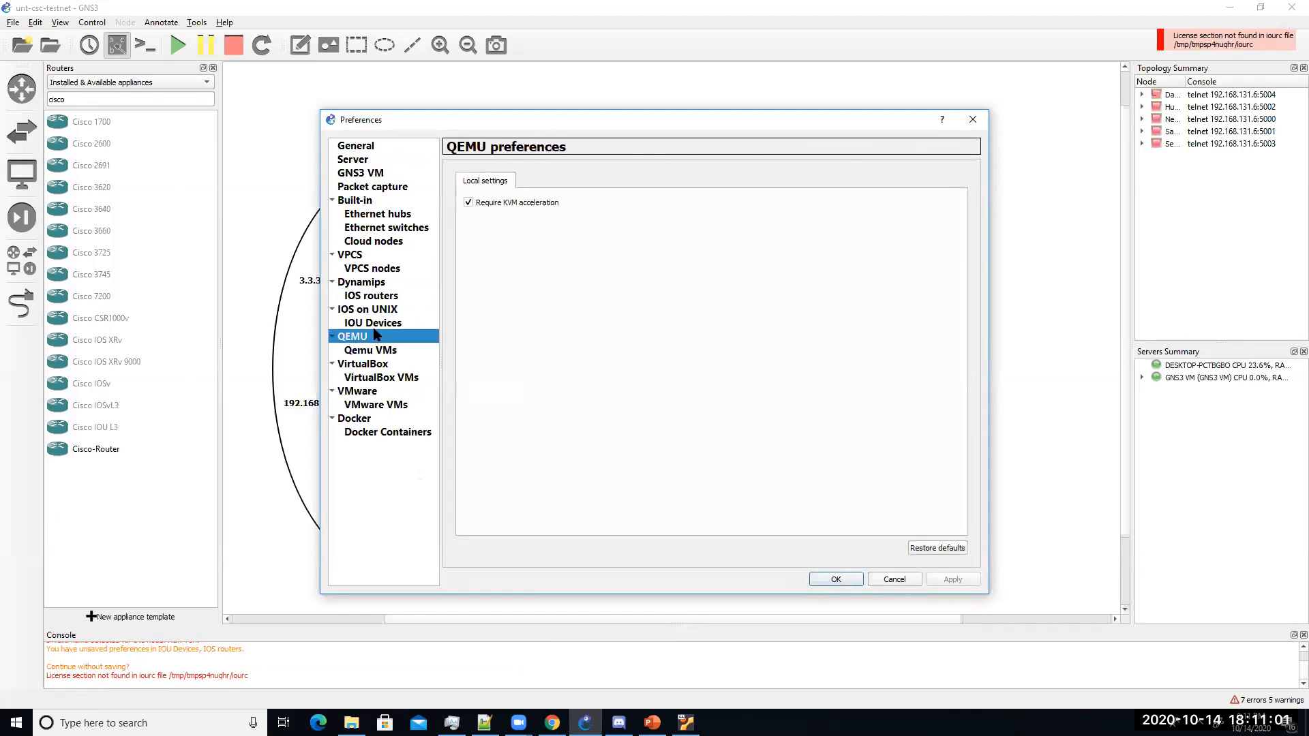
click(375, 324)
click(373, 312)
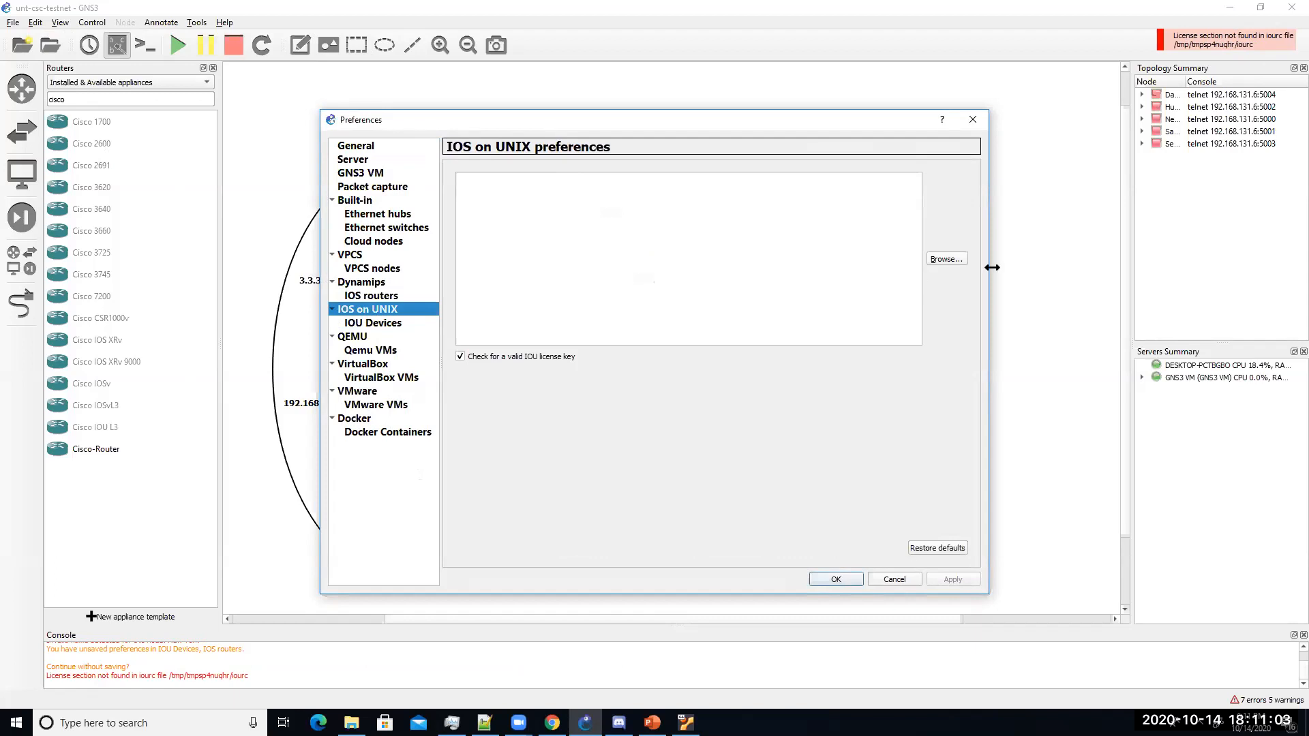
click(945, 259)
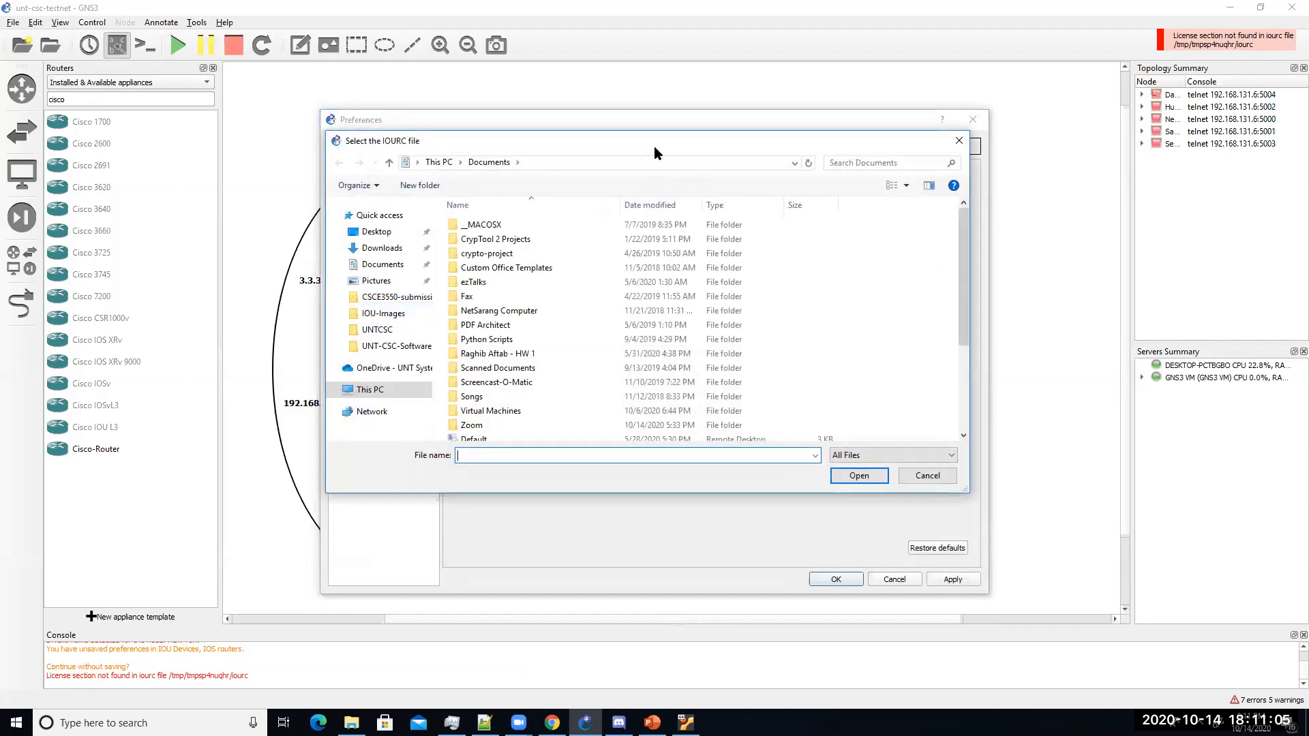
click(598, 384)
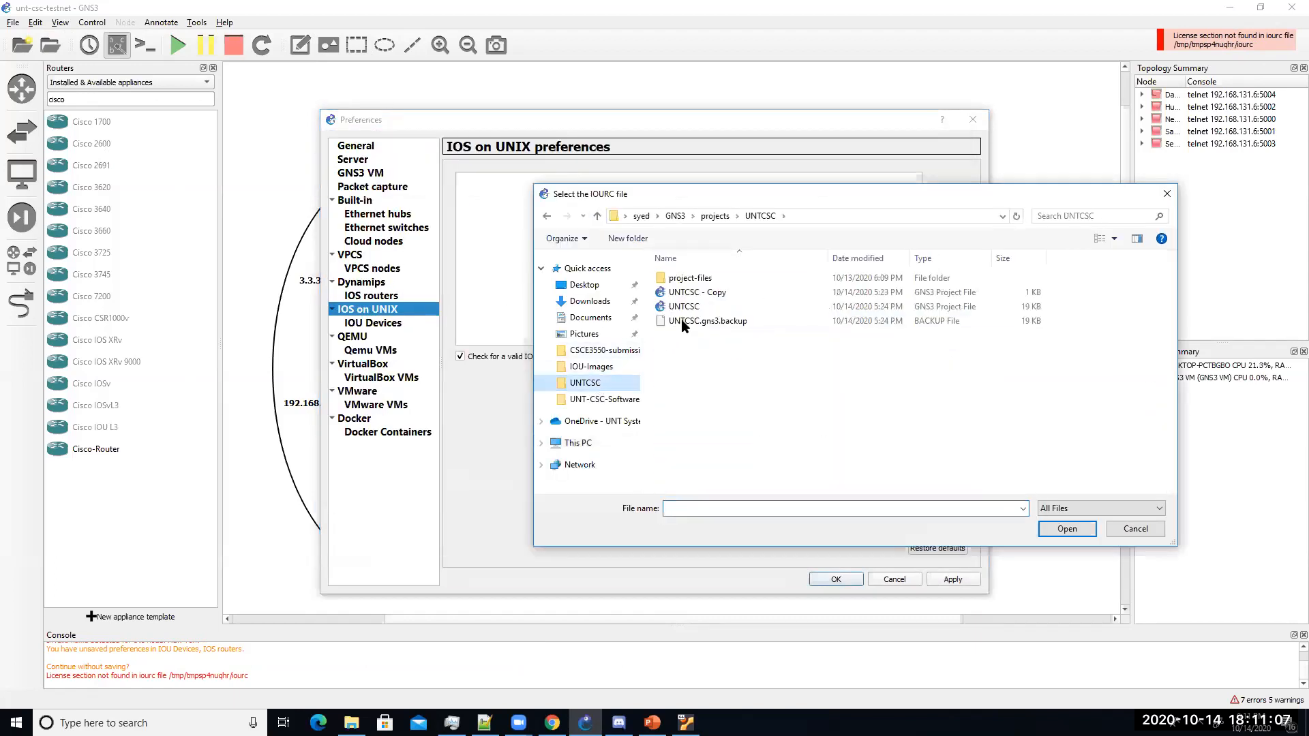
click(600, 399)
double_click(667, 338)
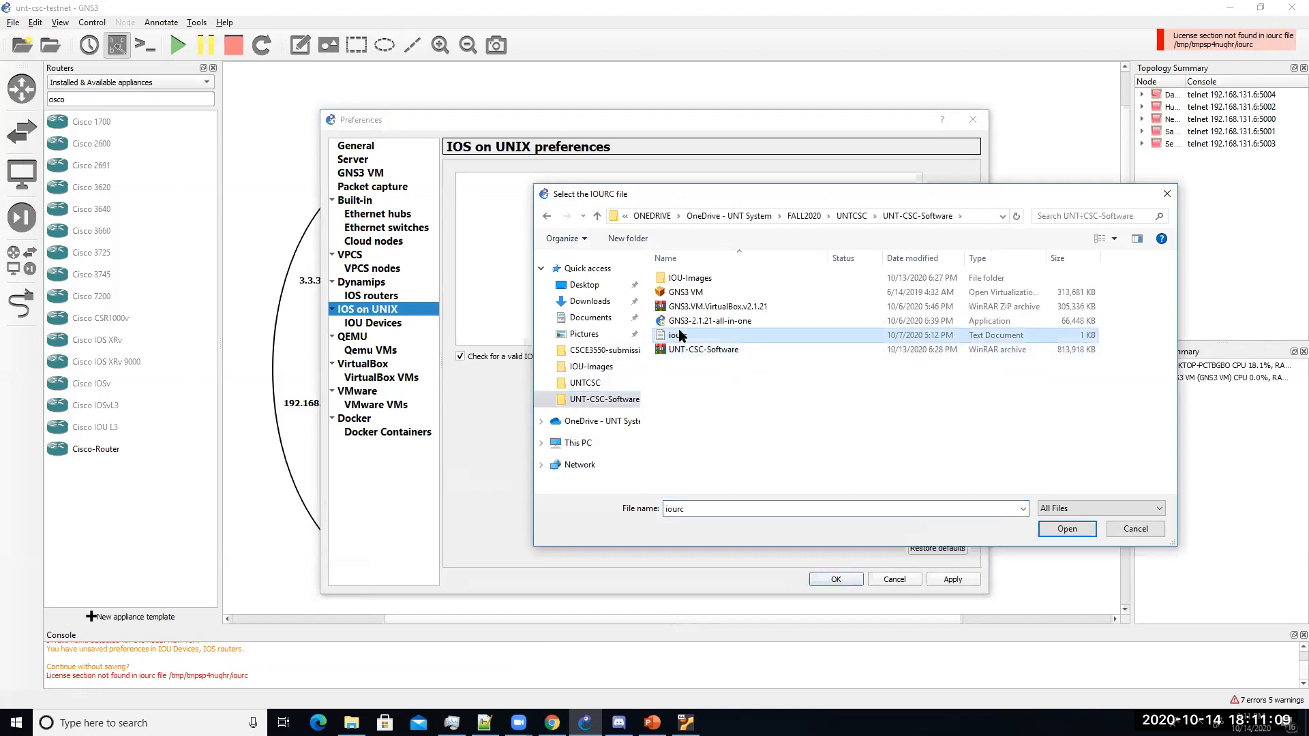
click(943, 584)
click(833, 581)
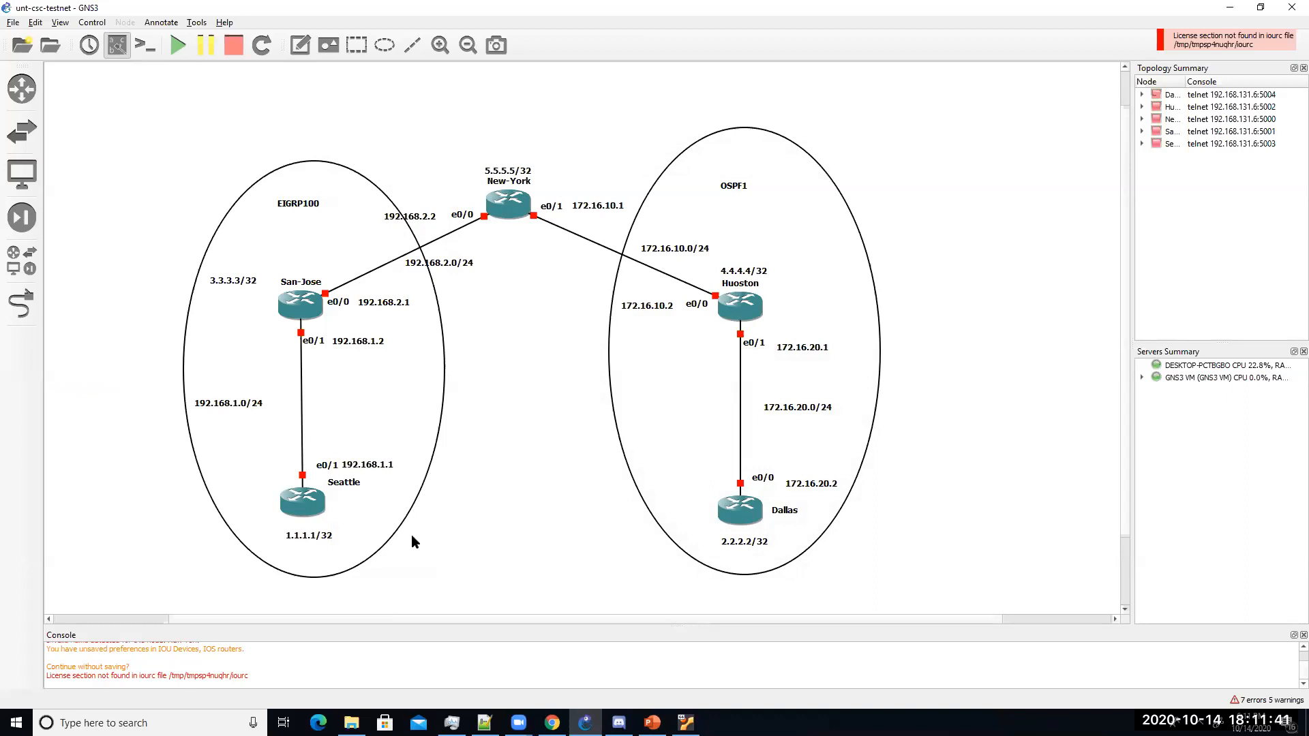
Step: Start the Seattle router and open its console in the lower right
right_click(295, 503)
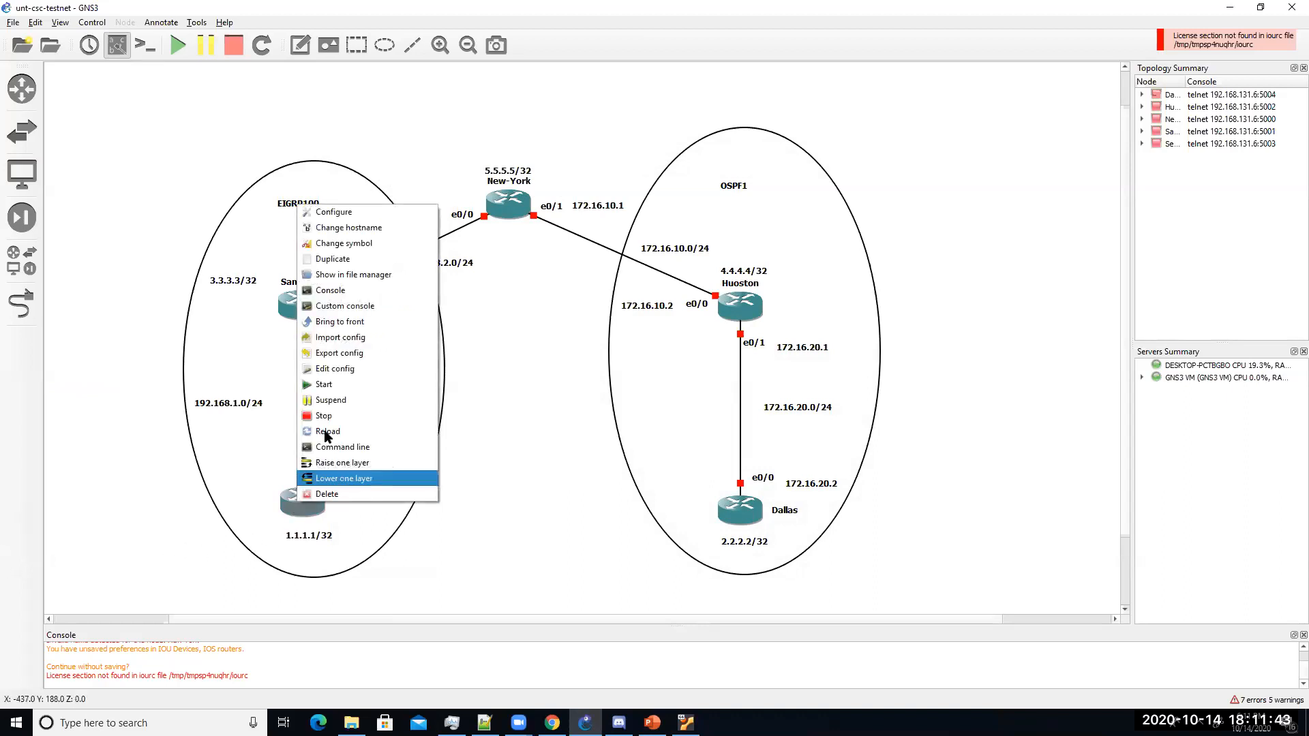
click(345, 386)
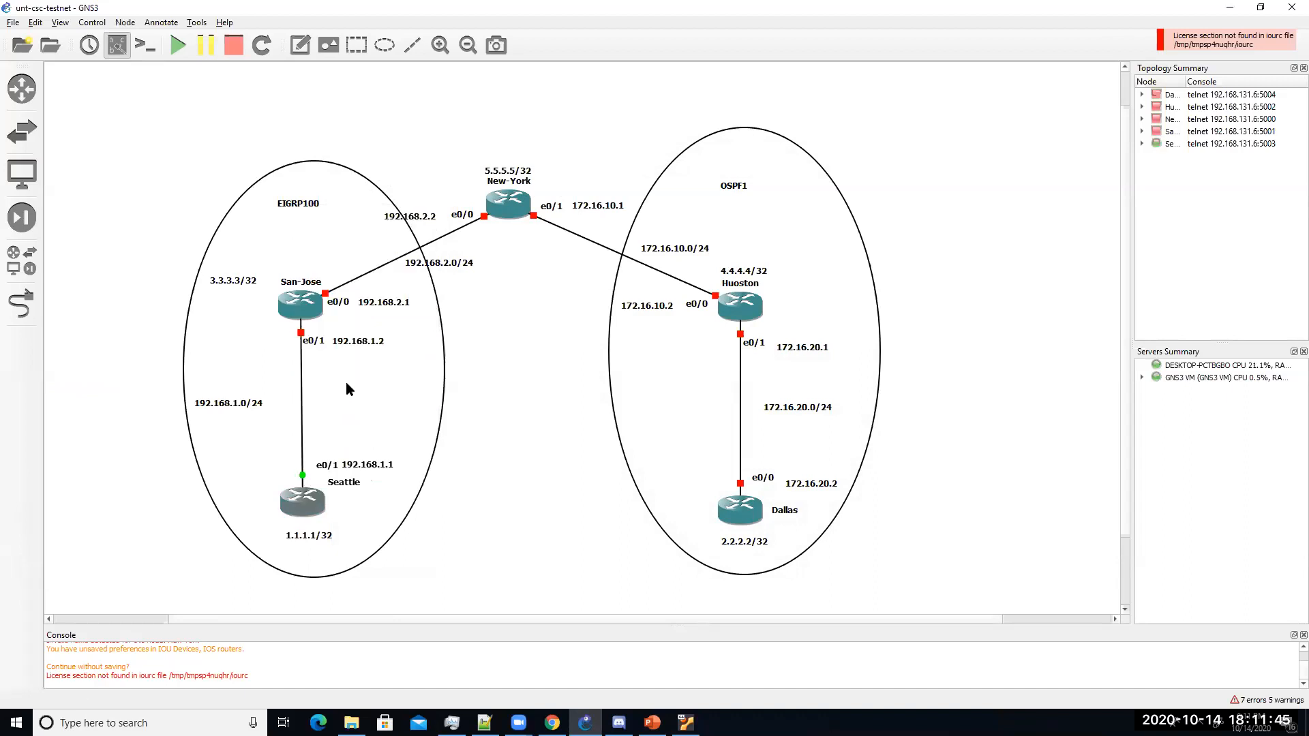
right_click(301, 503)
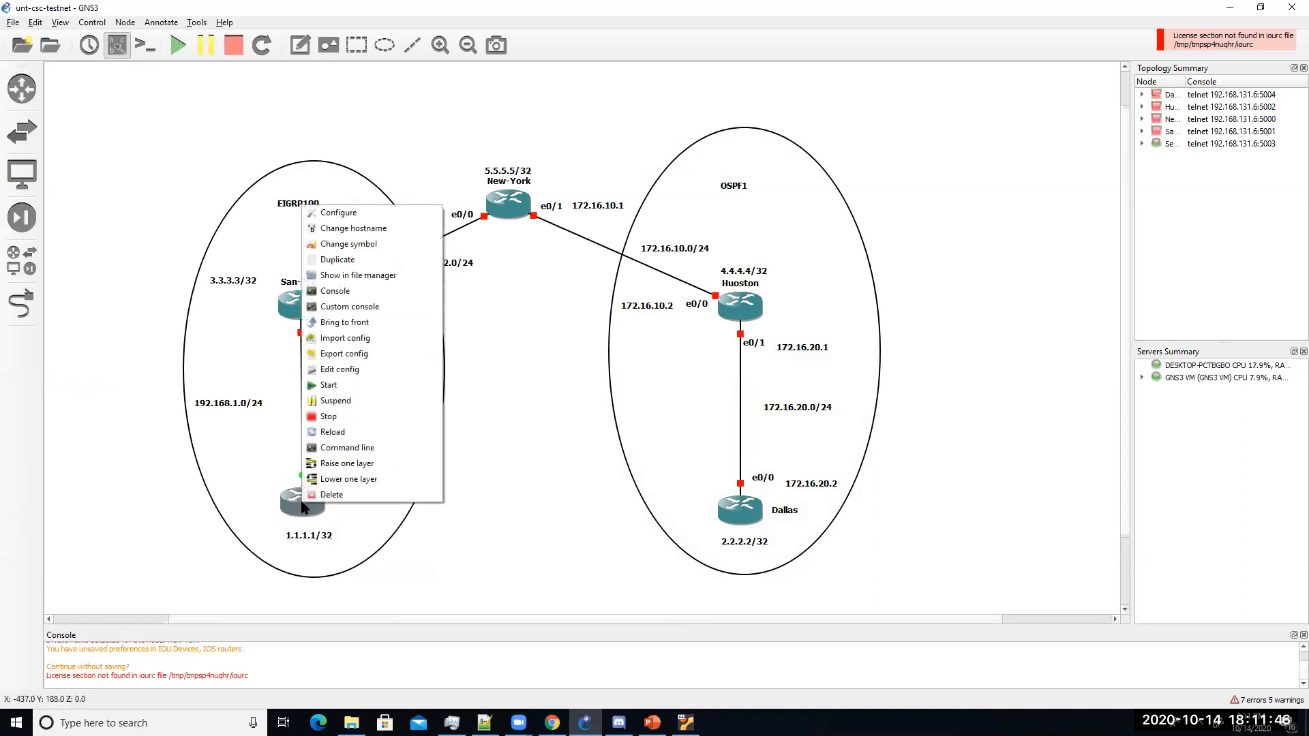
click(335, 291)
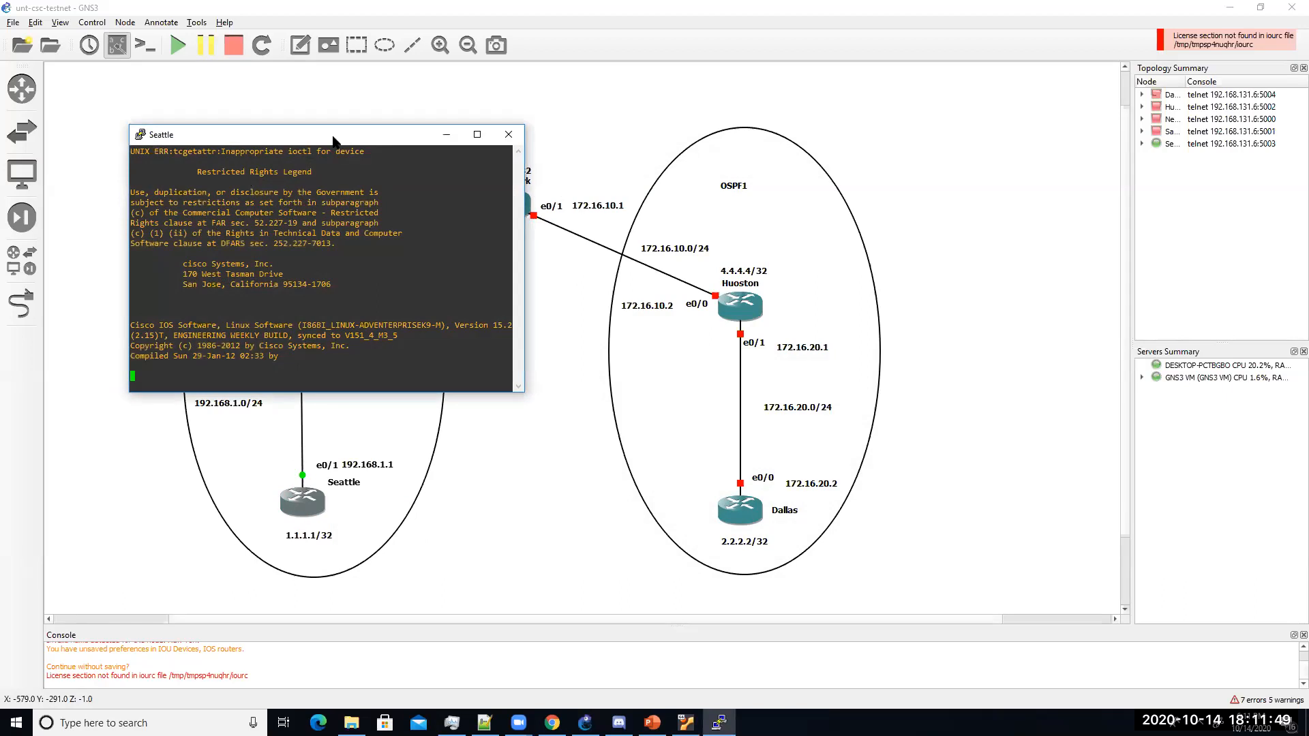
drag(335, 140, 883, 342)
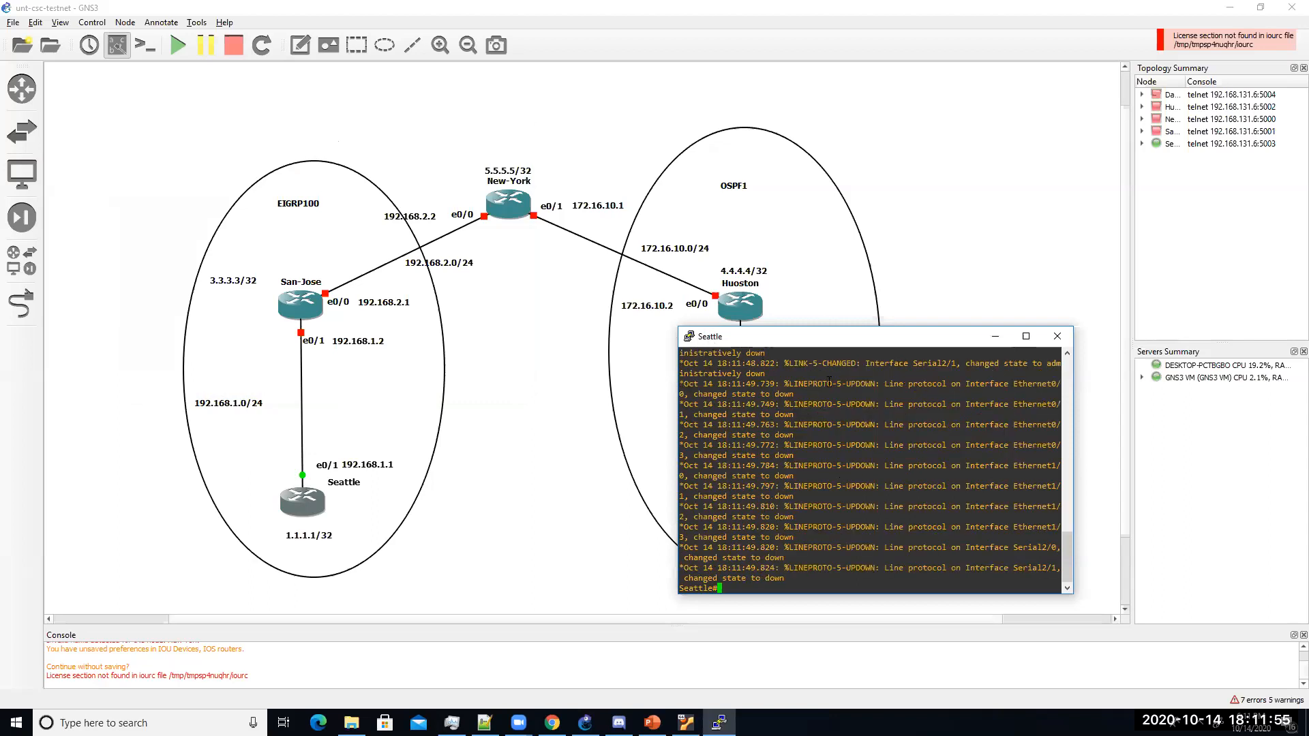
Step: Run show ip int br and show ip int br | exc unas on Seattle, then start all routers
key(Return)
key(Return)
key(Return)
key(Return)
key(Return)
key(Return)
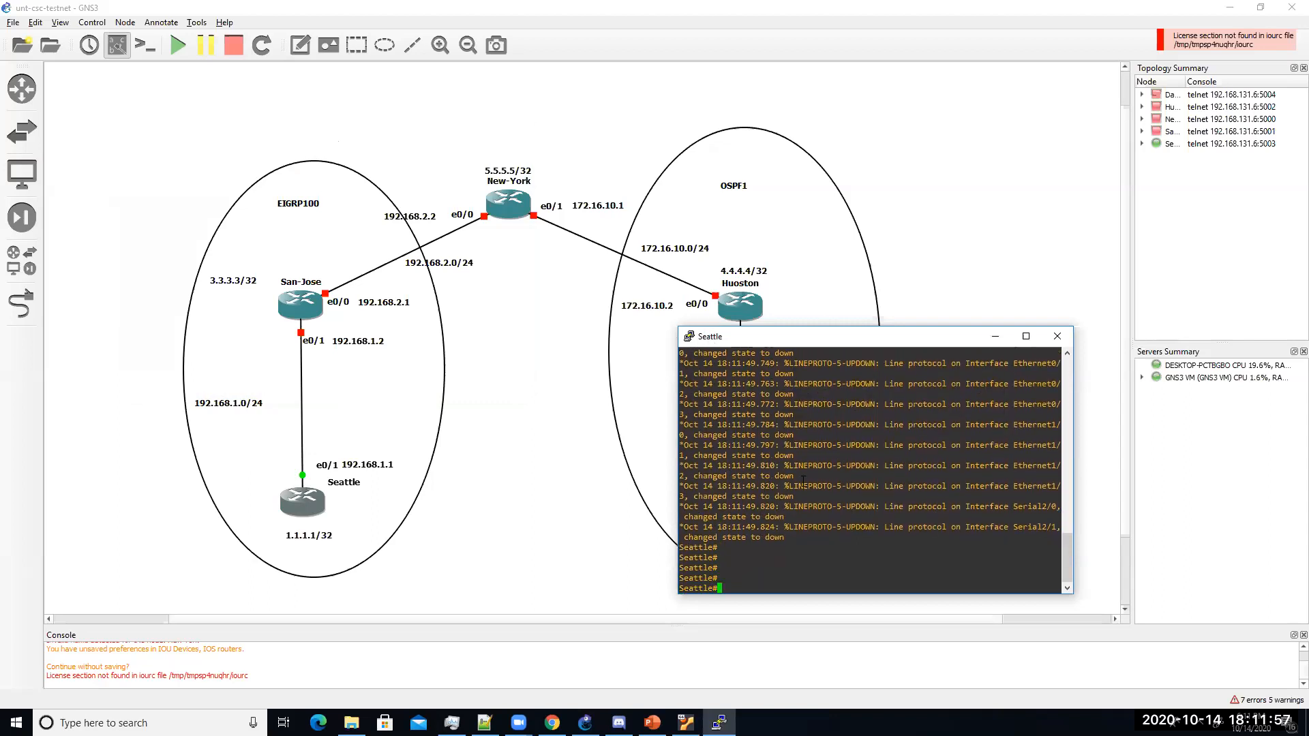
text(show ip int br)
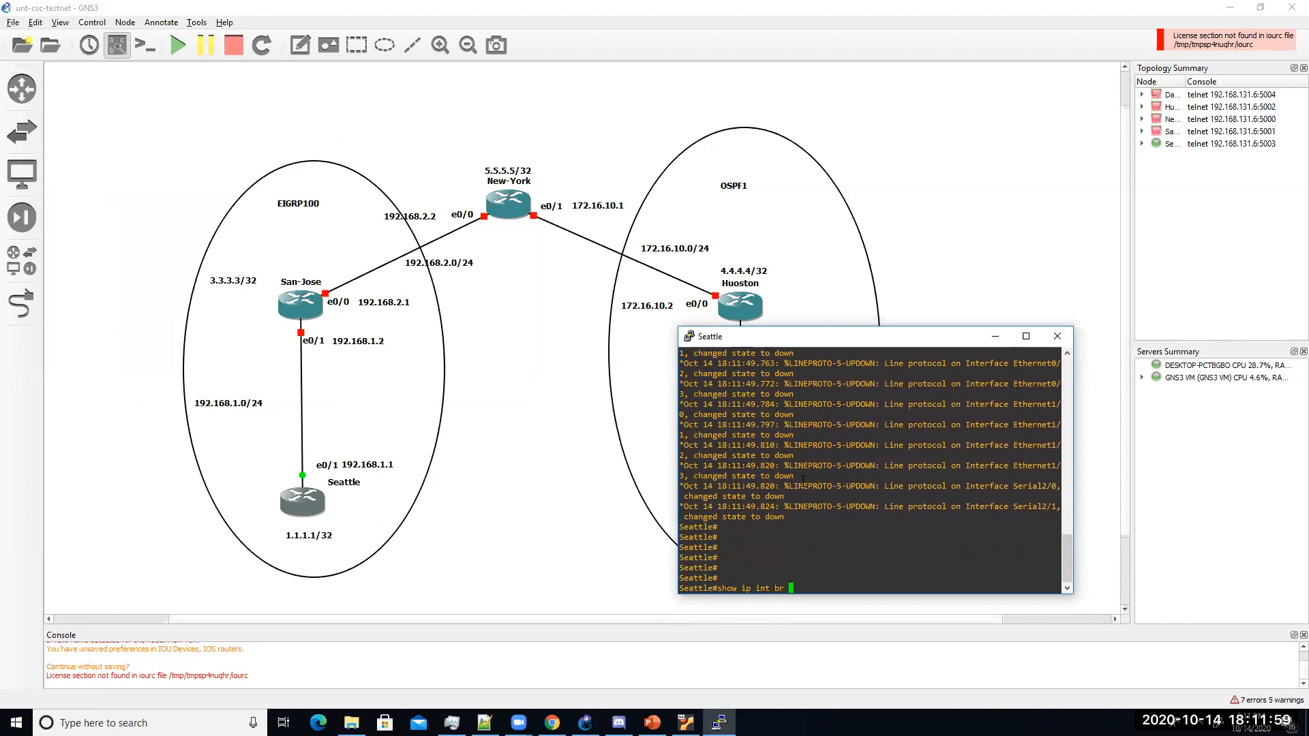
key(Return)
key(Up)
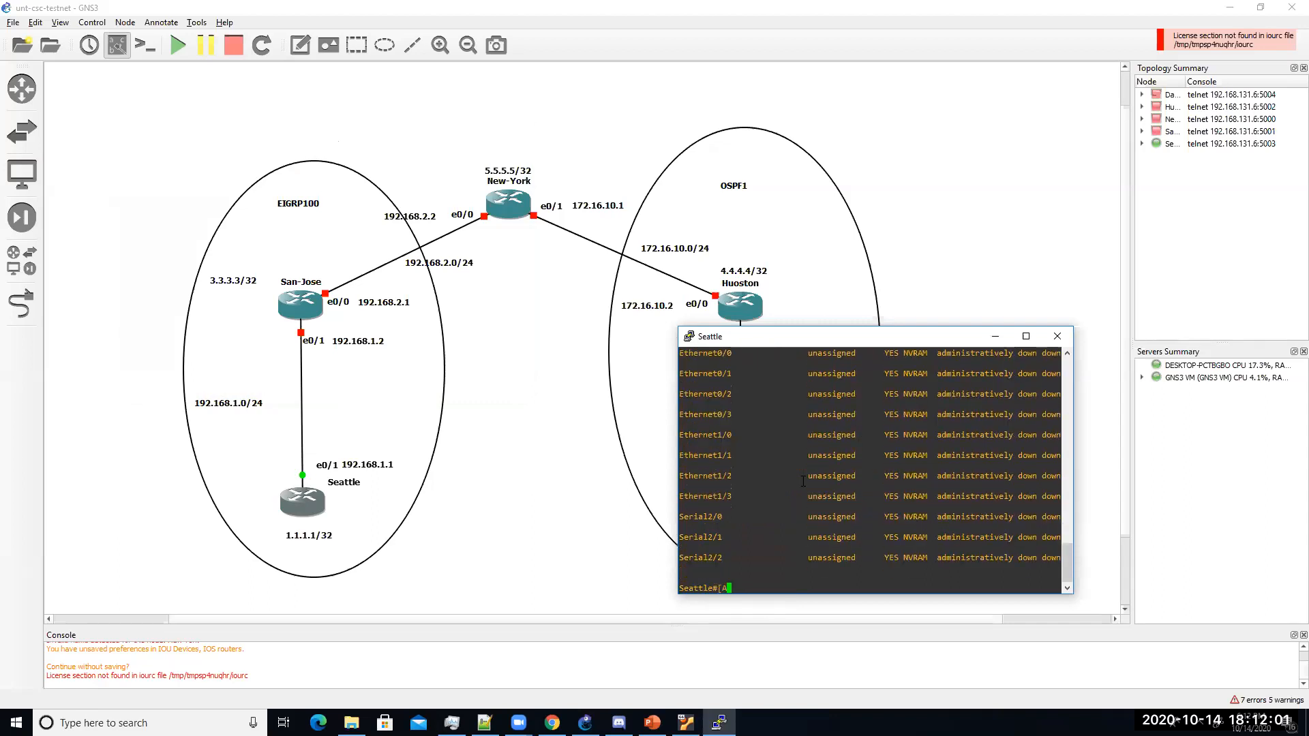
scroll(802, 482, up, 10)
scroll(802, 483, down, 10)
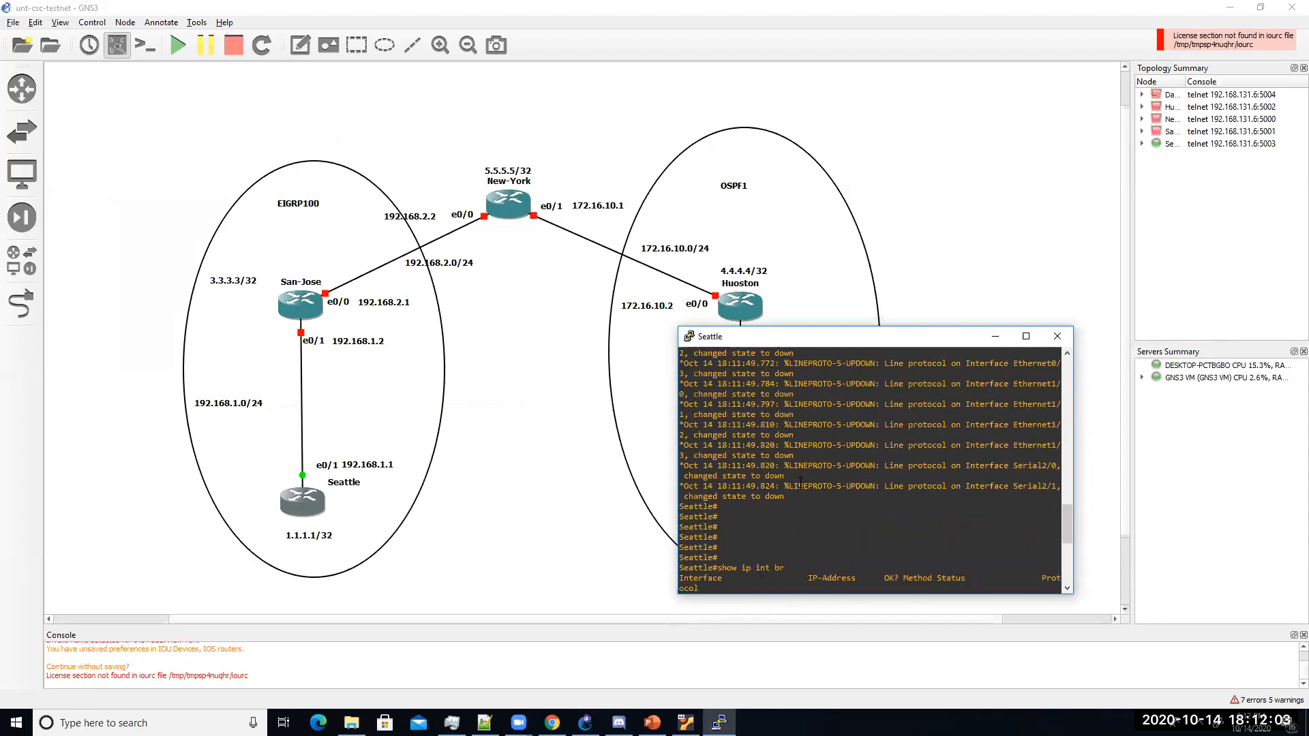
key(BackSpace)
key(BackSpace)
text(show ip int br | exc unas)
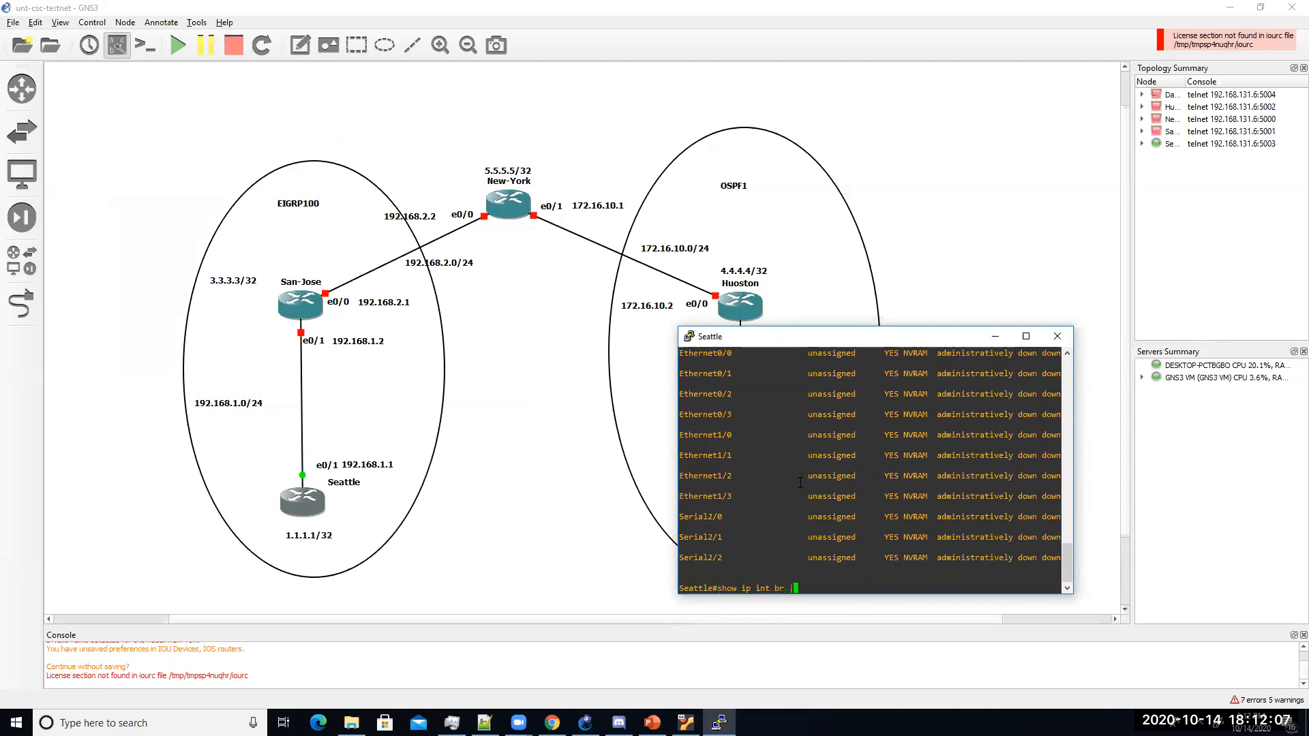
key(Return)
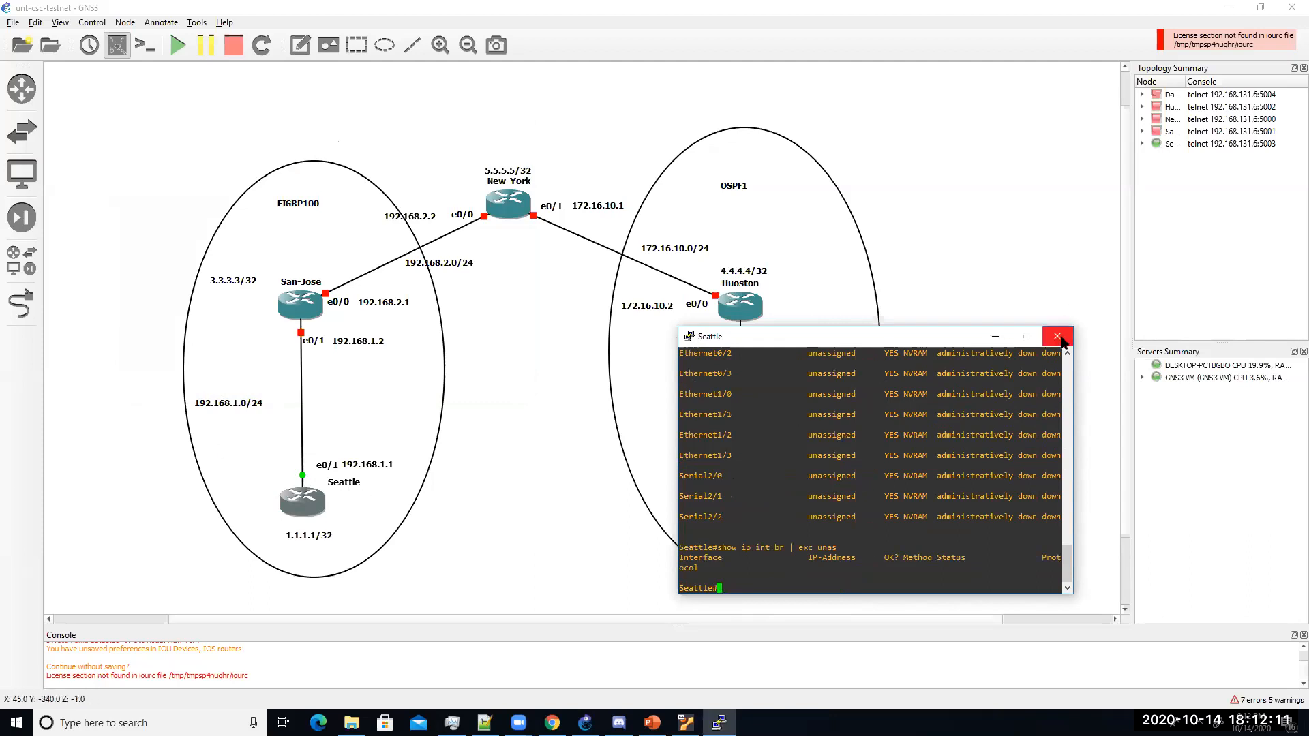
click(181, 46)
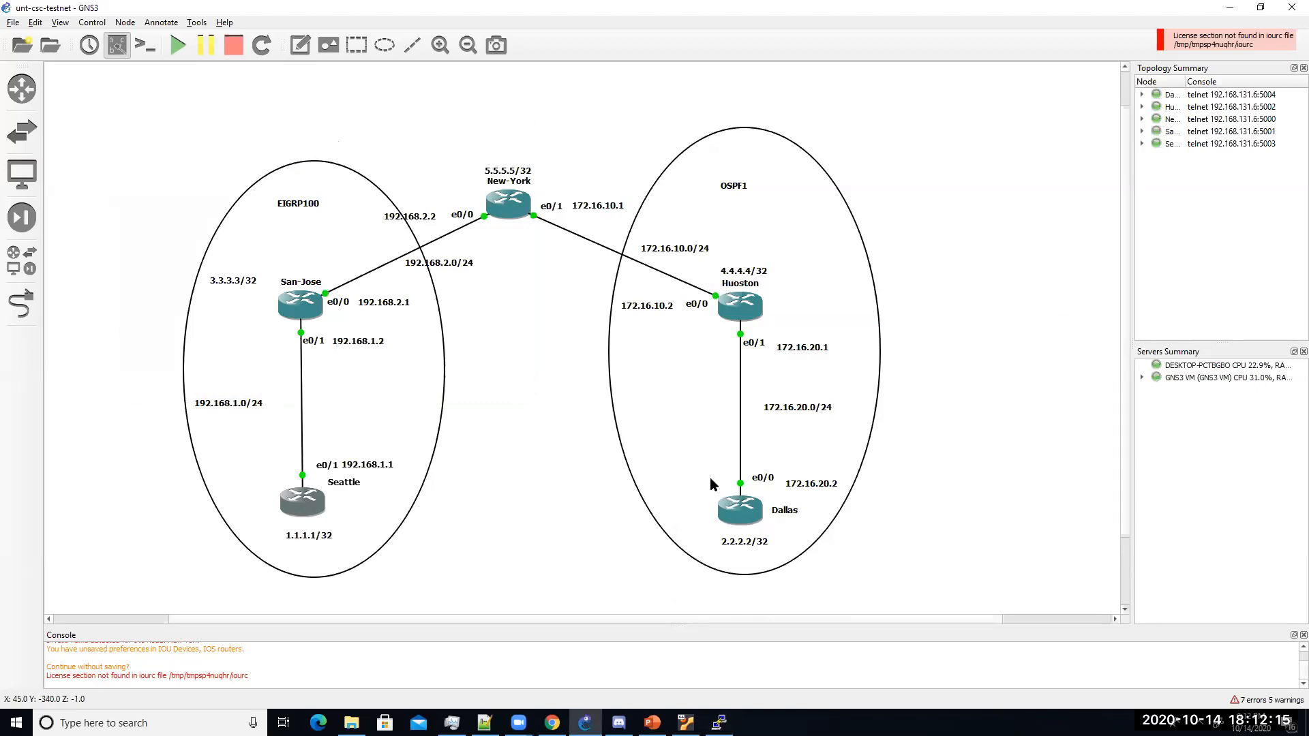
Step: Close the Seattle console and open consoles to all five routers at once
click(719, 723)
click(1055, 337)
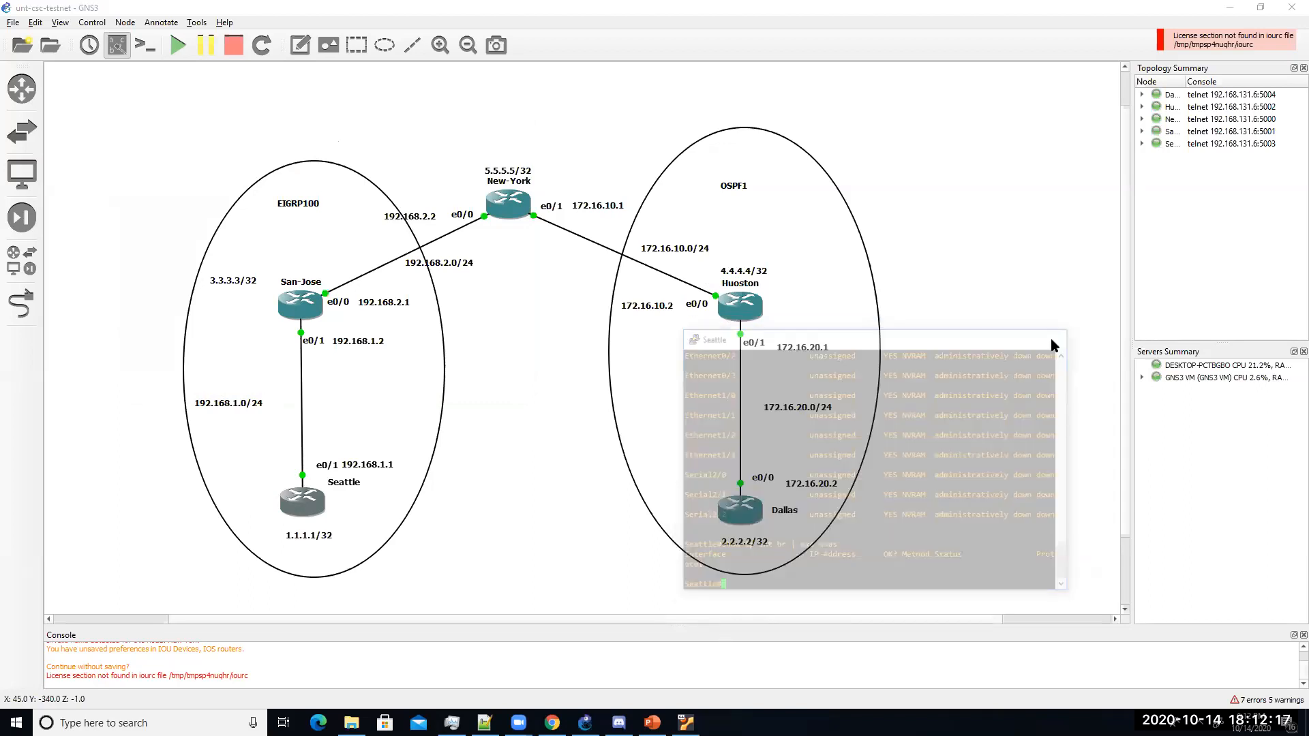
click(145, 47)
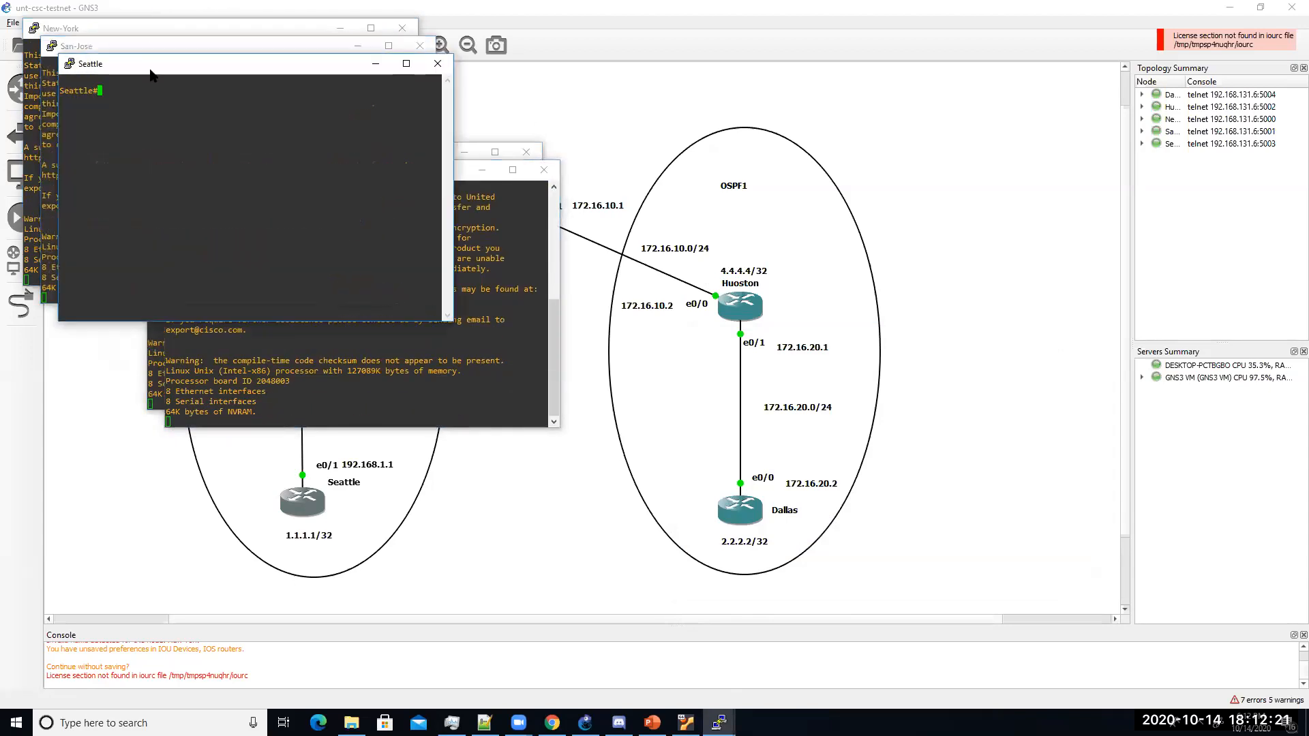
Step: Arrange the San-Jose, Seattle, Huoston and Dallas console windows around the screen
click(205, 50)
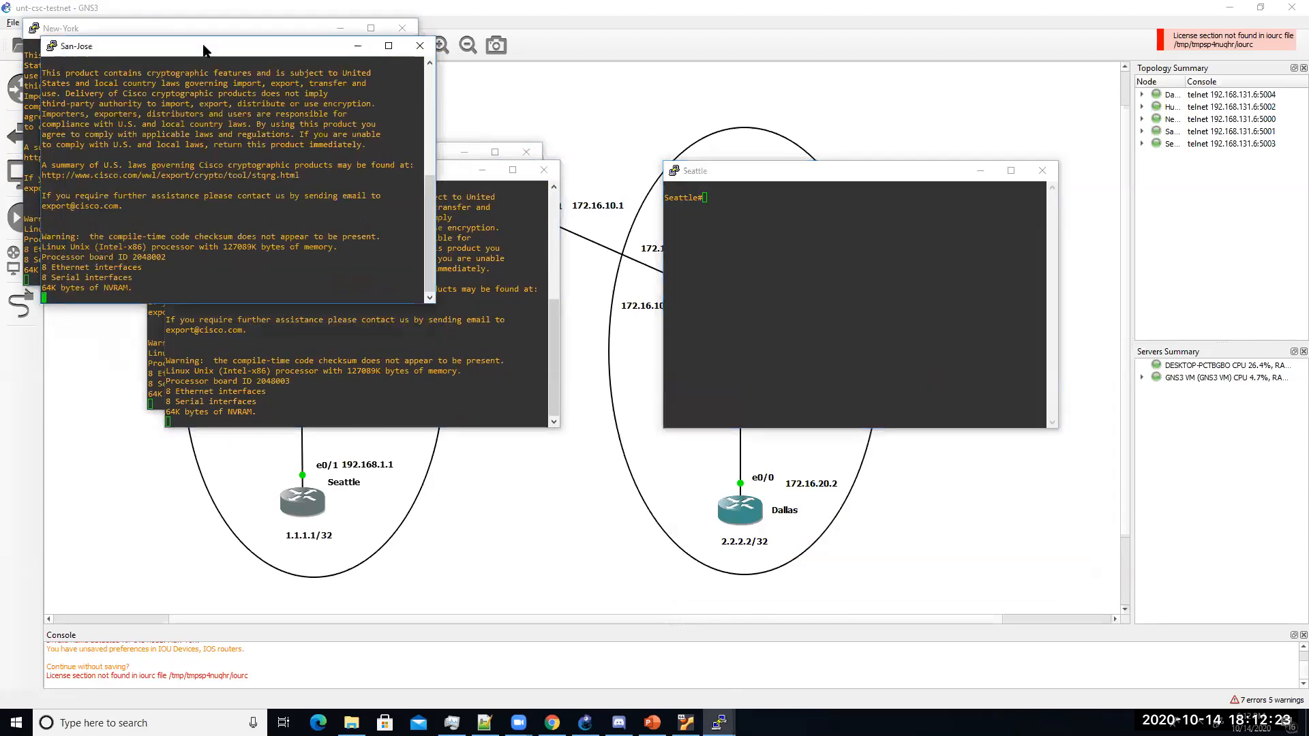
drag(204, 51, 925, 348)
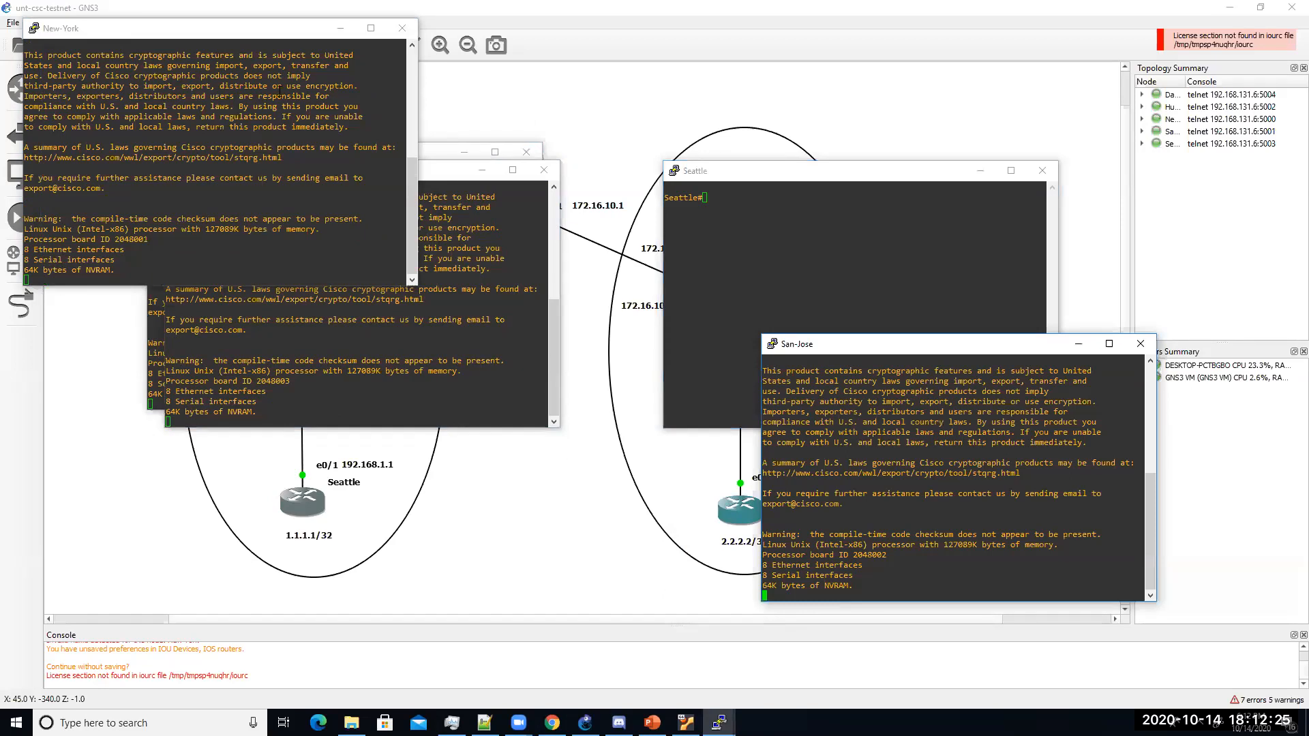
click(737, 170)
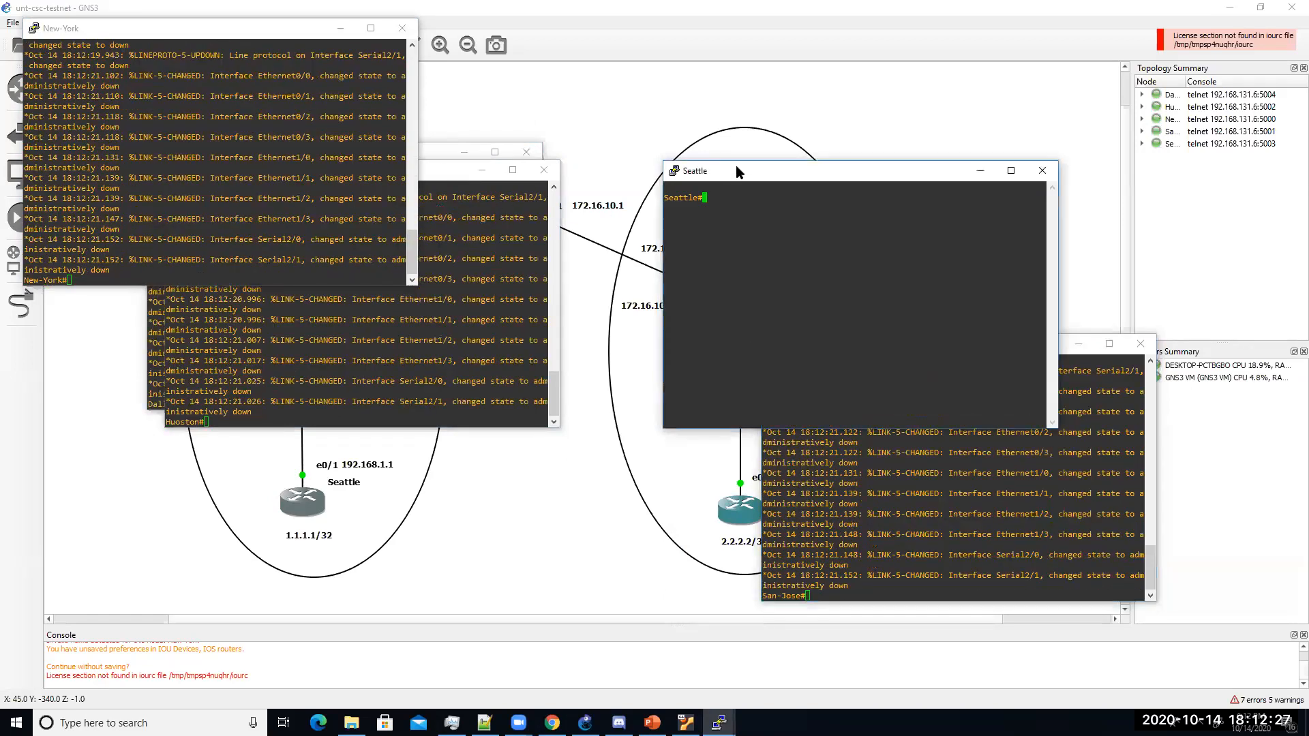
drag(737, 171, 786, 141)
drag(446, 170, 439, 282)
click(435, 157)
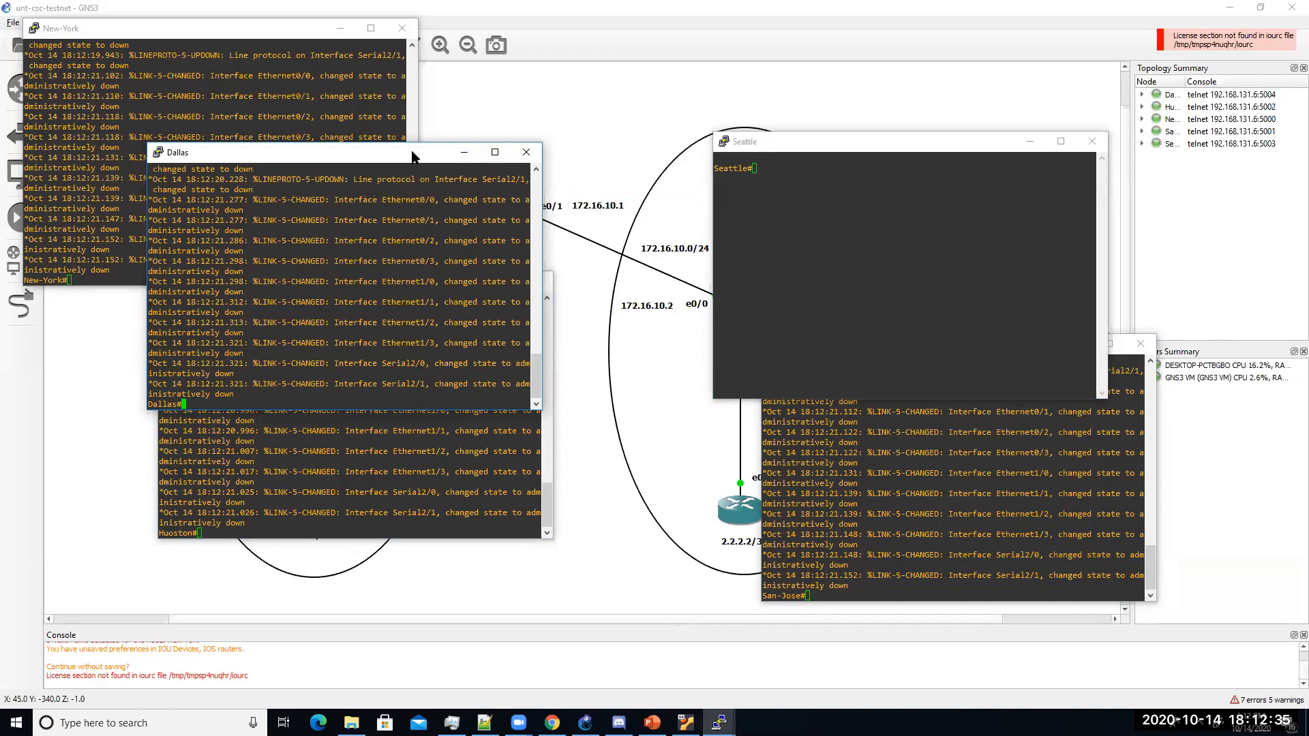
drag(435, 154, 739, 78)
click(976, 146)
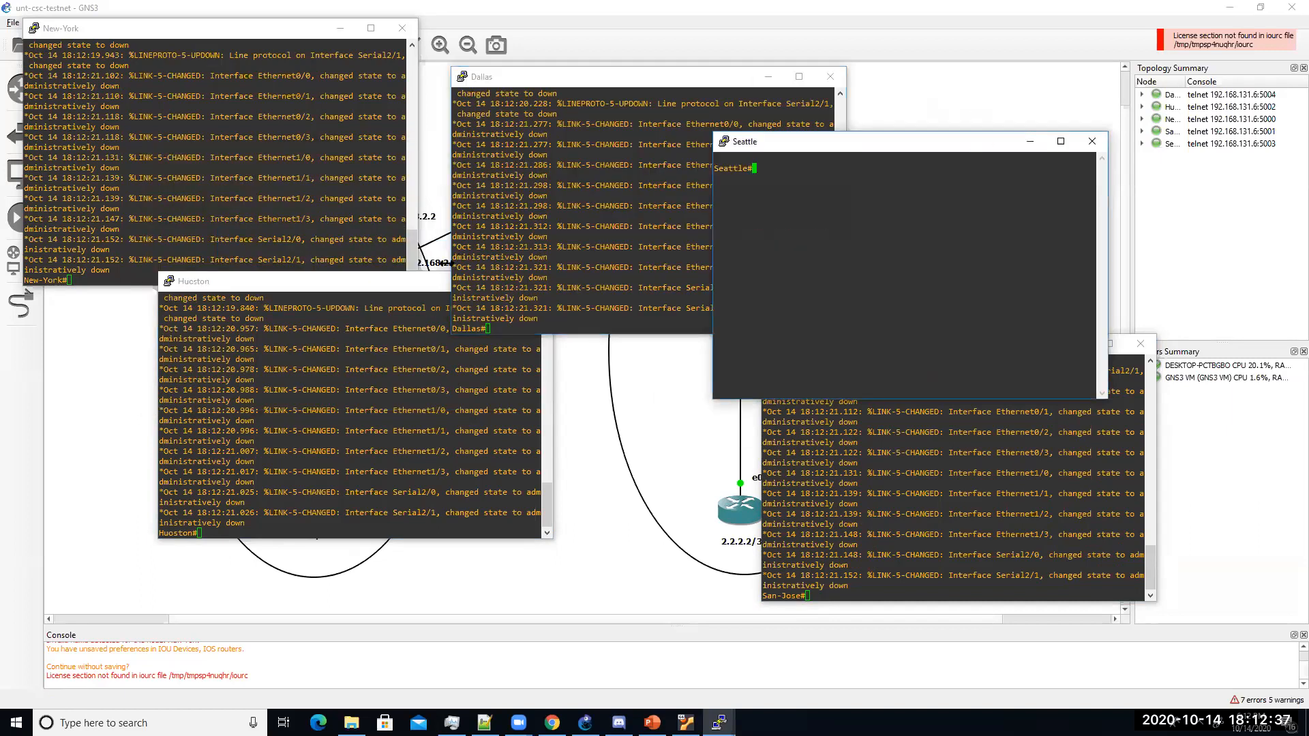
click(411, 283)
drag(410, 287, 319, 343)
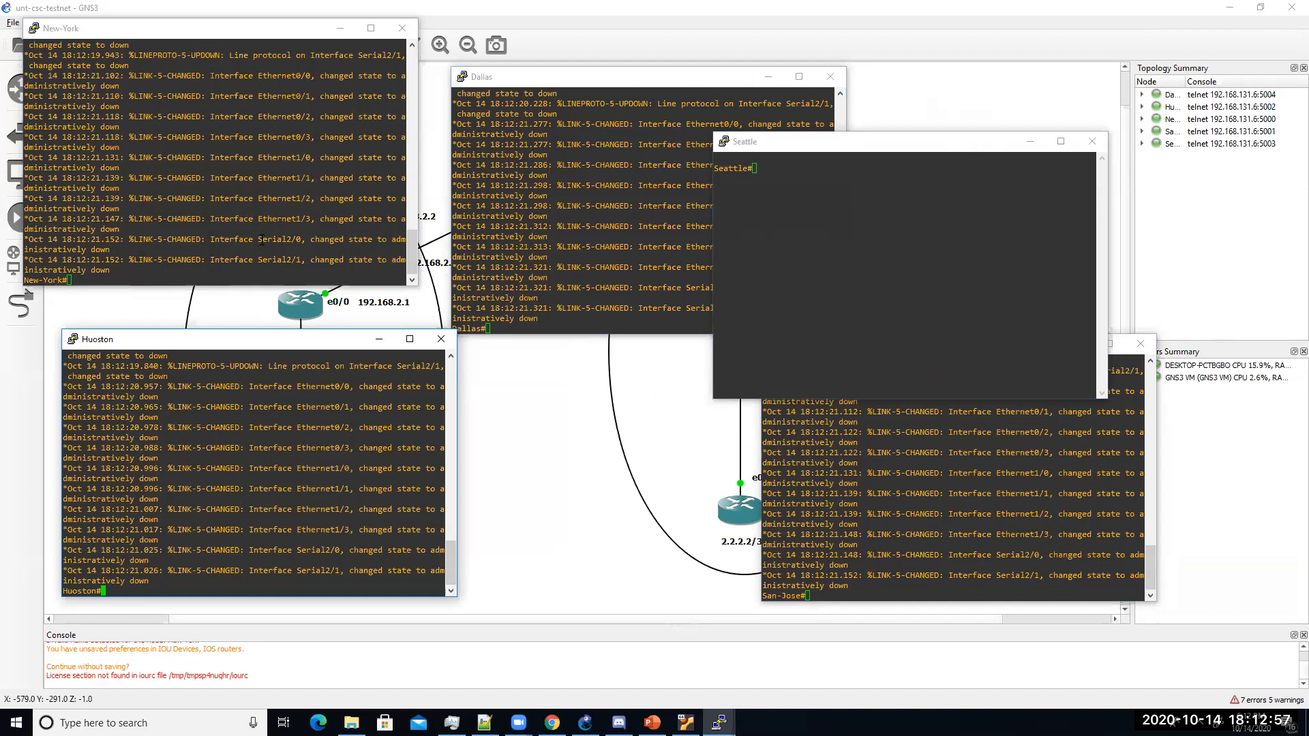
drag(731, 71, 1139, 36)
Step: Minimize the New-York, Huoston and San-Jose consoles, keeping Seattle and Dallas visible
click(814, 146)
drag(815, 146, 757, 148)
click(279, 34)
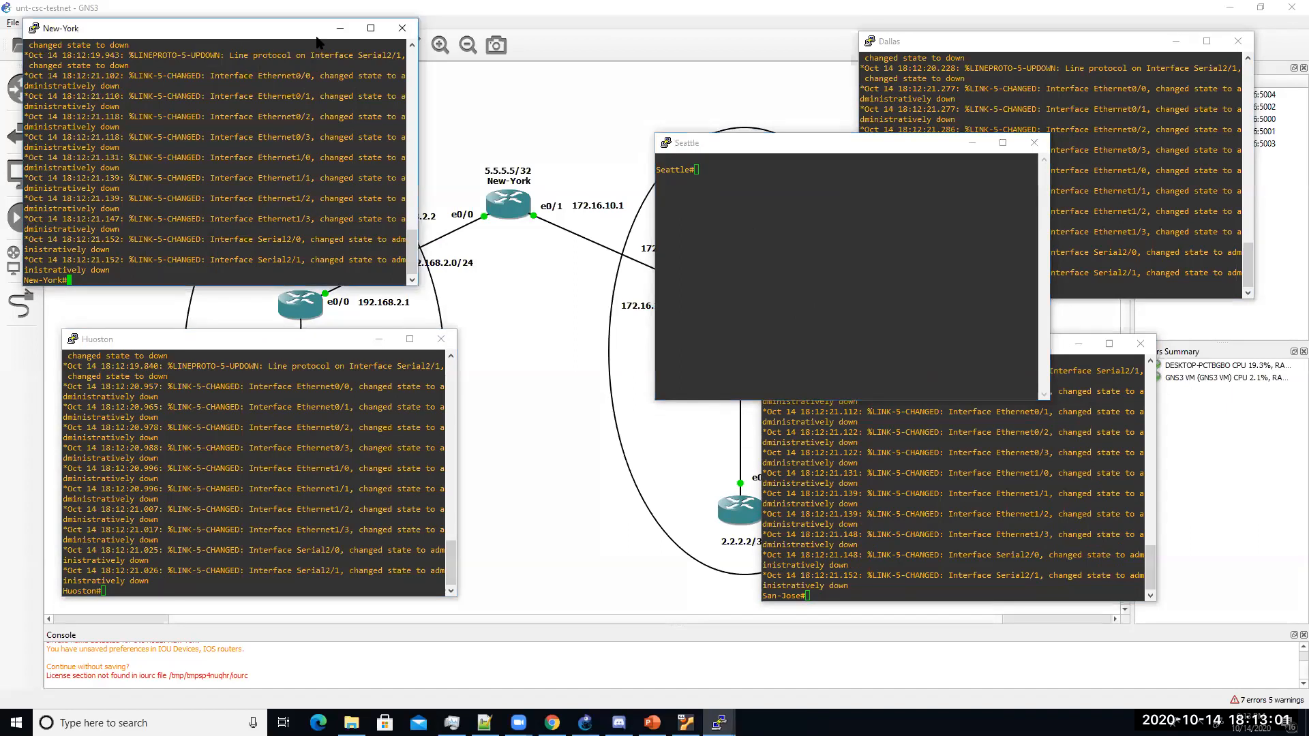
drag(310, 42, 300, 87)
click(330, 73)
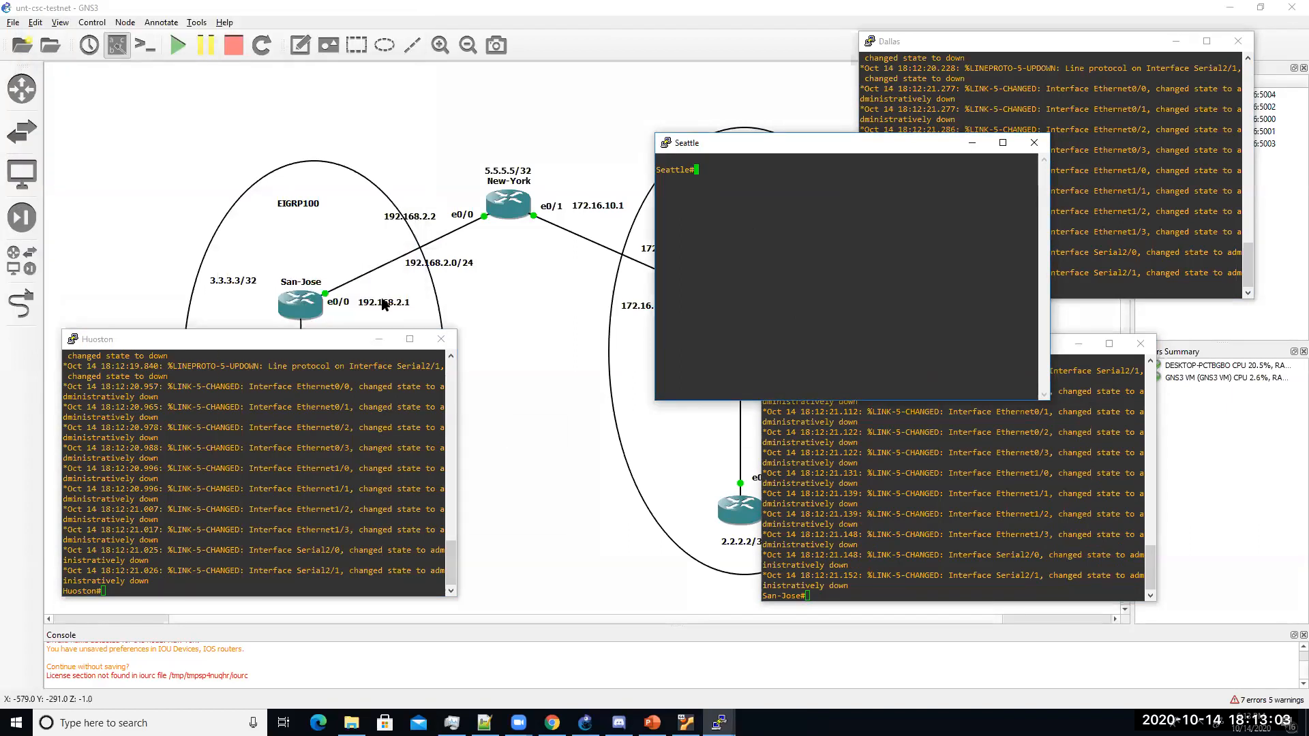
click(379, 338)
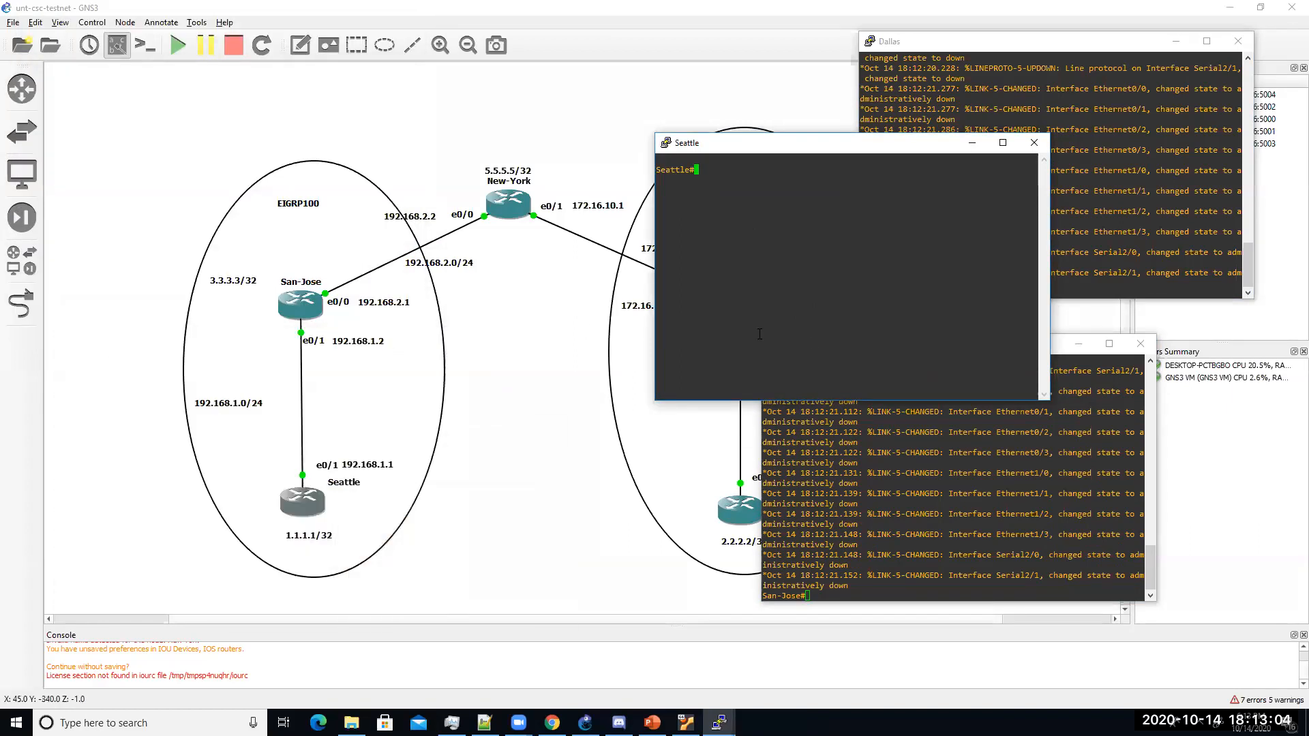
click(1060, 352)
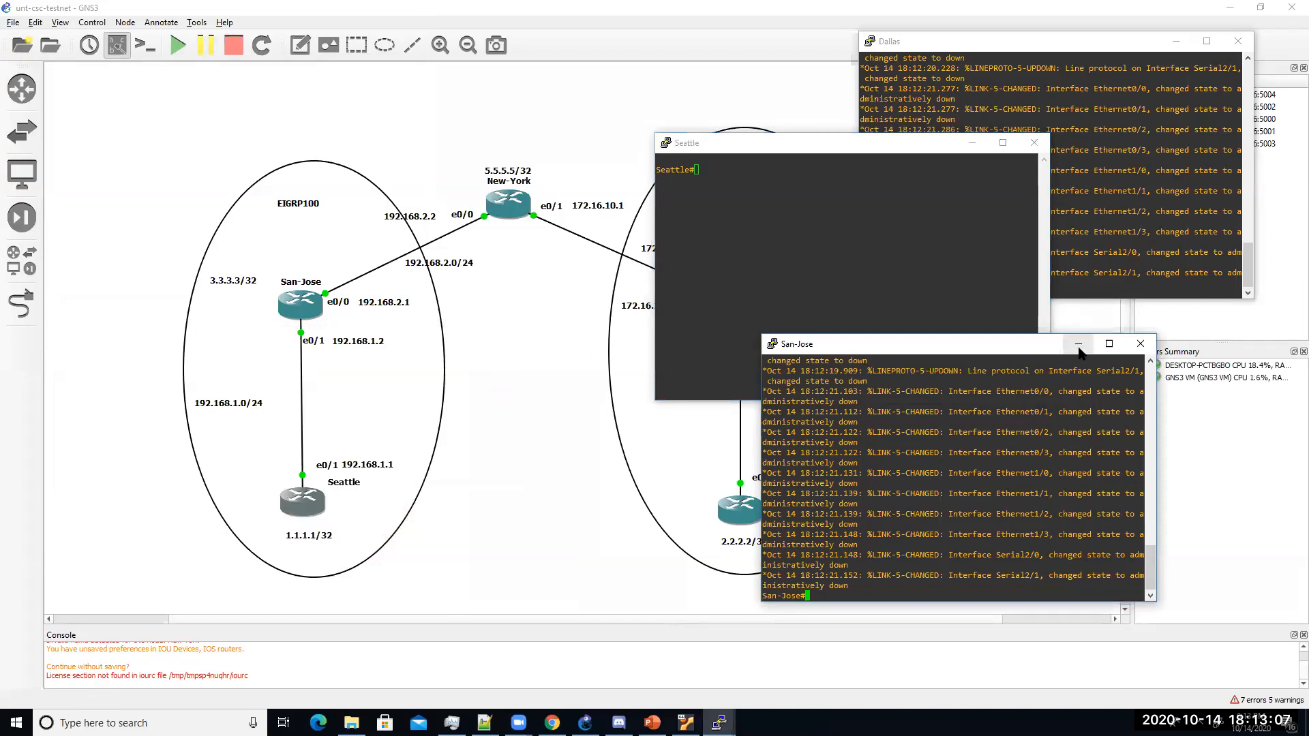
click(1078, 347)
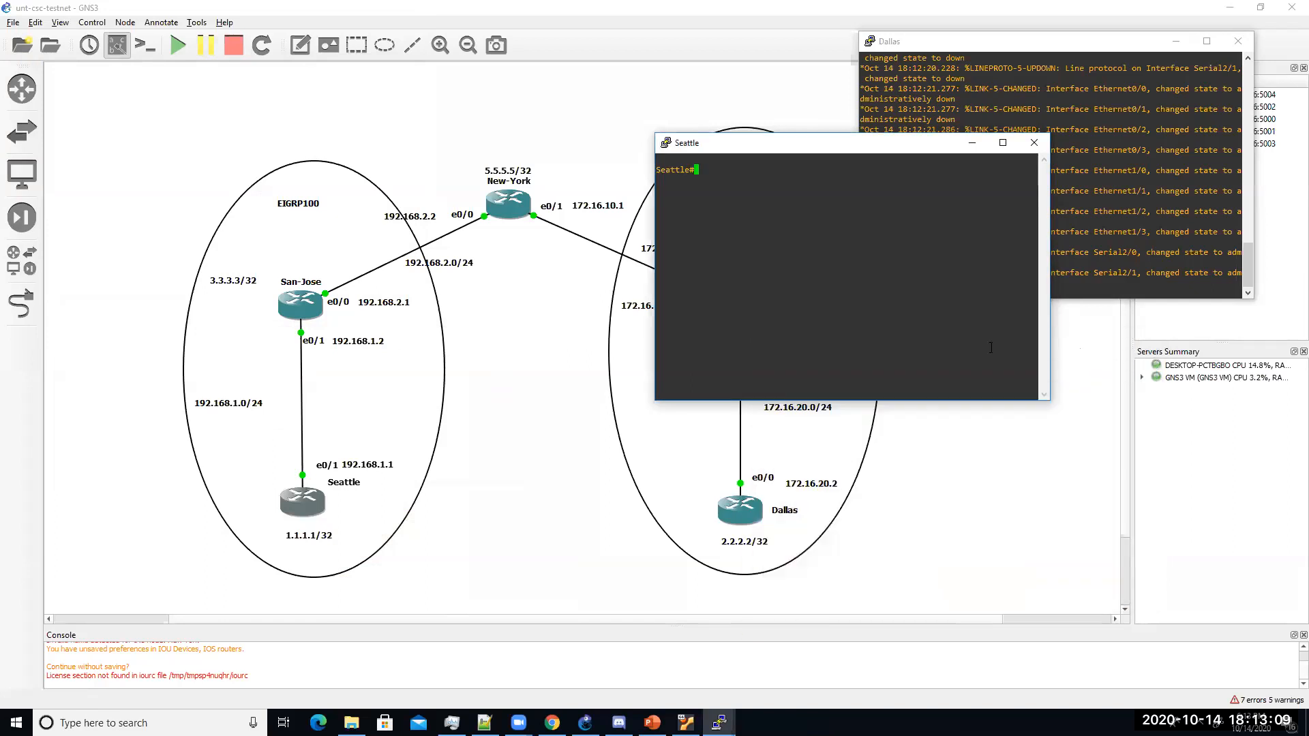
Step: Enter global configuration mode on Seattle with config t
drag(788, 142, 650, 335)
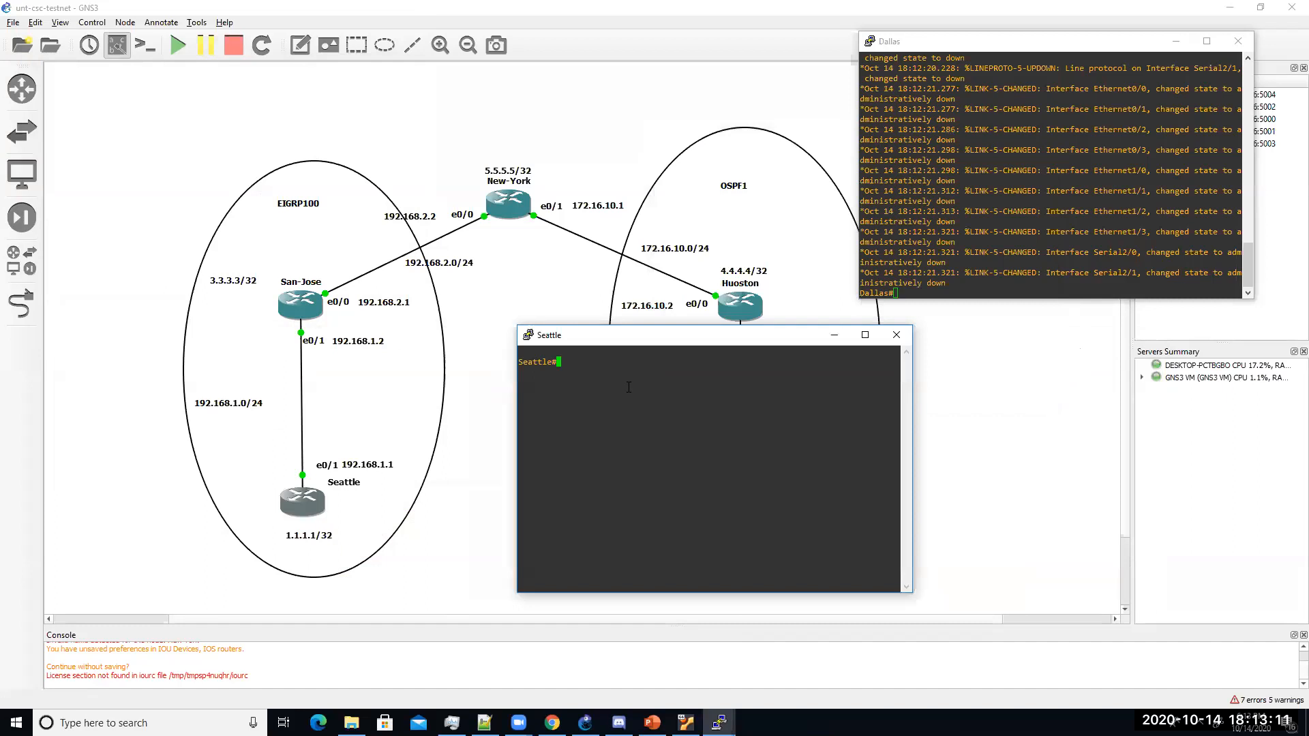
text(config t)
key(Return)
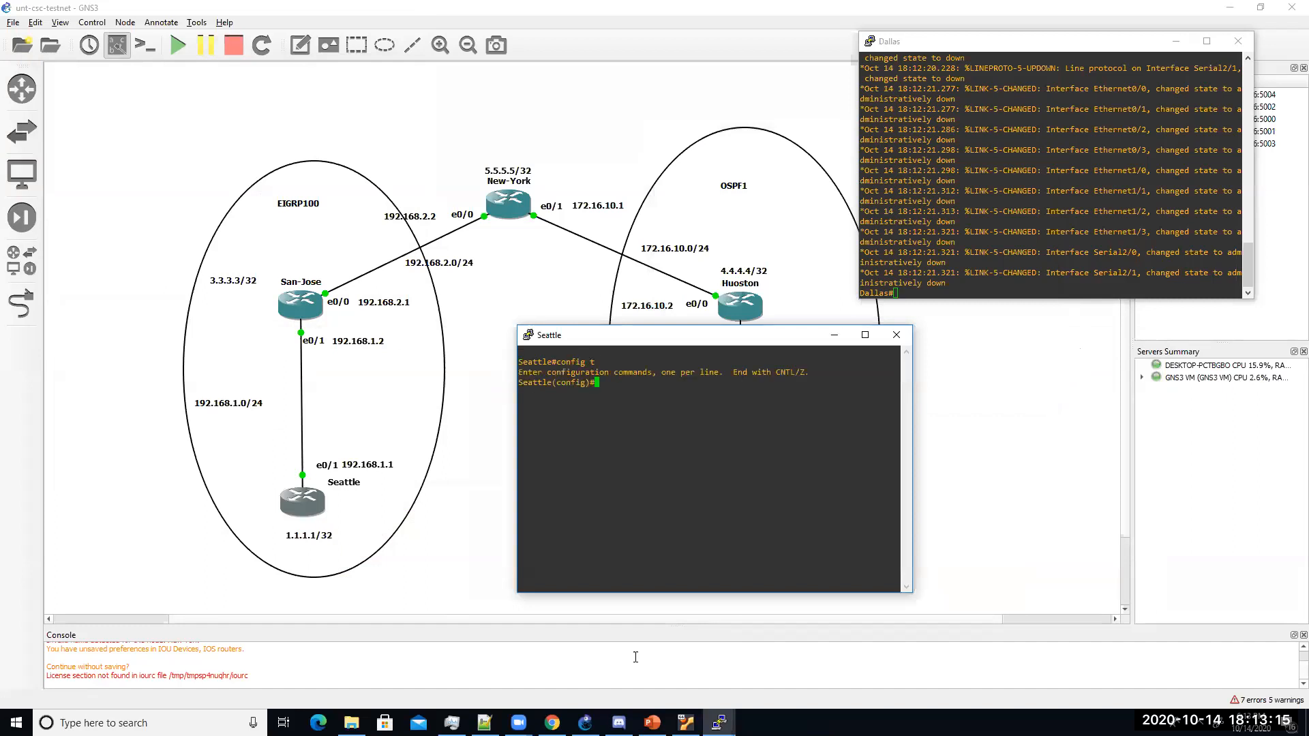
Step: Switch to PowerPoint and display slide 15, Router Configuration
click(653, 723)
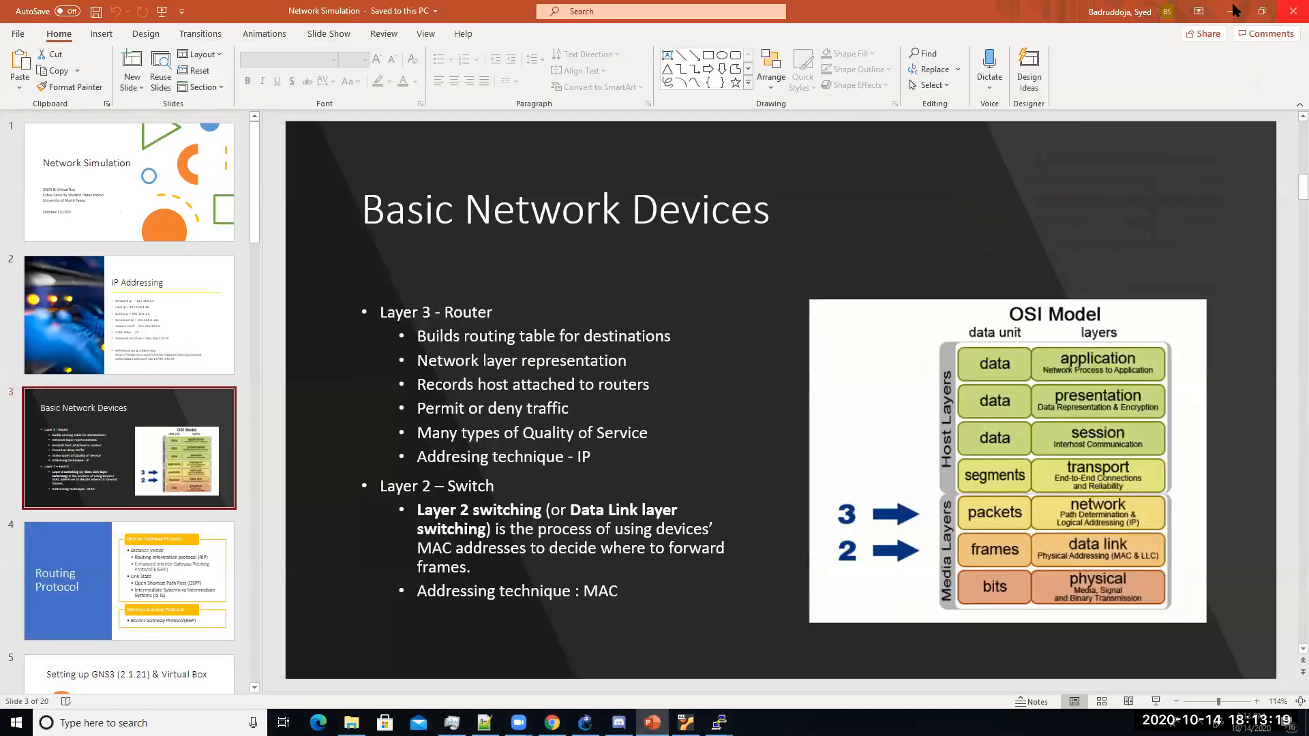
scroll(116, 473, down, 5)
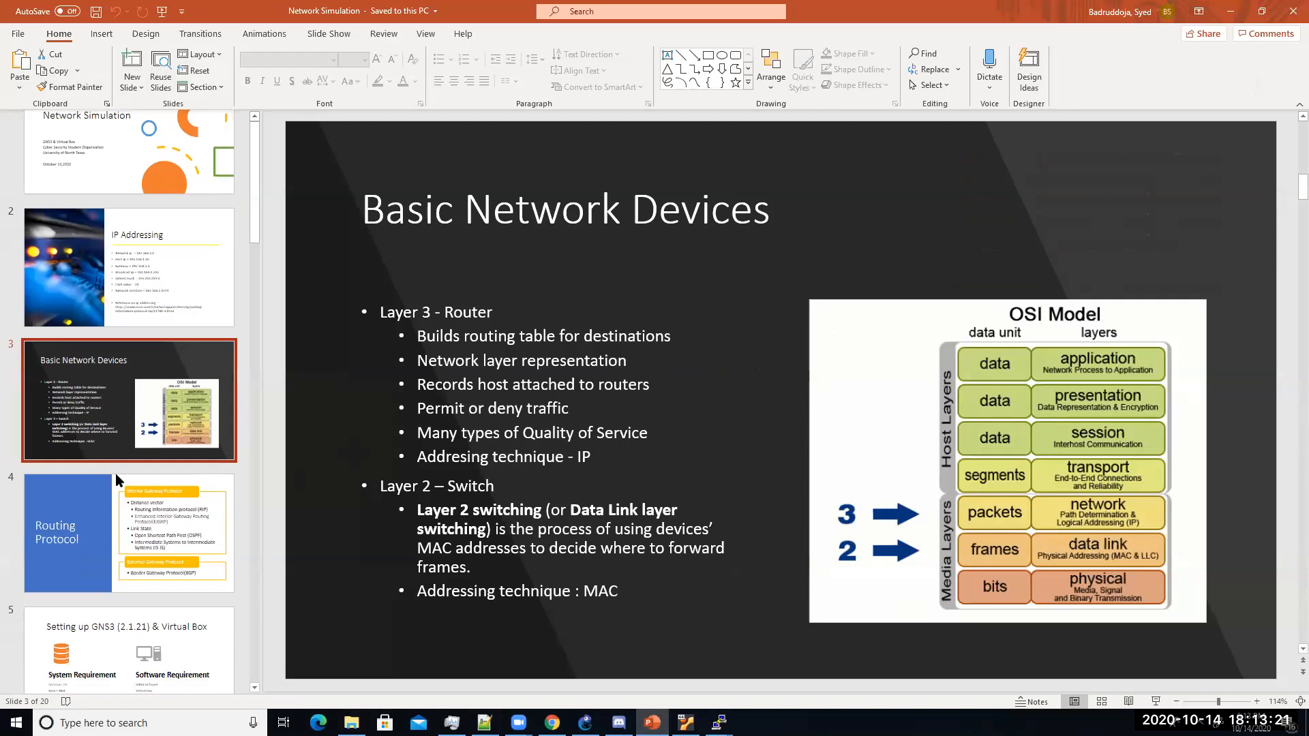
scroll(116, 473, down, 12)
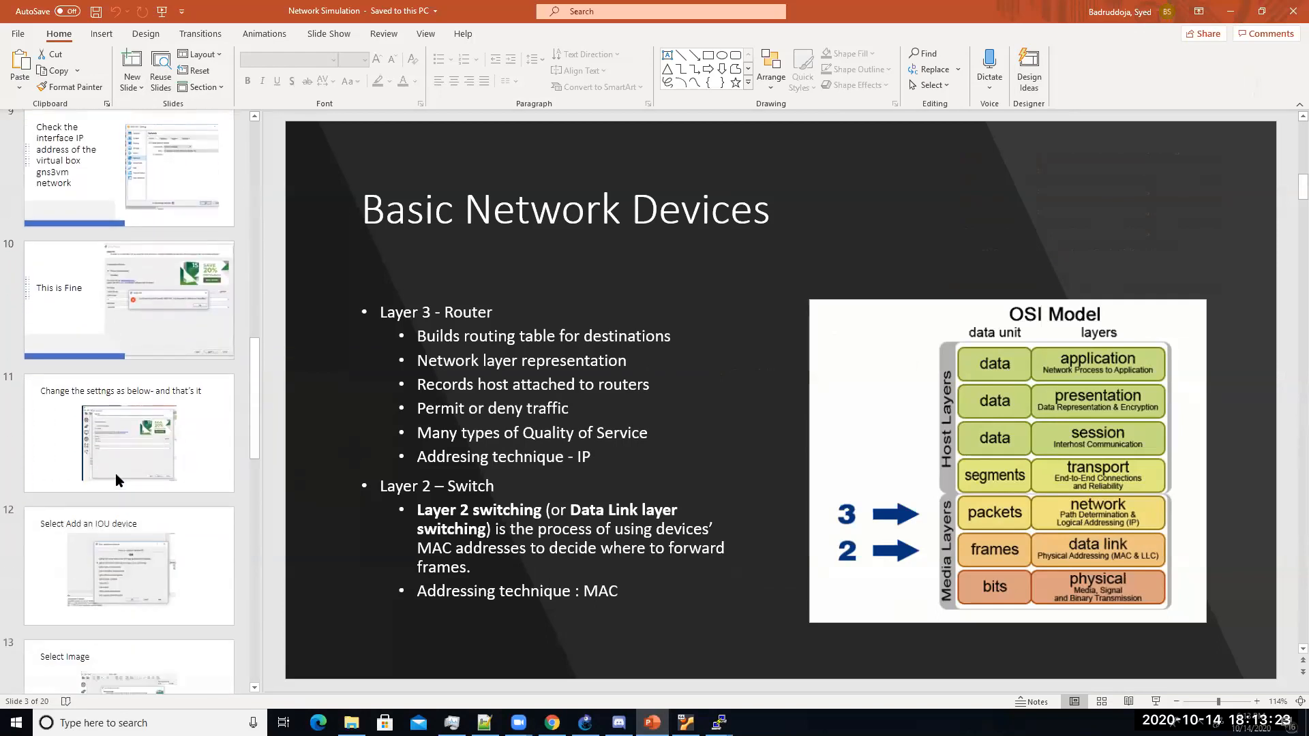
click(116, 480)
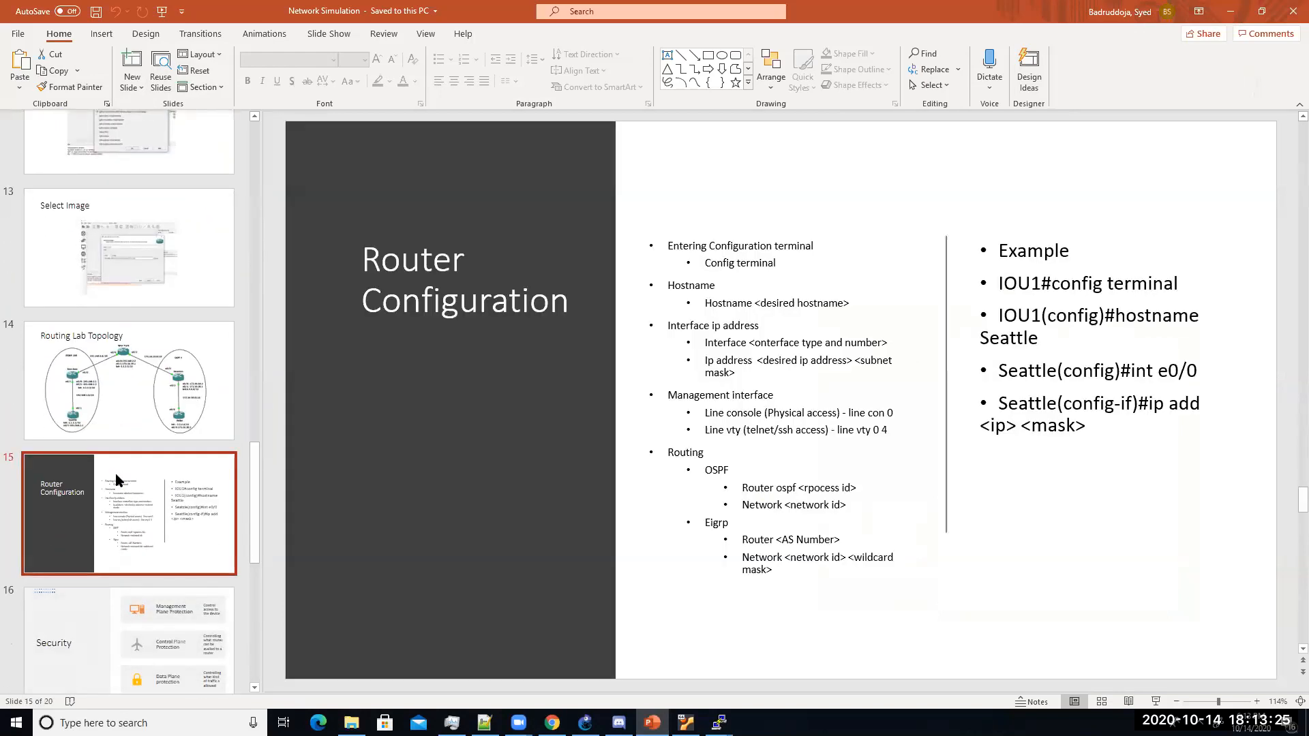
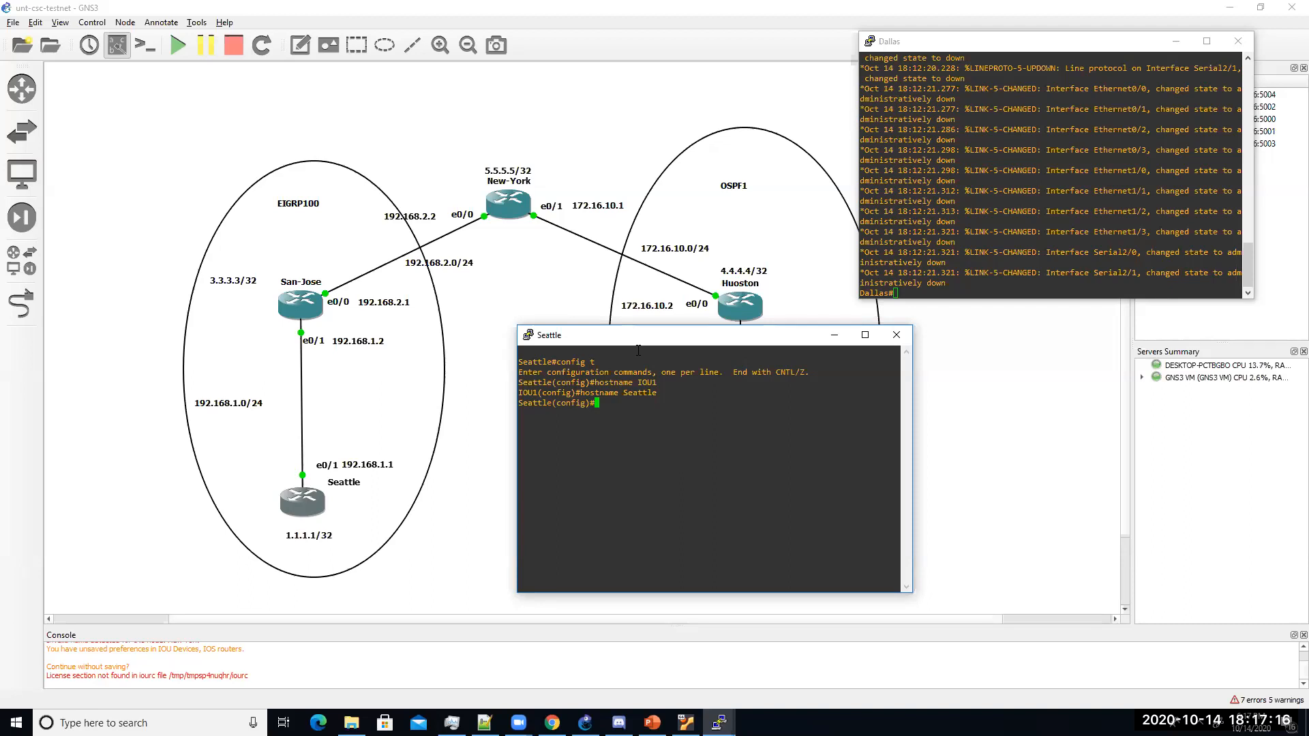
Step: Give Seattle's e0/1 address 192.168.1.1 255.255.255.0, a description to Sanjose e0/1, and enable it
key(Return)
key(Return)
key(Return)
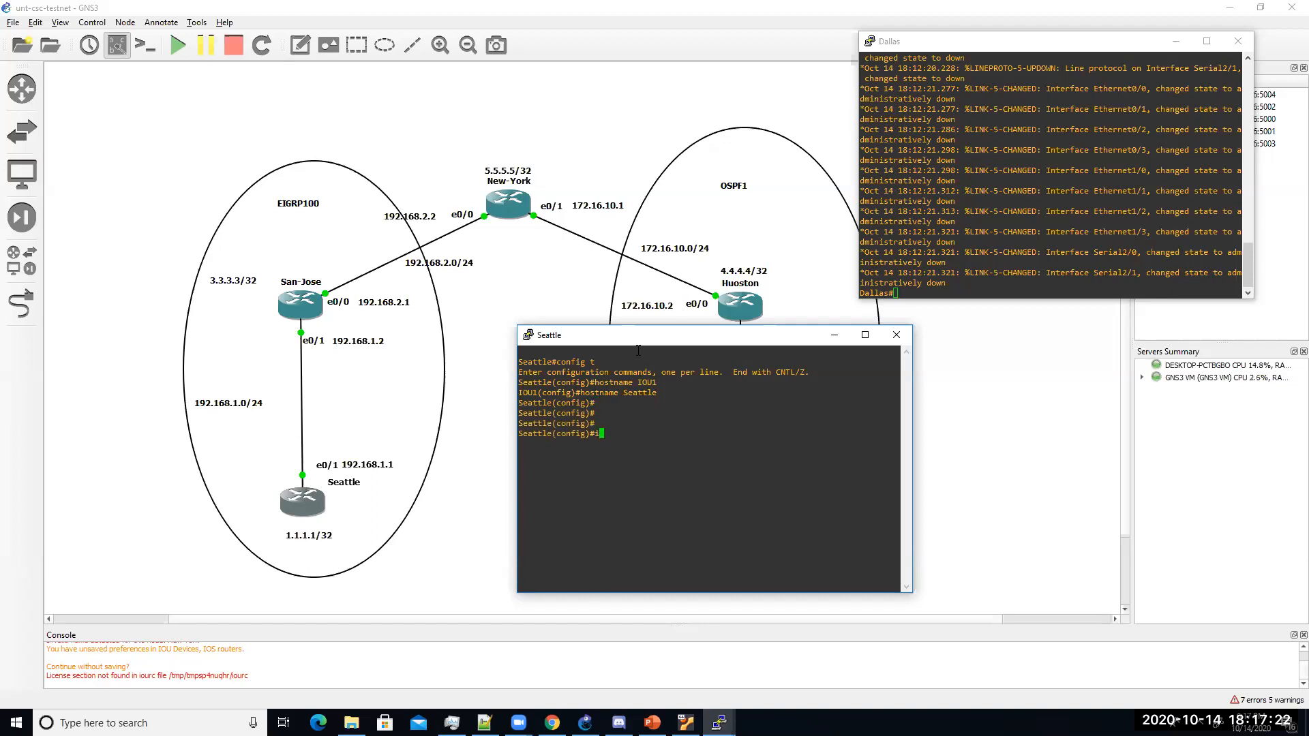
text(interface e0/1)
key(Return)
text(ip add 192.168)
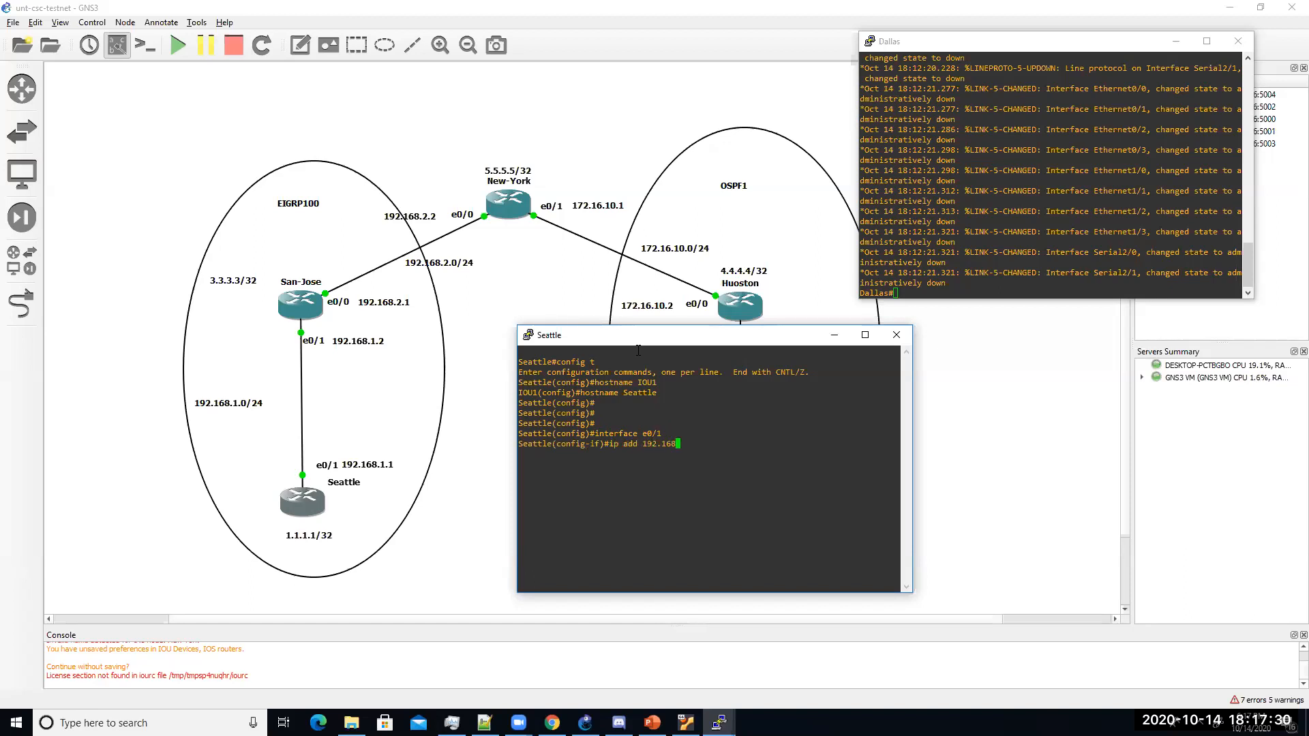
text(.1.1 255.255.255.0)
key(Return)
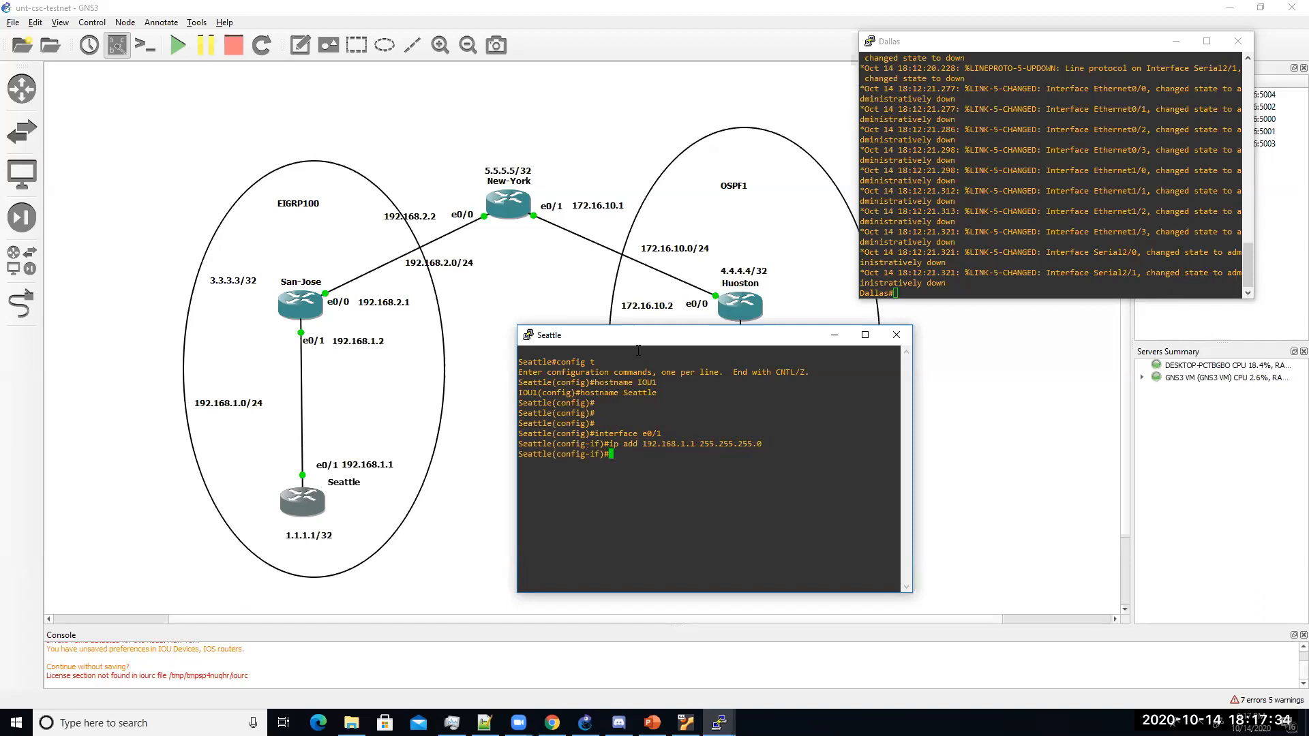
text(description conencted to Sanjose )
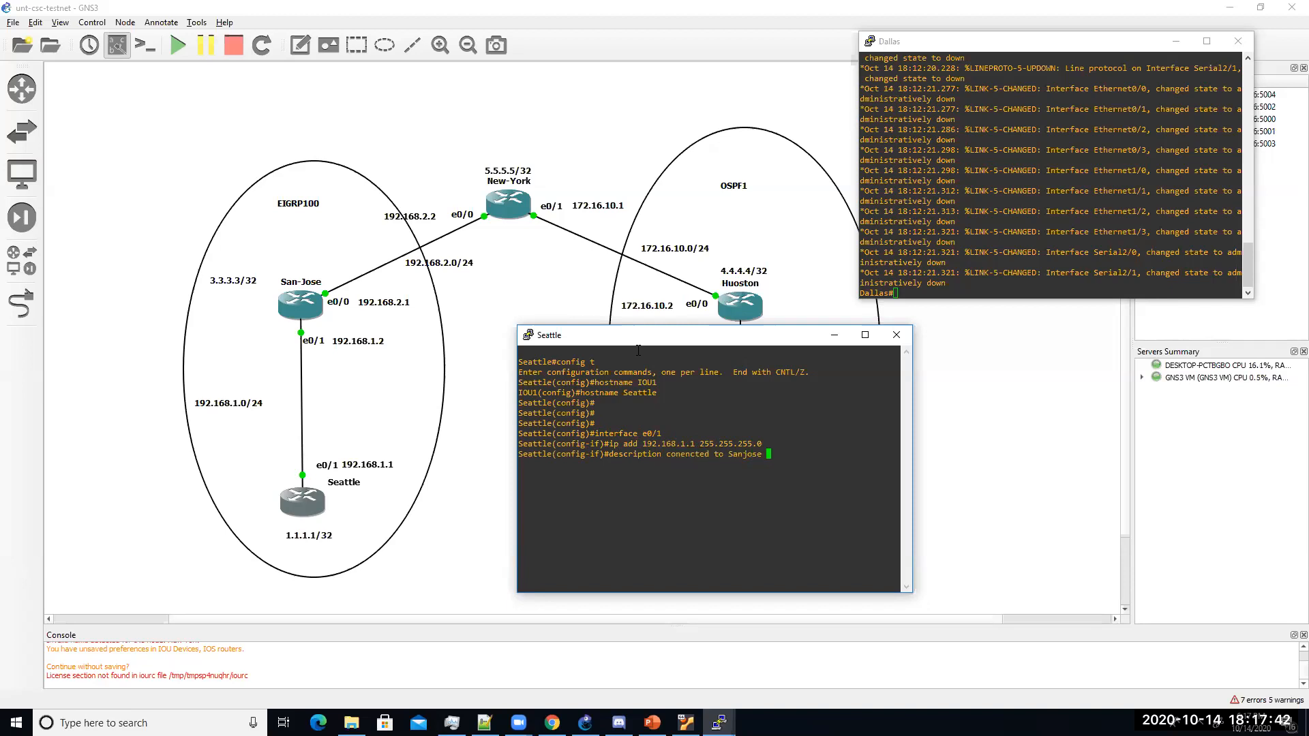
text(e0/1)
key(Return)
text(no shu7)
key(BackSpace)
text(tdown)
key(Return)
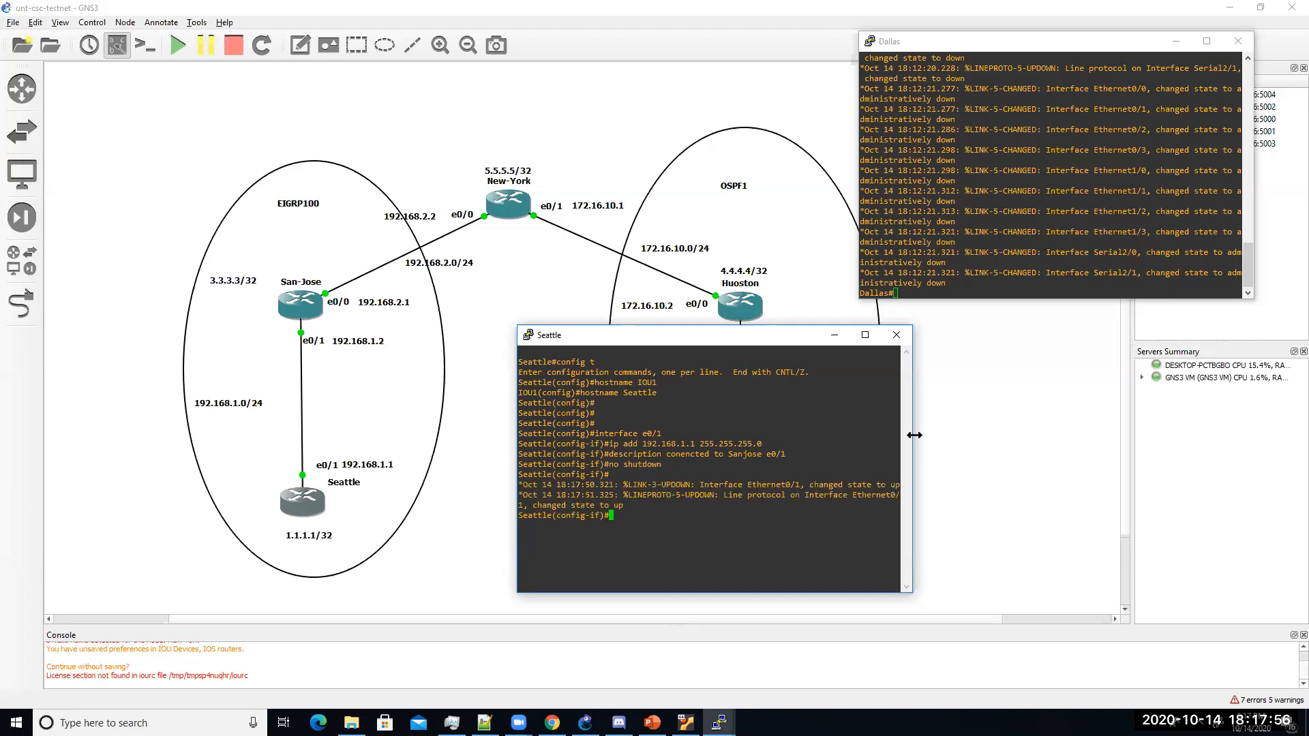
Step: Widen and reposition the Seattle console, then set its PuTTY font size to 12
drag(915, 435, 1156, 435)
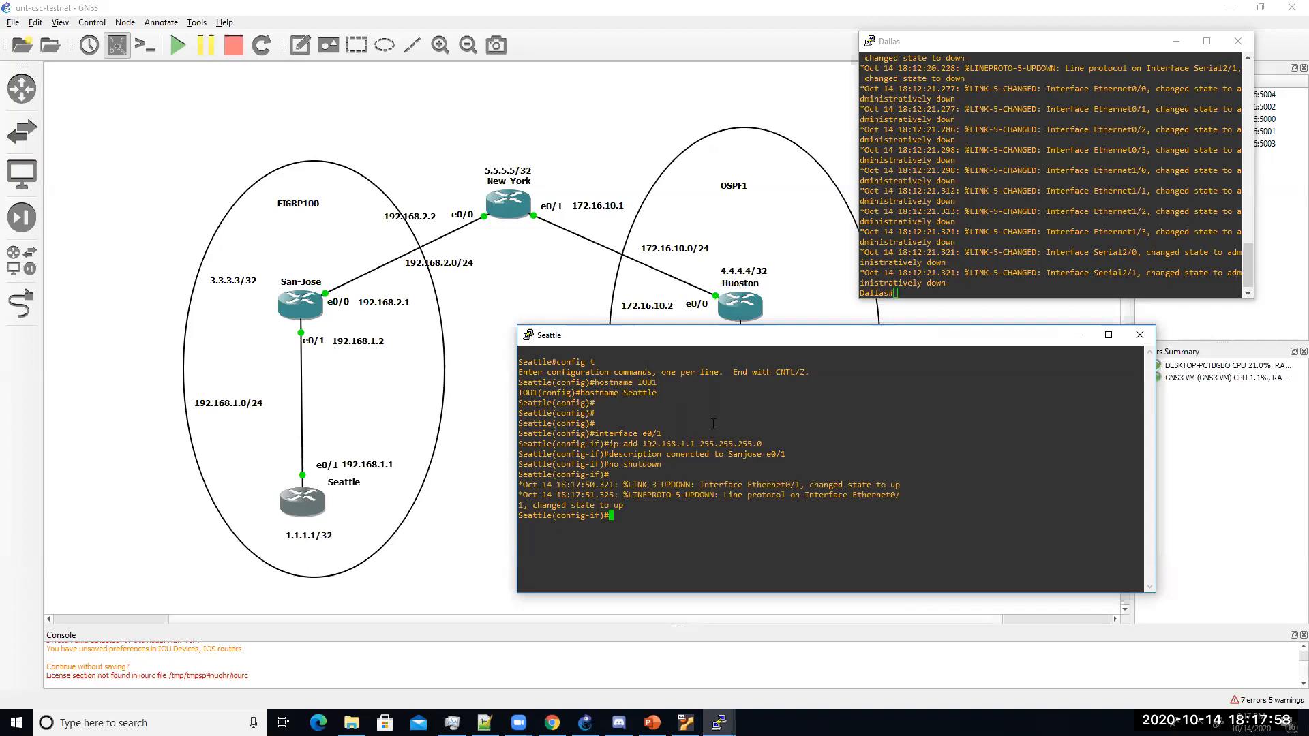
drag(687, 336, 676, 300)
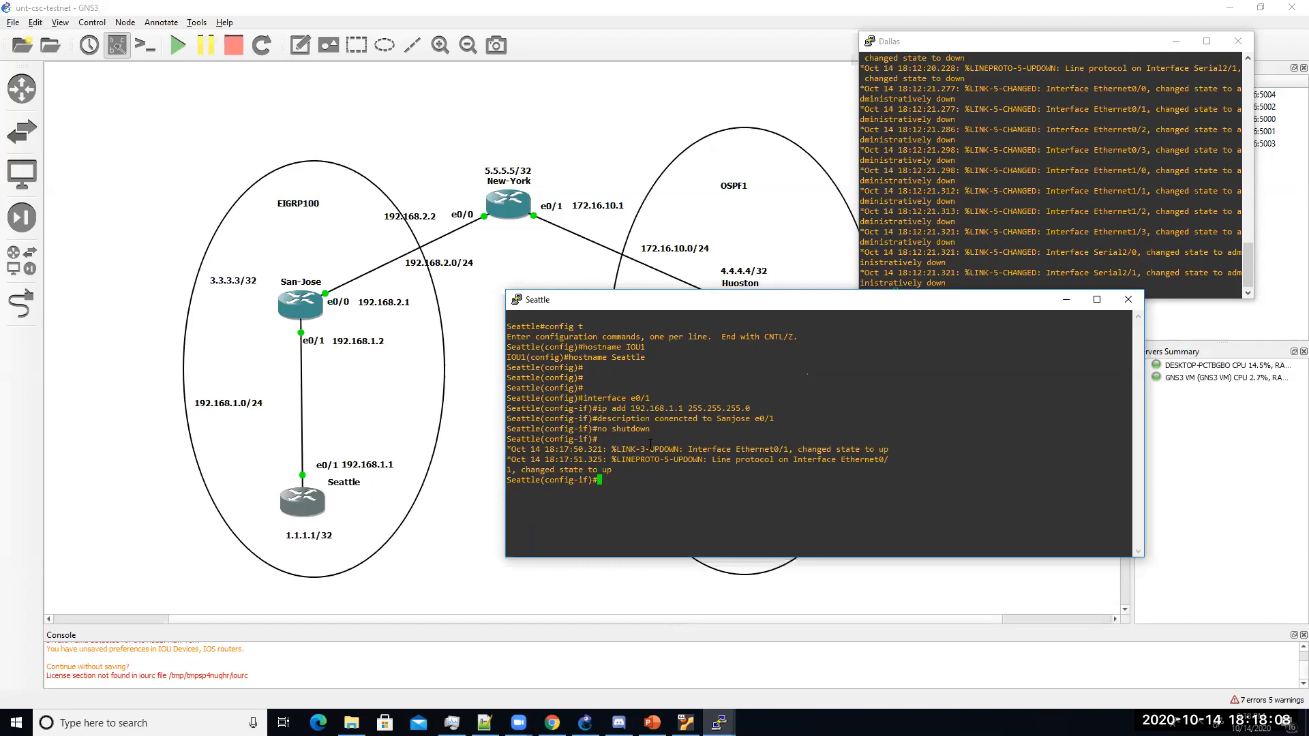
right_click(557, 304)
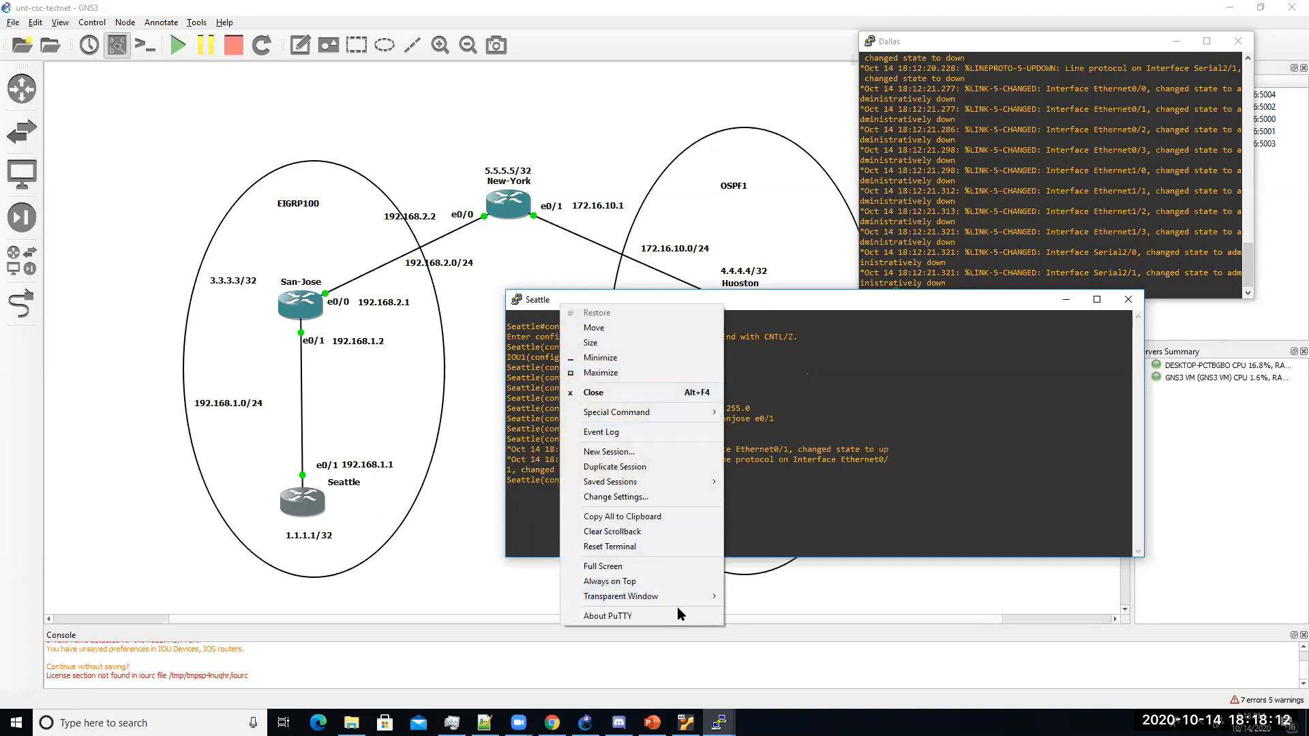
click(616, 497)
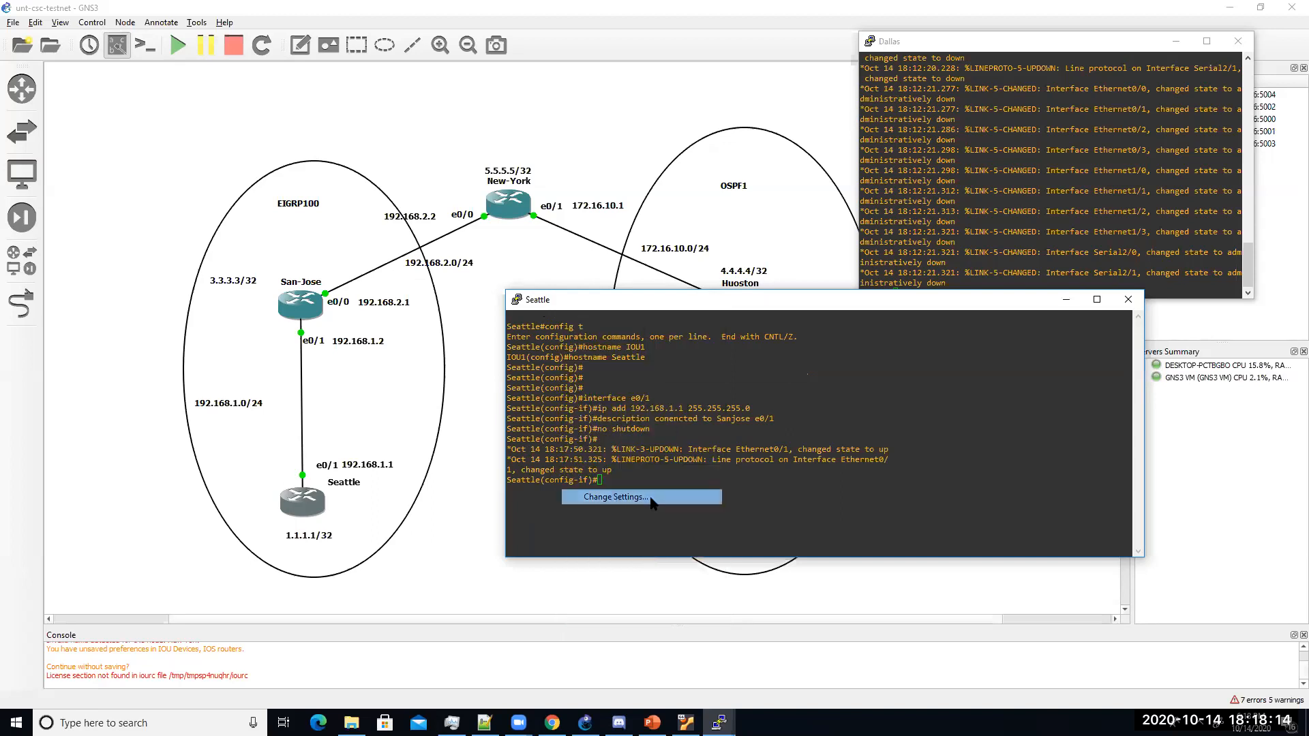
click(554, 333)
click(757, 351)
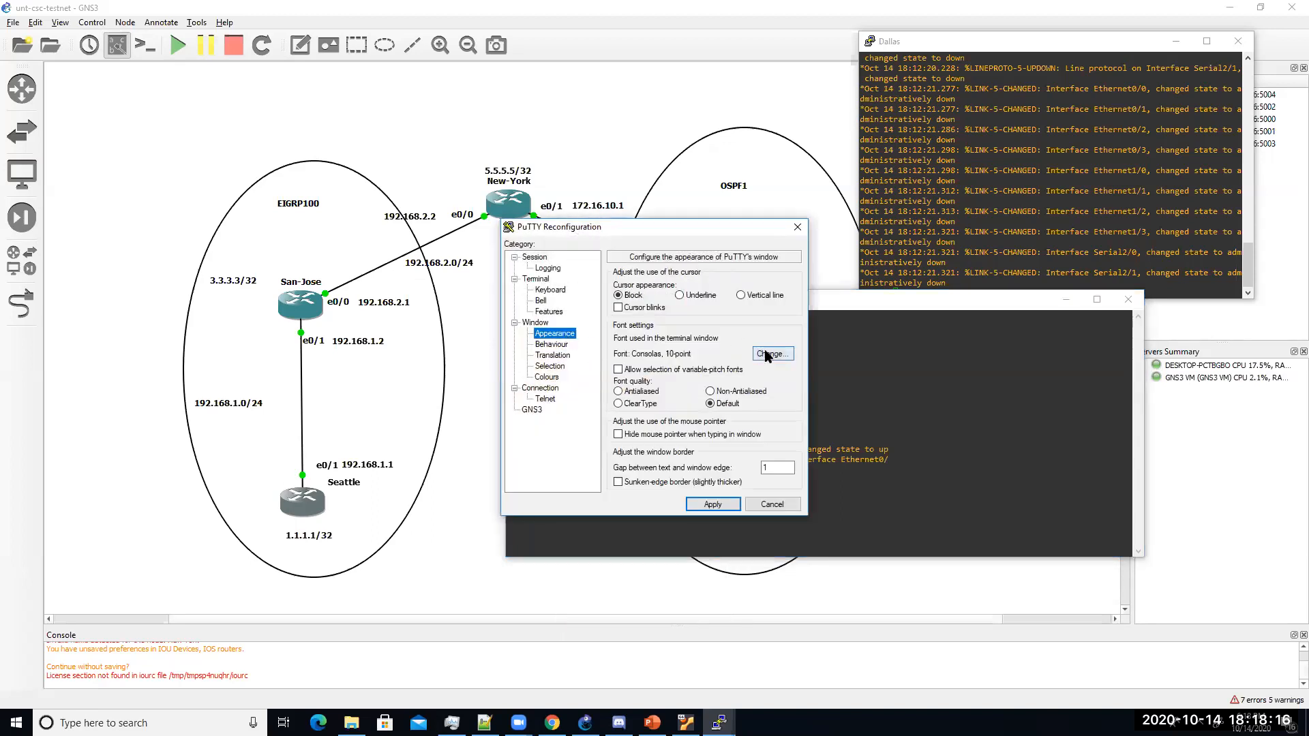
click(762, 386)
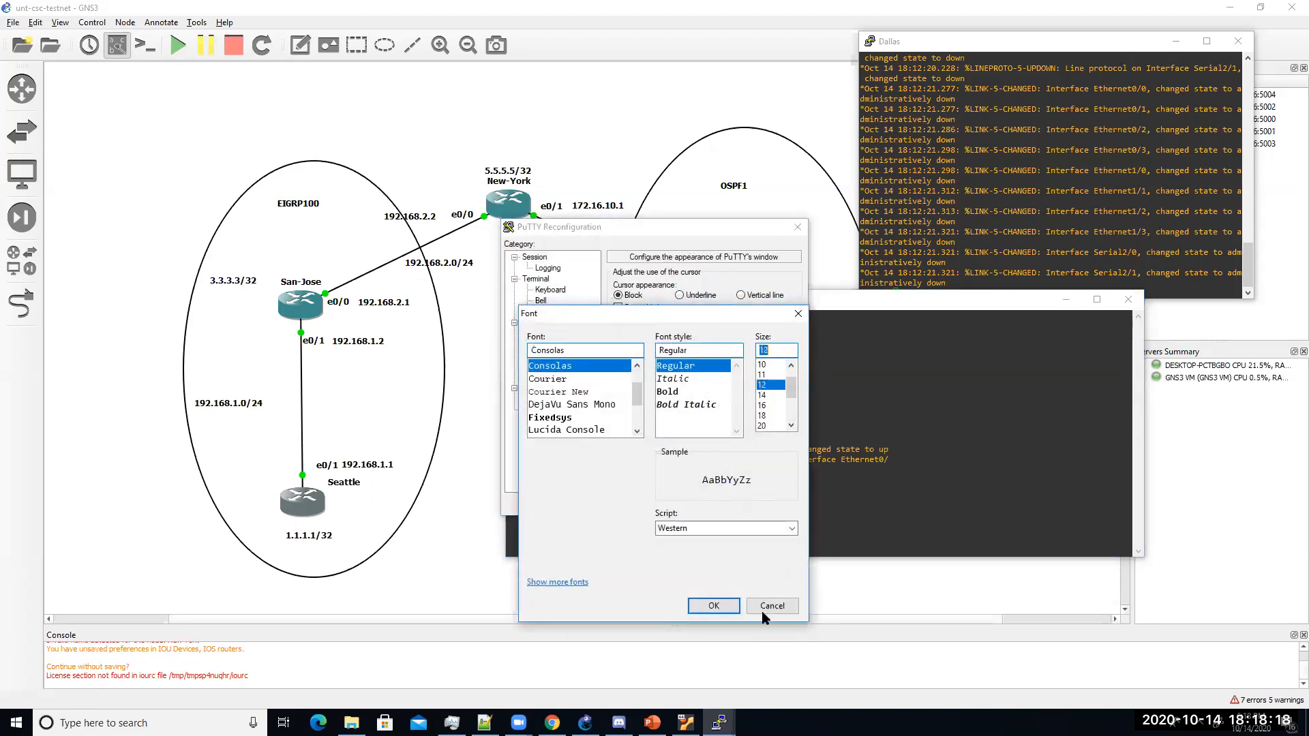
click(713, 606)
click(714, 504)
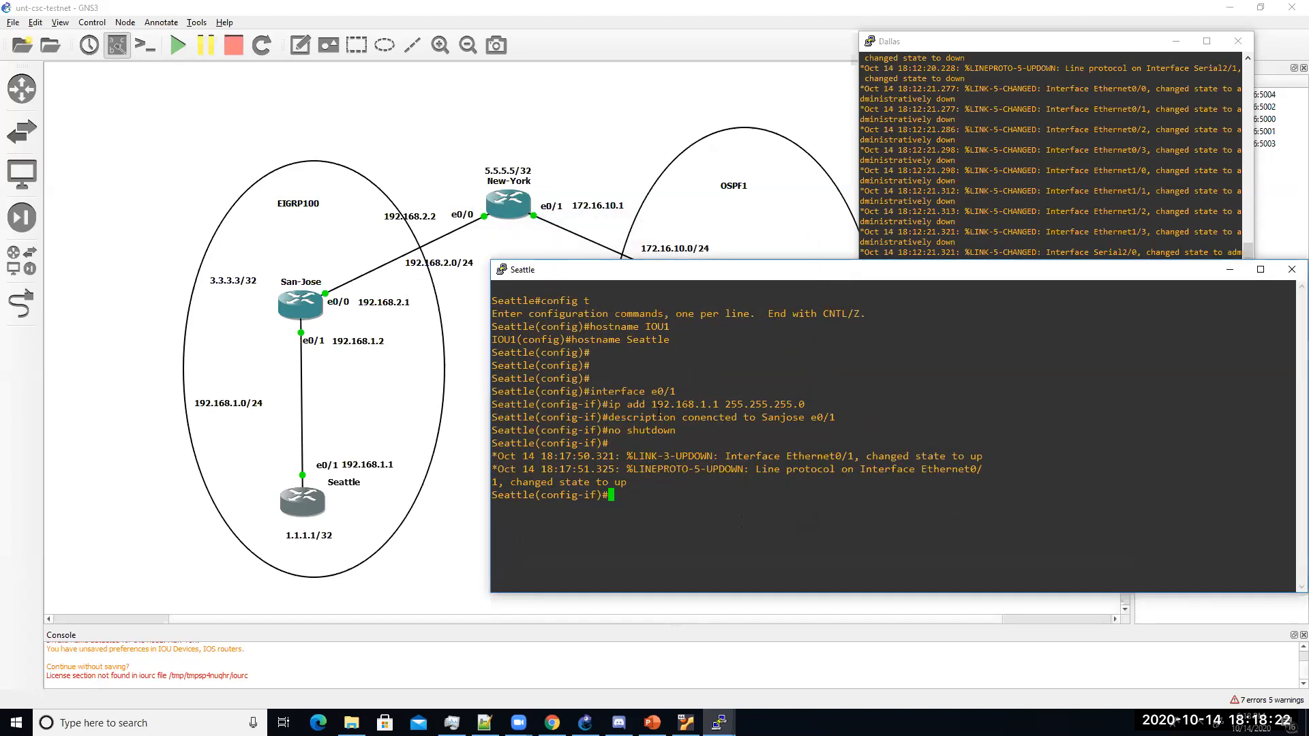
Step: Create Loopback0 on Seattle with address 1.1.1.1 255.255.255.255
key(Return)
key(Return)
key(Return)
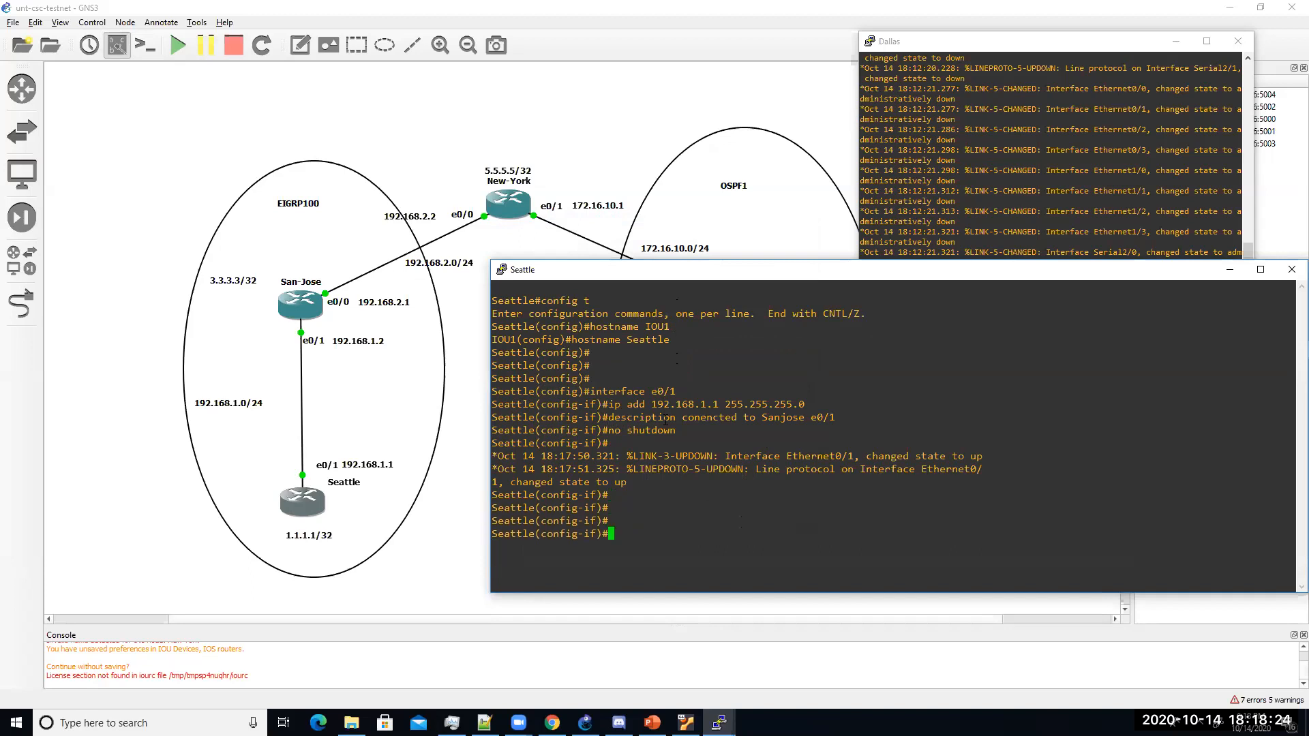
key(Return)
key(Return)
key(Return)
text(i)
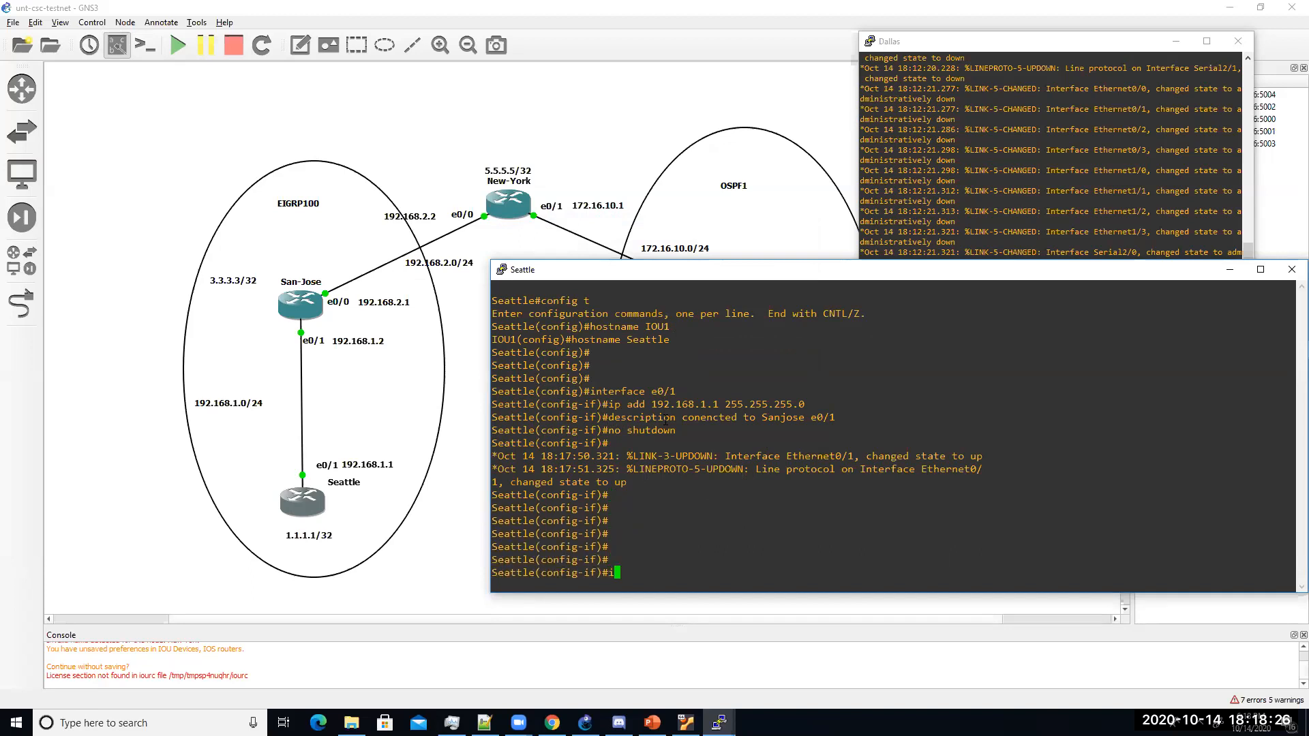
text(nt lo0)
key(Return)
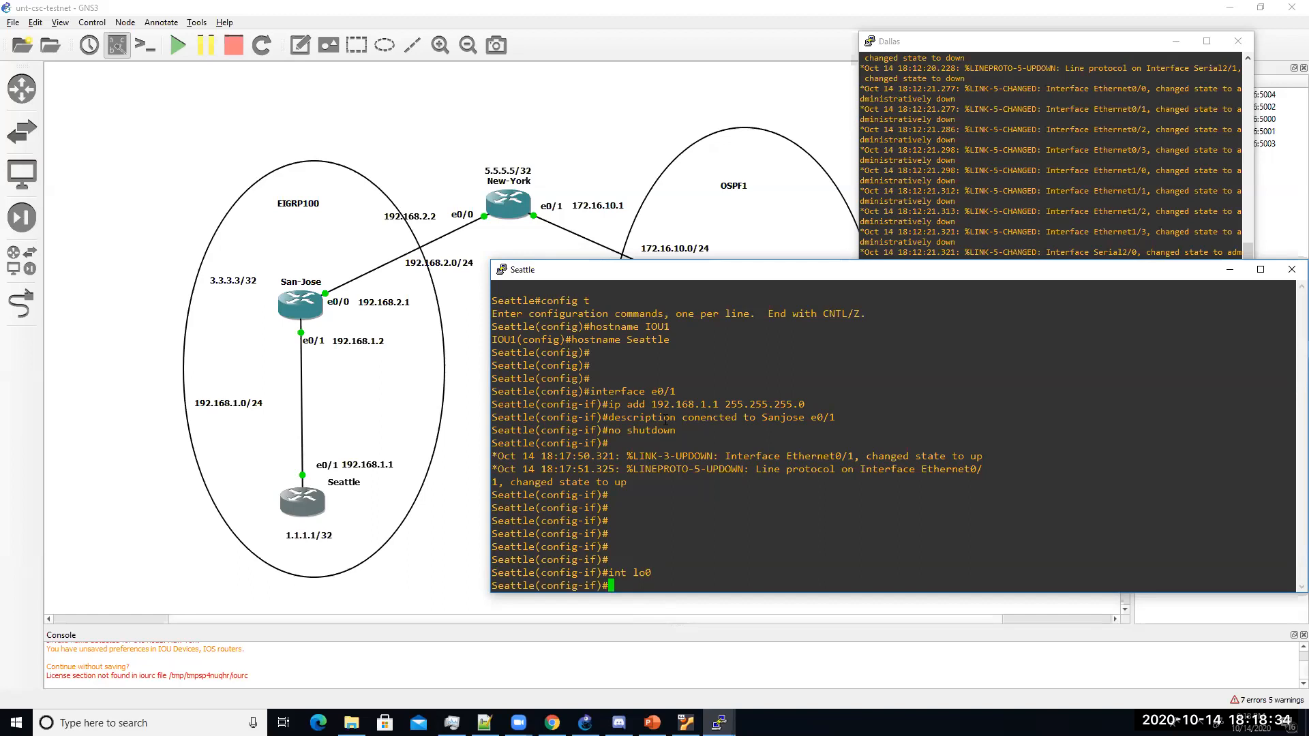
text(ip )
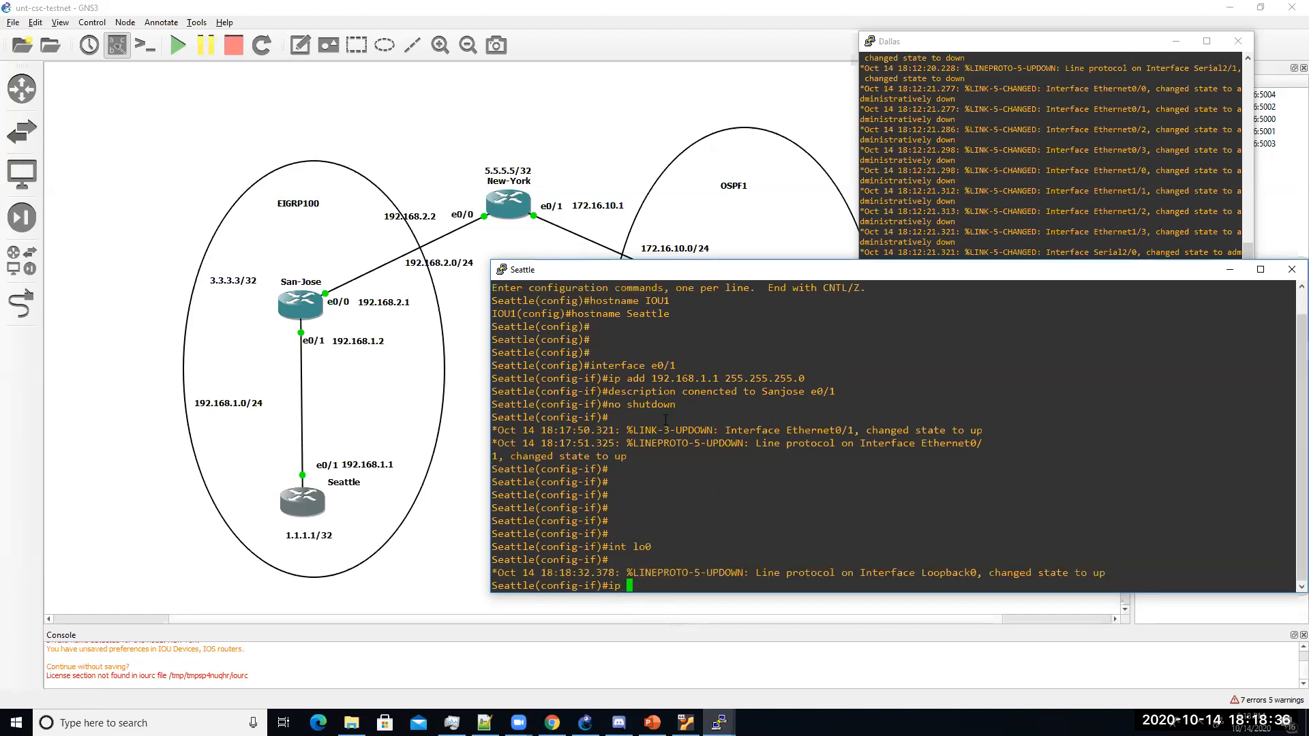
text(address 1.1.1.1 255.255.255.255)
key(Return)
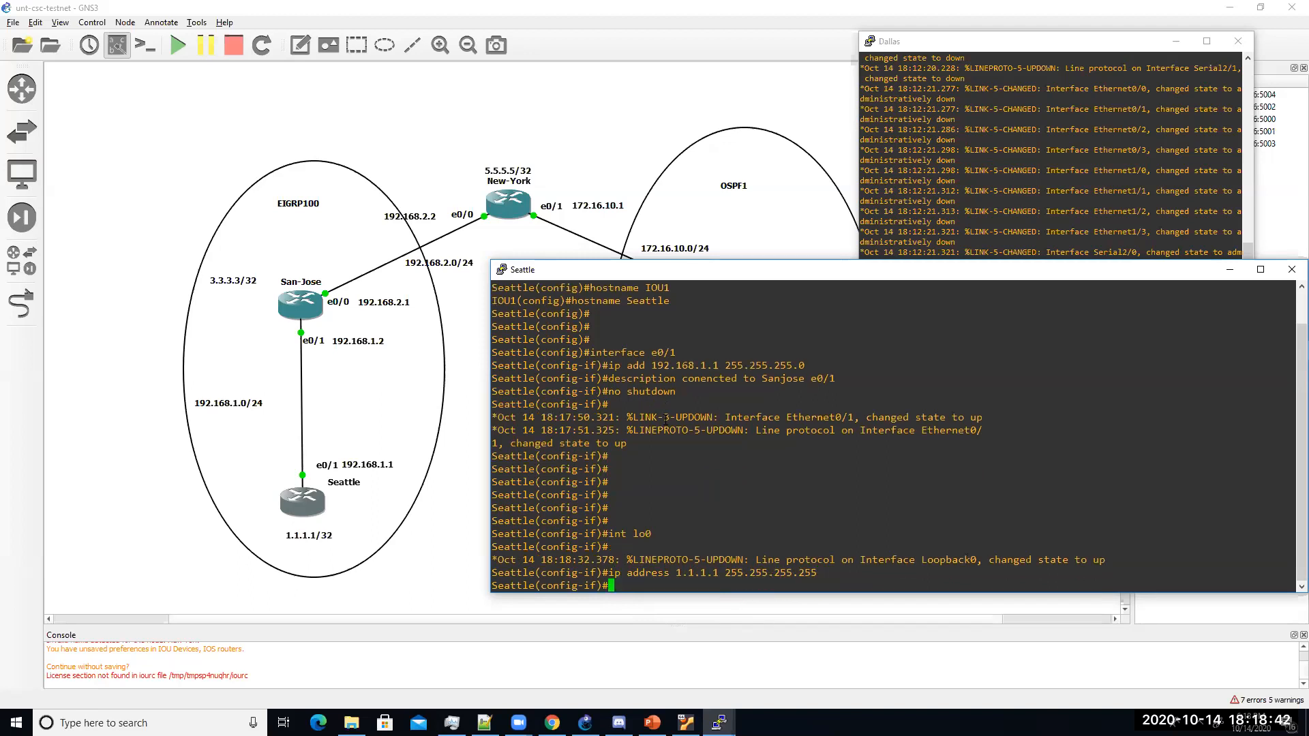
Step: Exit configuration mode and save Seattle's running configuration to NVRAM with wr
key(Return)
key(Return)
key(Return)
key(Return)
text(end)
key(Return)
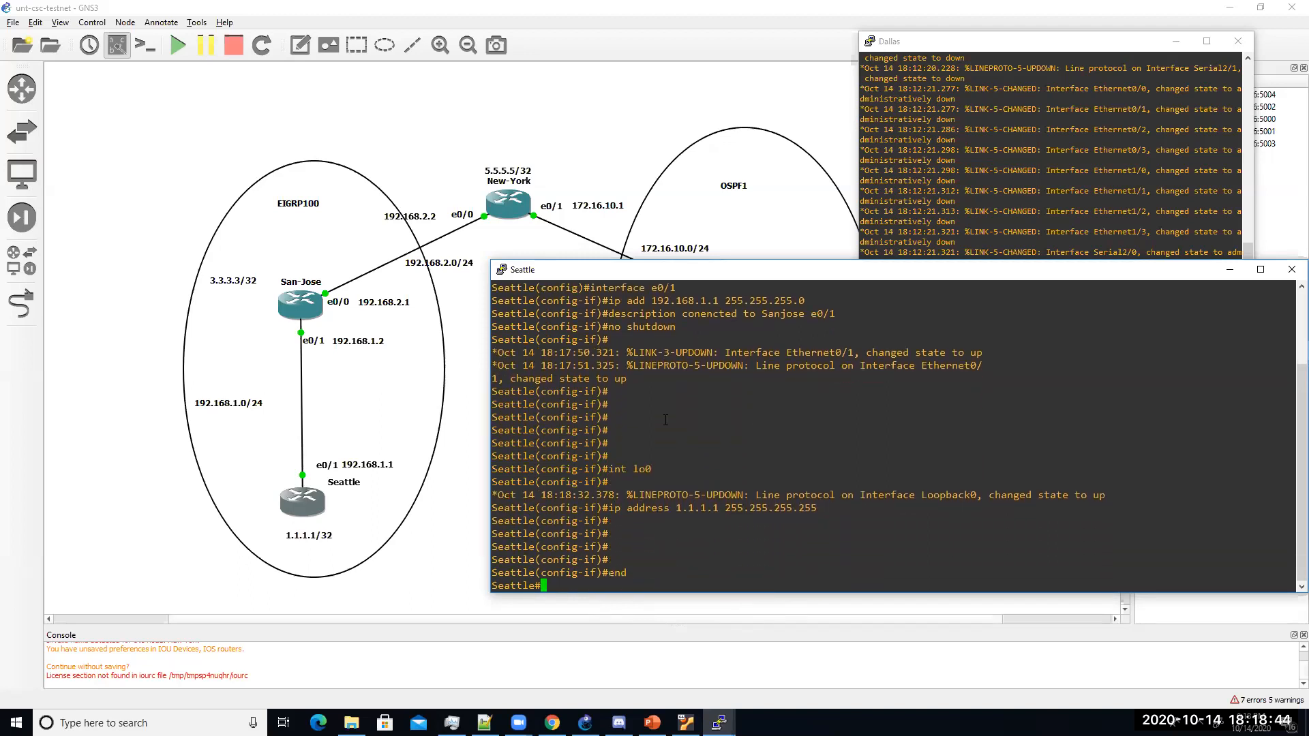
text(wr)
key(Return)
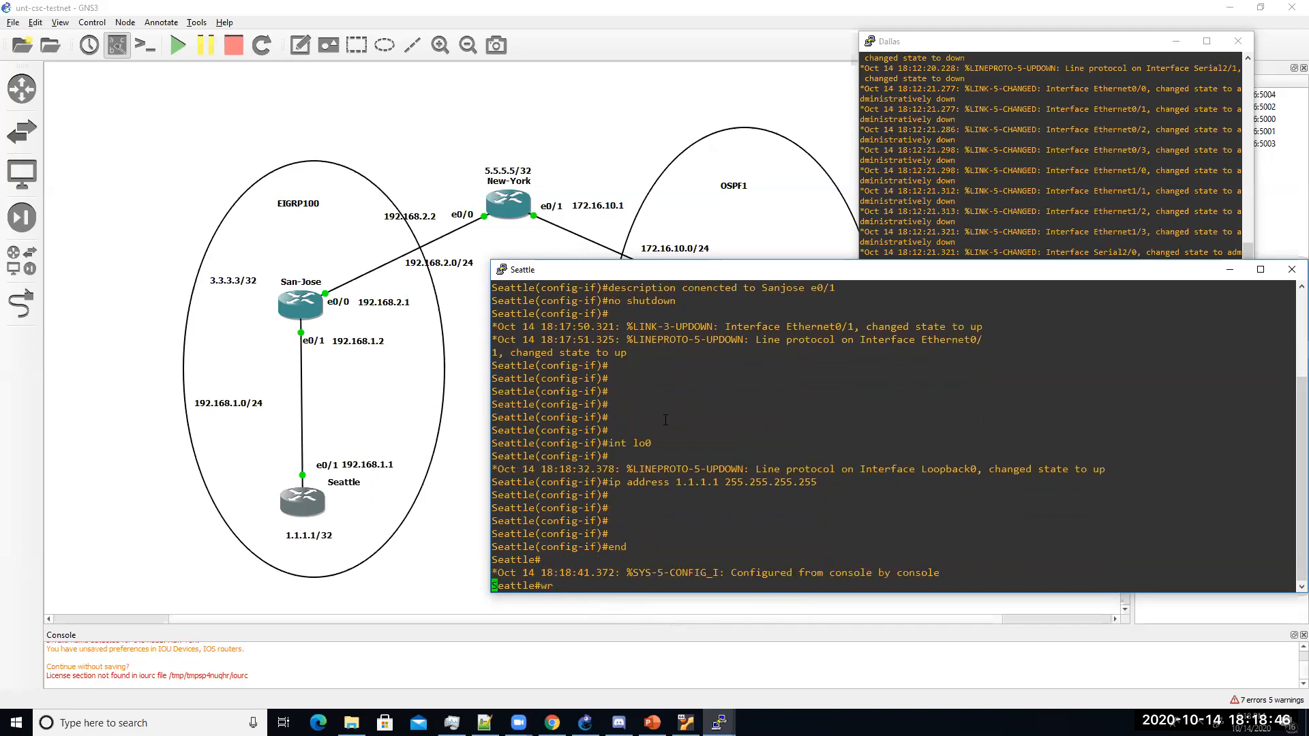
key(Return)
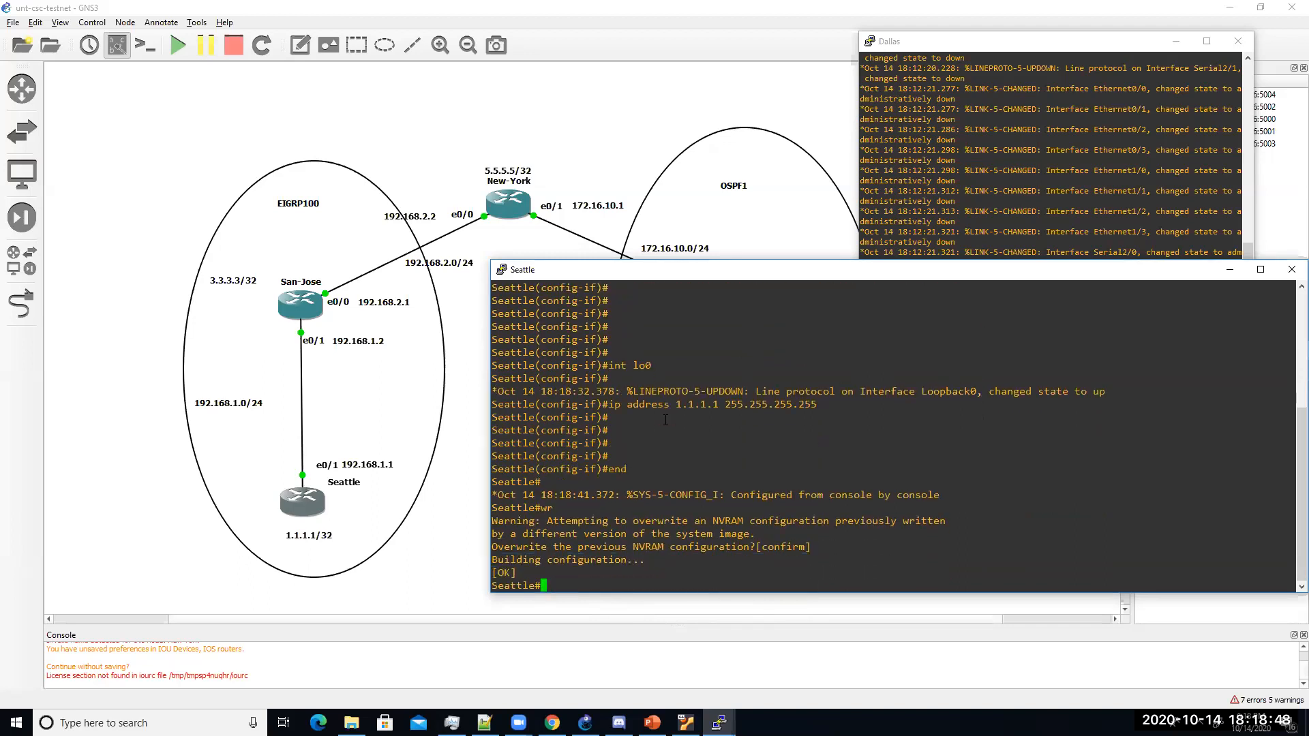
key(Return)
key(Return)
text(how )
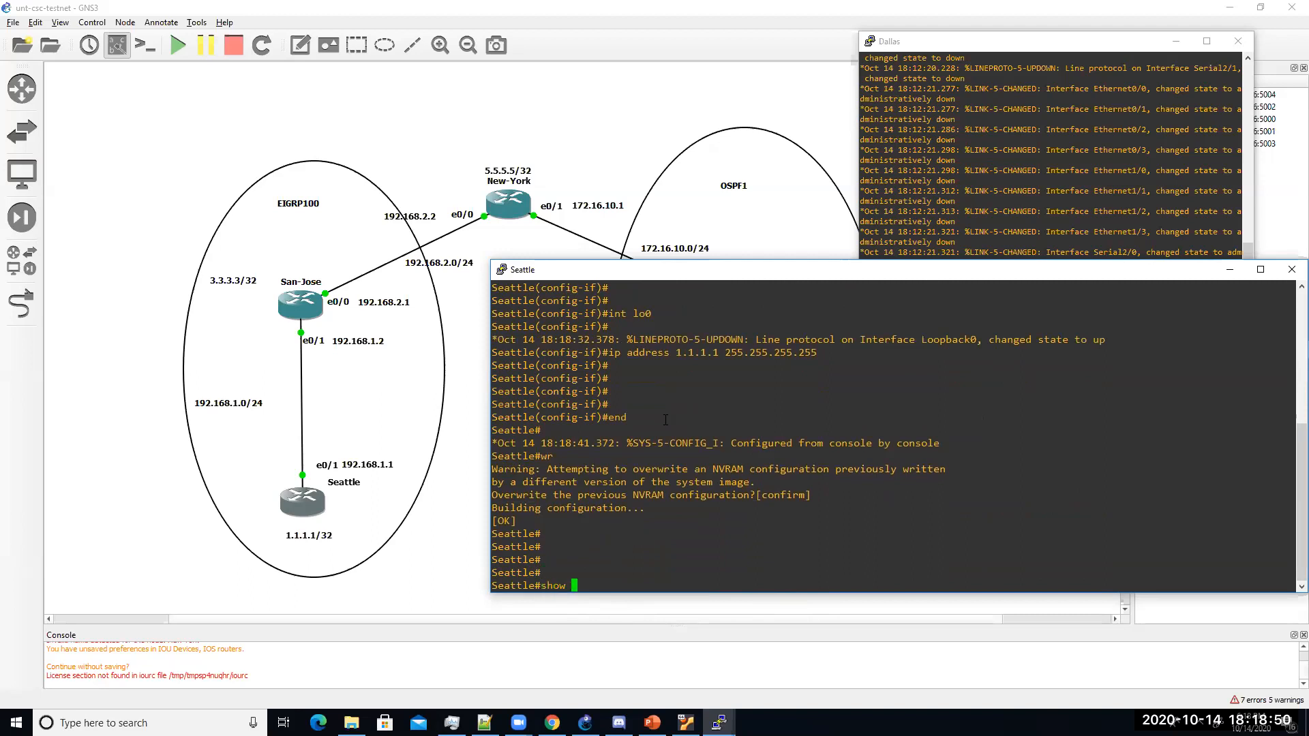
text(ip int br | exc unass)
Step: Run show ip interface brief and check 192.168.1.1 on Ethernet0/1 and 1.1.1.1 on Loopback0
key(BackSpace)
key(BackSpace)
key(BackSpace)
key(BackSpace)
key(BackSpace)
key(BackSpace)
key(BackSpace)
key(BackSpace)
key(BackSpace)
key(BackSpace)
key(BackSpace)
key(BackSpace)
key(BackSpace)
key(BackSpace)
key(BackSpace)
key(BackSpace)
key(BackSpace)
key(BackSpace)
key(BackSpace)
key(BackSpace)
text(p interface brief)
key(Return)
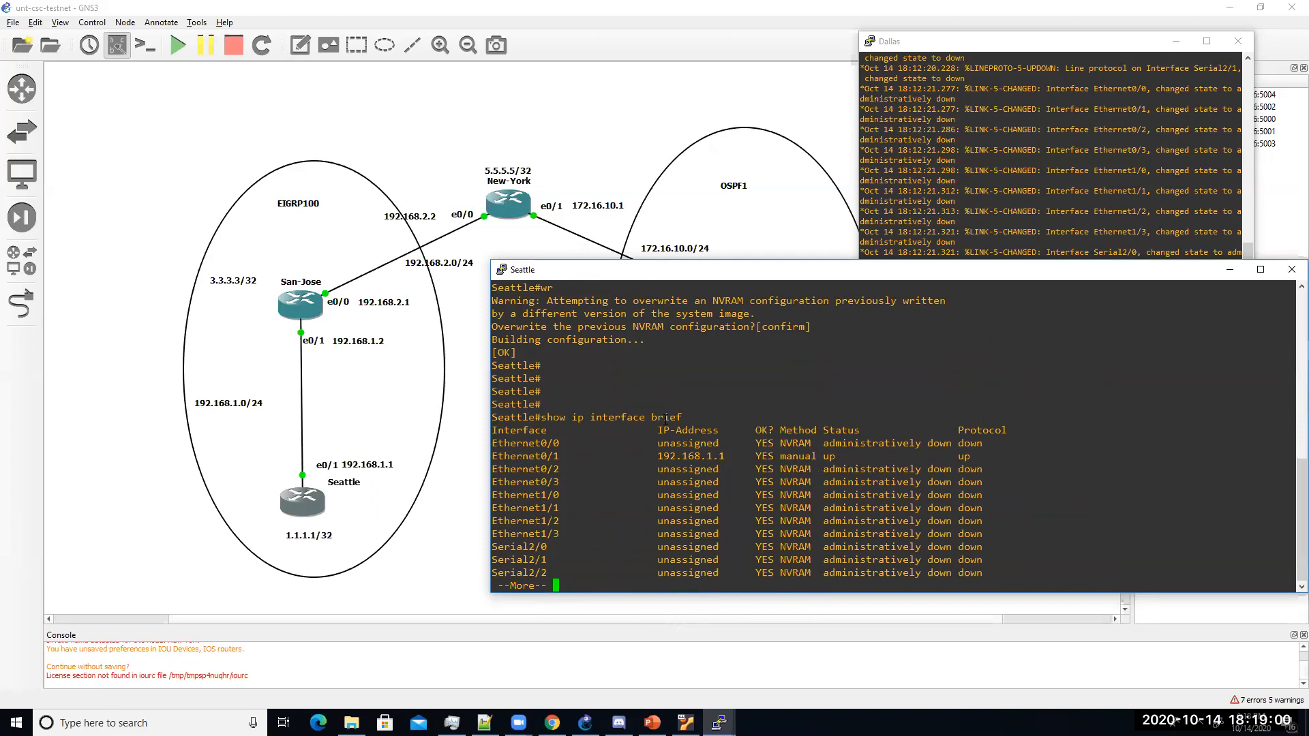
drag(652, 457, 731, 451)
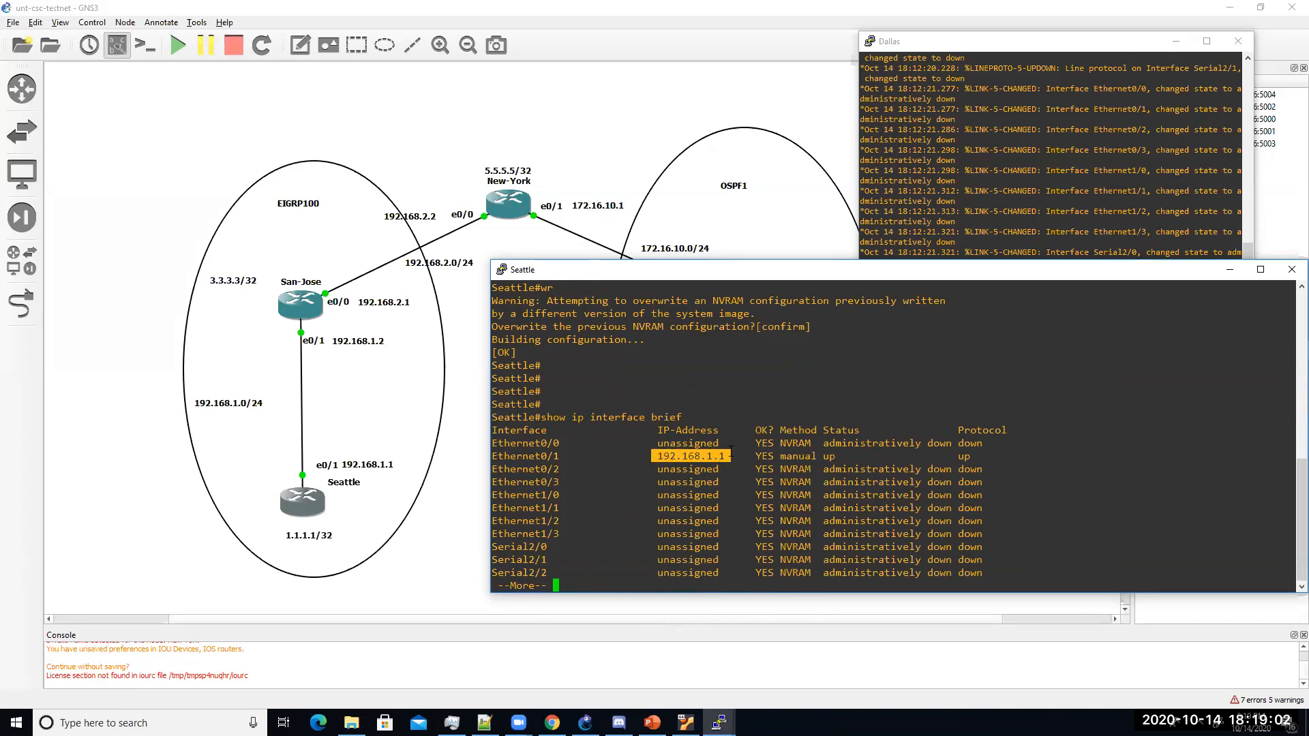
key(space)
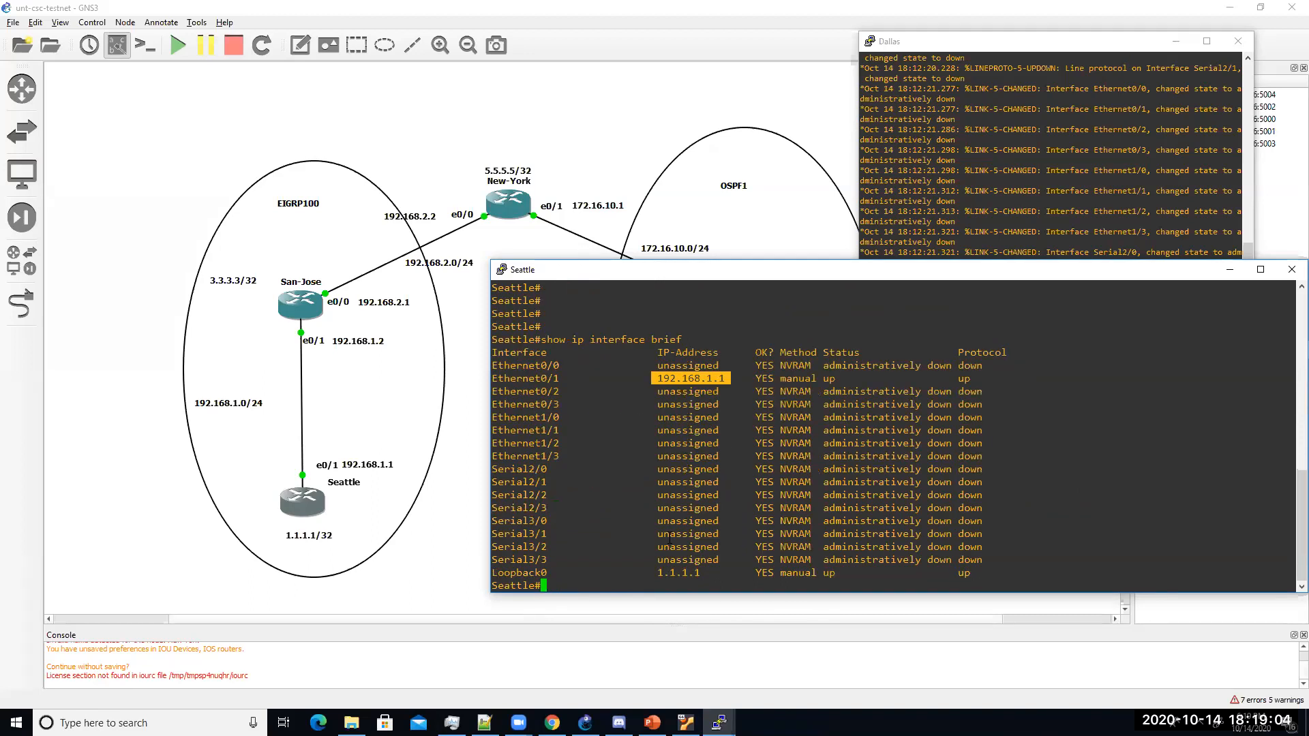
drag(654, 574, 701, 575)
click(701, 574)
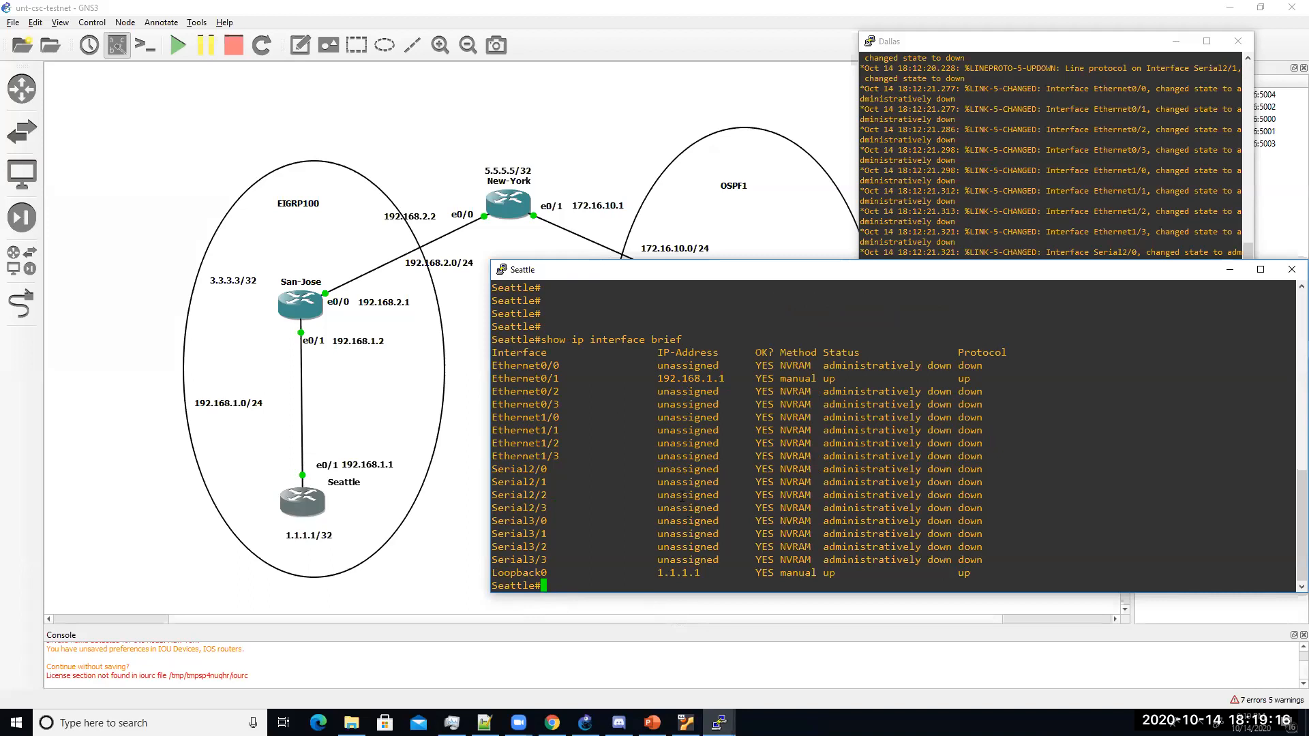
Step: Run show ip interface brief | exclude unassigned to list only addressed interfaces
text(show ip[ int)
key(BackSpace)
key(BackSpace)
key(BackSpace)
key(BackSpace)
key(BackSpace)
text(interface brief | excl)
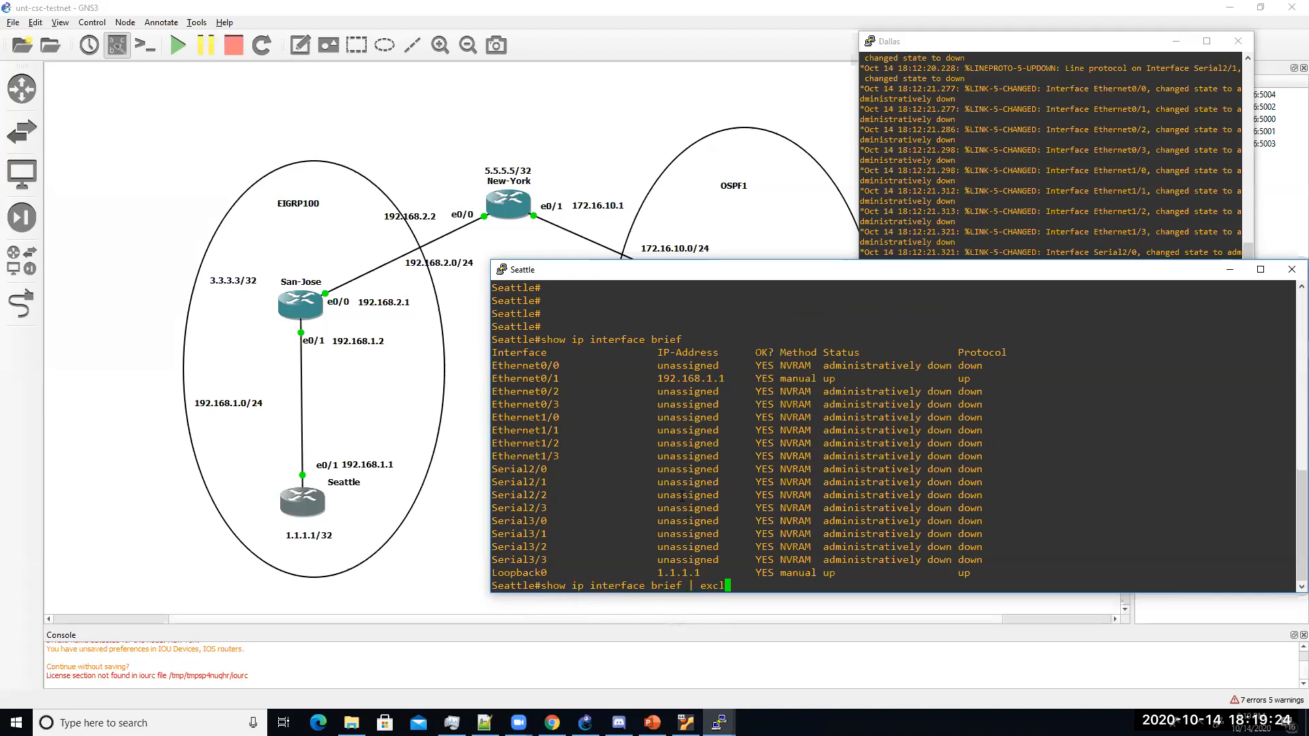
text(ude unassigned)
key(Return)
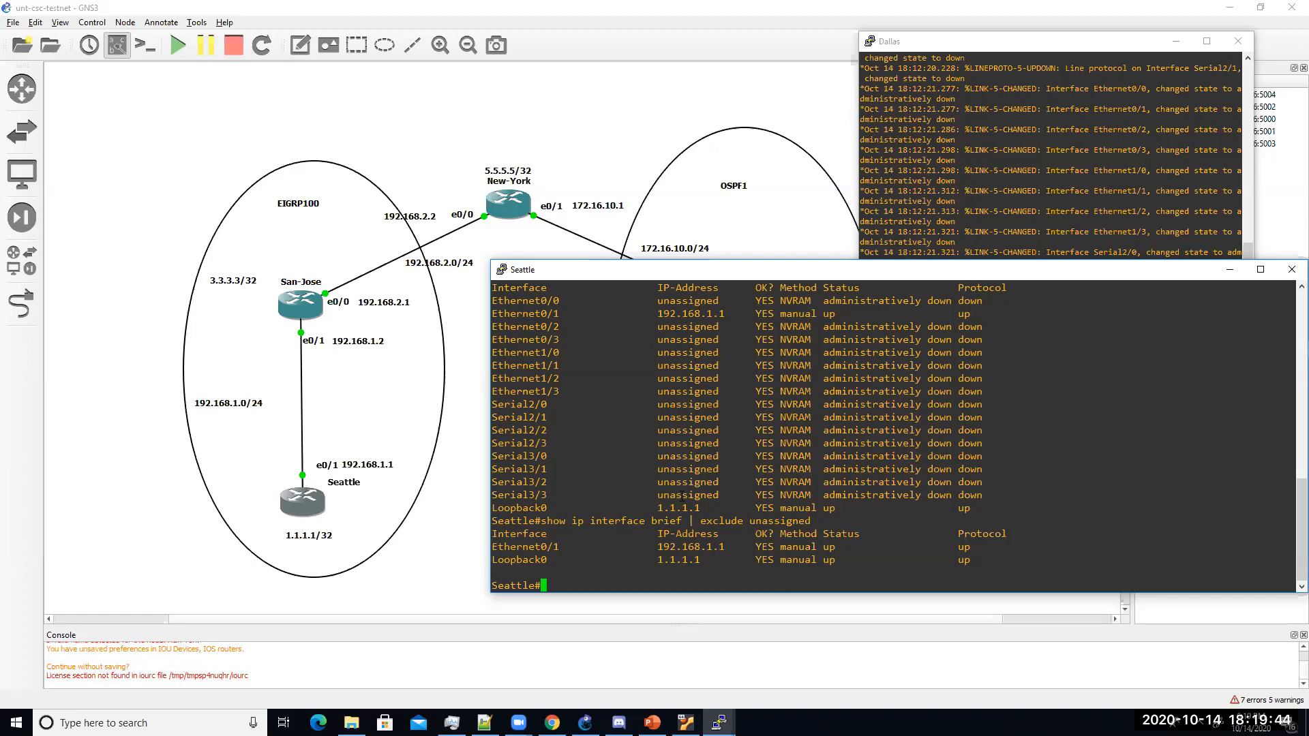
Step: Run show cdp neighbors on Seattle, which shows no neighbors yet
text(show cdp nei)
key(Tab)
key(Return)
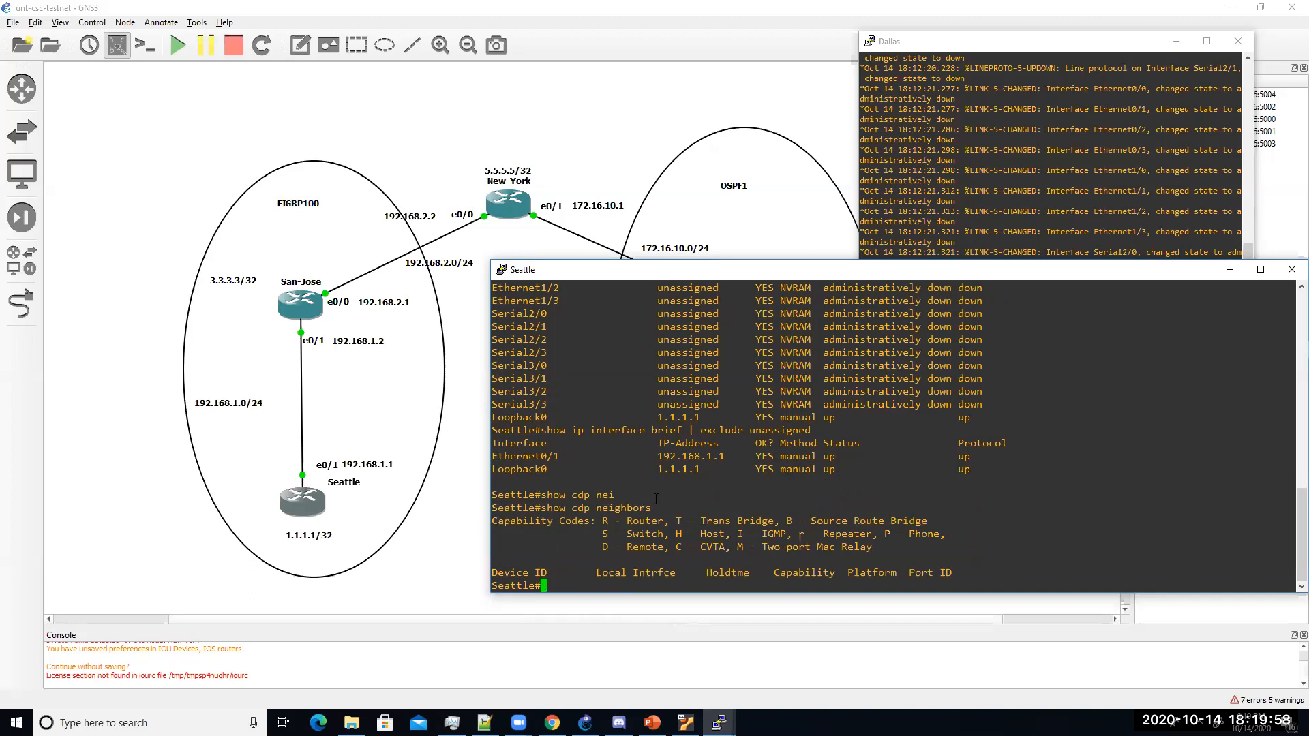
Step: Switch from Seattle to the San-Jose console and enter global configuration mode
click(308, 305)
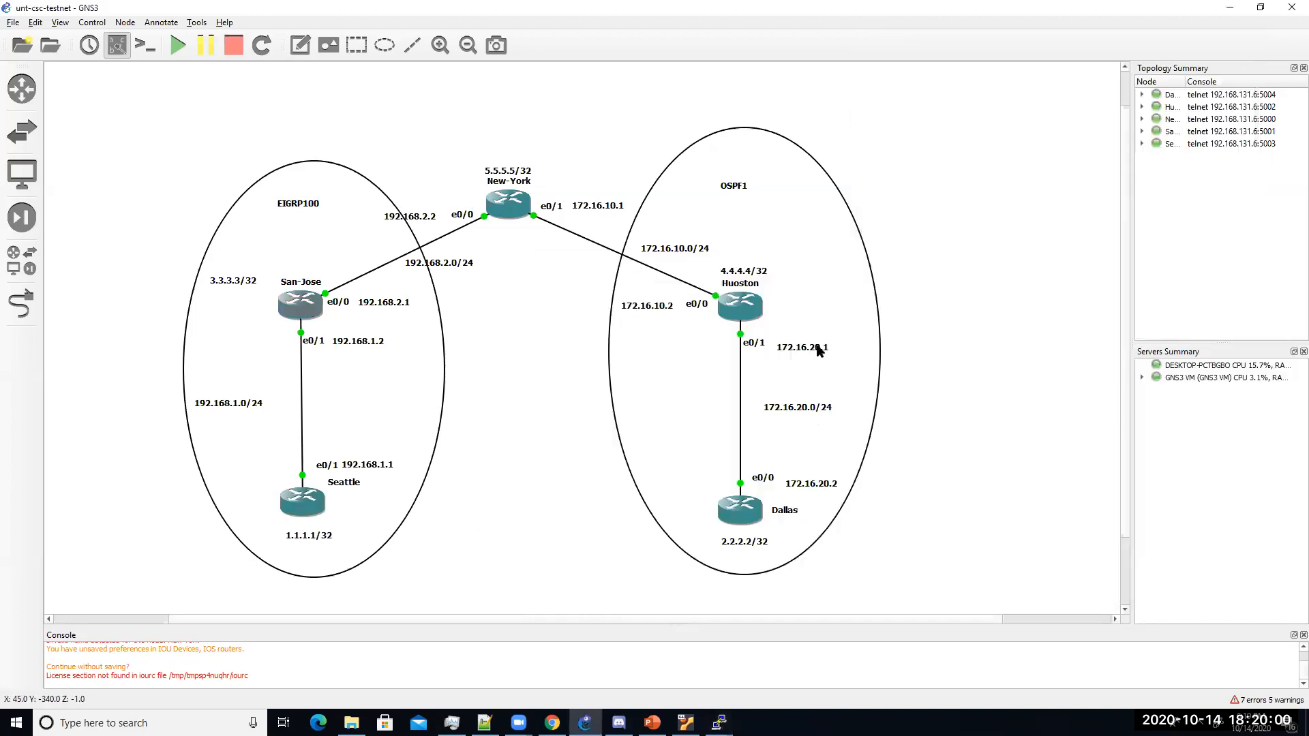
click(1261, 7)
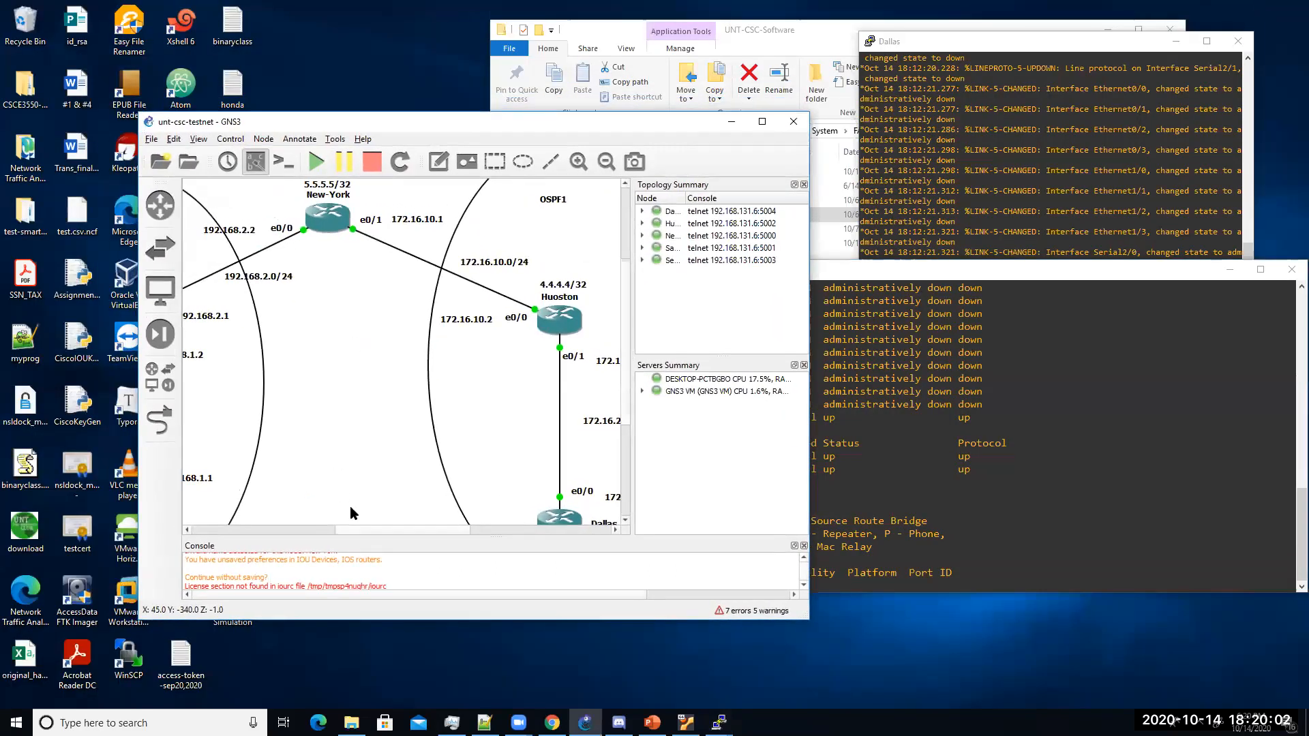
drag(352, 534, 267, 534)
click(997, 379)
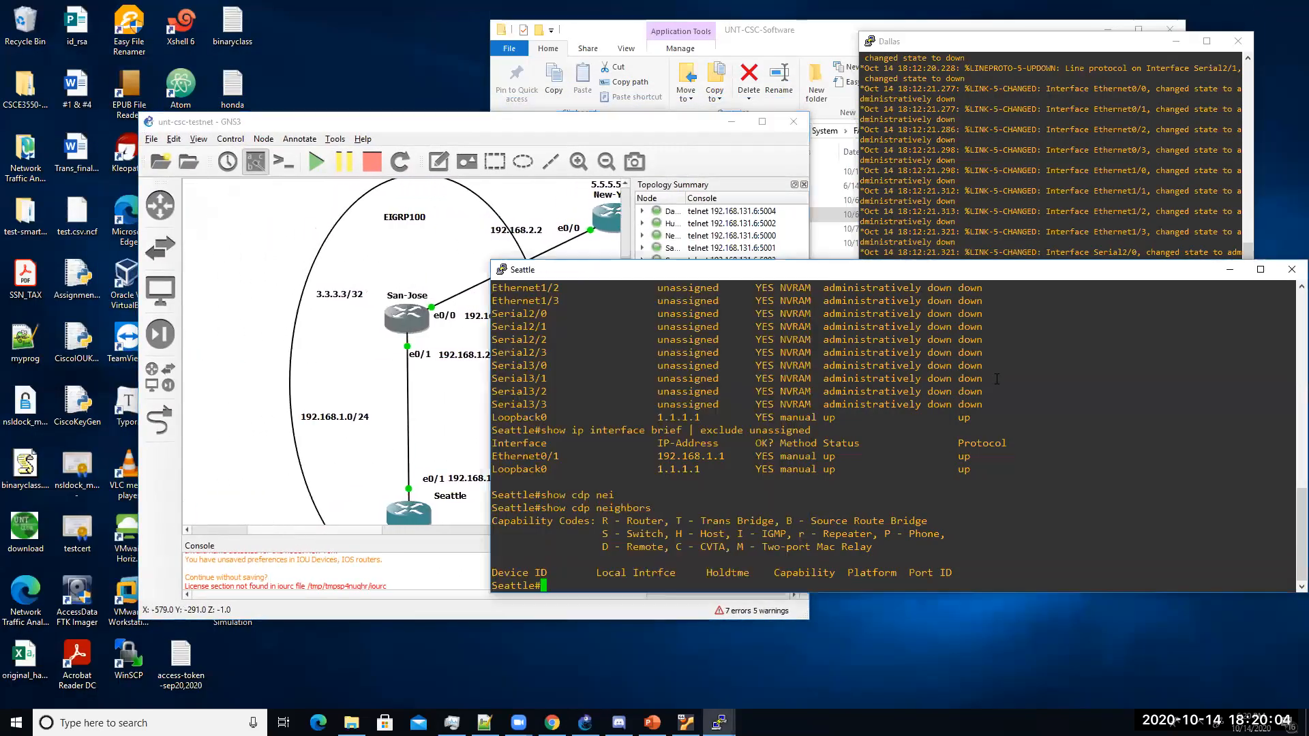
click(1232, 269)
mouse_move(719, 722)
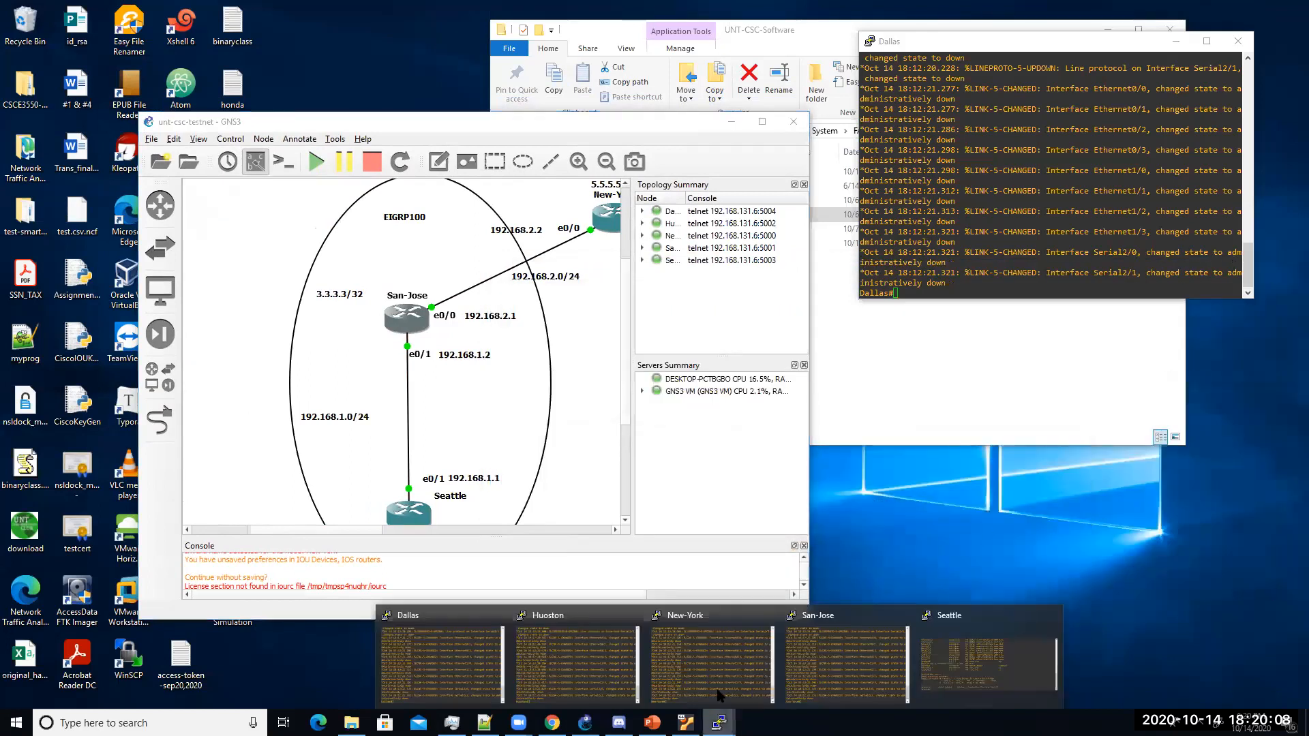
click(846, 658)
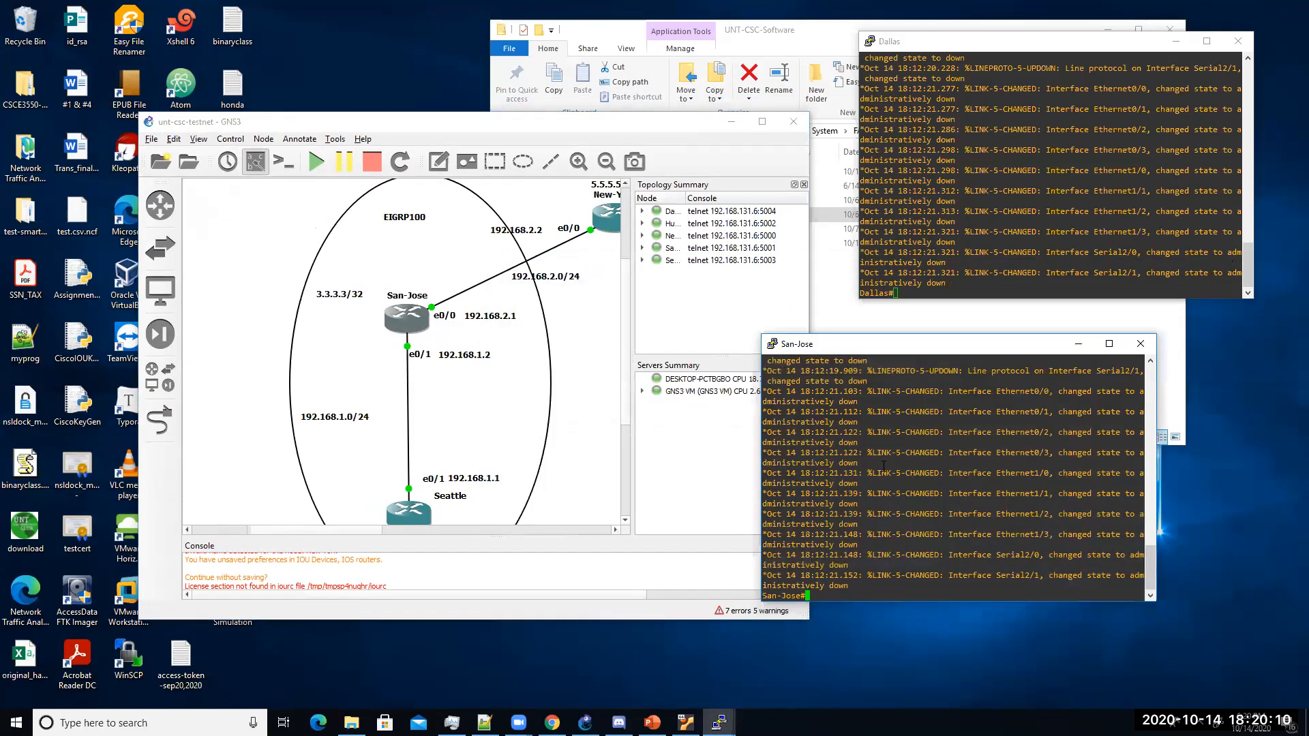
key(Return)
key(Return)
key(Return)
key(Return)
text(config t)
key(Return)
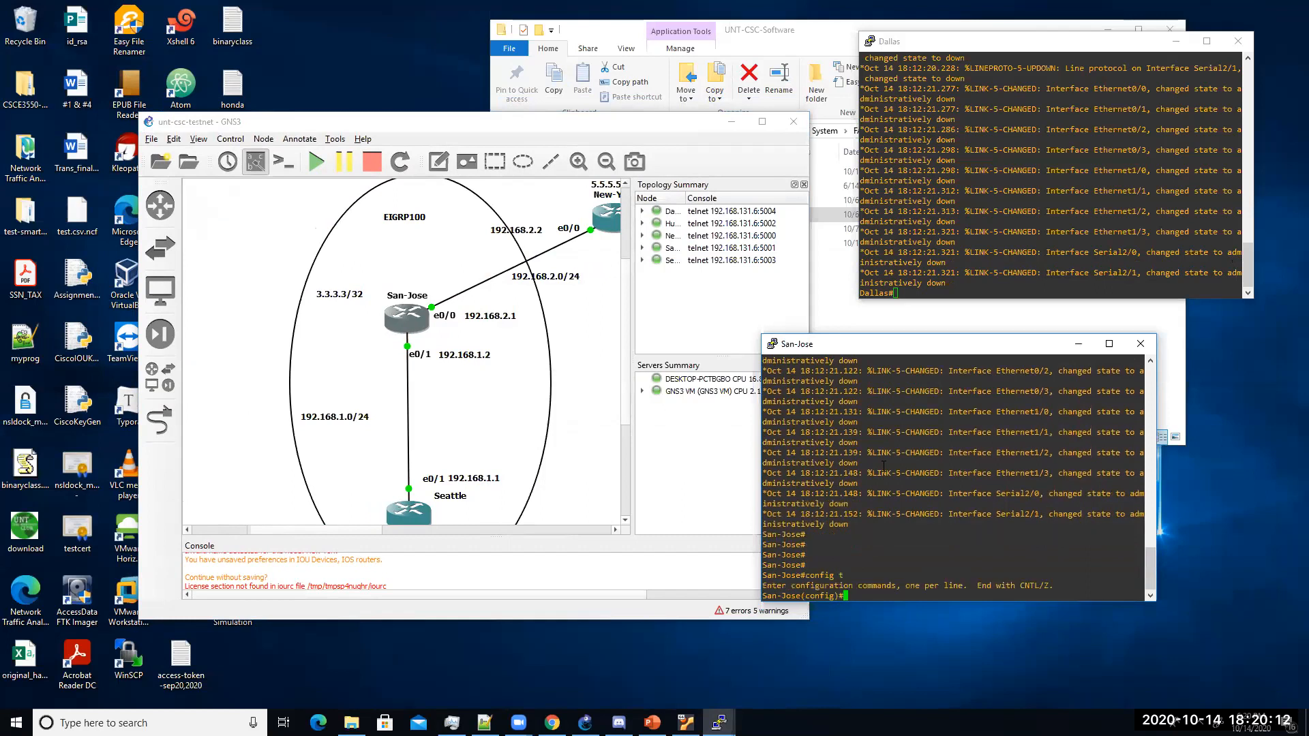
Step: Give San-Jose's e0/1 address 192.168.1.2 255.255.255.0 and enable it
text(interface e0/1)
key(Return)
text(ip add 19)
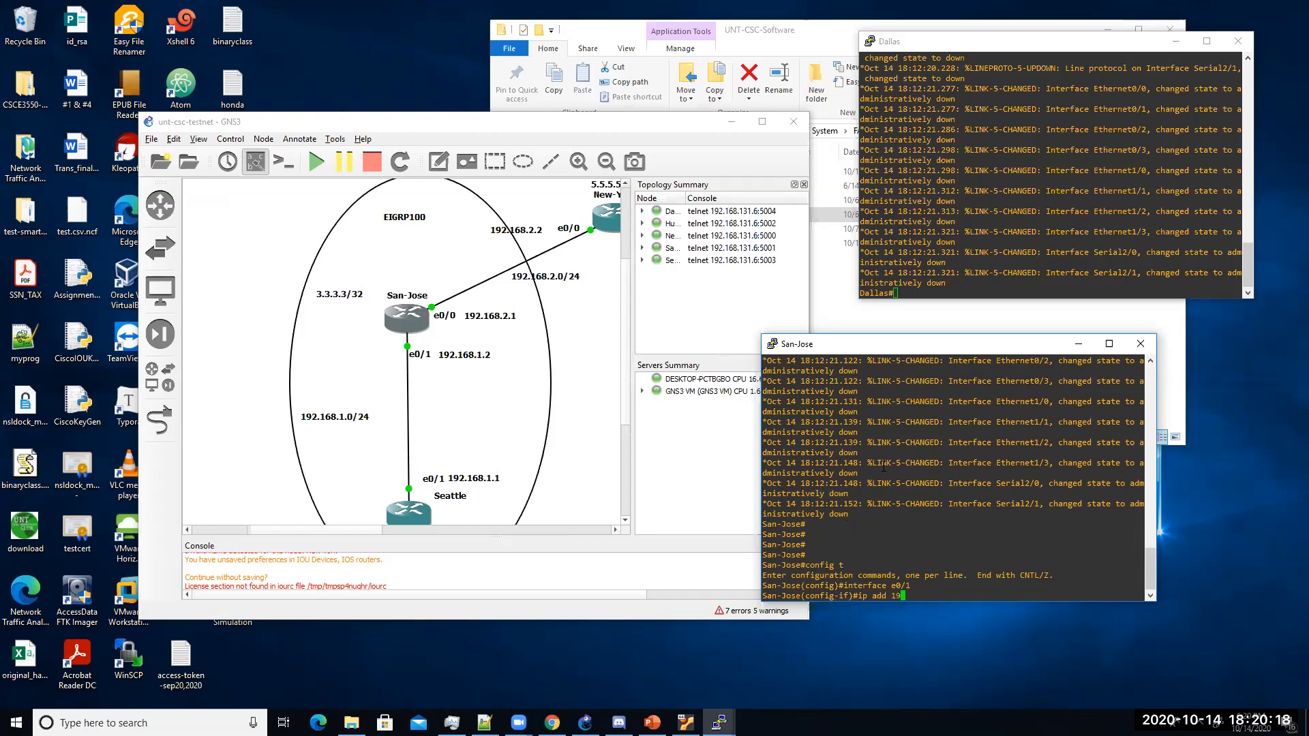
text(2.168.1.2 255.255.255.0)
key(Return)
text(no shut)
key(Return)
key(Return)
key(Return)
key(Return)
key(Return)
Step: Create Loopback0 with 3.3.3.3 255.255.255.255, then exit and save San-Jose's configuration
text(int )
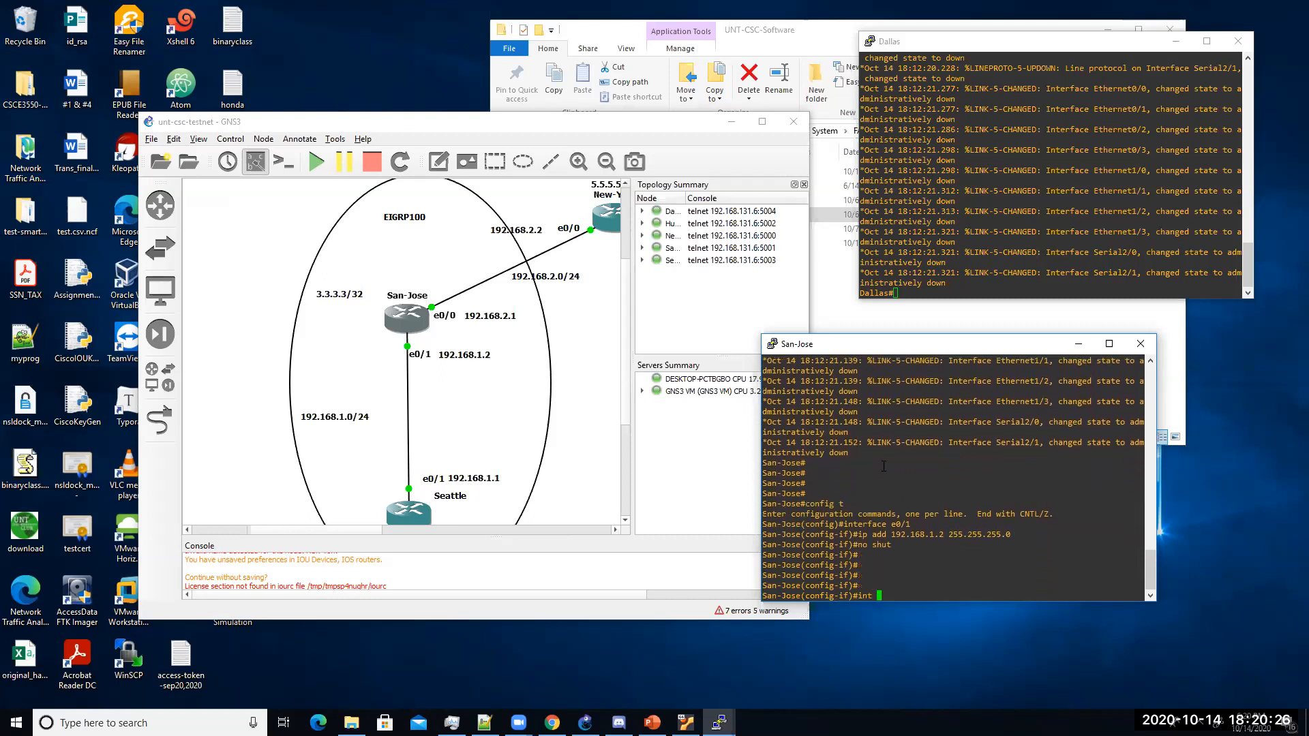
text(lo0)
key(Return)
text(ip add )
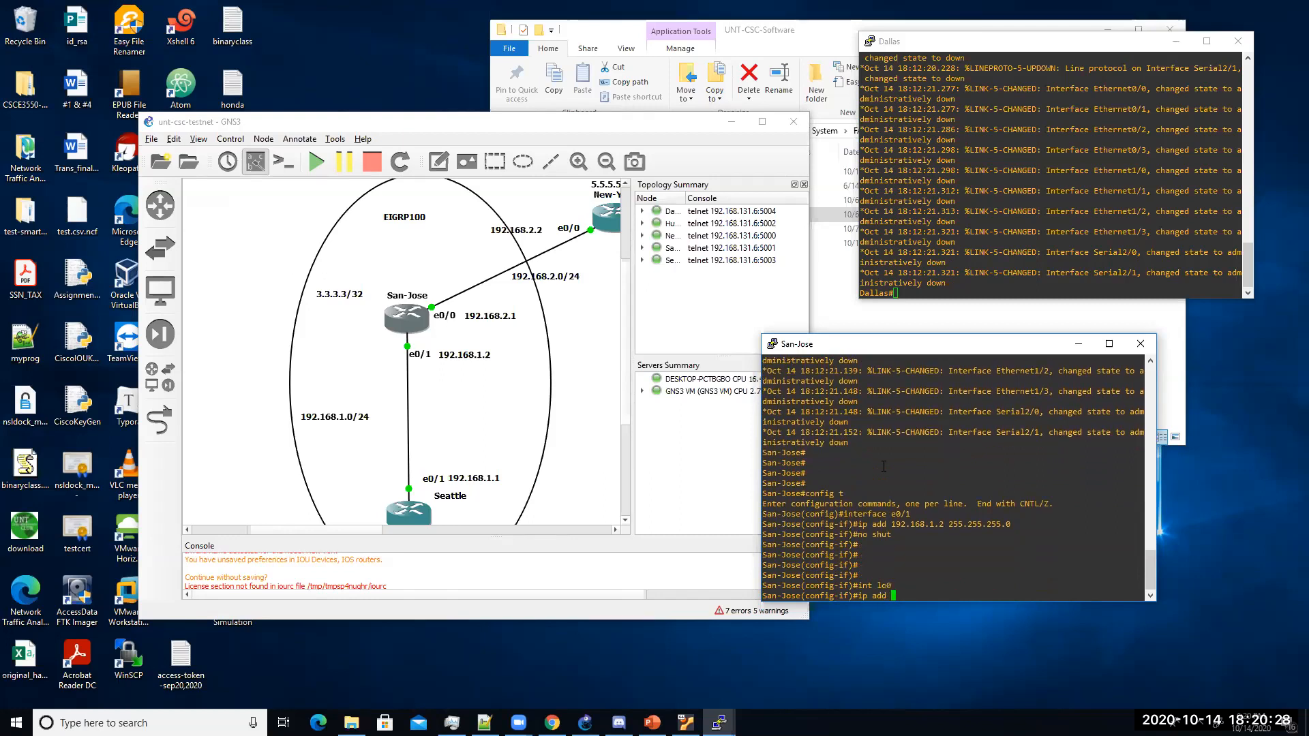
text(3.3.3.3 255.)
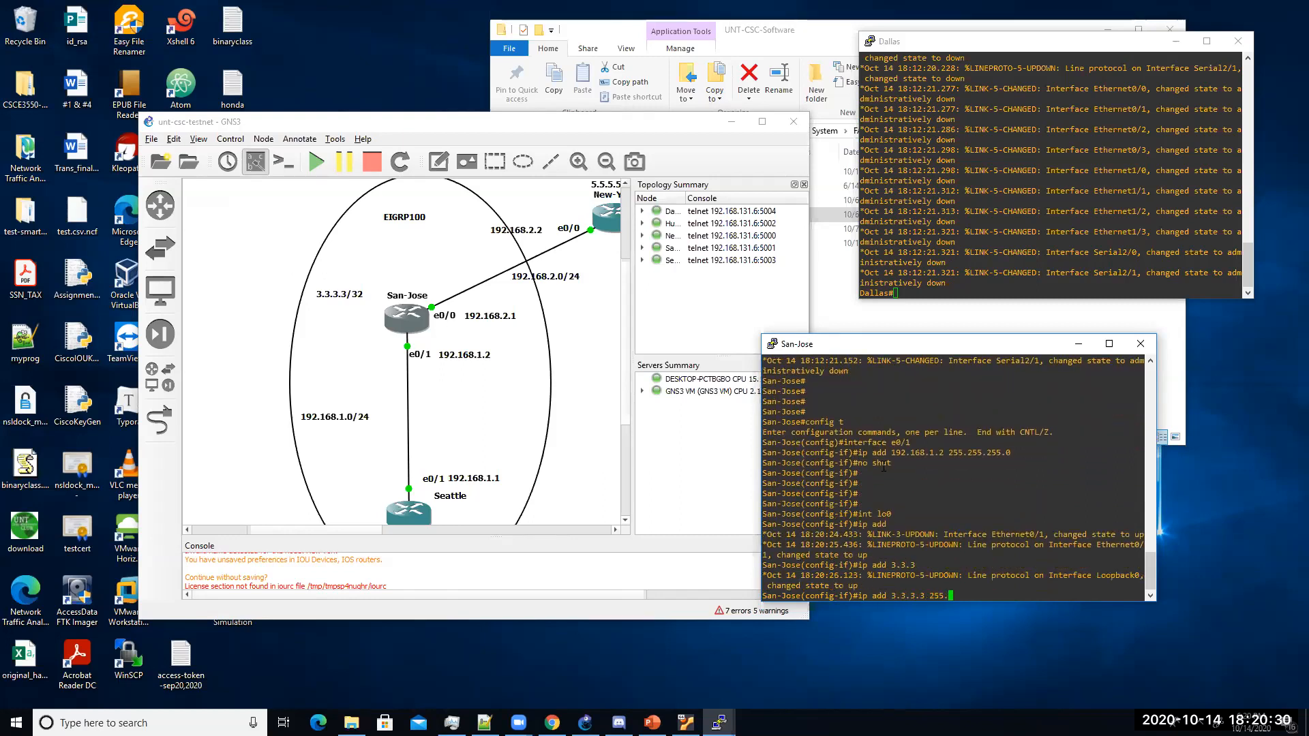
text(255.255.255)
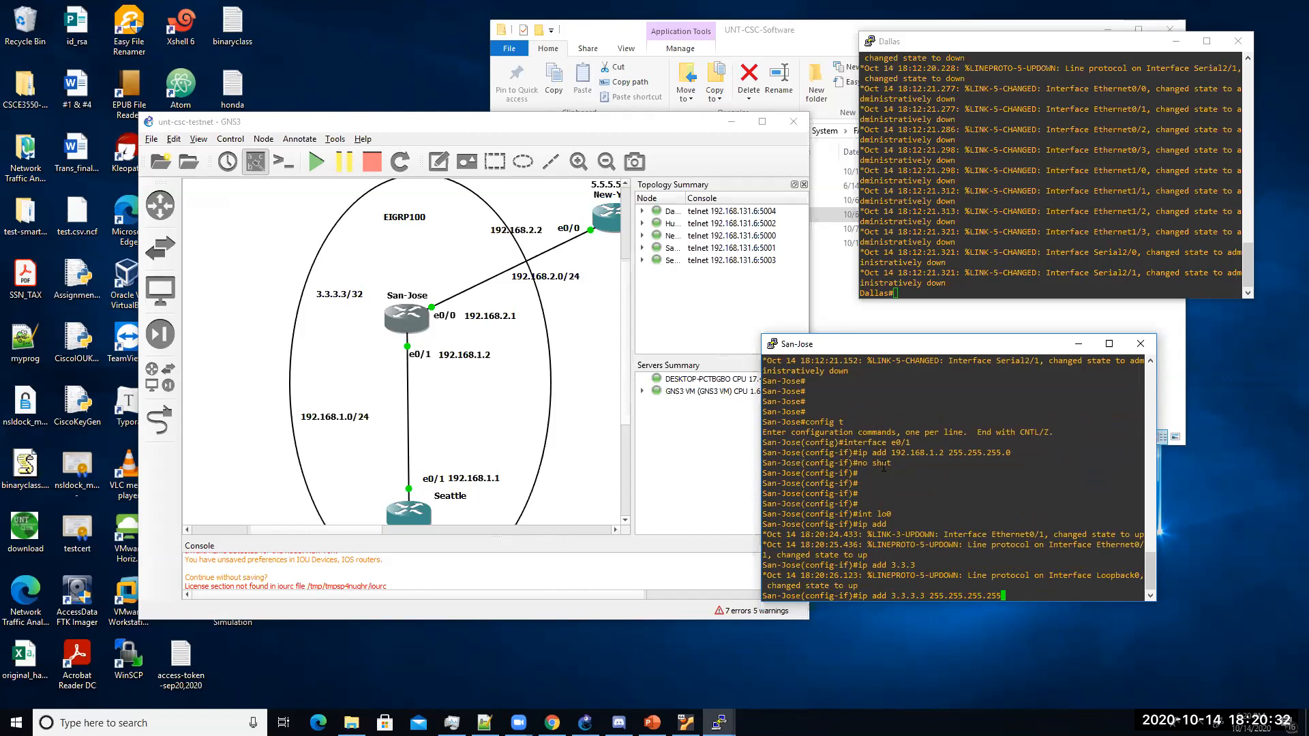
key(Return)
key(Return)
key(Return)
key(Return)
text(emnd)
key(Return)
text(wr)
key(Return)
text(end)
key(Return)
text(wr)
key(Return)
key(Return)
key(Return)
key(Return)
key(Return)
key(Return)
key(Return)
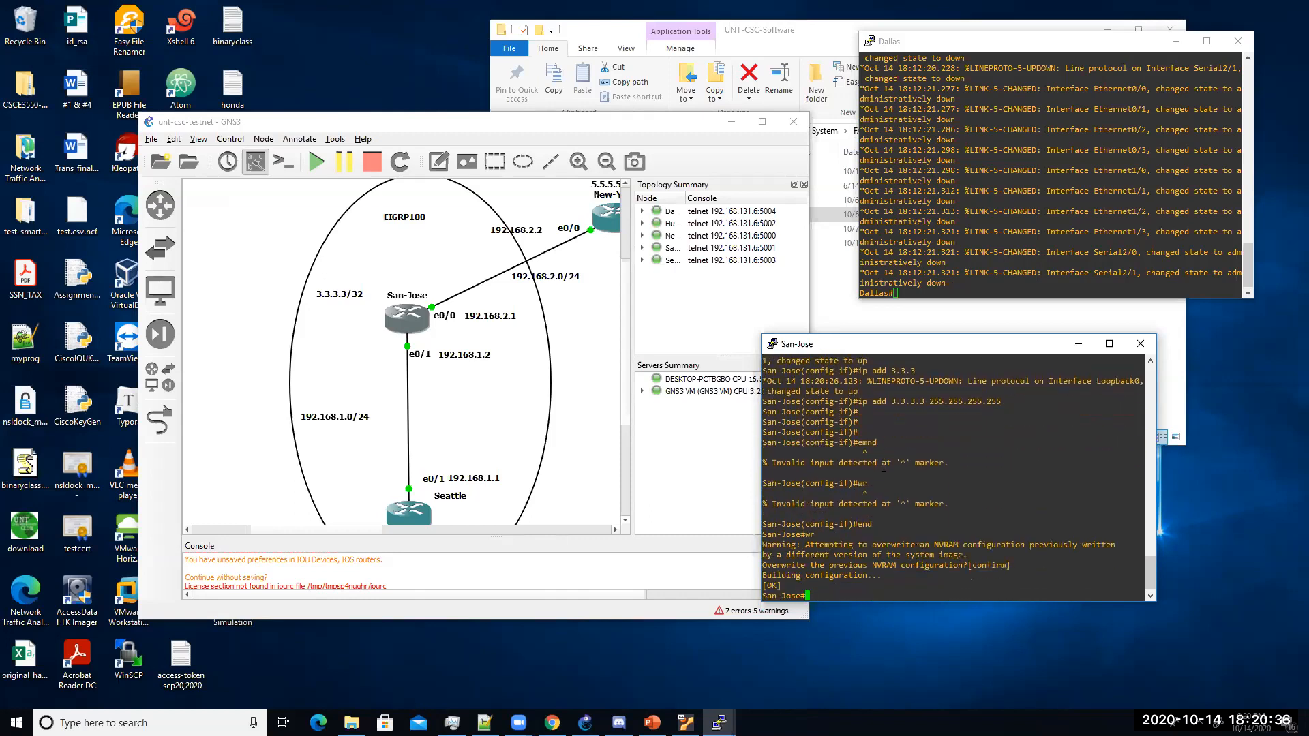
Step: Run show cdp neighbors until Seattle appears as a neighbor on its Eth 0/1
text(show cd)
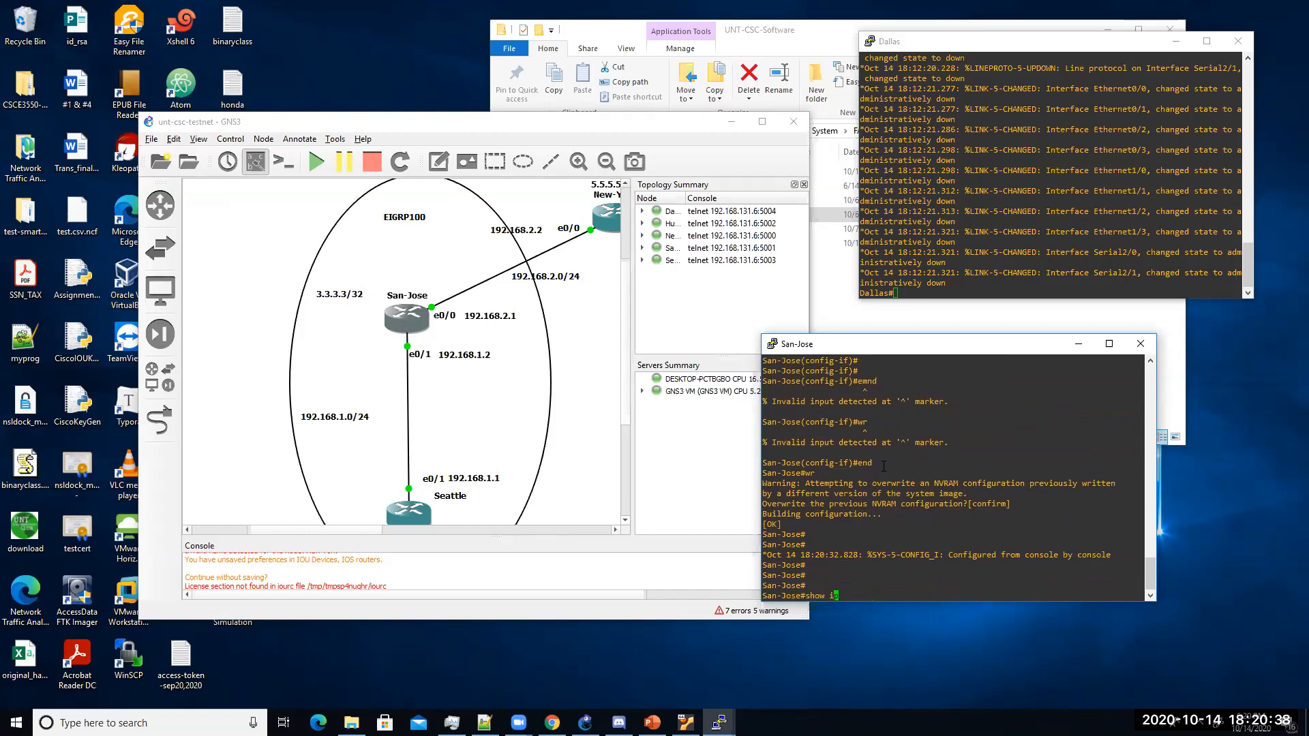
text(p nei)
key(Return)
key(Up)
key(Return)
key(Up)
key(Return)
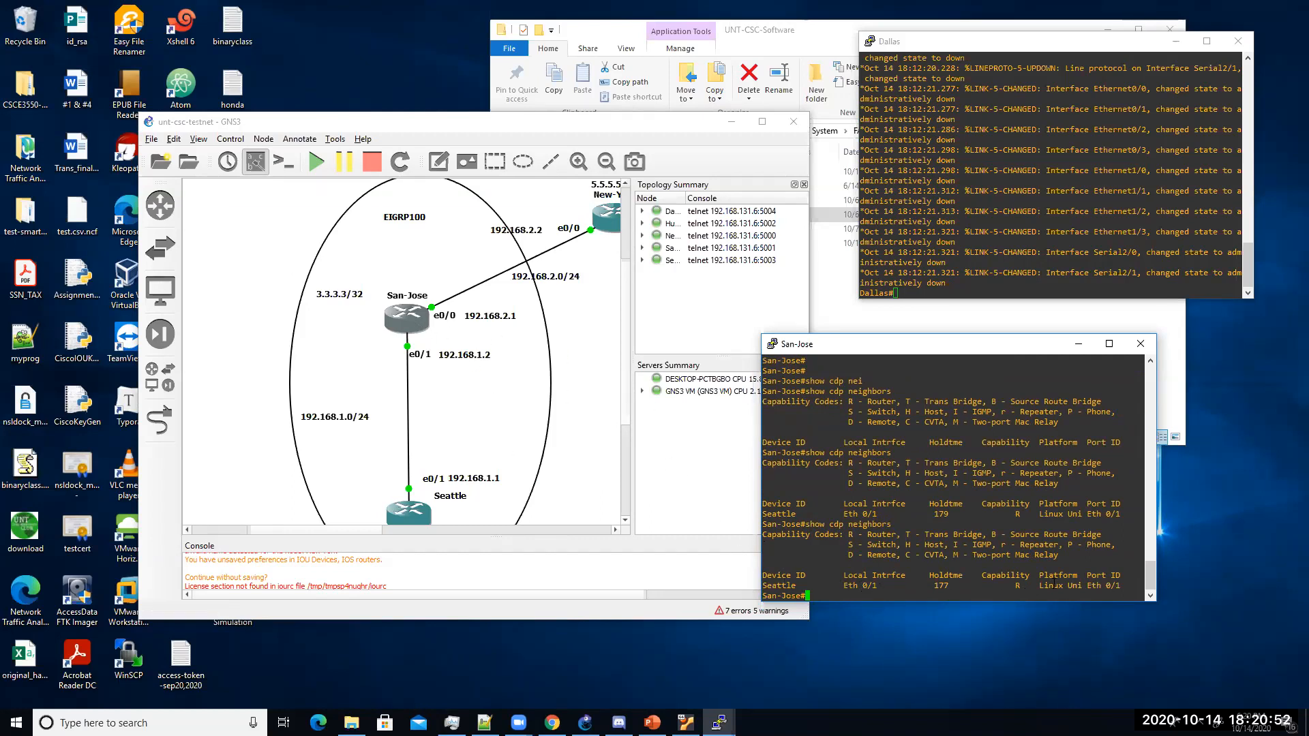
drag(1144, 587, 1090, 585)
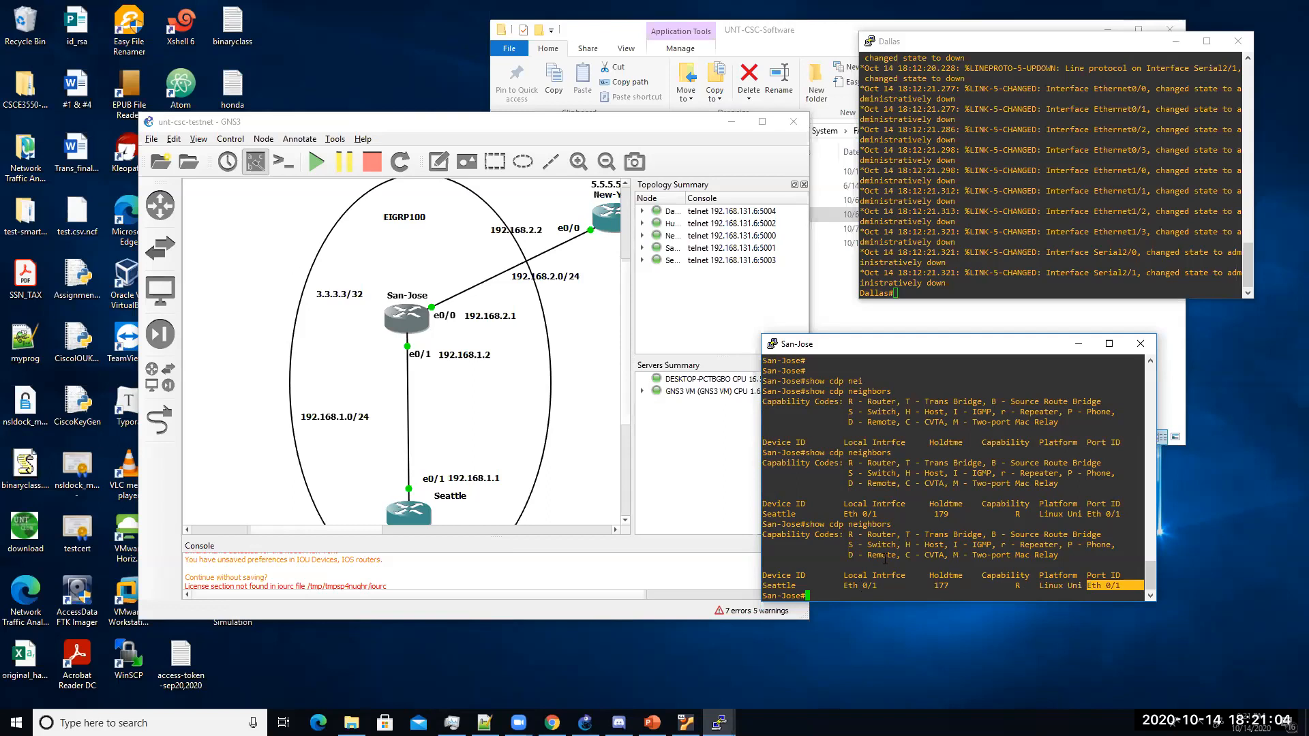
click(837, 541)
Step: Give San-Jose's e0/0 address 192.168.2.1 255.255.255.0 and enable it
text(config t)
key(Return)
text(int e0/0)
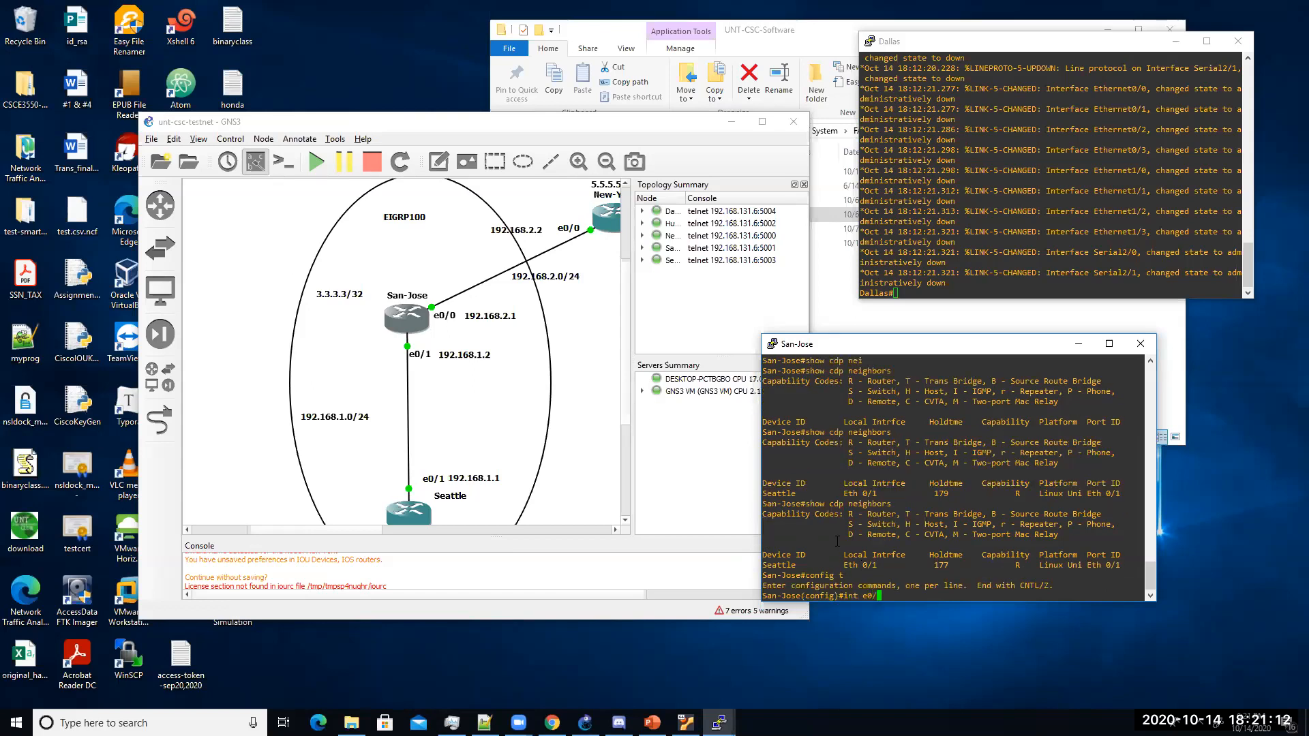
key(Return)
text(ip add )
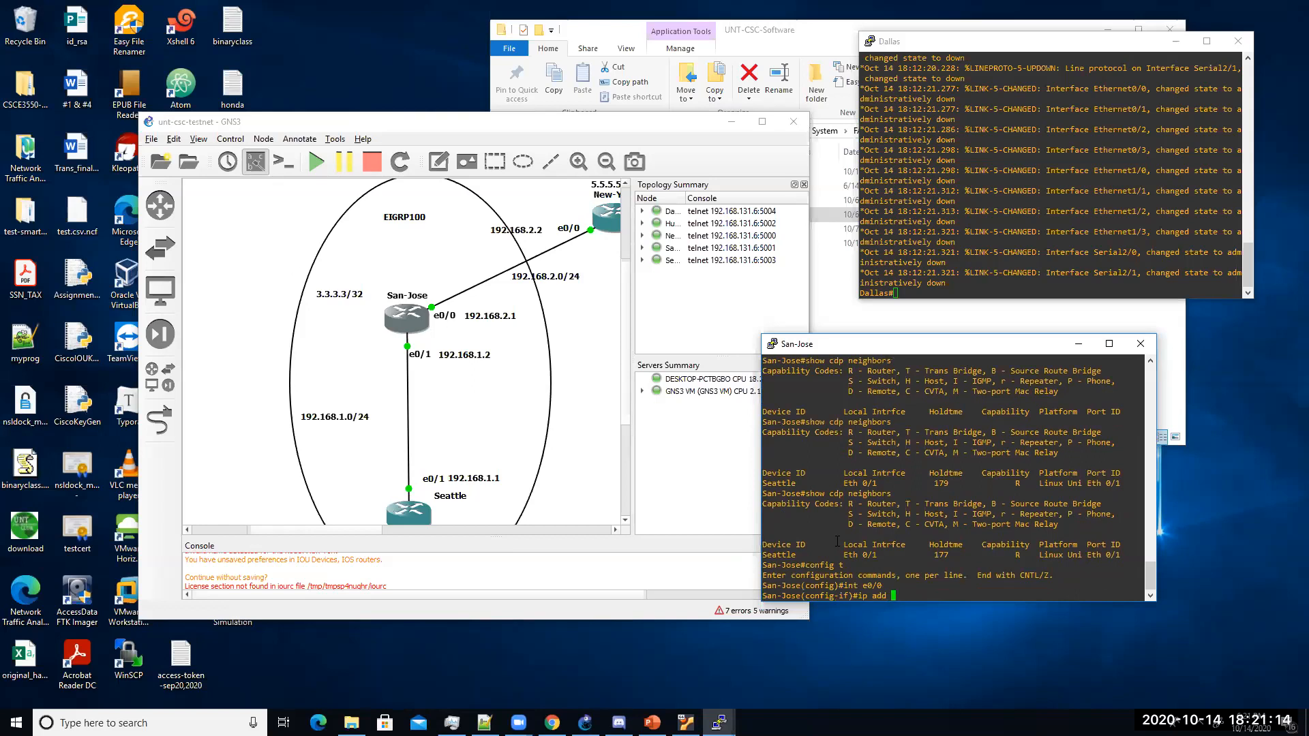
text(192.168.2.1 255.525)
key(BackSpace)
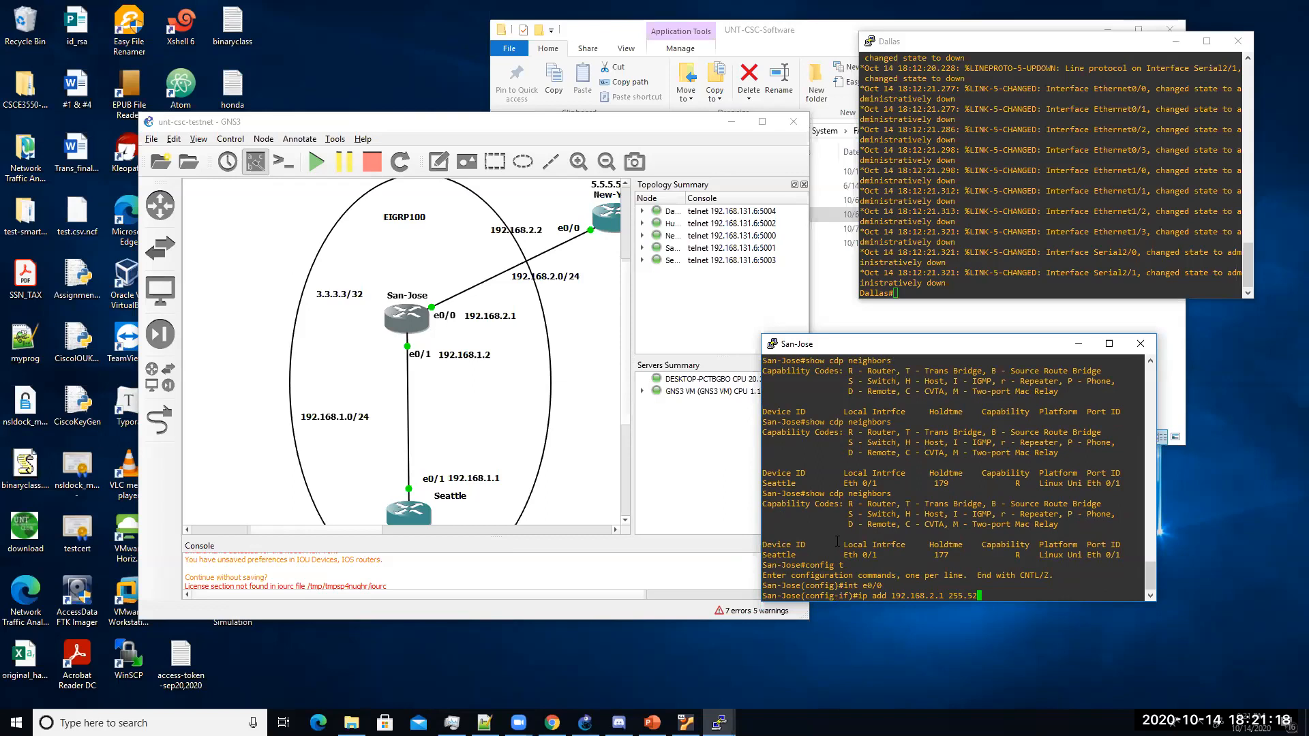
key(BackSpace)
text(255.0255.0)
key(Return)
text(no)
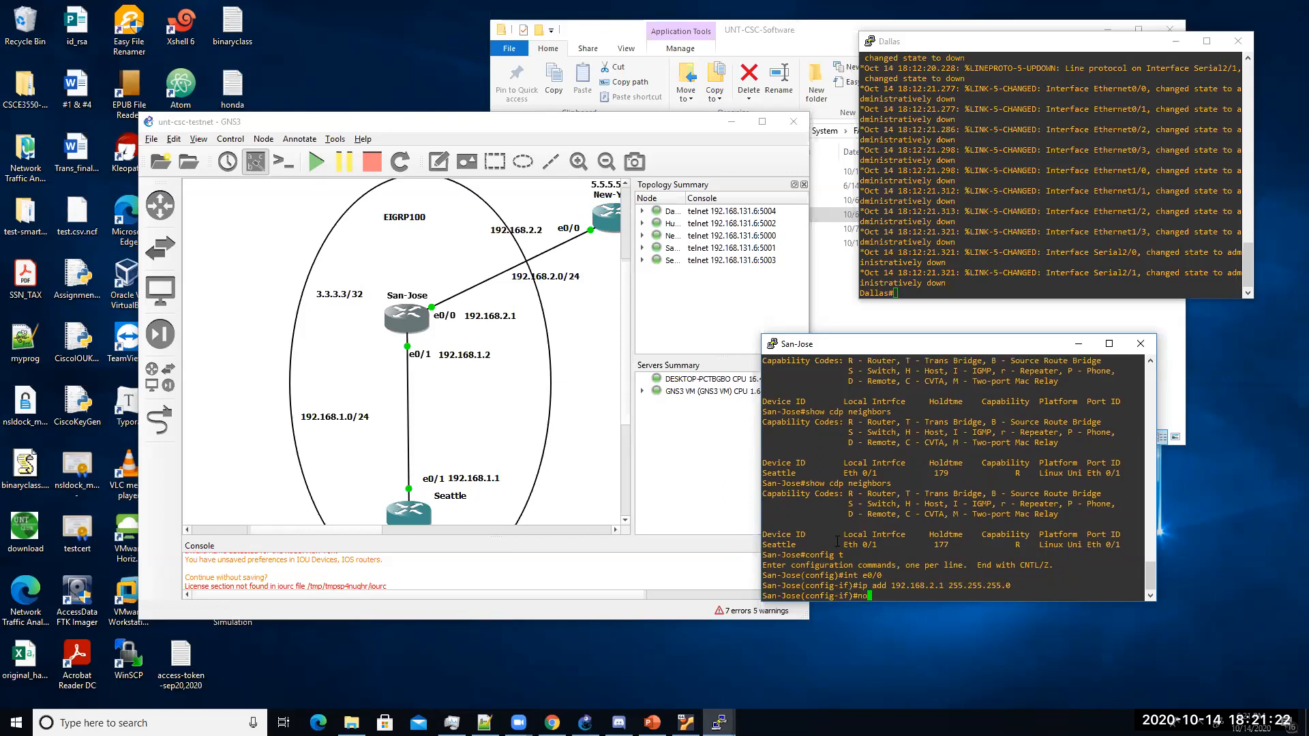
text( shut)
key(Return)
key(Return)
key(Return)
Step: Save San-Jose's configuration and list addressed interfaces with show ip int br | exc unass
text(end)
key(Return)
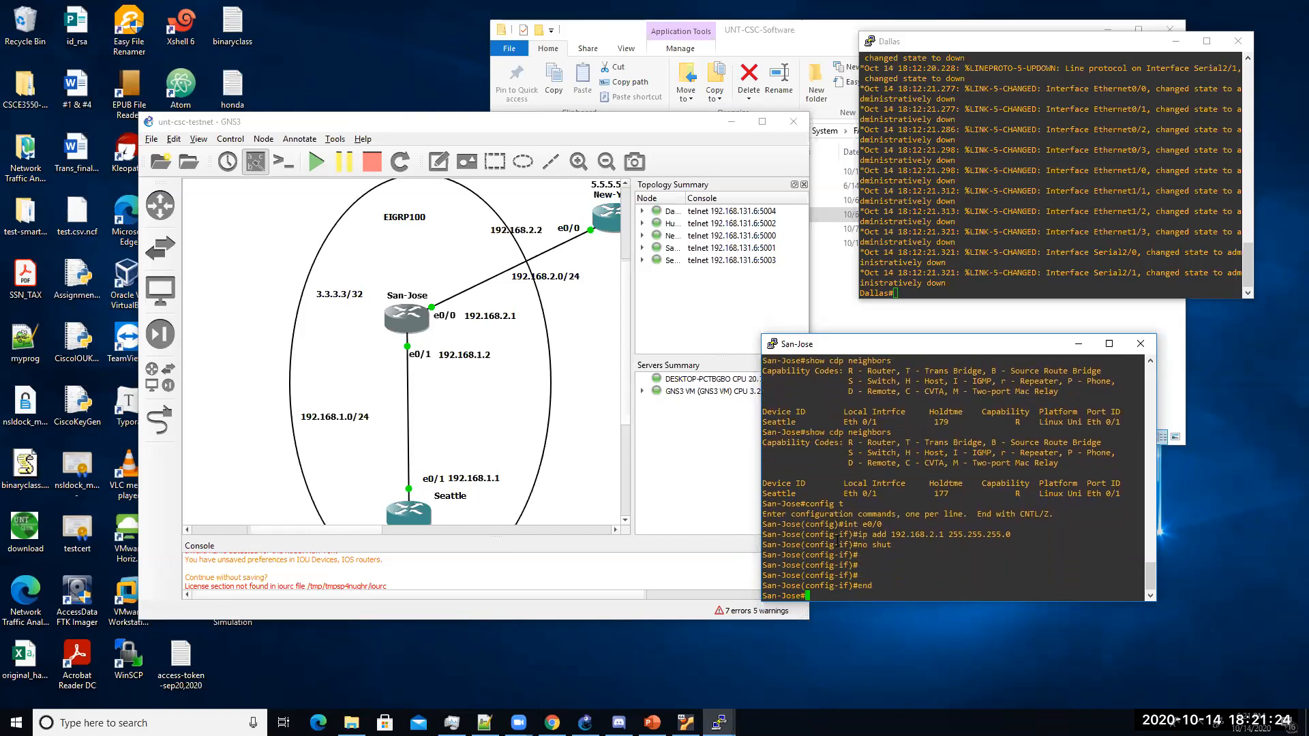
text(wr)
key(Return)
text(show)
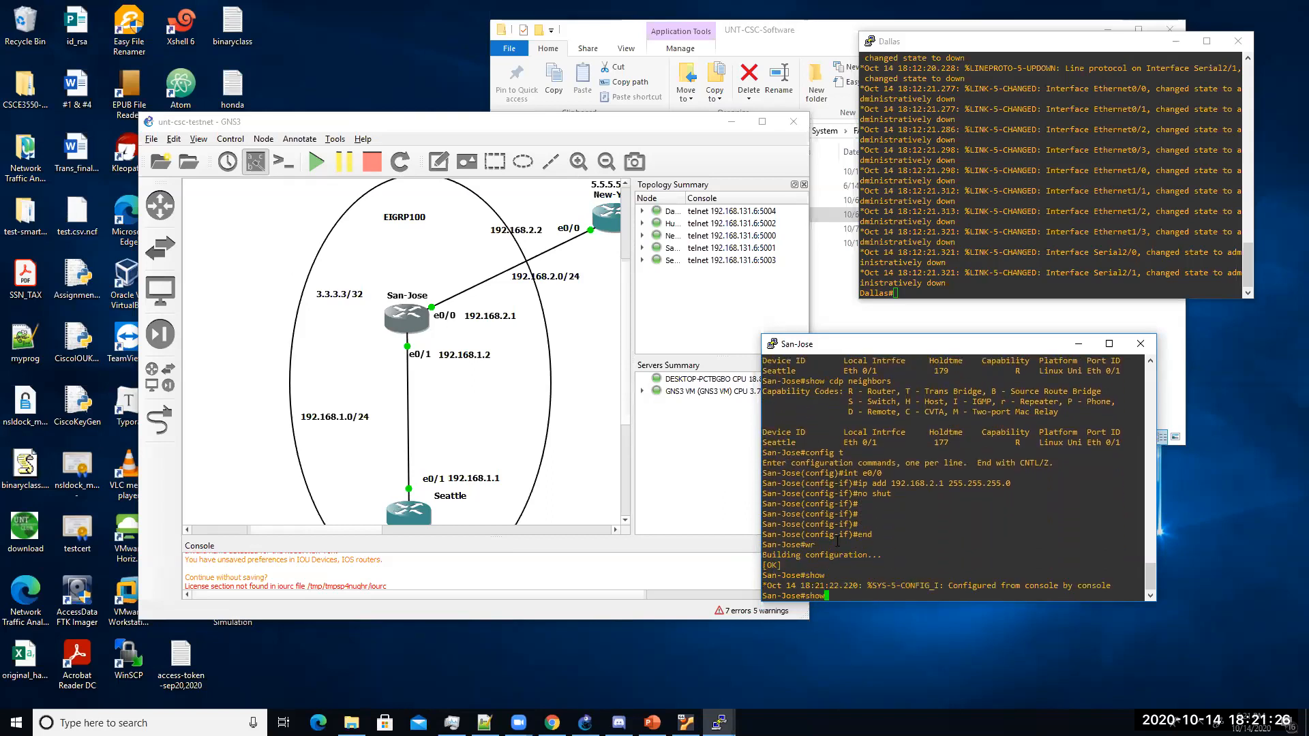
text( ip int br | exc unass)
key(Return)
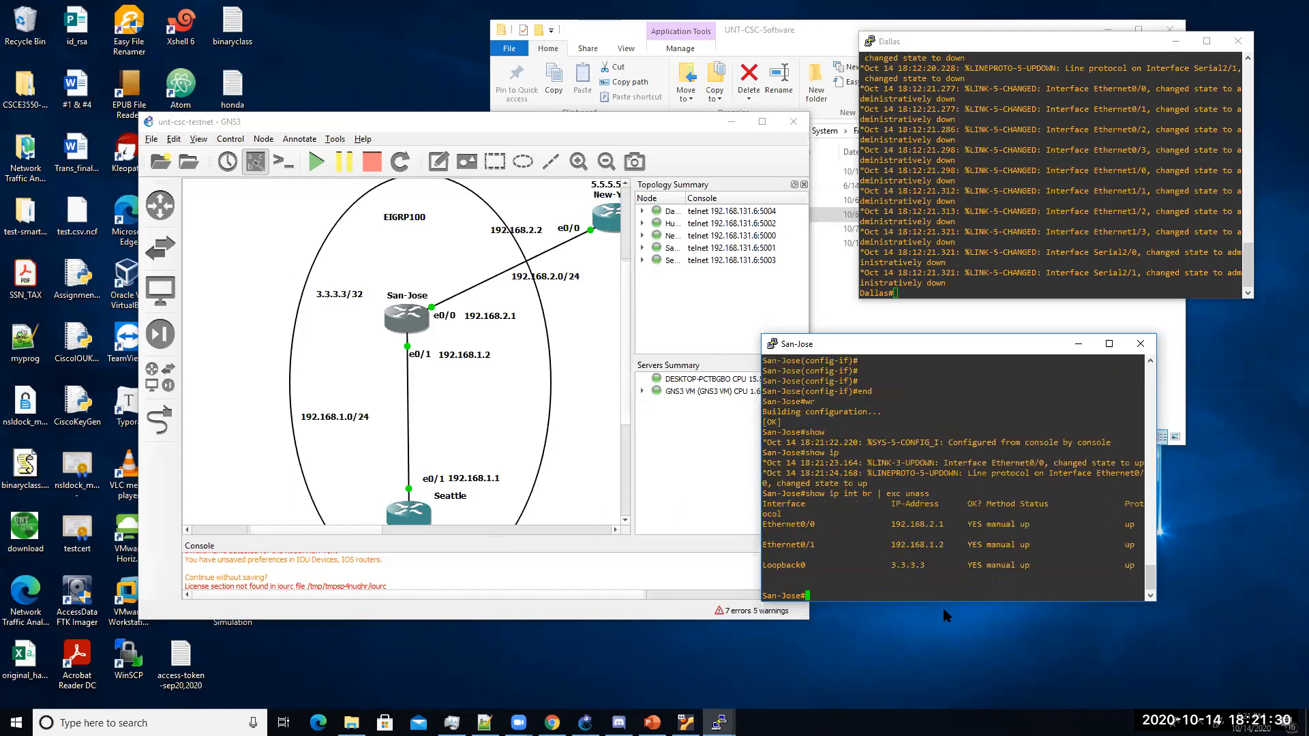
Step: Set aside the Dallas console, open New-York's console, and enter config t
drag(371, 529, 422, 521)
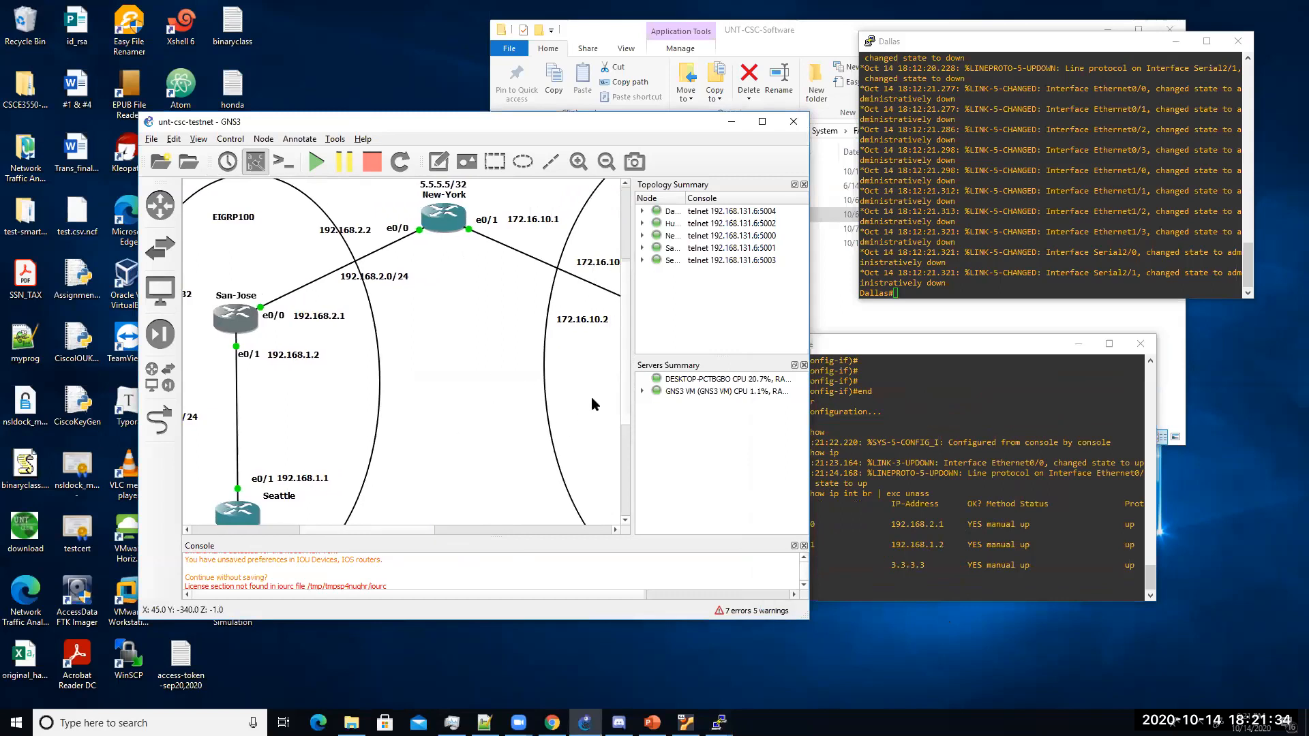
click(1176, 41)
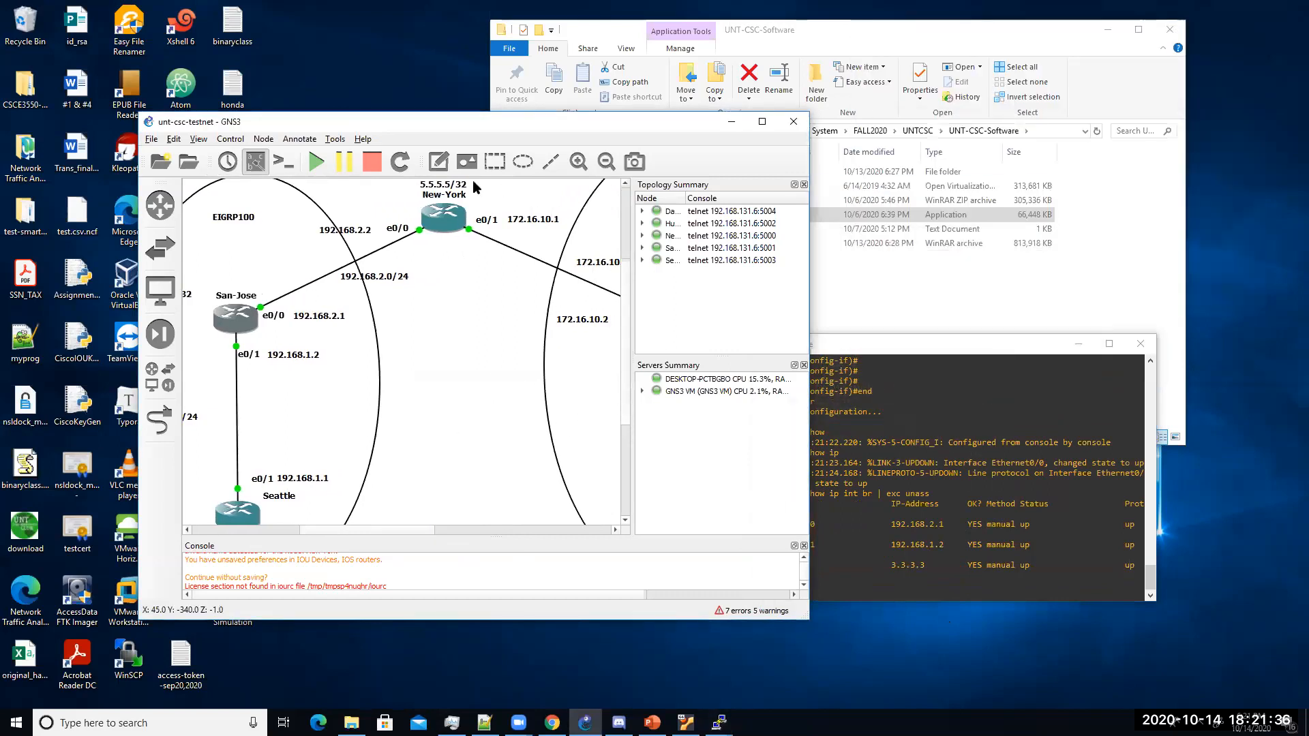
double_click(450, 213)
drag(352, 150, 1057, 136)
key(Return)
key(Return)
key(Return)
text(config t)
Step: Create New-York's Loopback0 with 5.5.5.5 255.255.255.255 and enable it
key(Return)
text(int lo0)
key(Return)
text(ip add 5.5.5.5 2)
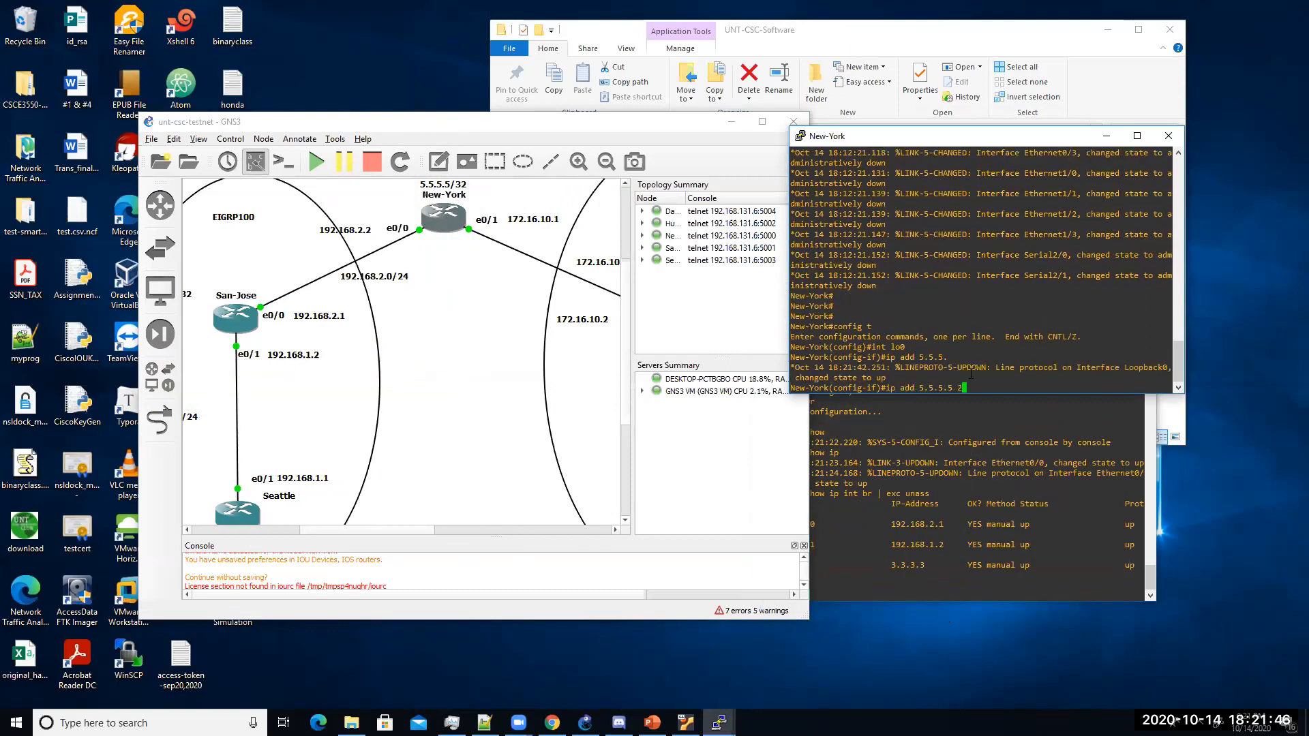
text(55.255.255.255.25)
key(Return)
text(int)
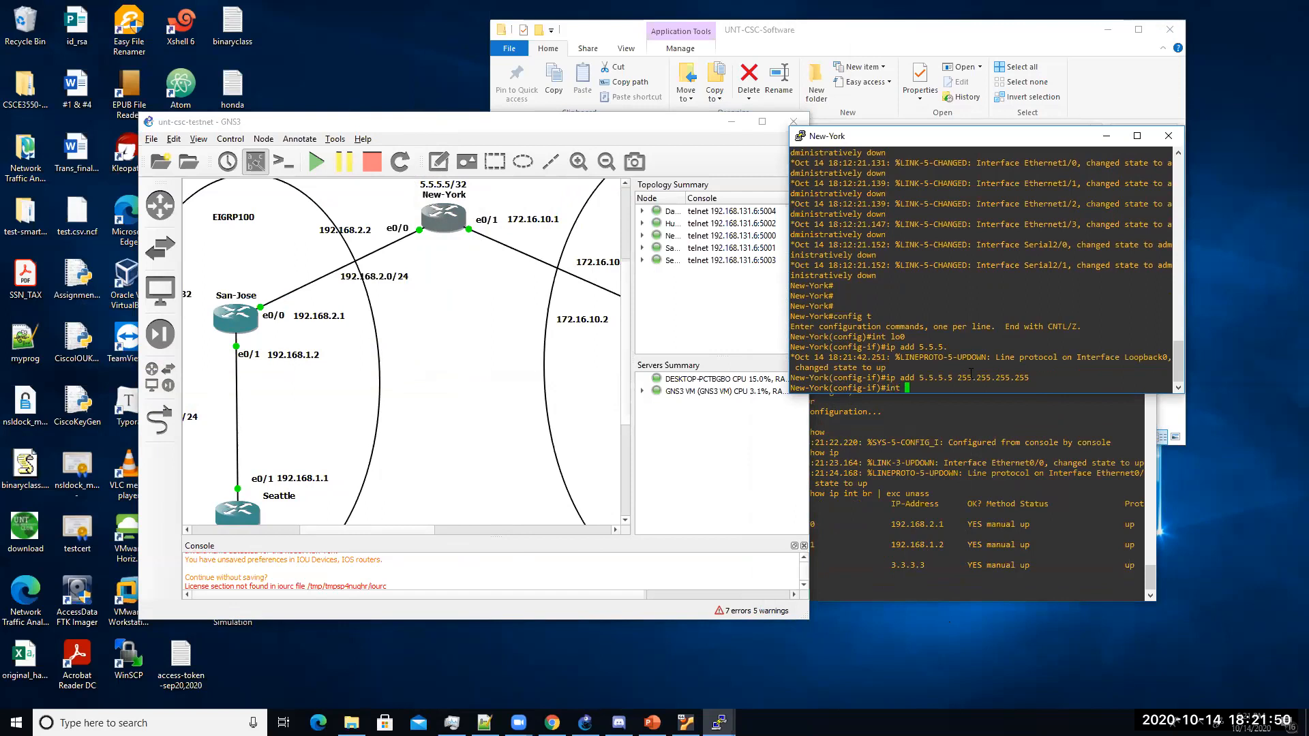
key(BackSpace)
key(BackSpace)
key(BackSpace)
key(BackSpace)
text(no shut)
key(Return)
Step: Give New-York's e0/0 address 192.168.2.2 255.255.255.0 and enable it
text(int)
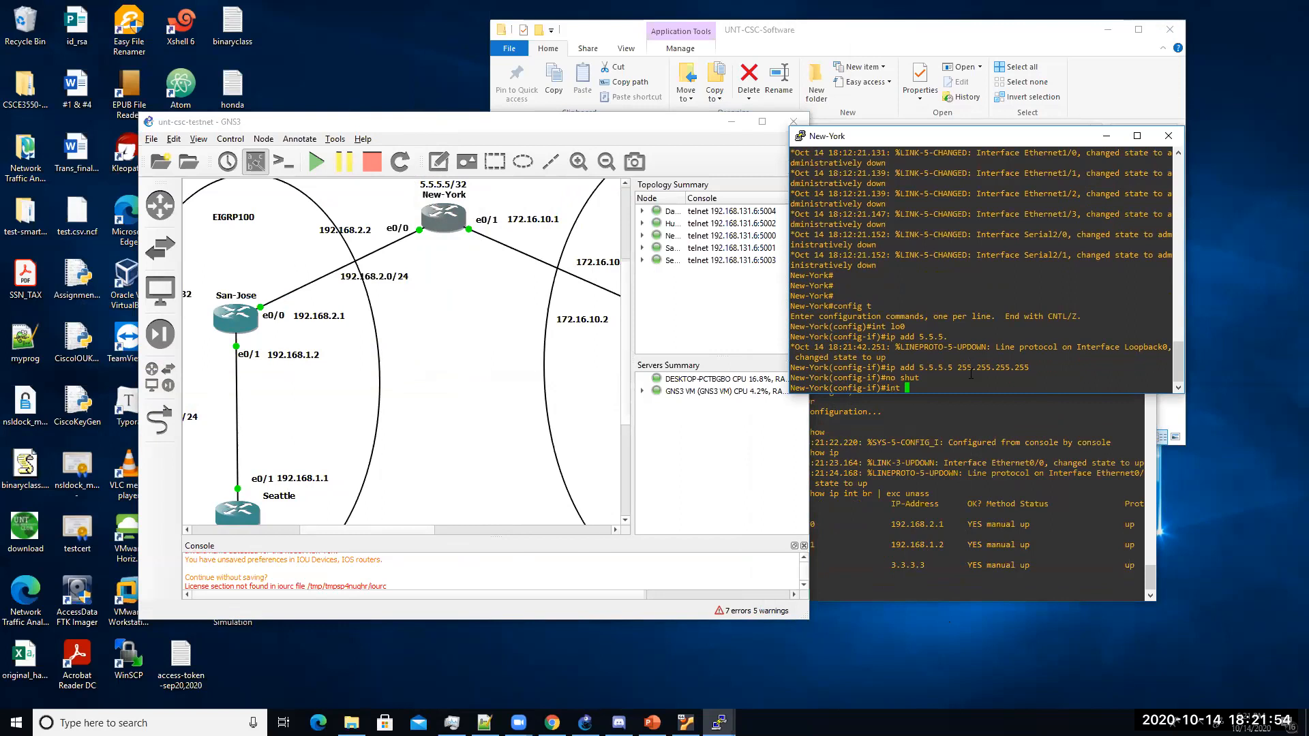
text( e0/0)
key(Return)
text(ip add 192.168.)
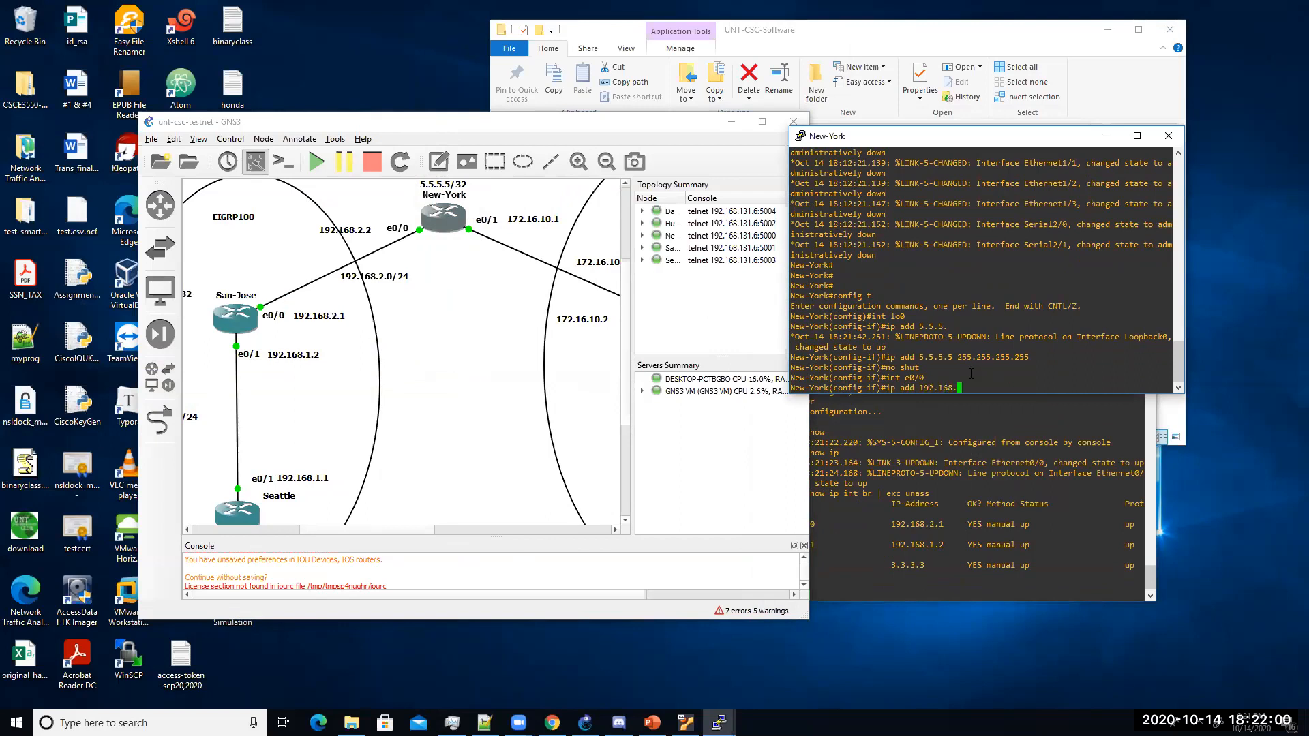
text(2.2 255.25)
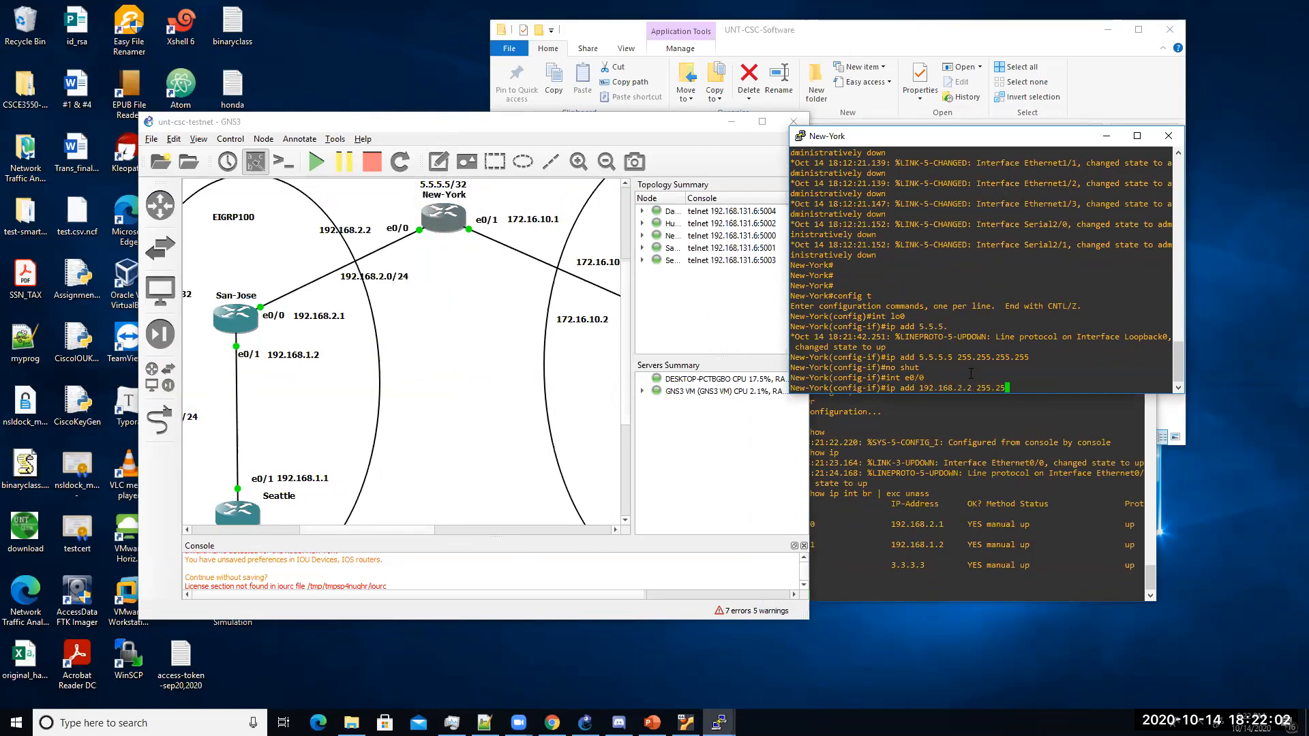
text(5.255.0)
key(Return)
text(no shut)
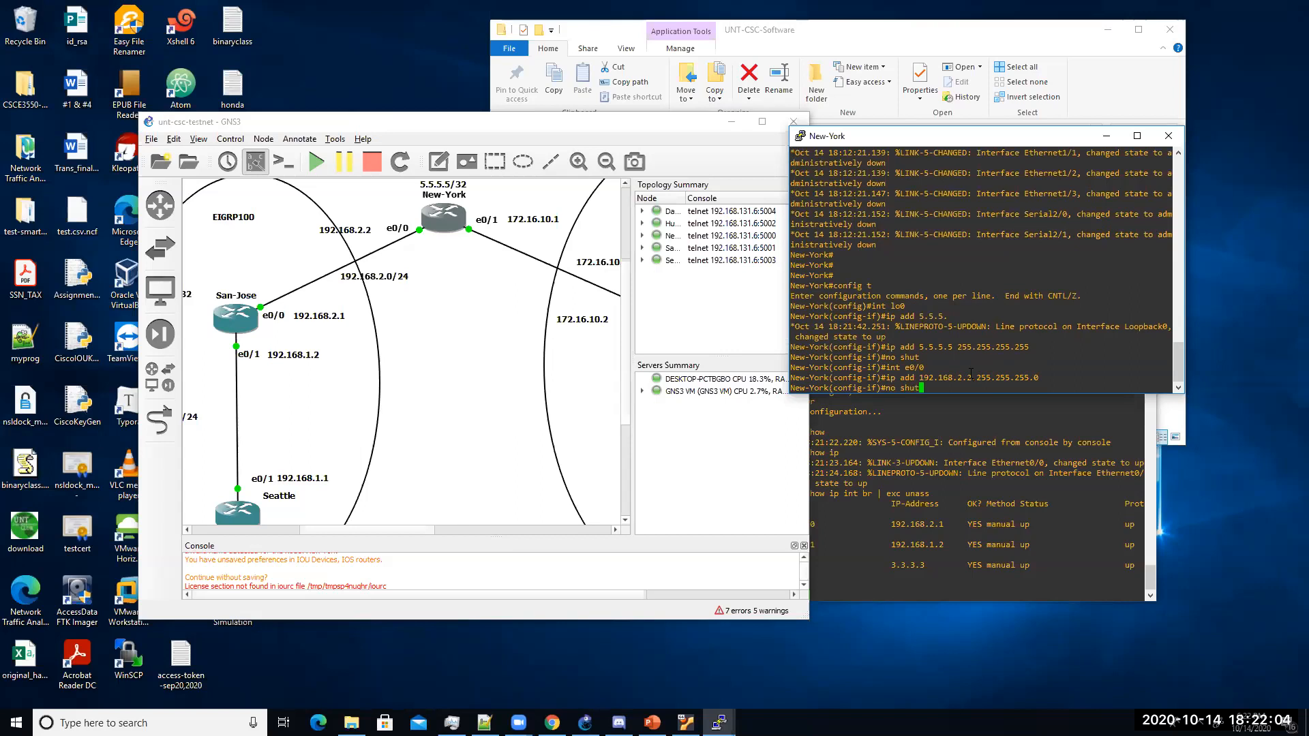
key(Return)
Step: Assign 172.16.10.1 255.255.255.0 to New-York's e0/1, then end and save with wr
text(int e0/1)
key(Return)
text(ip ad)
text(d 172.16)
text(1 2)
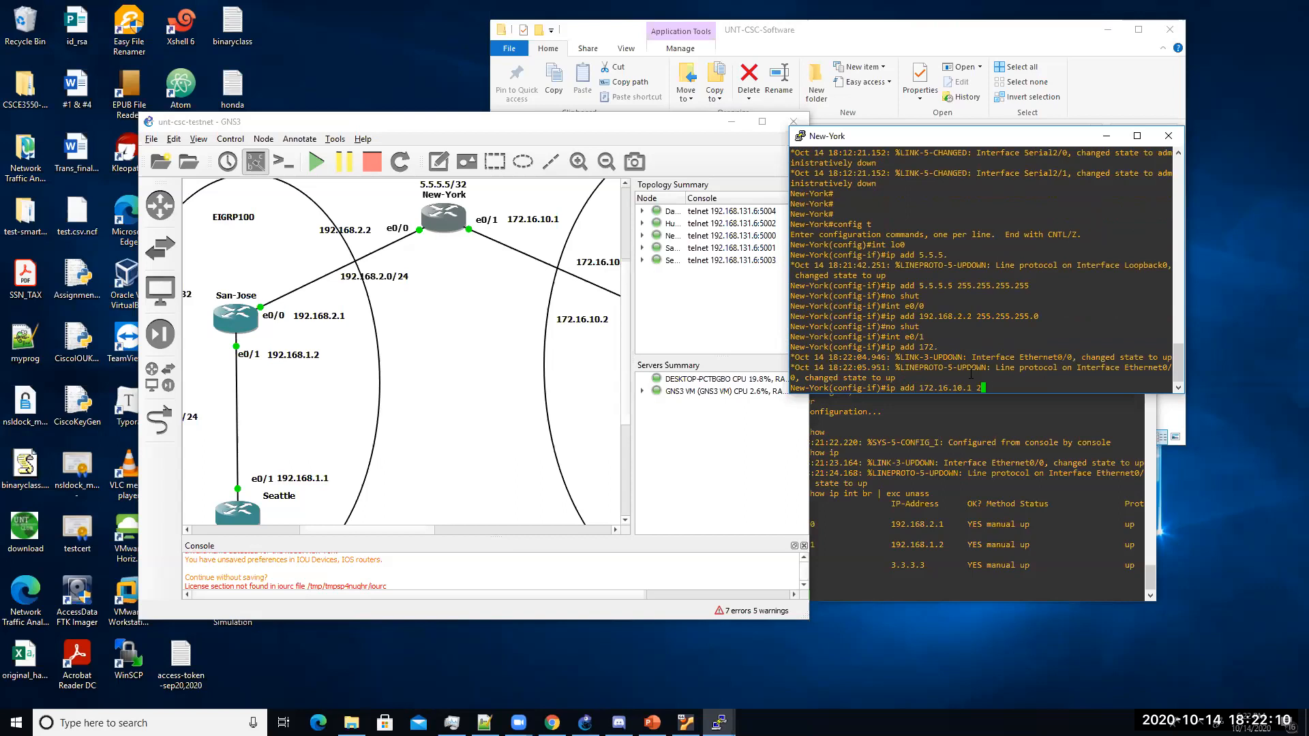
text(55.255.255.0)
key(Return)
key(Return)
key(Return)
key(Return)
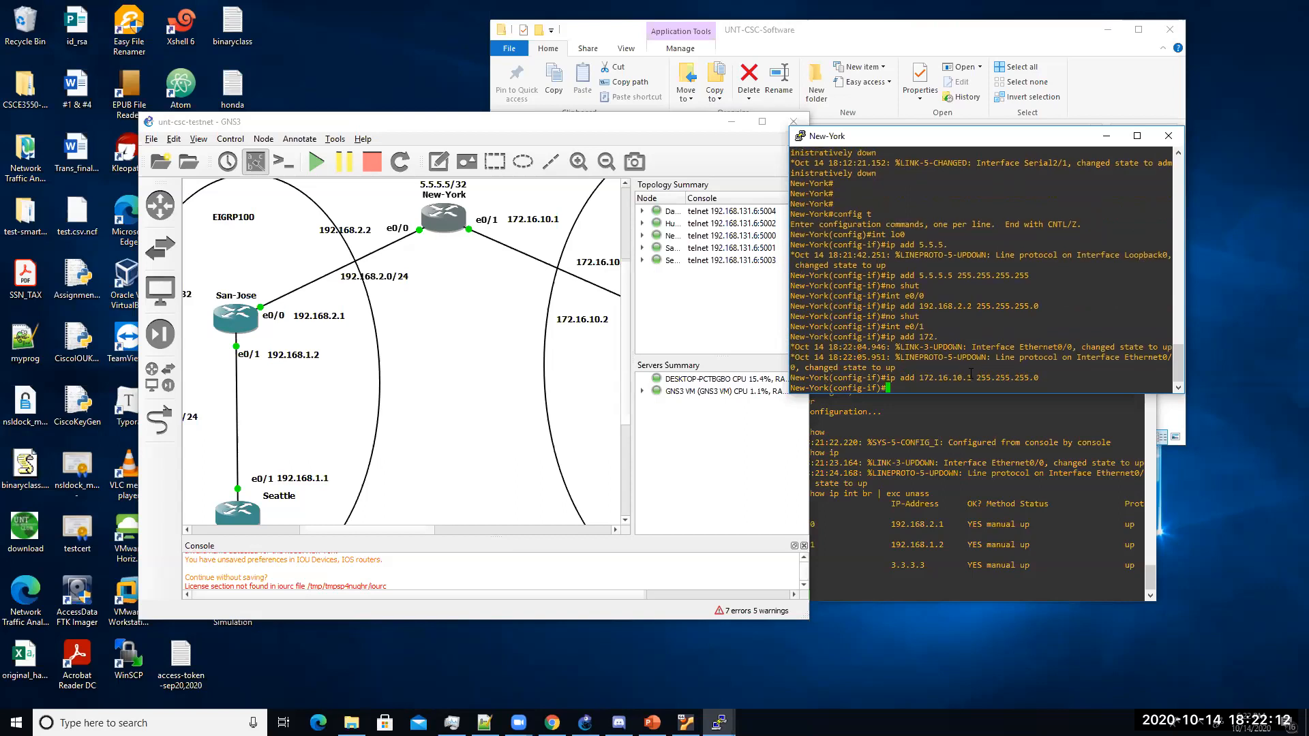
text(end)
key(Return)
text(wr)
key(Return)
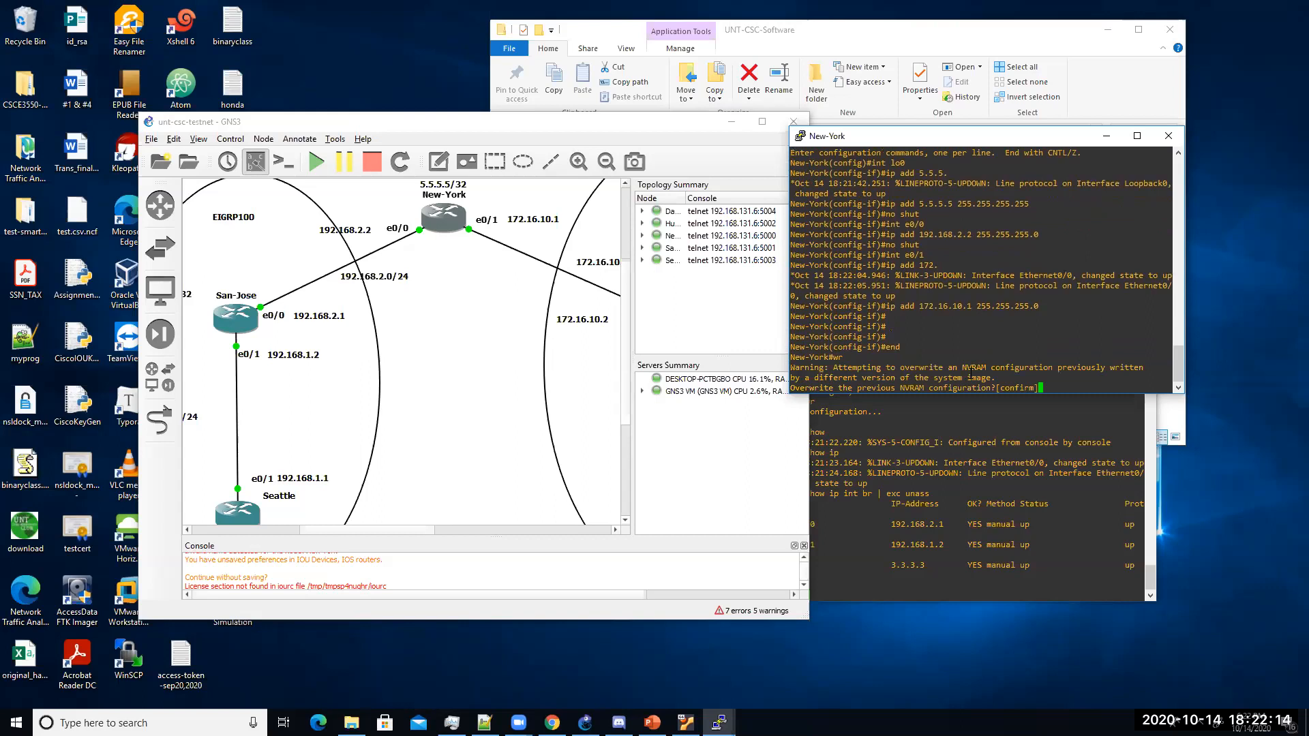
click(487, 381)
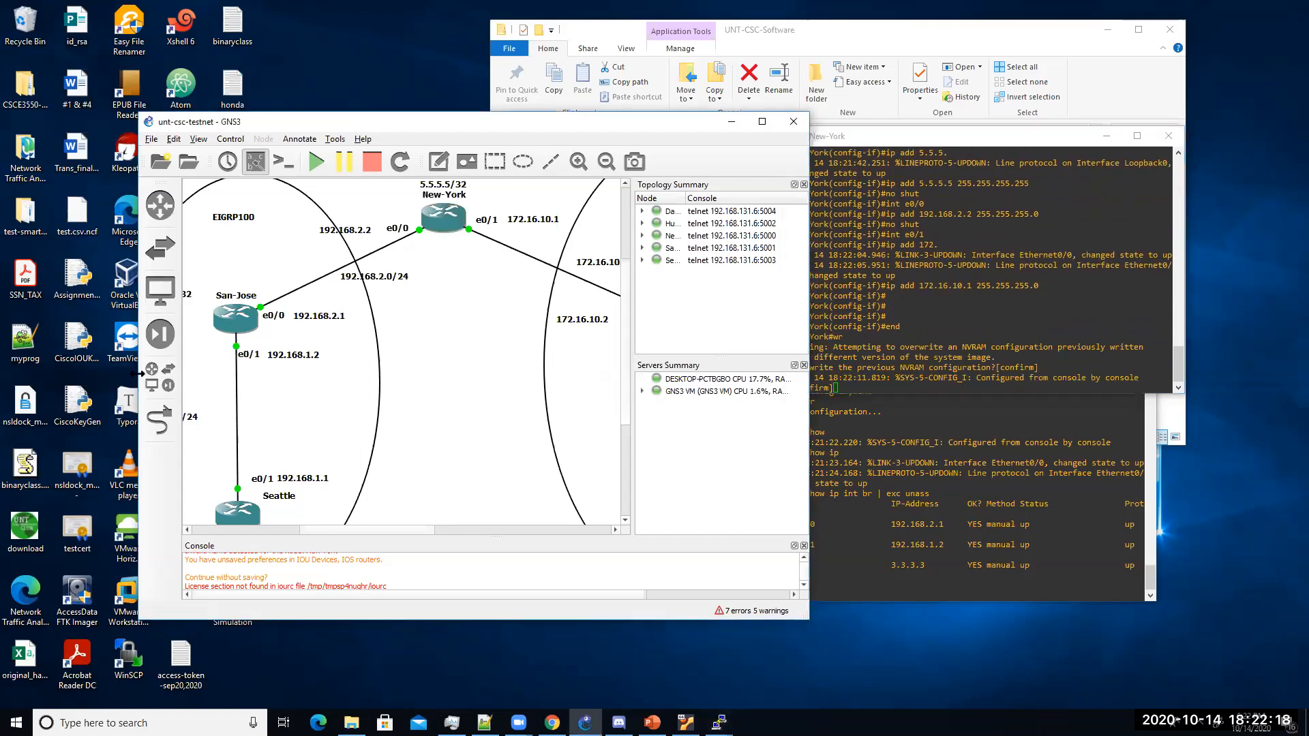
Step: Enter configuration mode on Huoston and give Loopback0 the address 4.4.4.4 255.255.255.255
drag(139, 373, 15, 373)
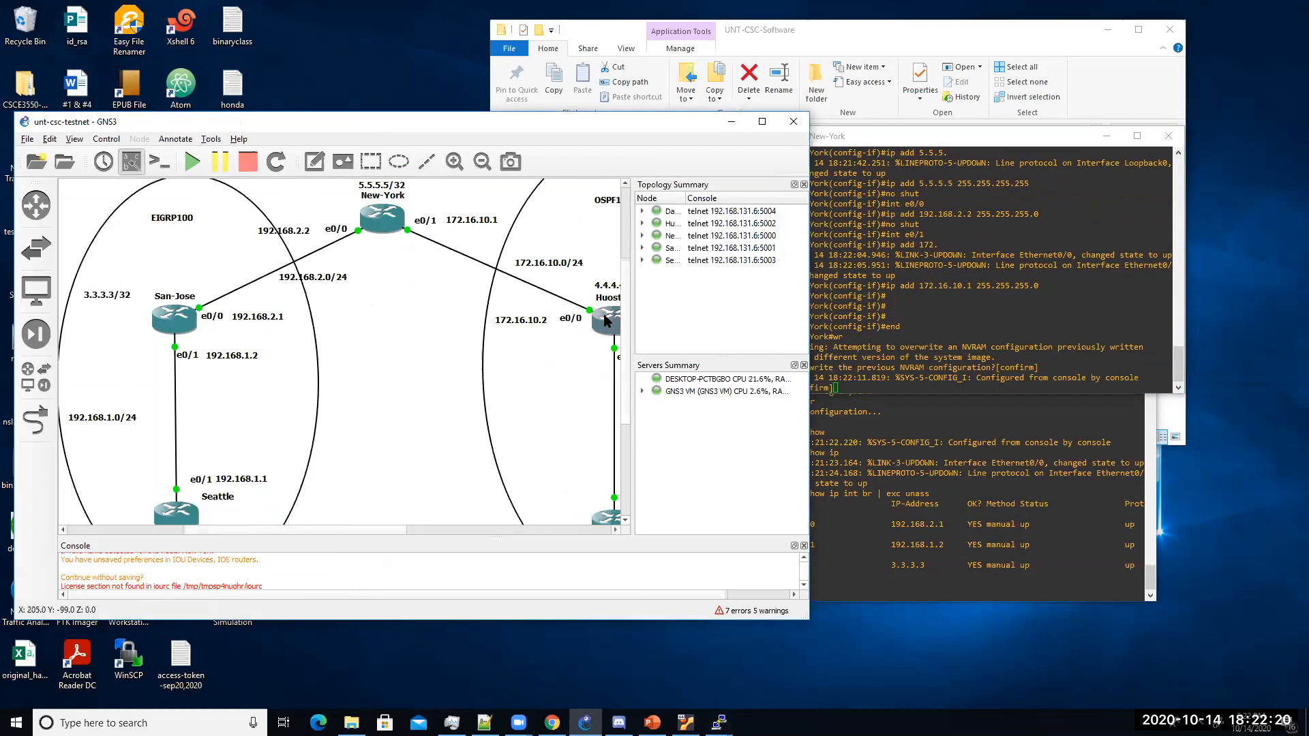
text(config t)
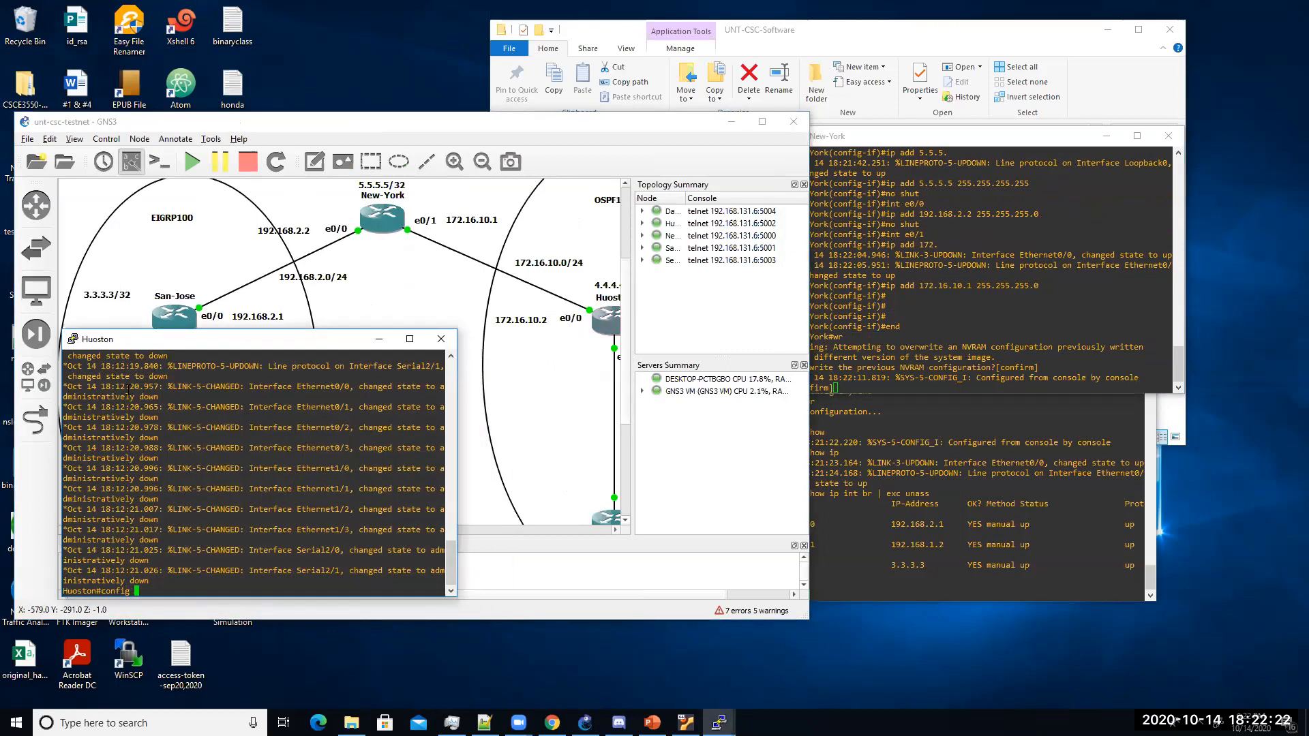
key(Return)
text(int lo0)
key(Return)
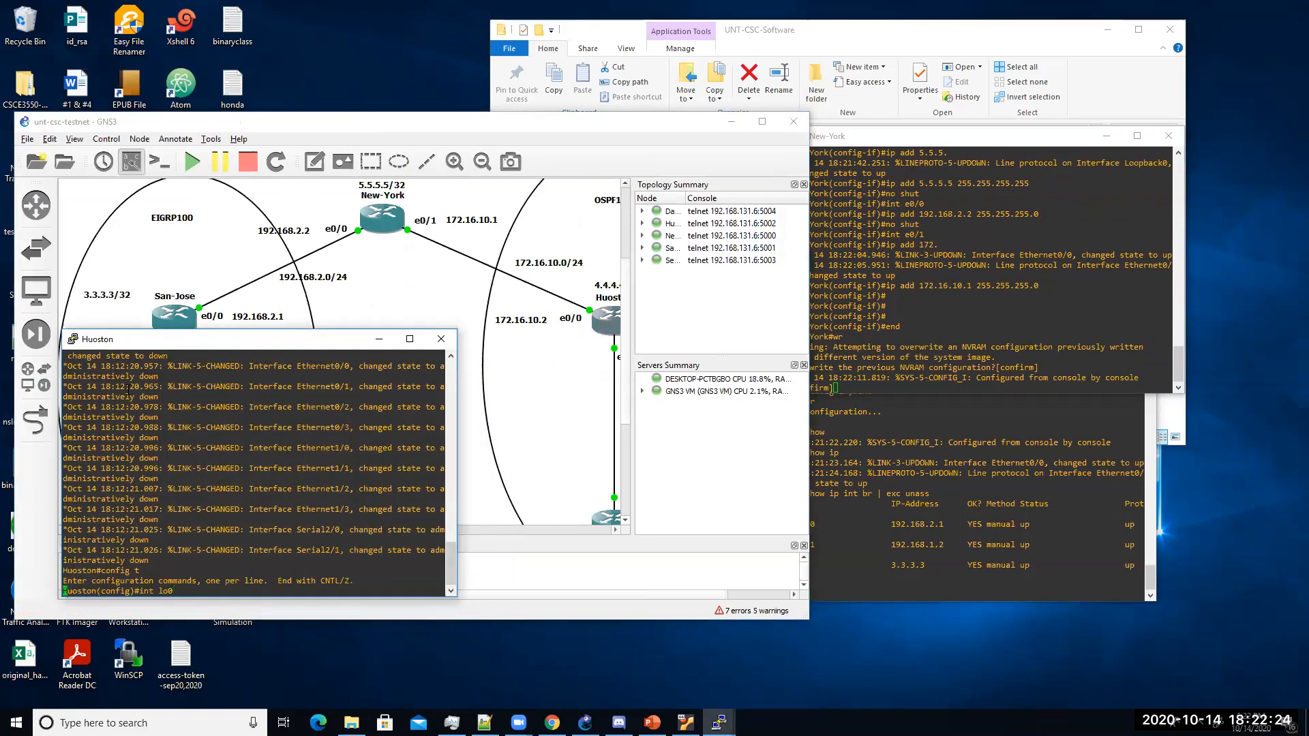
text(ip add 4.4.4.)
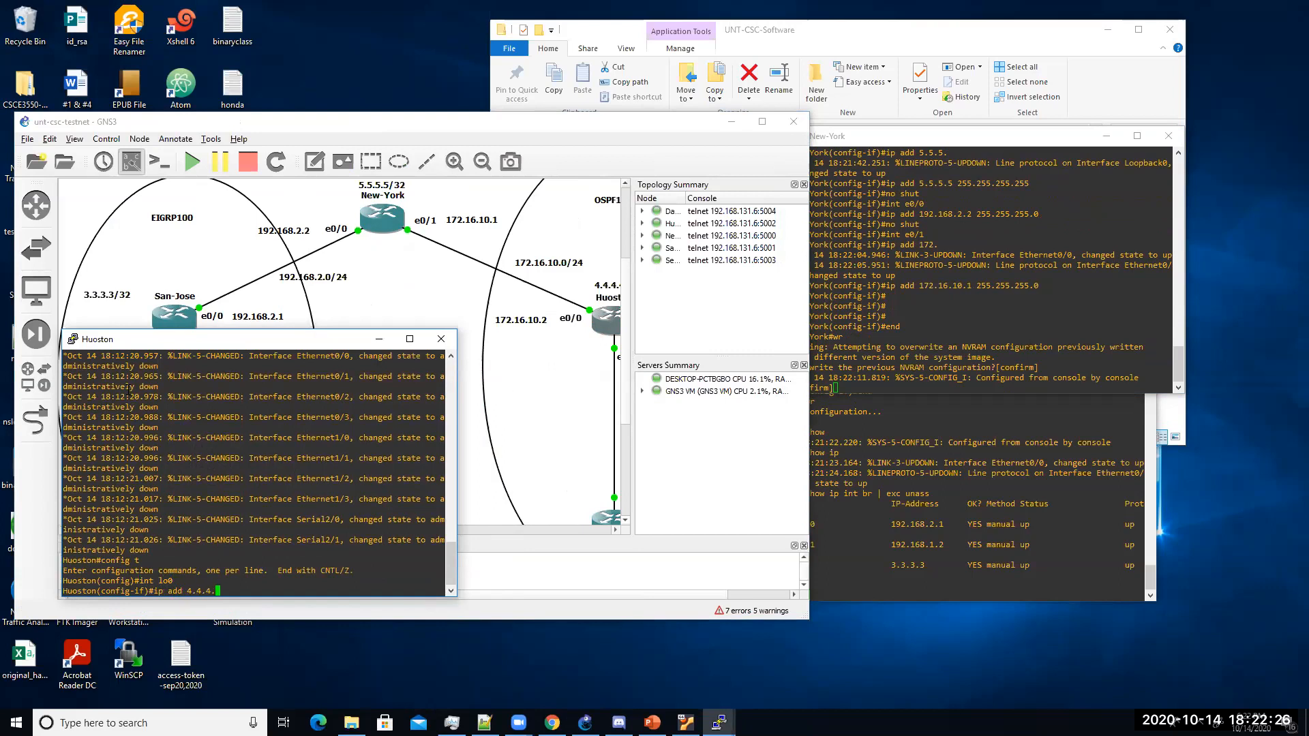
text(4 255.255.255.255.255.)
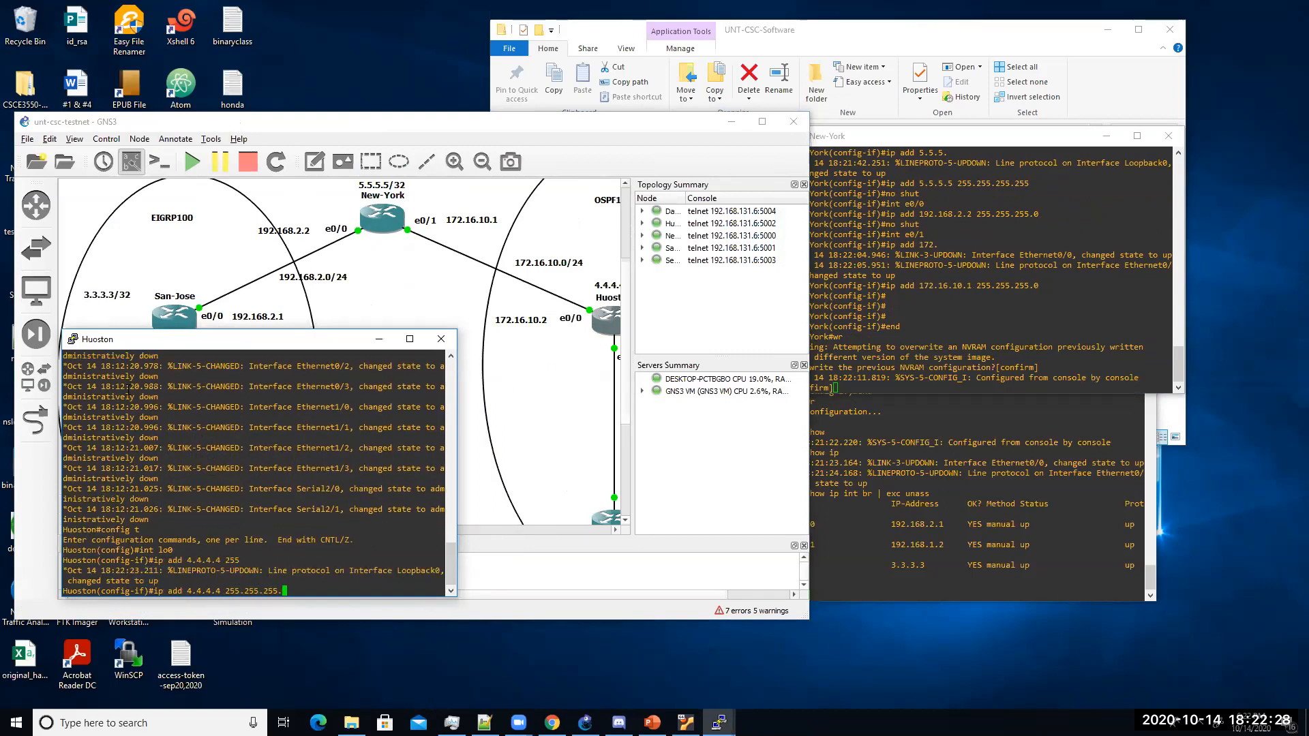
key(Return)
key(Return)
key(Return)
key(Return)
Step: Assign 172.16.10.2 255.255.255.0 to Huoston's Ethernet0/0 and bring it up
text(int e0/0)
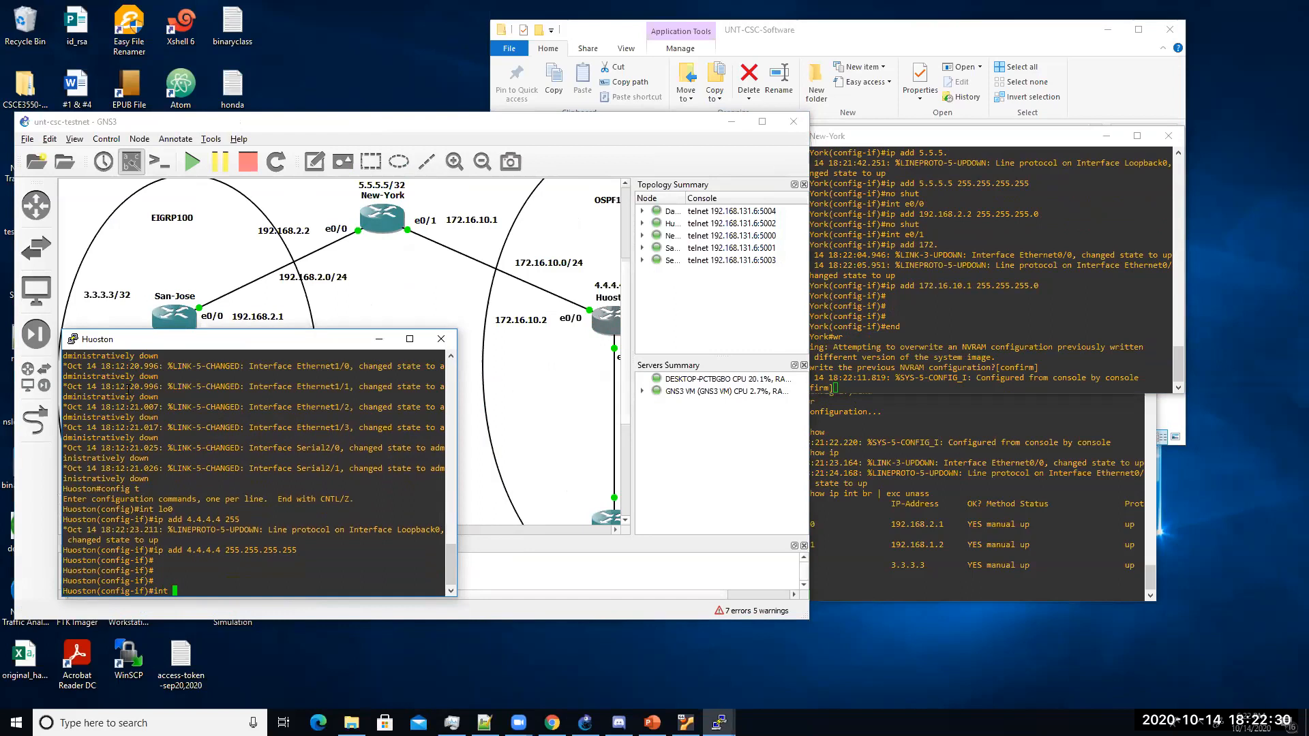
key(Return)
text(ip)
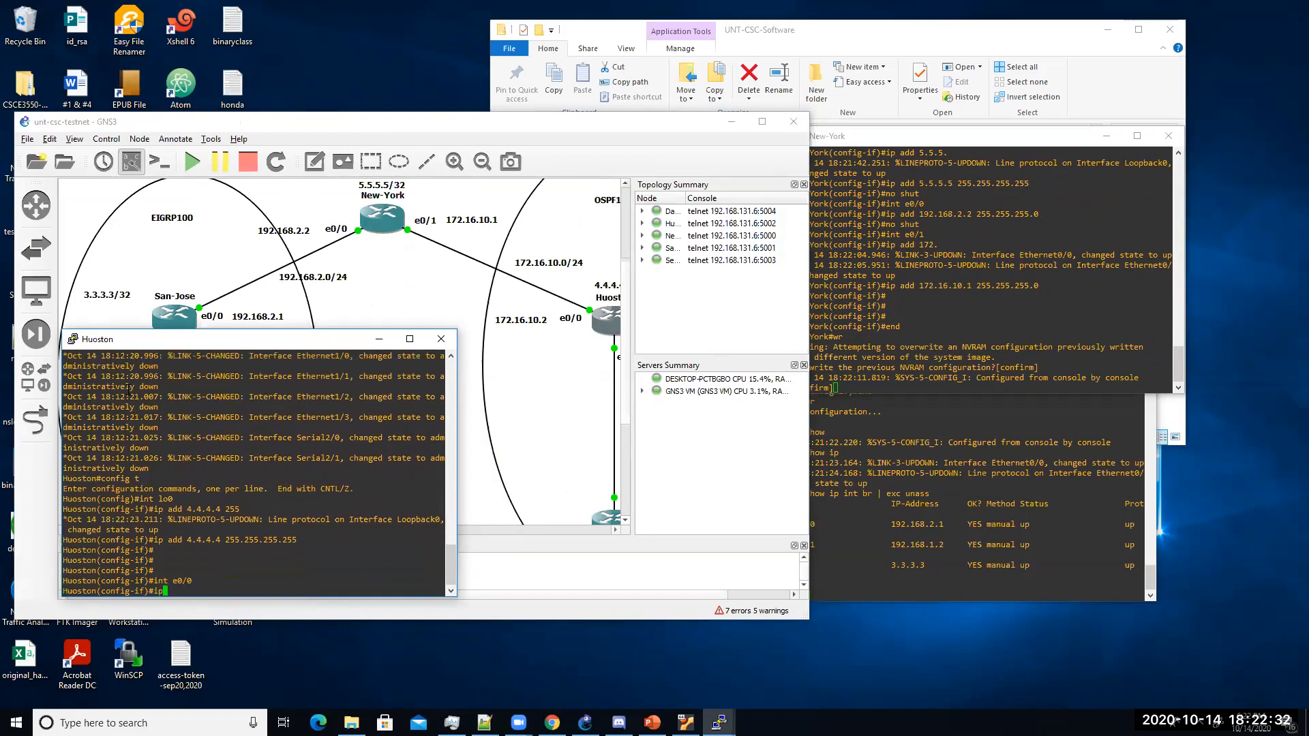
text( add 172.16.10.2 255.255.255.0)
key(Return)
text(no shut)
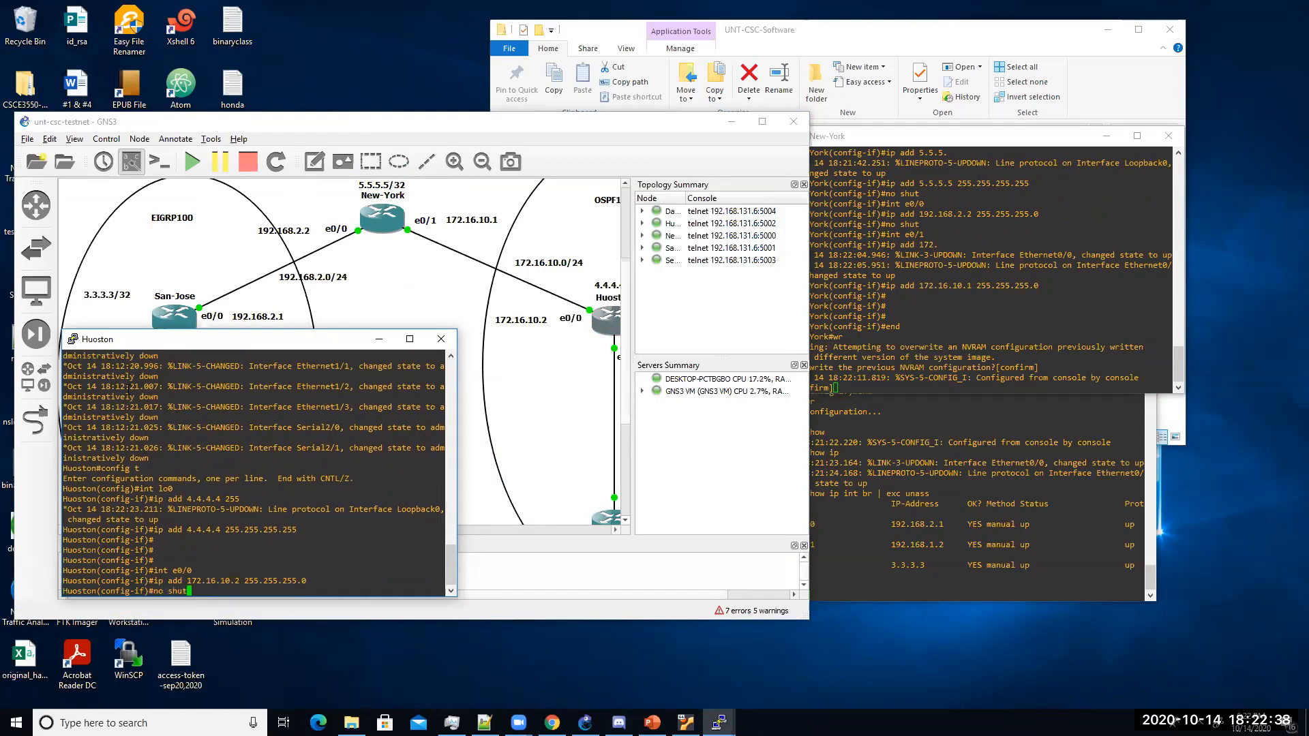
key(Return)
key(Return)
key(Return)
key(Return)
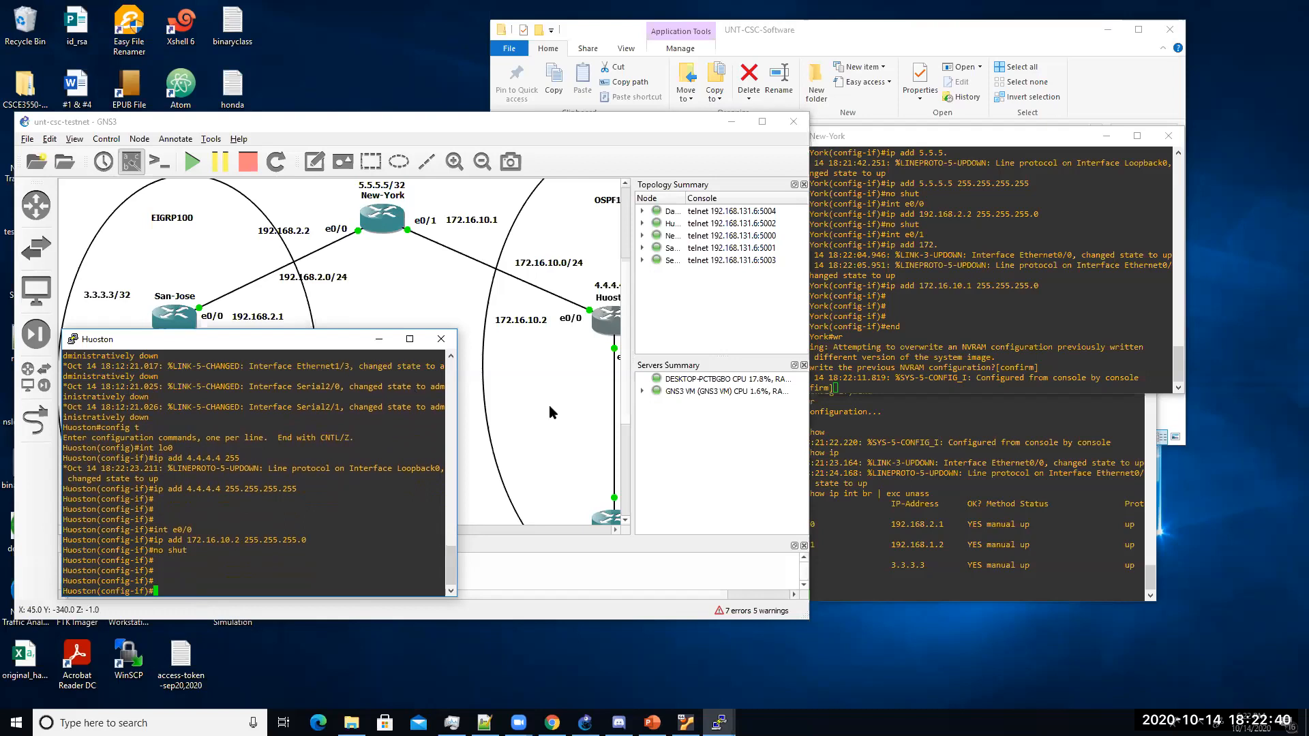
Step: Assign 172.16.20.1 255.255.255.0 to Huoston's Ethernet0/1 and bring it up
drag(629, 321, 677, 314)
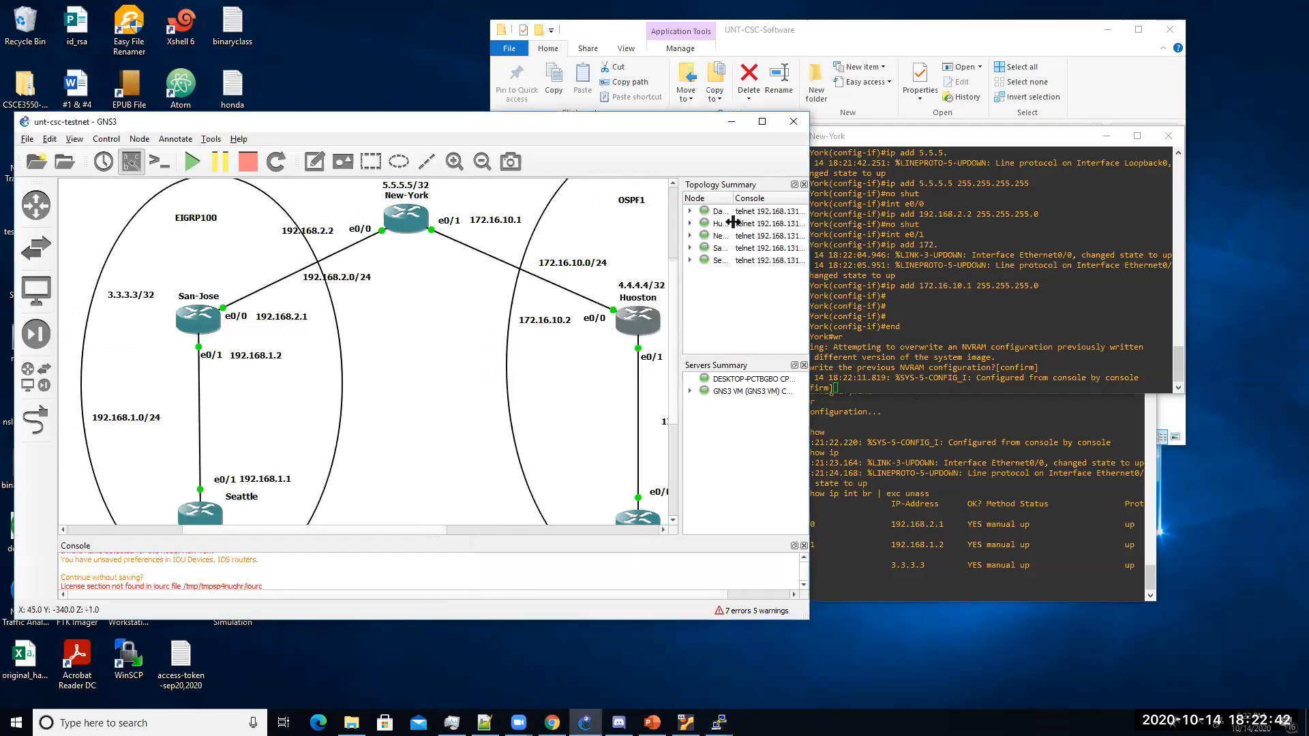
drag(382, 118, 690, 110)
click(256, 472)
text(int e0/1)
key(Return)
text(ip add)
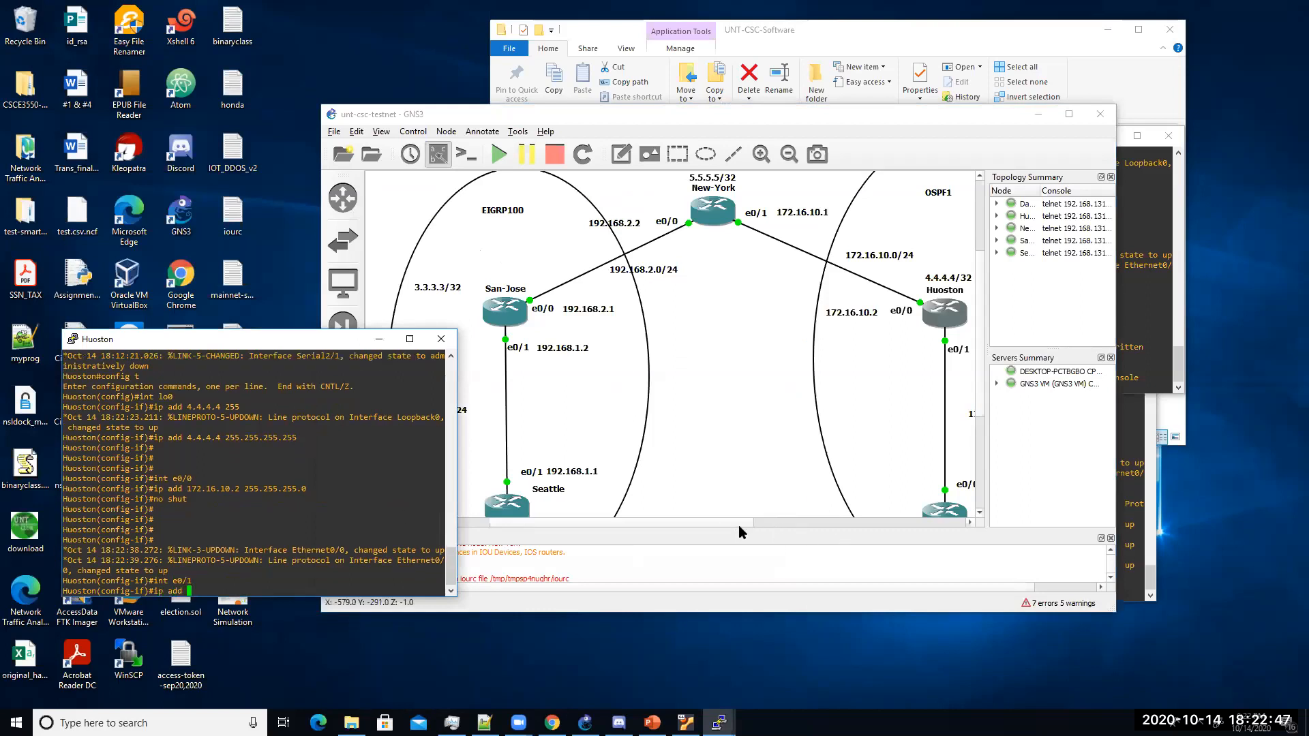
drag(739, 525, 799, 522)
click(278, 502)
text(1)
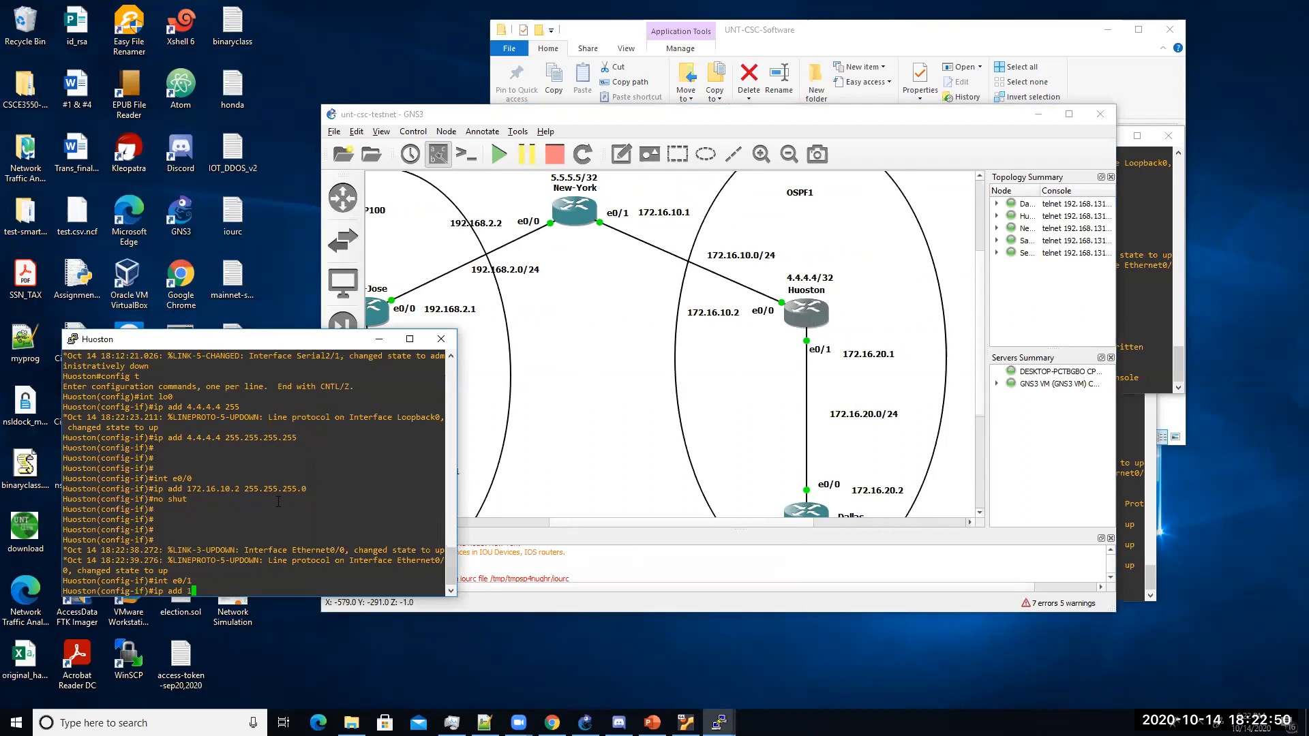
text(72.16.20.1 255.255.255.0)
key(Return)
text(no shut)
key(Return)
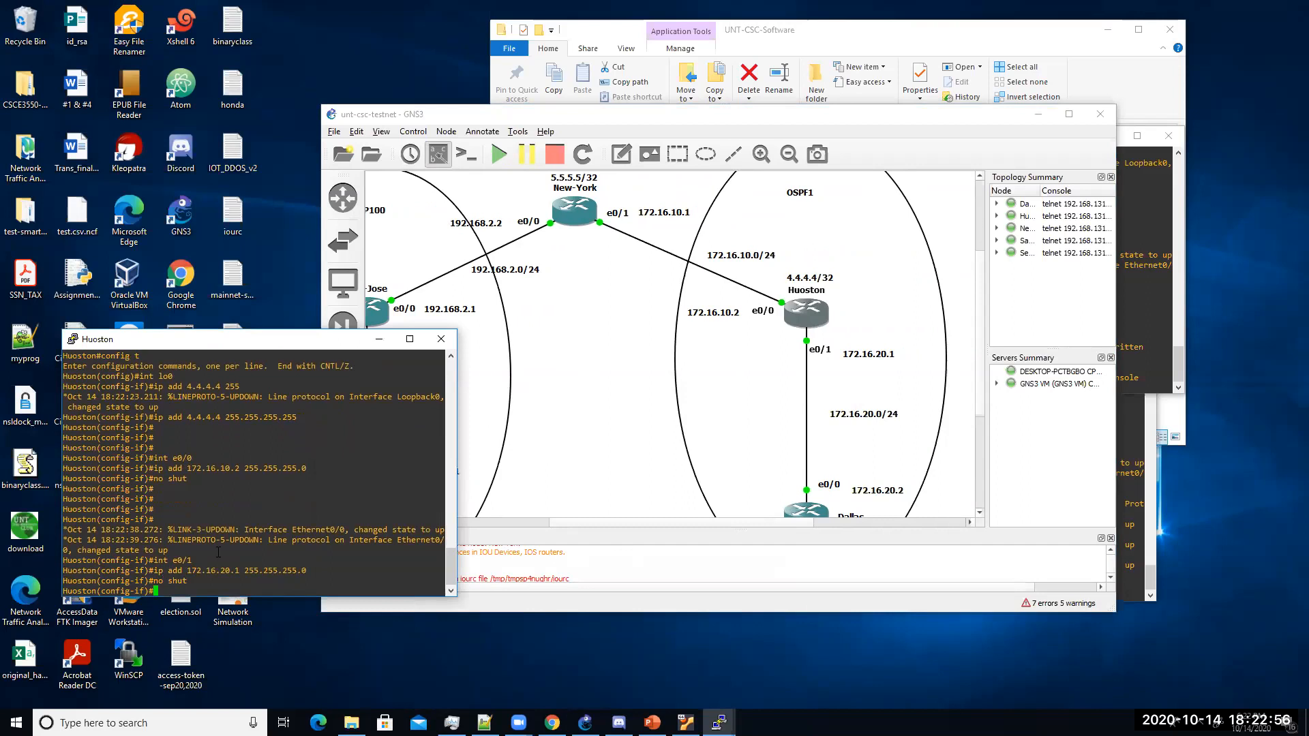
Step: Verify Huoston's addressed interfaces with do sh ip int br | exc unass
text(do sh ip itn br)
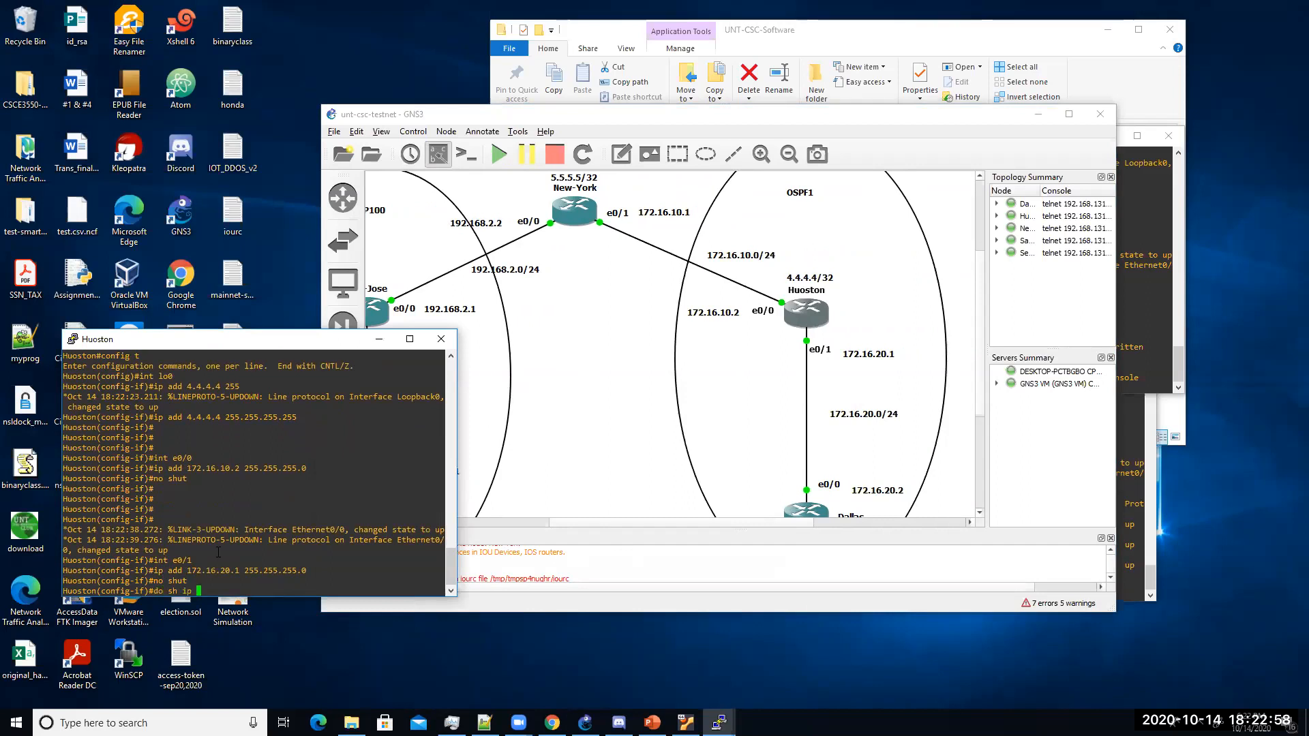
key(BackSpace)
key(BackSpace)
key(BackSpace)
key(BackSpace)
key(BackSpace)
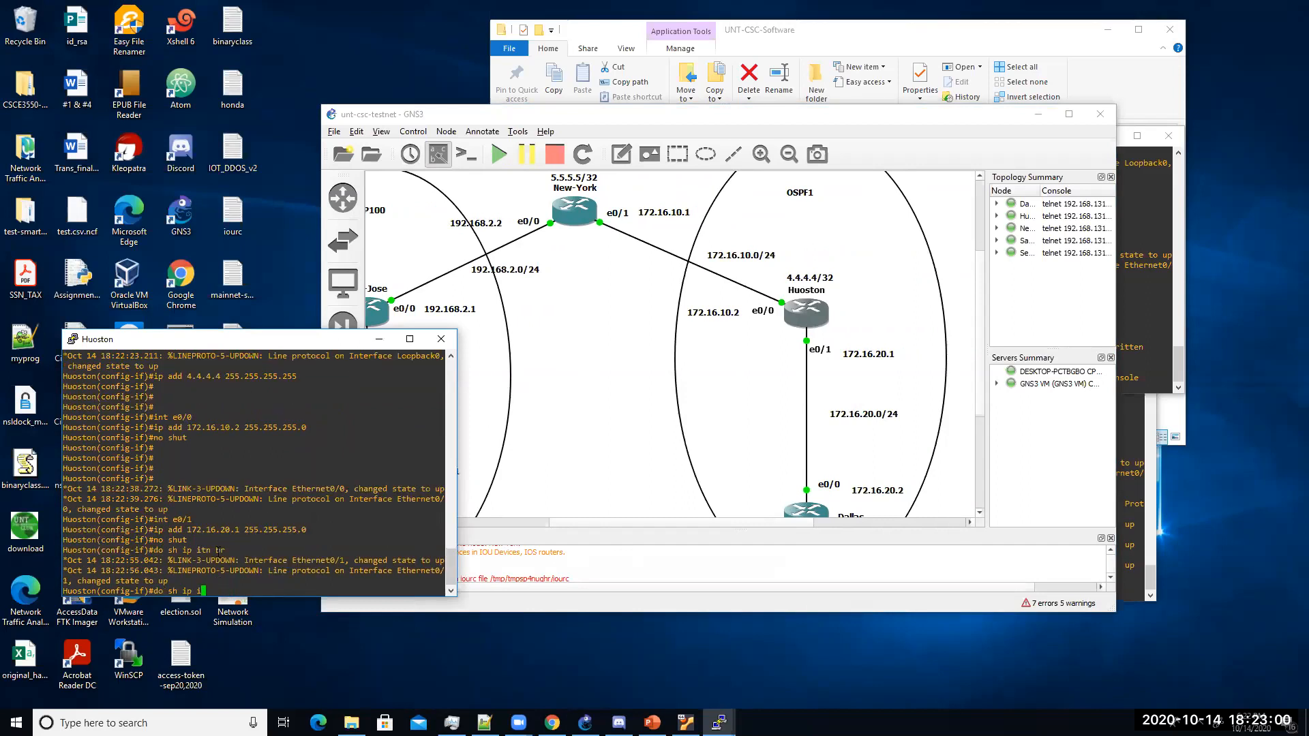
text(nt br | exc unass)
key(Return)
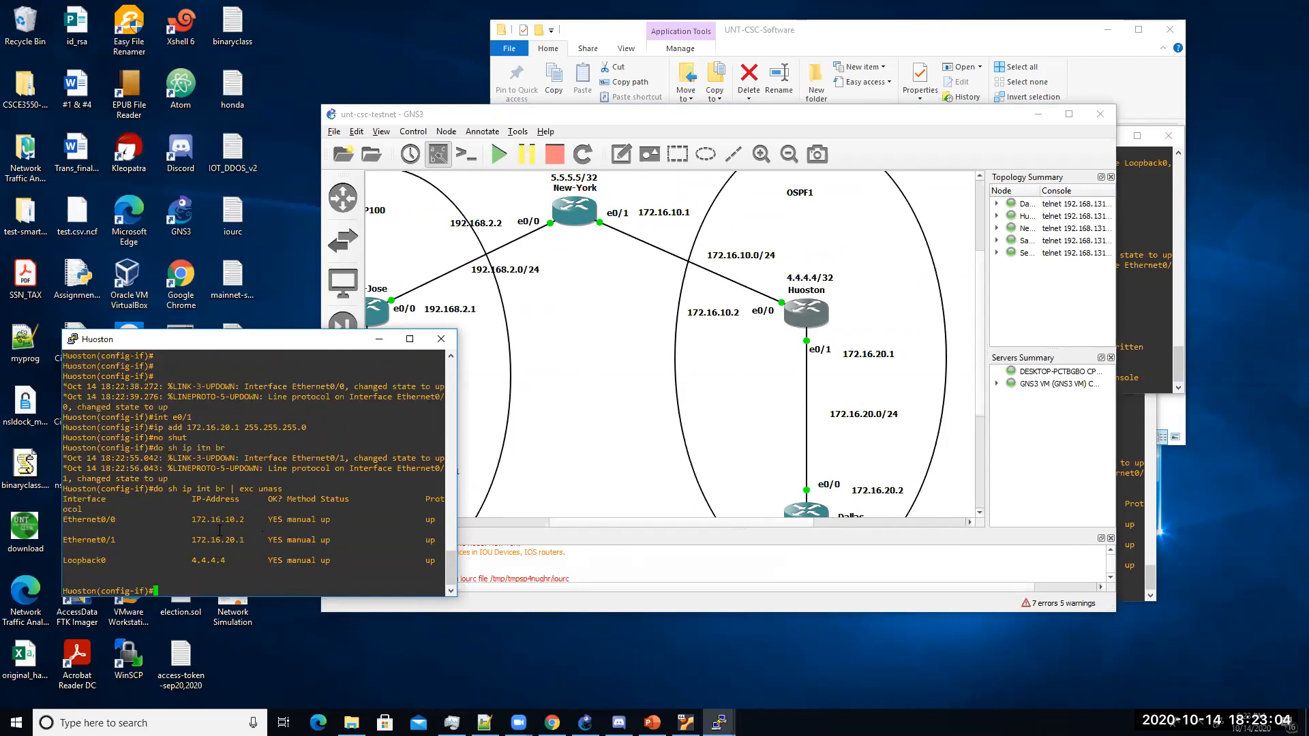
Step: Open the Dallas console beside the topology and enter configuration mode
double_click(804, 512)
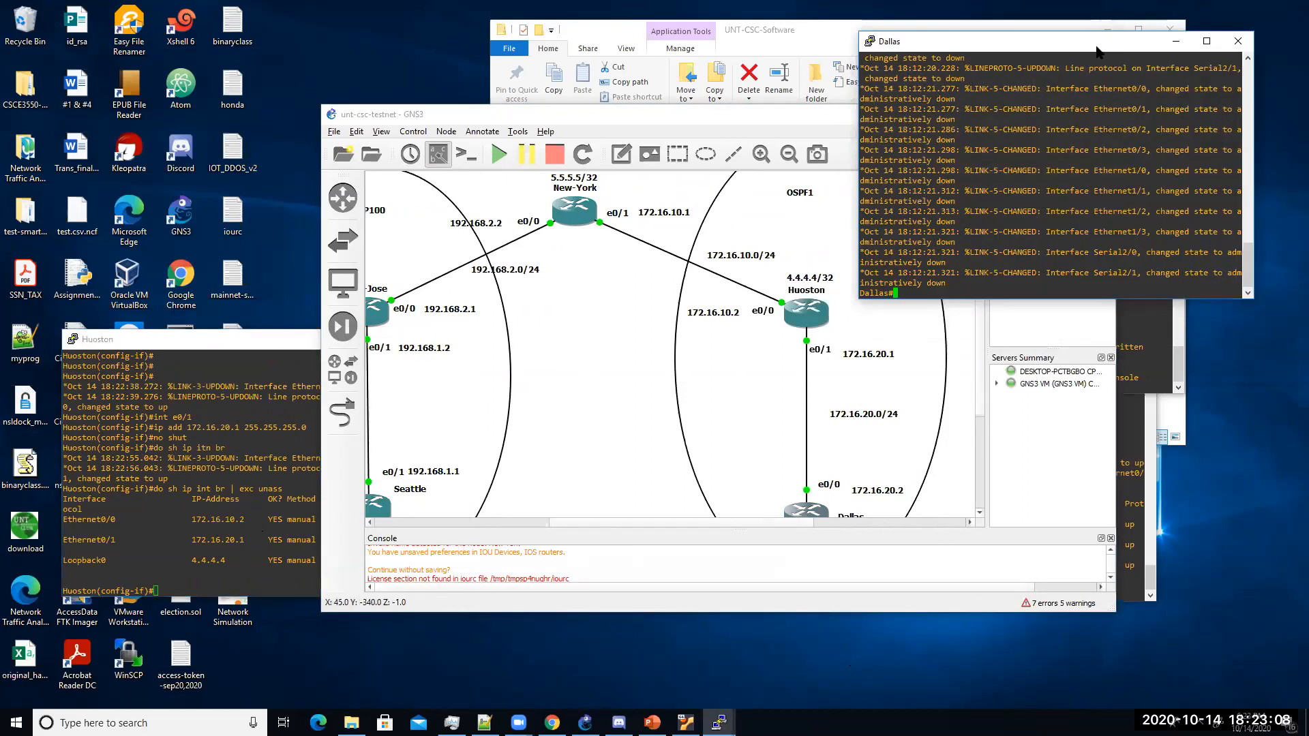
drag(1097, 50, 322, 346)
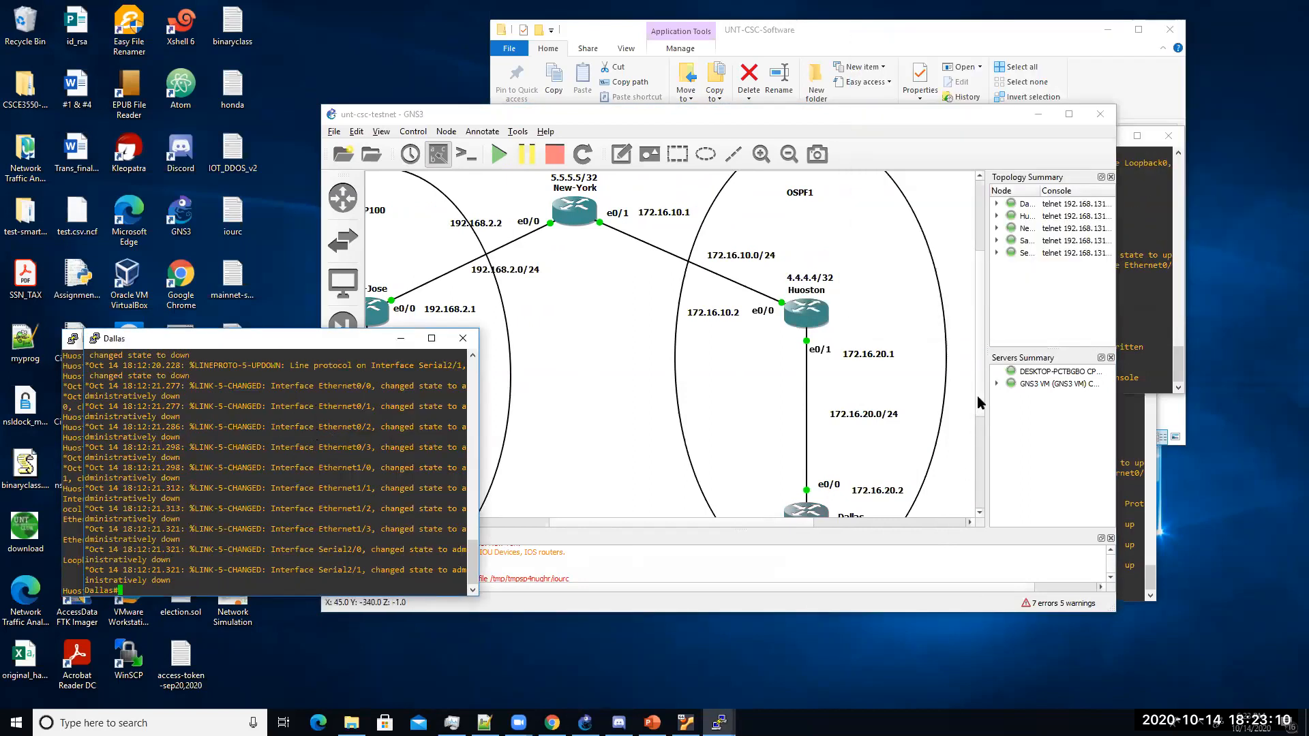
drag(978, 415, 978, 437)
click(223, 530)
text(config t)
key(Return)
Step: Give Dallas's Loopback0 the address 2.2.2.2 255.255.255.255
text(int lo0)
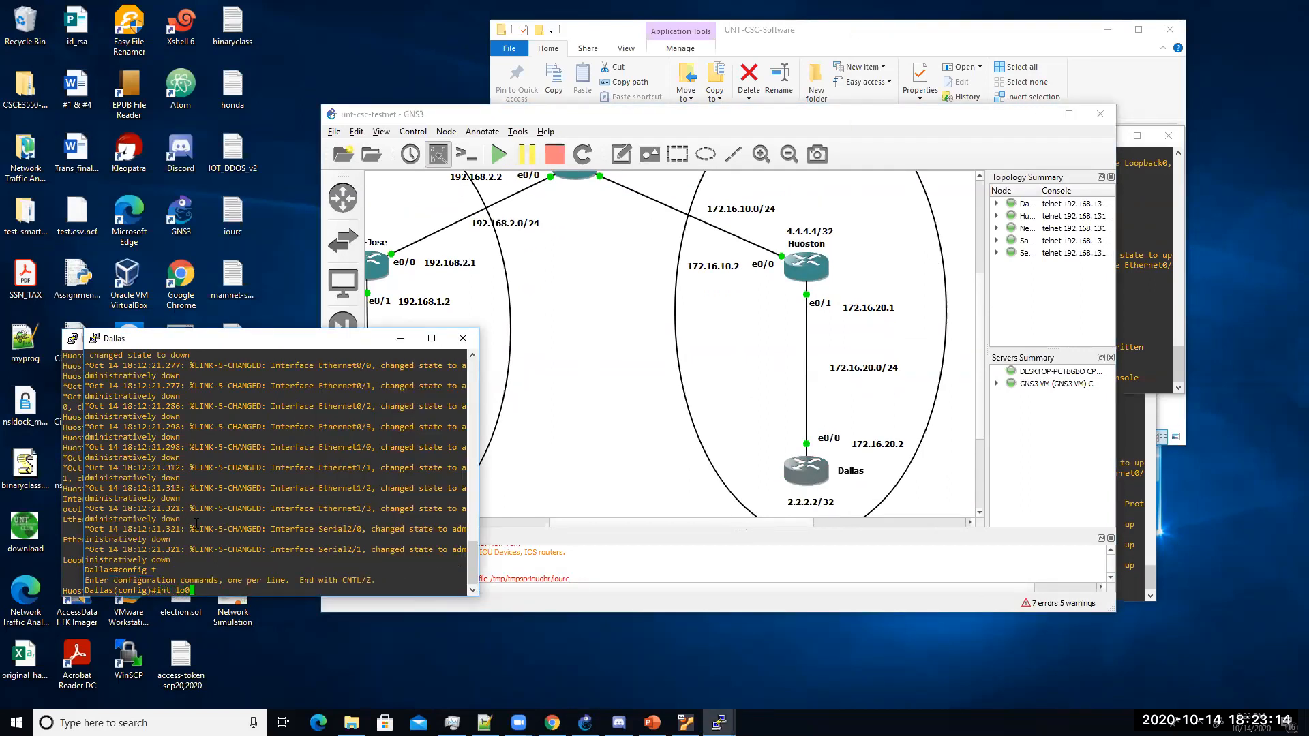
key(Return)
text(ip add 2.2.2.2 12)
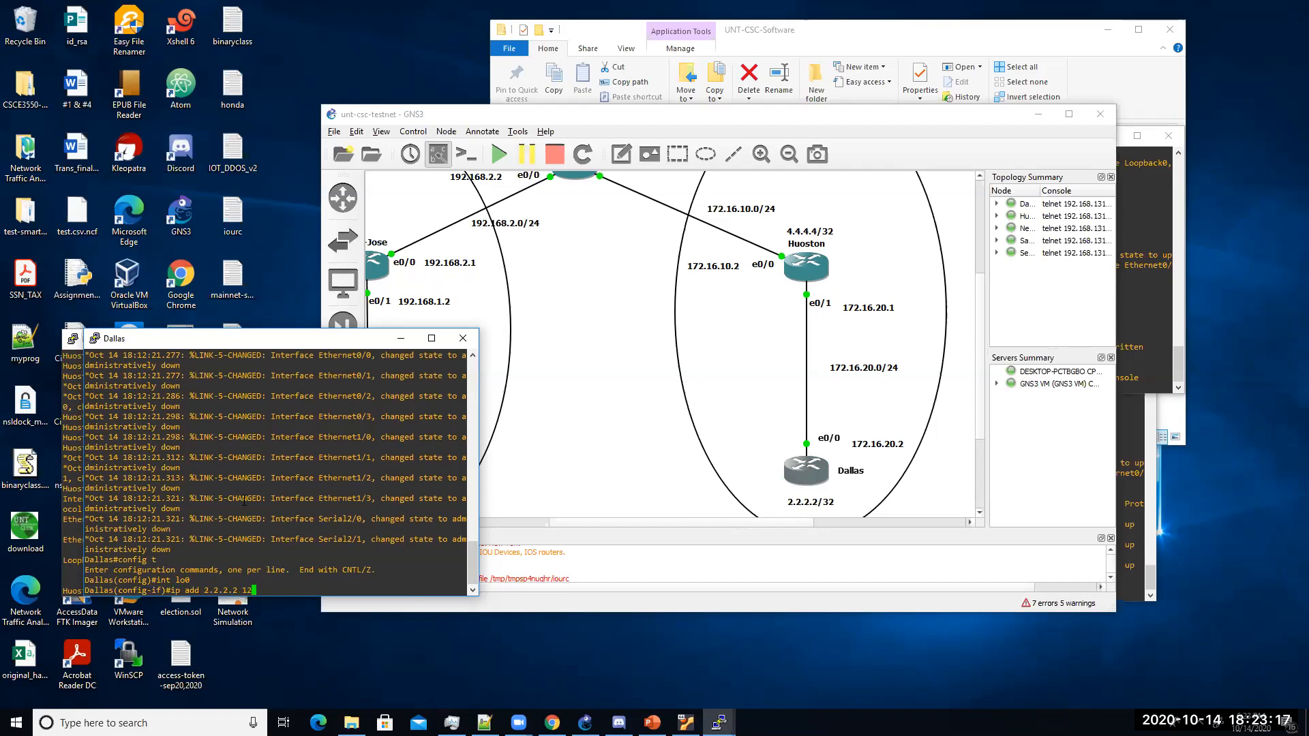
key(BackSpace)
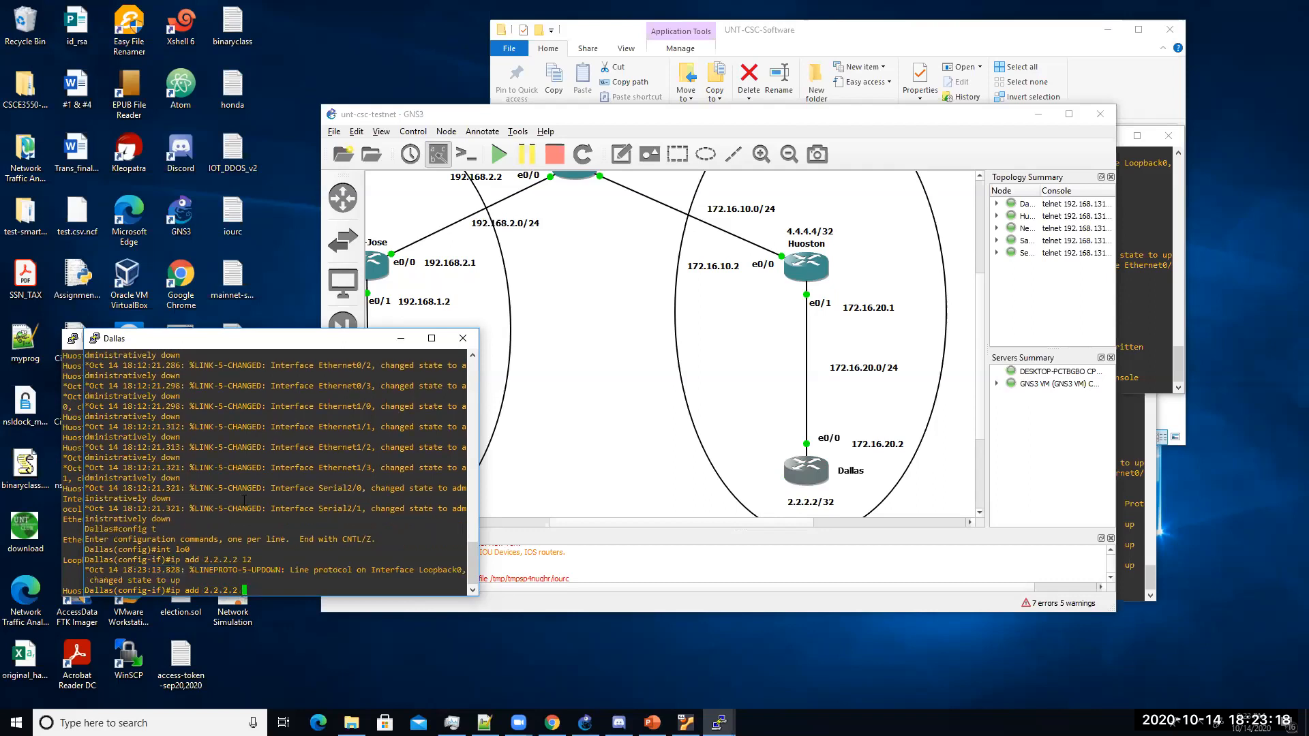
text(255.255.255.255)
key(Return)
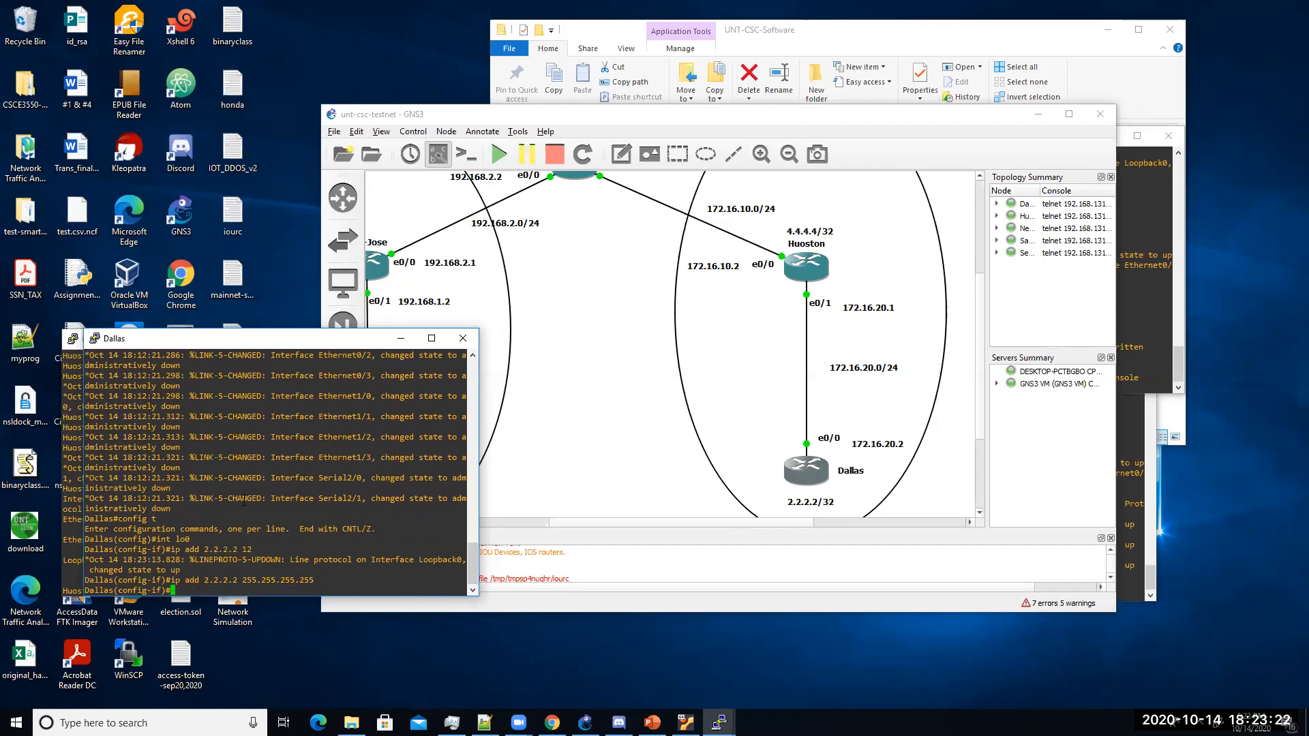
key(Return)
key(Return)
key(Return)
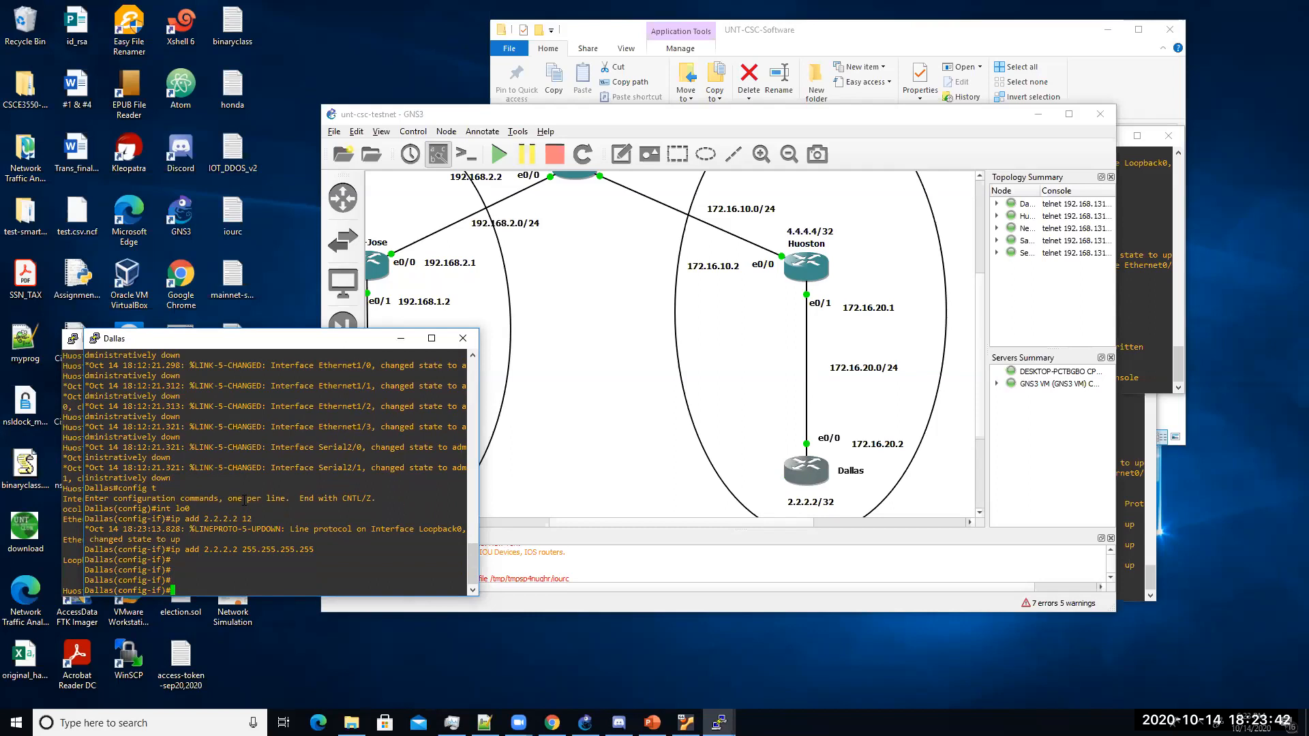
Step: Assign 172.16.20.2 255.255.255.0 to Dallas's Ethernet0/0 and bring it up
text(int e0/0)
key(Return)
text(ip add )
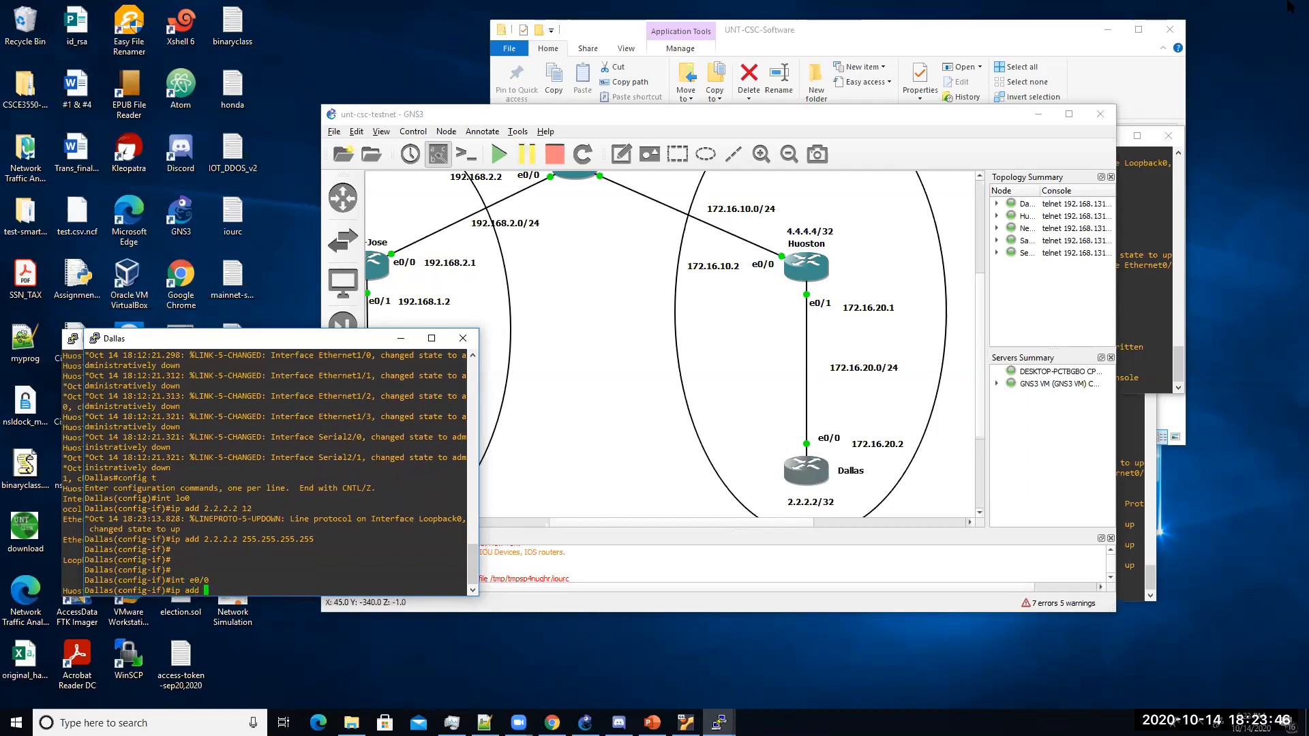
text(172.16.20.2 2)
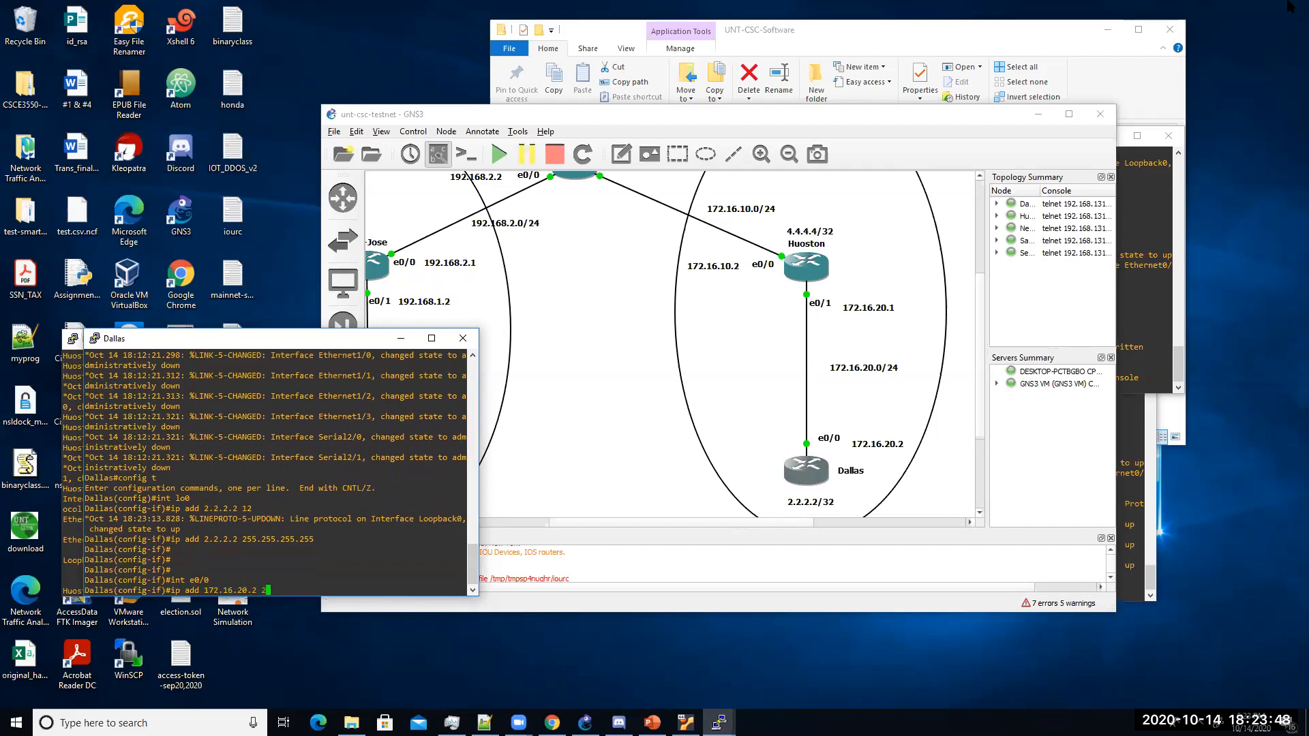
text(55.255.255.0)
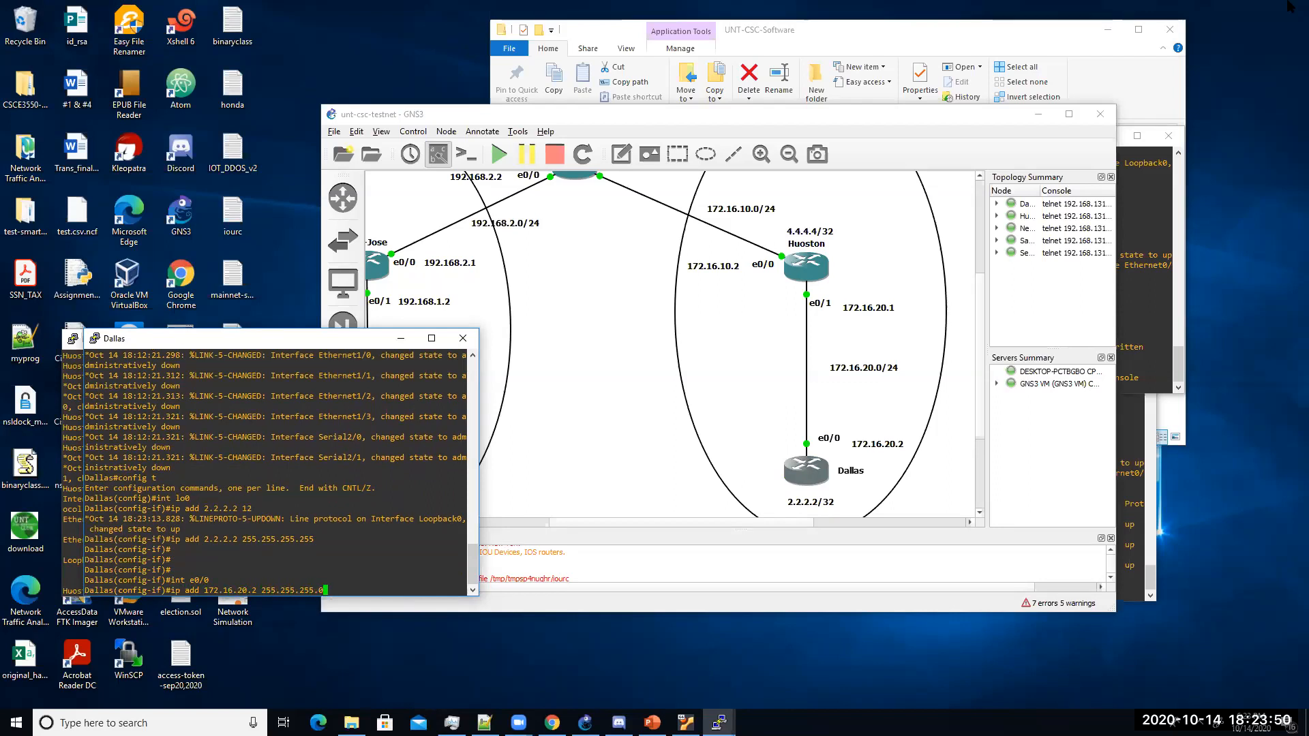
key(Return)
text(no shut)
key(Return)
key(Return)
key(Return)
Step: Exit configuration mode and save the Dallas configuration with wr
text(end)
key(Return)
text(wr)
key(Return)
key(Return)
key(Return)
key(Return)
key(Return)
key(Return)
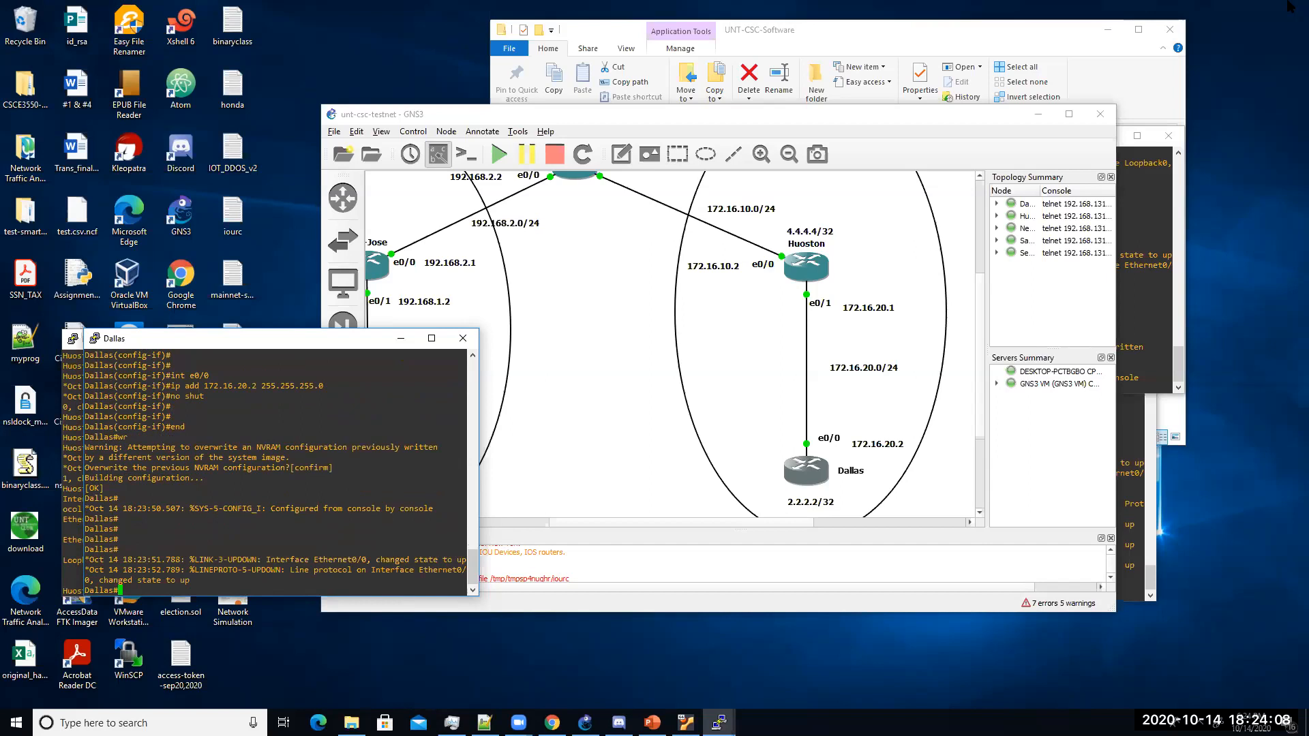
Step: Show Dallas's routing table, highlight the connected 2.2.2.2 and 172.16.20.0 routes, and uncover Huoston's console
text(show ip route)
key(Return)
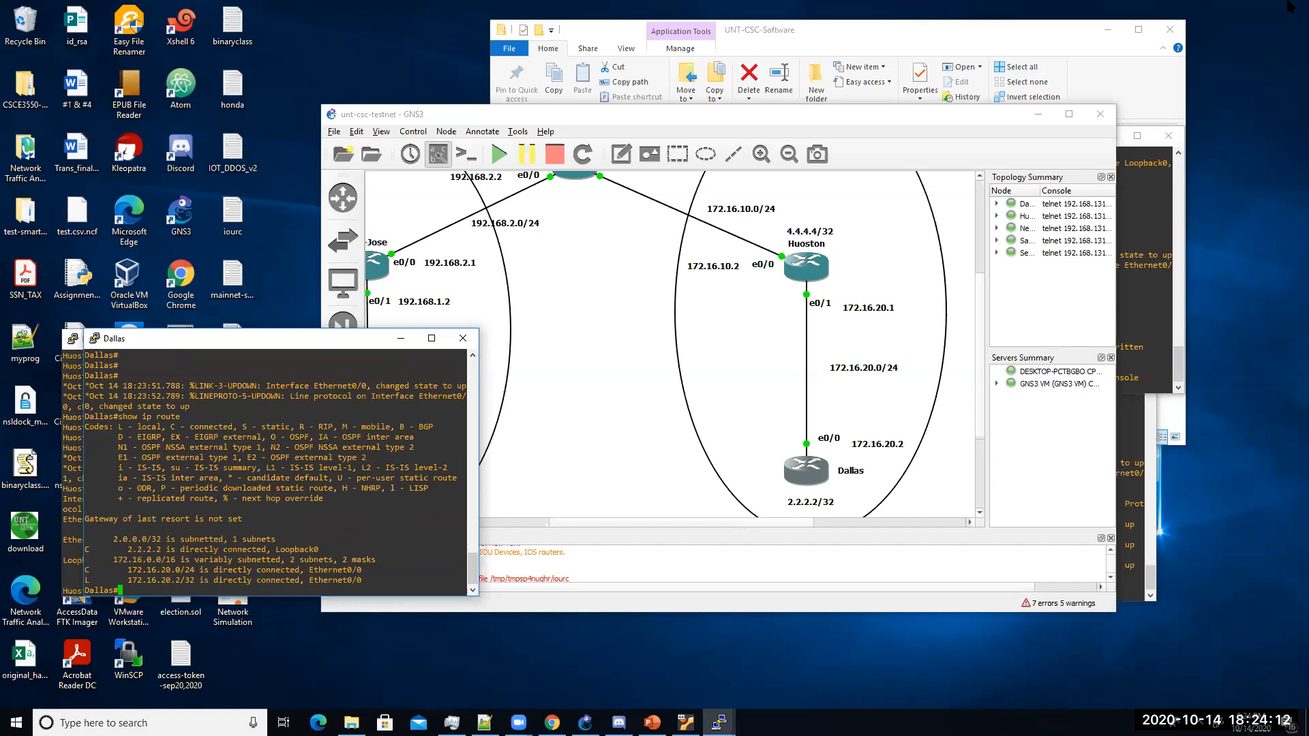
drag(113, 540, 364, 579)
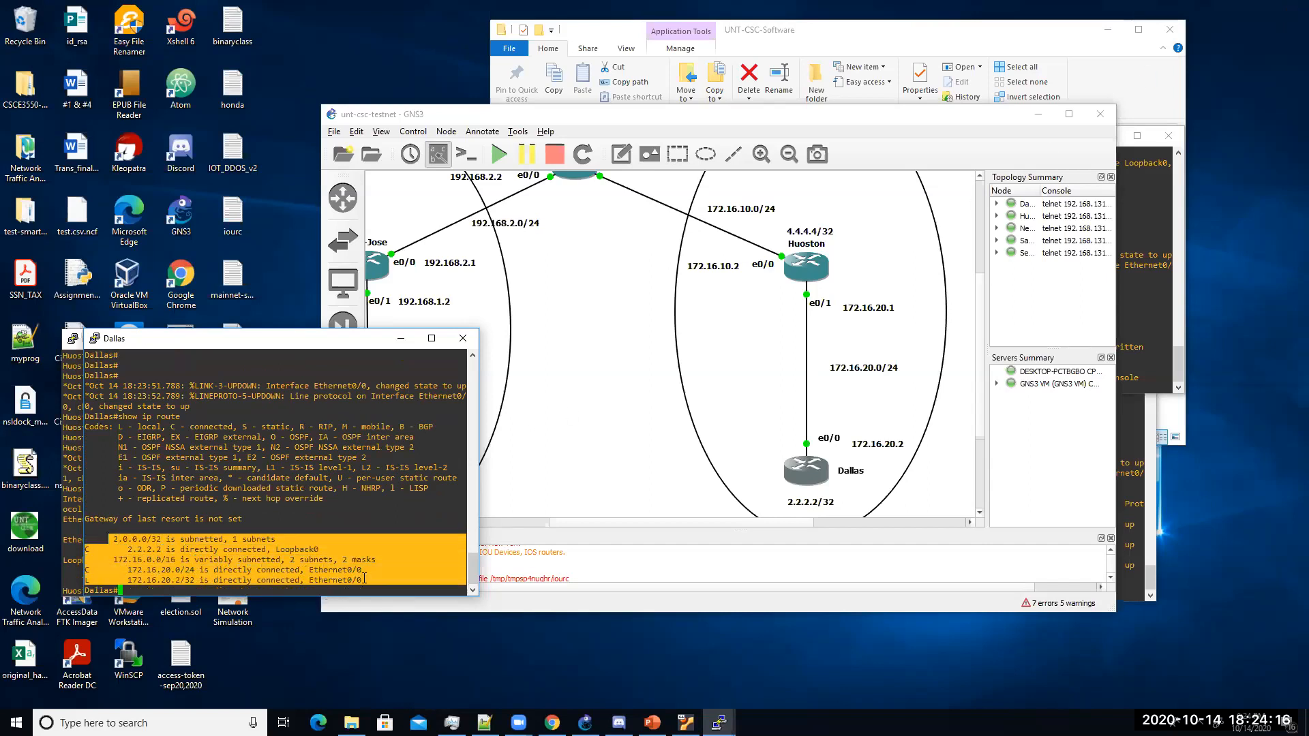
click(300, 567)
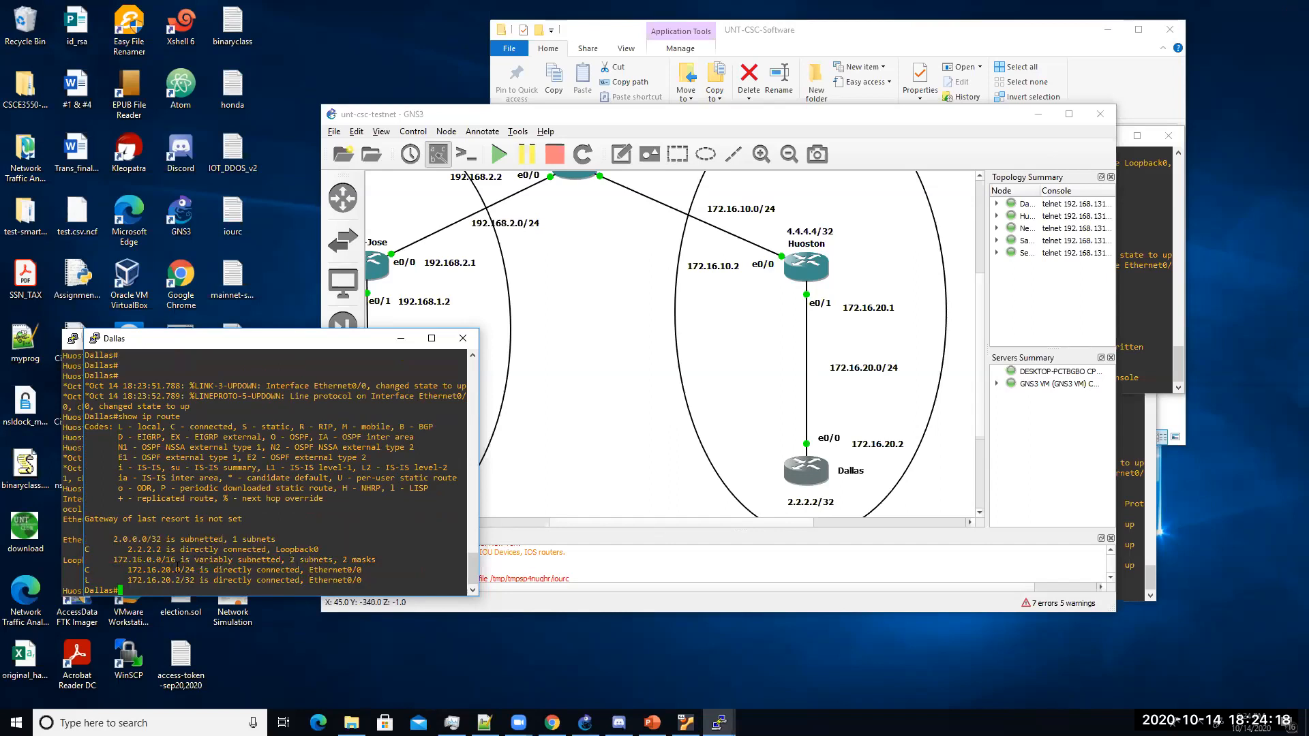
drag(123, 549, 184, 571)
drag(328, 348, 433, 350)
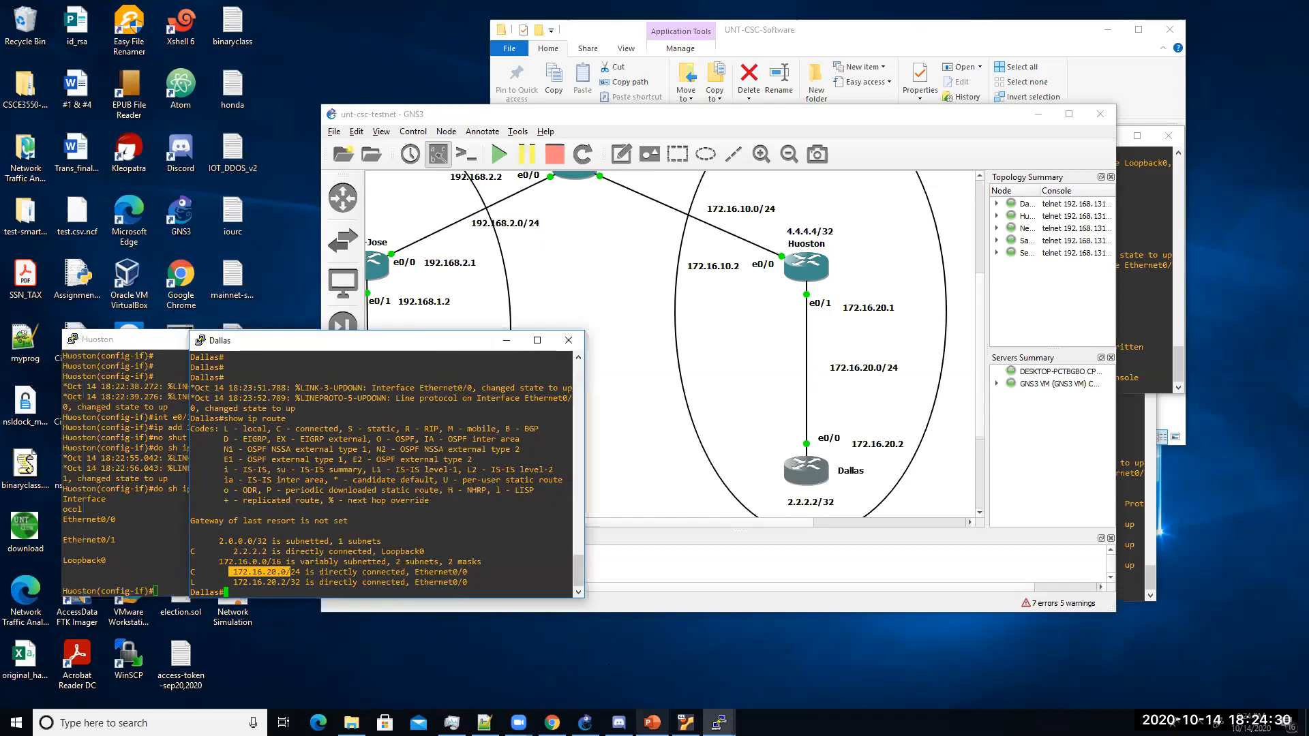
click(652, 723)
scroll(133, 548, down, 3)
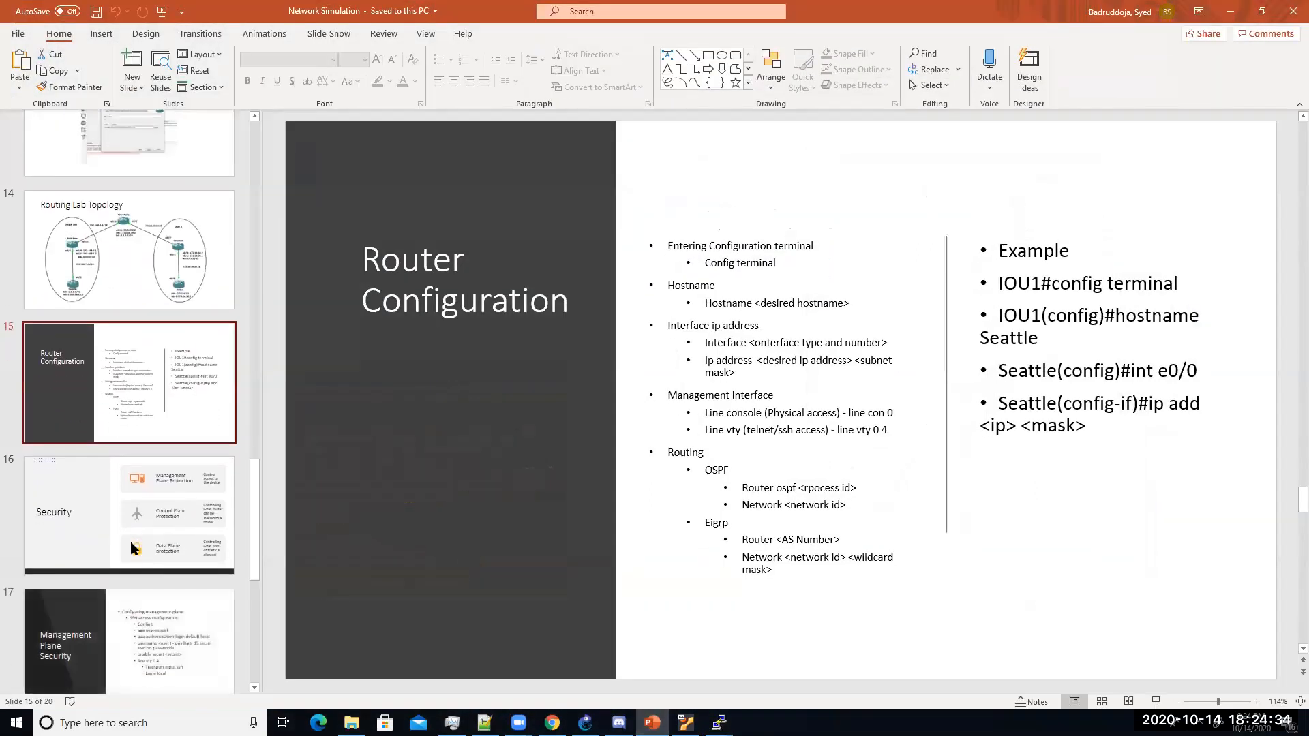
click(145, 523)
scroll(146, 523, down, 3)
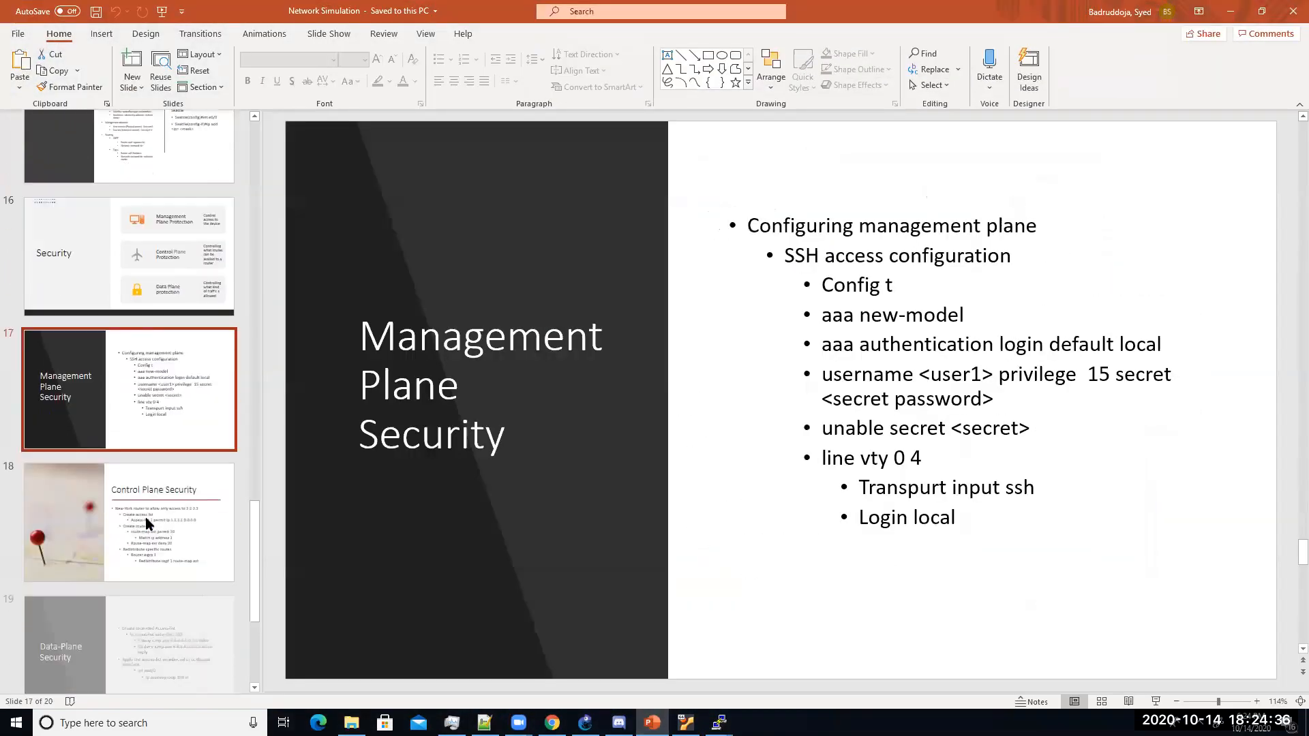
scroll(146, 518, up, 5)
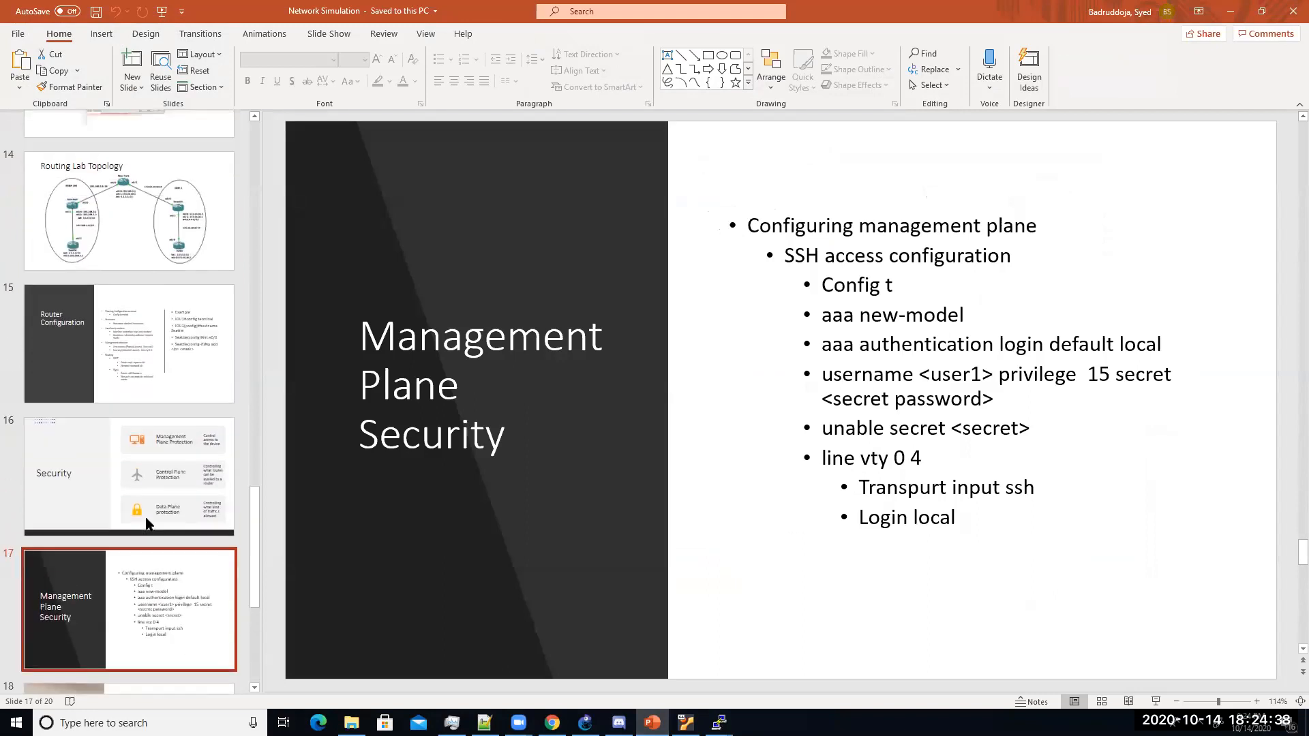
click(149, 465)
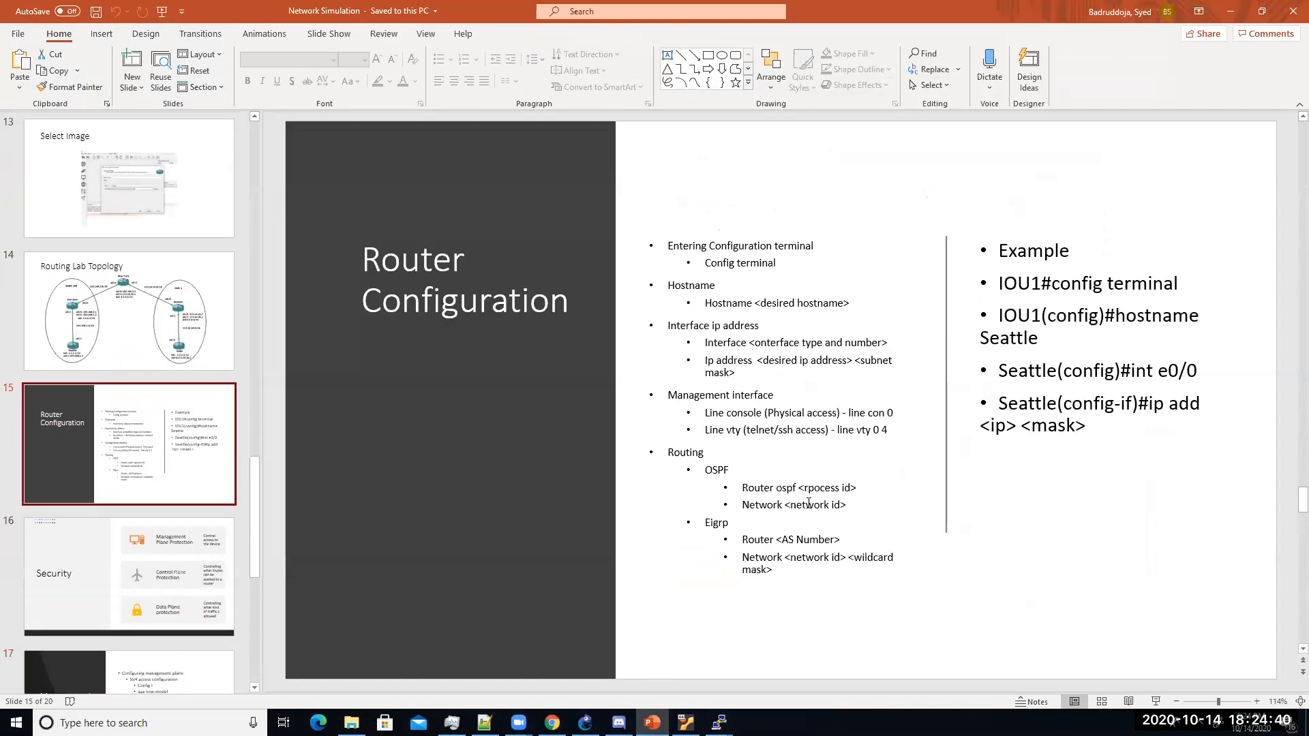
click(1230, 12)
click(169, 543)
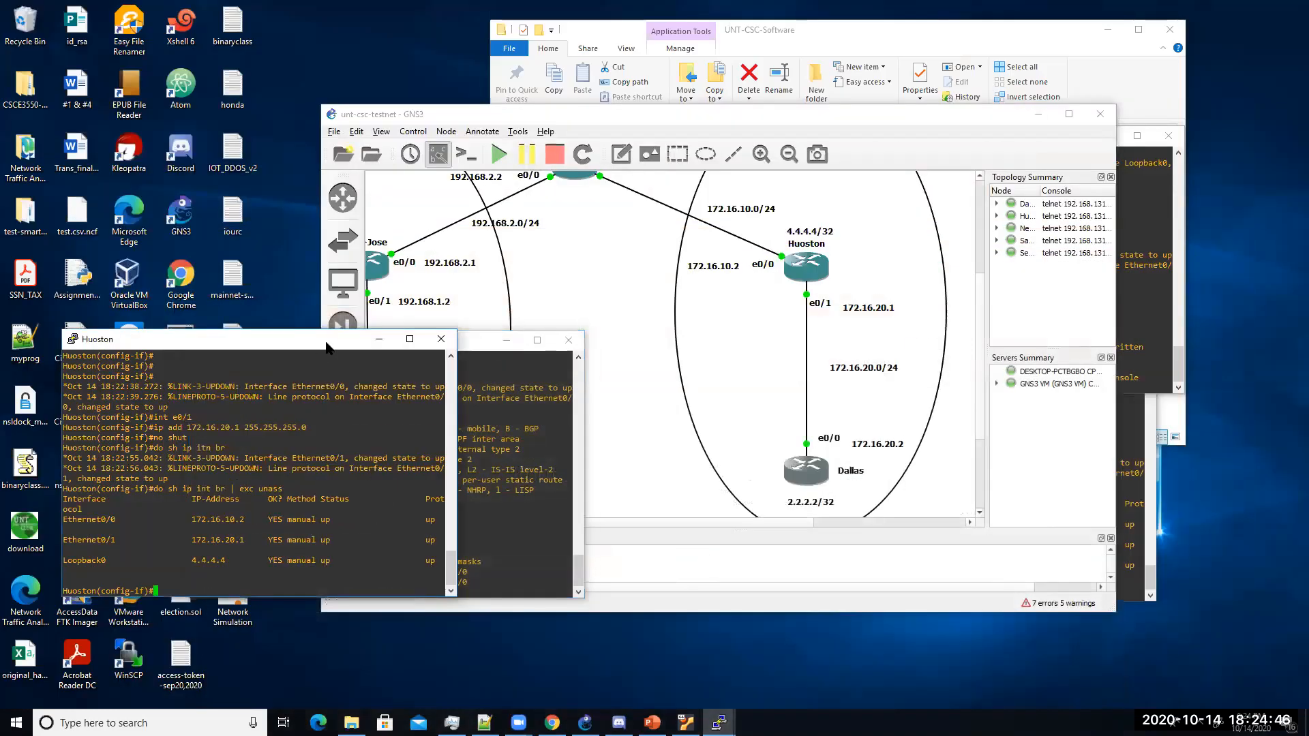
Step: Move the Huoston console to the upper left and bring the Dallas console forward
drag(326, 347, 800, 367)
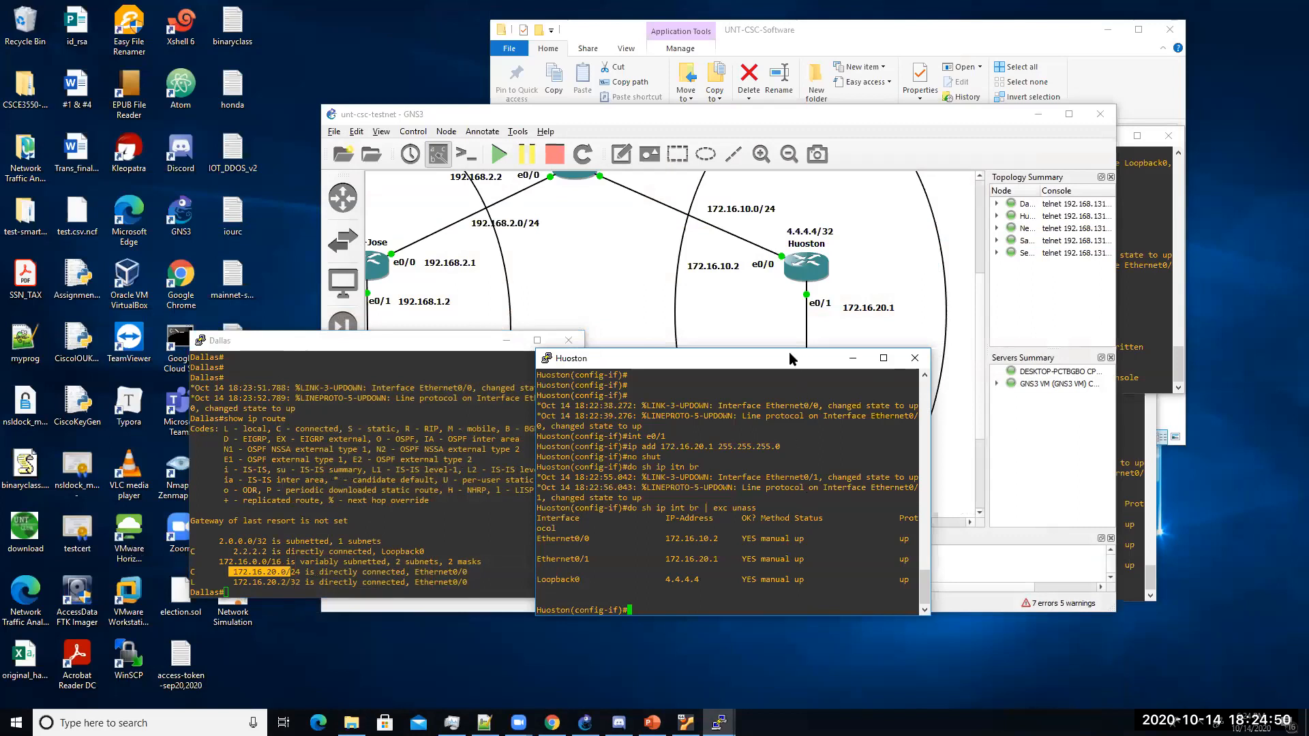
drag(795, 360, 335, 189)
click(499, 552)
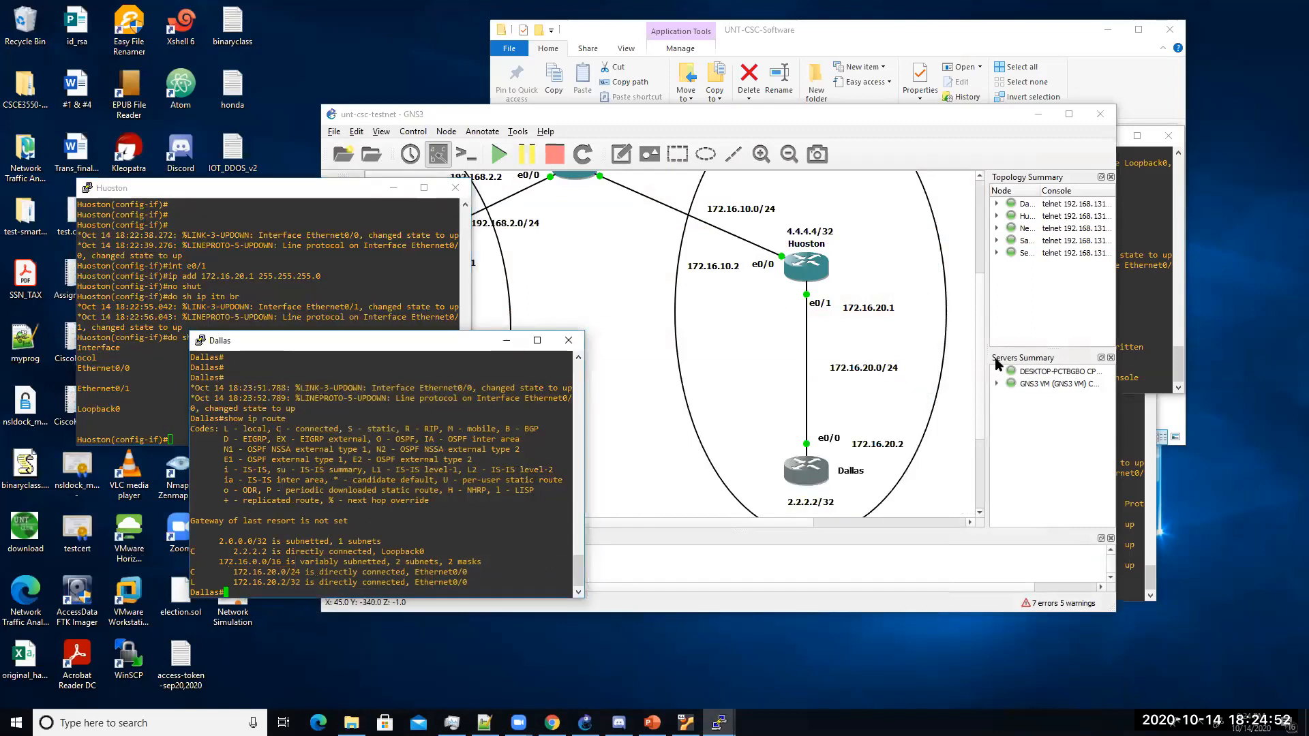
click(985, 381)
scroll(982, 382, up, 3)
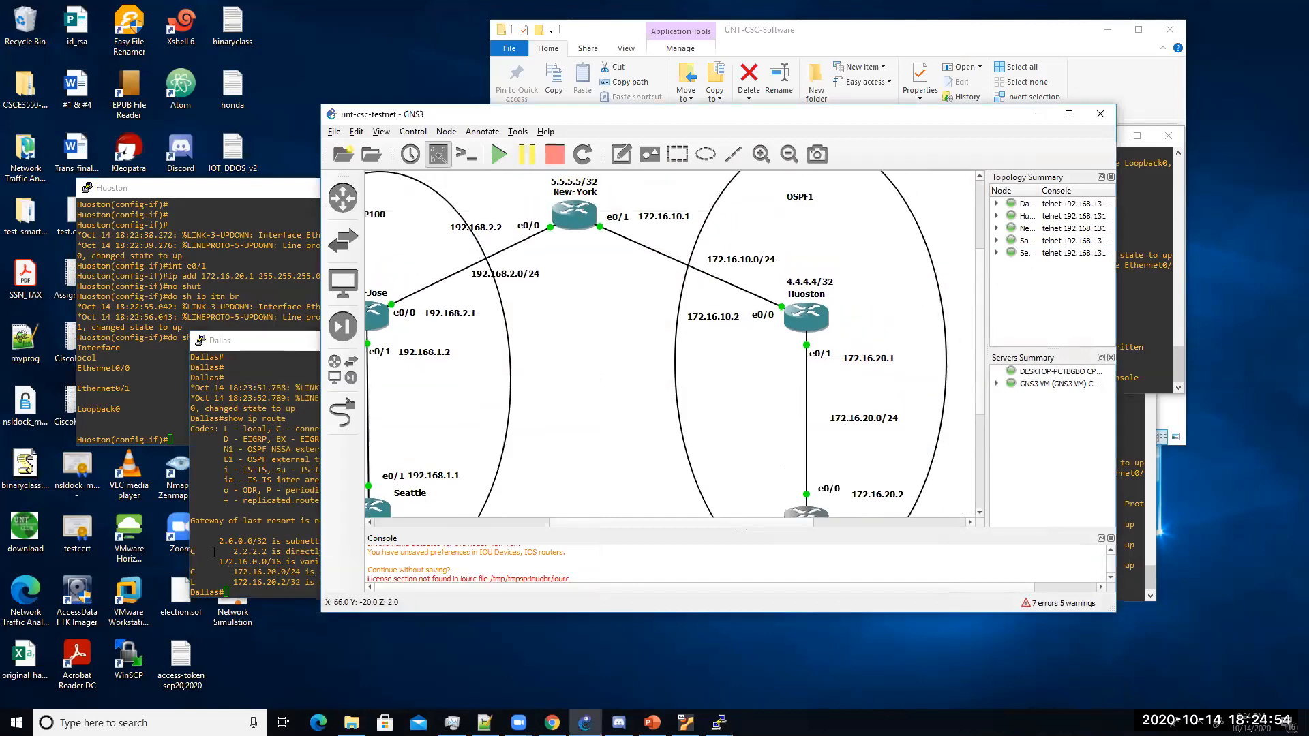
click(270, 513)
Step: Start OSPF process 1 on Dallas and begin typing a network statement
text(config t)
key(Return)
text(router)
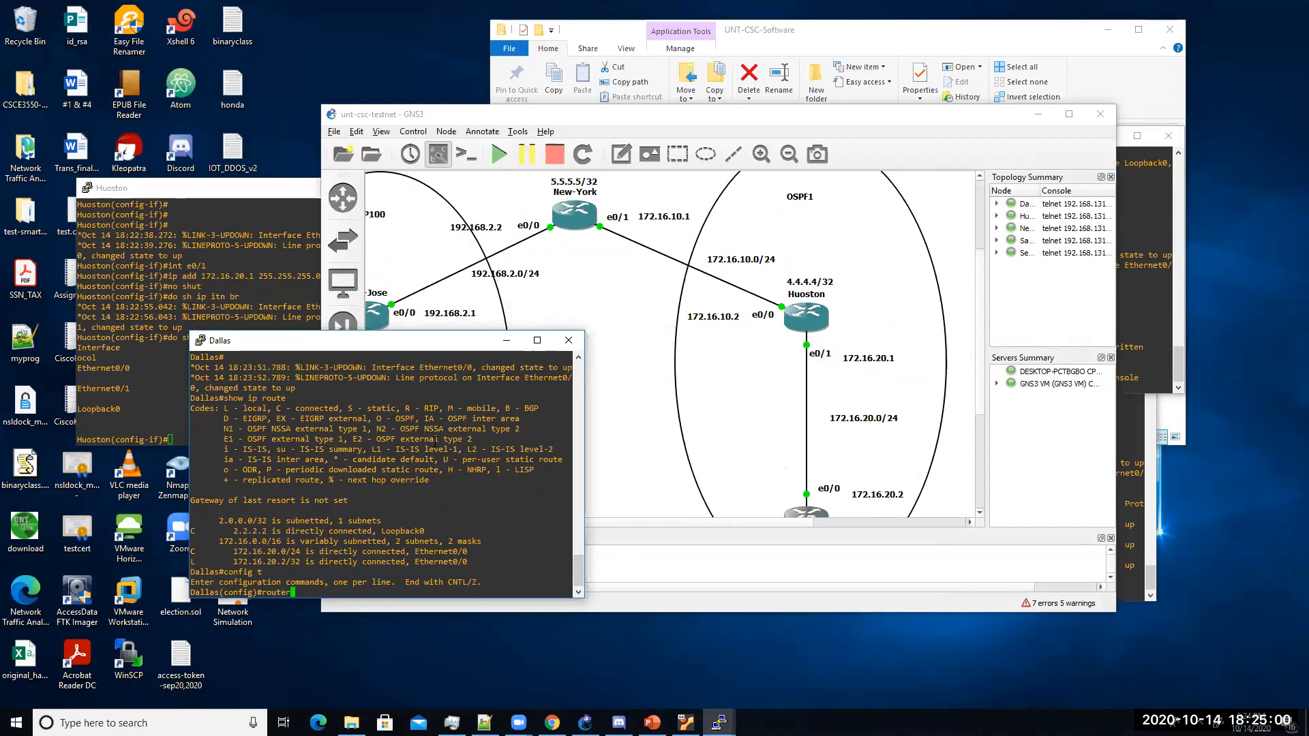
text( ospf 1)
key(Return)
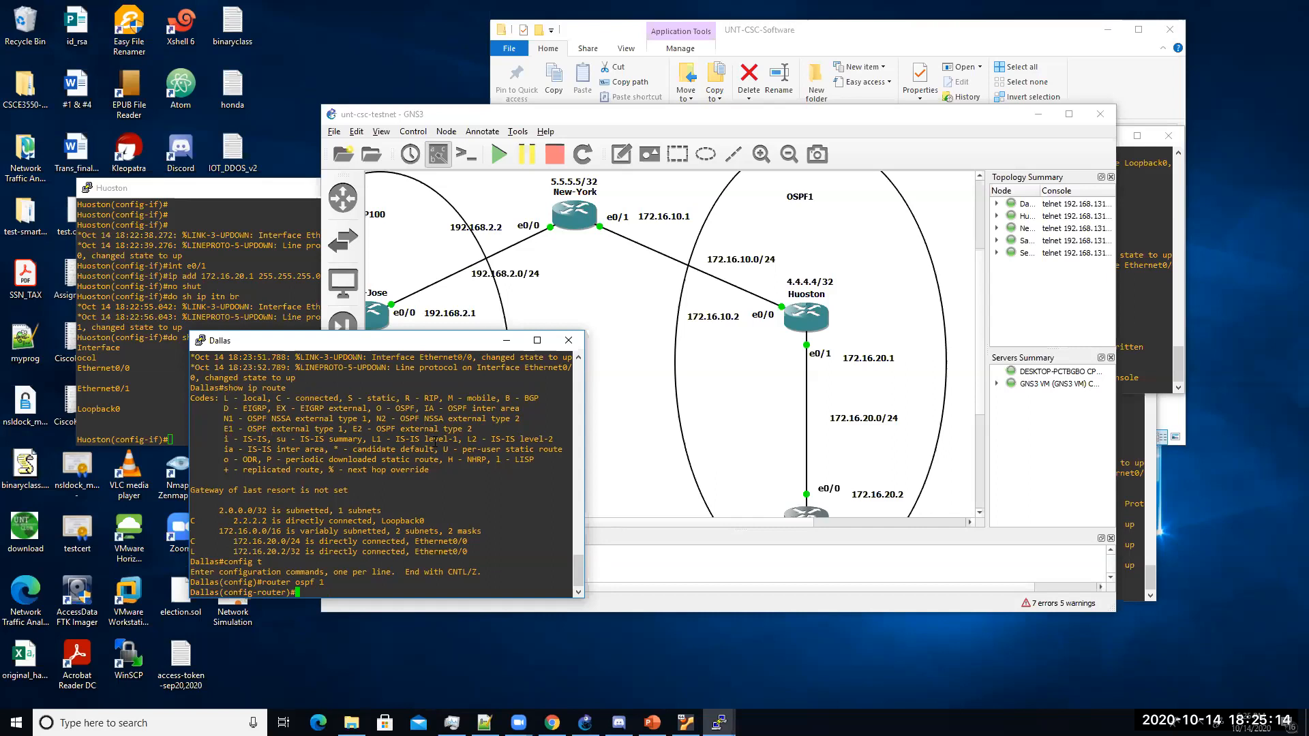
text(network)
drag(980, 371, 978, 394)
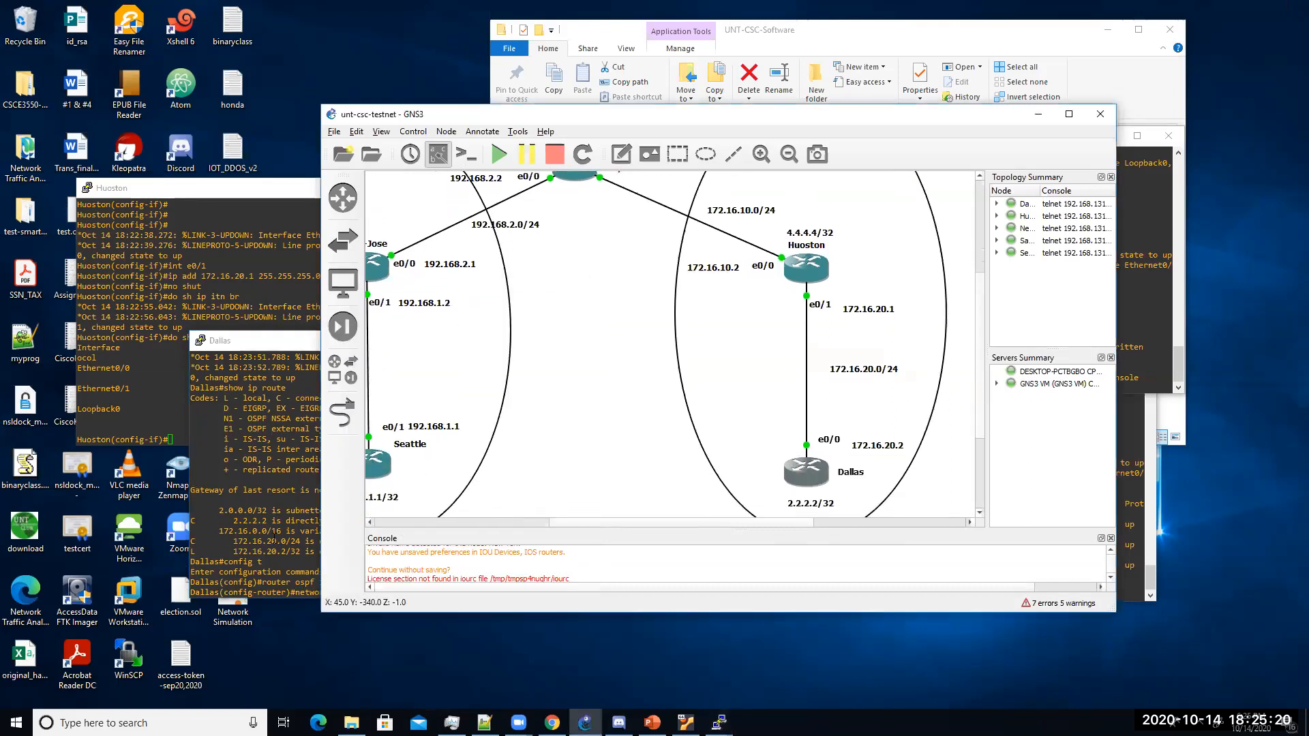
key(alt+Tab)
Step: Advertise 2.2.2.2 0.0.0.0 and 172.16.20.0 0.0.0.255 in OSPF area 0 on Dallas
text(2.2.2.2 0.0.0.0 area 0)
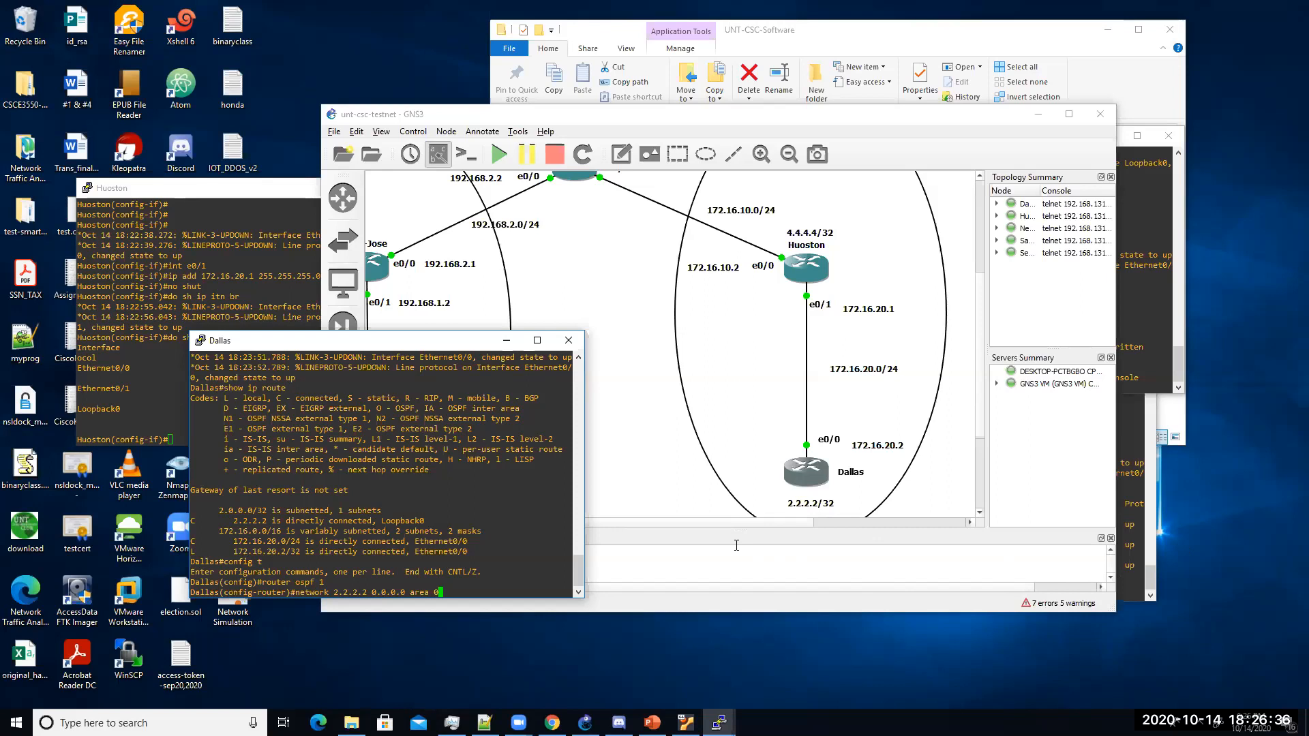
key(Return)
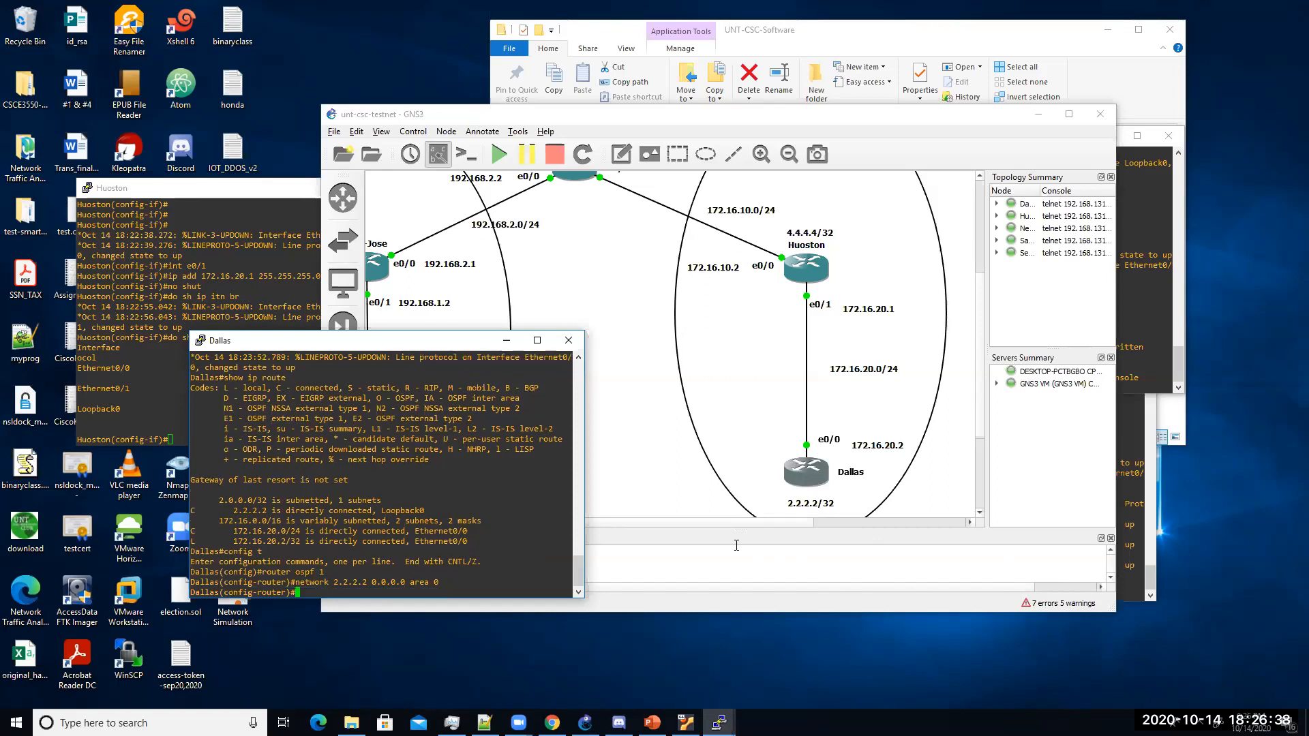
text(network 172.16.20)
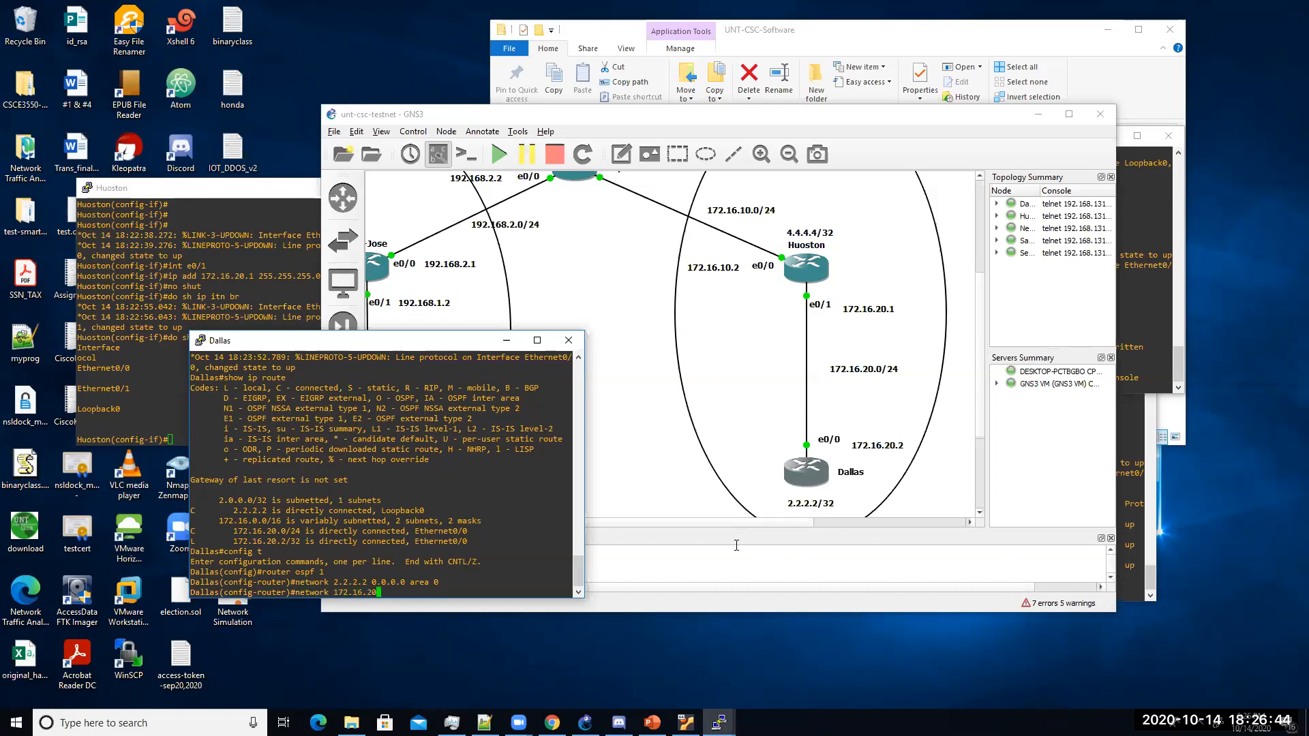
text(.0 0.0.0.255 area 0)
key(Return)
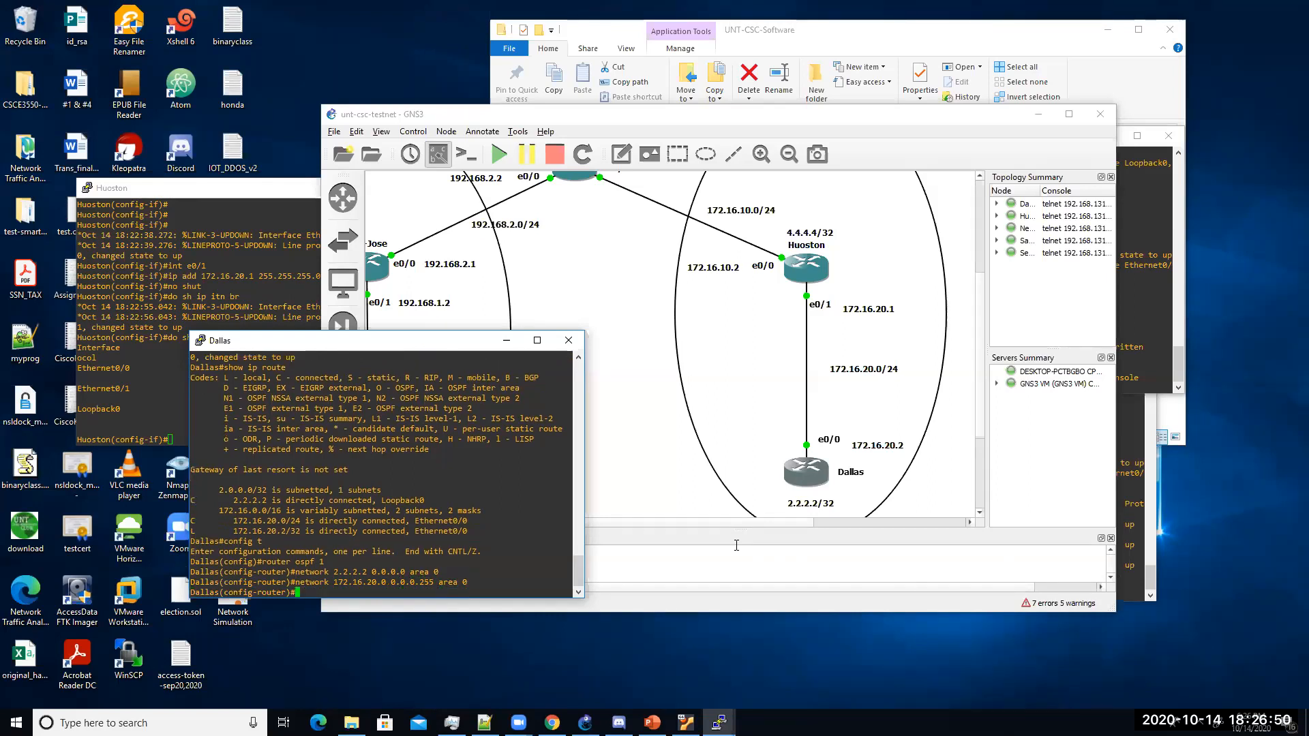
key(Return)
key(Return)
key(Return)
Step: List Dallas's addressed interfaces and highlight the Ethernet0/0 172.16.20.2 and Loopback0 2.2.2.2 rows
text(do sh ip)
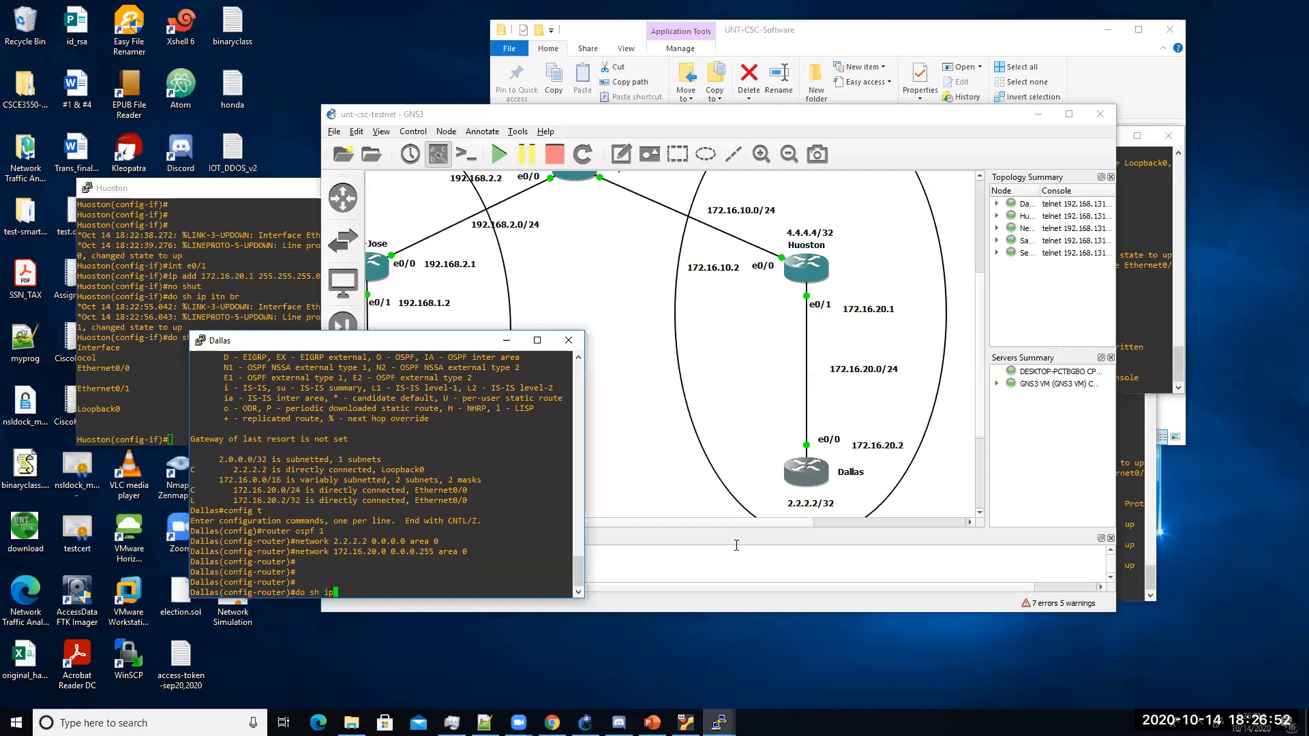
text( int br | exc unass)
key(Return)
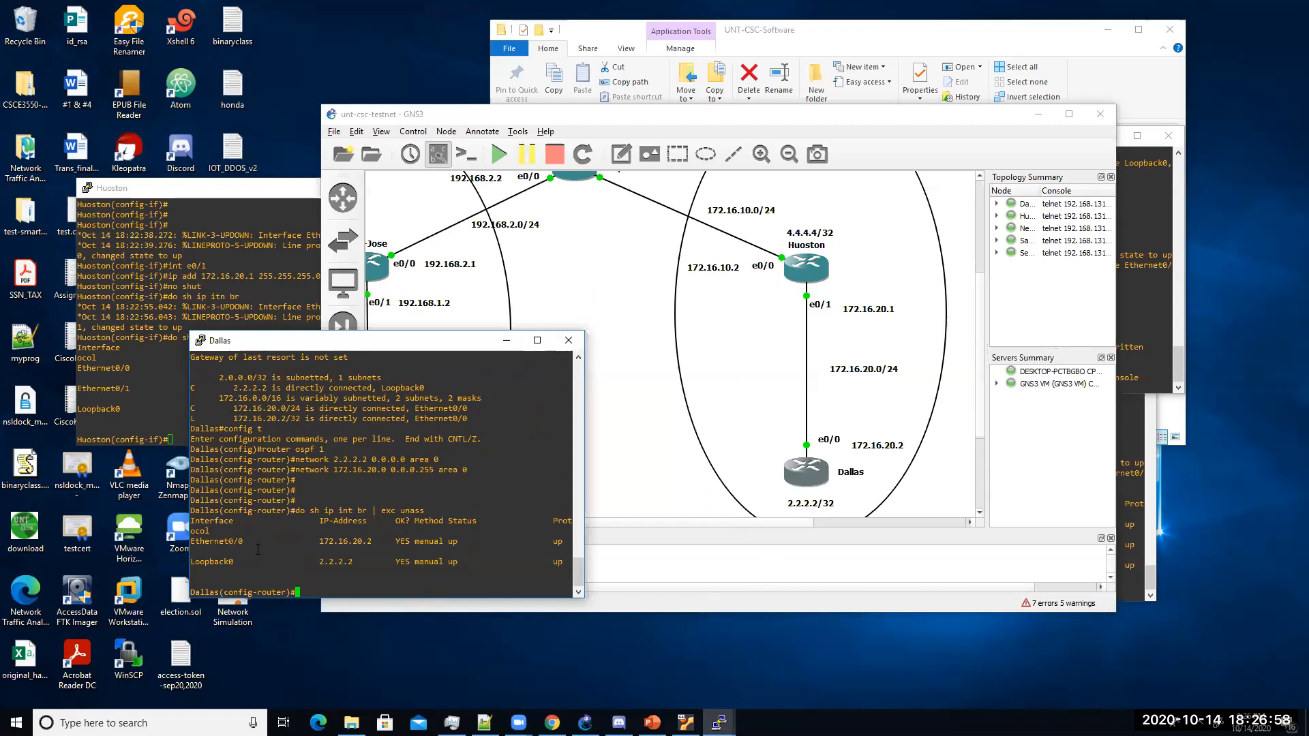
drag(191, 541, 373, 541)
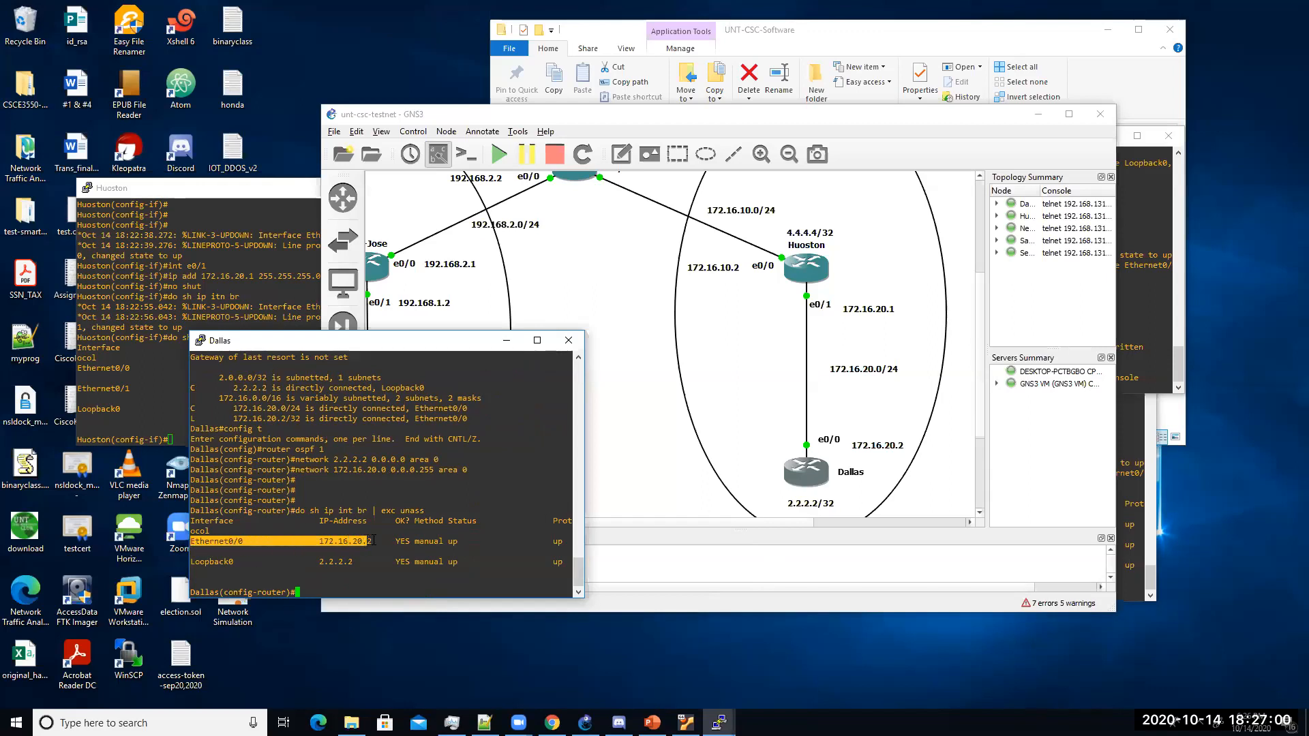
drag(192, 562, 361, 561)
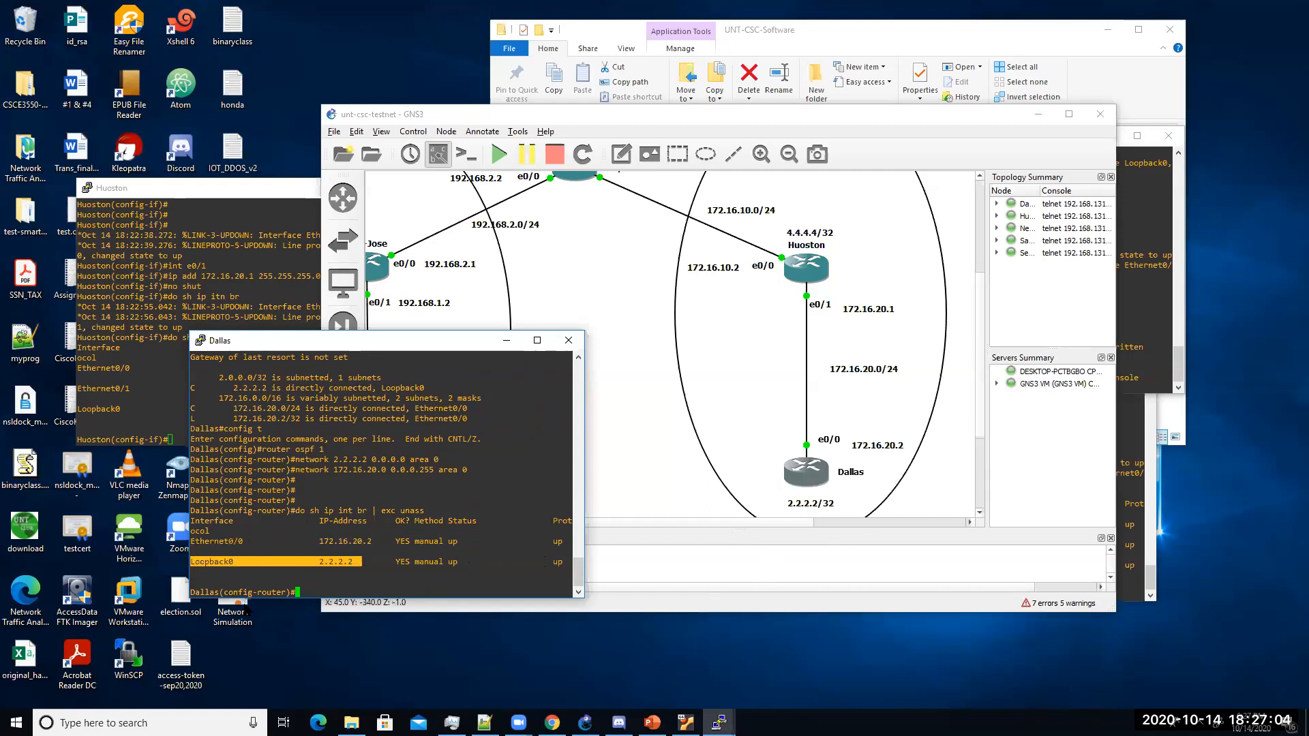
Step: Start OSPF 1 on Huoston with 4.4.4.4, 172.16.20.0 and 172.16.10.0 in area 0
click(142, 357)
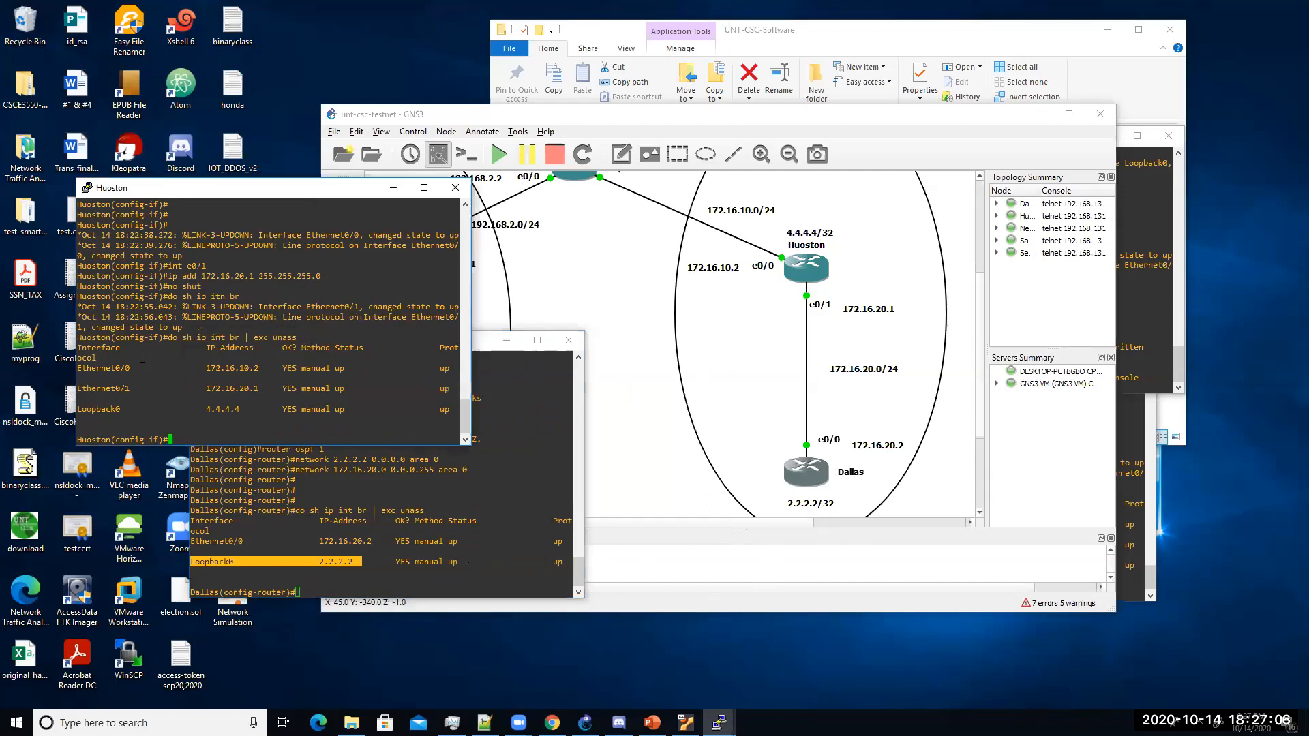
text(router ospf 1)
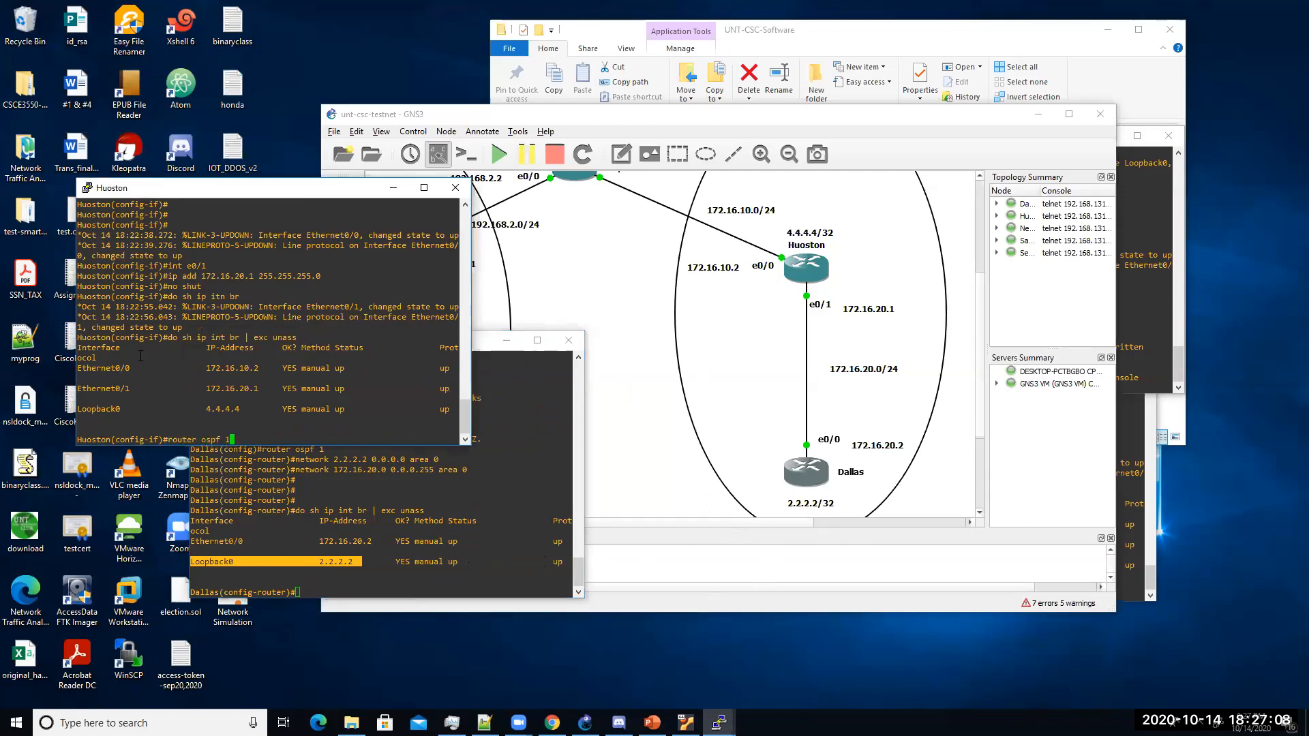
key(Return)
text(network )
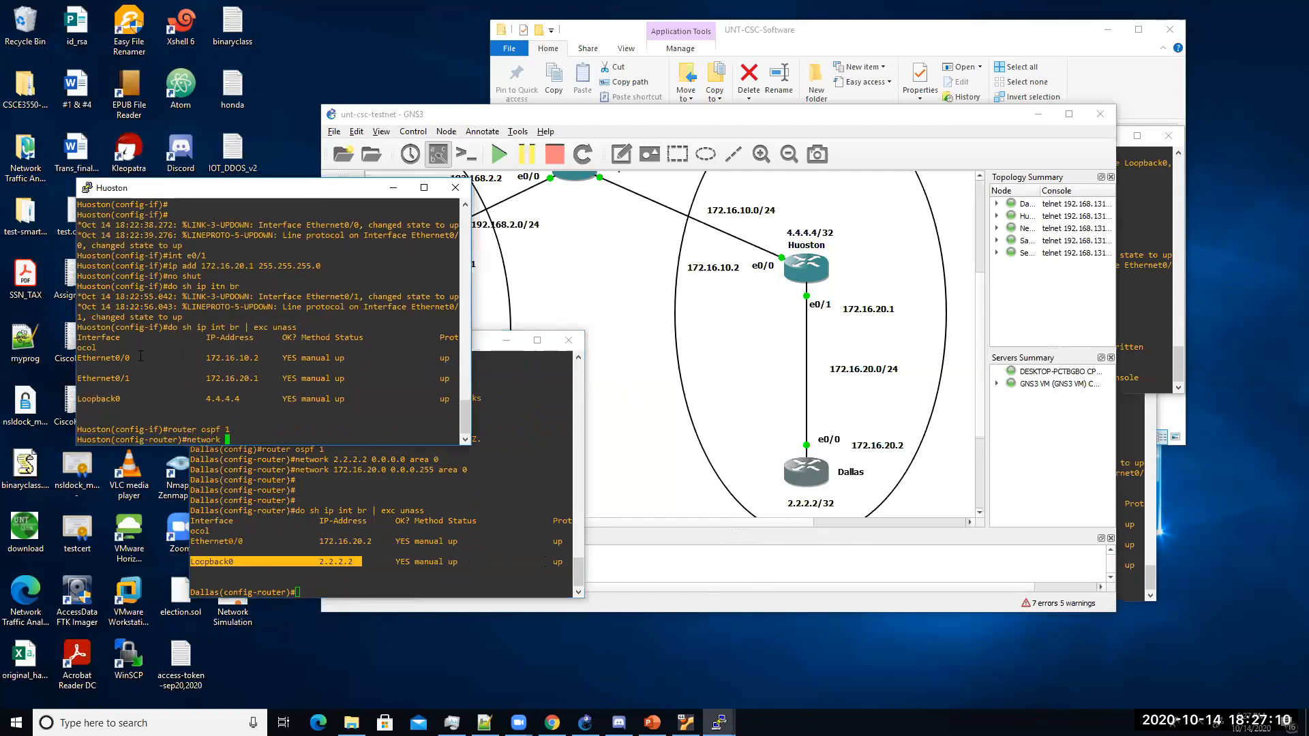
text(4.4.4.4 0.0.0.0 area 0)
key(Return)
text(network 172.16.2)
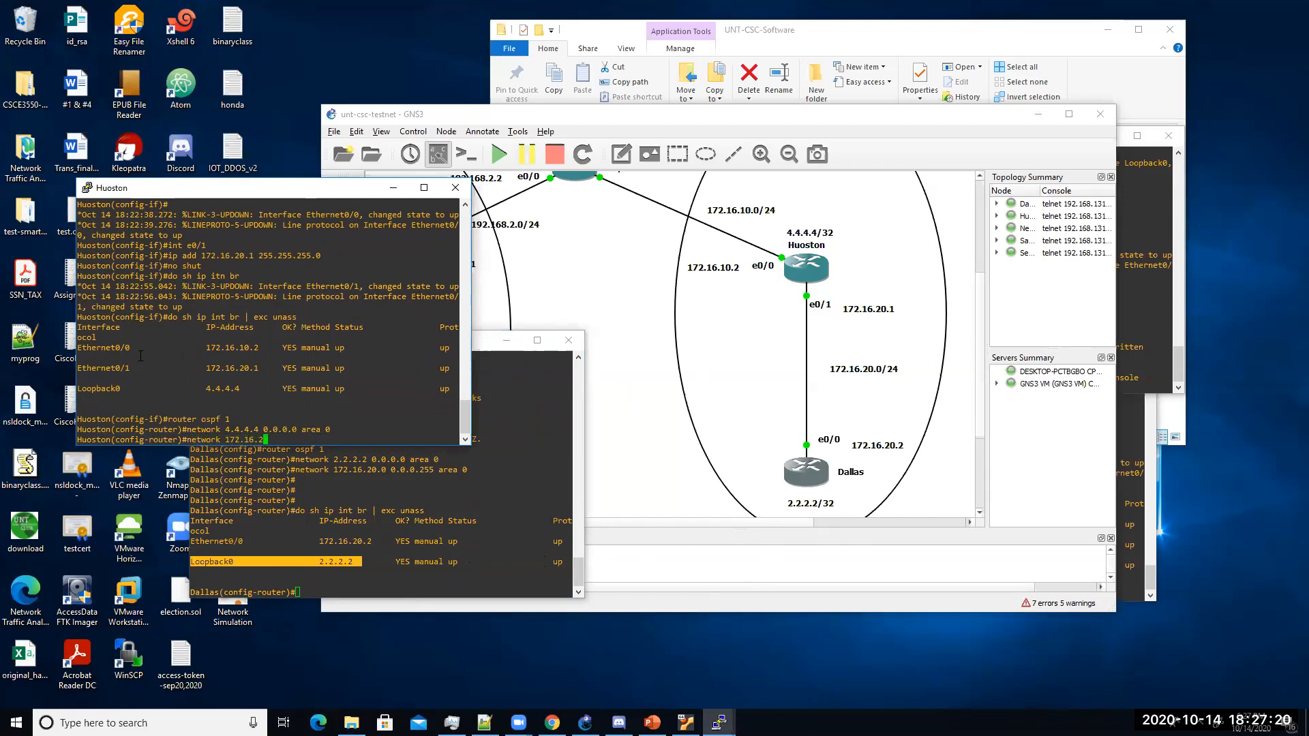
text(0.0 0.0.0.255 area 0)
key(Return)
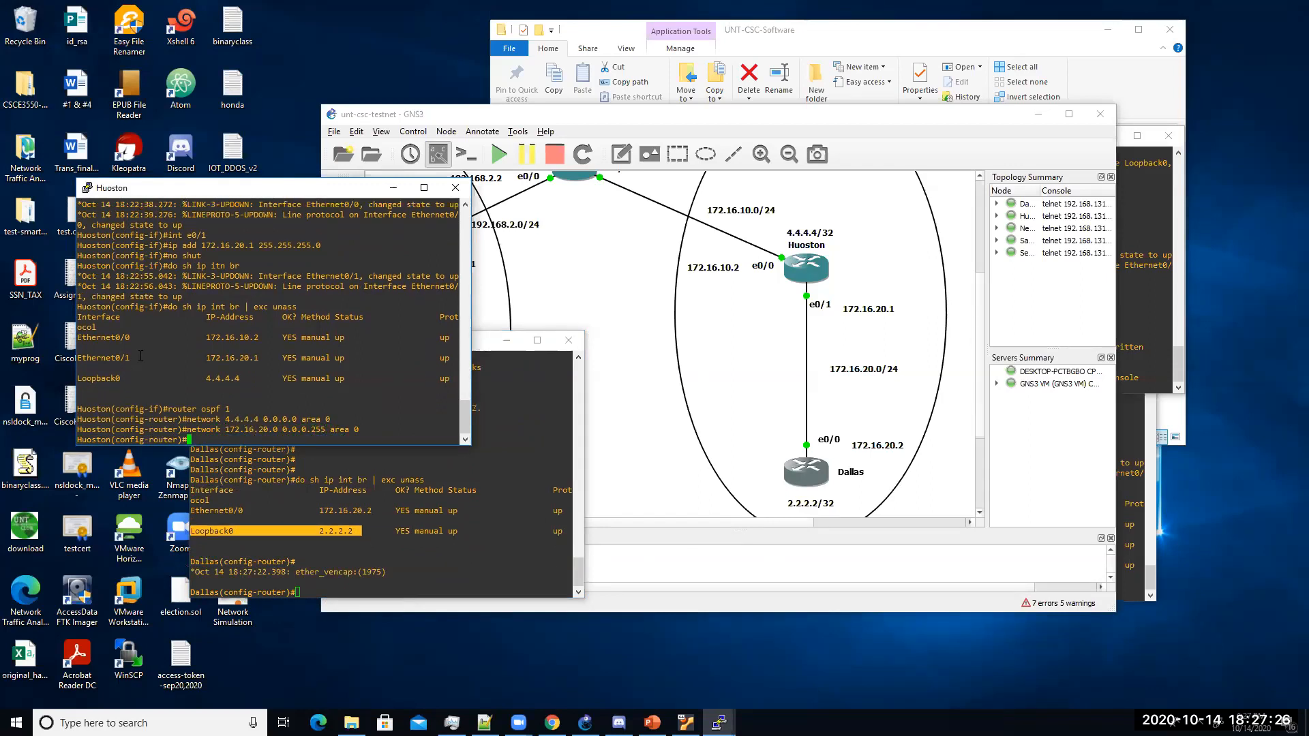
text(network 172.16.10.0 0.0.0.25)
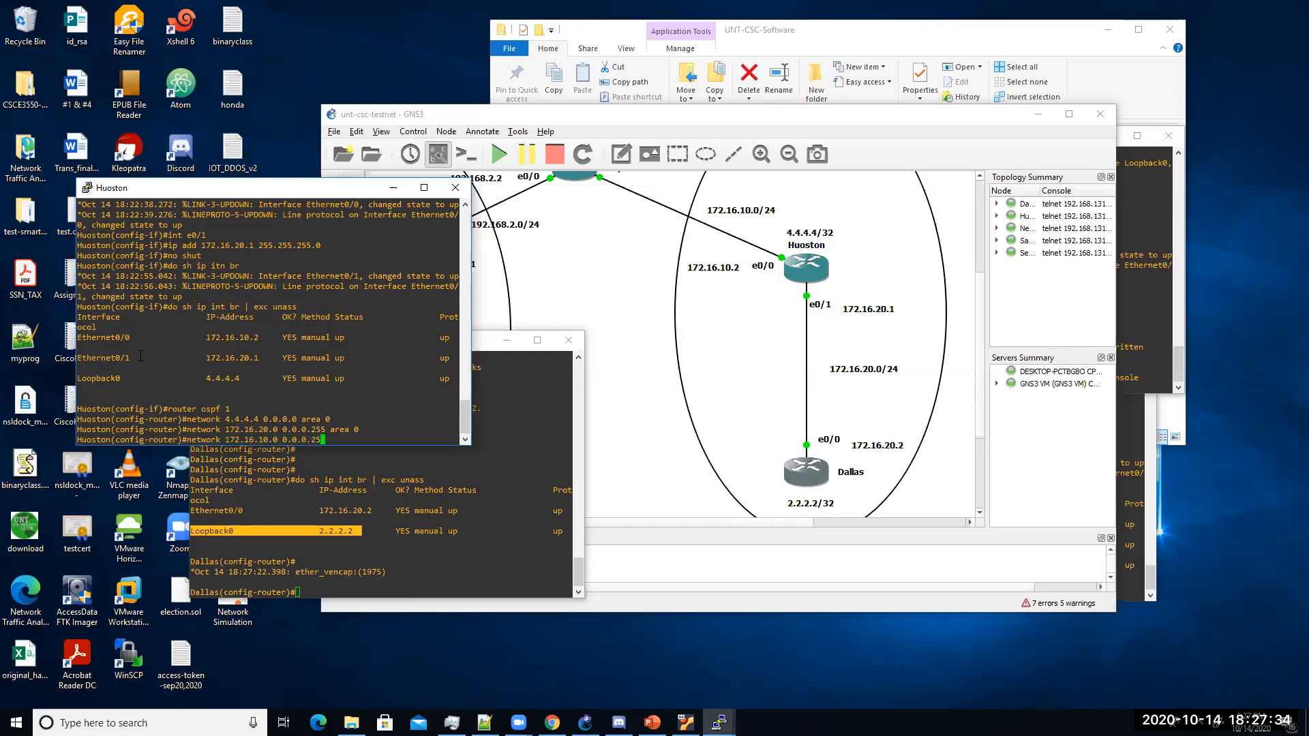
text(5 area 0)
key(Return)
Step: Exit configuration mode and write Huoston's configuration to memory
key(Return)
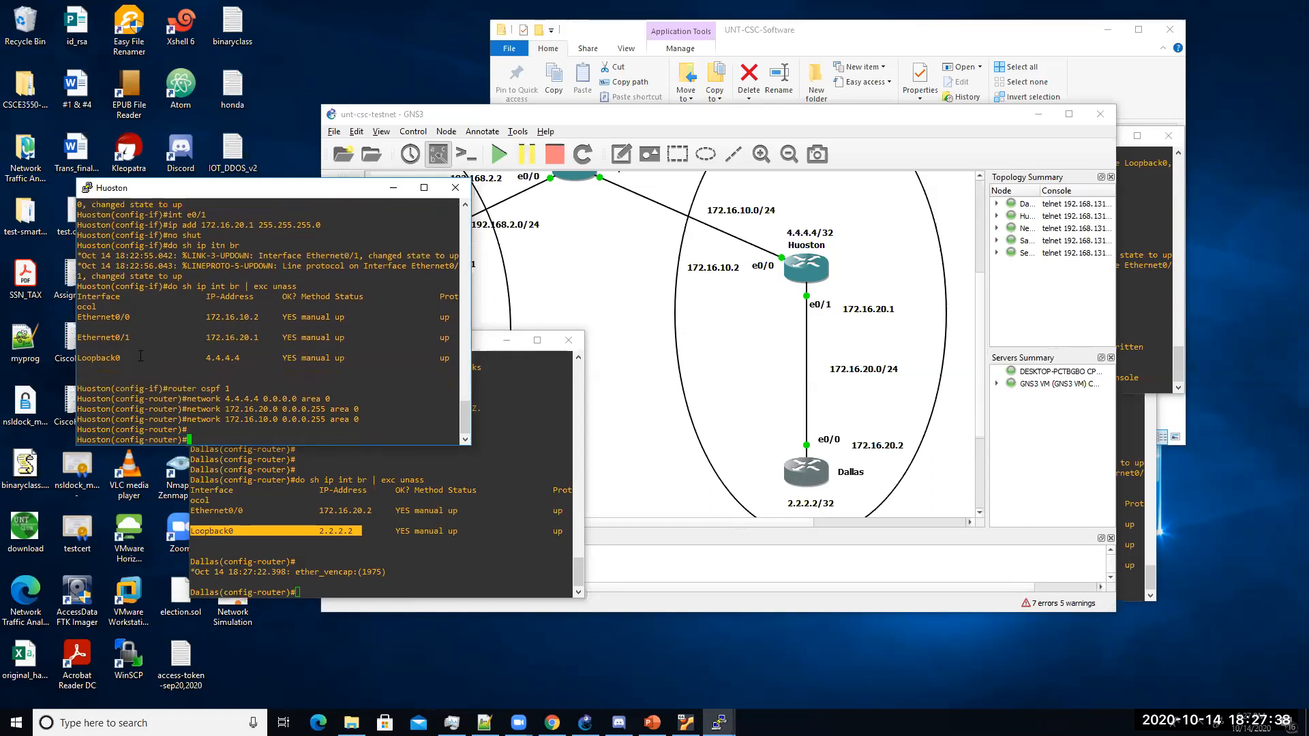
key(Return)
key(Return)
text(end)
key(Return)
text(wr)
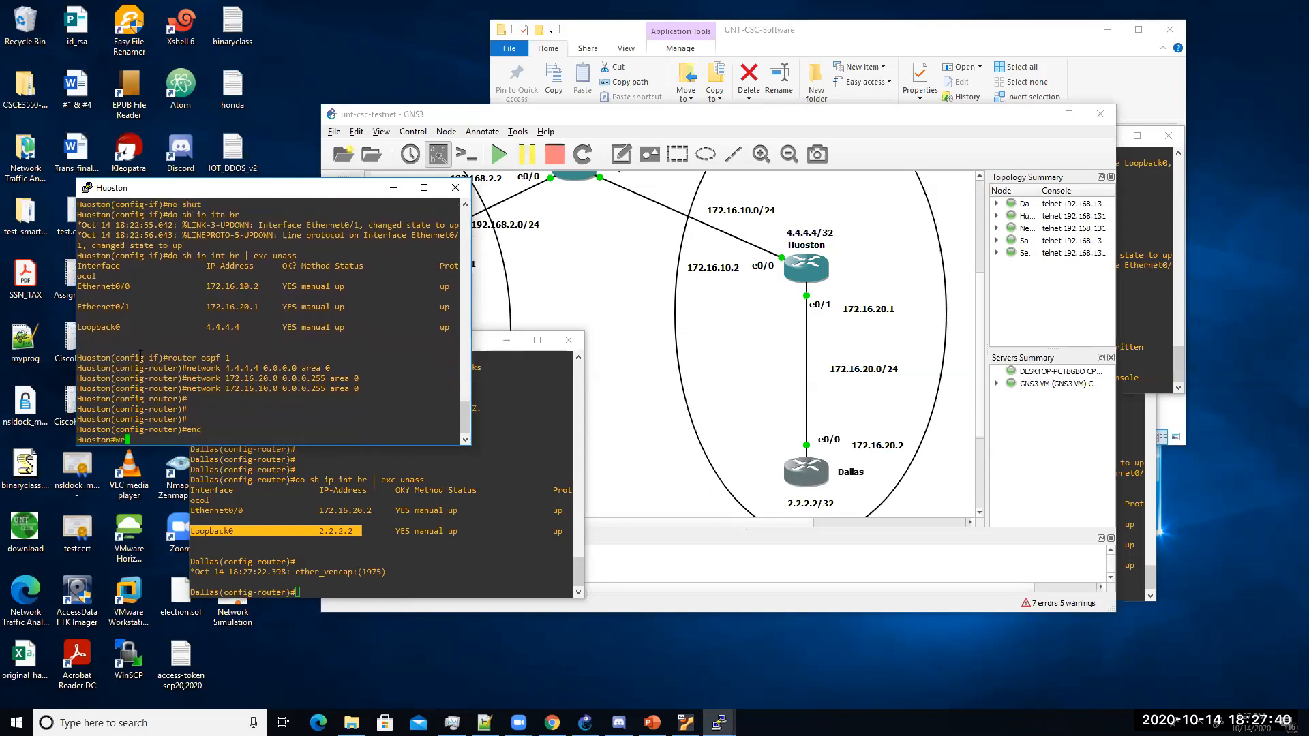
Step: Repeatedly run show ip ospf neighbor on Huoston until Dallas reaches FULL adjacency
key(Return)
key(Return)
key(Return)
key(Return)
key(Return)
key(Return)
key(Return)
text(show ip i)
key(BackSpace)
text(ospf nei)
key(Tab)
key(Return)
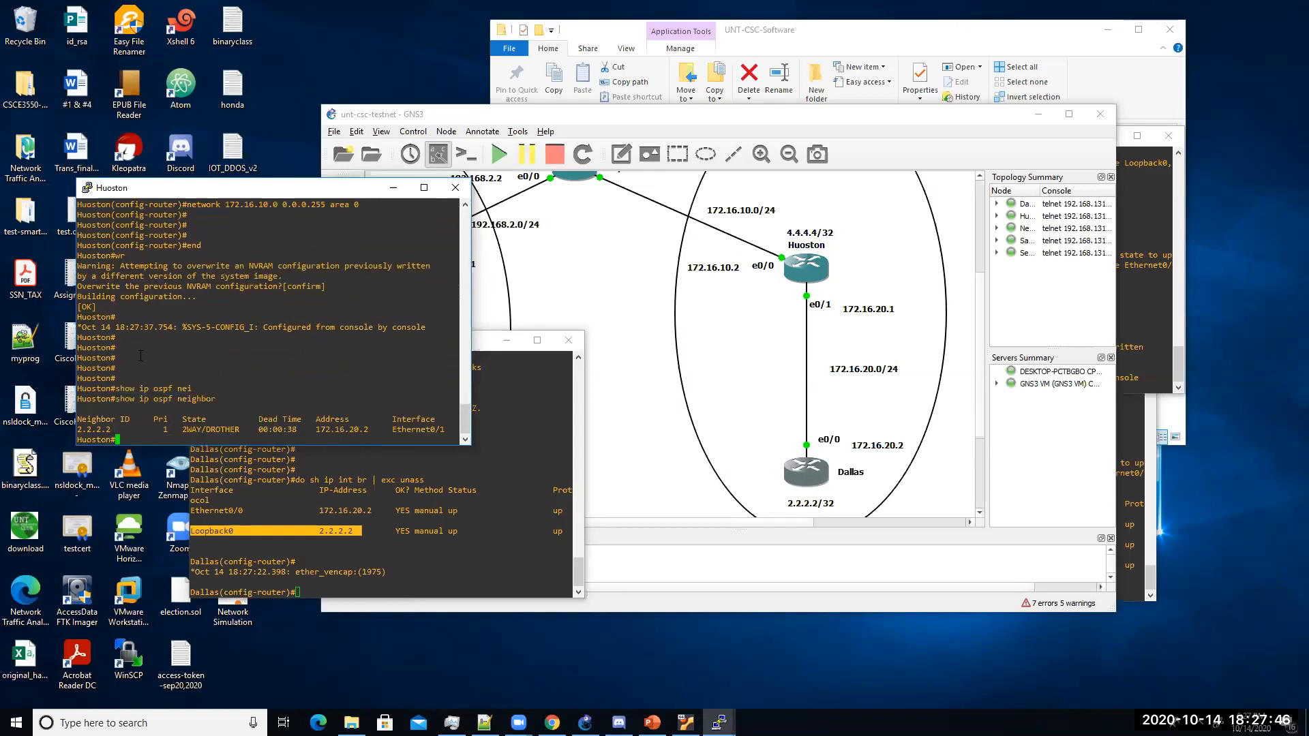
key(Up)
key(Return)
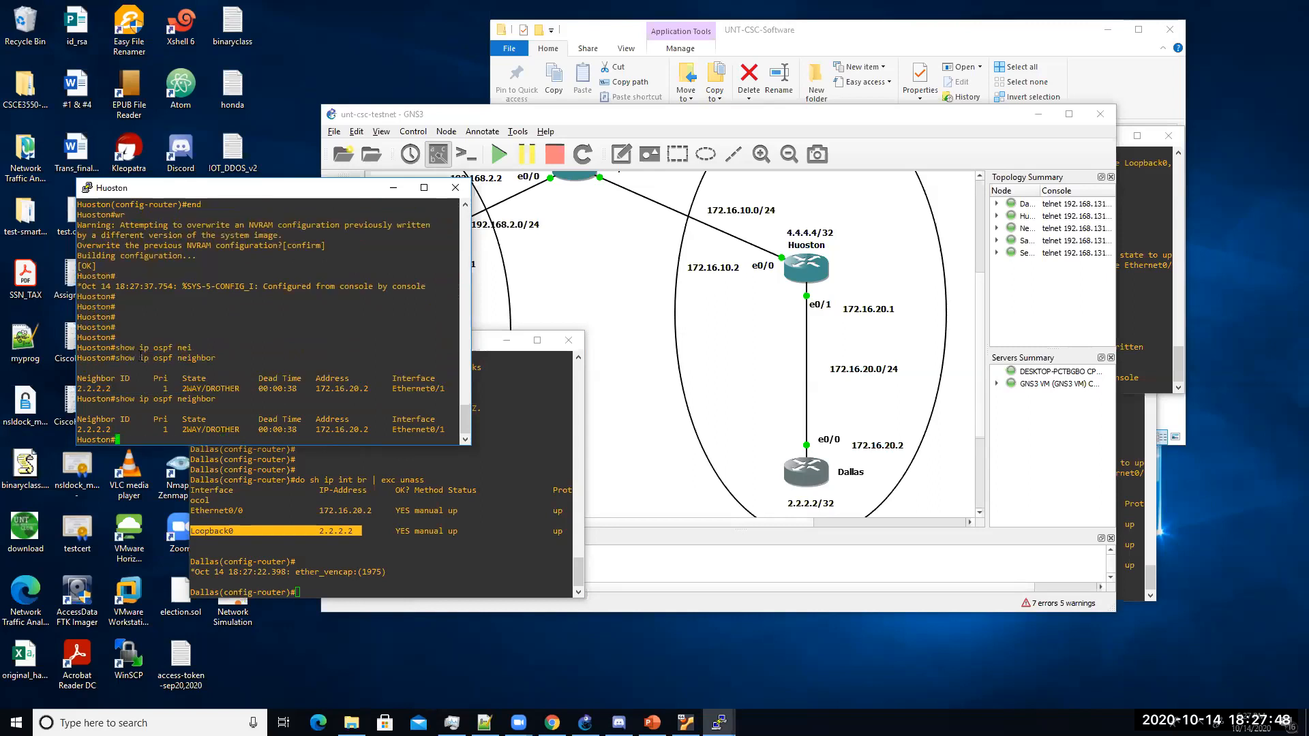
key(Up)
key(Return)
key(Up)
key(Return)
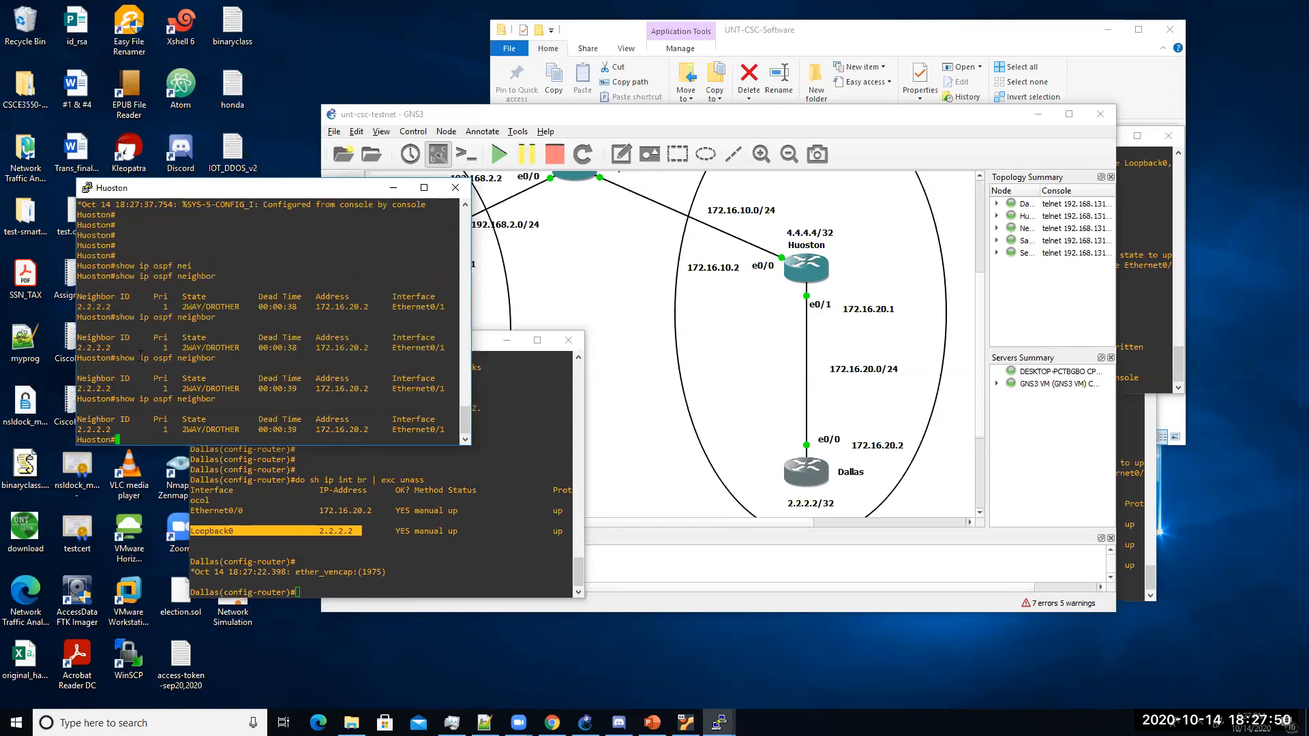
key(Up)
key(Return)
key(Return)
key(Up)
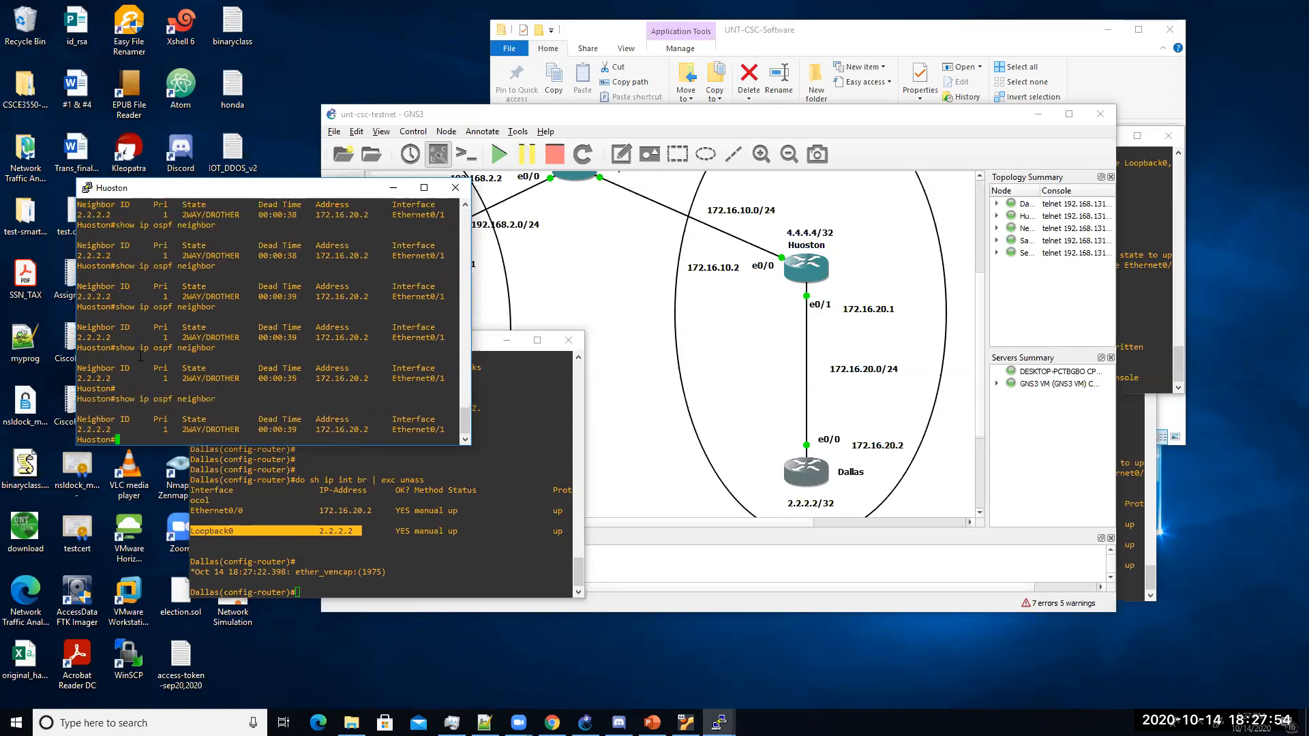
key(Return)
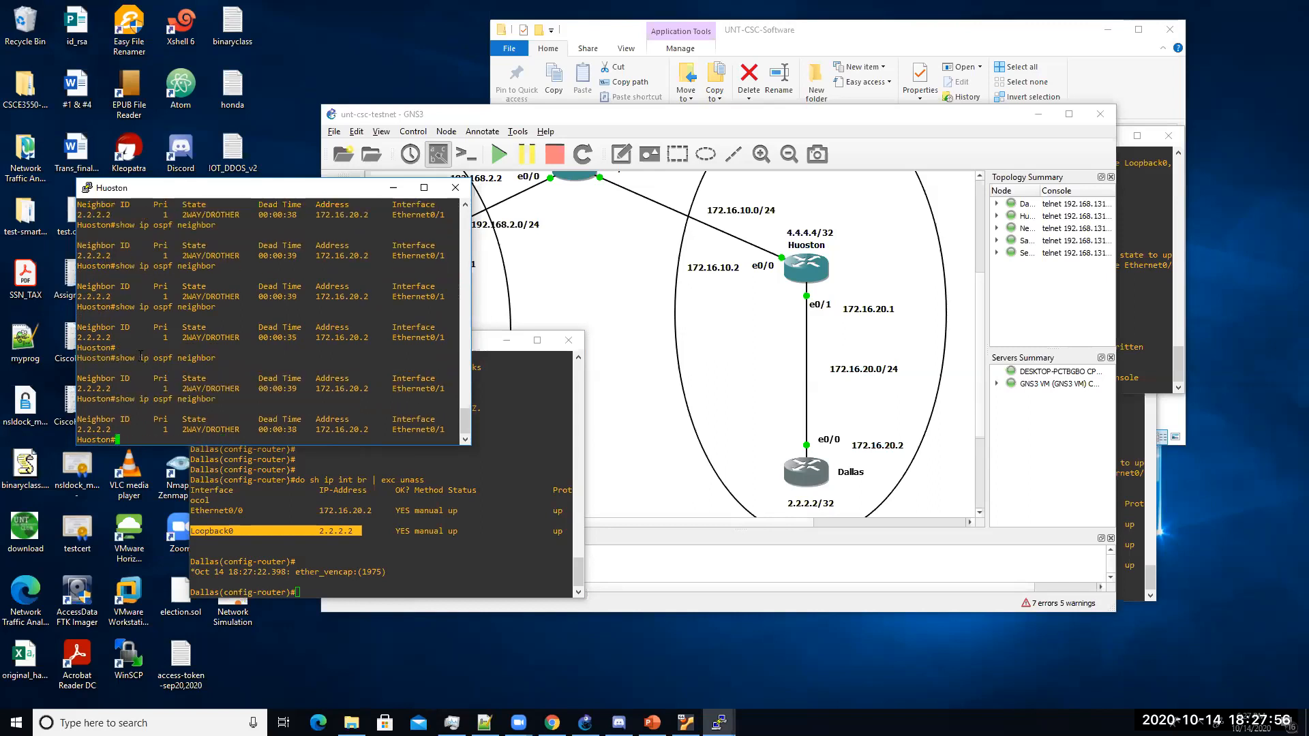
key(Up)
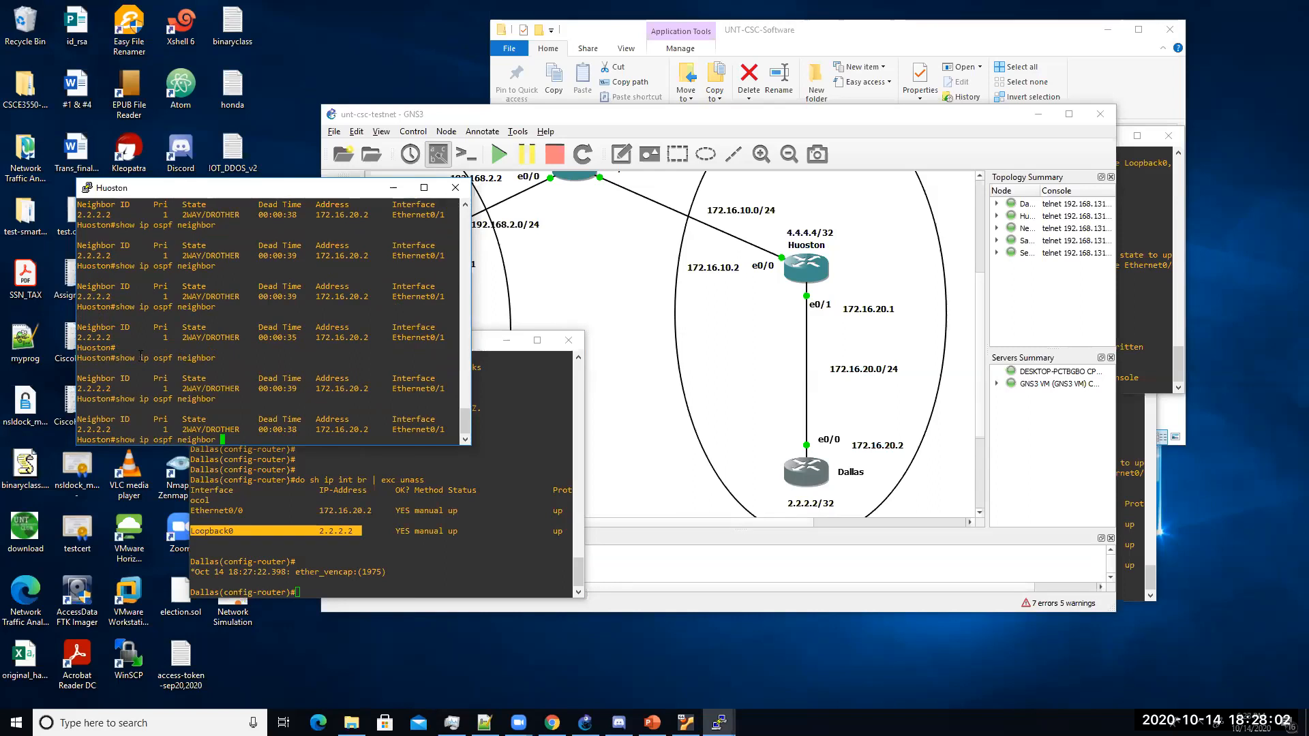
key(Return)
key(Up)
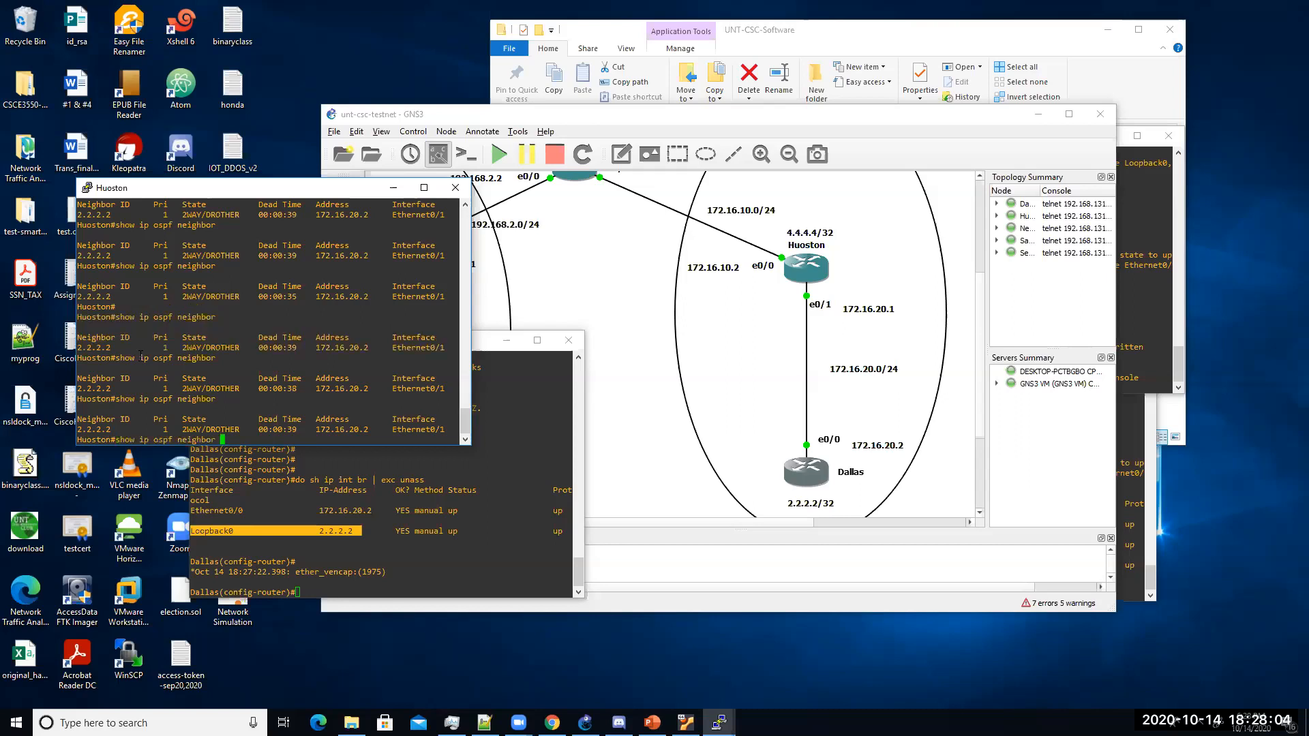
key(Return)
text(show)
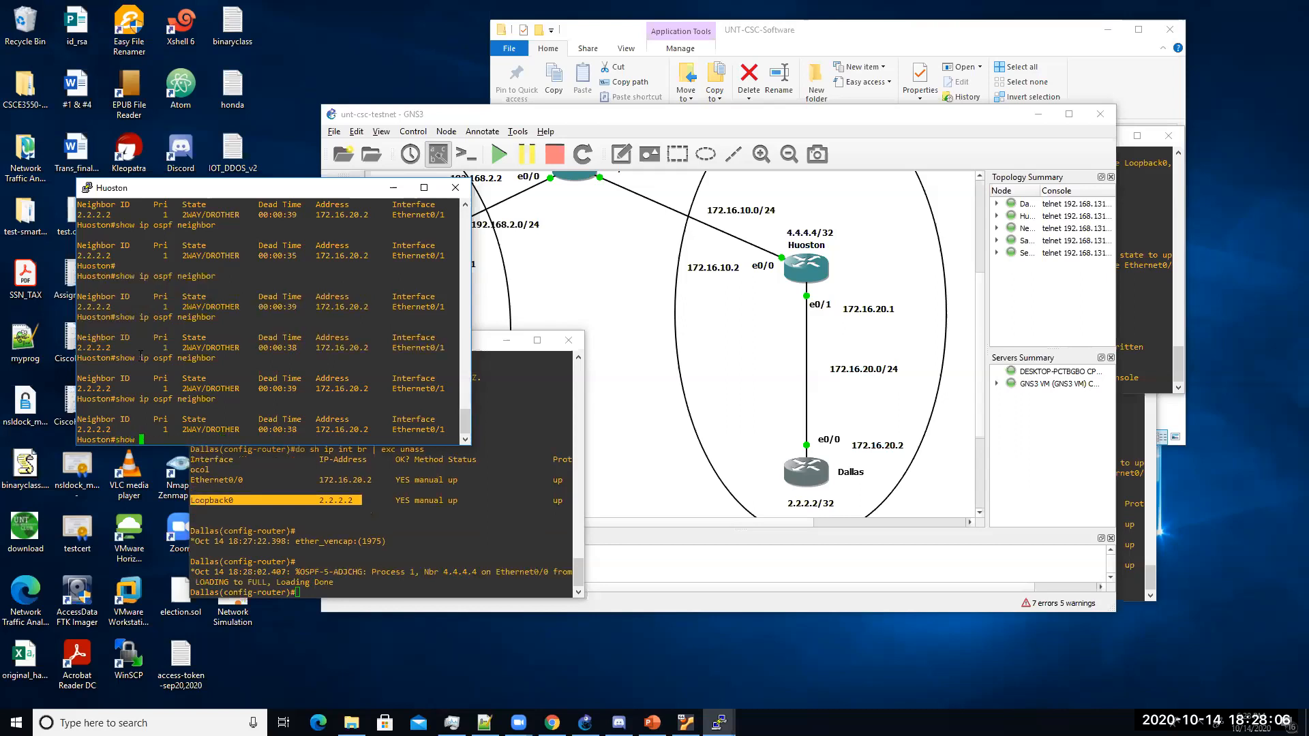
key(Return)
key(Return)
key(Return)
key(Return)
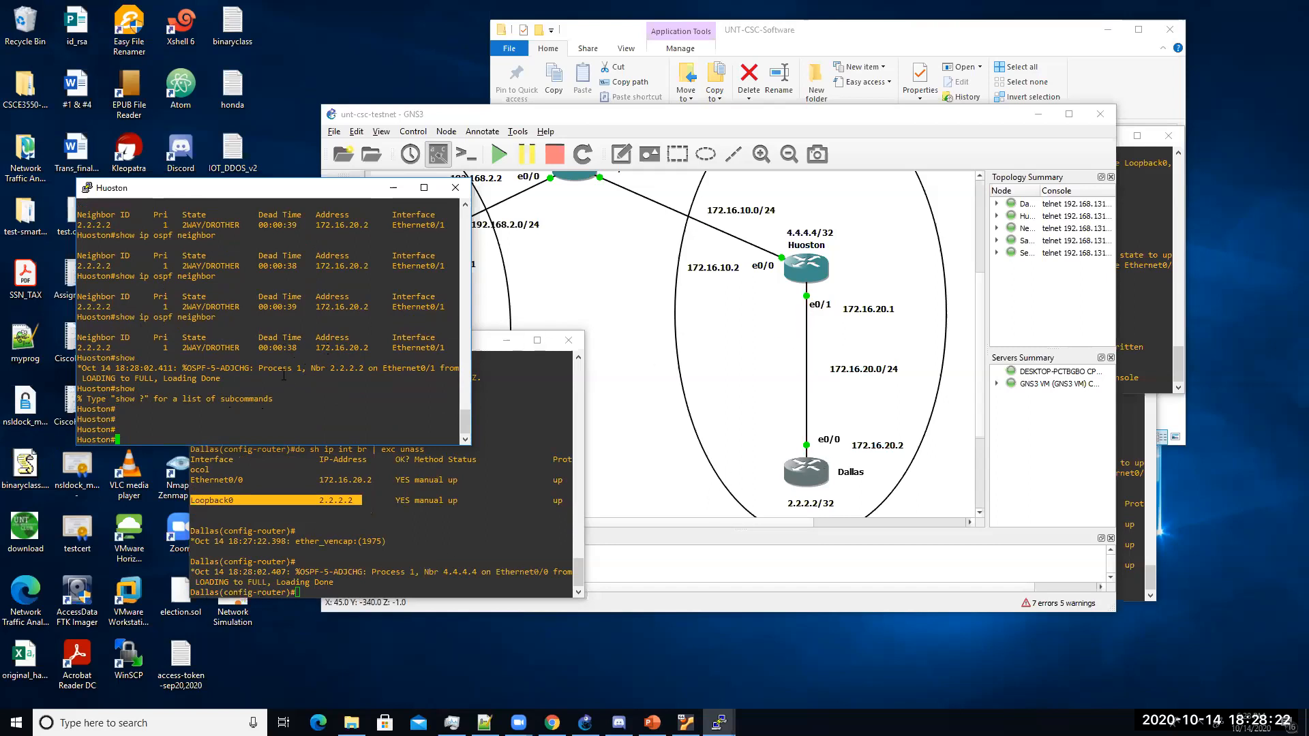
Step: Display Huoston's routing table and mark the OSPF route to 2.2.2.2
text(show ip route)
key(Return)
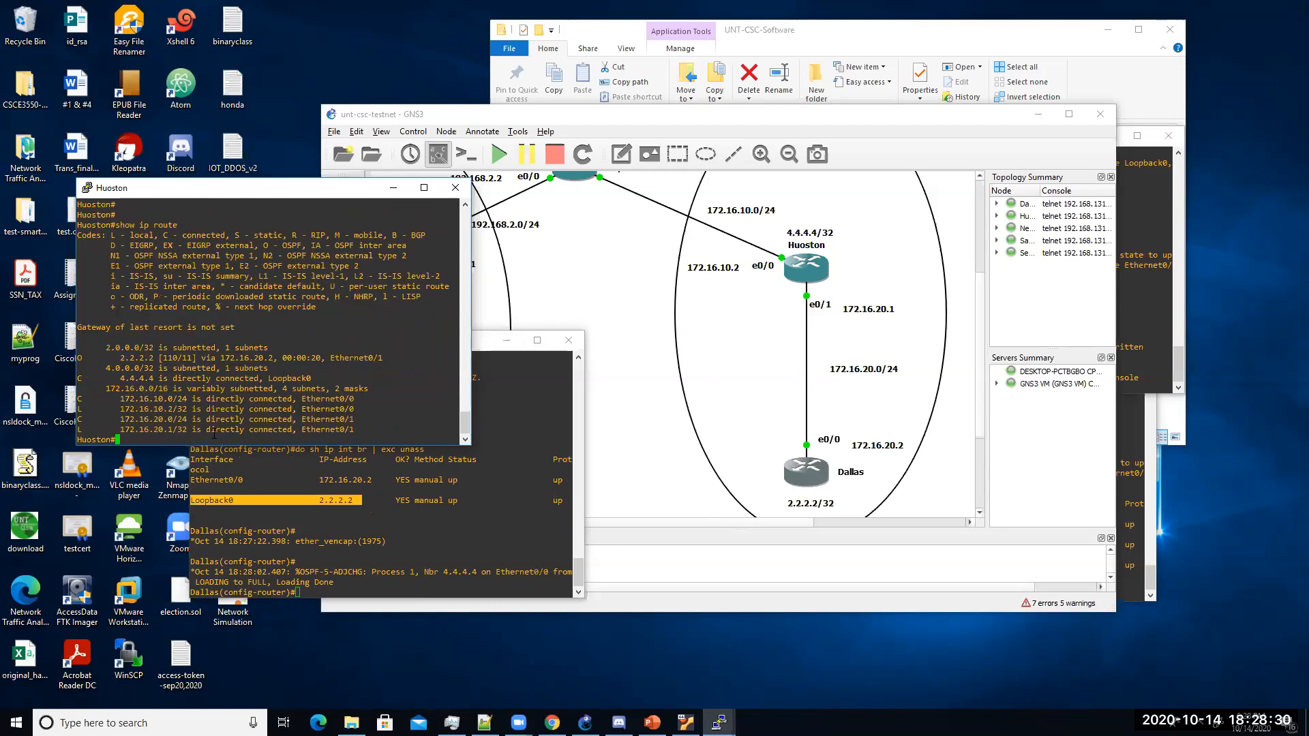
drag(117, 359, 377, 361)
click(377, 360)
Step: Ping 2.2.2.2 from Huoston, then again with repeat 10 and repeat 100
text(ping 2.2.2.2)
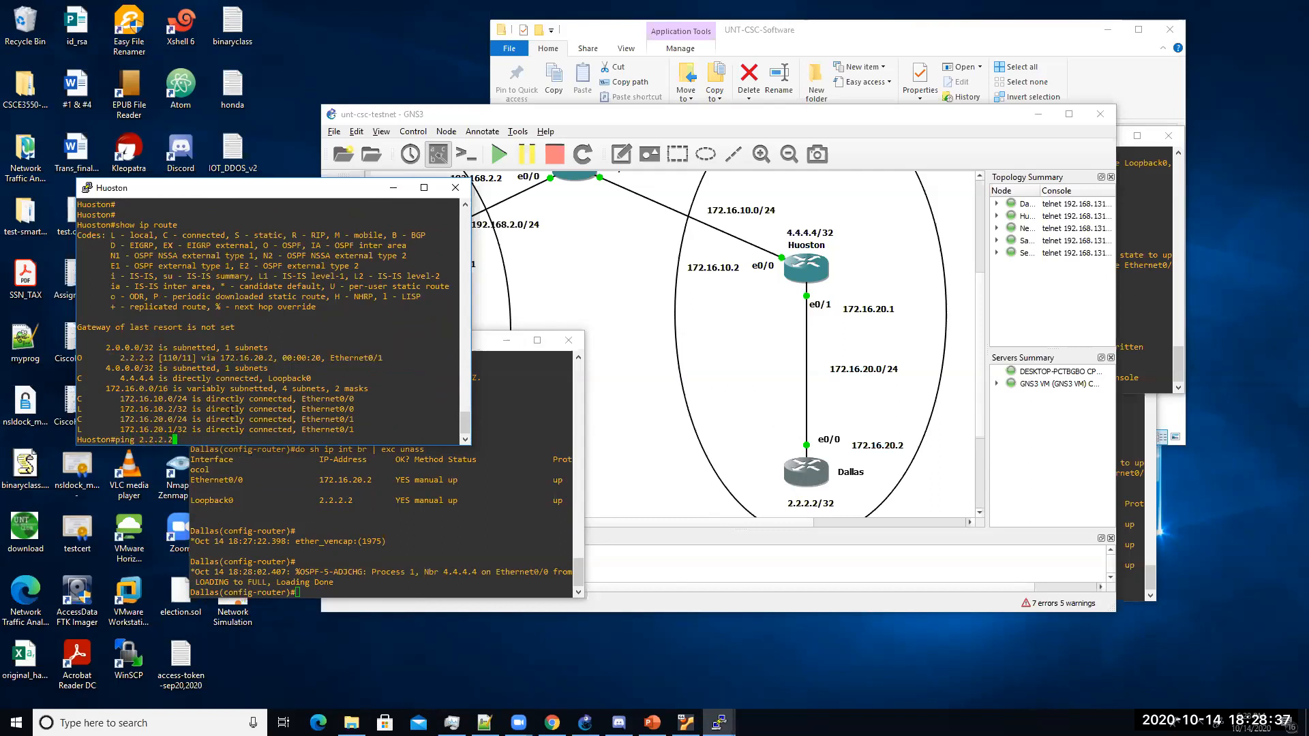
key(Return)
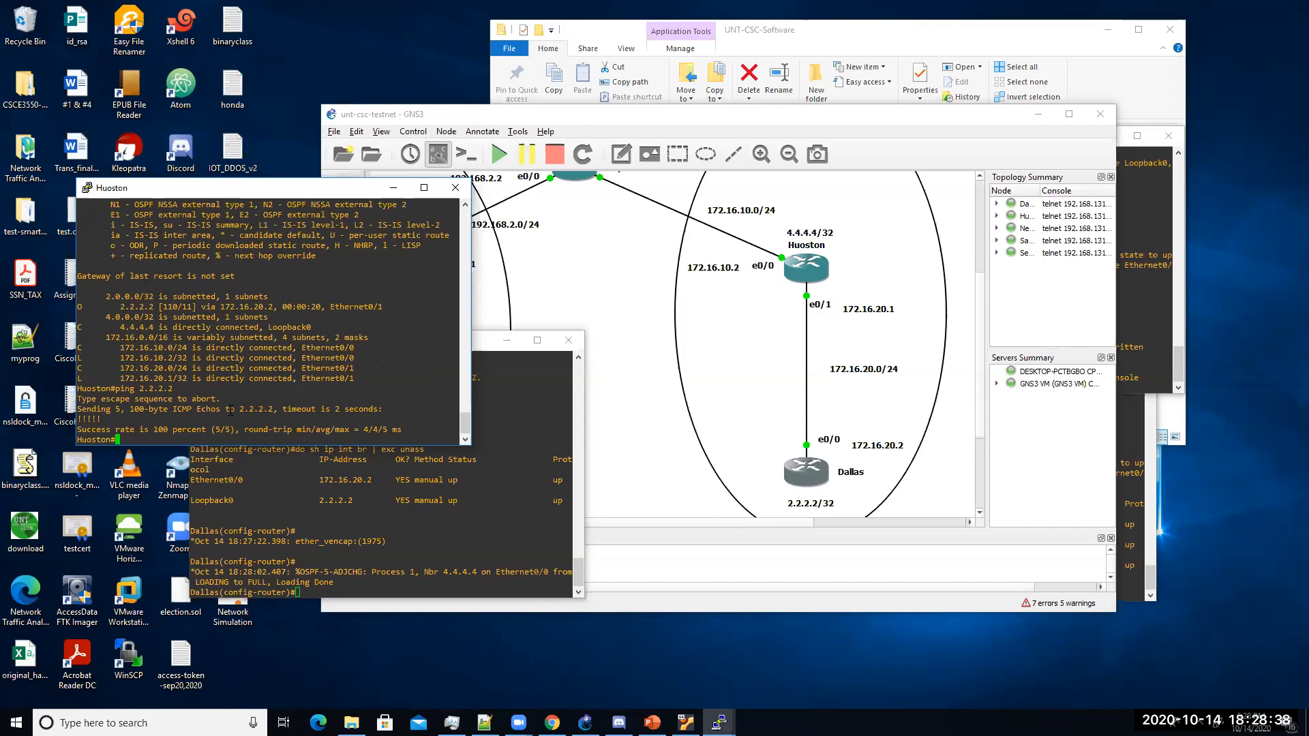
key(Up)
text(re)
key(Tab)
text(10)
key(Return)
key(Up)
text(0)
key(Return)
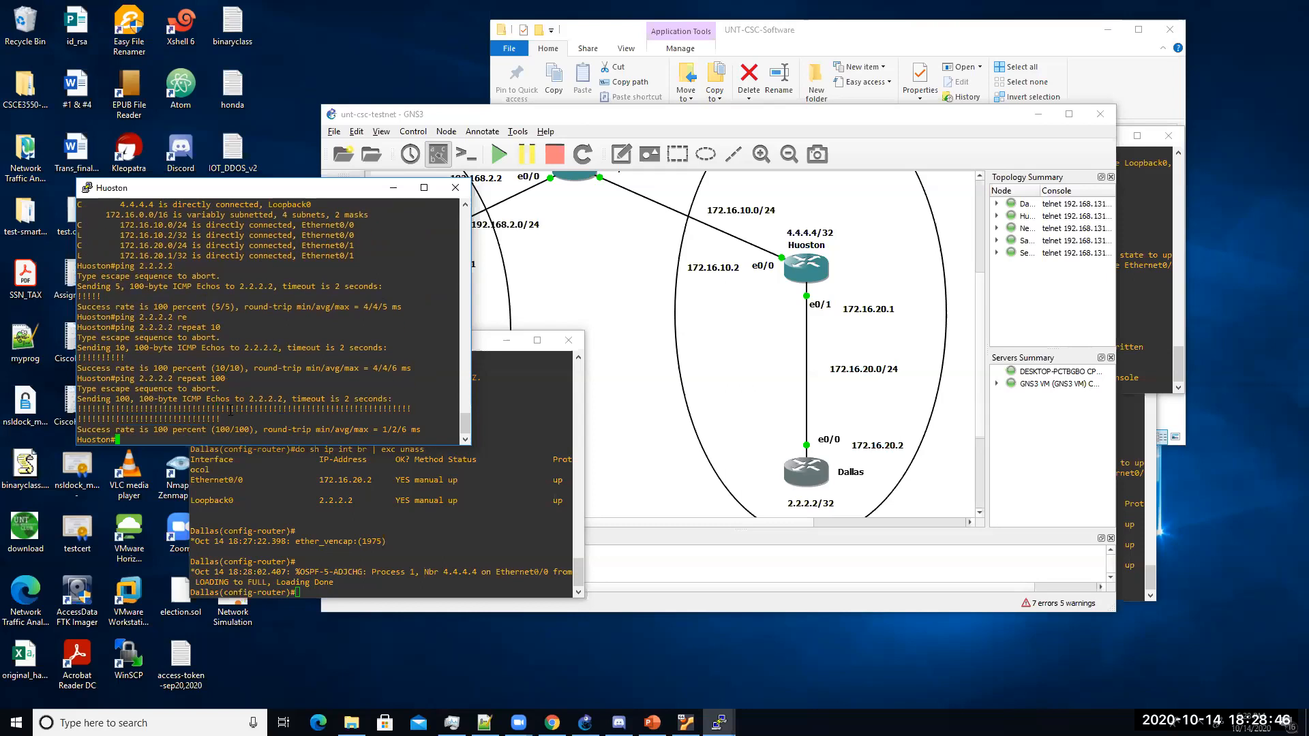
click(566, 222)
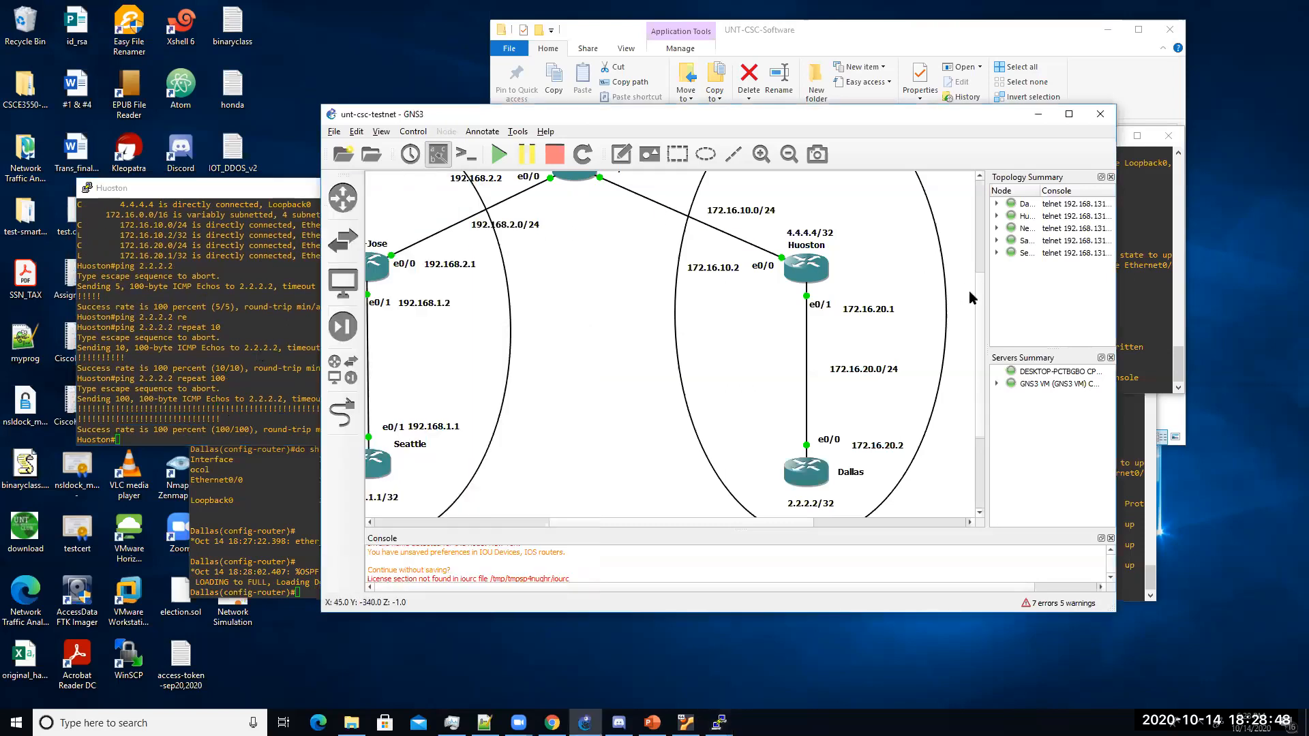
Step: On New-York, start OSPF process 1 and advertise 172.16.10.0 0.0.0.255 in area 0
drag(978, 304, 978, 273)
double_click(564, 249)
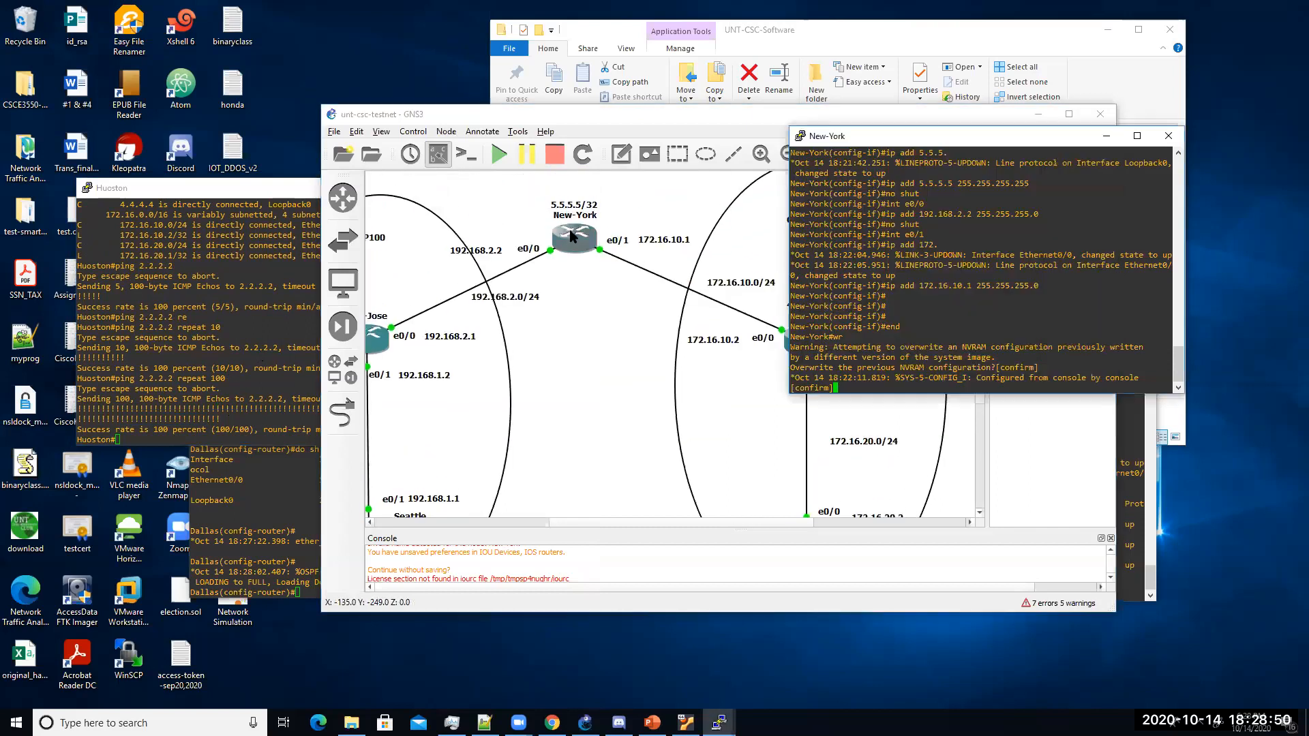
key(Return)
key(Return)
key(Return)
text(config t)
key(Return)
text(rou)
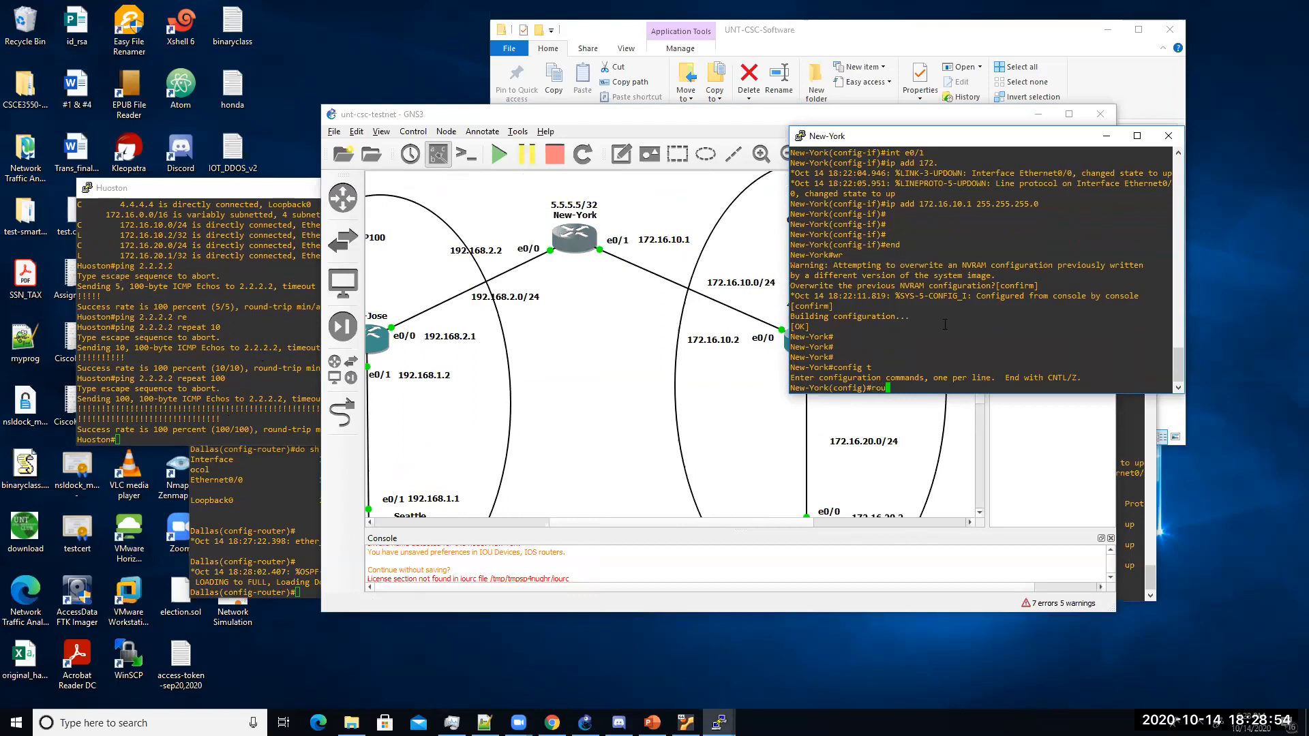
text(ter ospf 1)
key(Return)
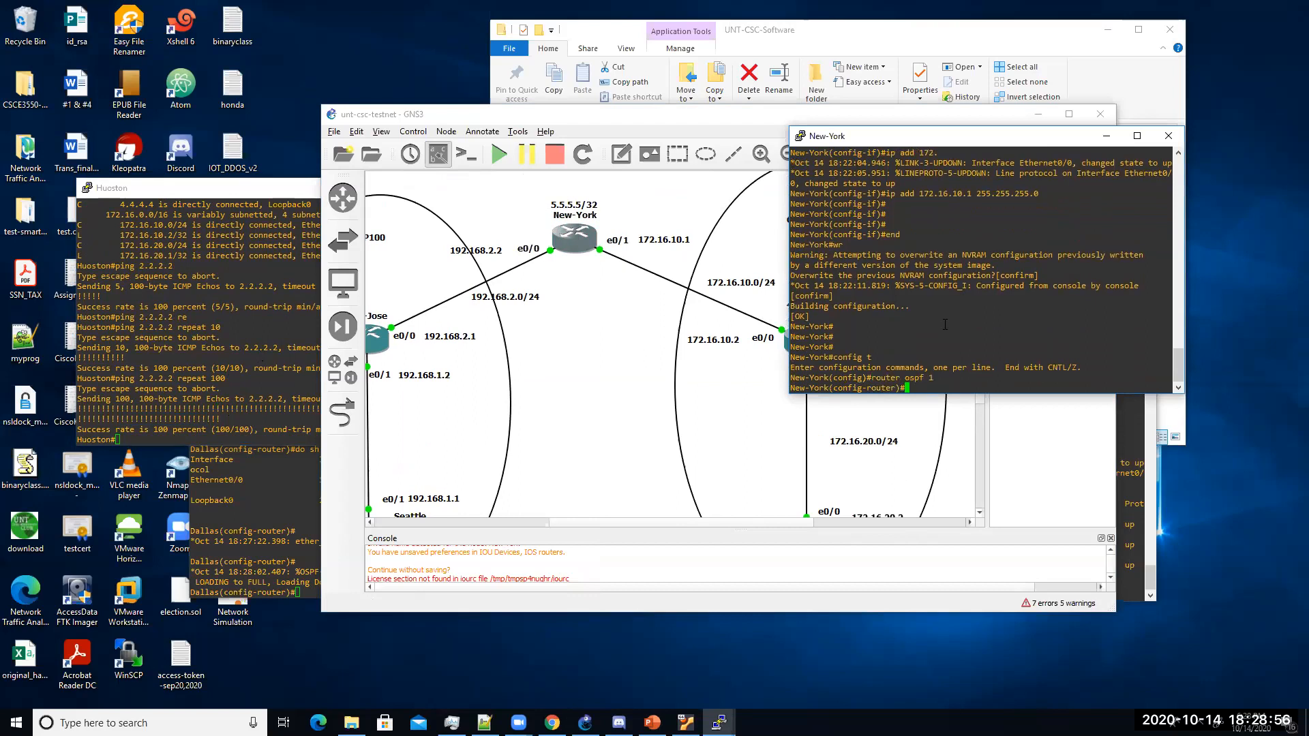
text(network 172.16.10.1 0)
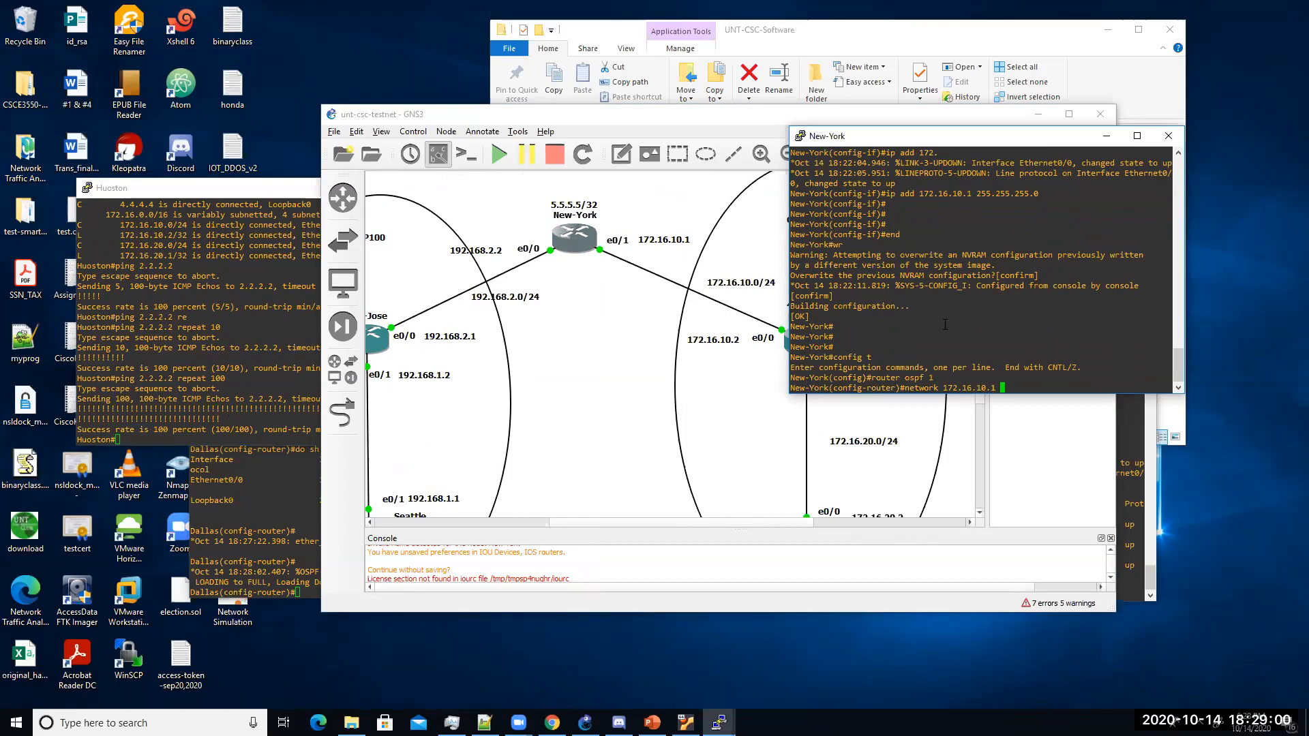
key(BackSpace)
key(BackSpace)
key(BackSpace)
text(0 0.0.0.255 area 0)
key(Return)
key(Return)
key(Return)
key(Return)
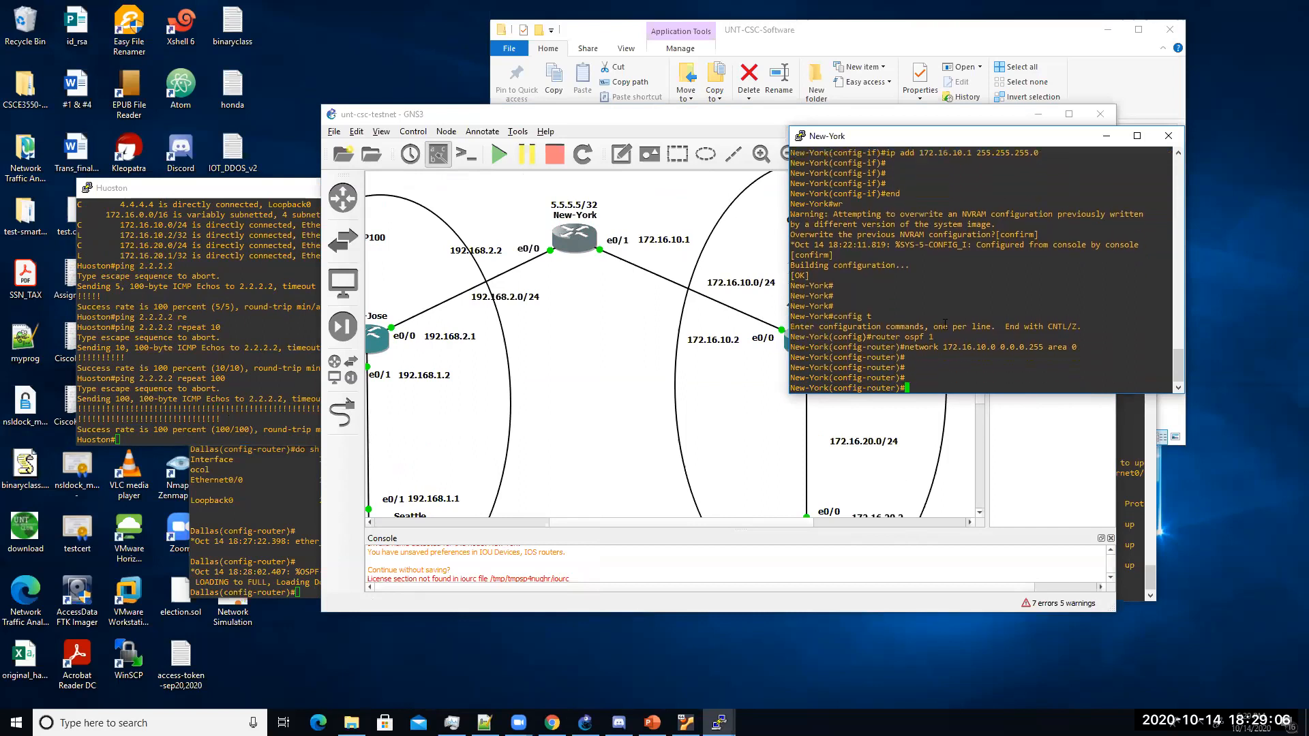
Step: Leave configuration mode and save New-York's configuration with wr
text(end)
key(BackSpace)
key(BackSpace)
key(BackSpace)
text(end)
key(Return)
text(wr)
key(Return)
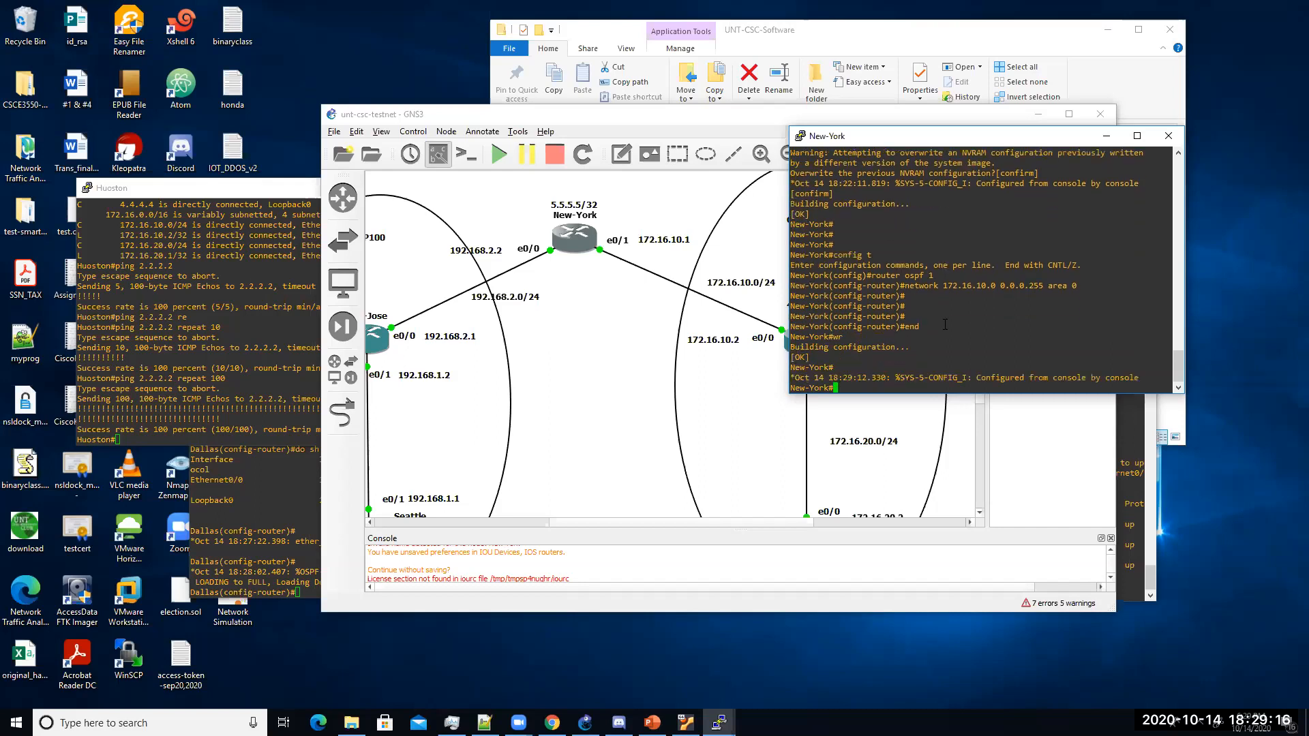
key(Return)
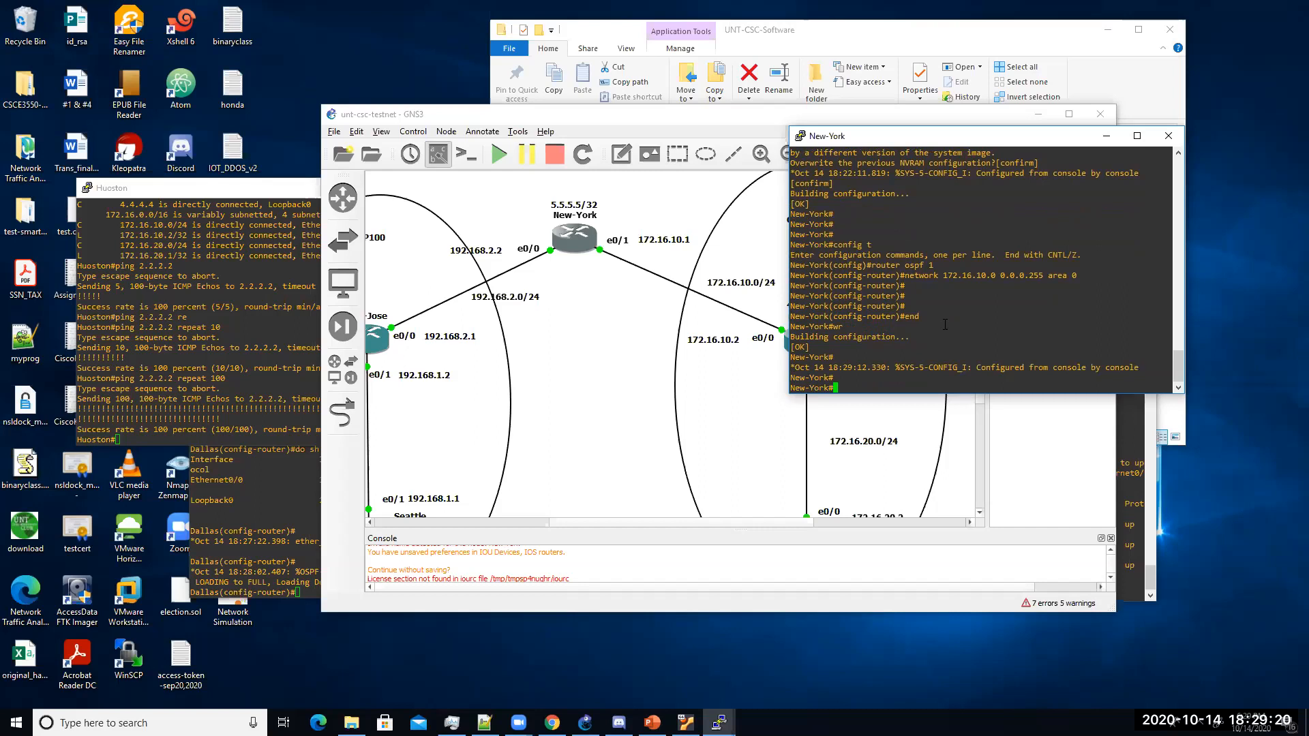
Step: Check New-York's OSPF neighbors twice and begin a show run for its Ethernet interface
text(show ip ospf nei)
key(Tab)
key(Return)
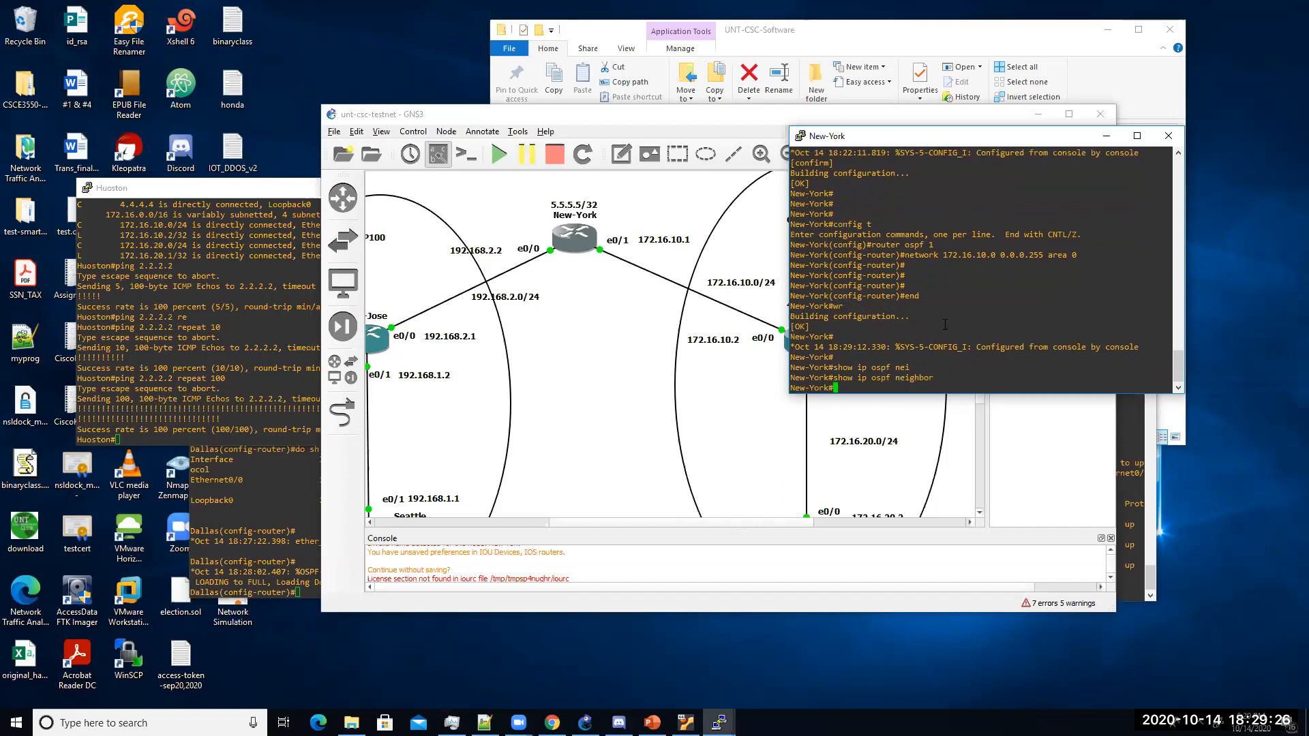
key(Up)
key(Return)
text(show run int e90/)
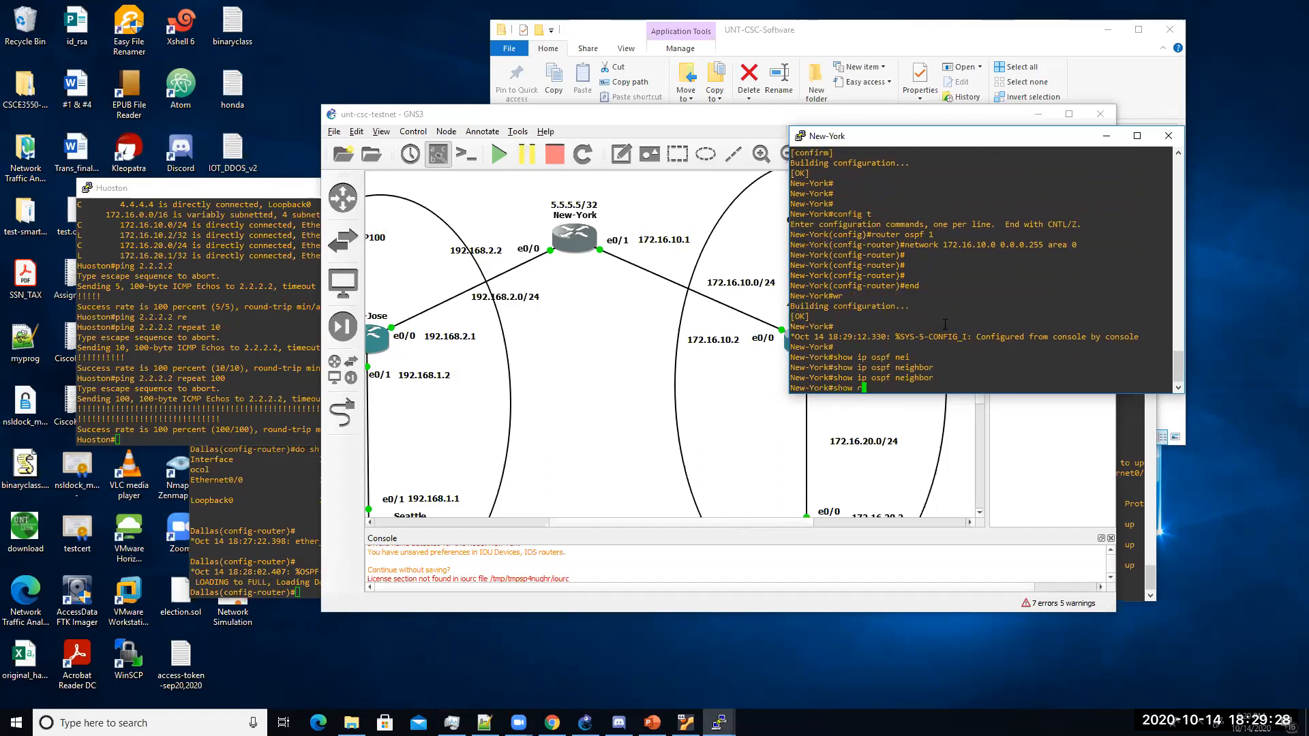
Step: Display Ethernet0/1's running configuration and spot its shutdown line
key(BackSpace)
key(BackSpace)
key(BackSpace)
text(0/1)
key(Return)
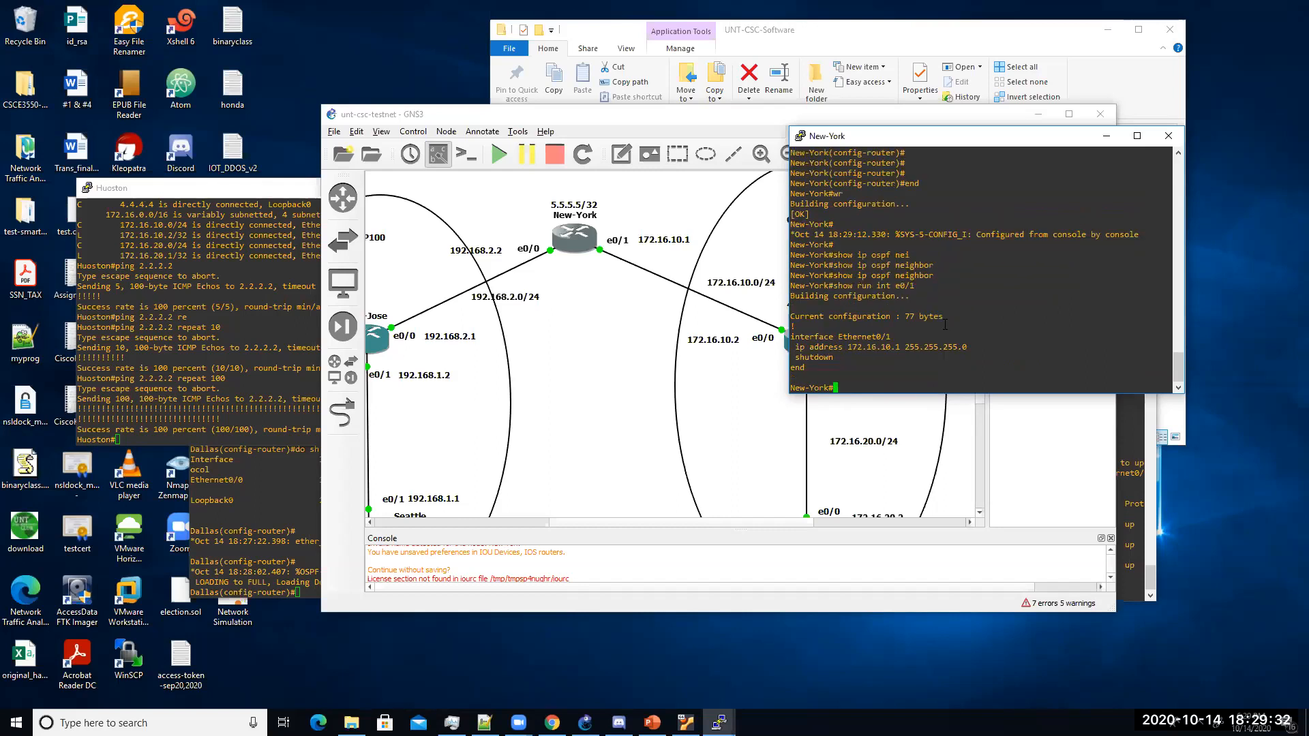
drag(839, 359, 796, 359)
click(828, 362)
Step: Enable New-York's Ethernet0/1 with no shutdown and save the configuration
text(config t)
key(Return)
text(int e0/1)
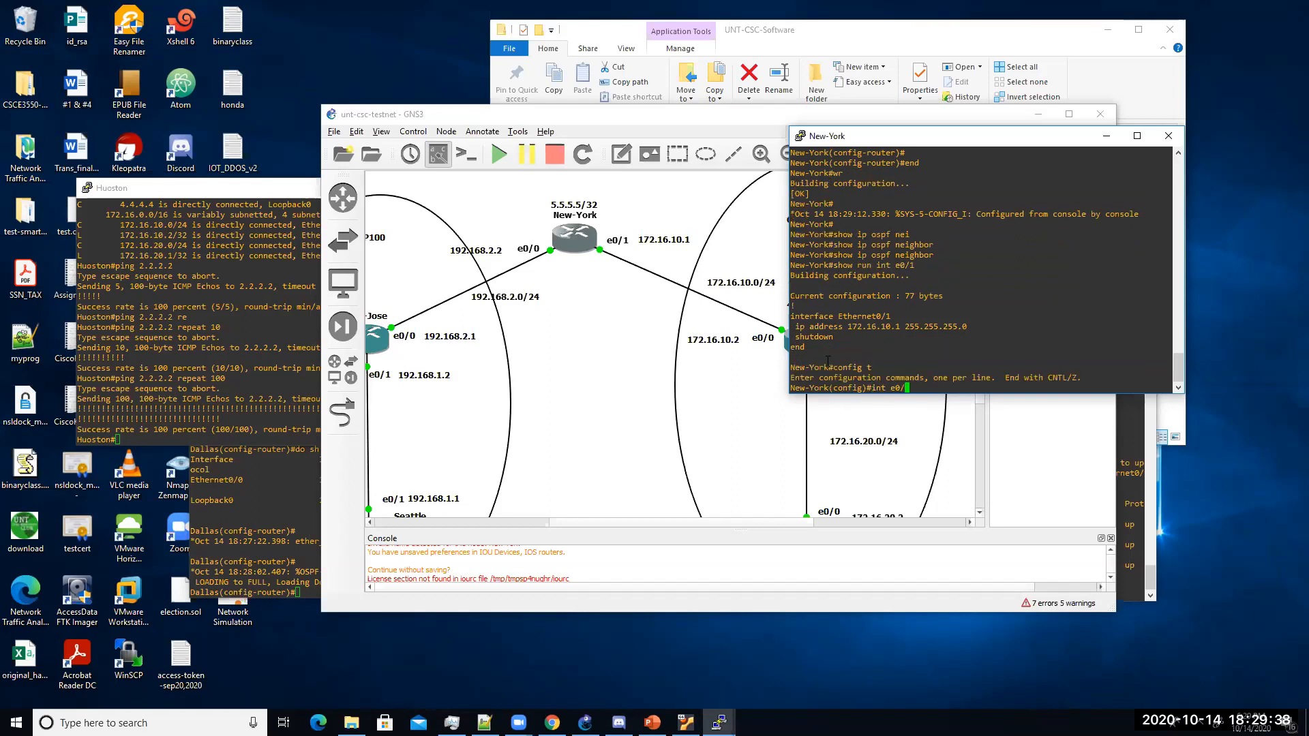
key(Return)
text(no shu)
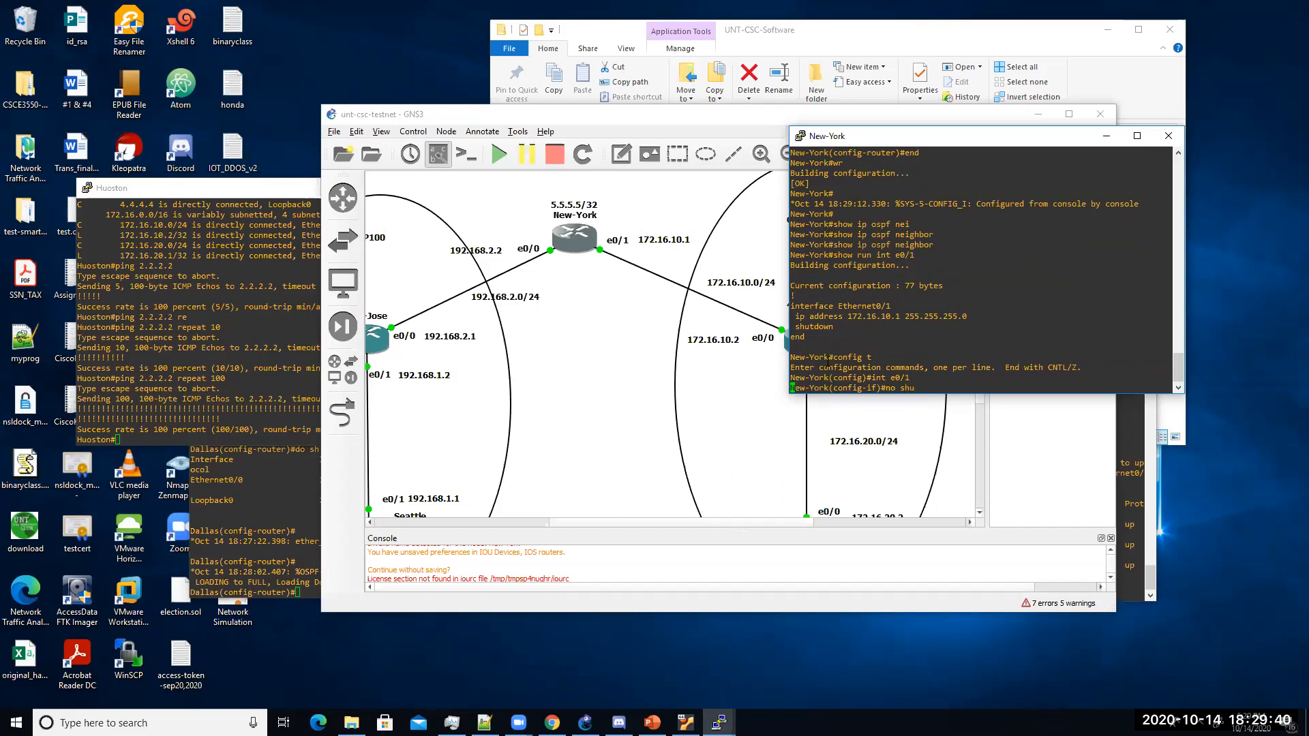
key(Tab)
key(Return)
text(end)
key(Return)
text(wr)
key(Return)
Step: Recheck OSPF neighbors until 4.4.4.4 is FULL, then show the router ospf section
text(show ip )
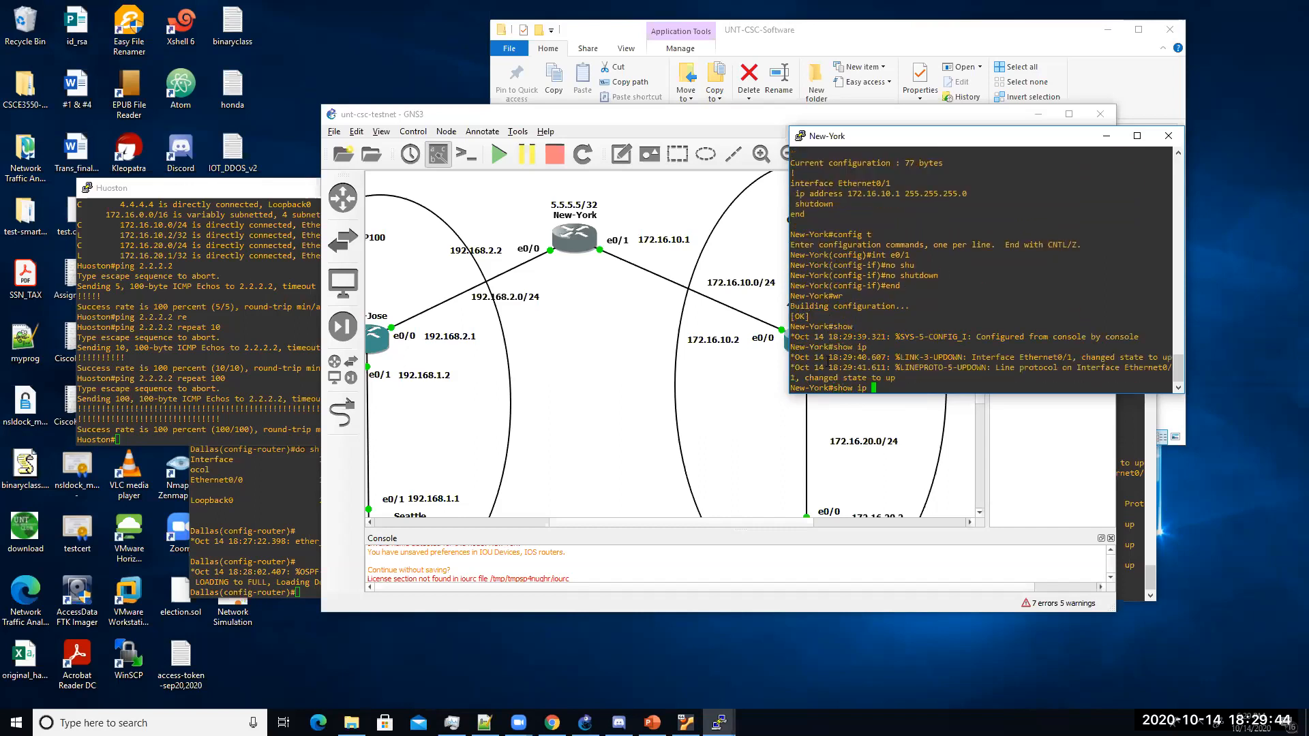
text(ospf nei)
key(Tab)
key(Return)
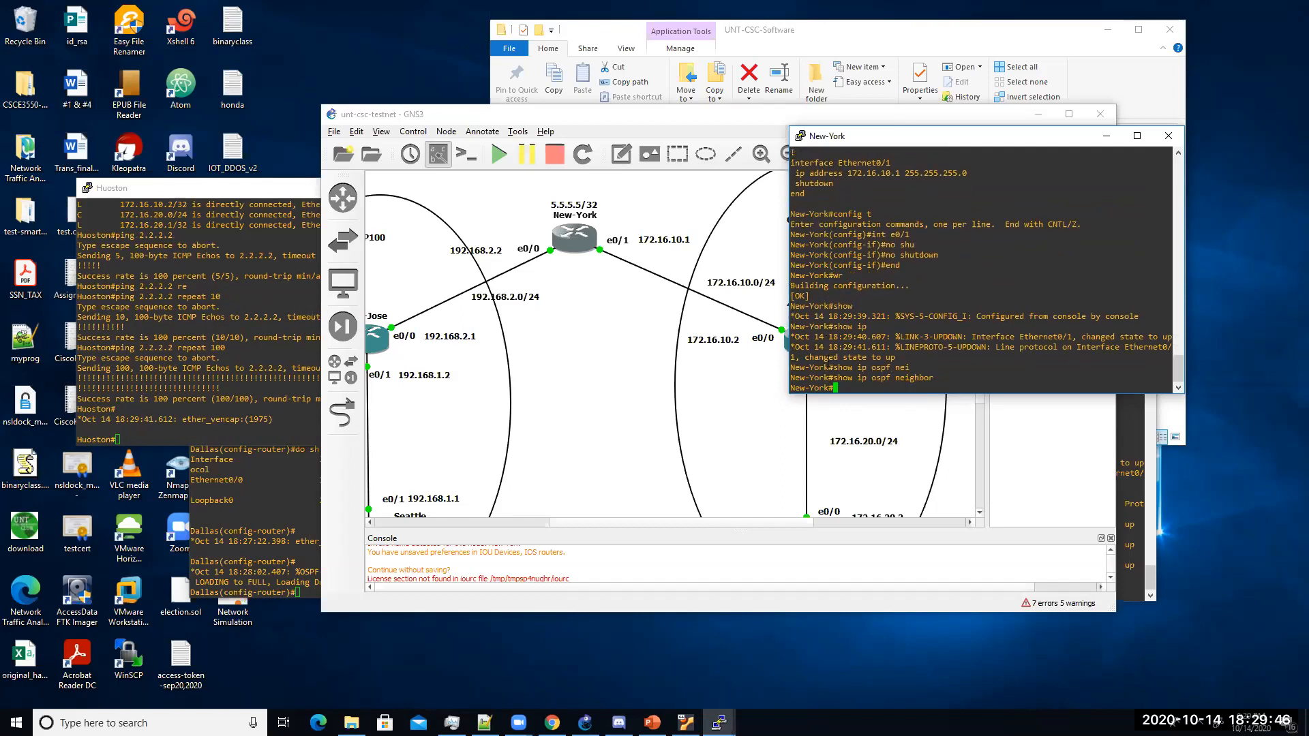
key(Up)
key(Return)
key(Up)
key(Return)
key(Up)
key(Return)
text(show run | s router ospf)
key(Return)
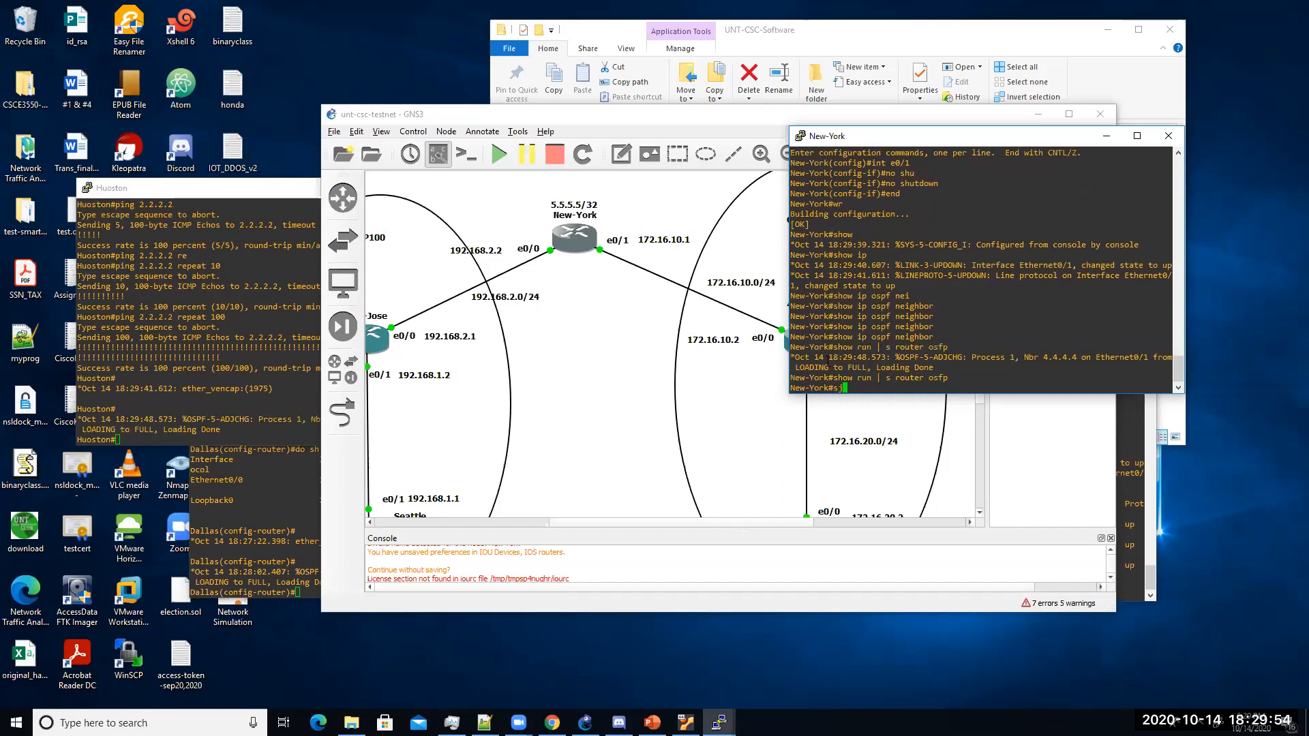
Step: Verify New-York's OSPF neighbor table and its full routing table
text(show ip sopf nei)
key(Return)
text(show )
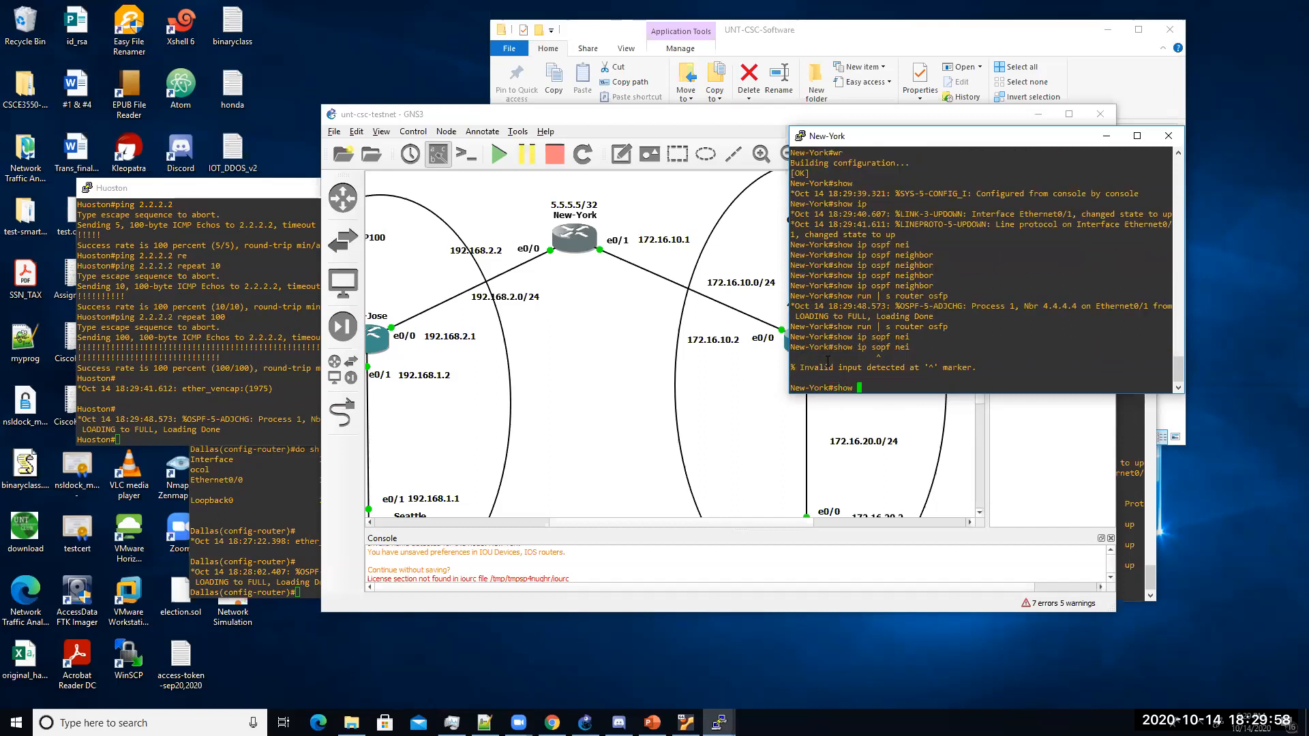
text(ip ospf nei)
key(Tab)
key(Return)
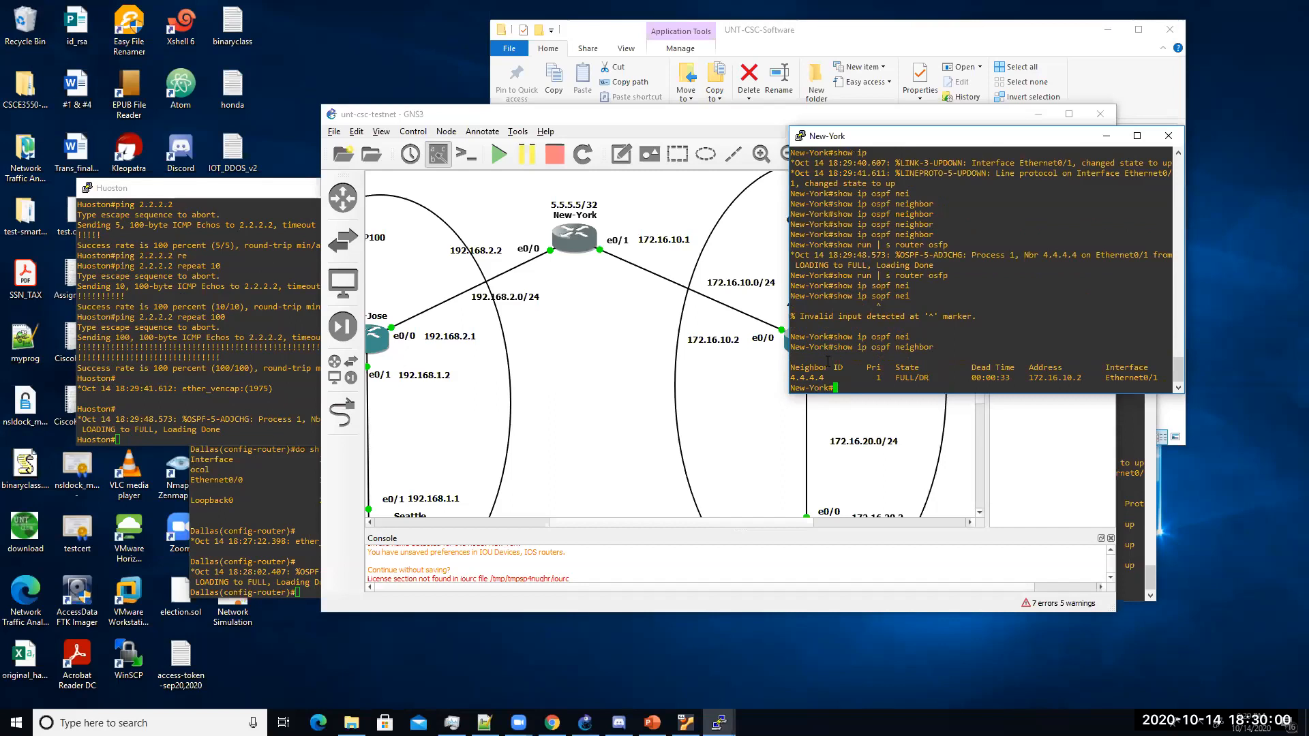
text(show ip ro)
key(Tab)
key(Return)
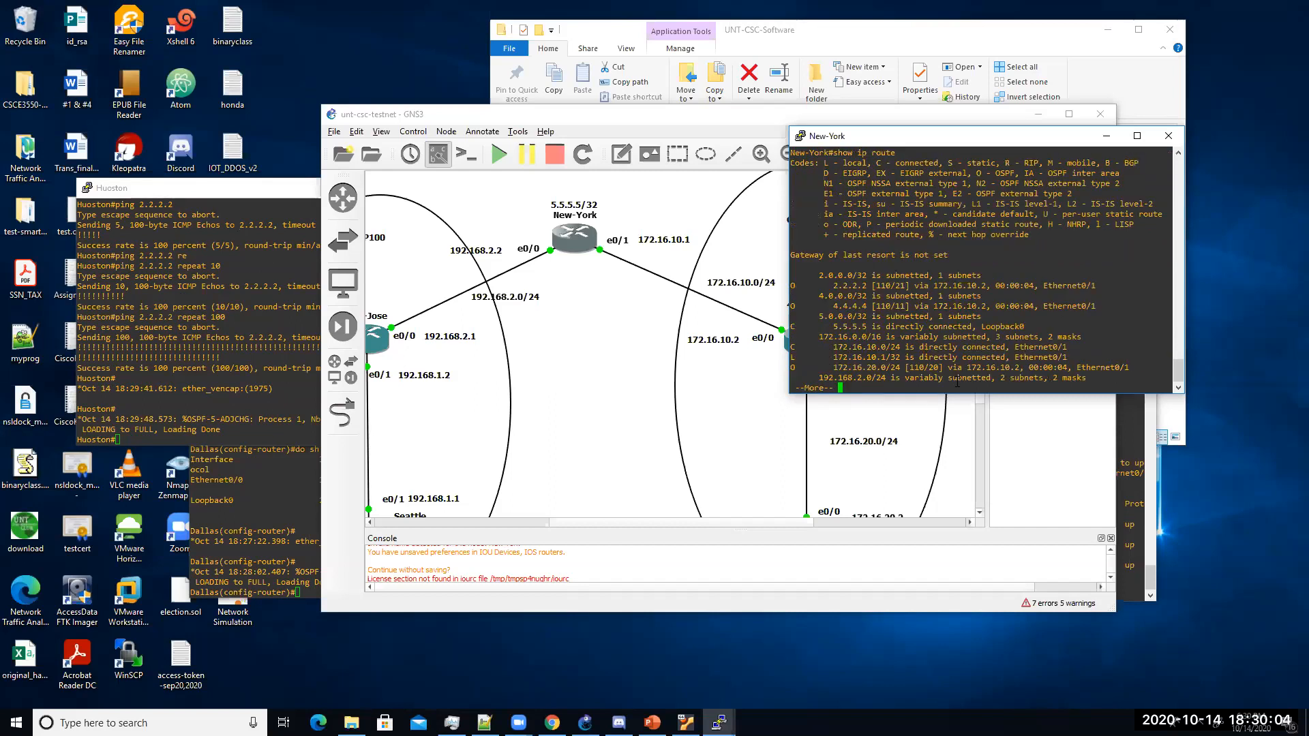
key(Return)
key(Return)
key(Return)
key(Return)
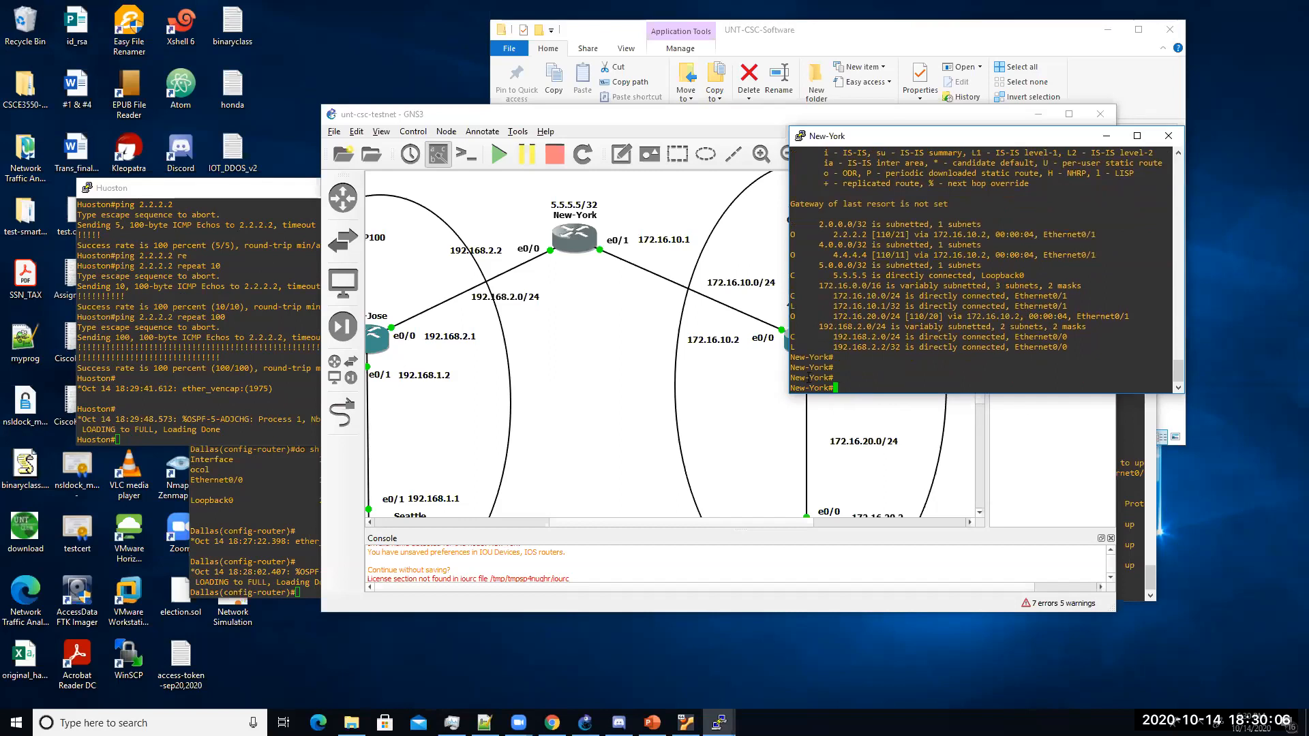
Step: Ping 2.2.2.2 from New-York successfully and pan the topology toward the EIGRP 100 area
drag(829, 236, 870, 235)
click(866, 385)
text(ping 2.2.2.2)
key(Return)
key(Up)
key(Left)
key(Delete)
key(Return)
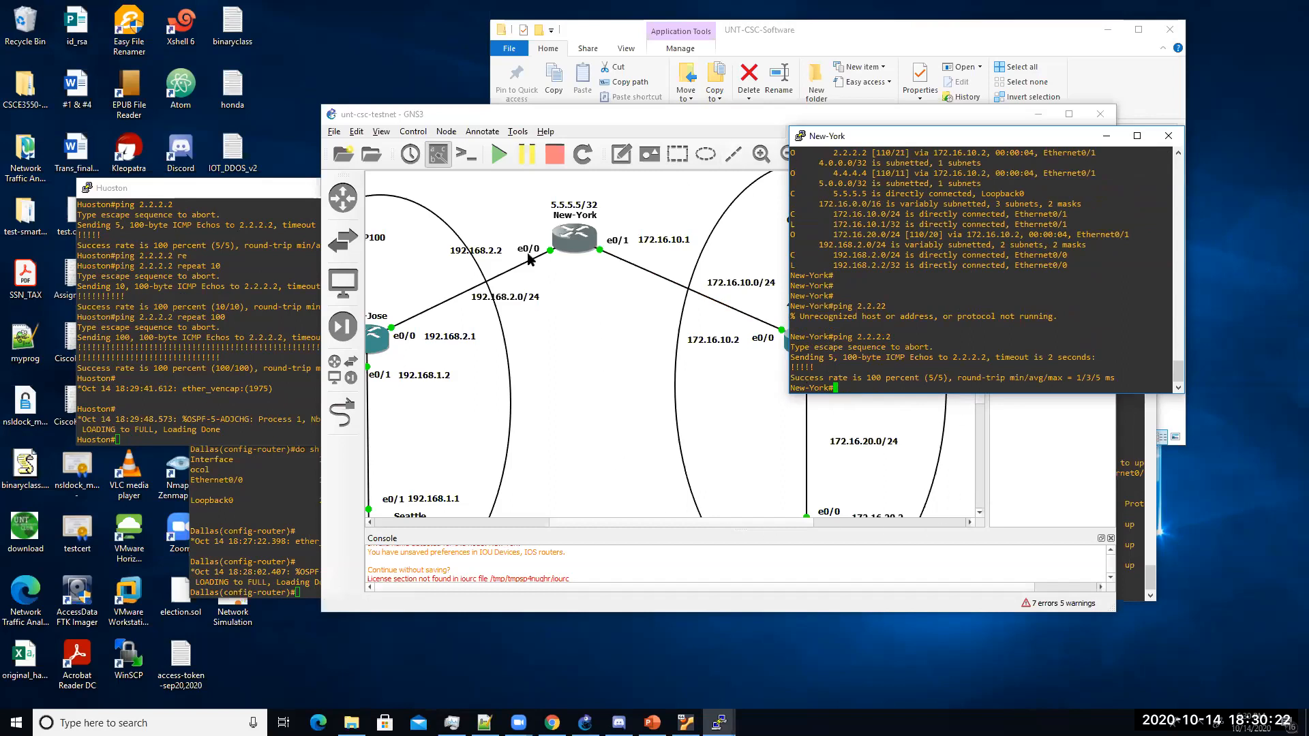
click(574, 520)
drag(574, 520, 518, 522)
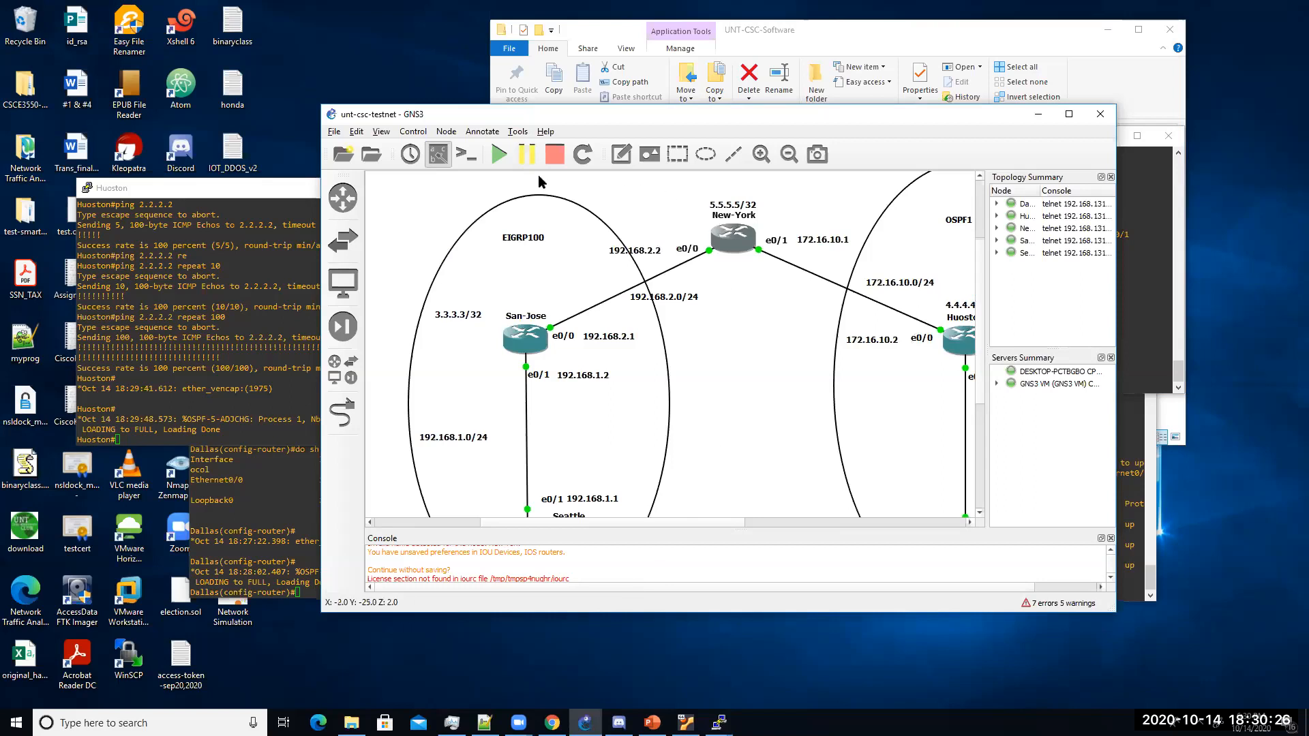
Step: Return to the New-York console, enter global configuration, and type router eigrp 100
click(719, 723)
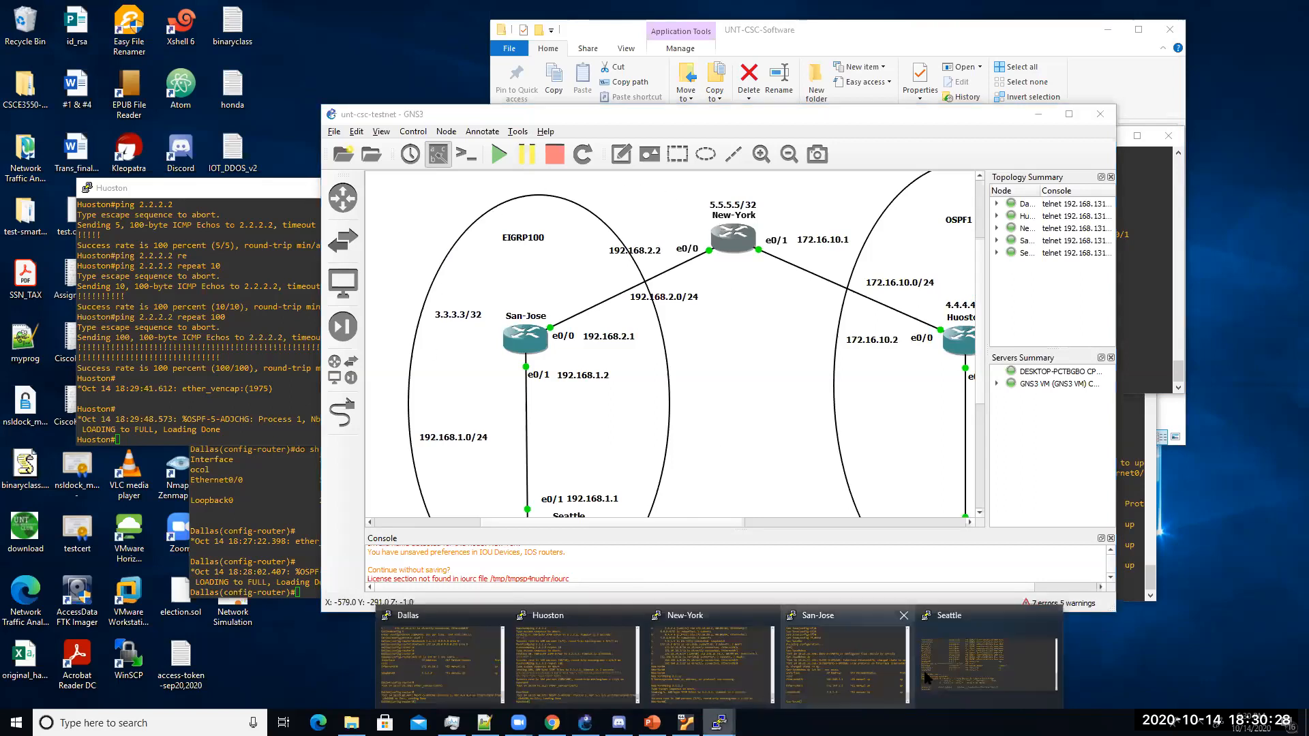
click(709, 658)
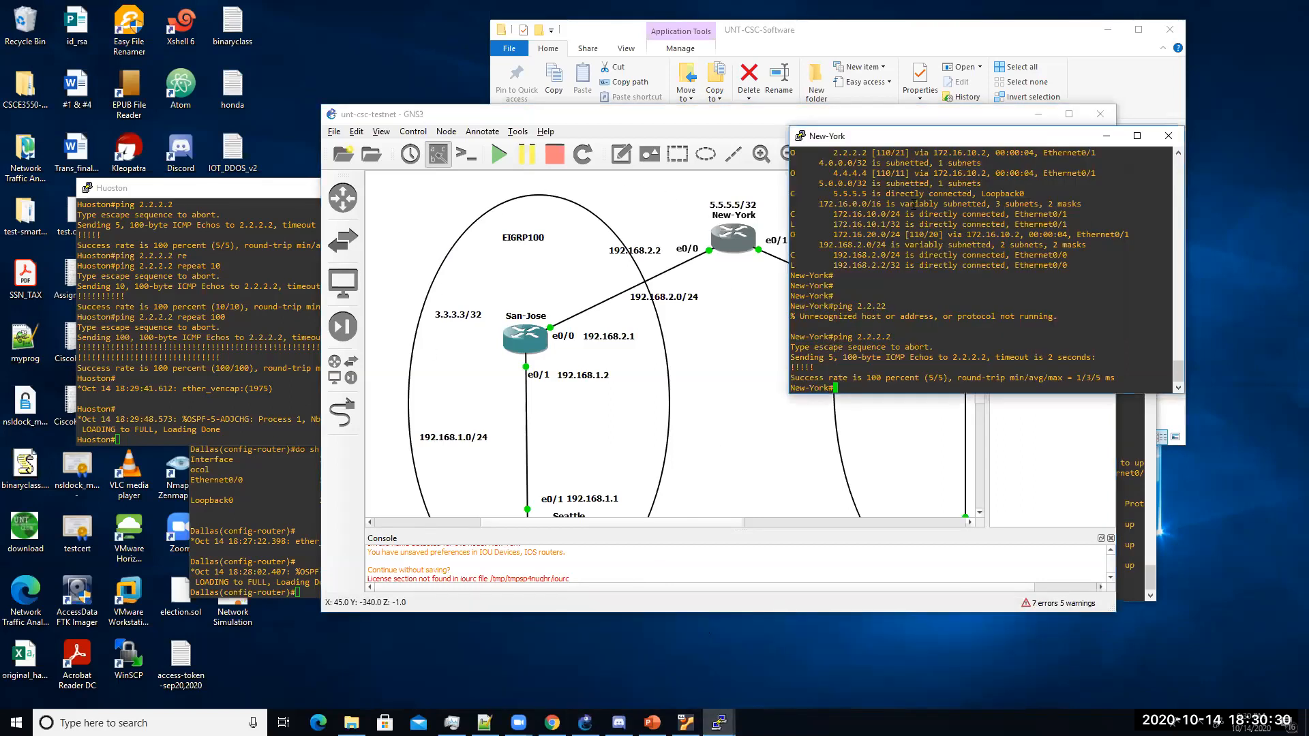
text(config t)
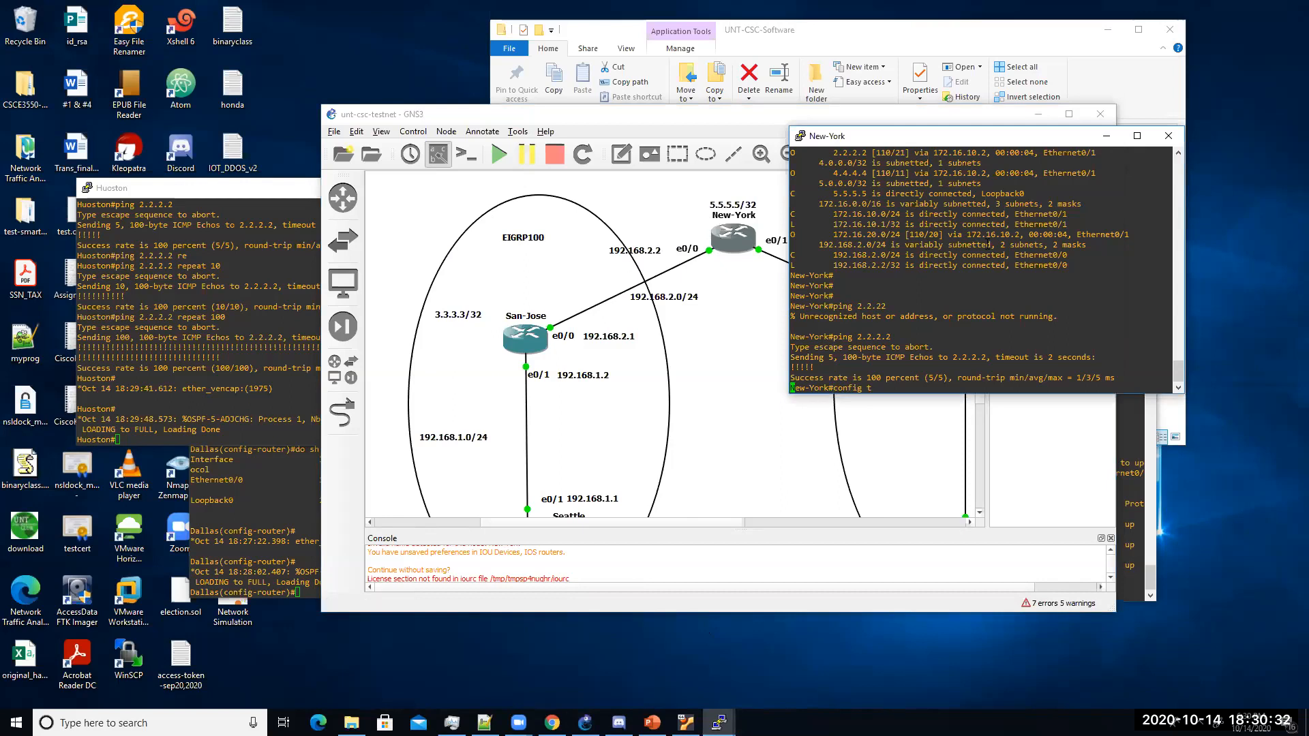
key(Return)
text(router ei)
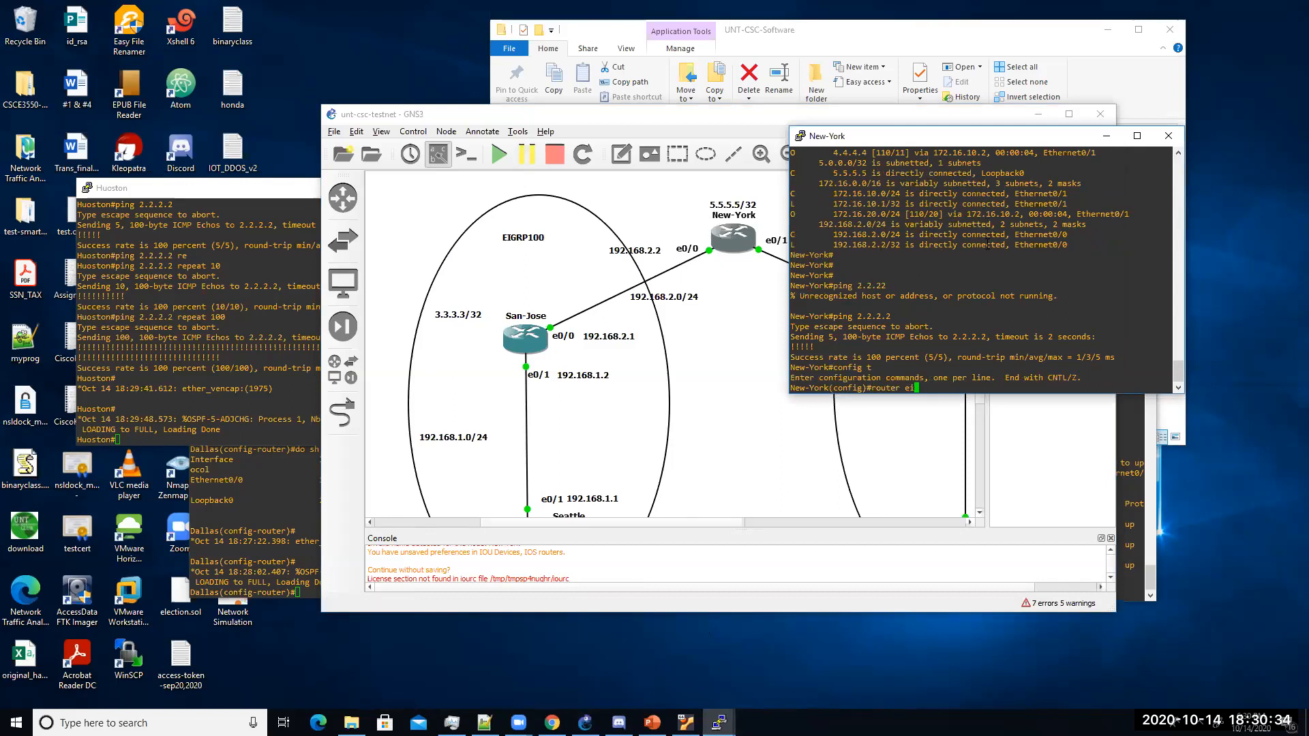
text(grp 100)
double_click(935, 388)
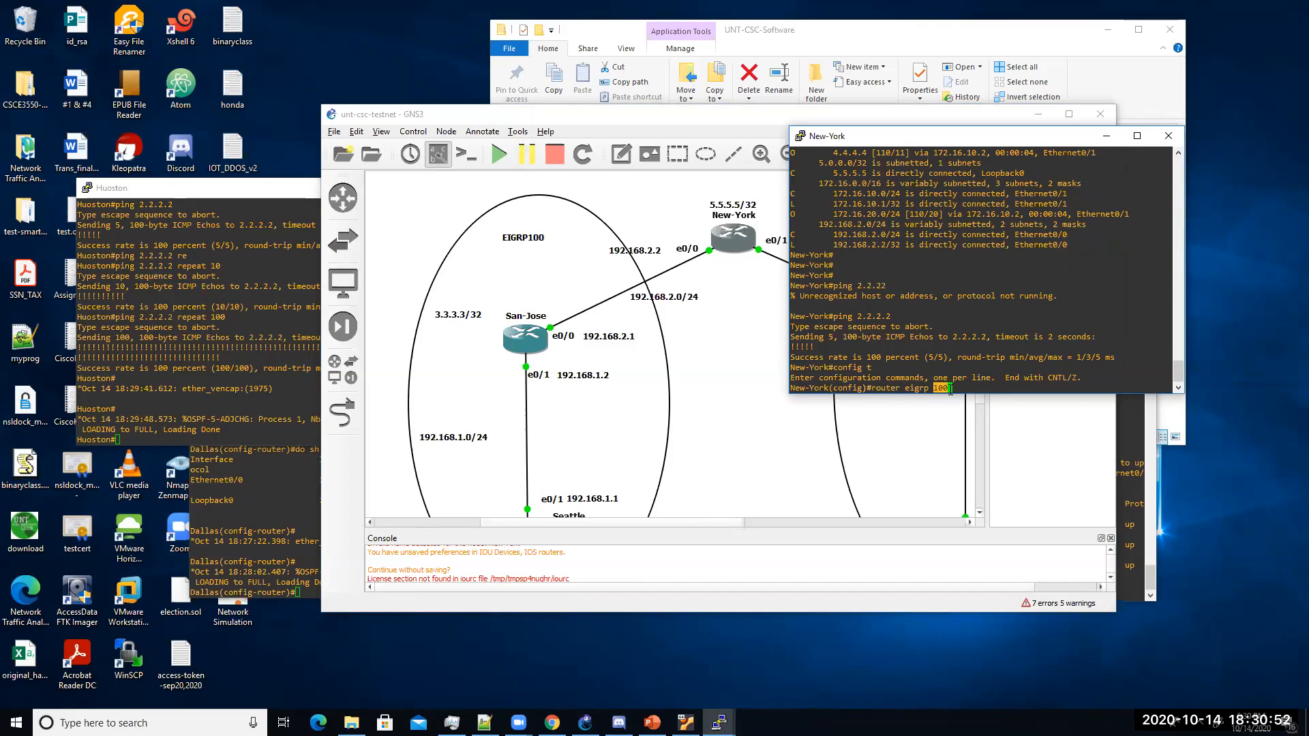
click(964, 373)
Step: Start EIGRP 100 on New-York and disable auto-summary
key(Return)
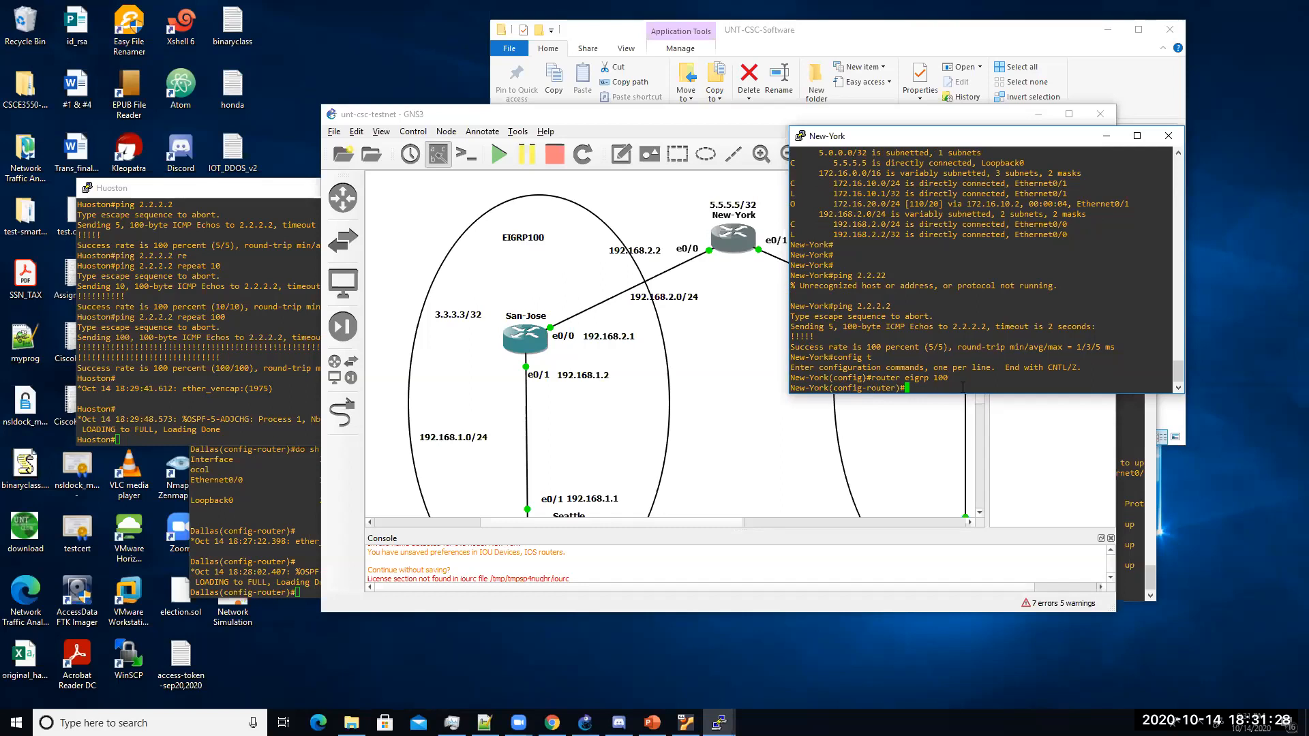
text(network )
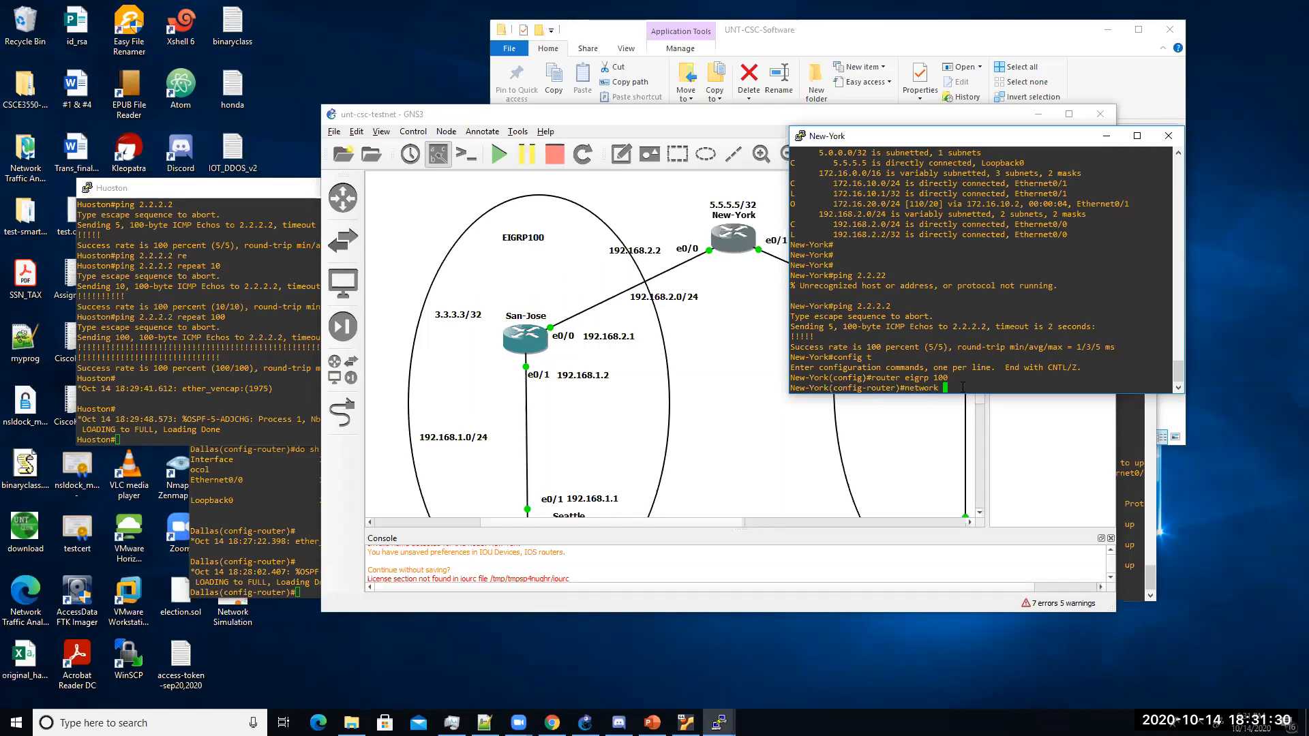
text(5.5.5.5)
key(BackSpace)
key(BackSpace)
key(BackSpace)
key(BackSpace)
key(BackSpace)
key(BackSpace)
key(BackSpace)
key(BackSpace)
key(BackSpace)
key(BackSpace)
key(BackSpace)
key(BackSpace)
key(BackSpace)
key(BackSpace)
key(BackSpace)
text(no au)
key(Tab)
key(Return)
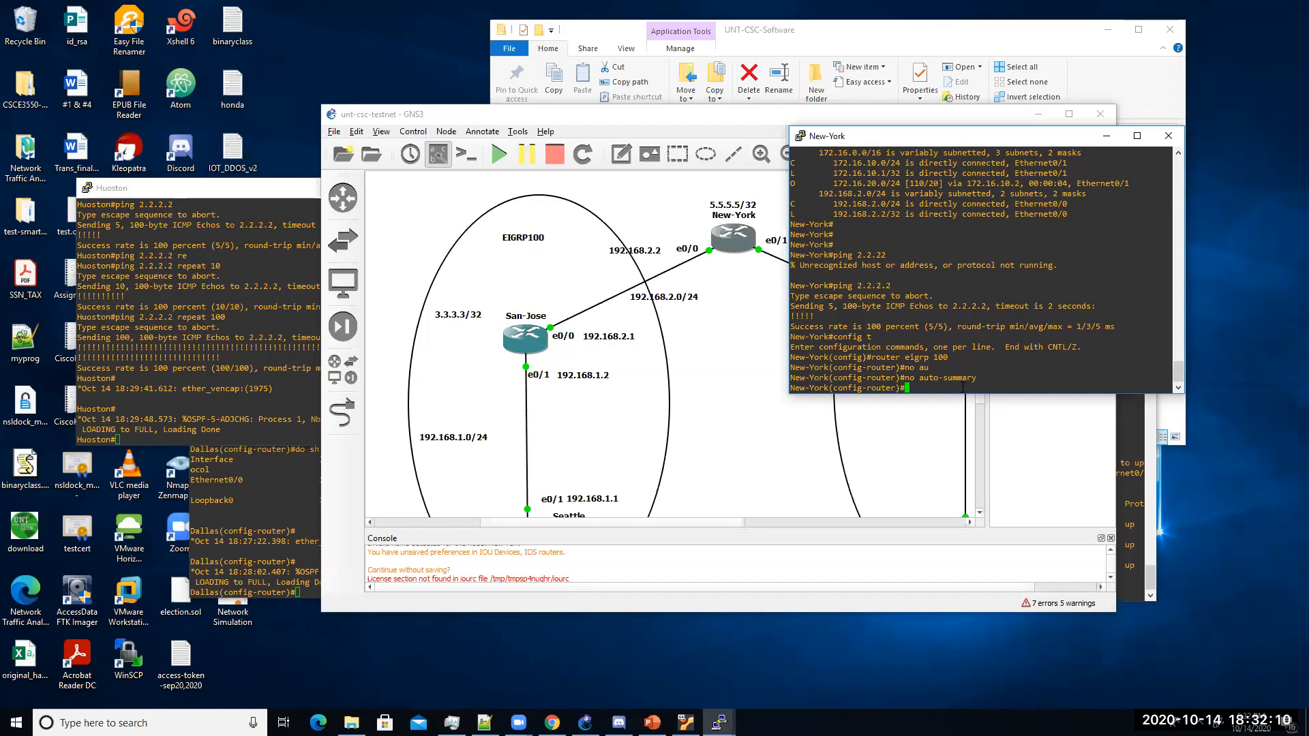
Step: Advertise 5.5.5.5 0.0.0.0 and 192.168.2.0 0.0.0.255 in EIGRP, then save New-York's configuration
text(network 1)
key(BackSpace)
text(5.5.5.5 0.0.0.0 ?)
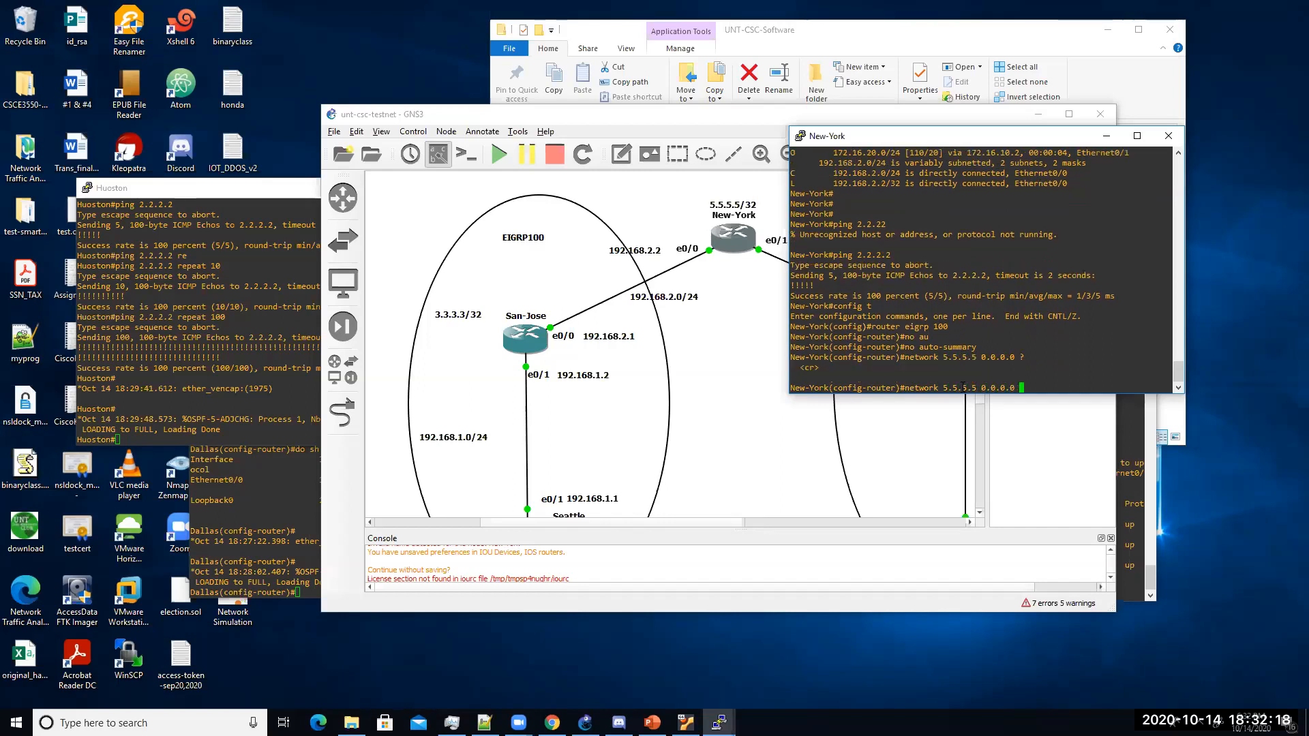
key(Return)
text(network 192.168.2.0 0.0.0.255)
key(Return)
key(Return)
key(Return)
text(end)
key(Return)
text(wr)
key(Return)
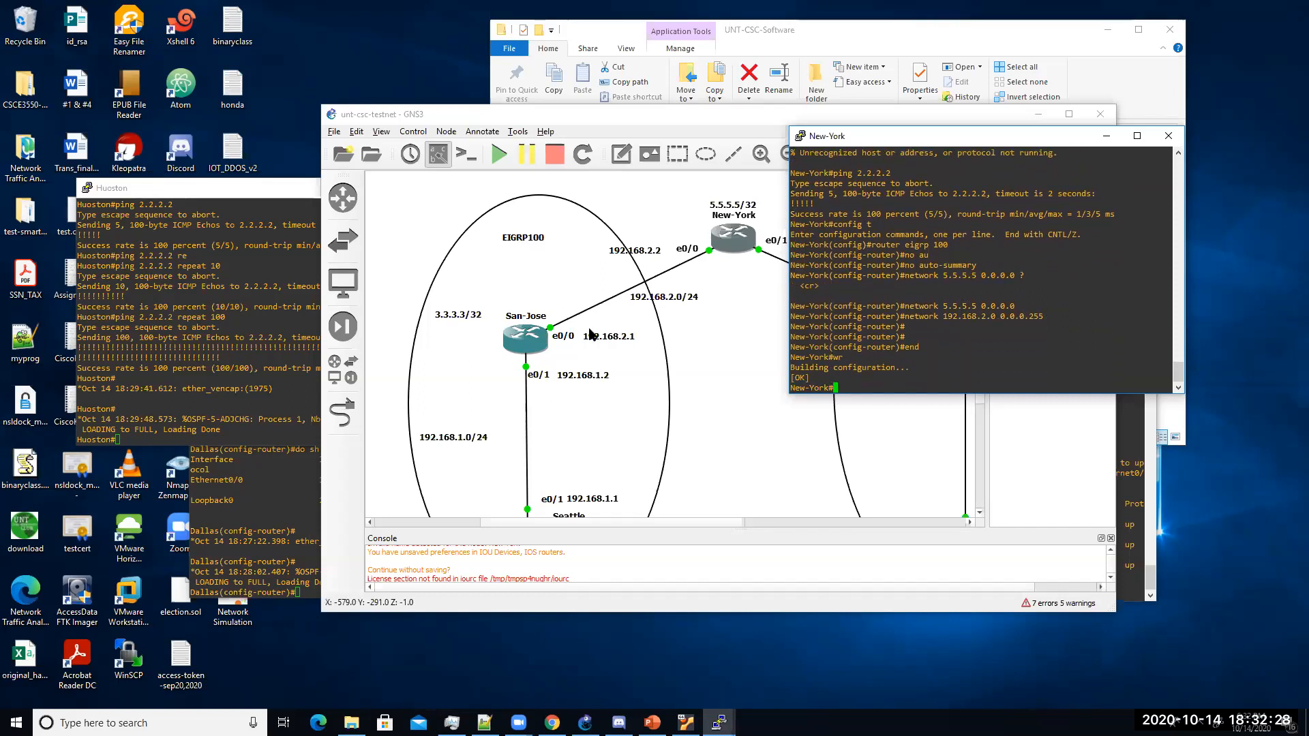
Step: On San-Jose, start EIGRP process 100 from global configuration mode
double_click(525, 346)
text(config t)
key(Return)
text(router eigrp 100)
key(Return)
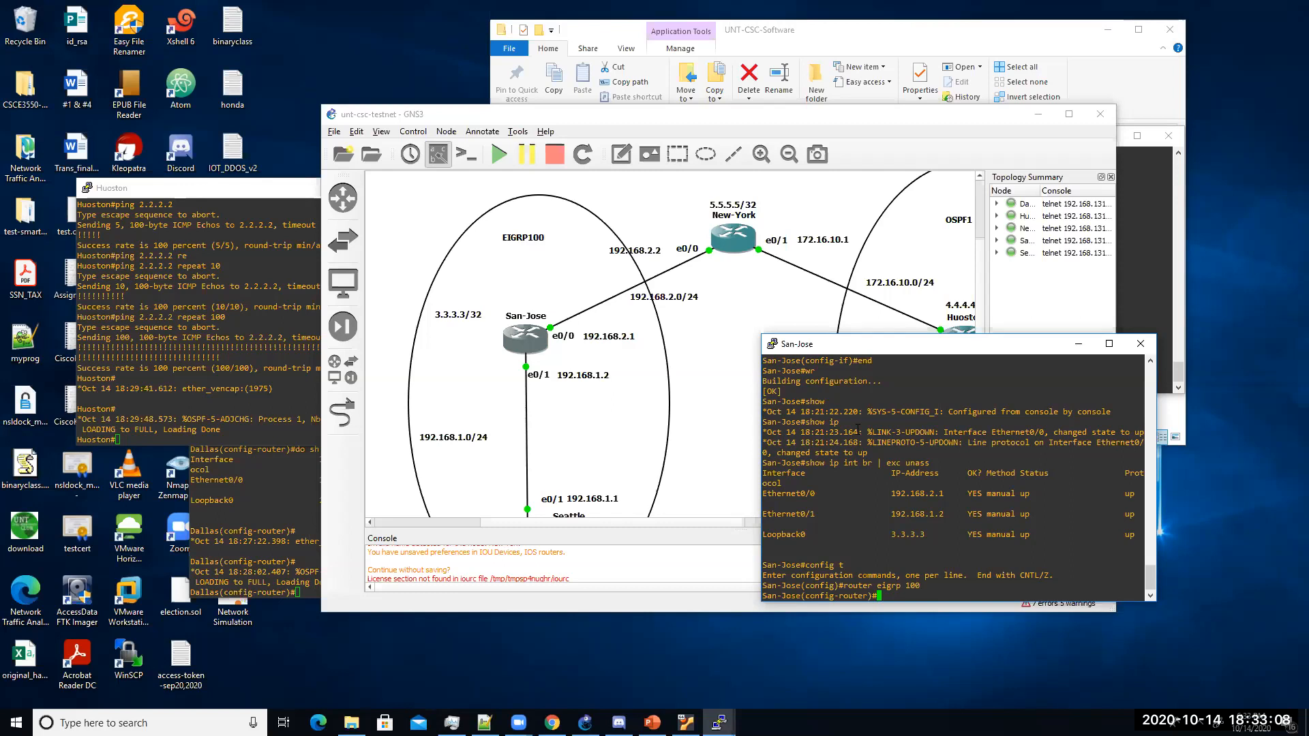
Step: On San-Jose, disable auto-summary and advertise 192.168.2.0/24, 3.3.3.3 and 192.168.1.0/24
text(no au)
key(Tab)
key(Return)
text(network )
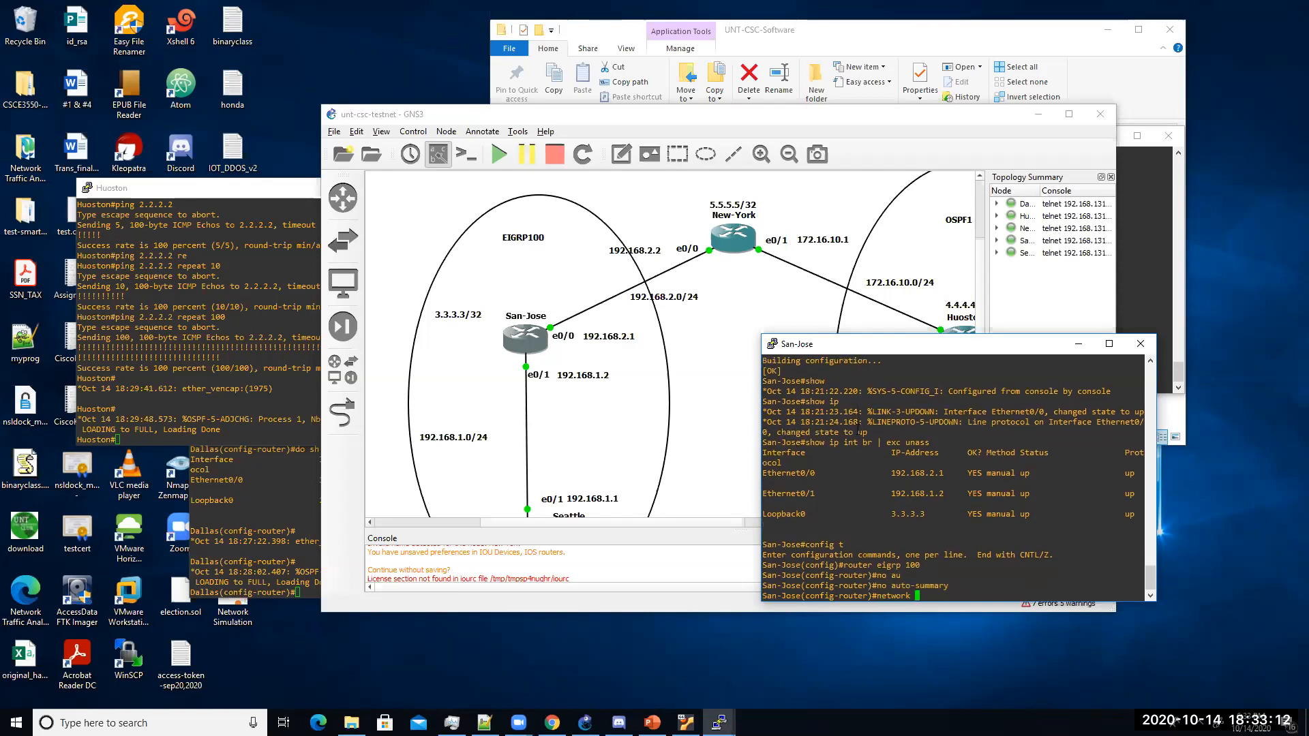
text(192.168.)
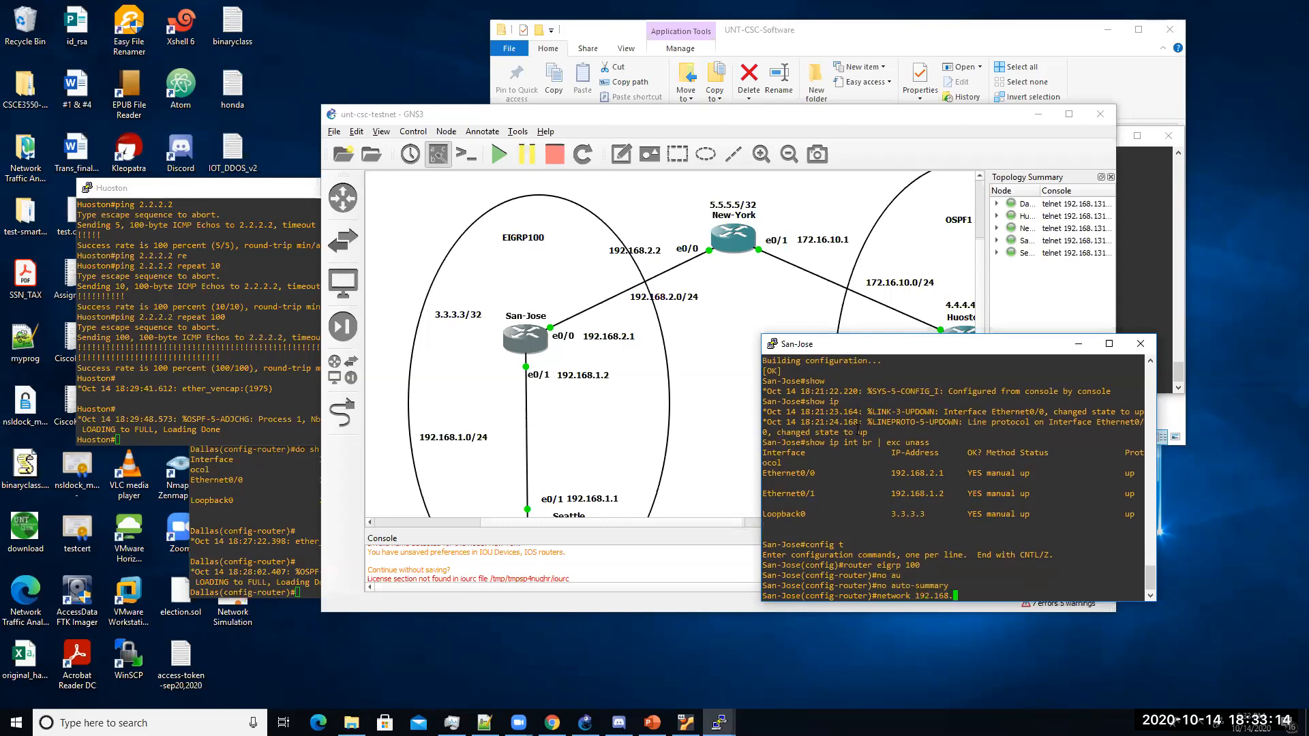
text(2.0 0.0.0.255)
key(Return)
text(network )
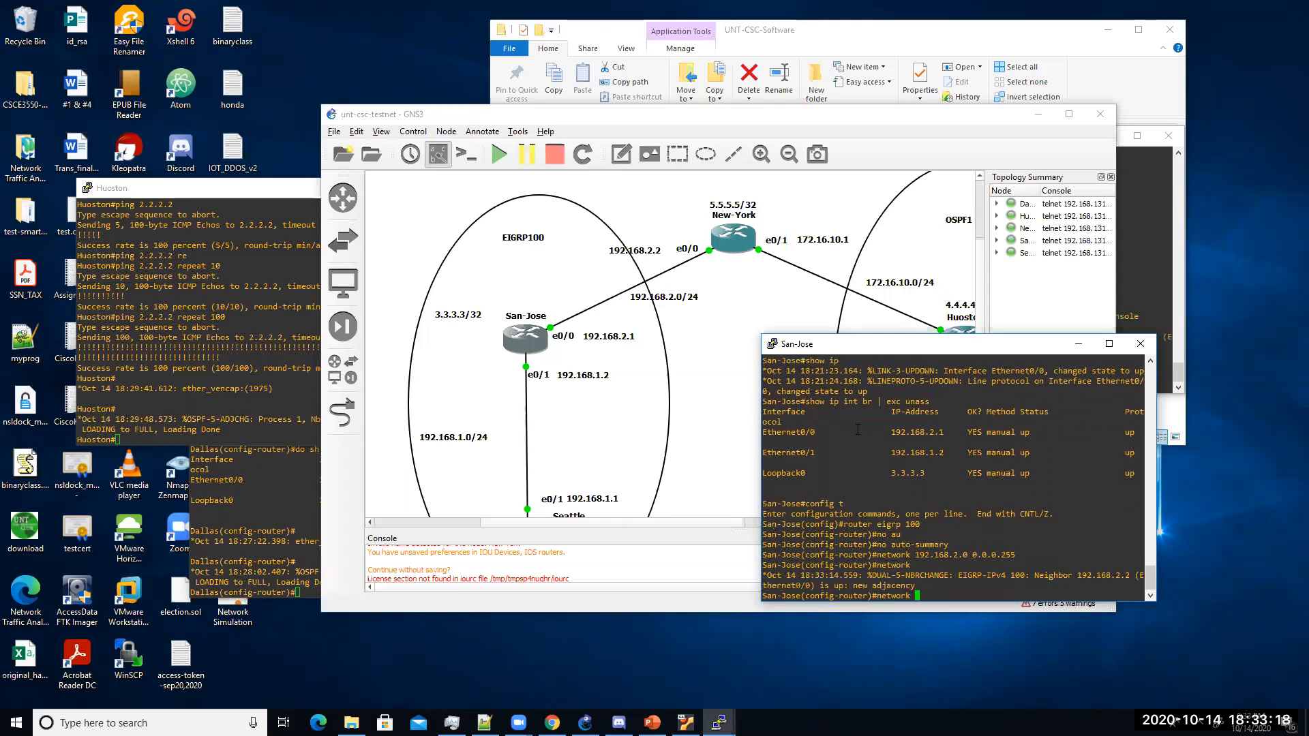
text(3.3.3.3 0.0.0.0)
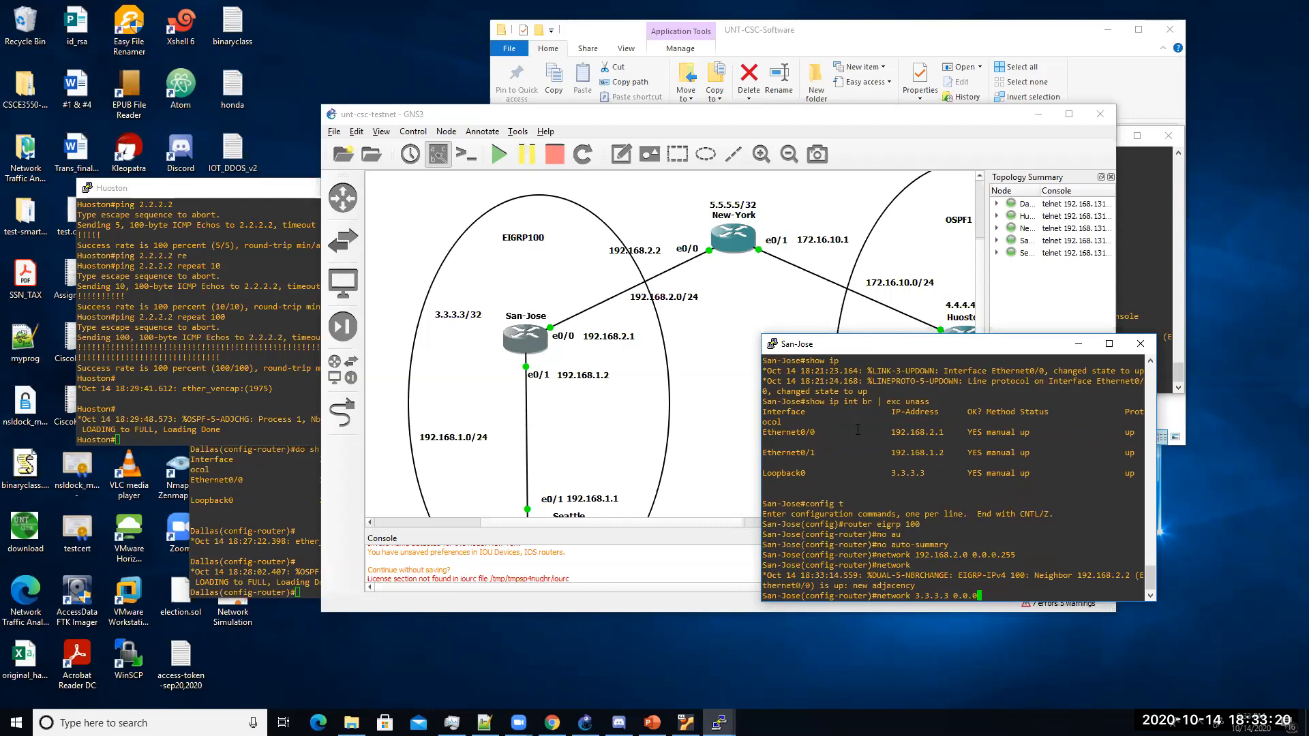
key(Return)
text(network )
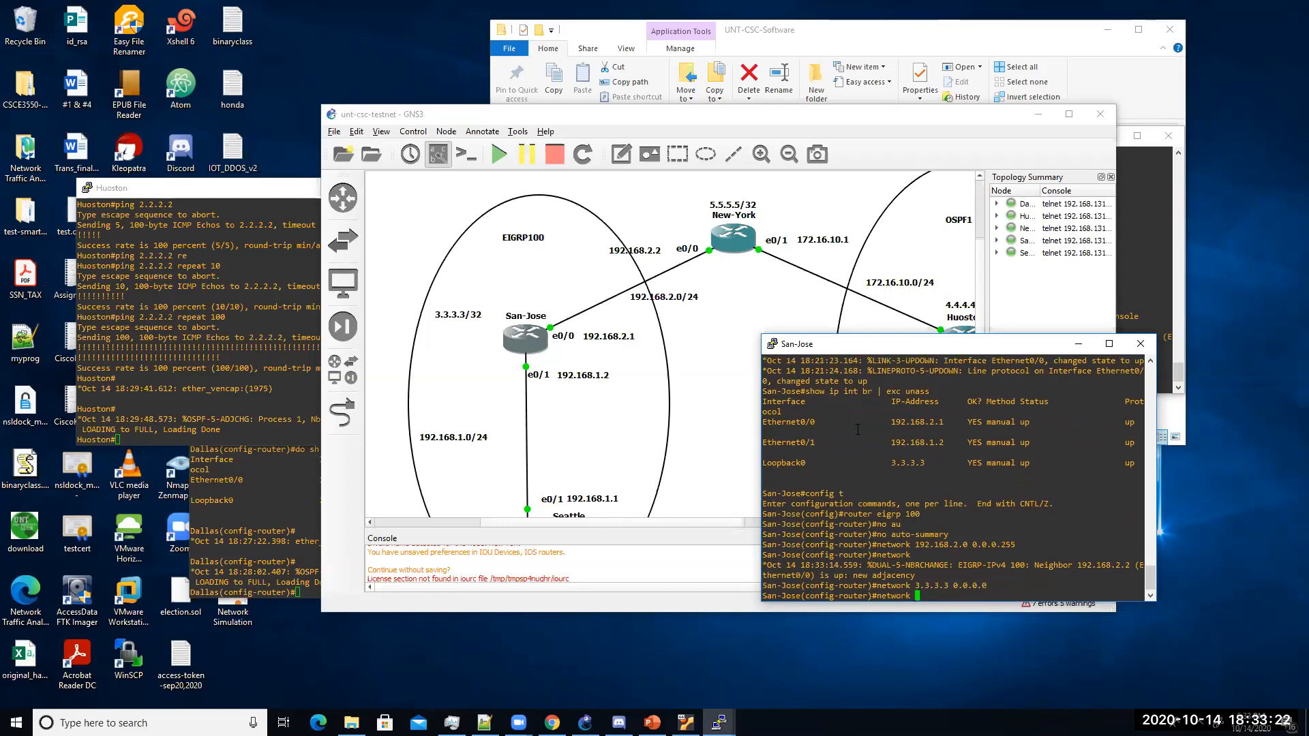
text(192.168.1.)
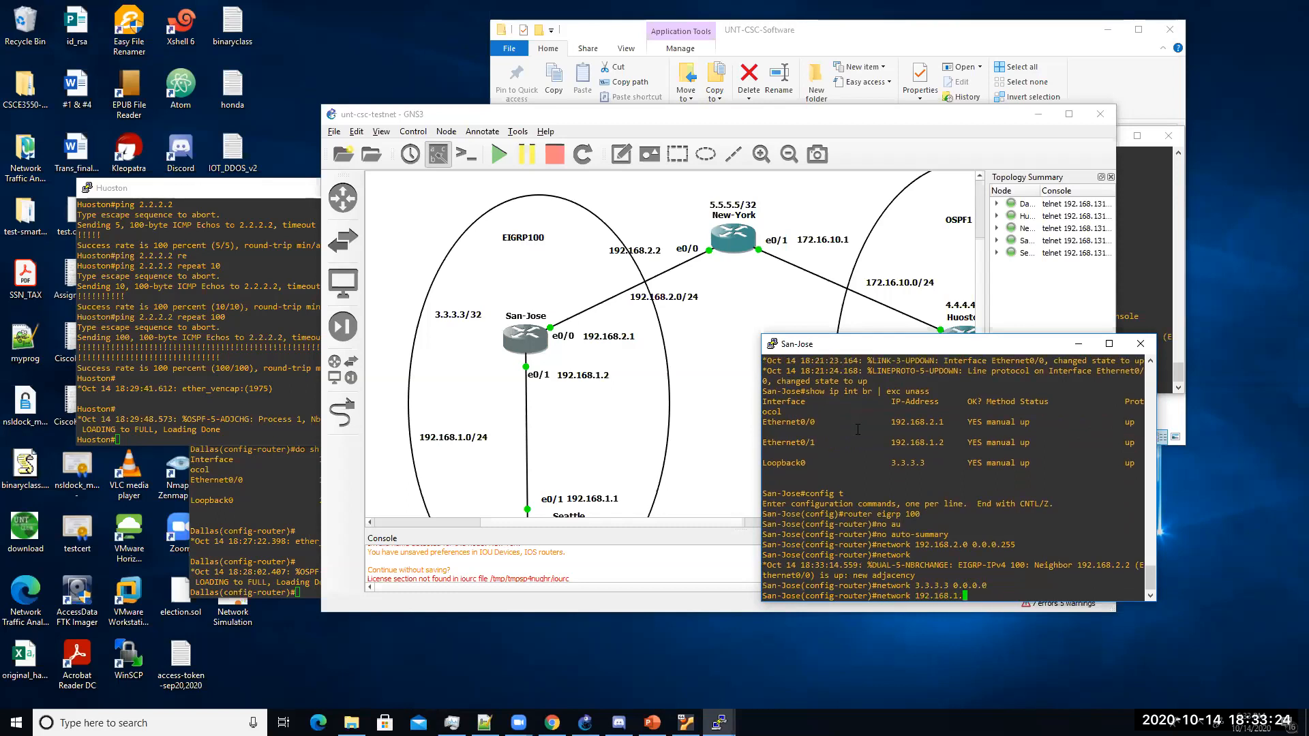
text(0 0.0.0.255)
key(Return)
key(Return)
key(Return)
key(Return)
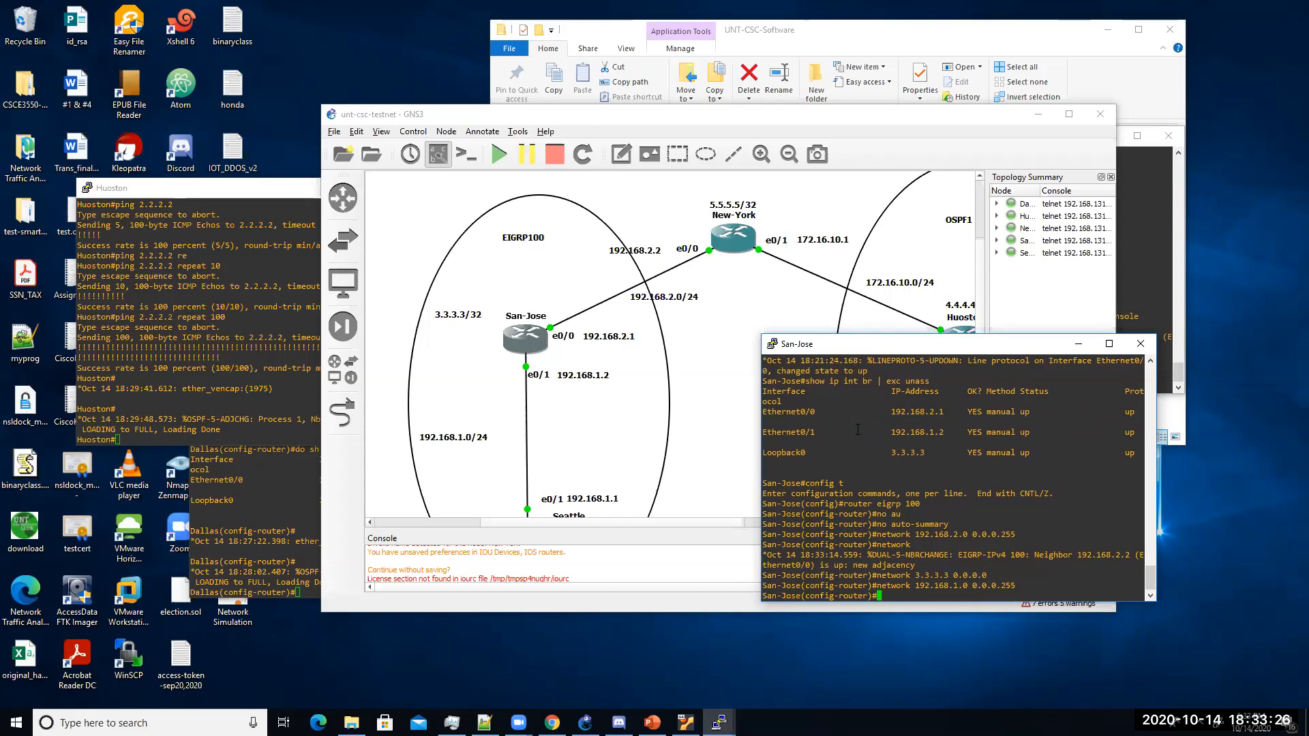
Step: Leave configuration mode and save San-Jose's configuration
text(end)
key(Return)
text(wr)
key(Return)
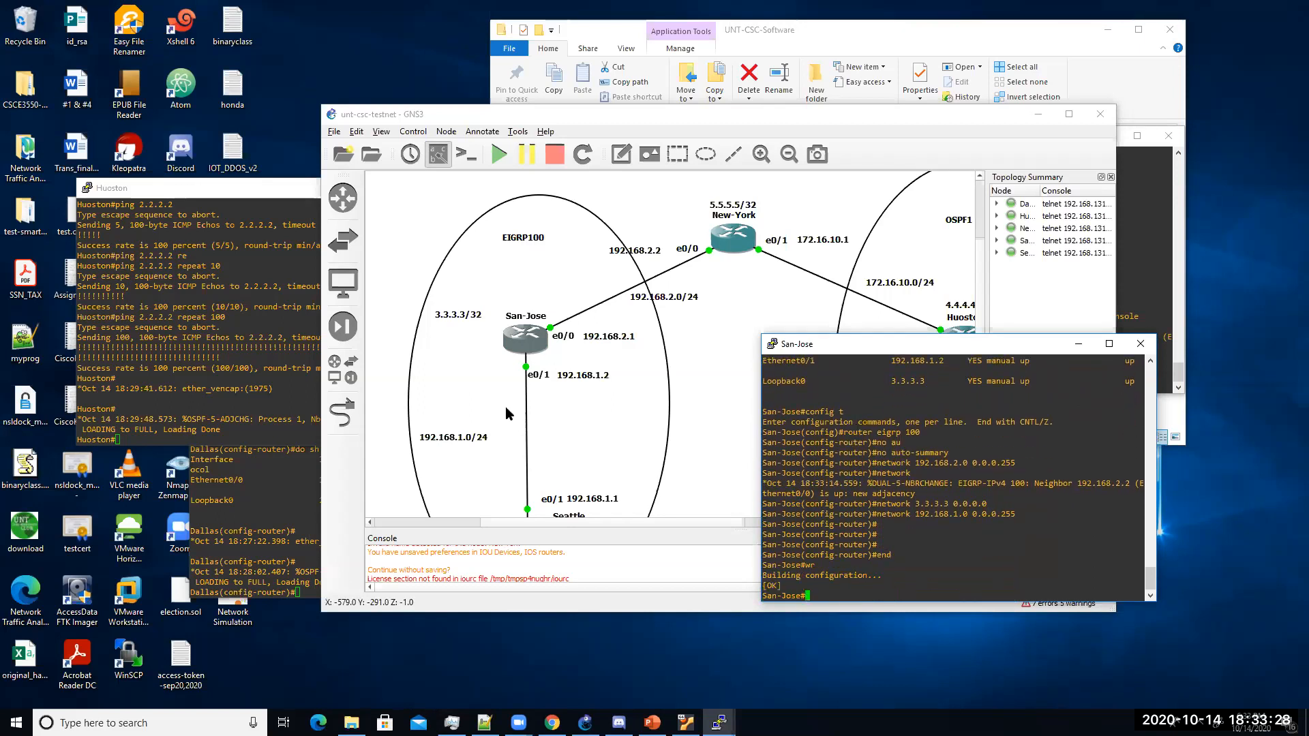
scroll(536, 380, down, 2)
Step: On Seattle, start EIGRP process 100 from global configuration mode
double_click(531, 458)
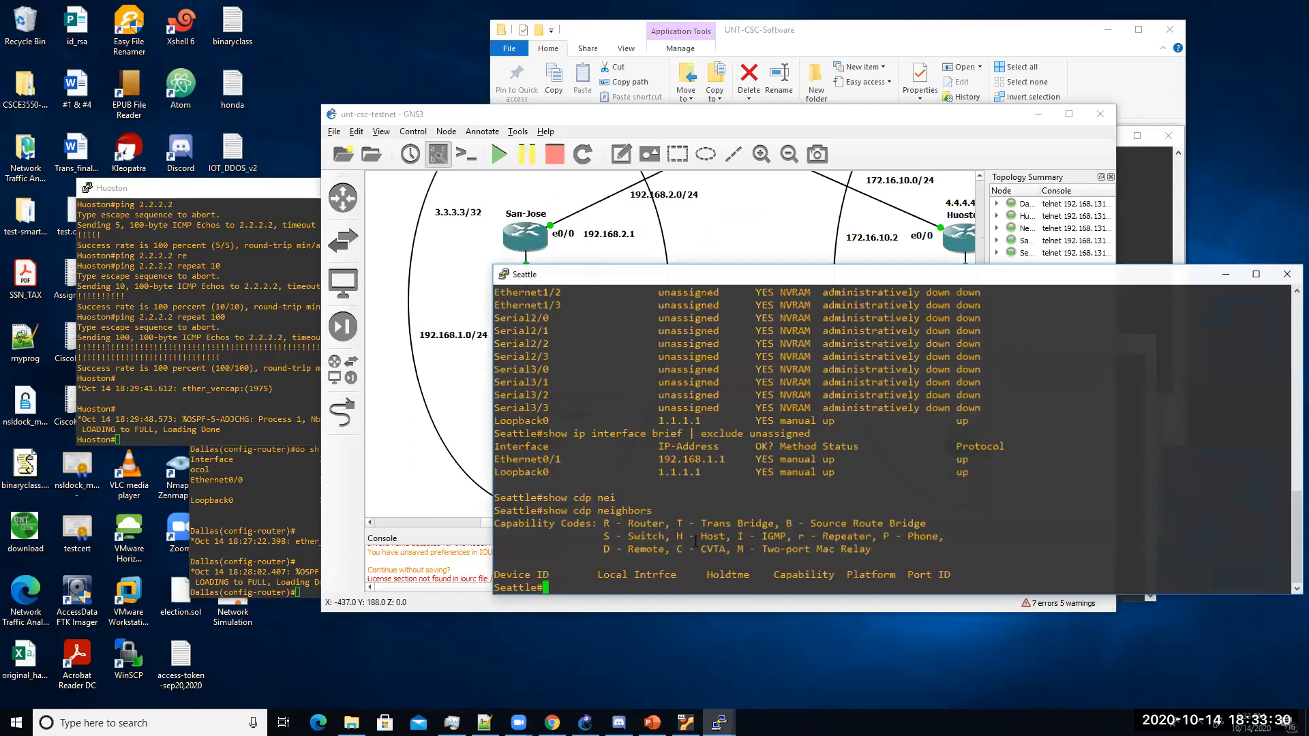
text(config t)
key(Return)
text(roter)
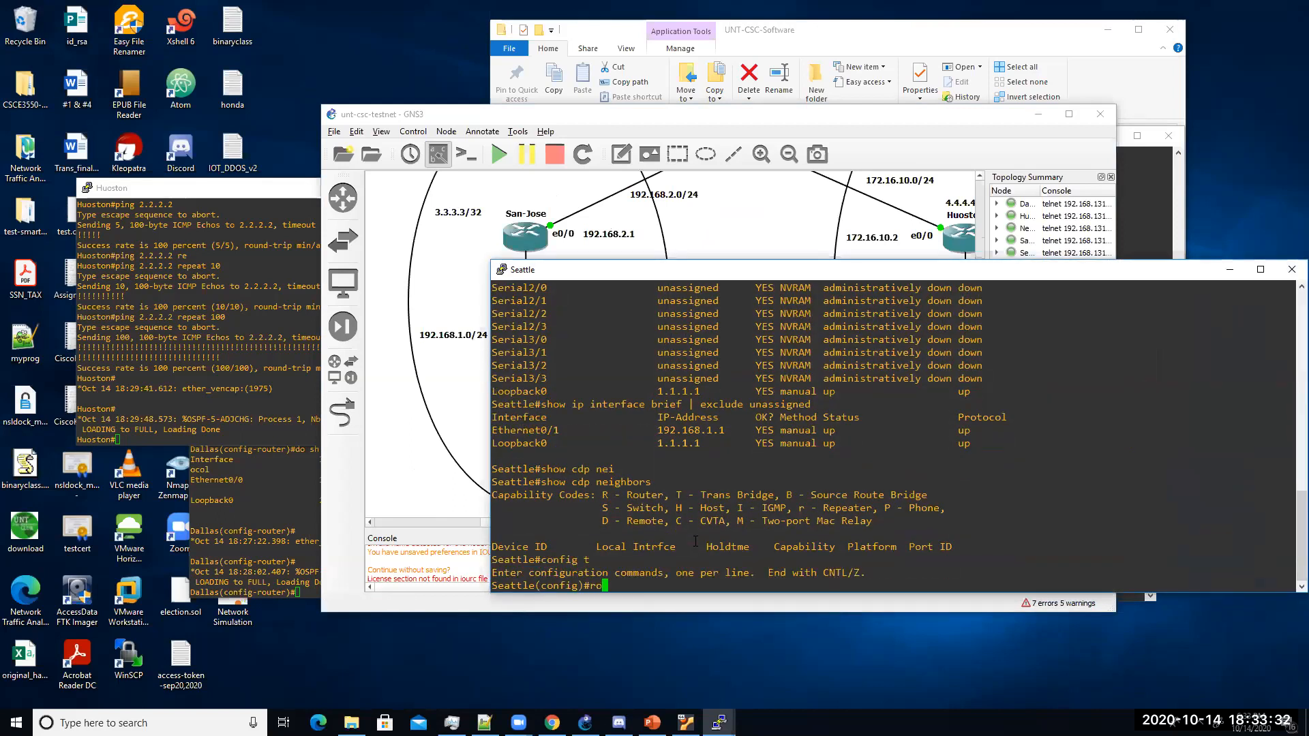
key(BackSpace)
key(BackSpace)
key(BackSpace)
key(BackSpace)
key(BackSpace)
text(outer eigrp 100)
key(Return)
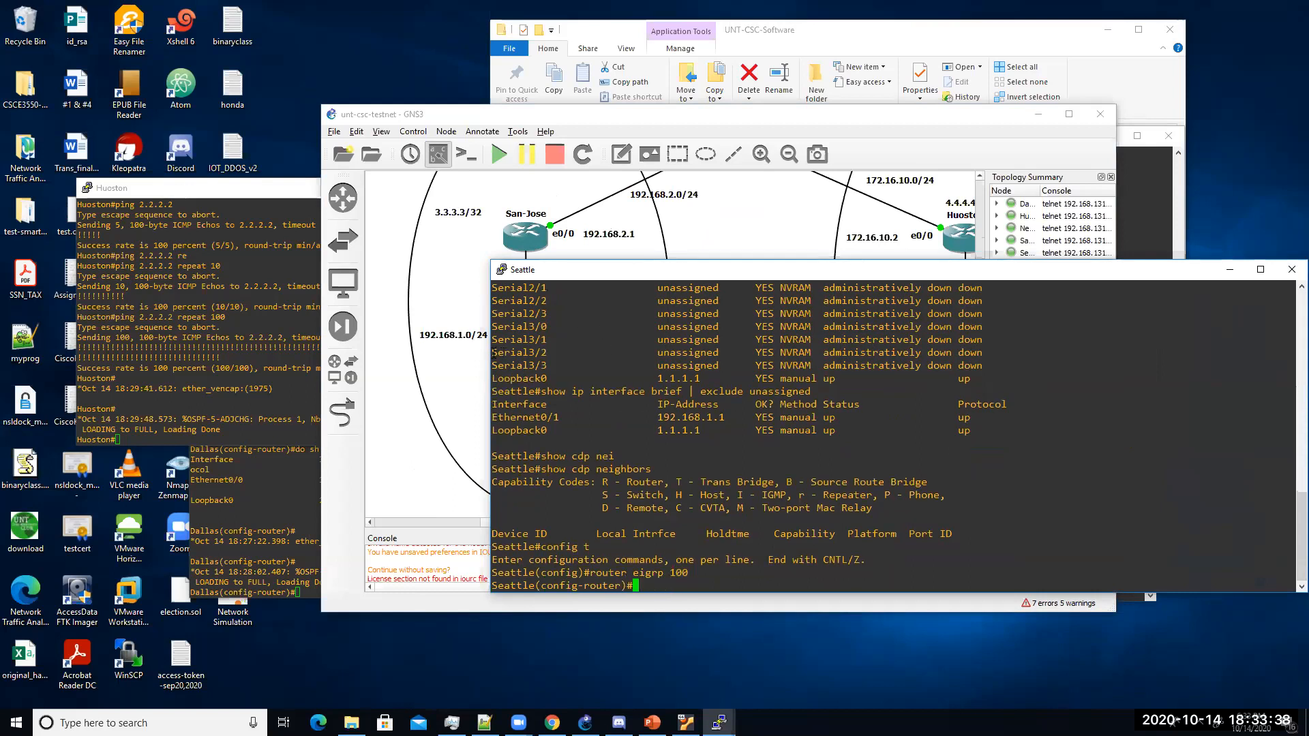
drag(489, 352, 706, 352)
Step: Disable auto-summary and advertise 1.1.1.1 0.0.0.0 and 192.168.1.0 0.0.0.255 on Seattle
text(no au)
key(Tab)
key(Return)
text(netwo)
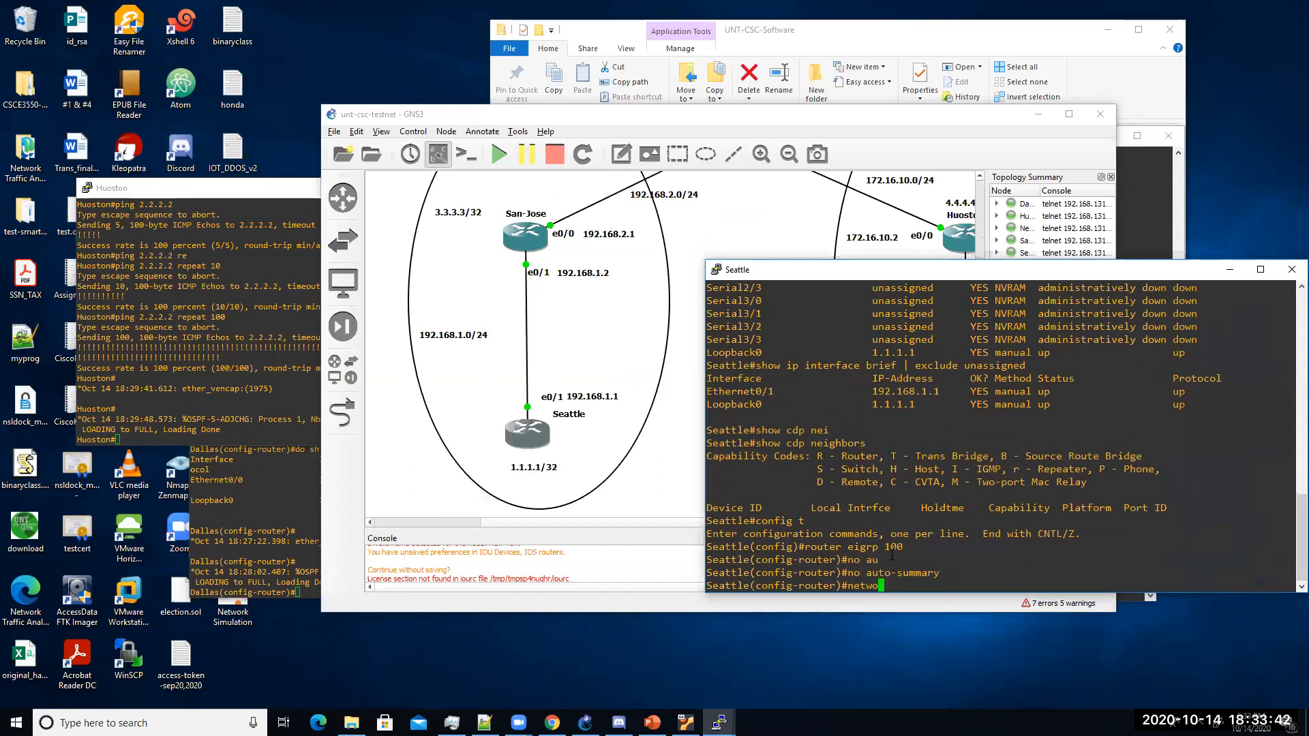
text(rk 1.1.1.1 0.0.0.0)
key(Return)
text(netw)
key(Tab)
text(192)
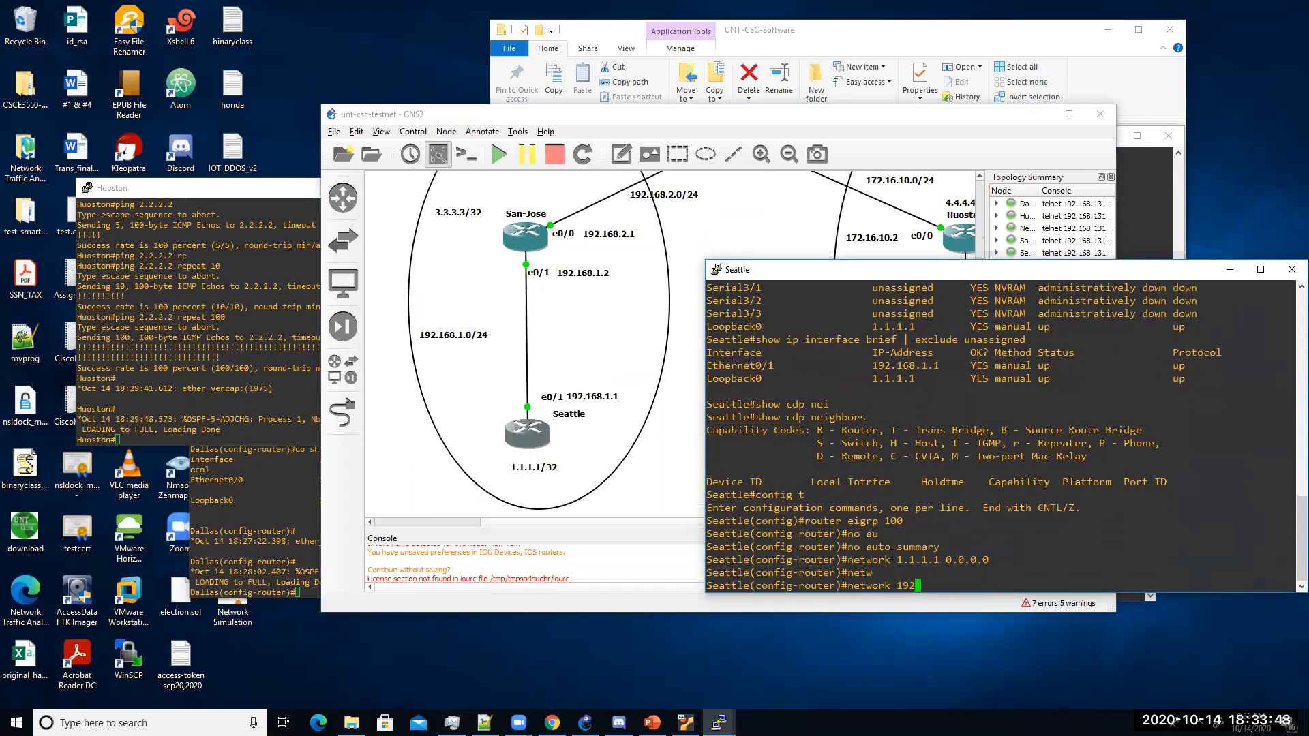
text(.168.1.0 0.0.0.255)
key(Return)
key(Return)
key(Return)
key(Return)
key(Return)
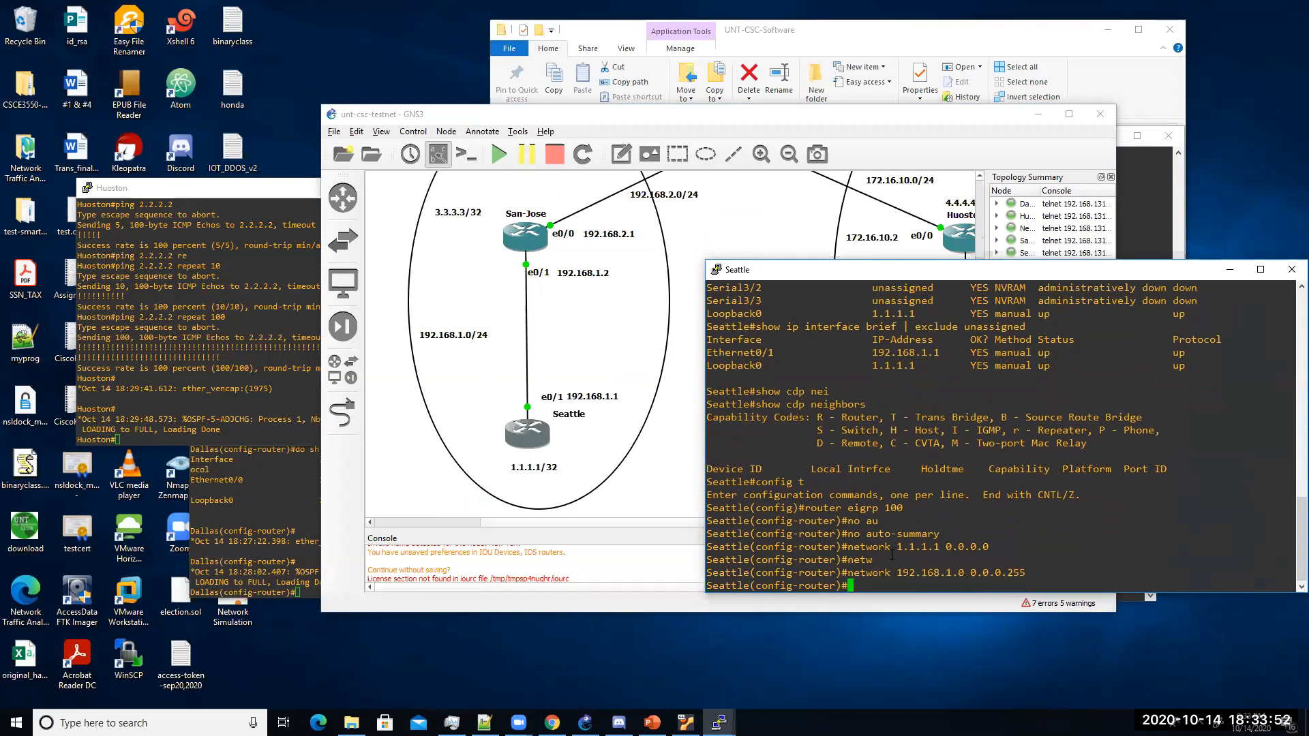
Step: Save Seattle's configuration and display its routing table
text(end)
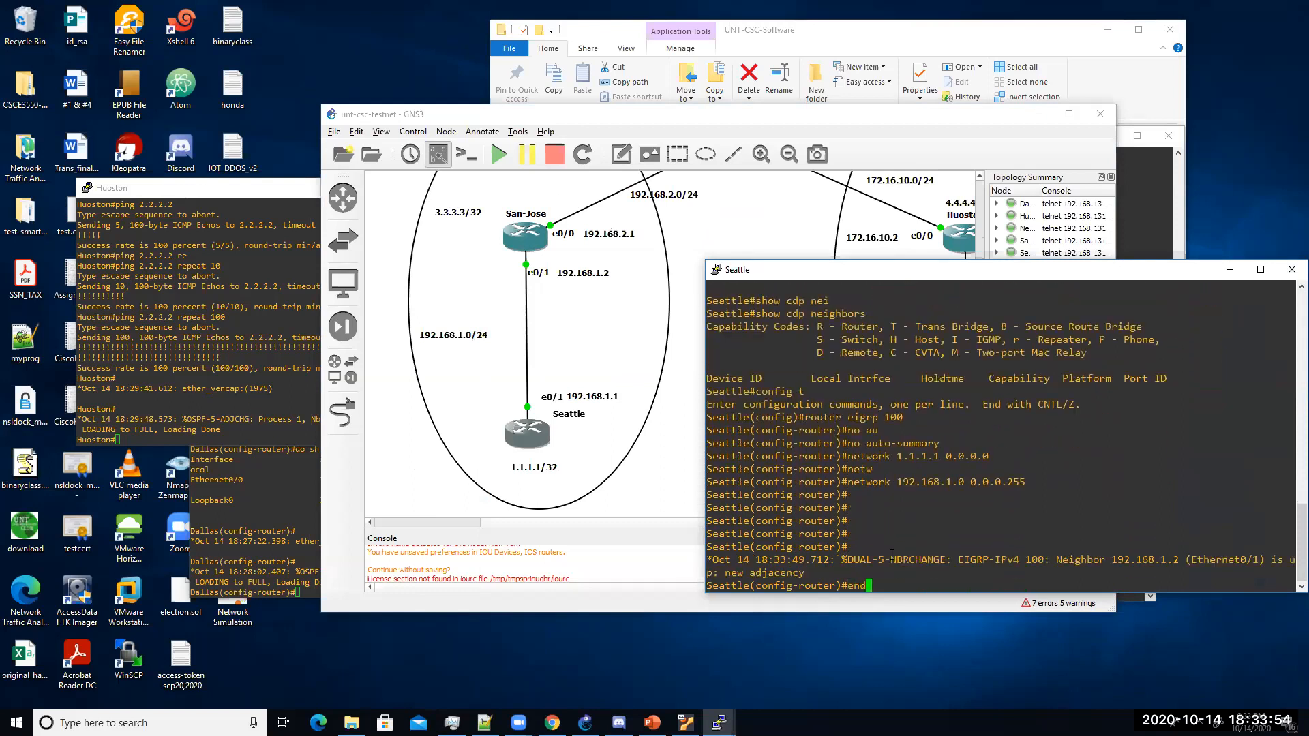
key(Return)
key(Return)
key(Return)
text(wr)
key(Return)
text(show ip ro)
key(Tab)
key(Return)
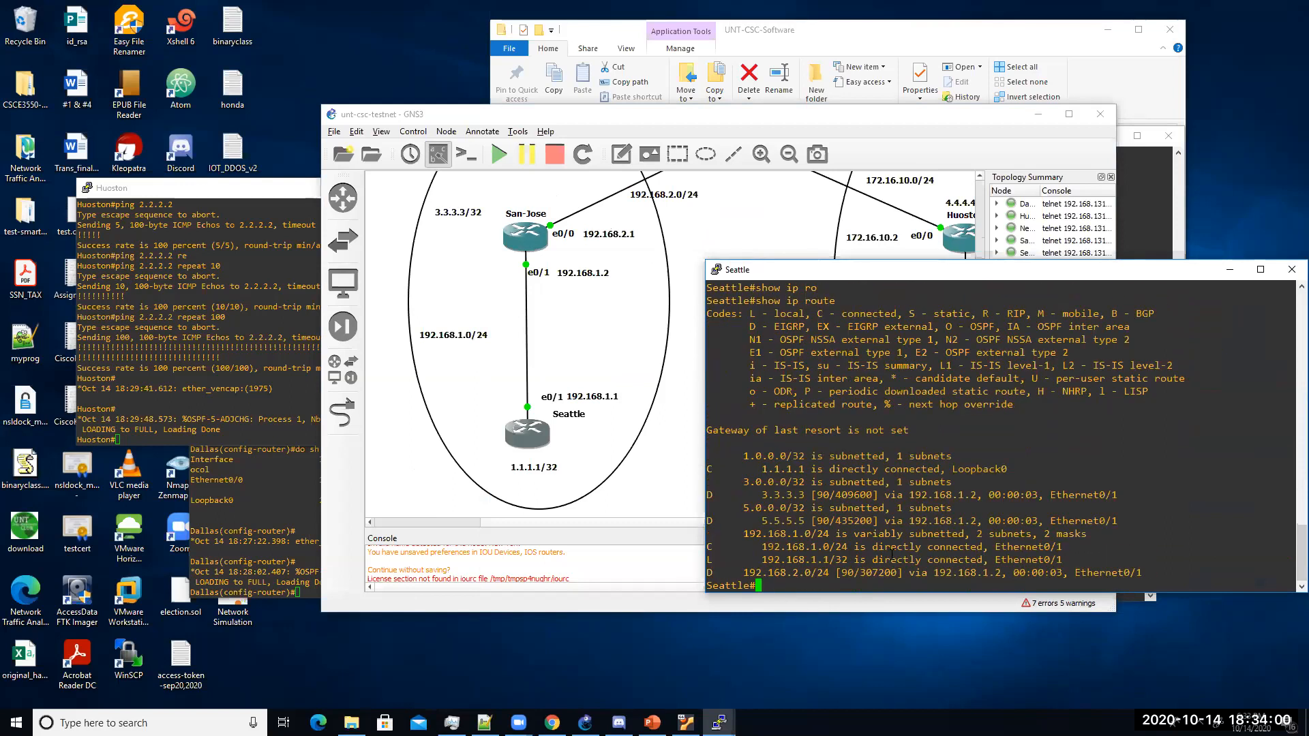
Step: Maximize the GNS3 window and bring the Seattle console back up
click(755, 117)
double_click(756, 120)
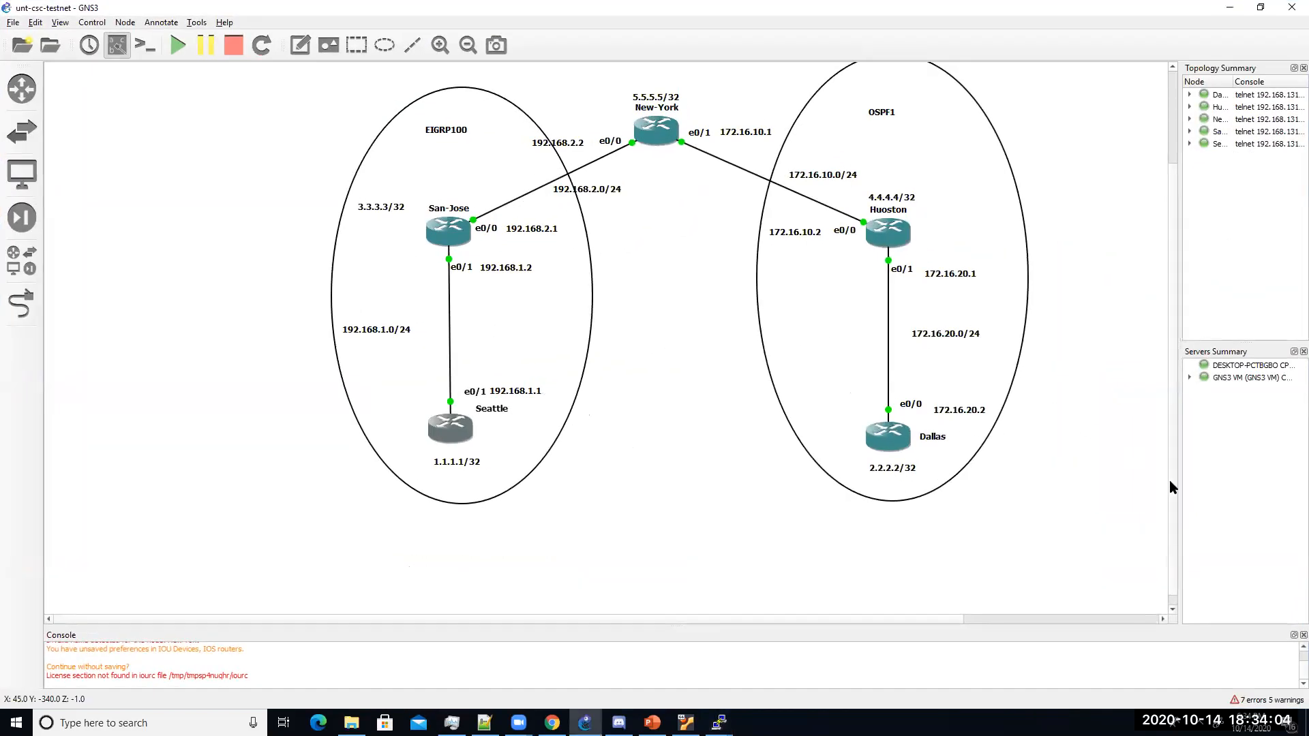
scroll(1175, 467, up, 1)
mouse_move(720, 723)
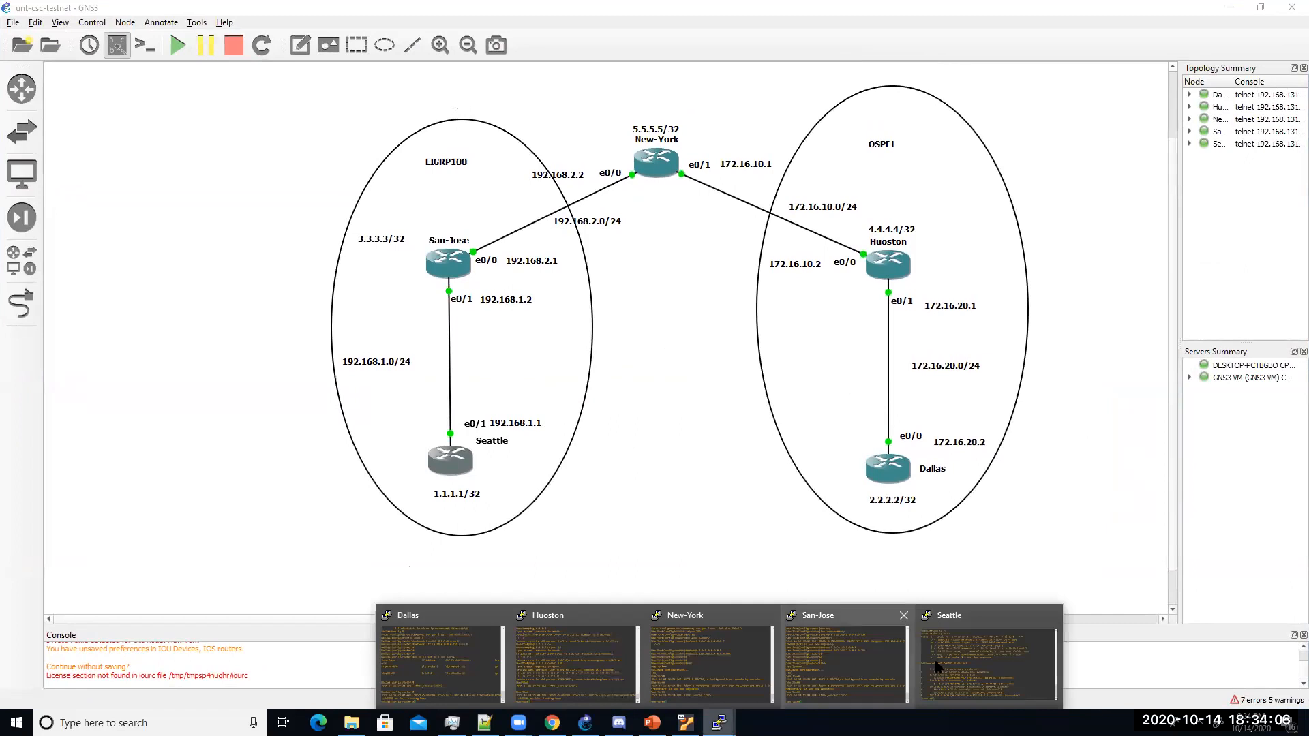
click(945, 667)
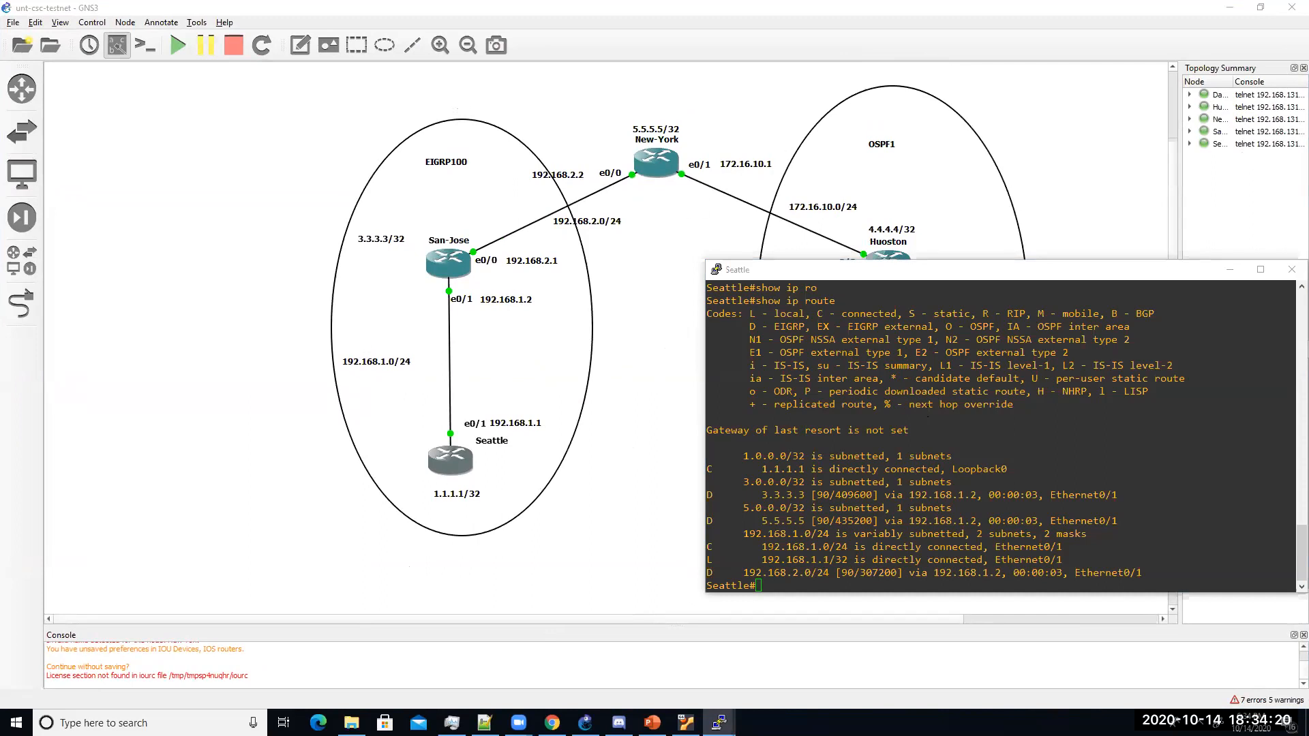
Step: Save Seattle's configuration with copy running-config startup-config
click(1002, 528)
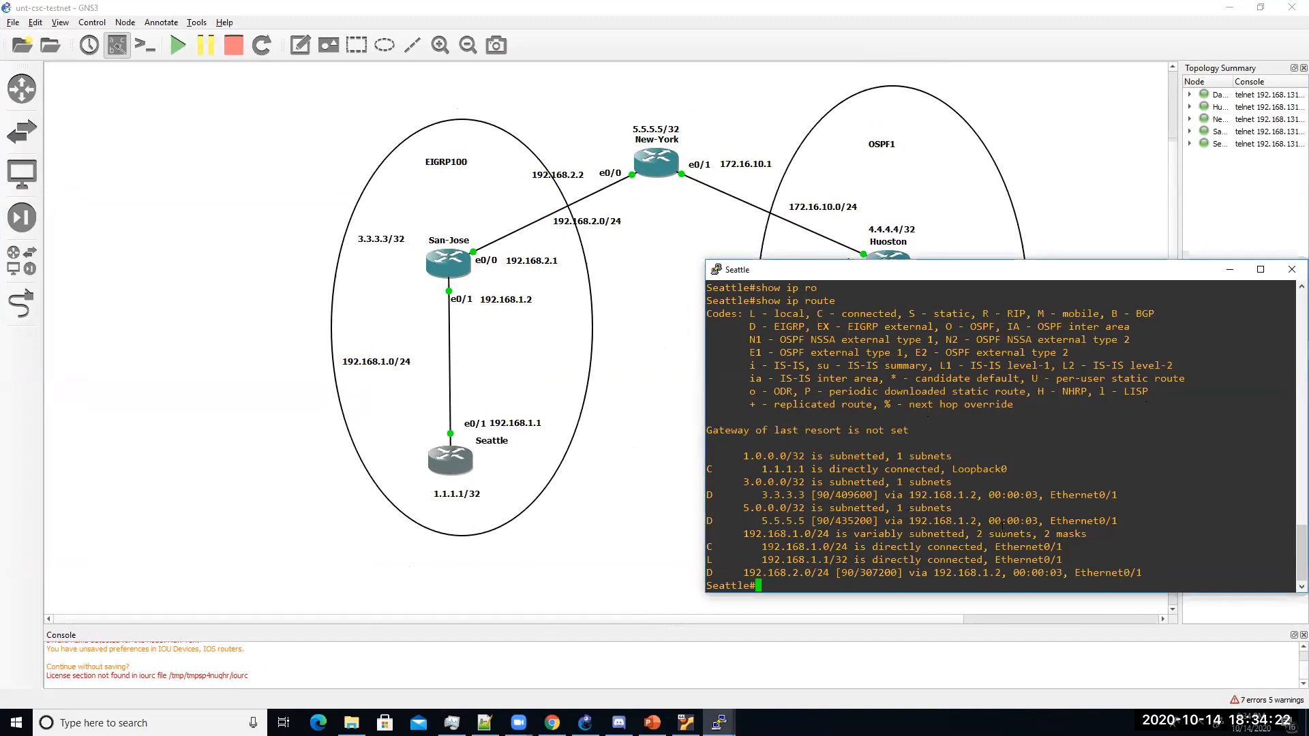
text(copy run s)
key(BackSpace)
key(BackSpace)
text(ning-config)
key(Tab)
text(star)
key(Tab)
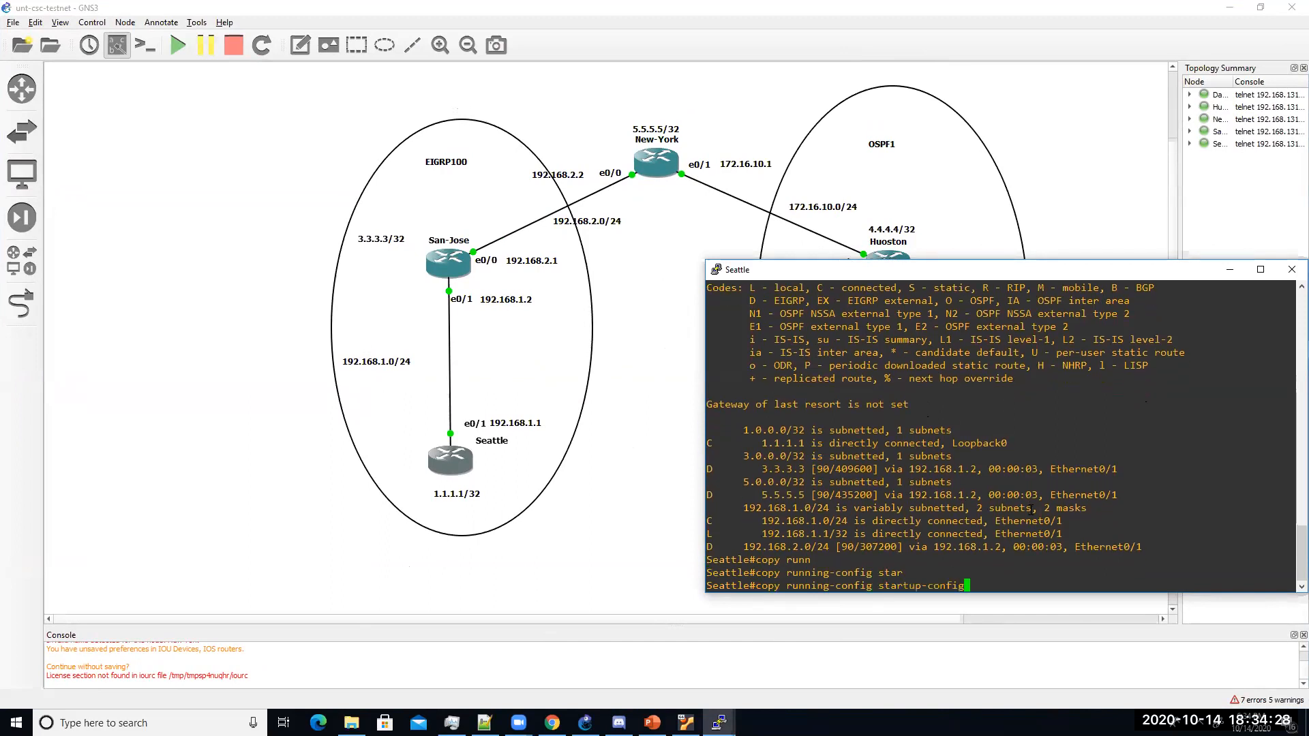
key(Return)
key(Return)
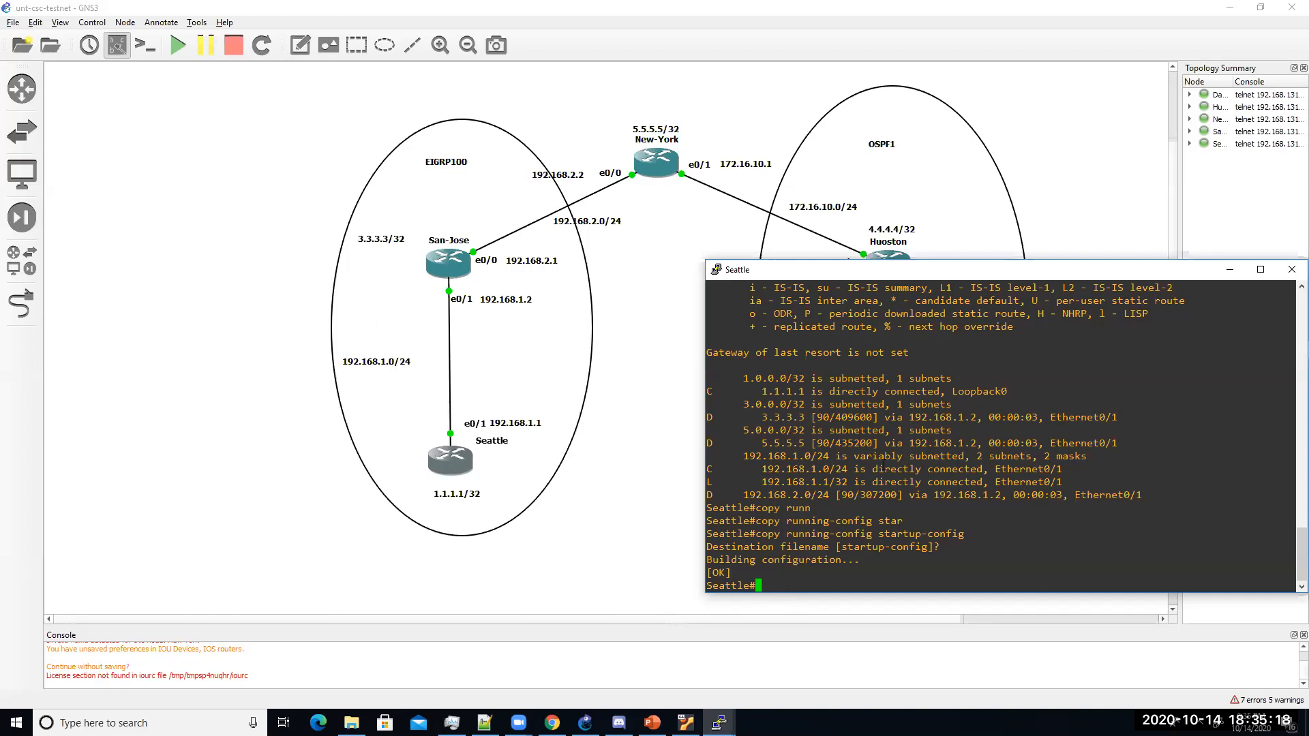
Step: Display Seattle's routing table with show ip route to confirm the EIGRP routes
text(show ip ro)
key(Tab)
key(Return)
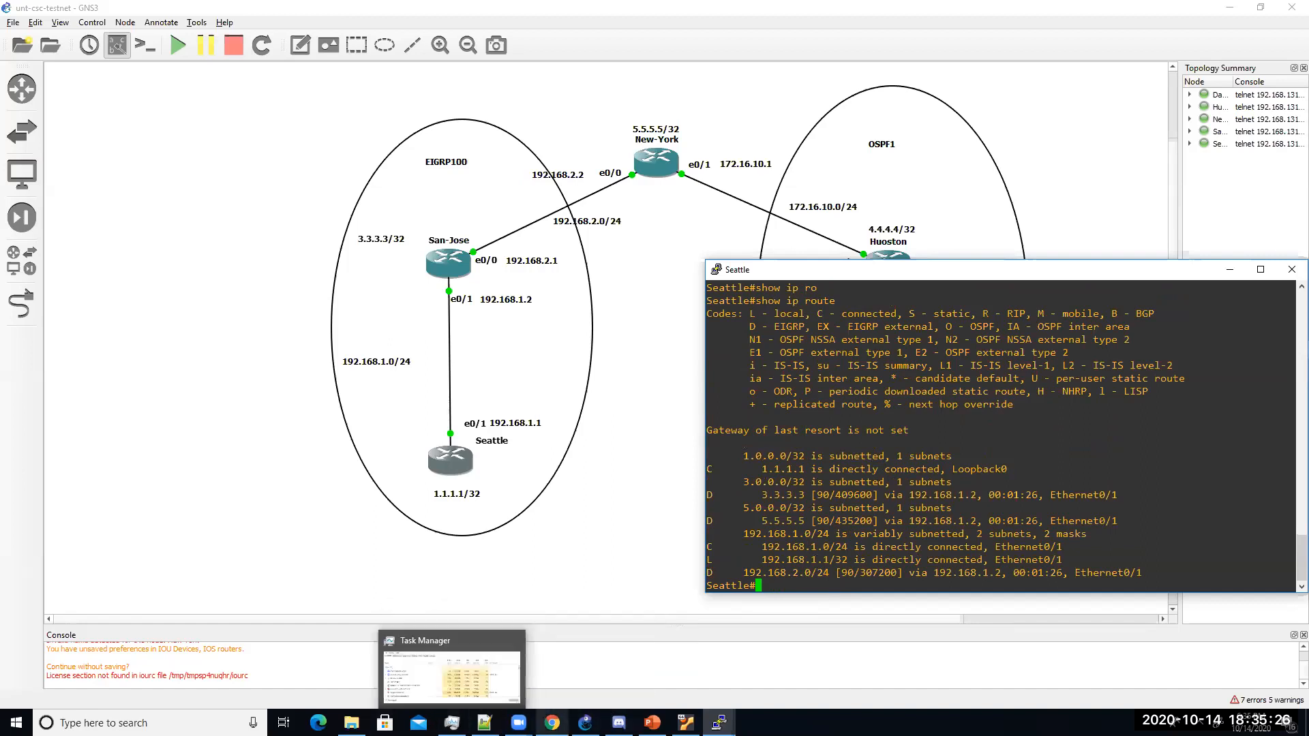
Step: Widen the Seattle console and move it to the upper left, uncovering New-York, Huoston and Dallas
mouse_move(552, 723)
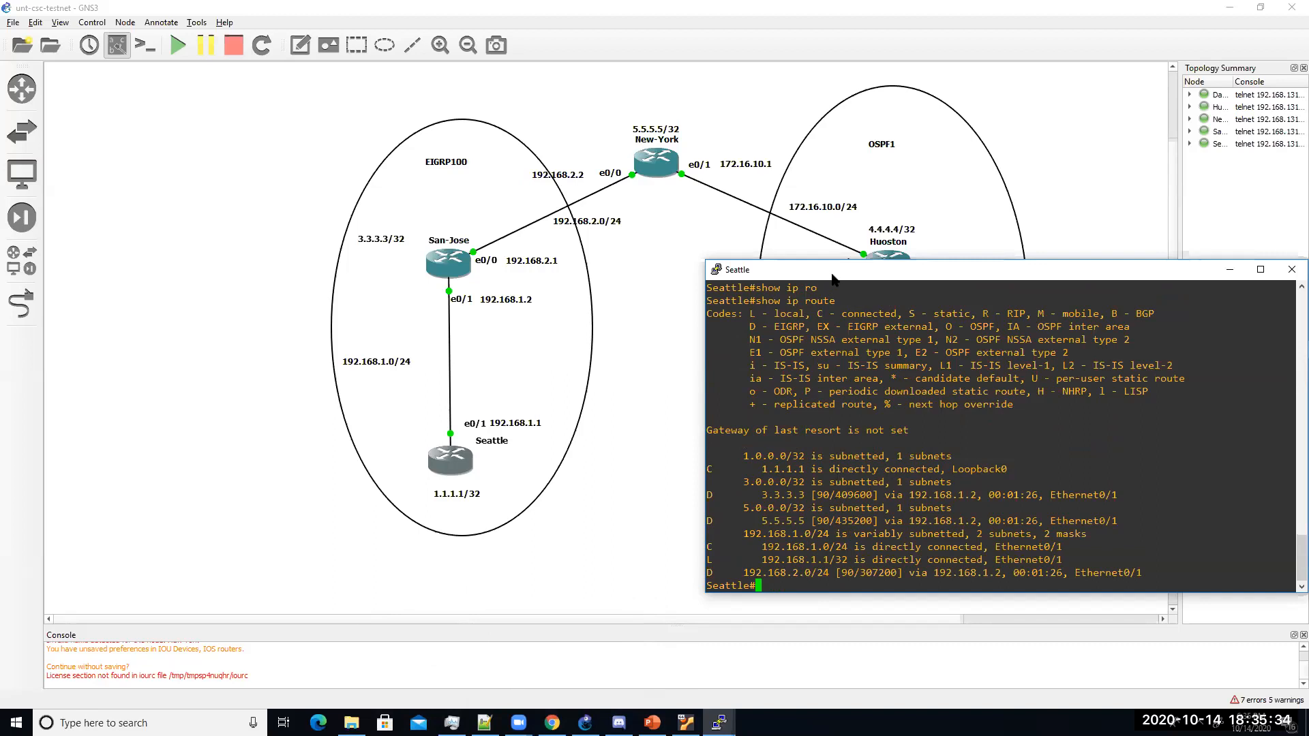
drag(809, 270, 787, 260)
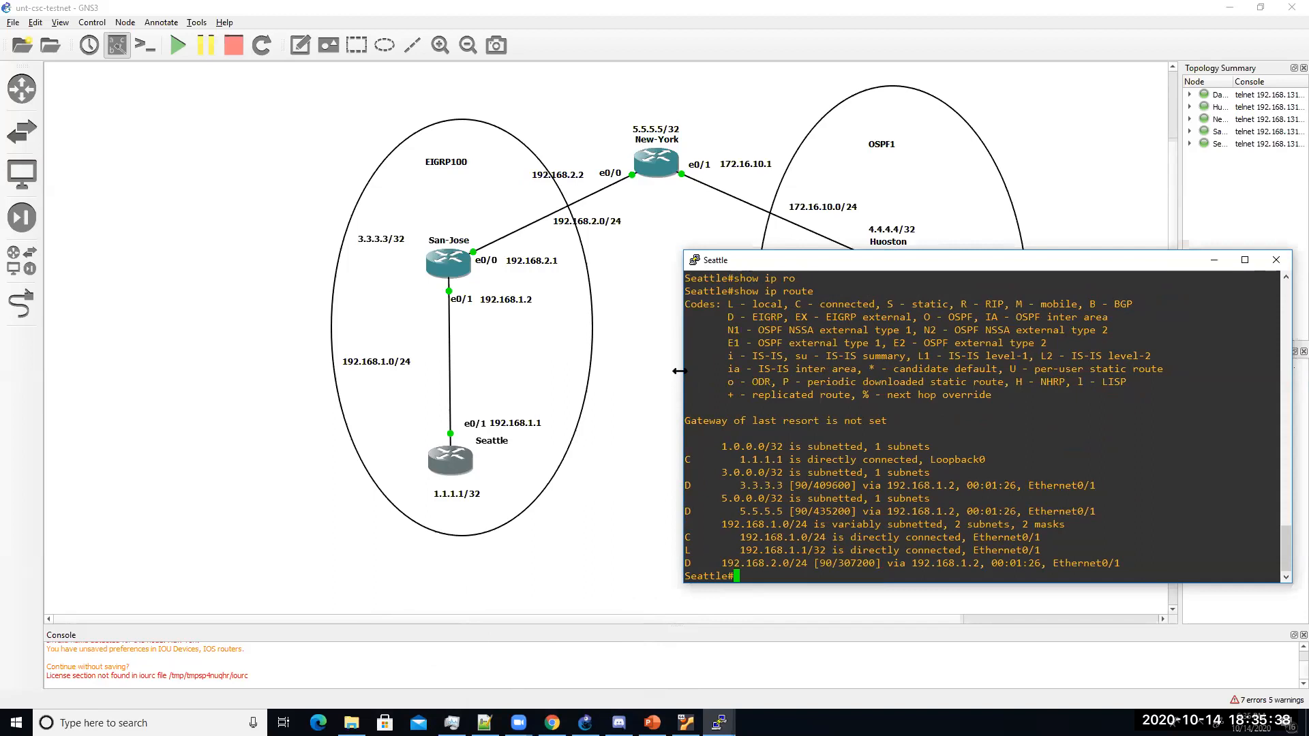
drag(679, 371, 661, 371)
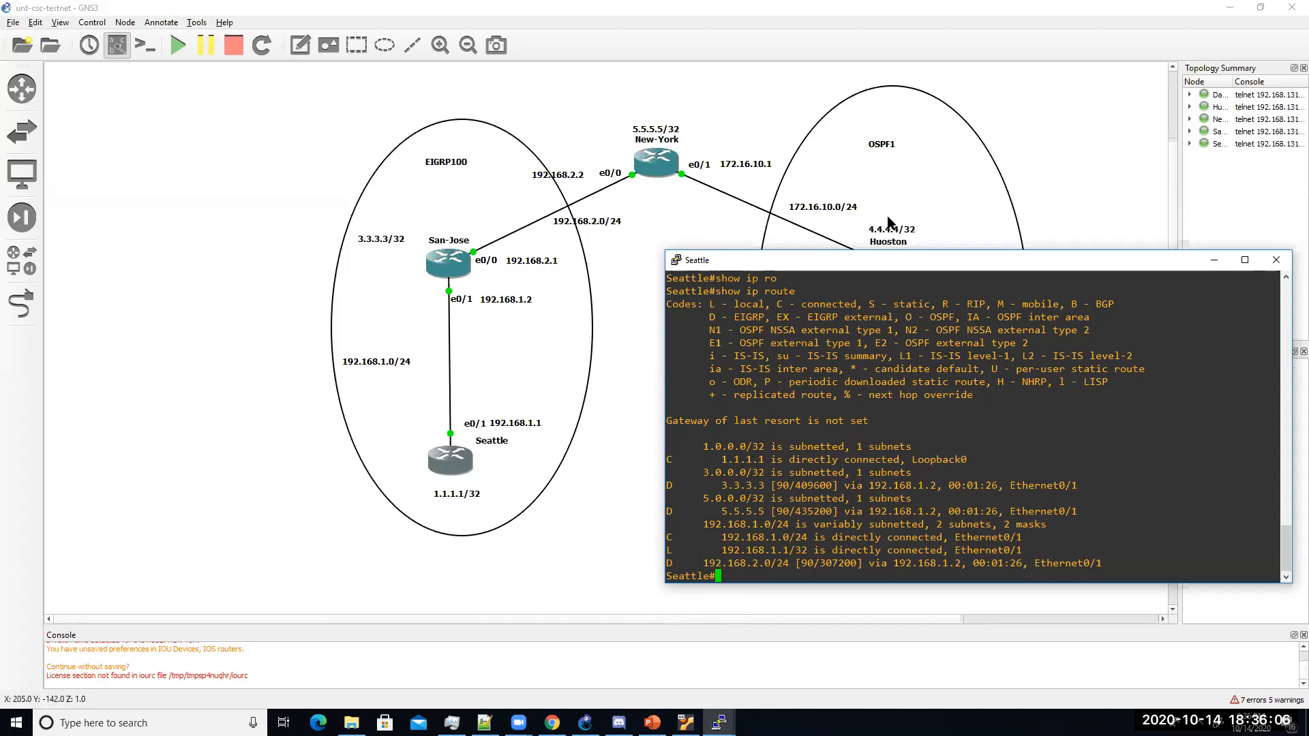
drag(895, 268, 609, 533)
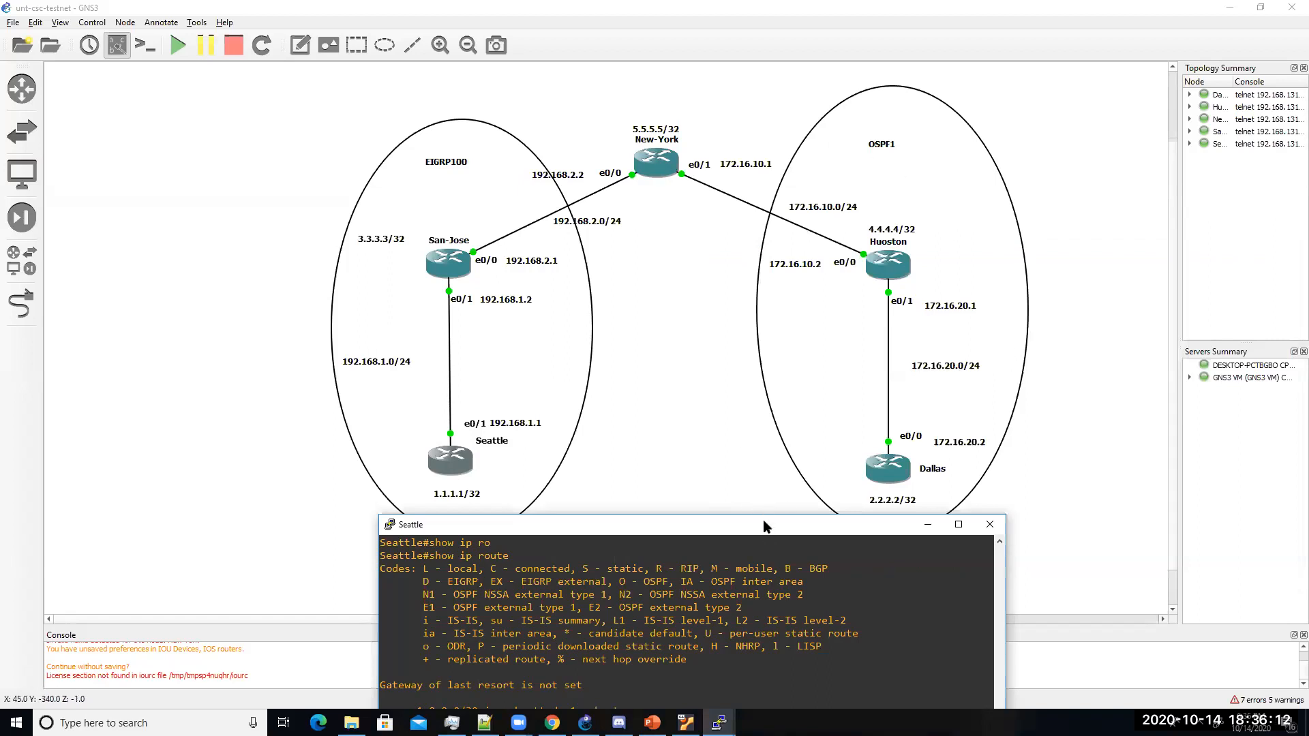
drag(764, 525, 832, 569)
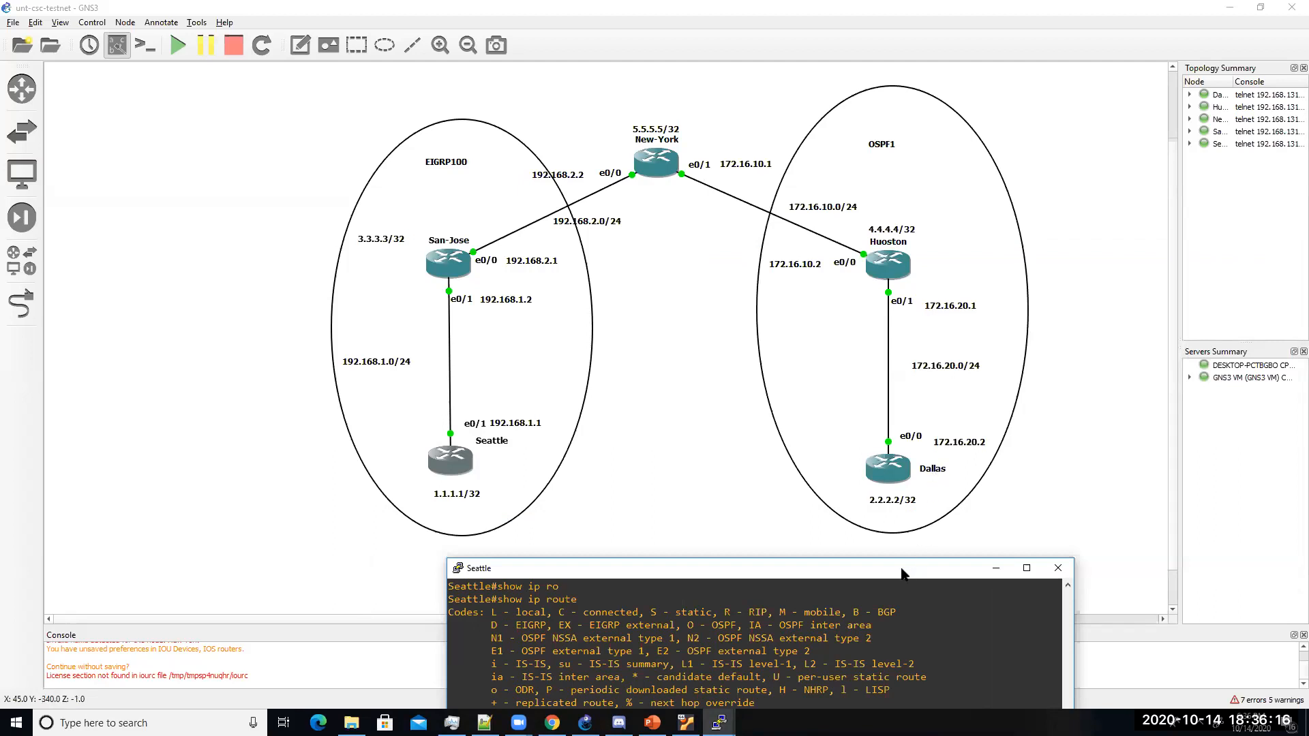
drag(902, 572, 591, 246)
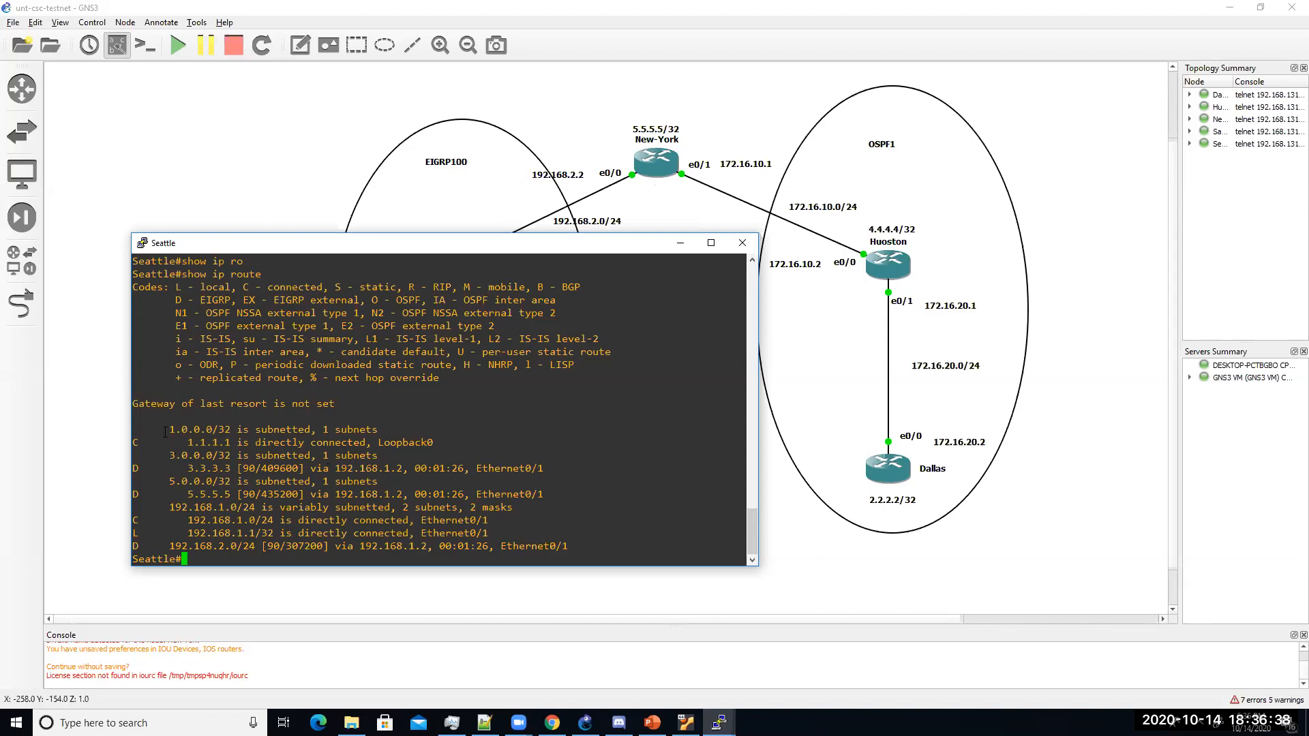
Step: Open New-York's console and enter router eigrp 100 configuration mode
click(658, 169)
double_click(658, 169)
text(config t)
key(Return)
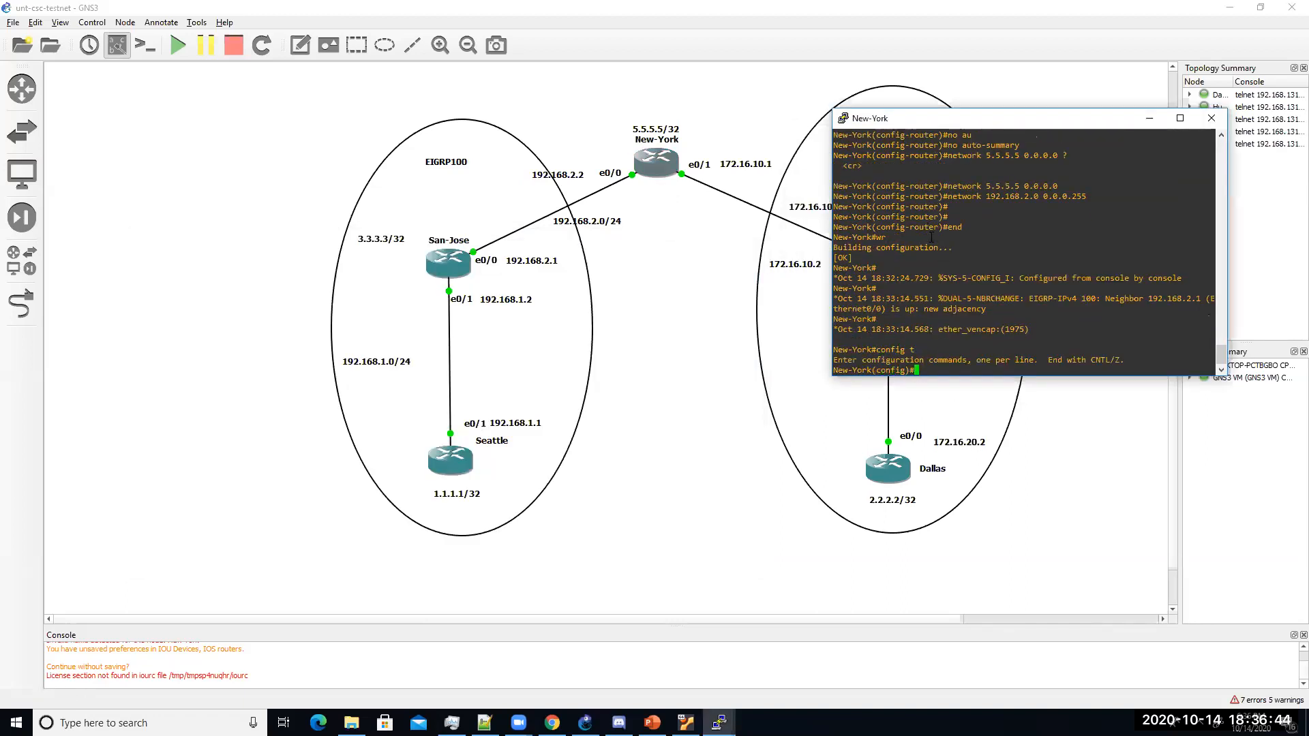
text(router eigrp 100)
key(Return)
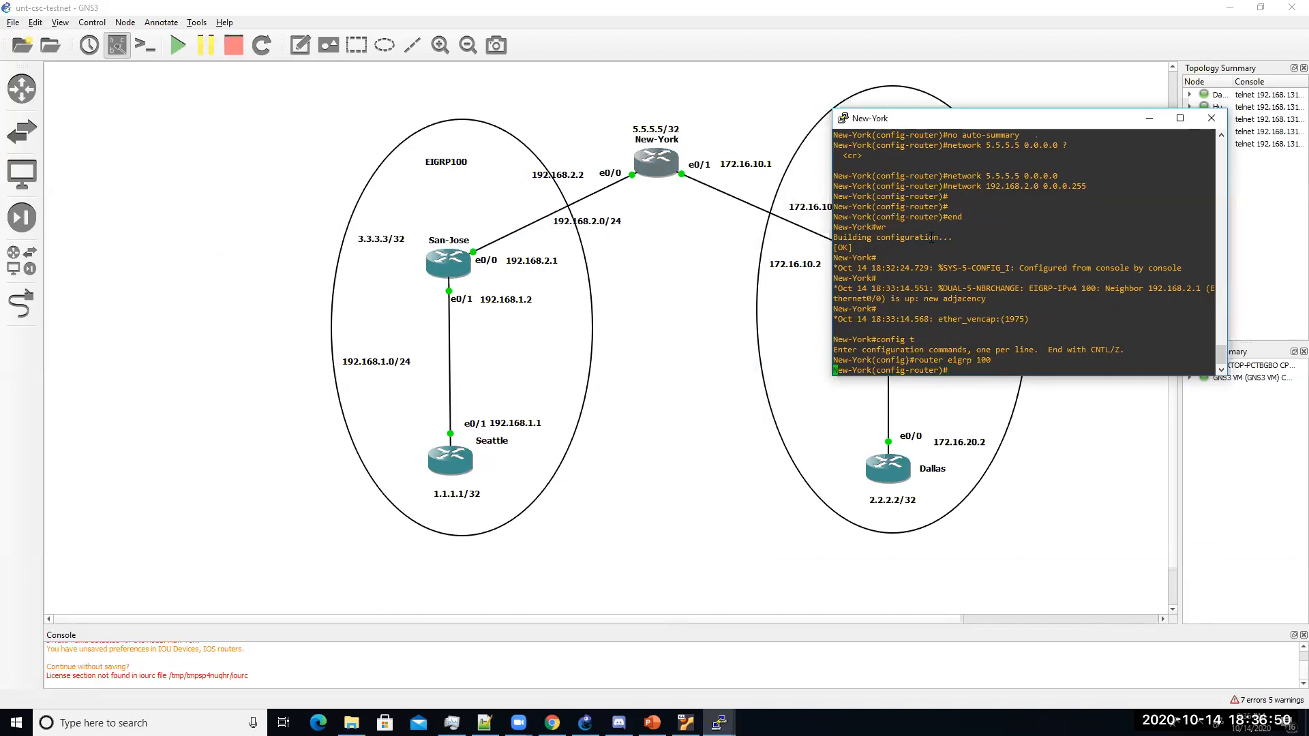
key(Return)
key(Return)
key(Return)
key(Return)
key(Return)
Step: Start a default-metric command and list its bandwidth options with ?
text(defau)
key(Tab)
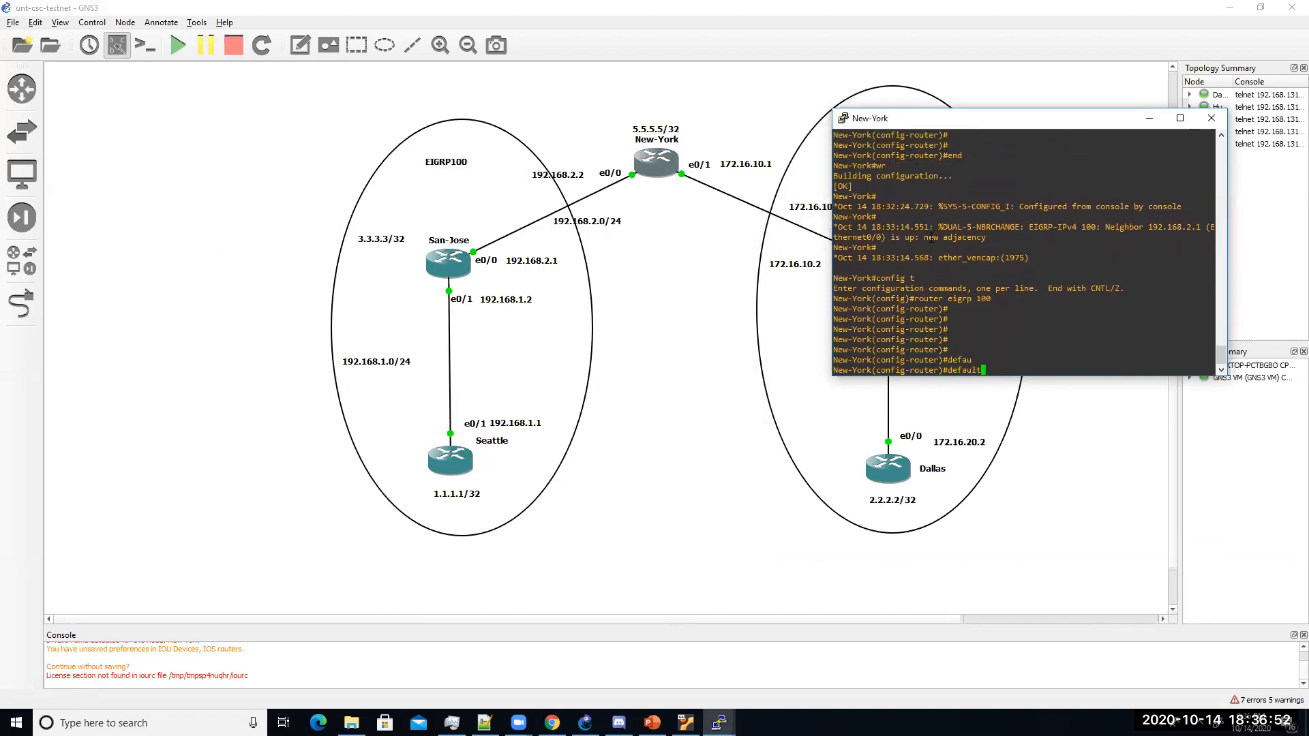
text(-m)
key(Tab)
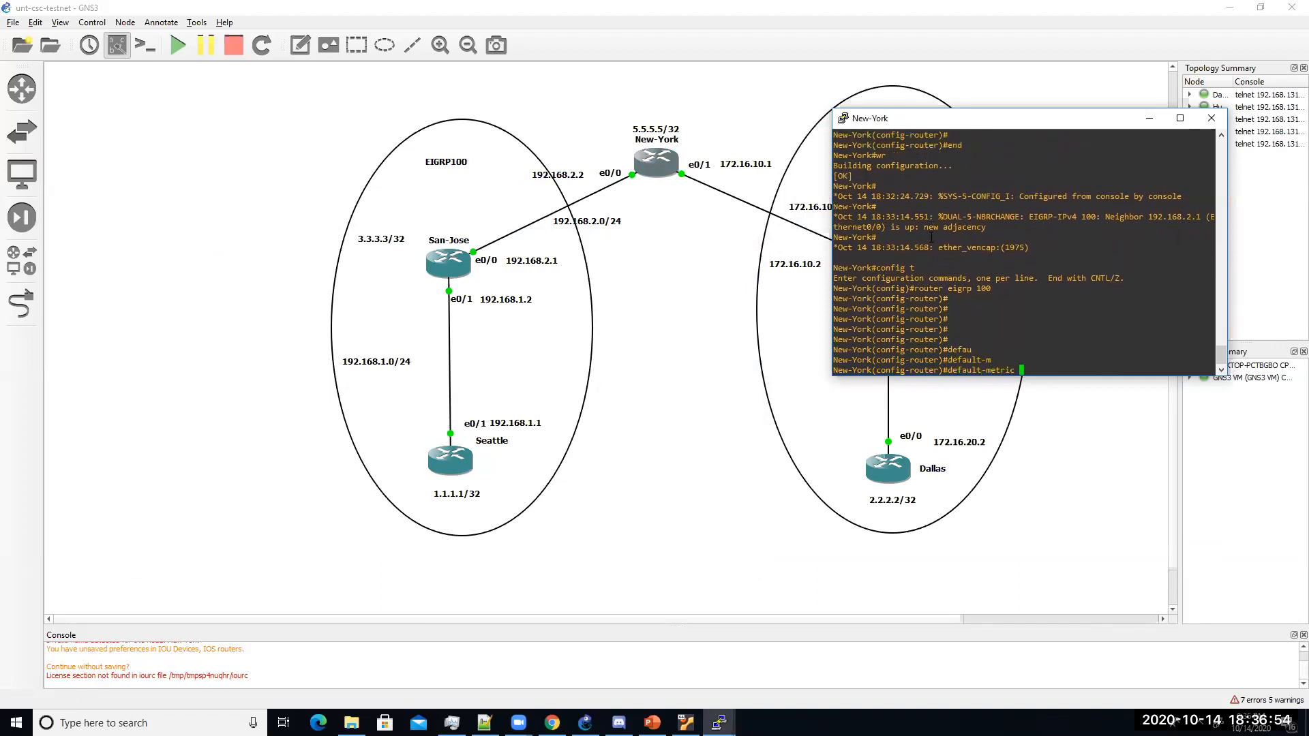
text(?)
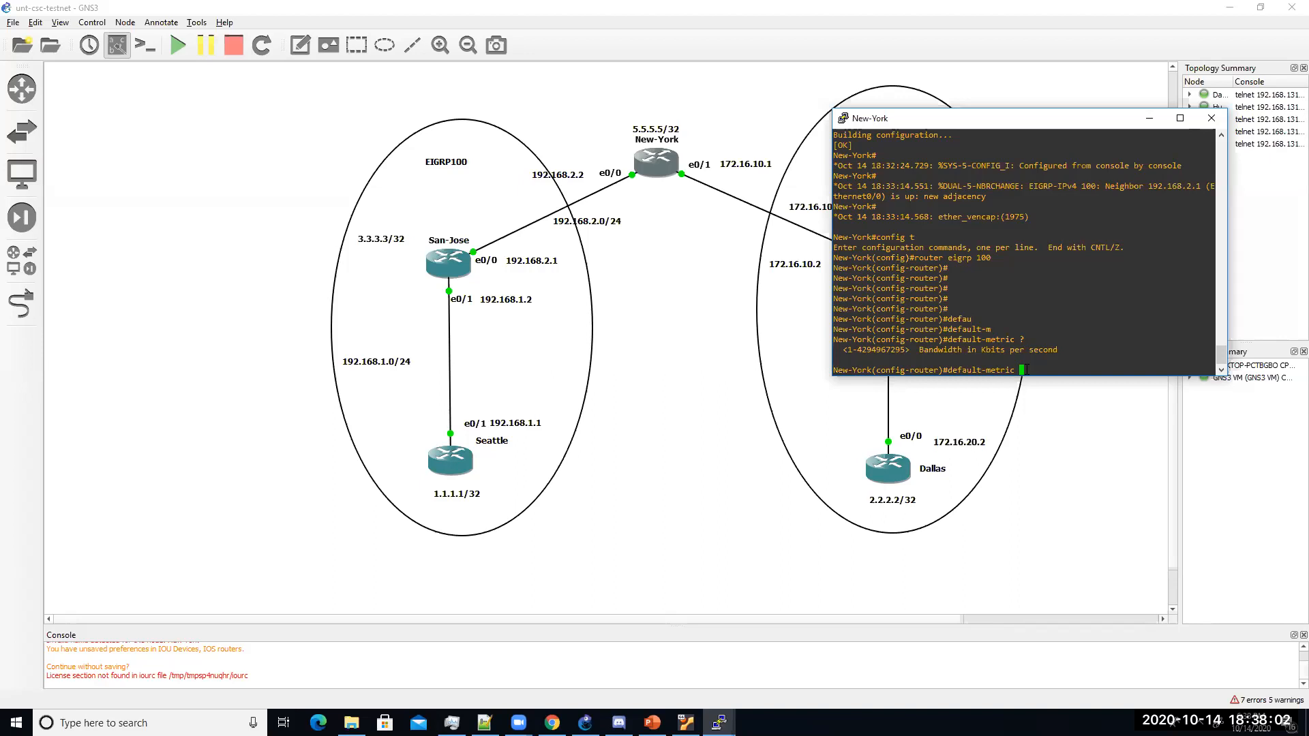
text(10000)
text(?)
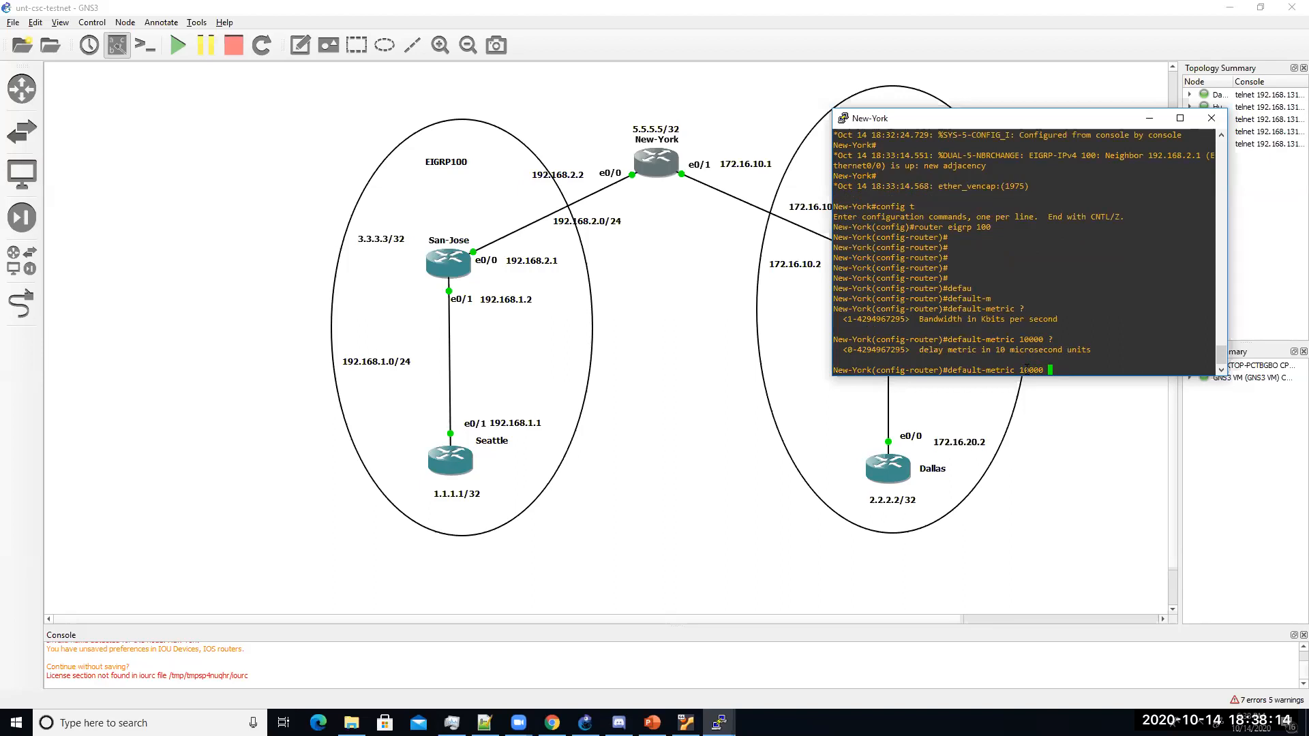
text(10 ?)
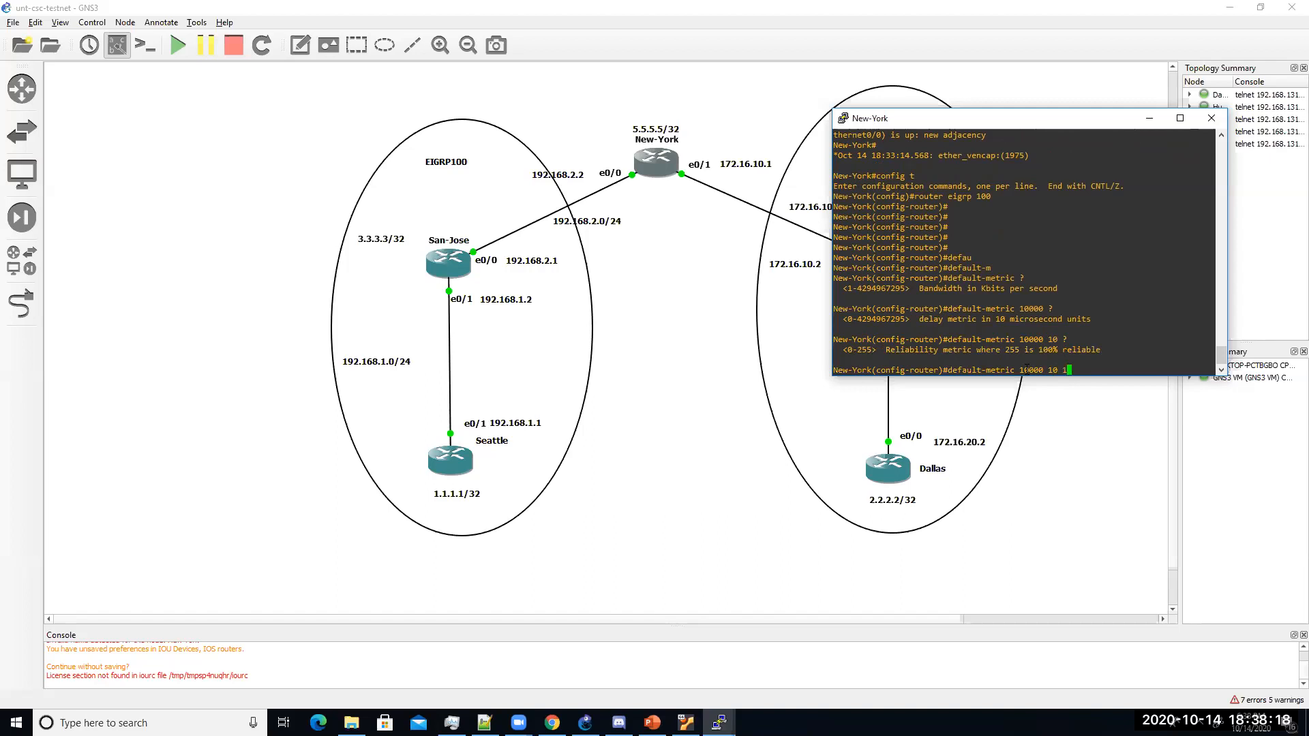
text(255 ?)
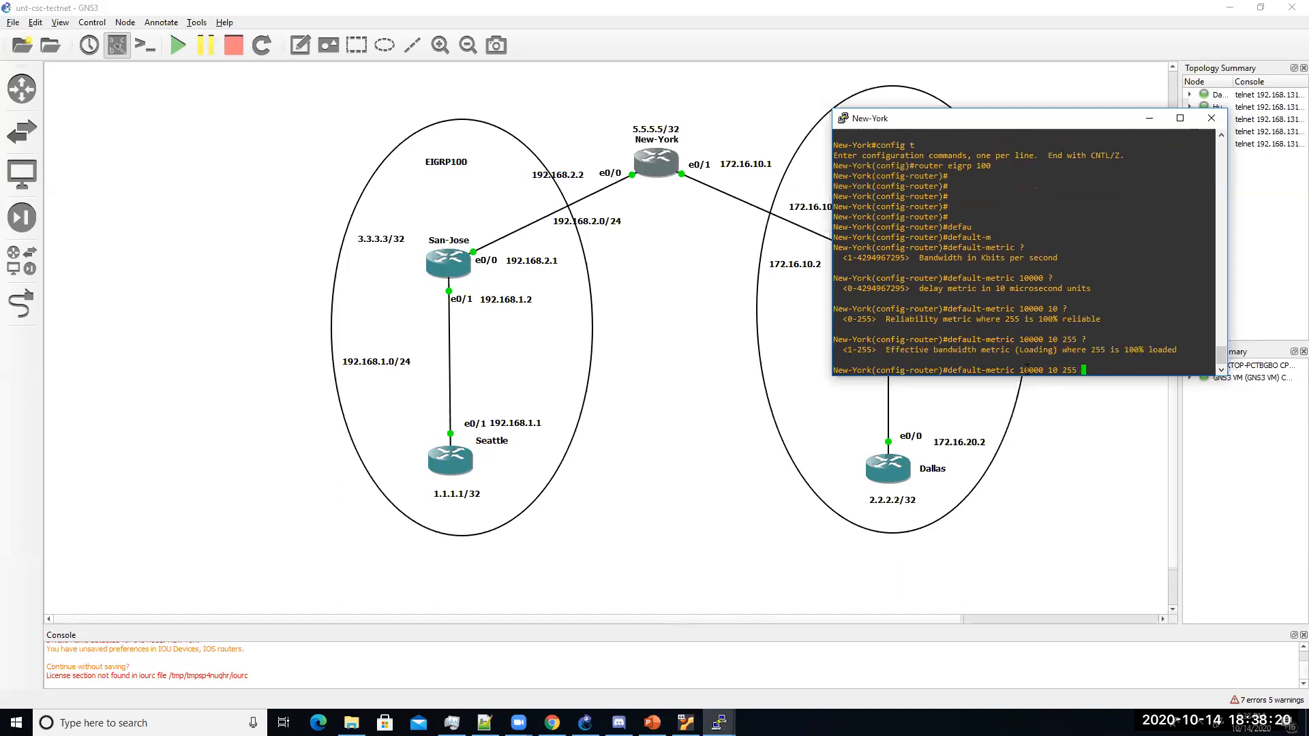
text(15)
key(BackSpace)
key(BackSpace)
text(2)
key(BackSpace)
text(1 ?1500)
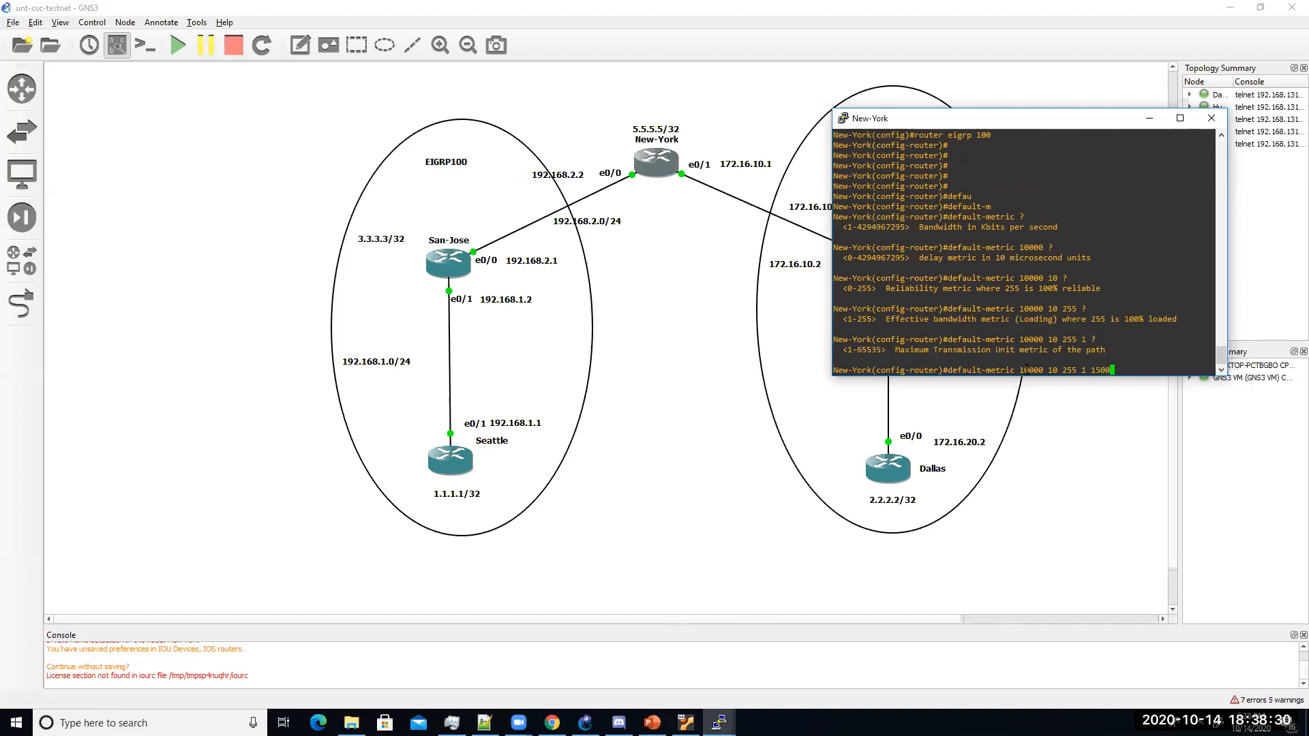
key(Return)
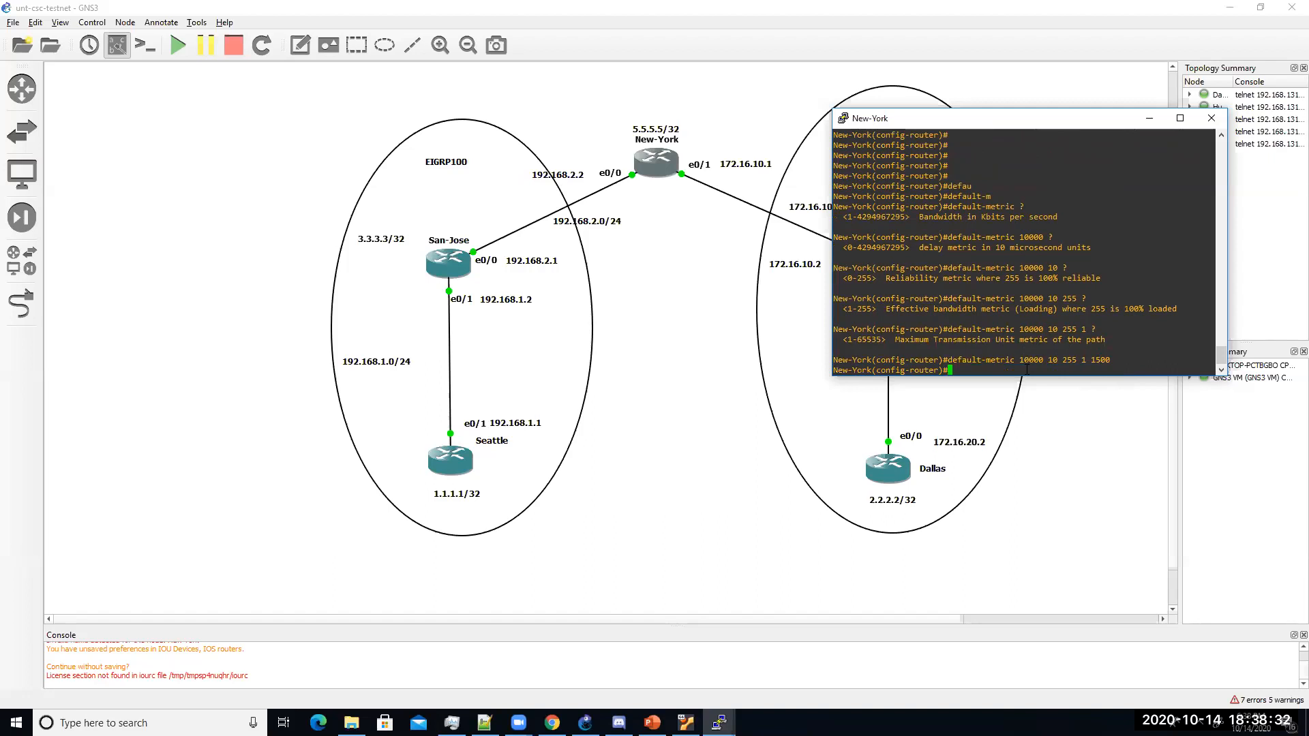
key(Return)
key(Return)
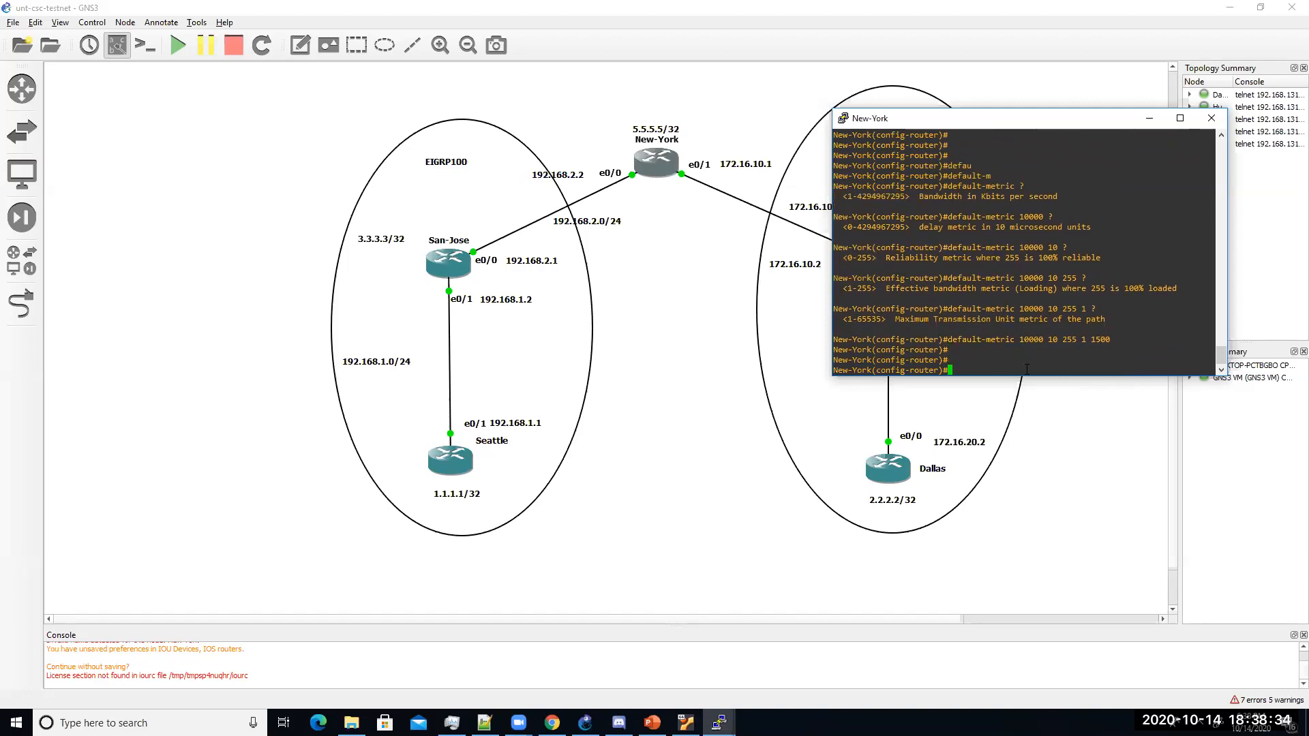
key(Return)
key(Return)
key(Return)
Step: Redistribute OSPF 1 into EIGRP 100 and exit configuration mode
text(red)
key(Tab)
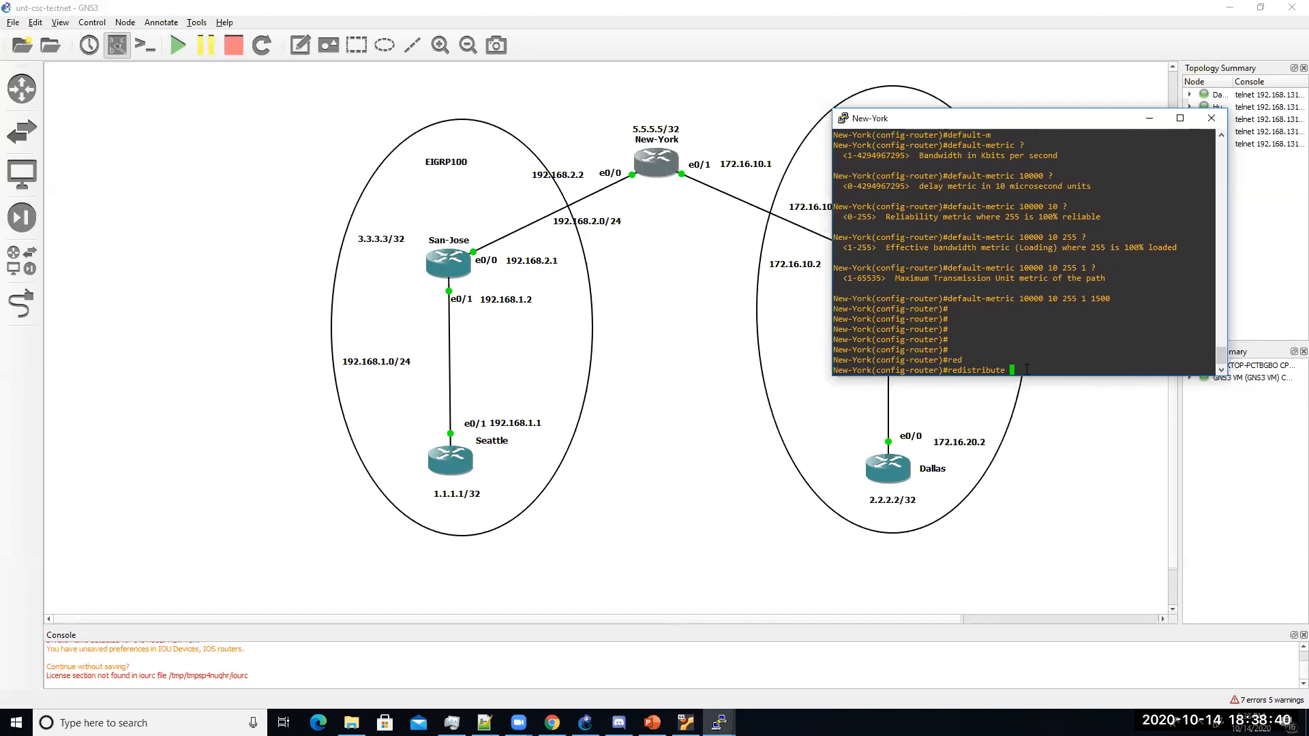
text(ospf 1)
key(Return)
key(Up)
text(?)
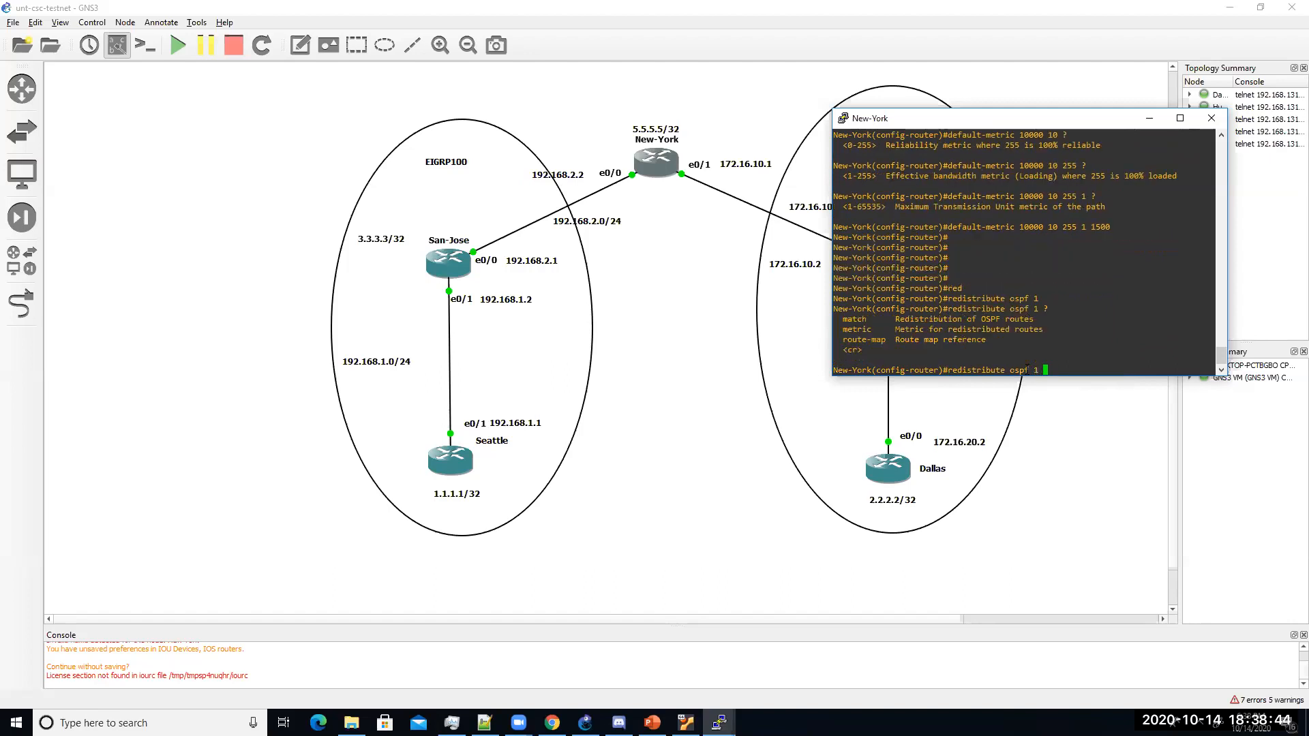
key(Return)
key(Return)
key(Return)
key(Return)
key(Return)
text(end)
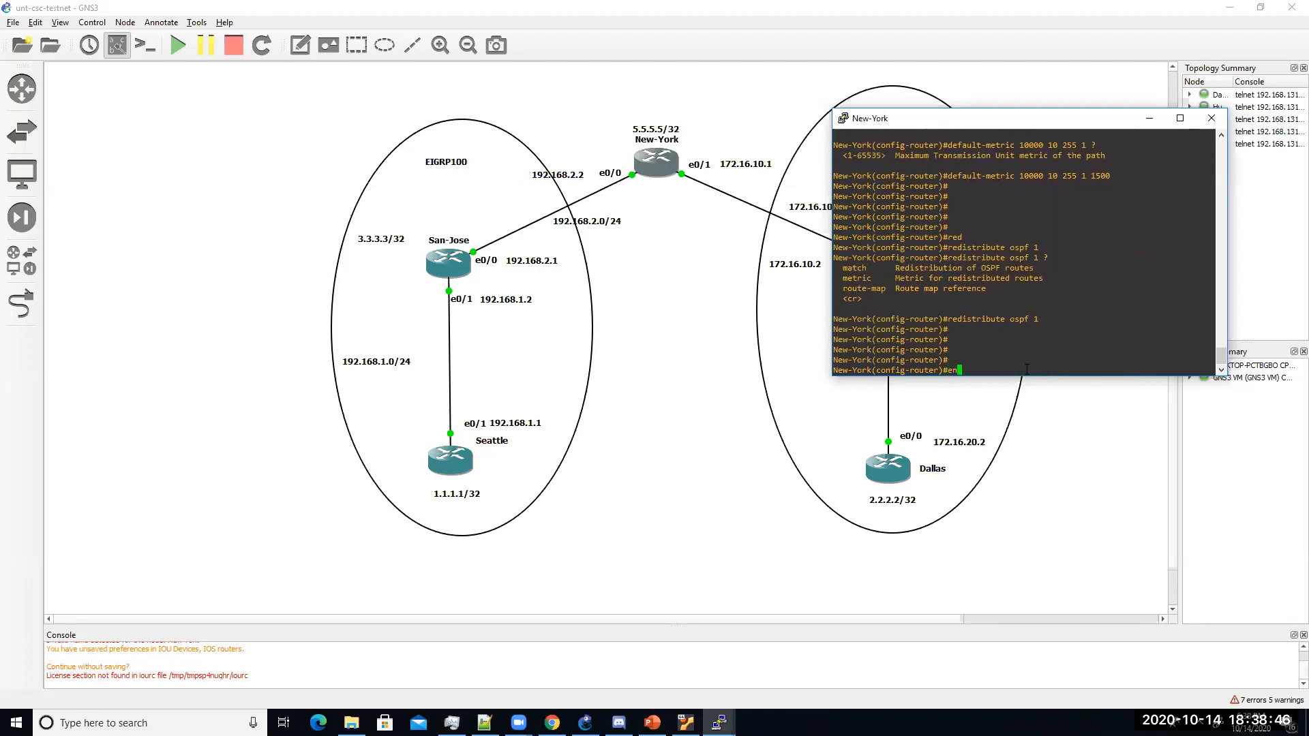
key(Return)
Step: Save New-York's configuration with wr and enter router ospf 1 configuration
text(wr)
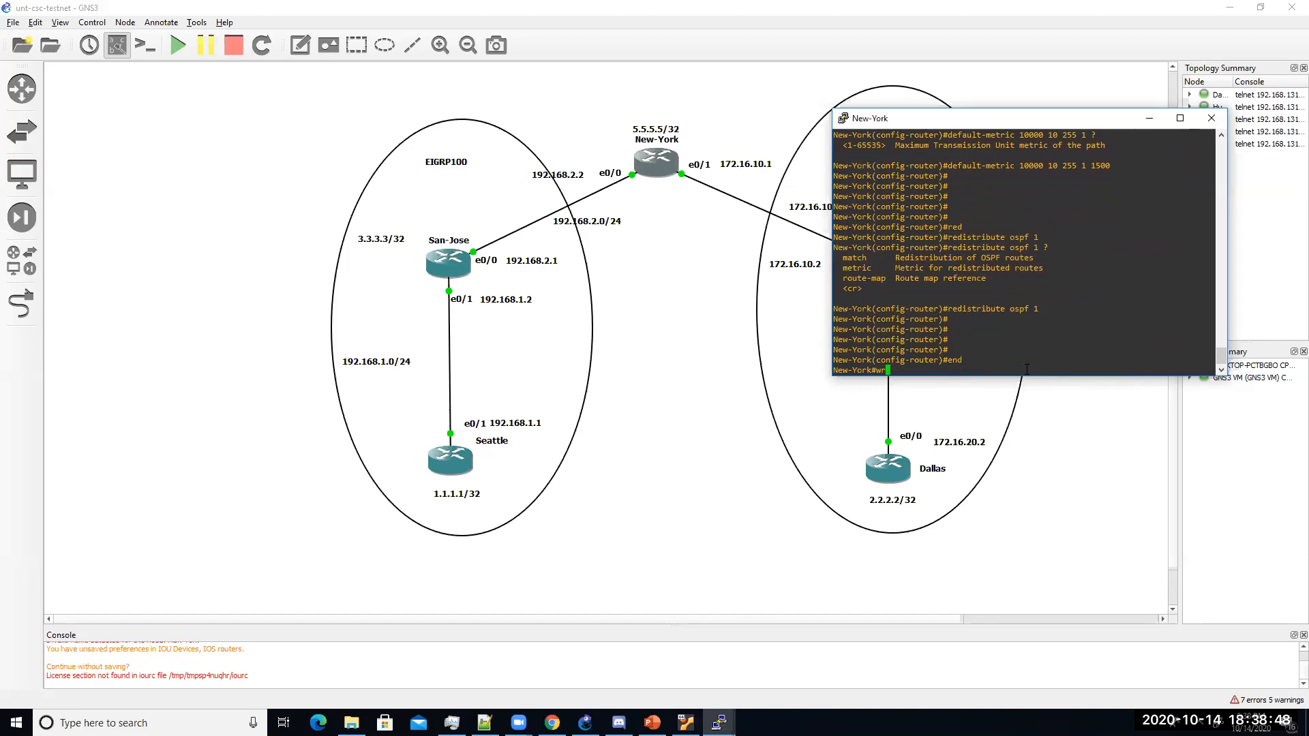
key(Return)
text(conf)
text(router ospf )
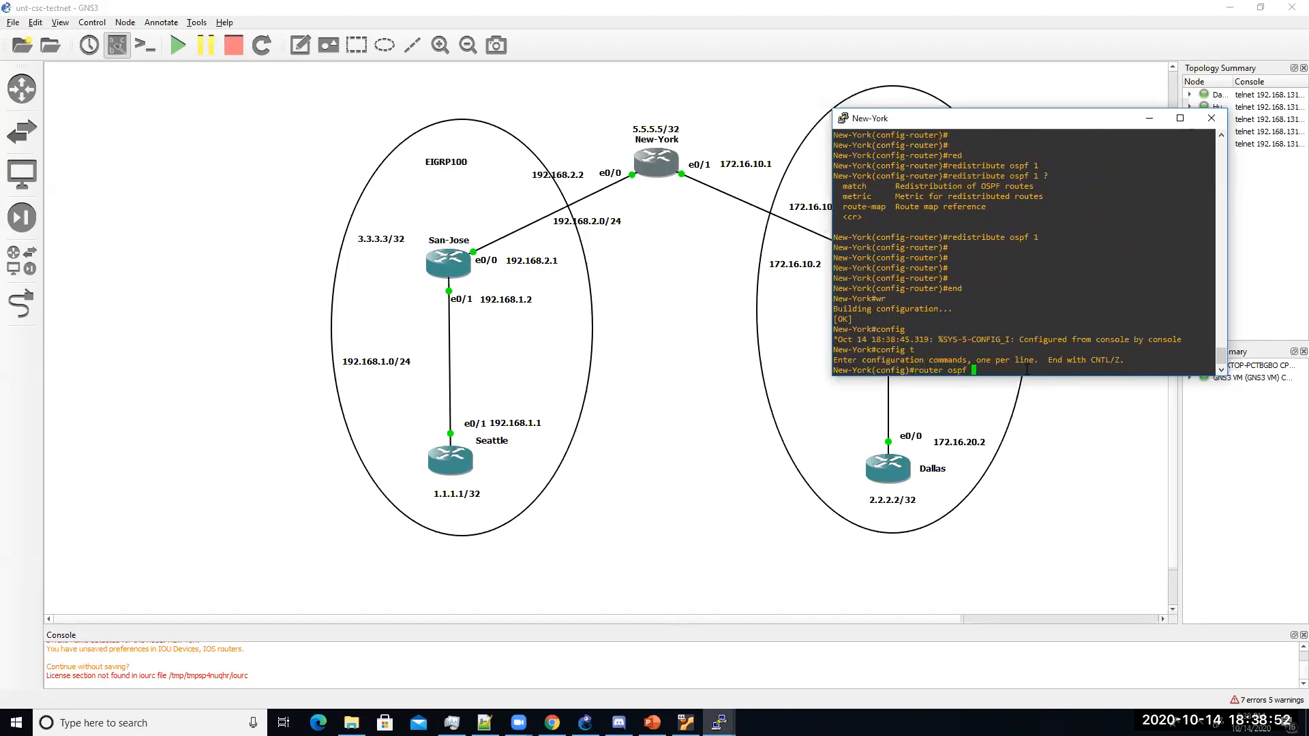
text(1)
key(Return)
Step: Redistribute EIGRP 100 with subnets into OSPF 1, then exit and save with wr
text(red)
key(Tab)
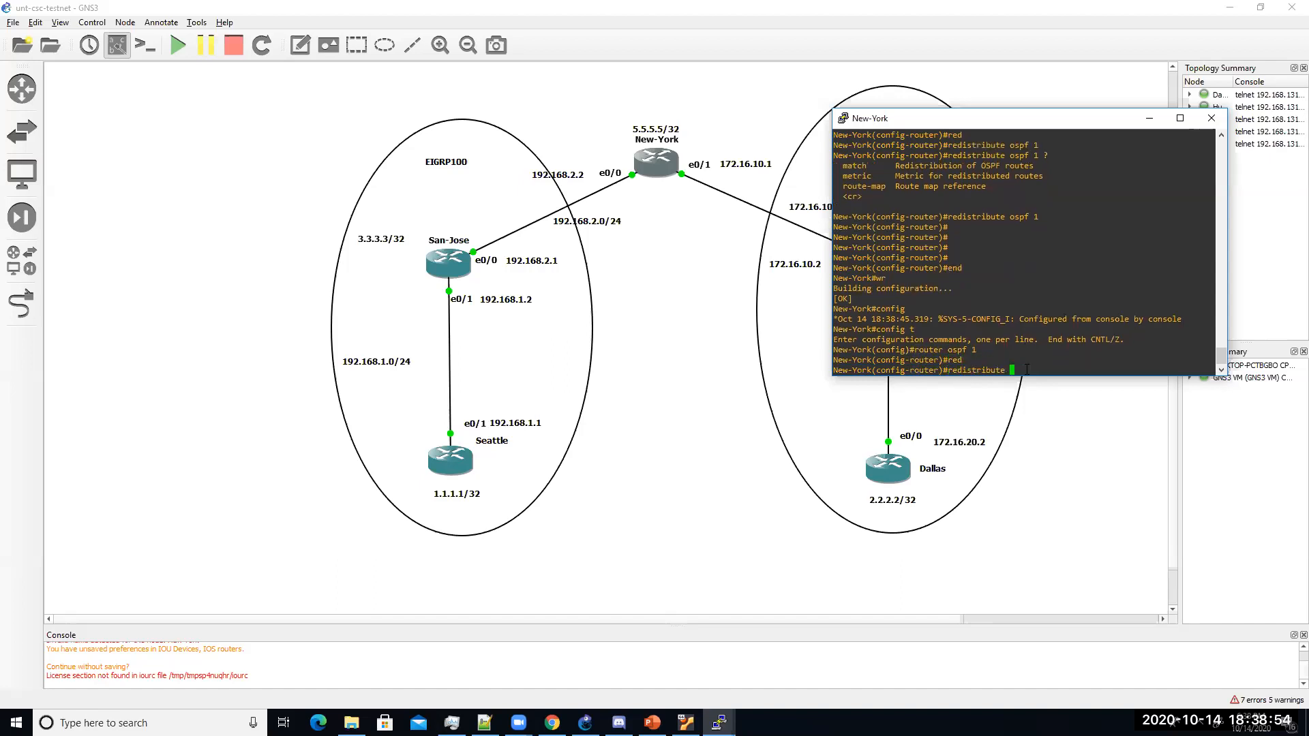
text(ei)
key(Tab)
text(100 subn)
key(Tab)
key(Return)
key(Return)
key(Return)
key(Return)
key(Return)
text(end)
key(Return)
text(wr)
key(Return)
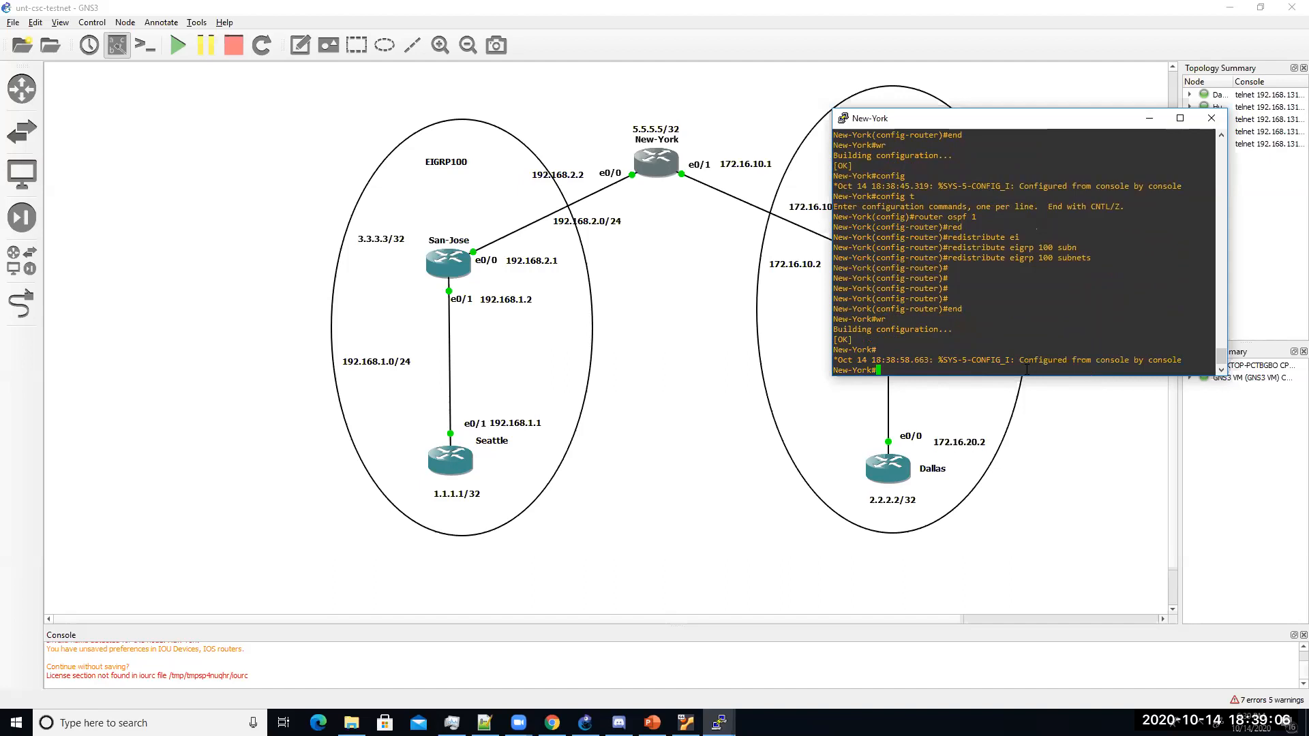
click(462, 469)
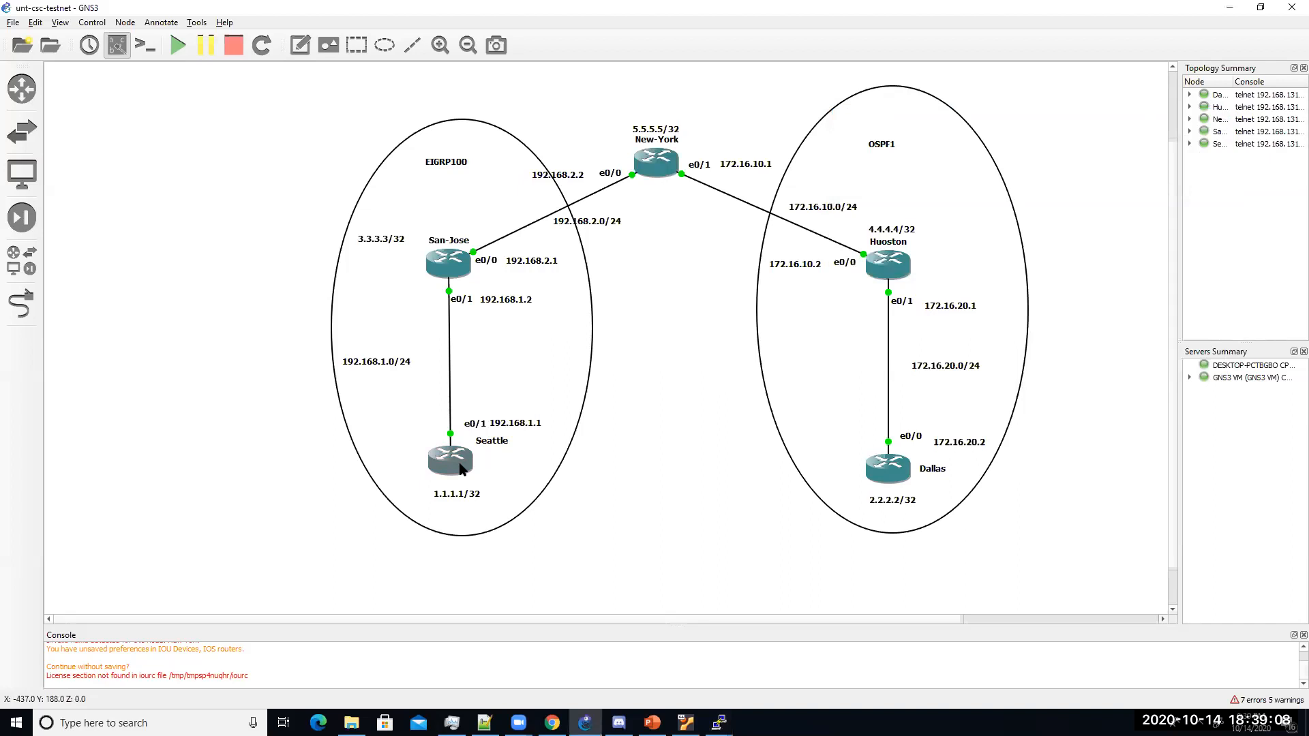
double_click(462, 469)
text(show ip route)
key(Return)
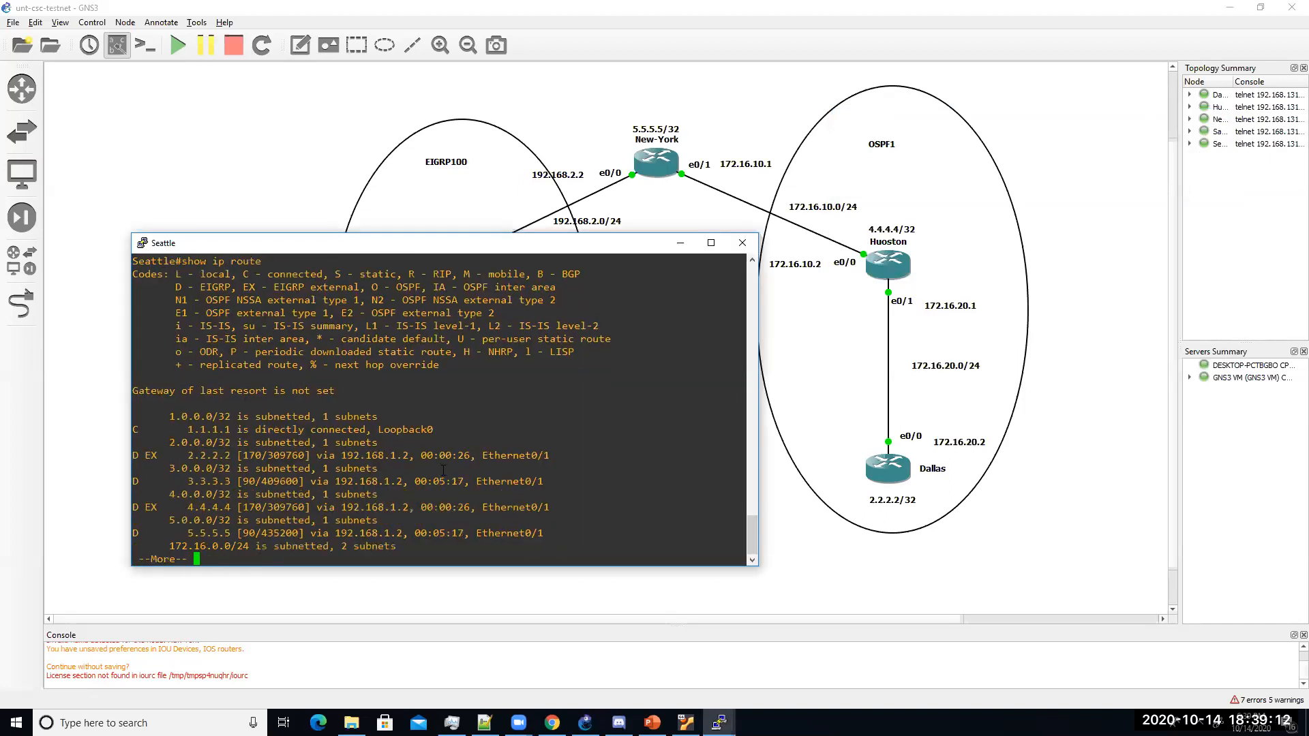
key(Return)
key(Return)
key(Return)
key(Return)
key(Return)
key(Return)
key(Return)
key(Return)
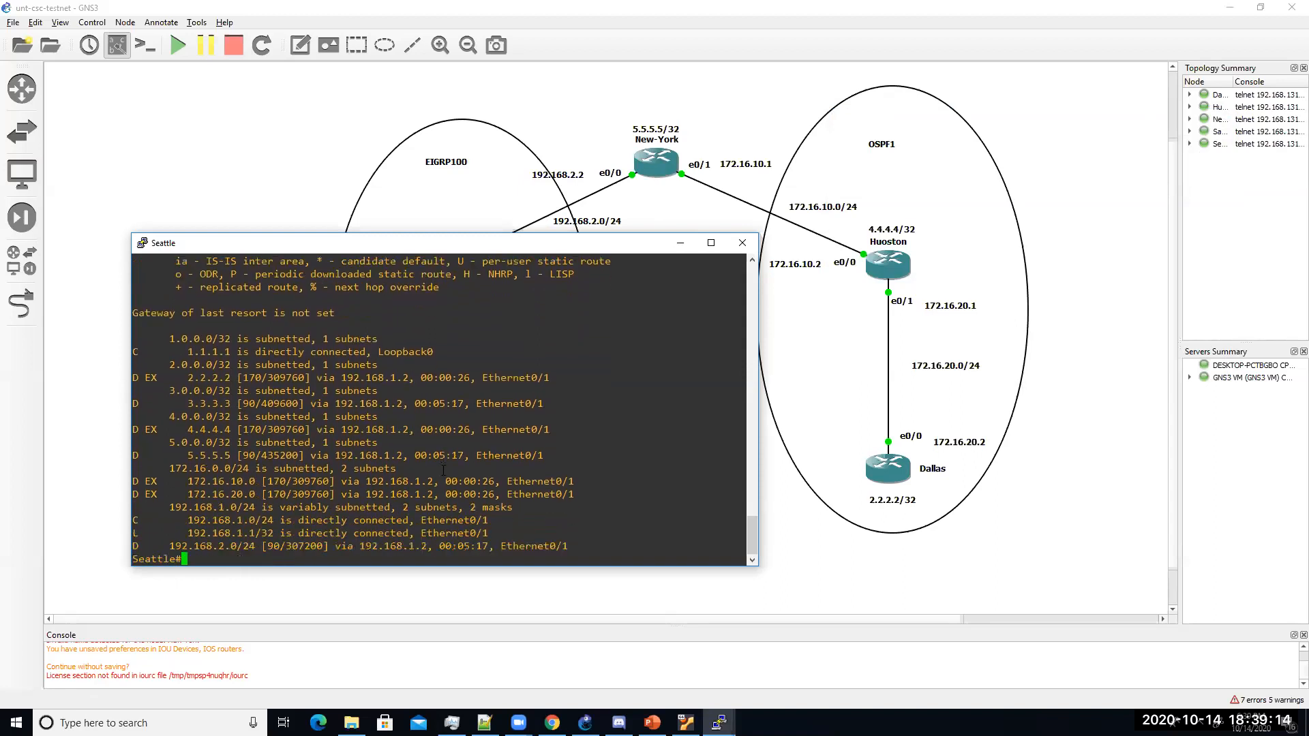
drag(141, 351, 236, 353)
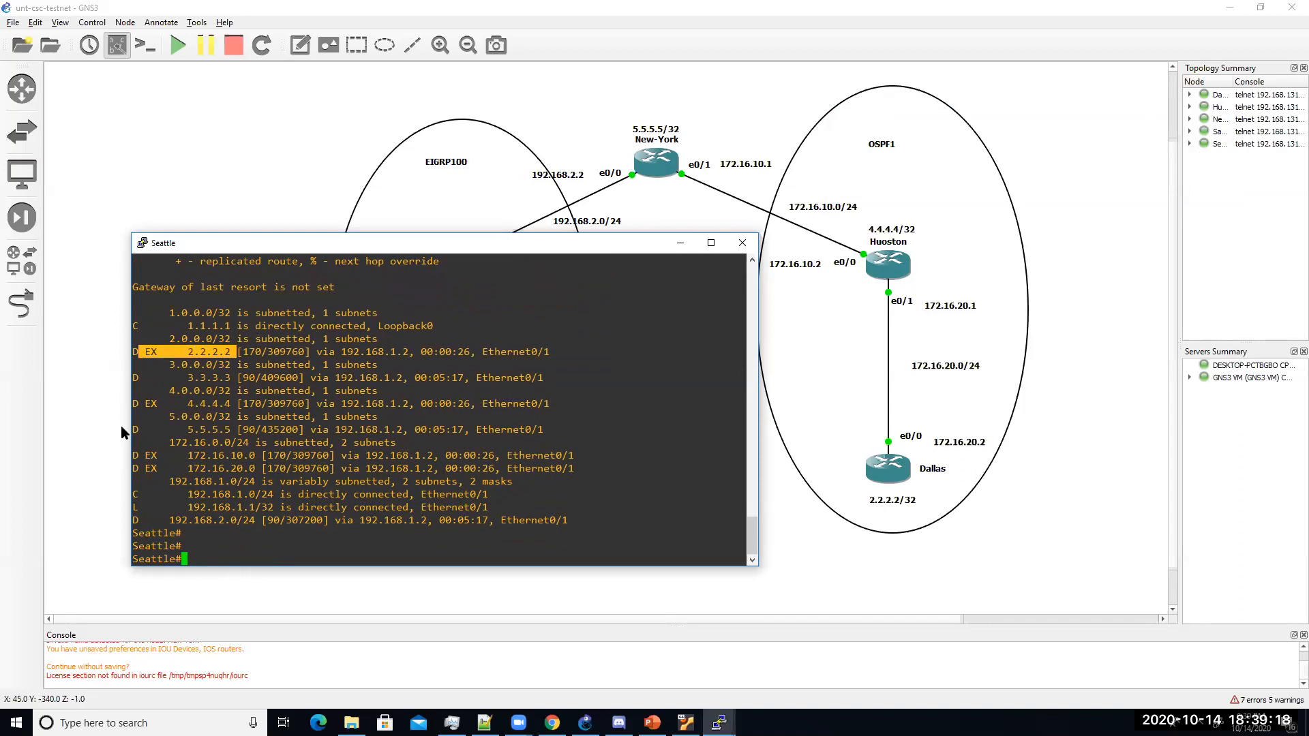
drag(166, 418, 241, 418)
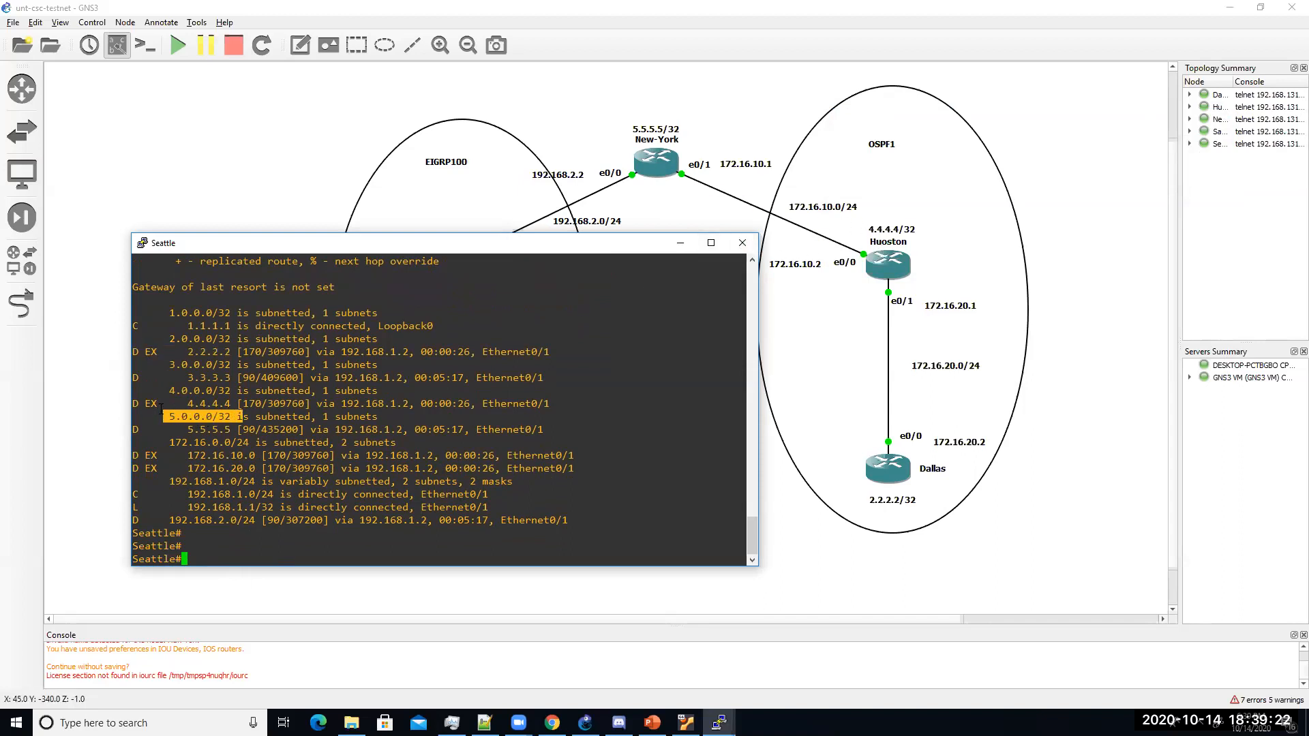
drag(176, 404, 236, 403)
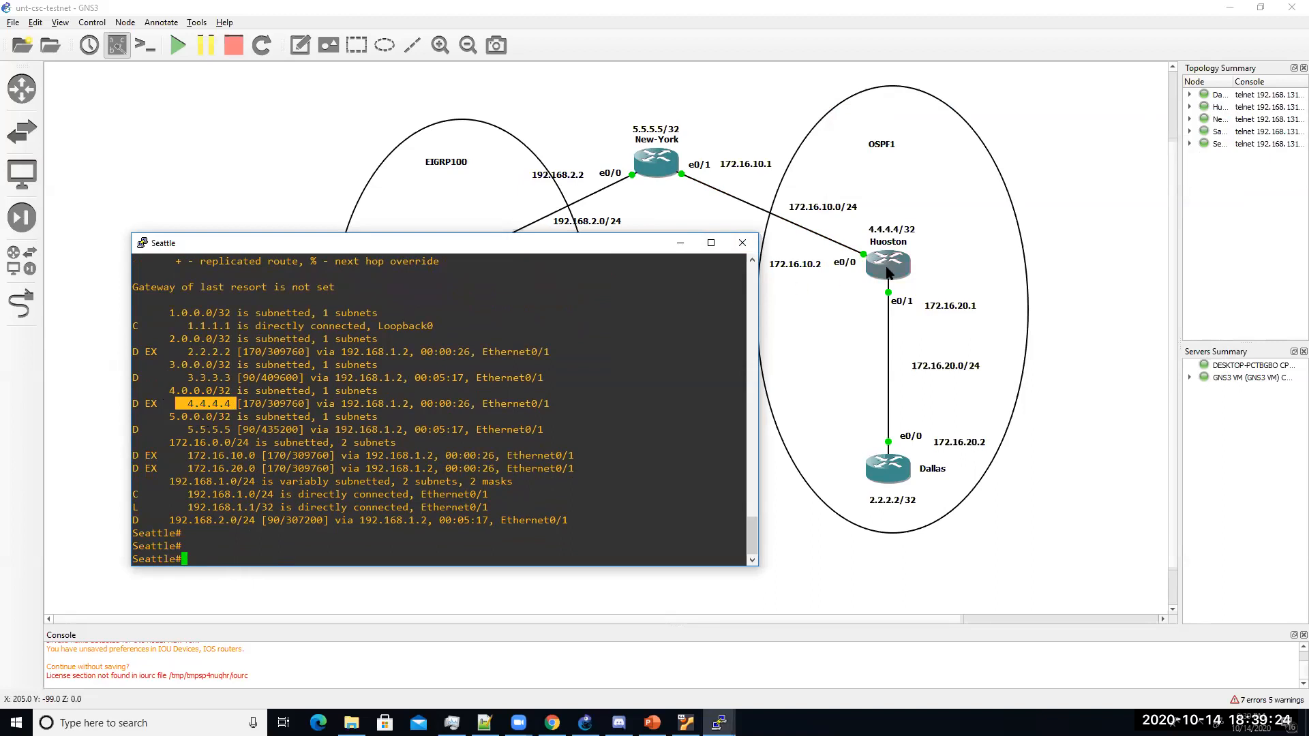
drag(188, 456, 265, 469)
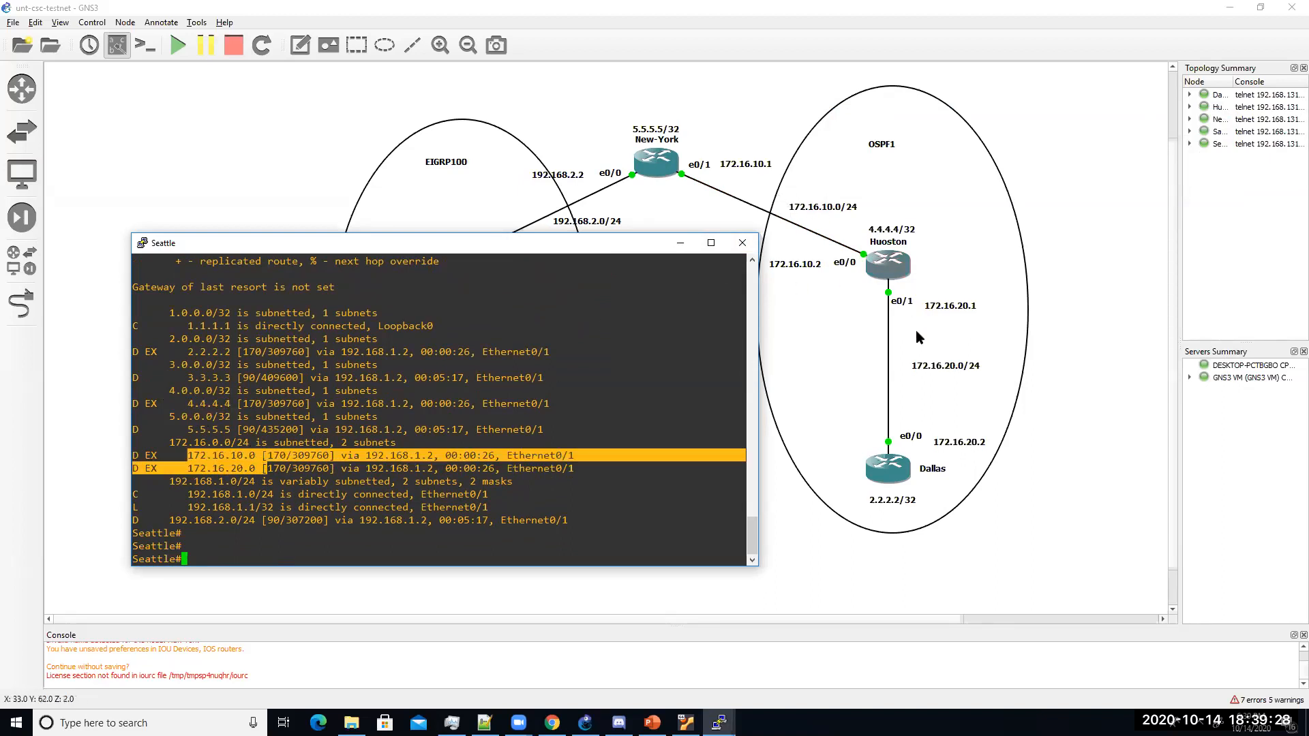
click(229, 543)
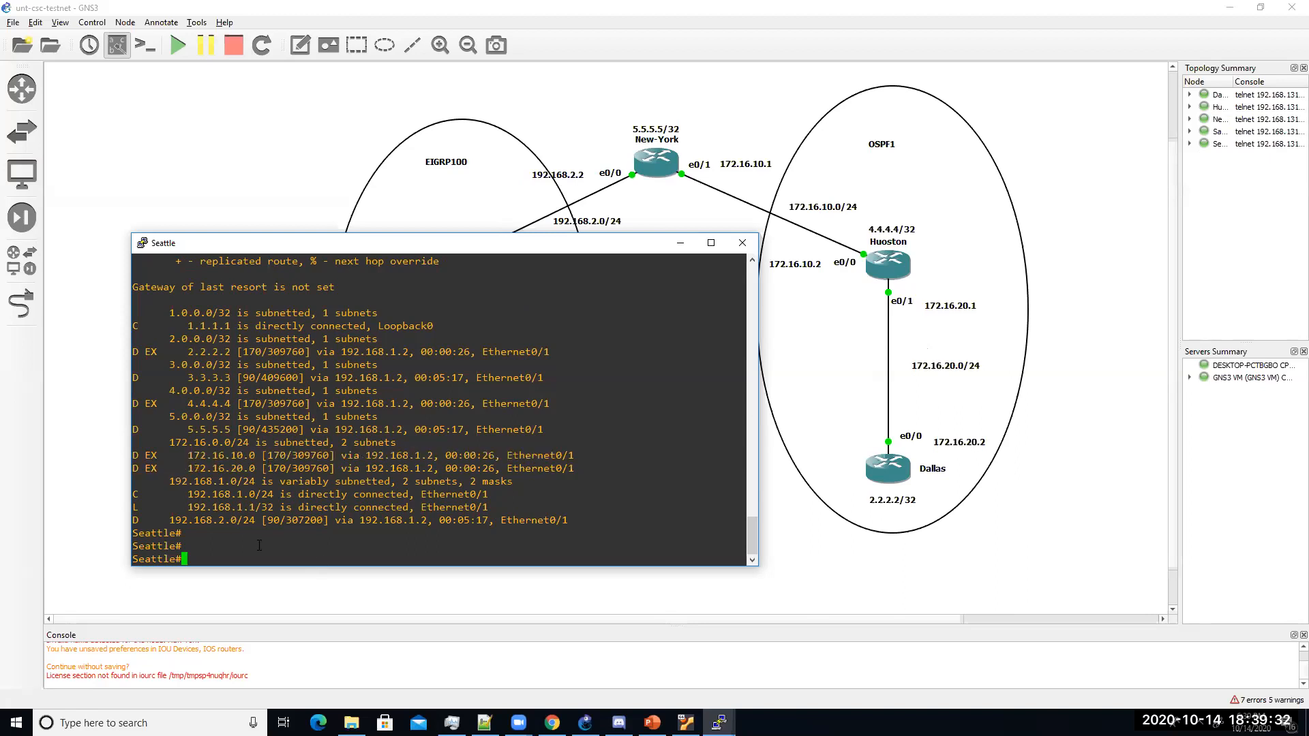
drag(479, 249, 434, 207)
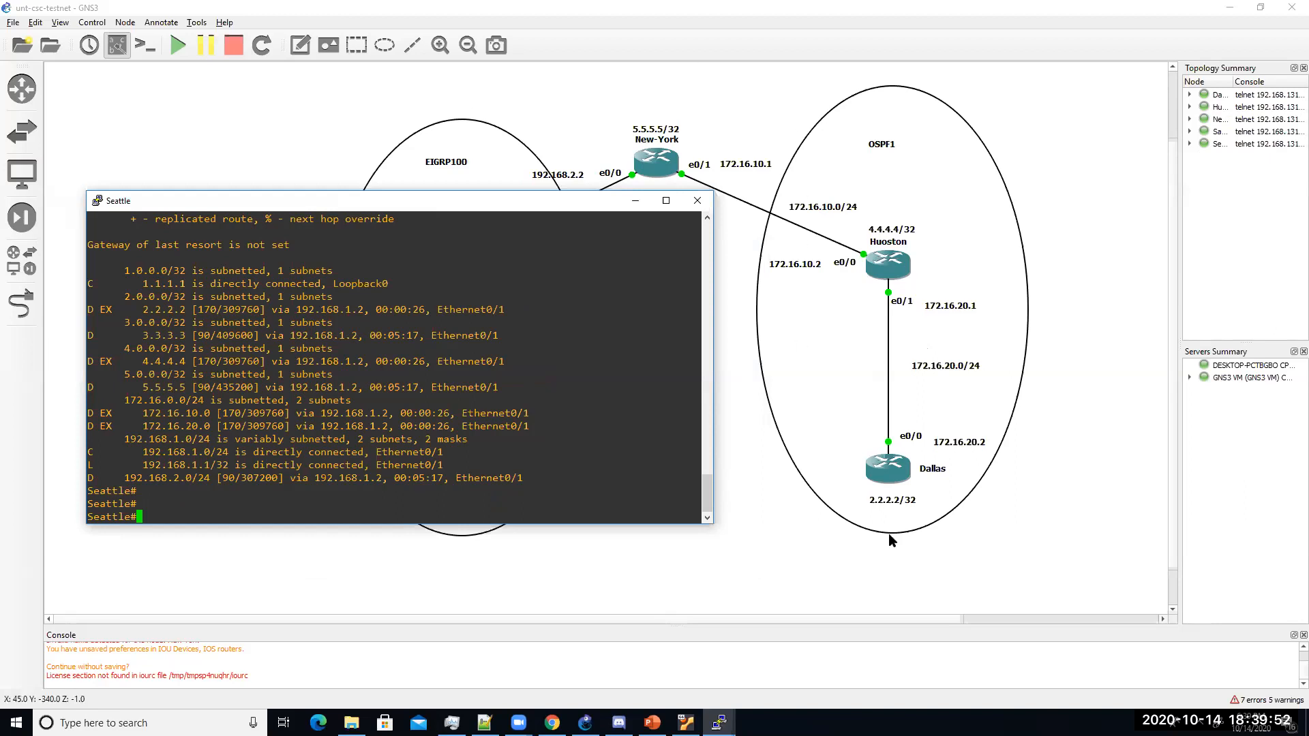
Step: Open and enlarge Dallas's console, then display its routing table with show ip route
double_click(889, 477)
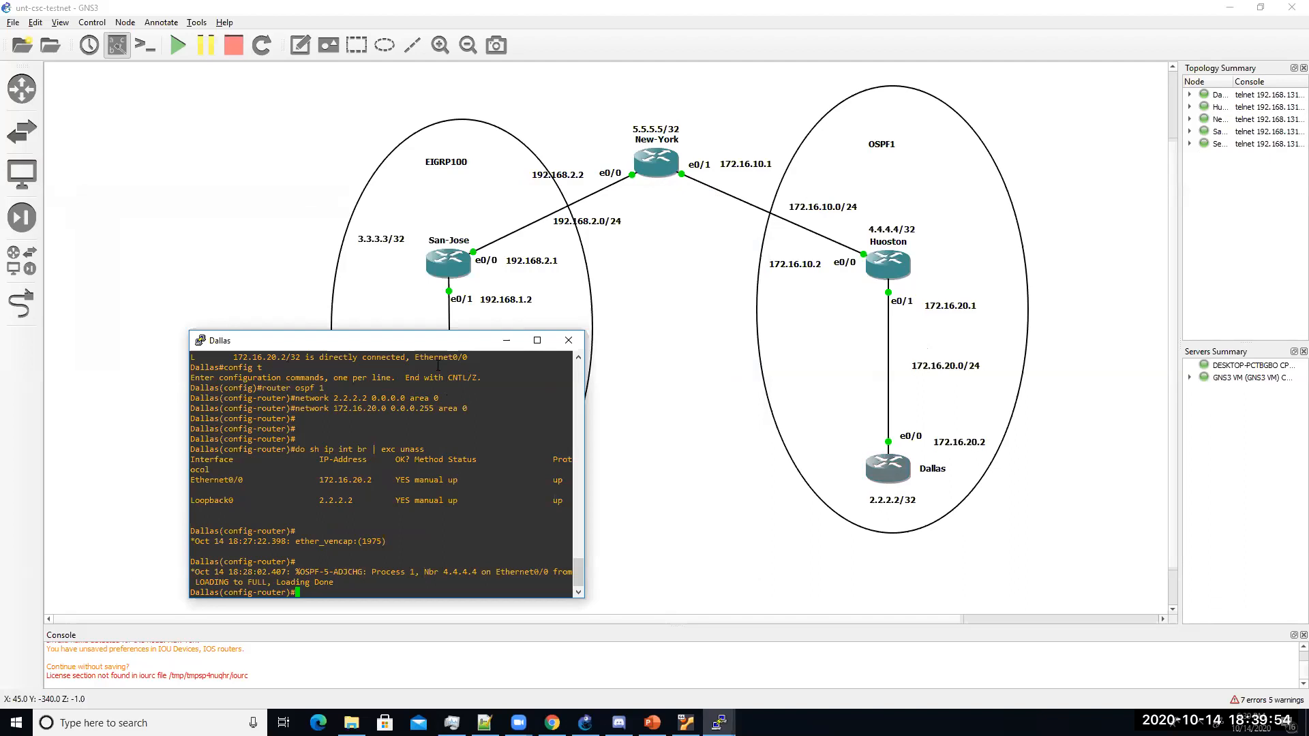
drag(439, 344, 1092, 285)
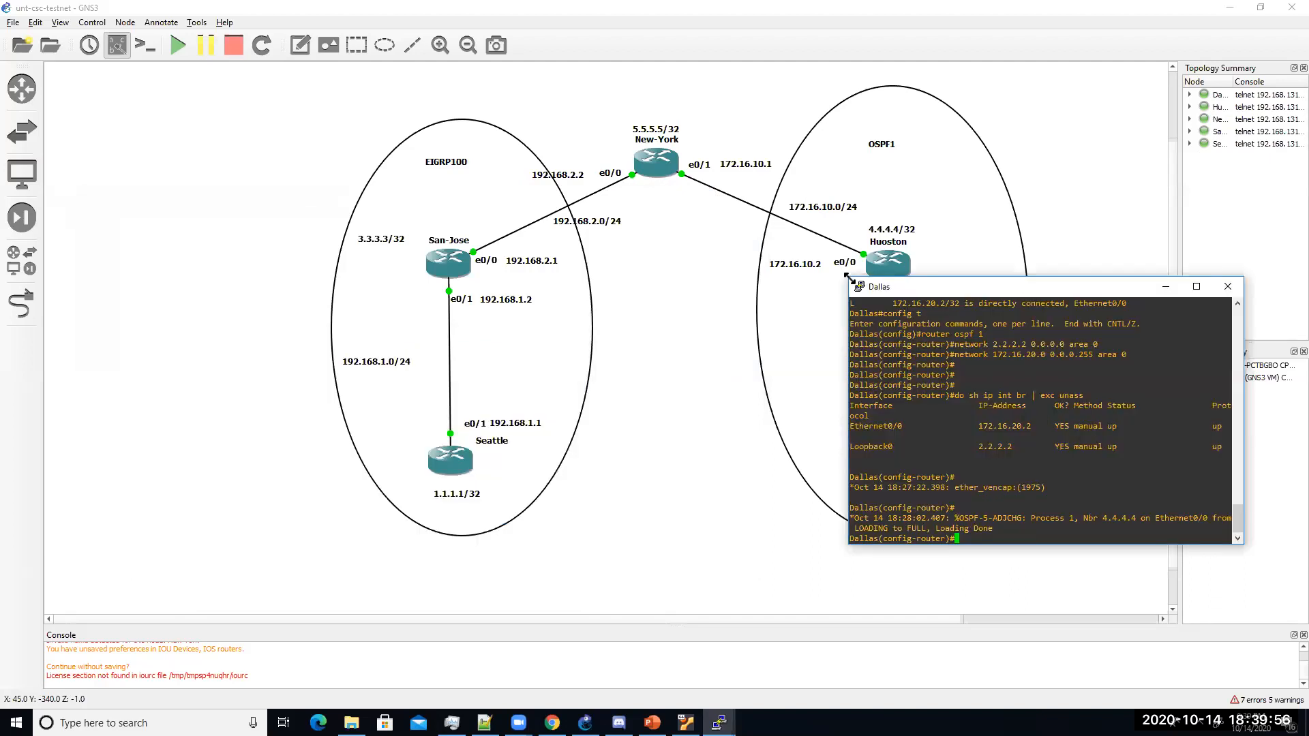
drag(842, 272, 591, 185)
text(end)
key(Return)
text(show)
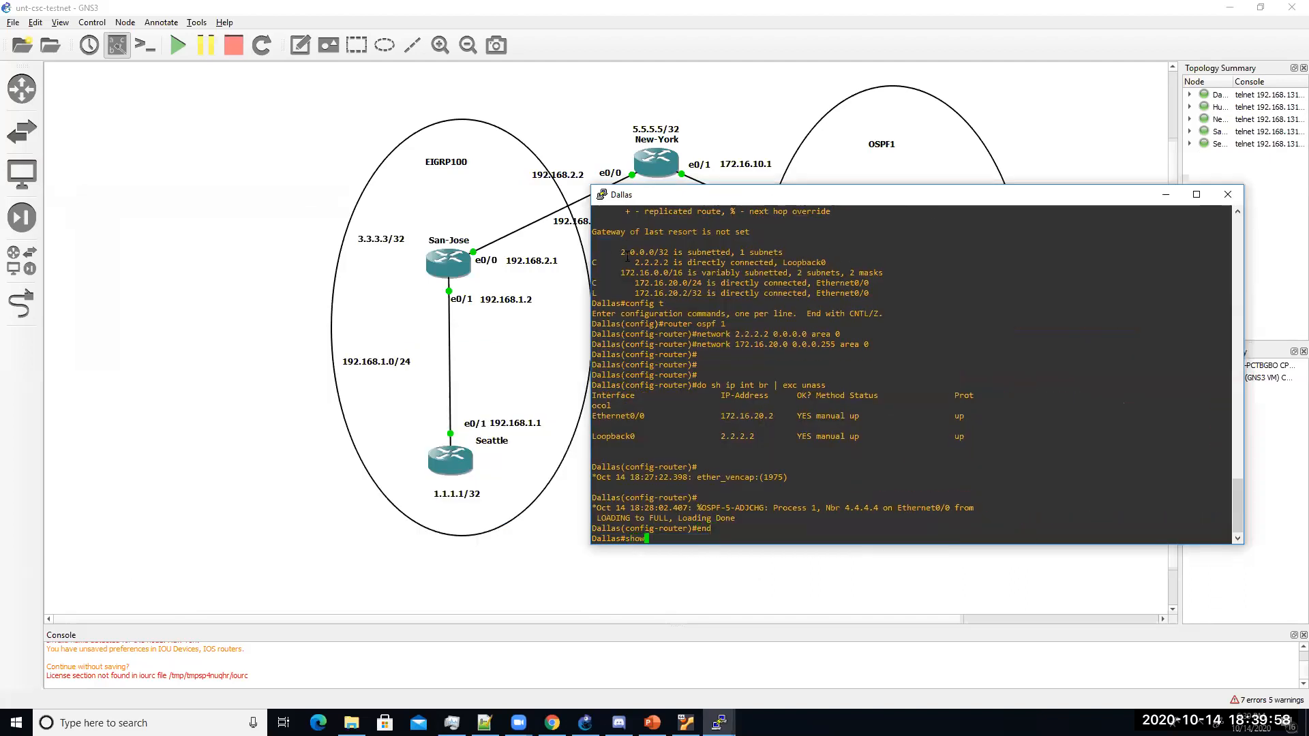
text( ip ro)
key(Tab)
key(Return)
key(Return)
key(Return)
key(Return)
key(Return)
key(Return)
key(Return)
key(Return)
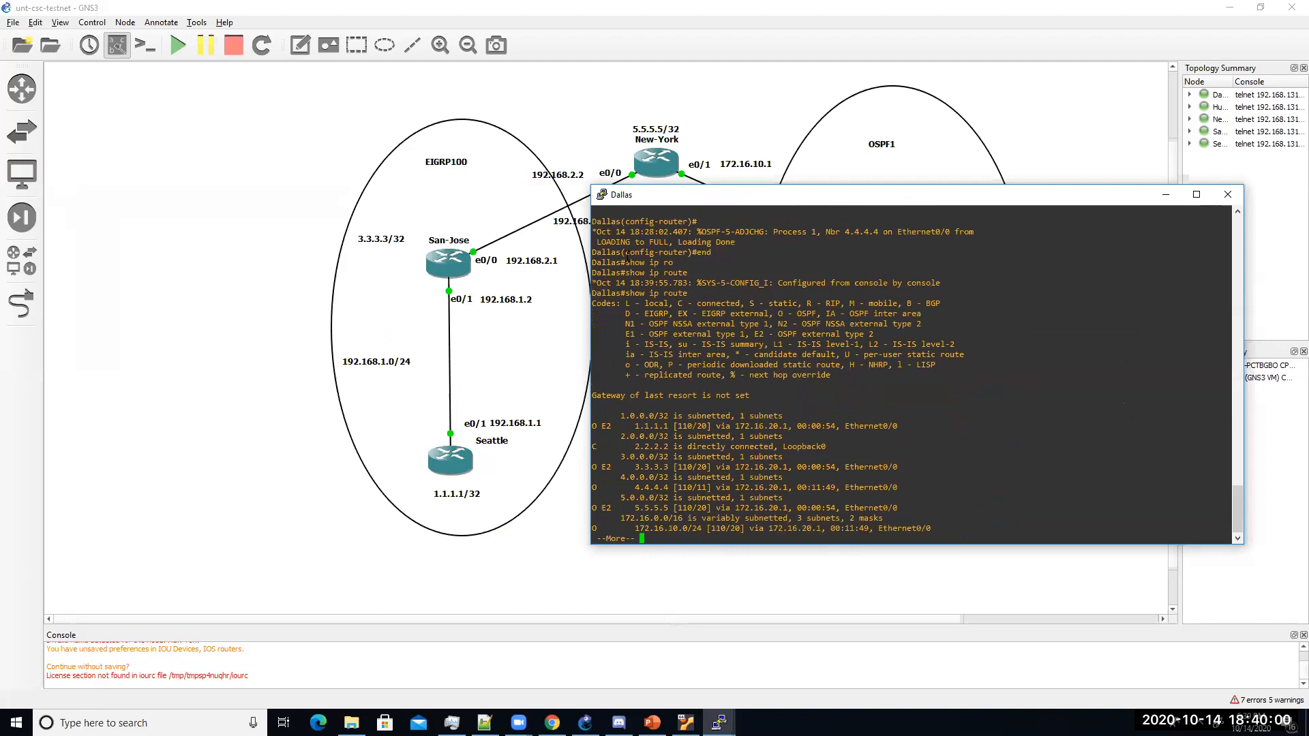
Step: Highlight the OSPF external legend codes and the O E2 routes to 1.1.1.1 and 3.3.3.3
drag(591, 365, 600, 366)
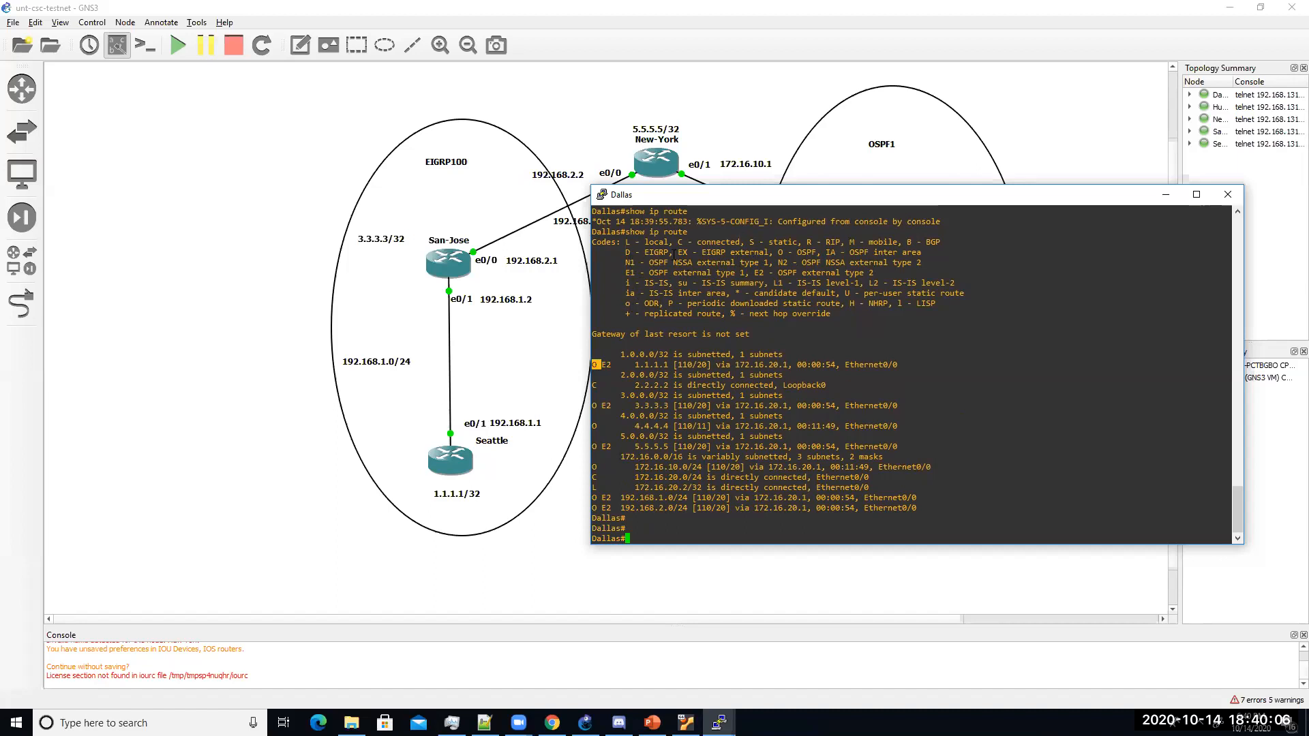
drag(768, 252, 826, 253)
drag(624, 253, 666, 252)
click(666, 252)
drag(793, 252, 811, 253)
click(757, 272)
drag(622, 273, 628, 272)
click(628, 273)
drag(590, 446, 756, 437)
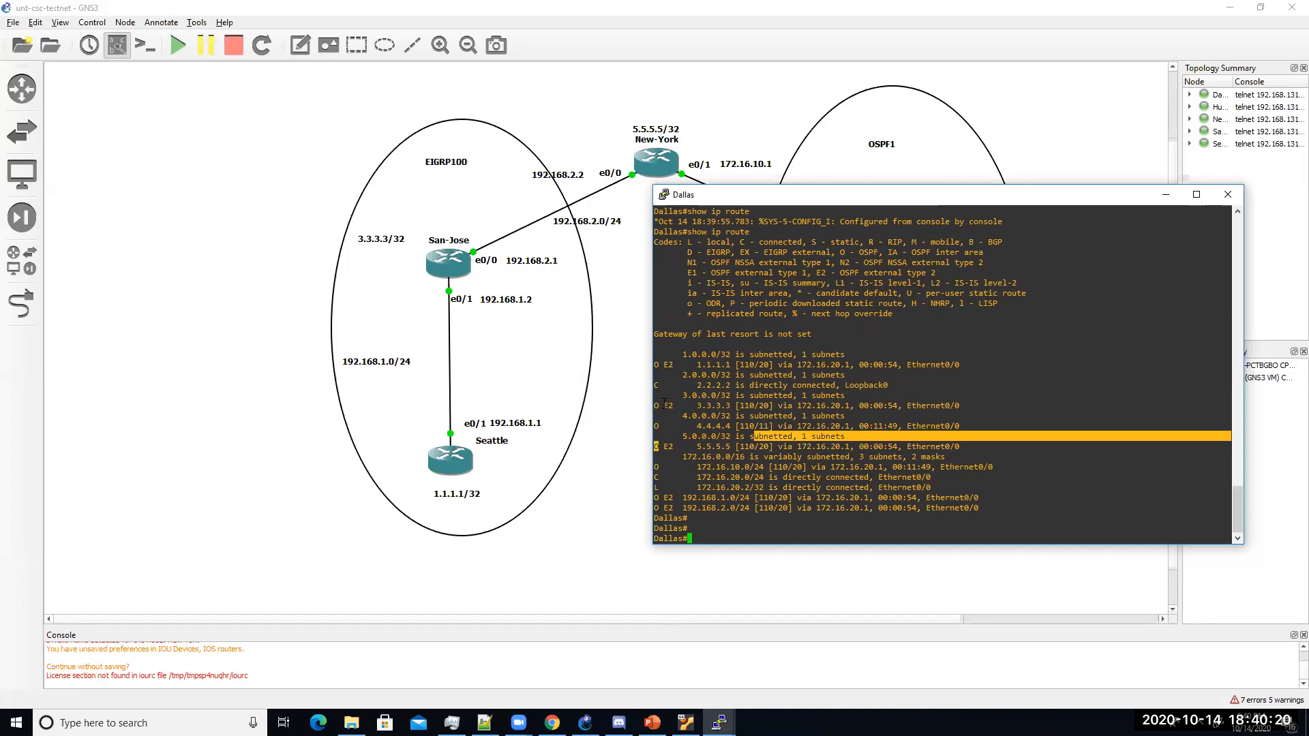
drag(658, 405, 729, 405)
drag(660, 365, 726, 365)
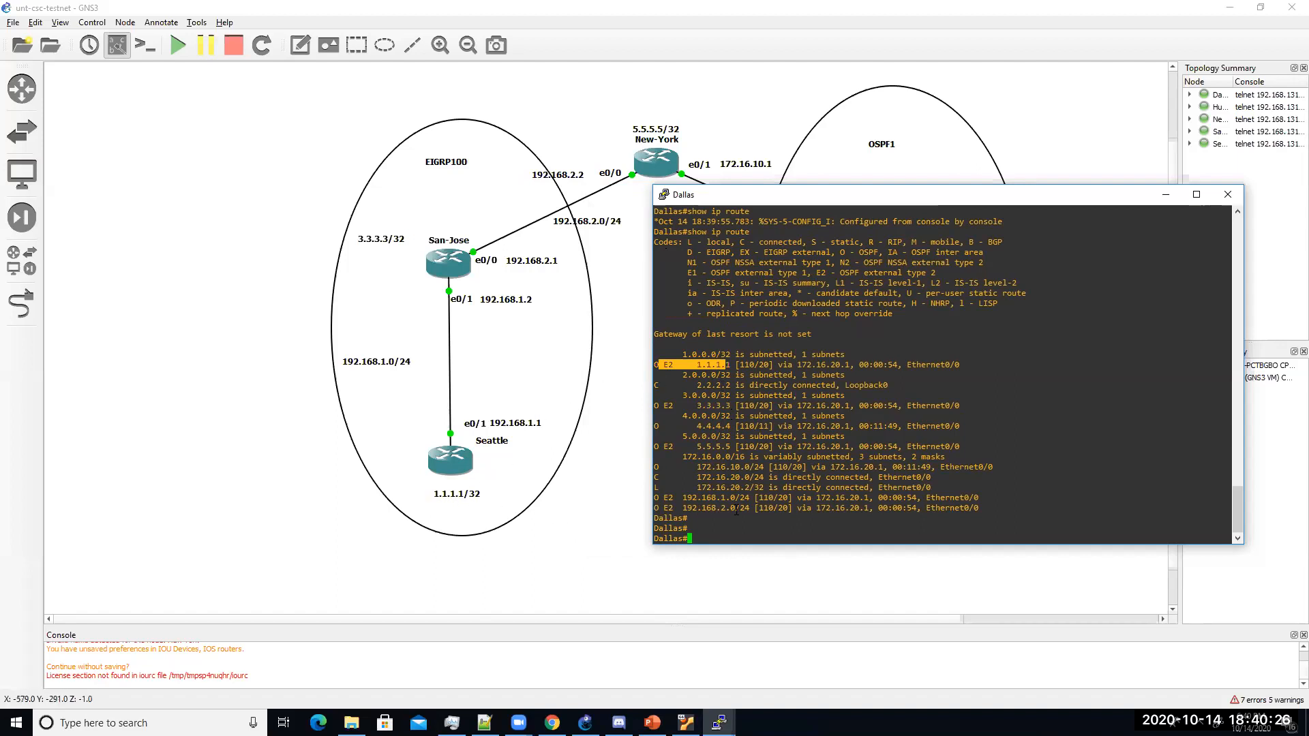
Step: Ping 1.1.1.1 from Dallas, repeat it 100 times, then show PowerPoint's Security slide
text(ping )
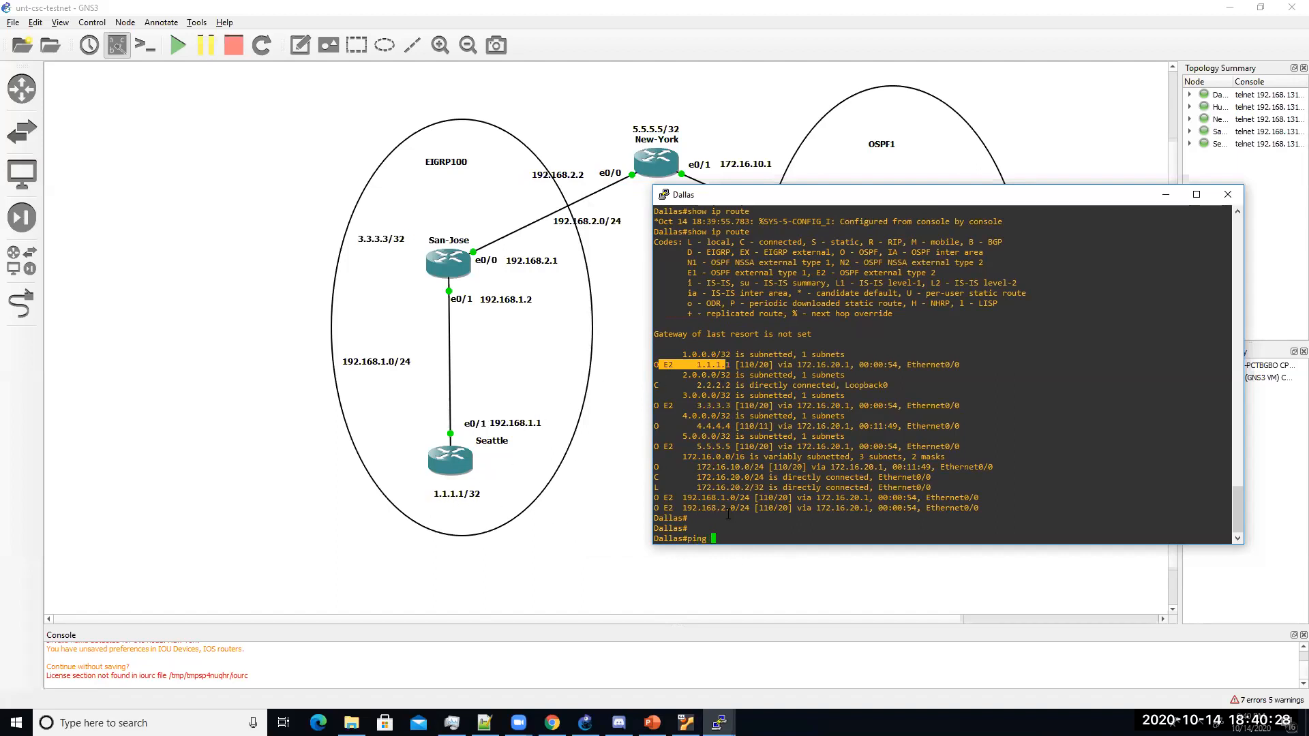
text(1.1.1.1)
key(Return)
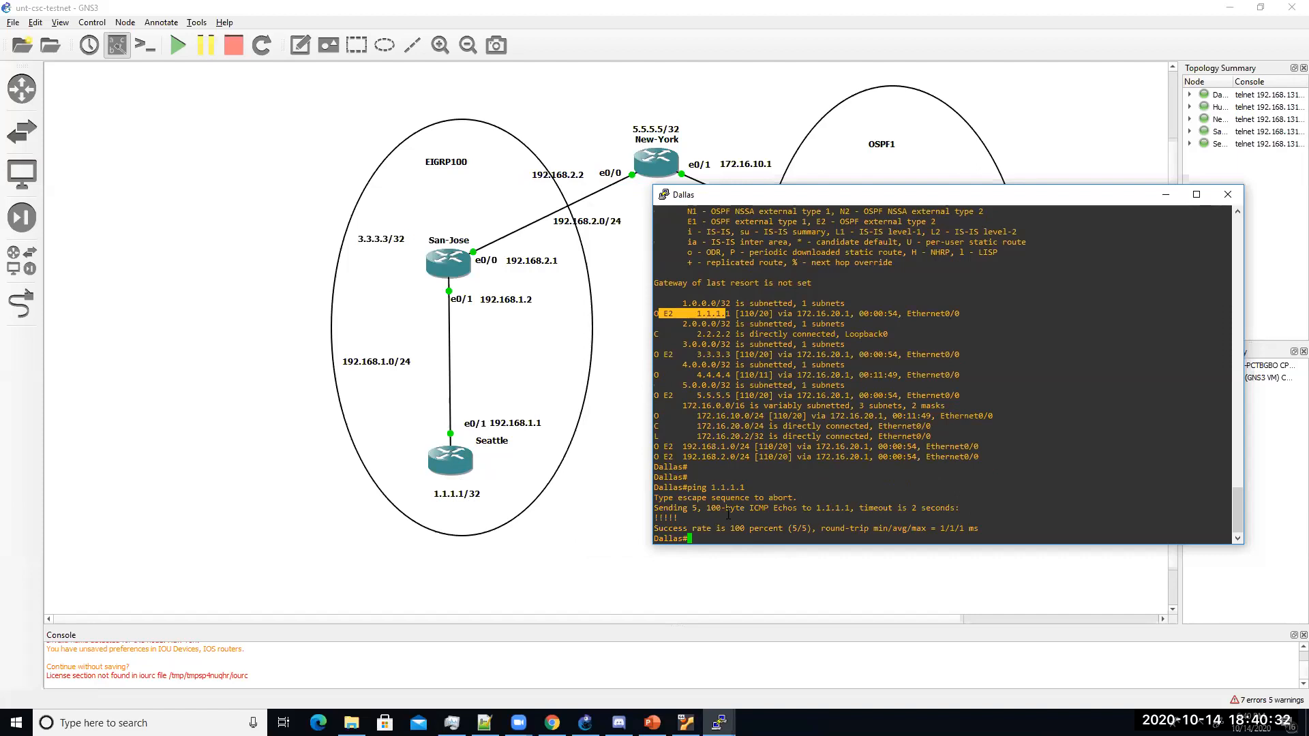
key(Up)
text(re)
key(Tab)
text(100)
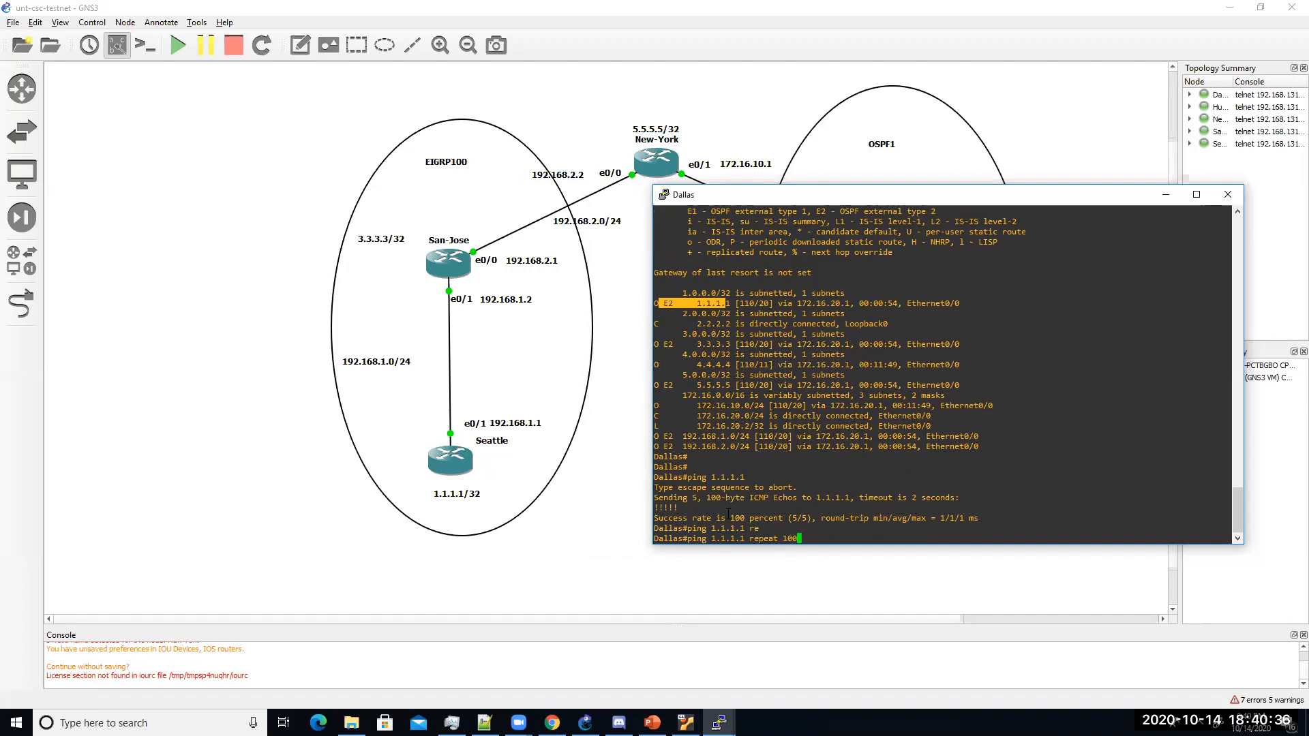
key(Return)
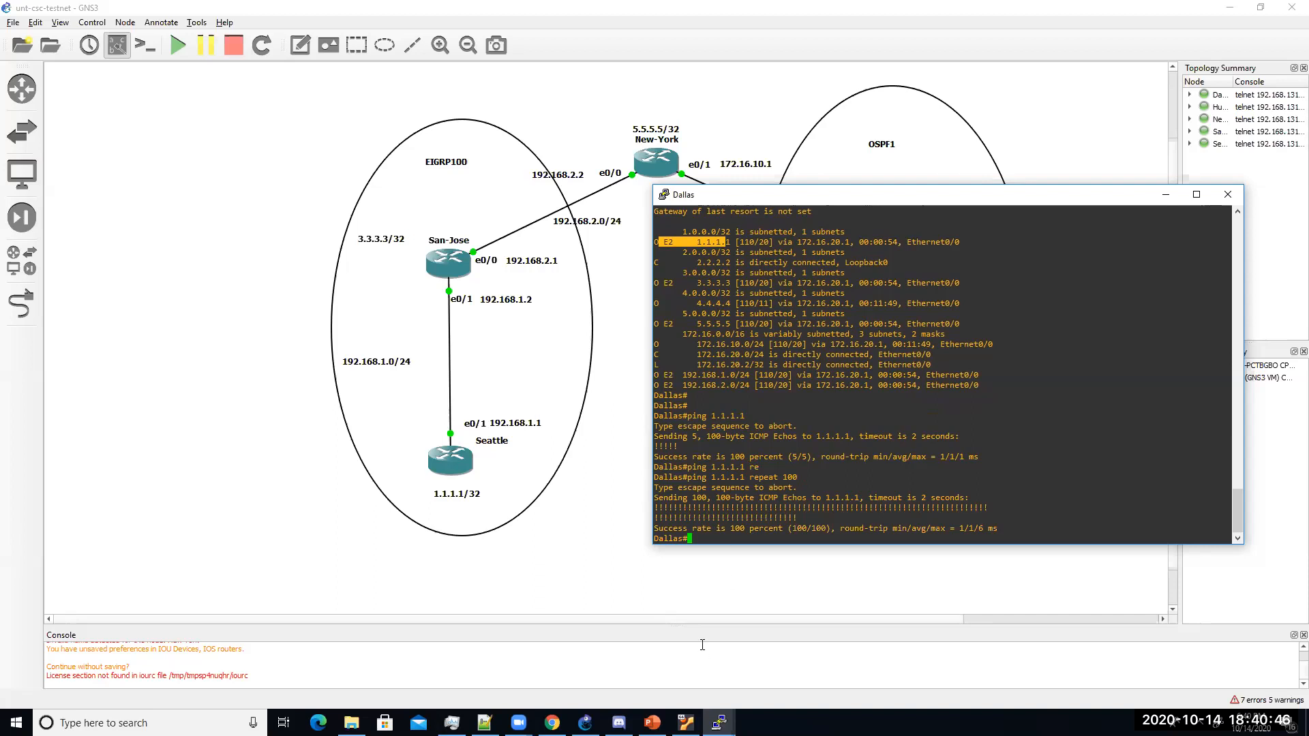
click(653, 723)
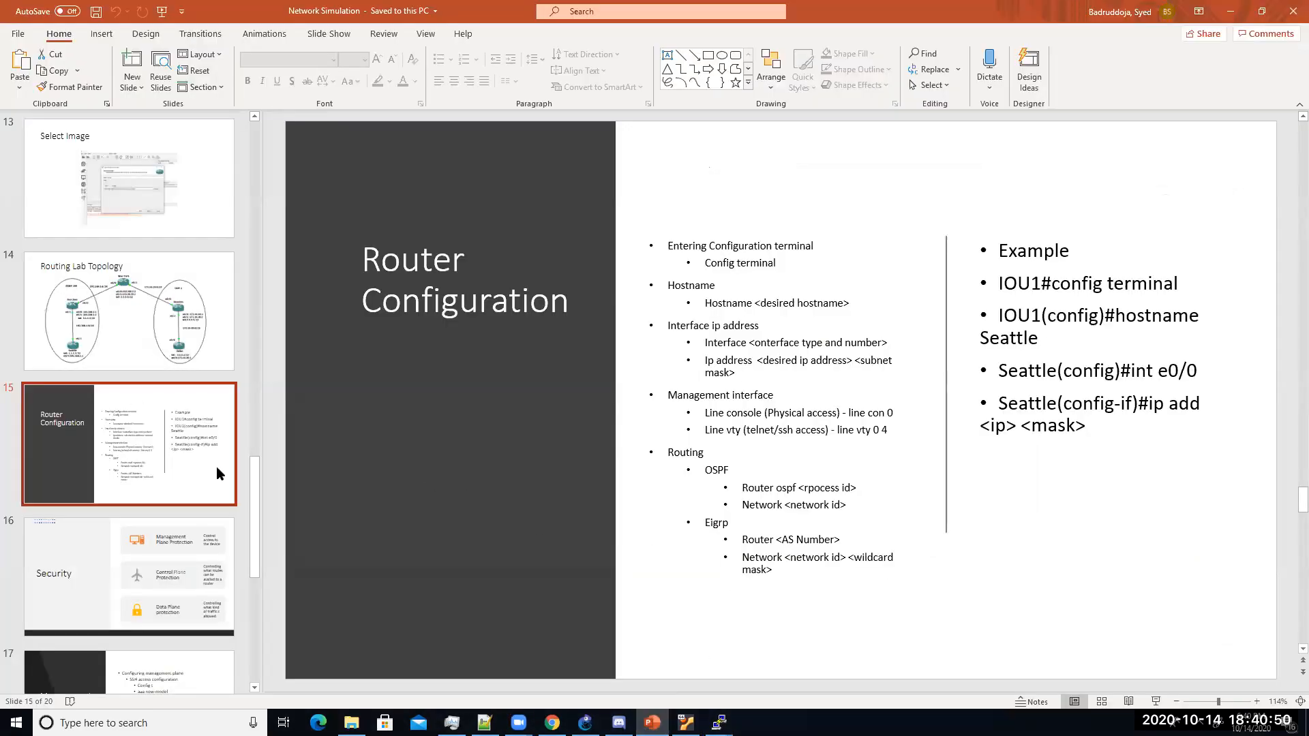
key(Down)
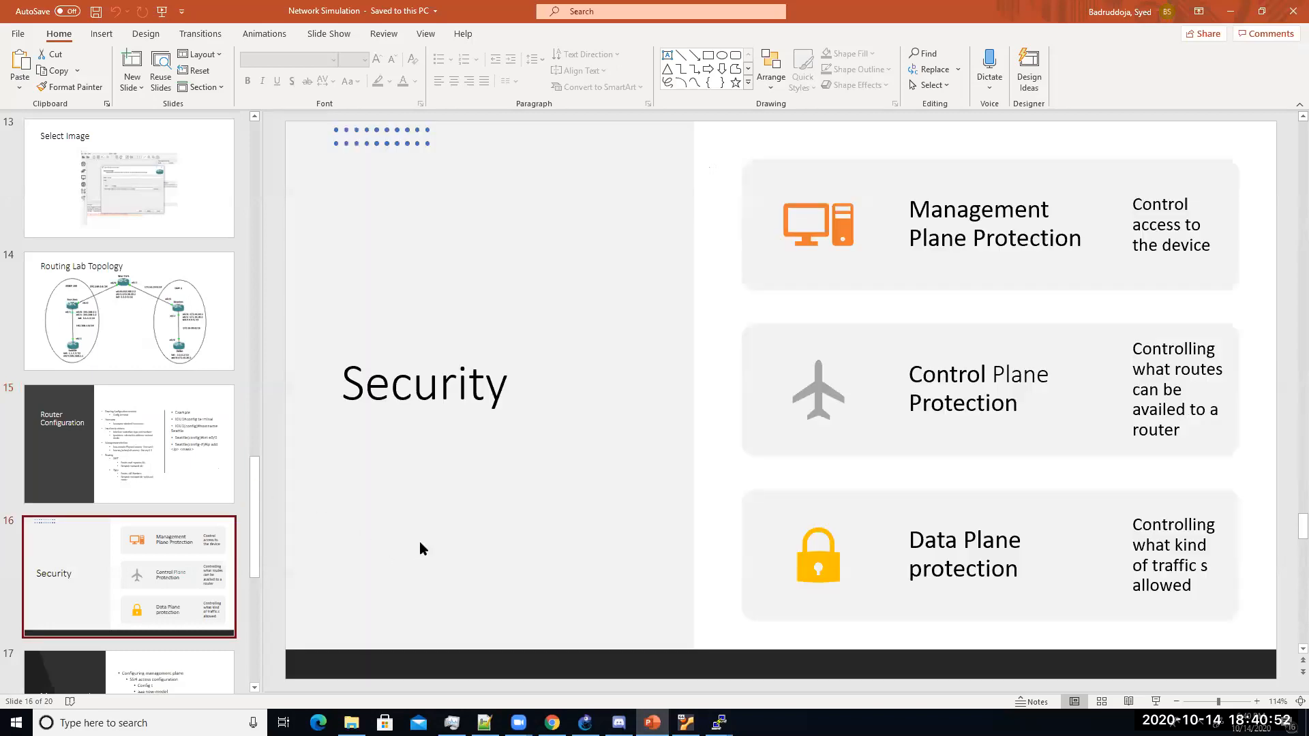
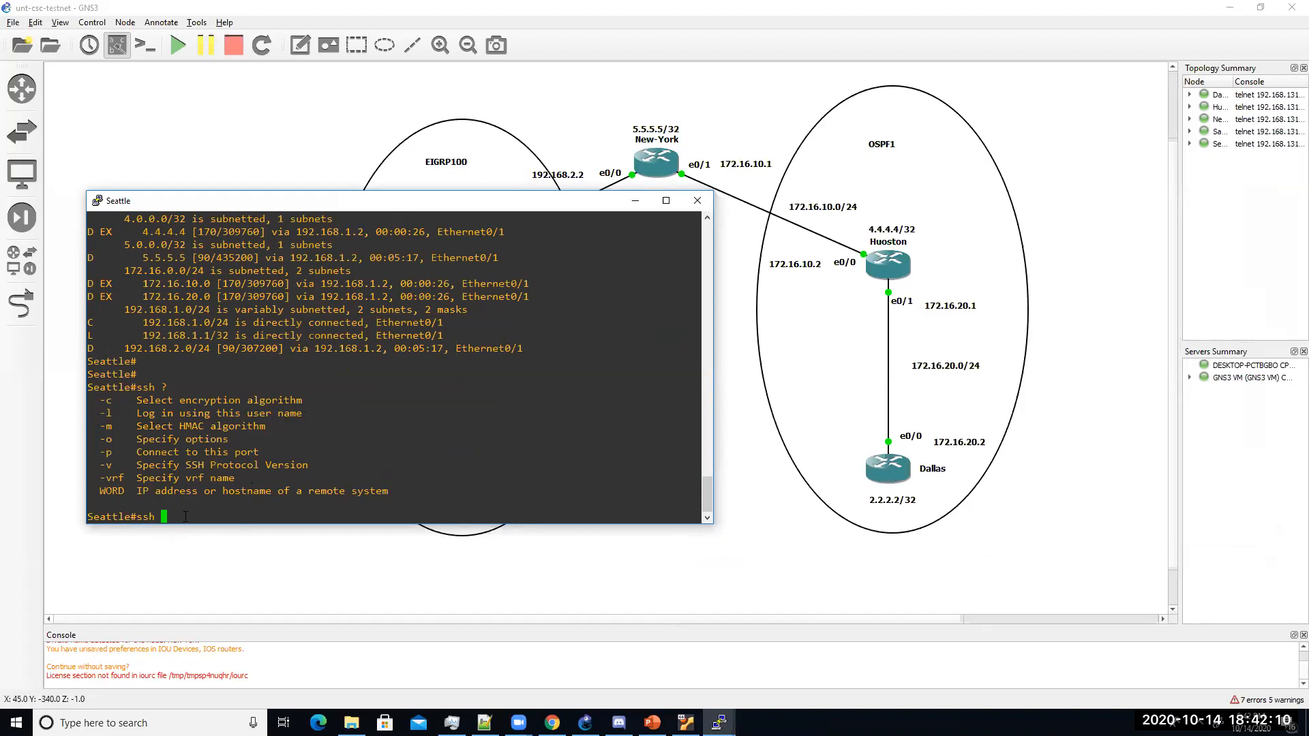
Step: Open the Dallas console and enter global configuration mode with config t
double_click(888, 470)
text(config t)
key(Return)
Step: Create a local user with privilege 15 and a secret password on Dallas
text(username cisco )
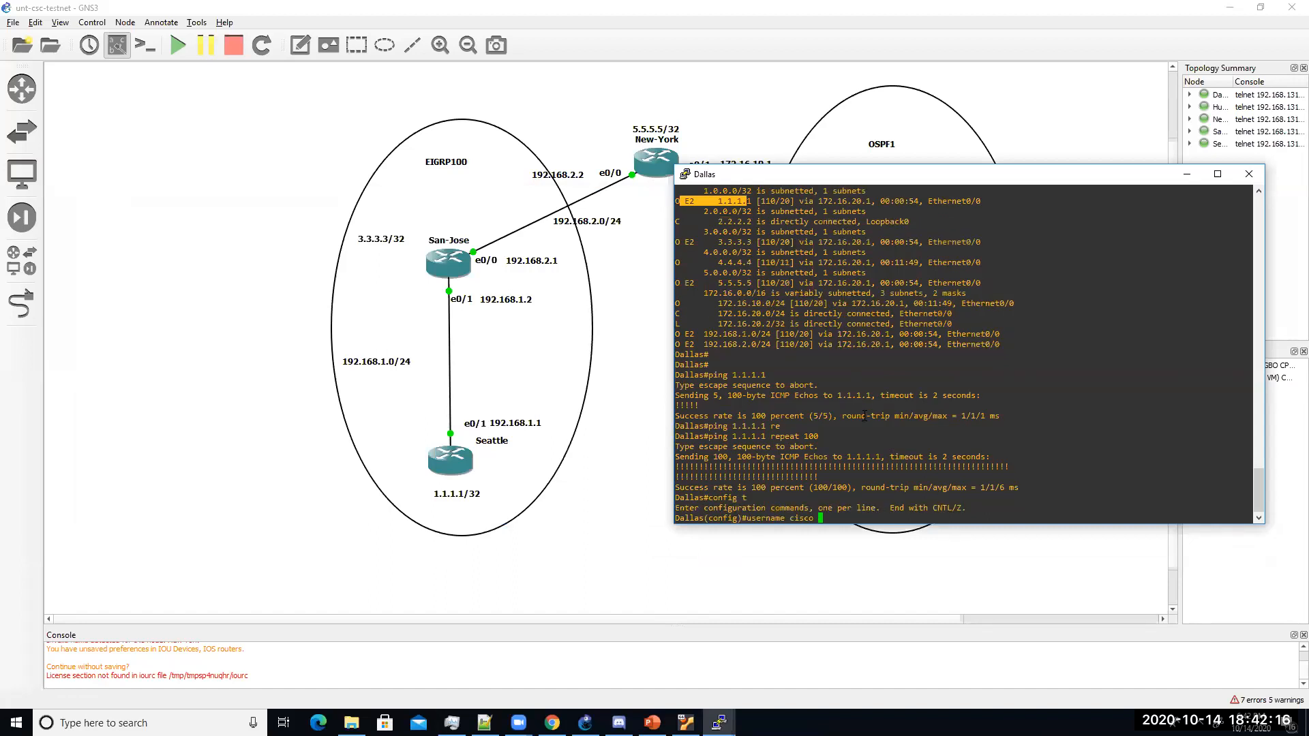
text(pri)
key(Tab)
text(15 s)
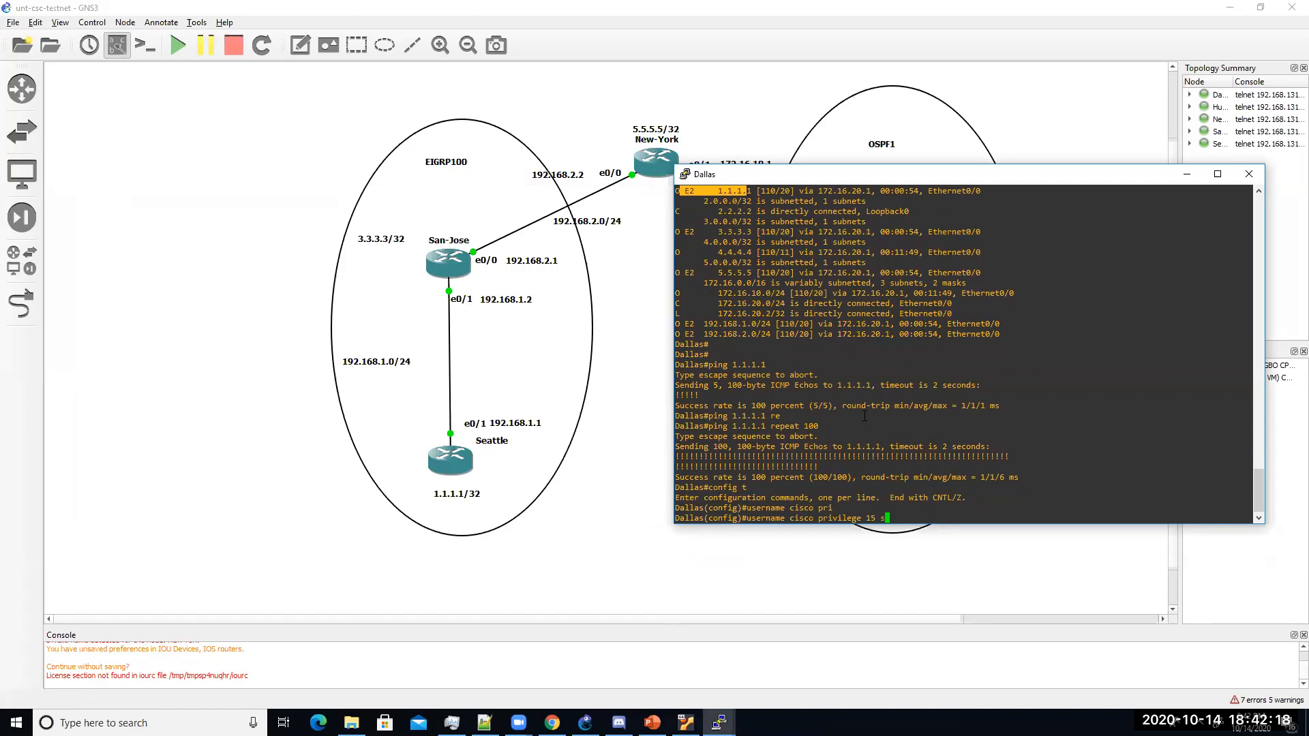
text(ec)
key(Tab)
text(cisco)
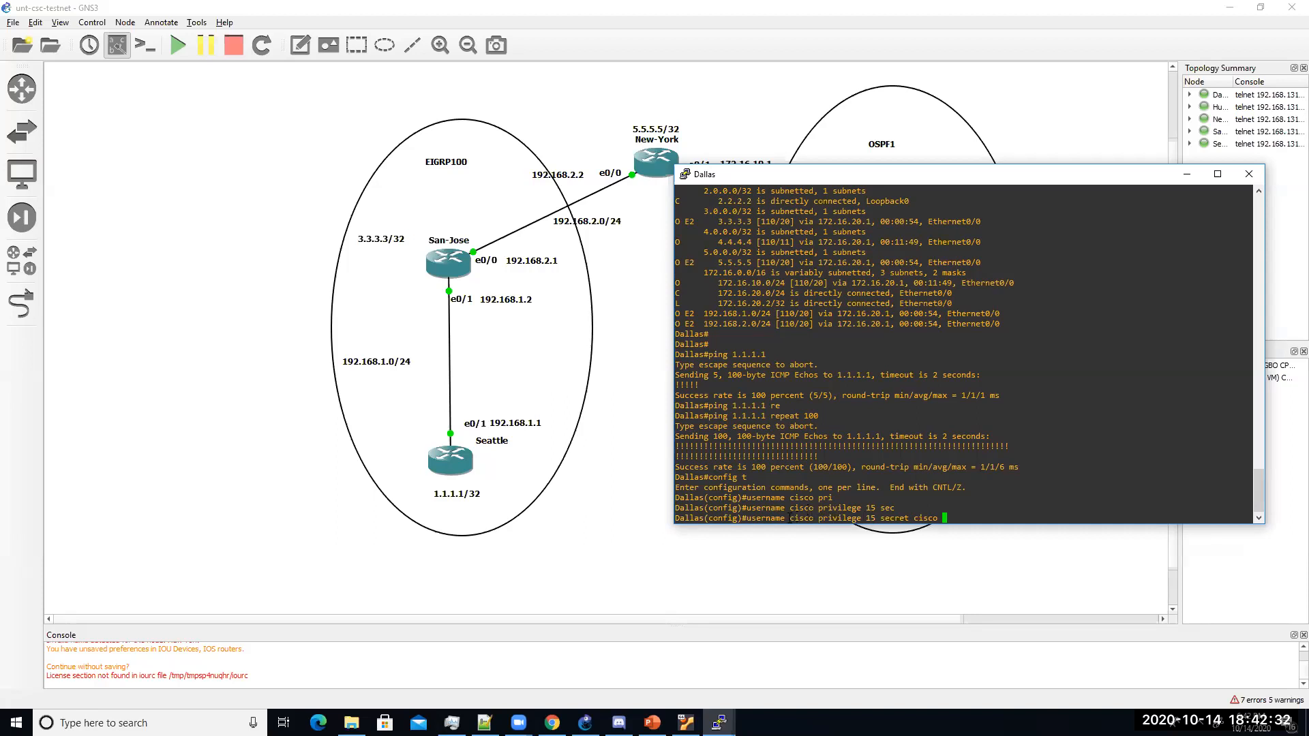
drag(947, 516, 779, 524)
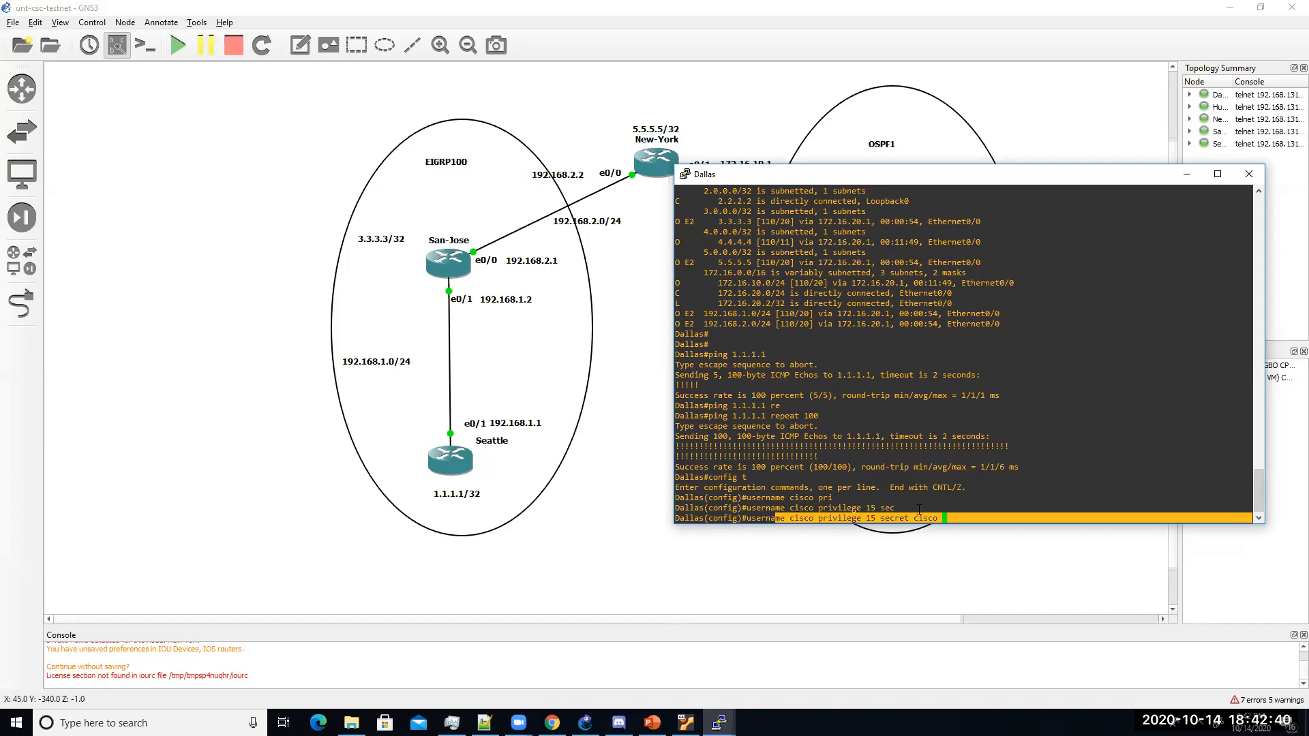
click(878, 519)
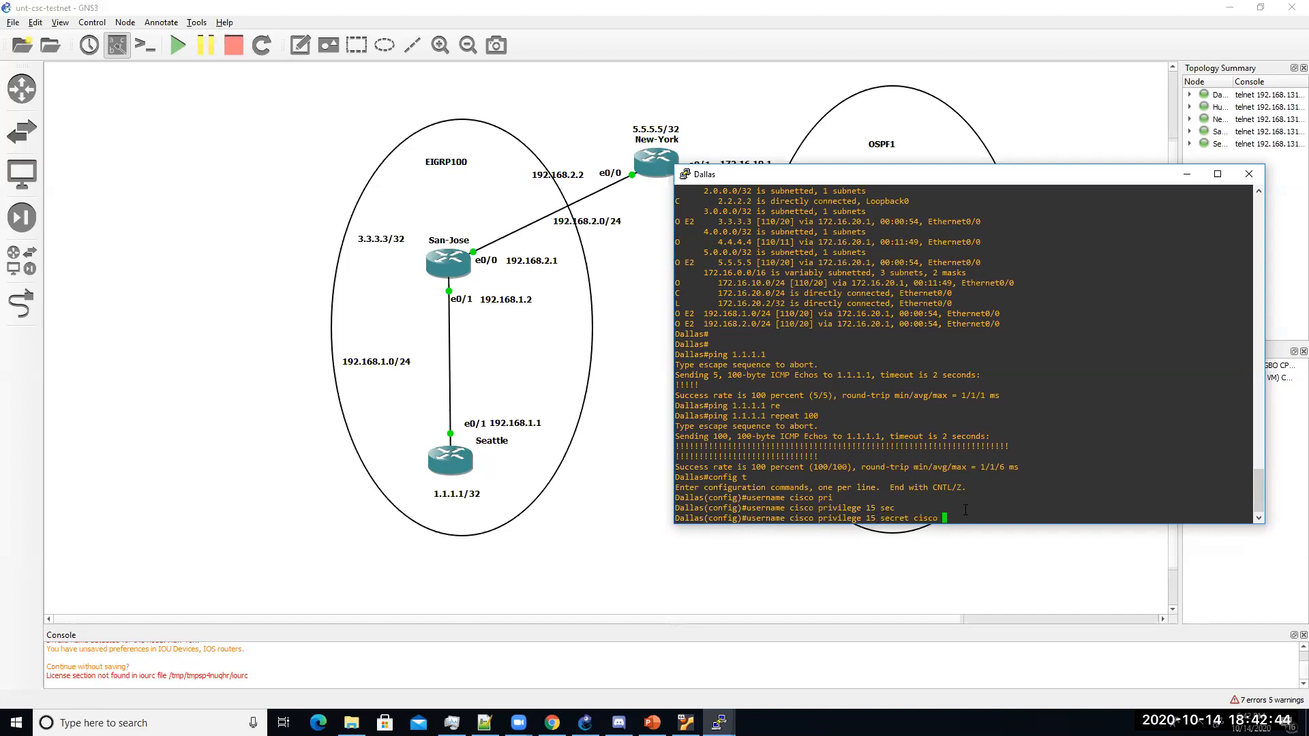
key(Return)
key(Return)
key(Return)
key(Return)
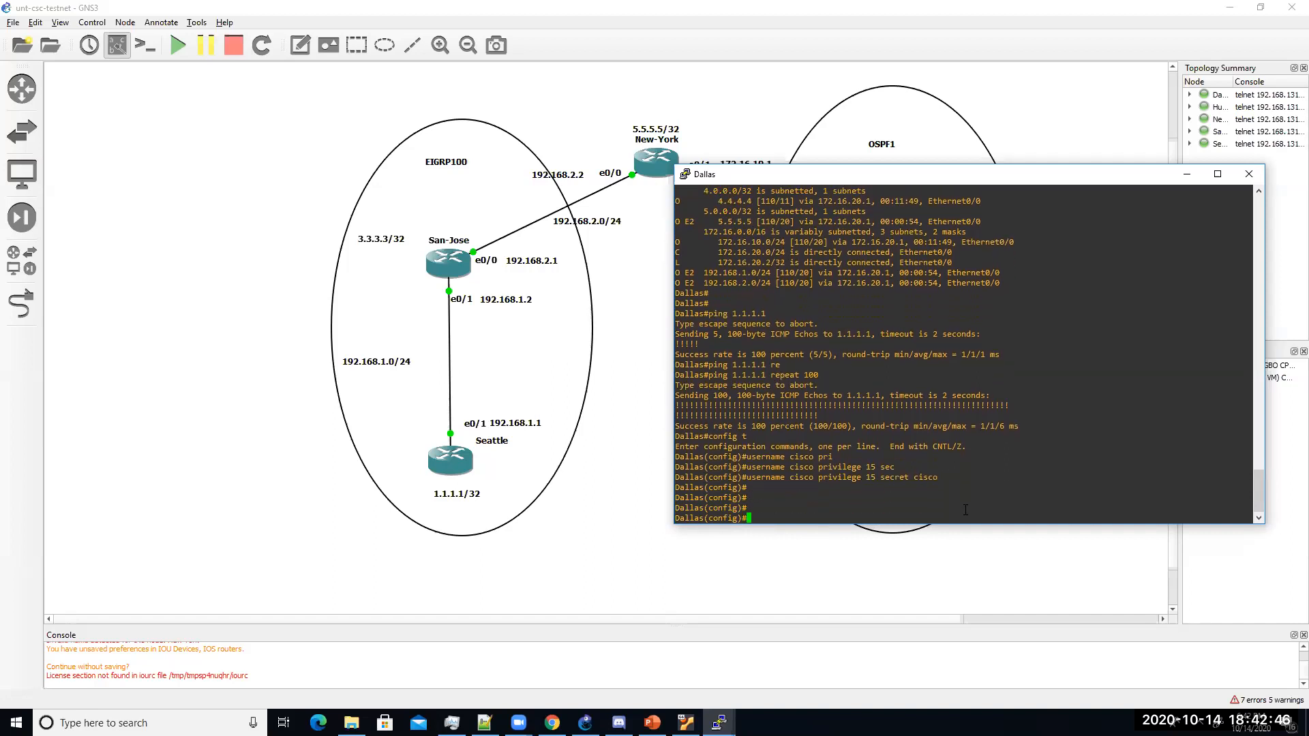
Step: Enable AAA on Dallas with aaa new-model
text(aaa new)
key(Tab)
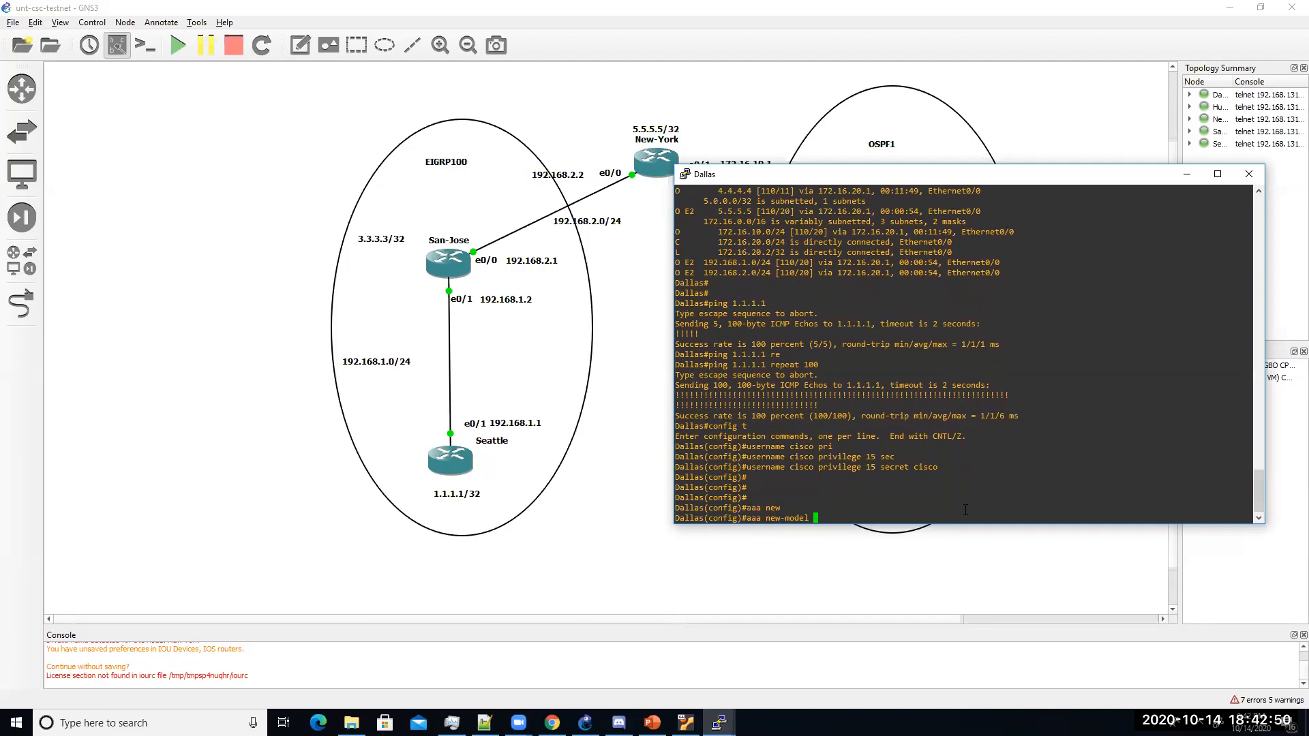
key(BackSpace)
key(BackSpace)
key(BackSpace)
text(el)
key(Return)
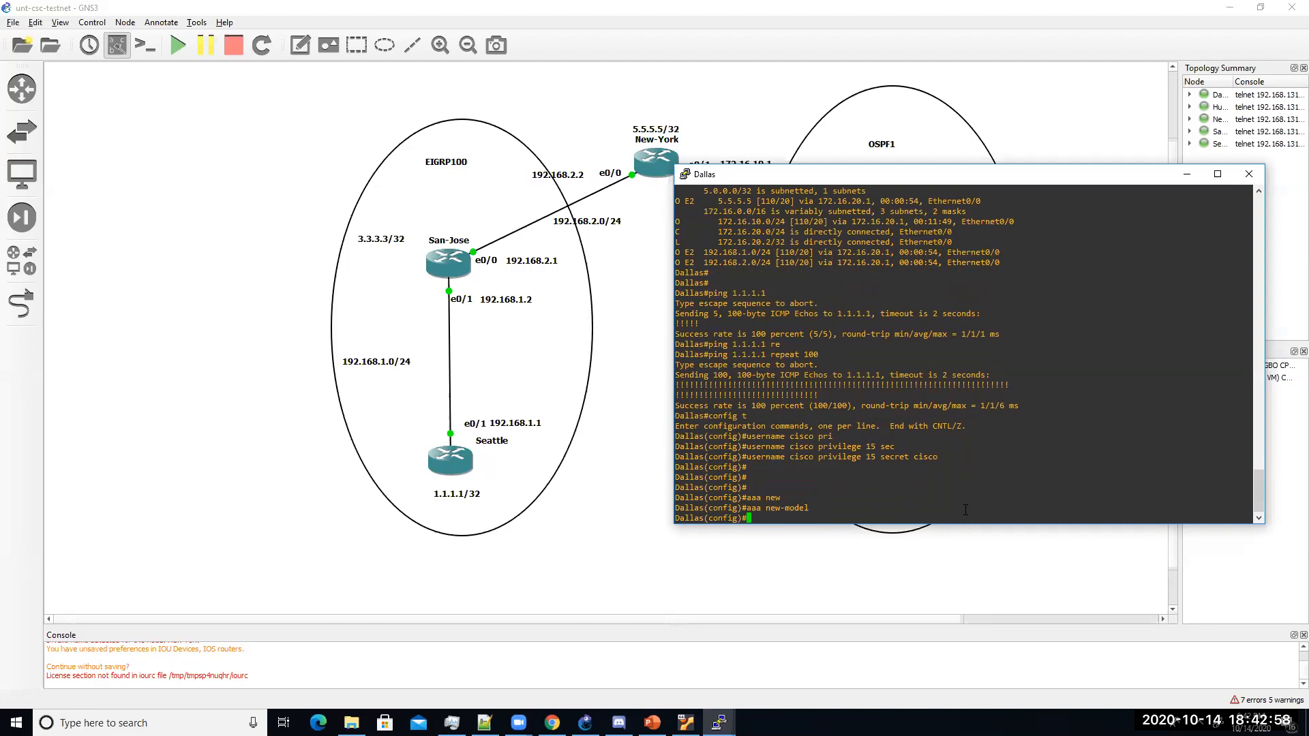
Step: Set aaa authentication login default local
text(aaa authen)
key(Tab)
text(log)
key(Tab)
text(de)
key(Tab)
text(loc)
key(Tab)
key(Return)
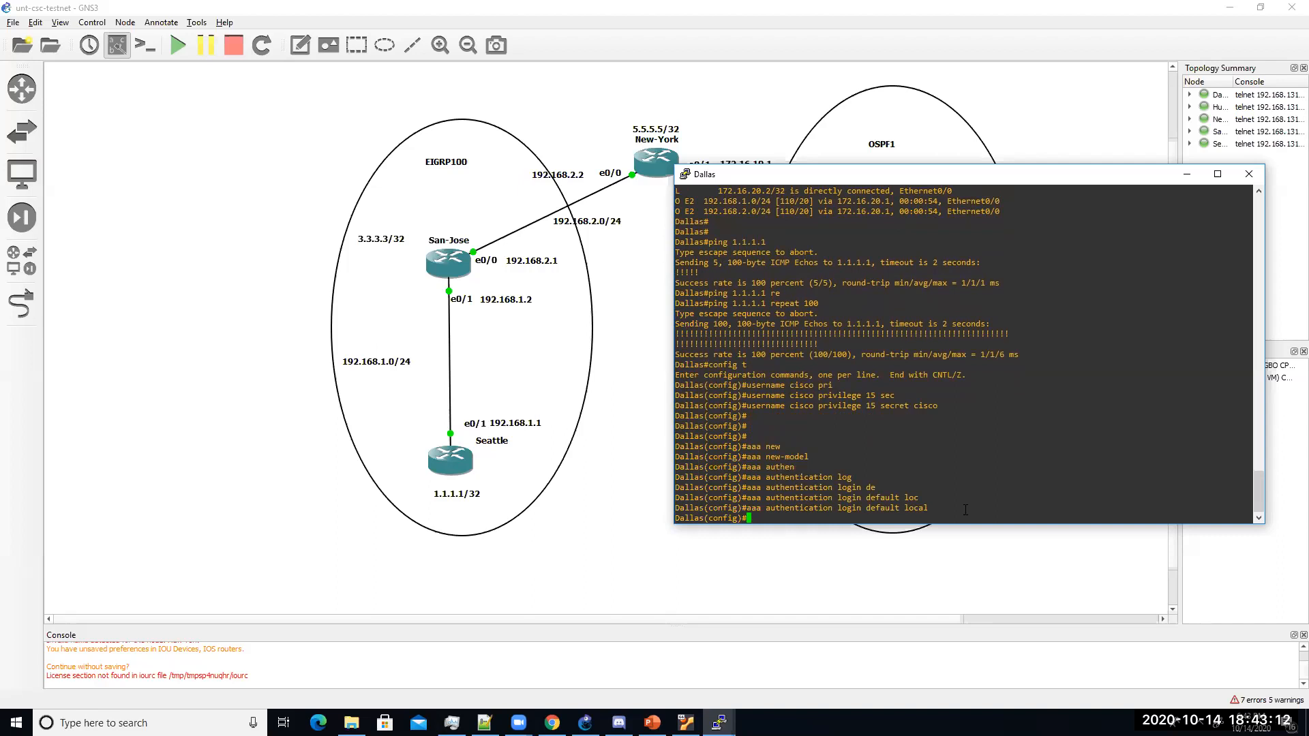
Step: Enter vty lines 0 4 configuration and apply login local
text(line vty 0 4)
key(Return)
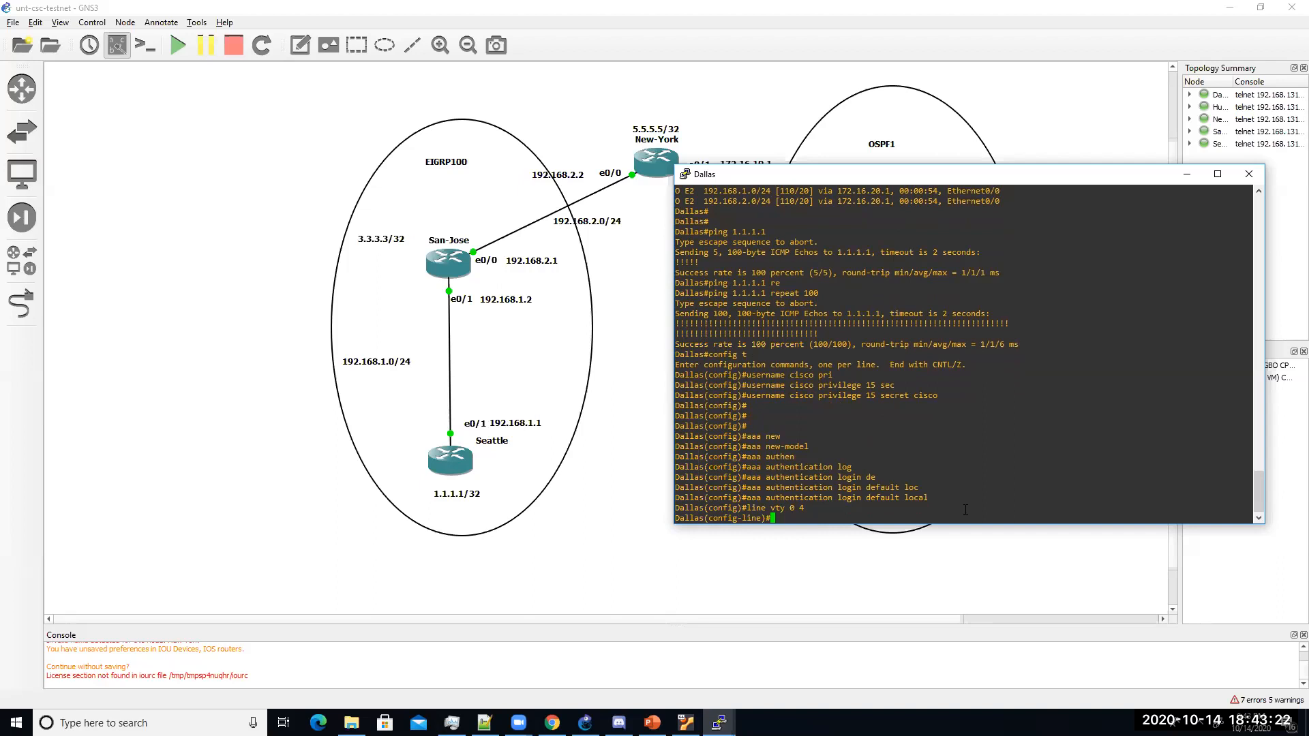
text(login local)
key(Return)
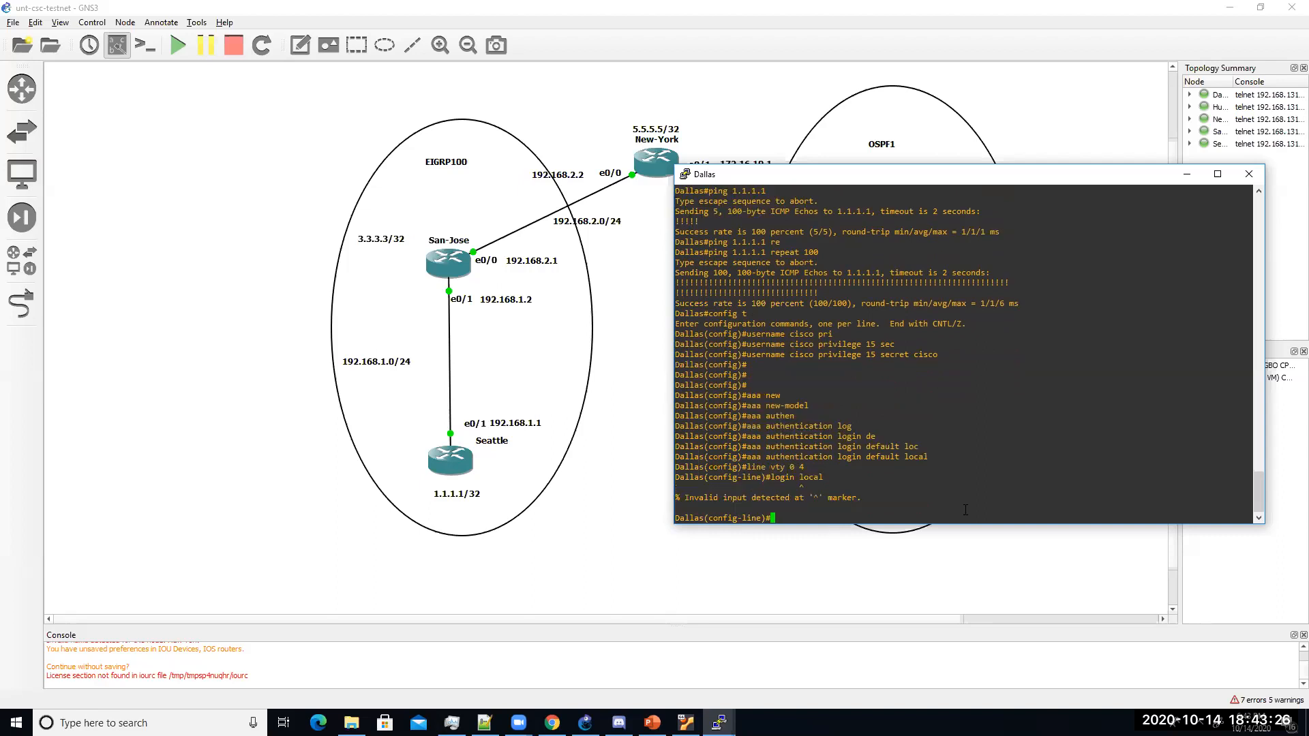
Step: Apply login authentication default to the vty lines
key(Up)
key(BackSpace)
key(BackSpace)
key(BackSpace)
key(BackSpace)
key(BackSpace)
key(BackSpace)
key(BackSpace)
key(BackSpace)
key(BackSpace)
key(BackSpace)
key(BackSpace)
text(log)
key(Tab)
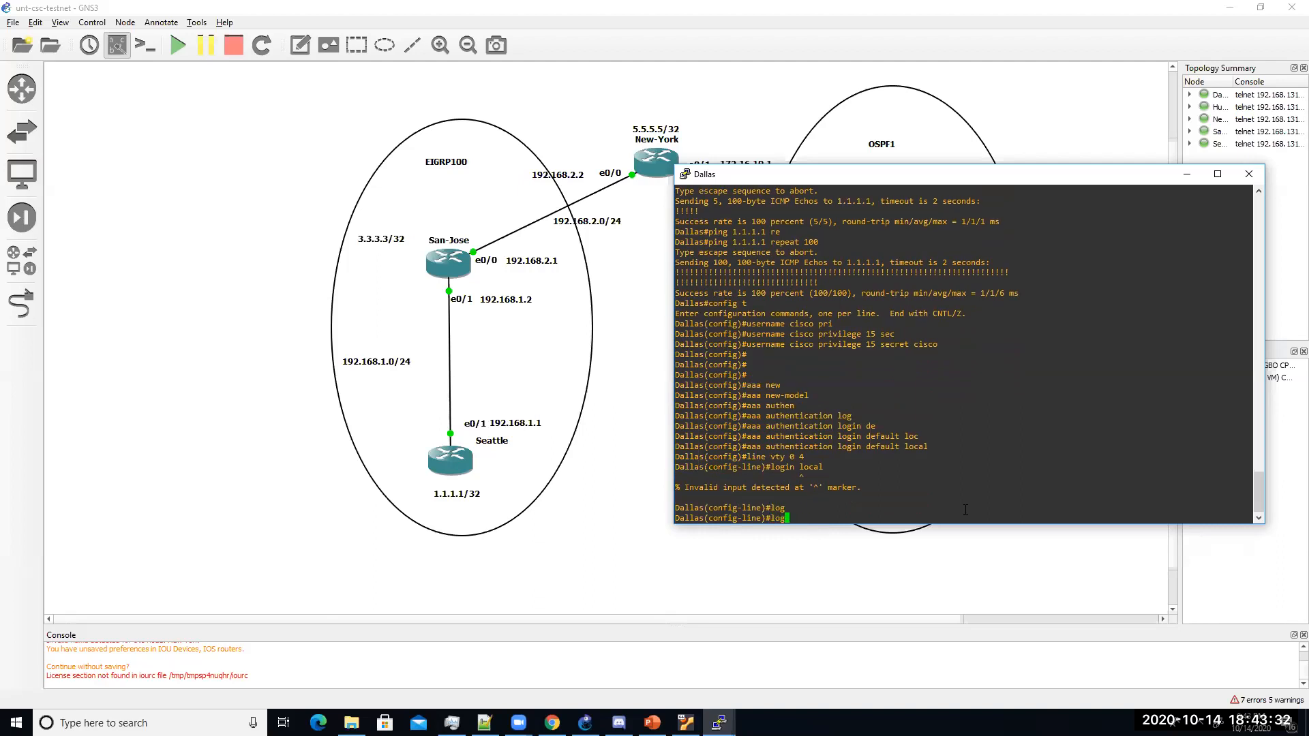
key(Tab)
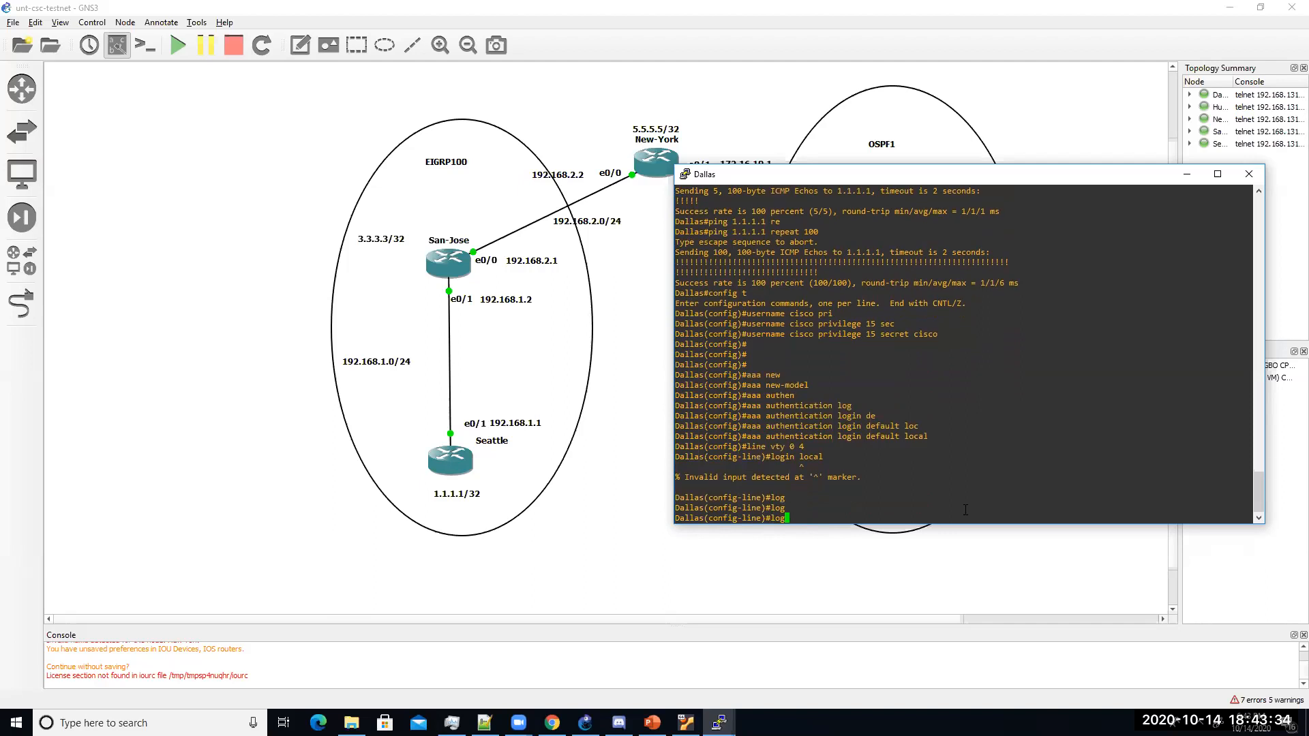
text(i)
key(Tab)
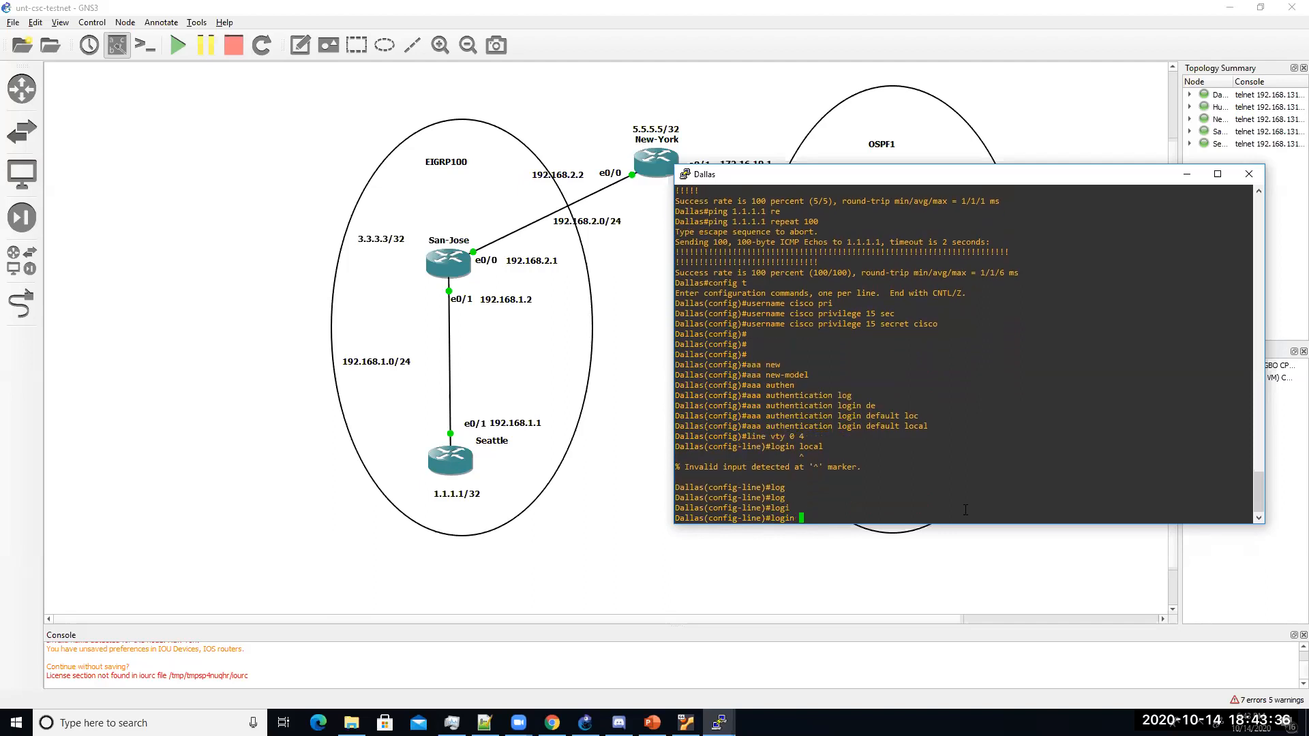
text(?)
text(au)
key(Tab)
text(?)
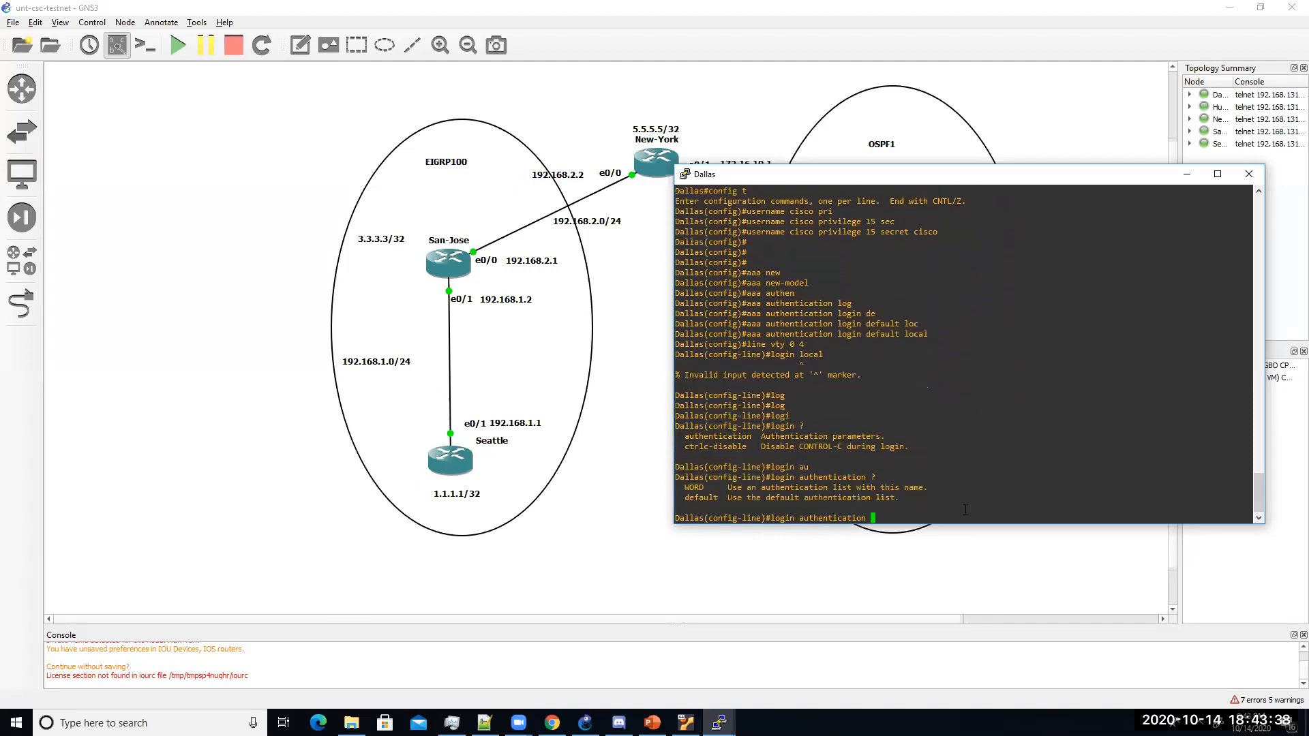
key(BackSpace)
key(BackSpace)
key(BackSpace)
key(BackSpace)
key(BackSpace)
key(BackSpace)
key(BackSpace)
key(BackSpace)
key(BackSpace)
key(BackSpace)
key(BackSpace)
key(BackSpace)
key(BackSpace)
key(BackSpace)
key(BackSpace)
key(BackSpace)
key(BackSpace)
key(BackSpace)
key(BackSpace)
key(BackSpace)
text(login)
key(Tab)
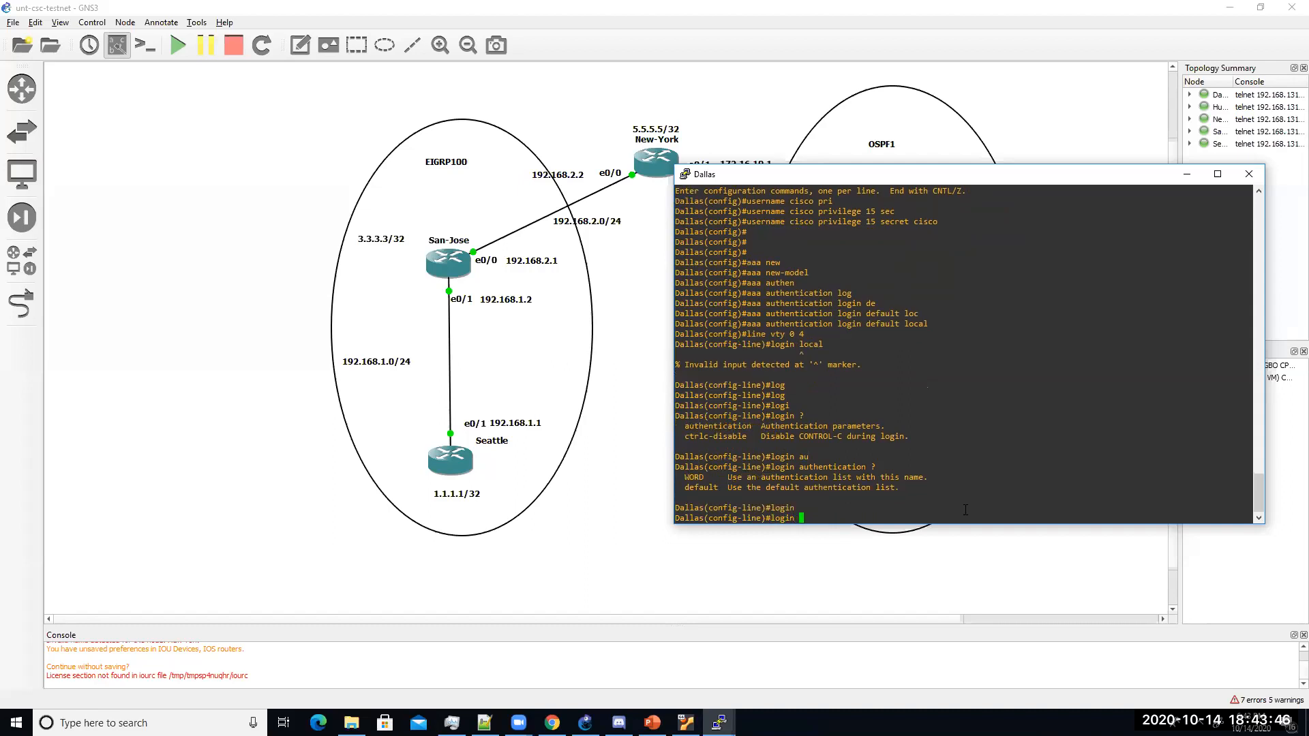
text(de)
key(Tab)
key(BackSpace)
key(BackSpace)
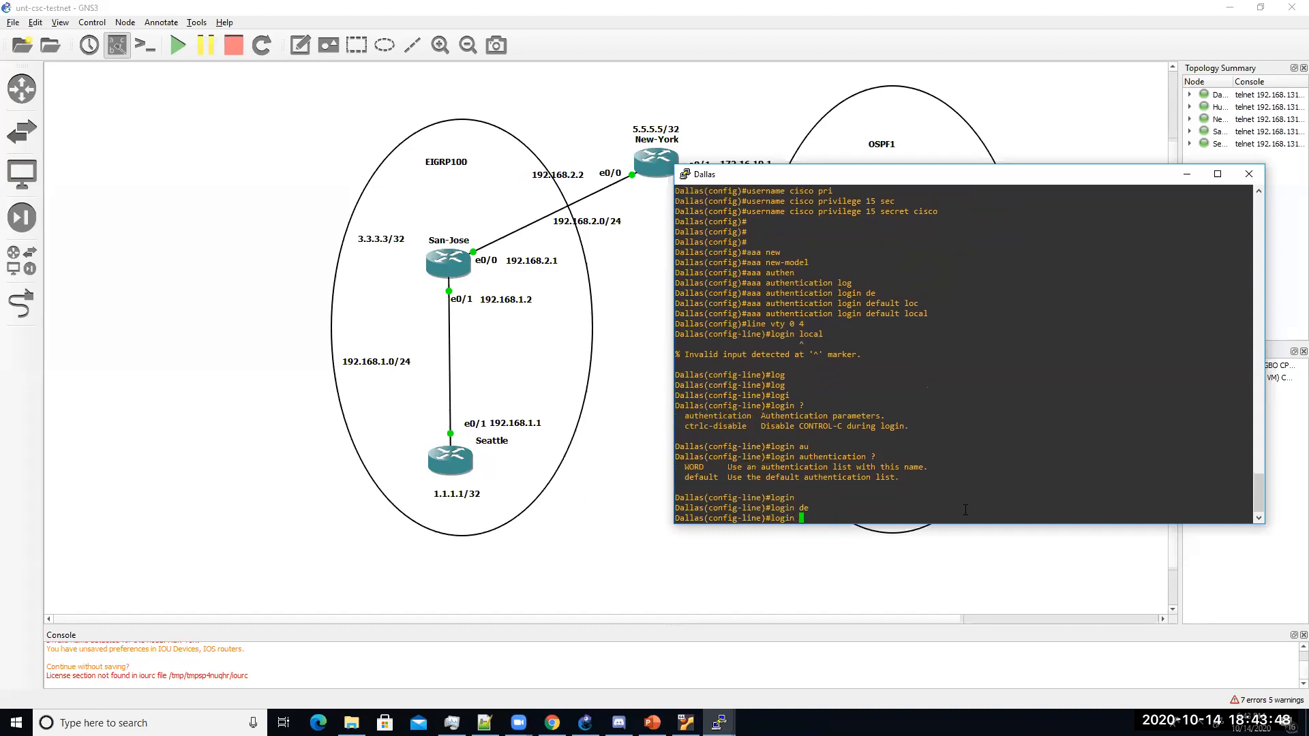
text(?au)
key(Tab)
text(?de)
key(Tab)
text(?)
key(Return)
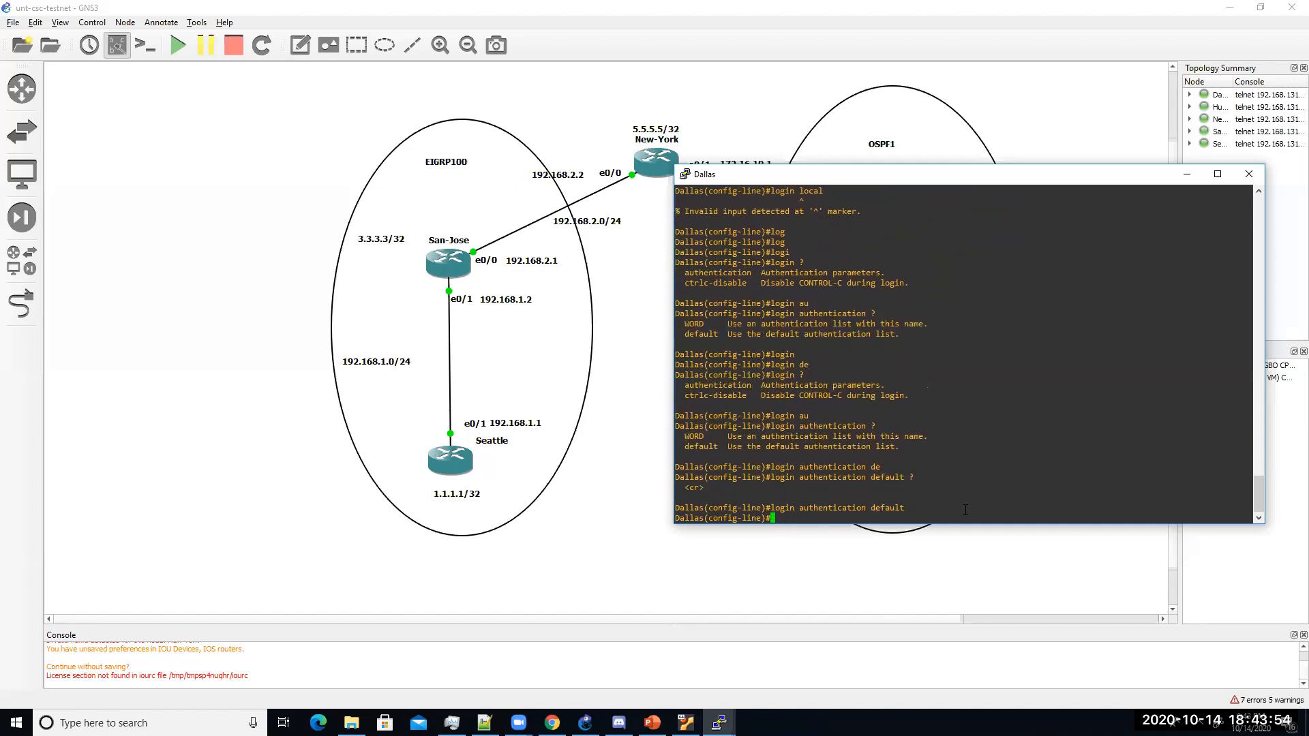
Step: Restrict the vty lines to transport input ssh
text(tra)
key(Tab)
text(in)
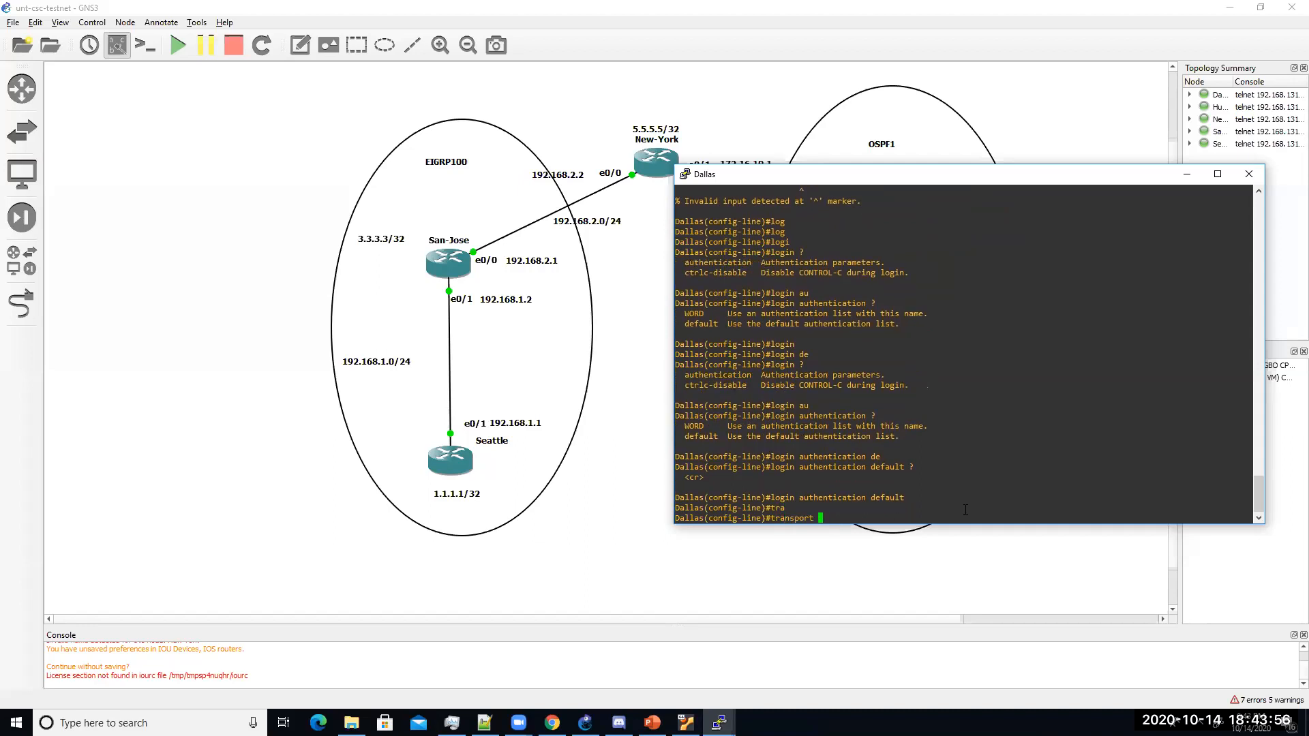
key(Tab)
text(ss)
key(Tab)
key(Return)
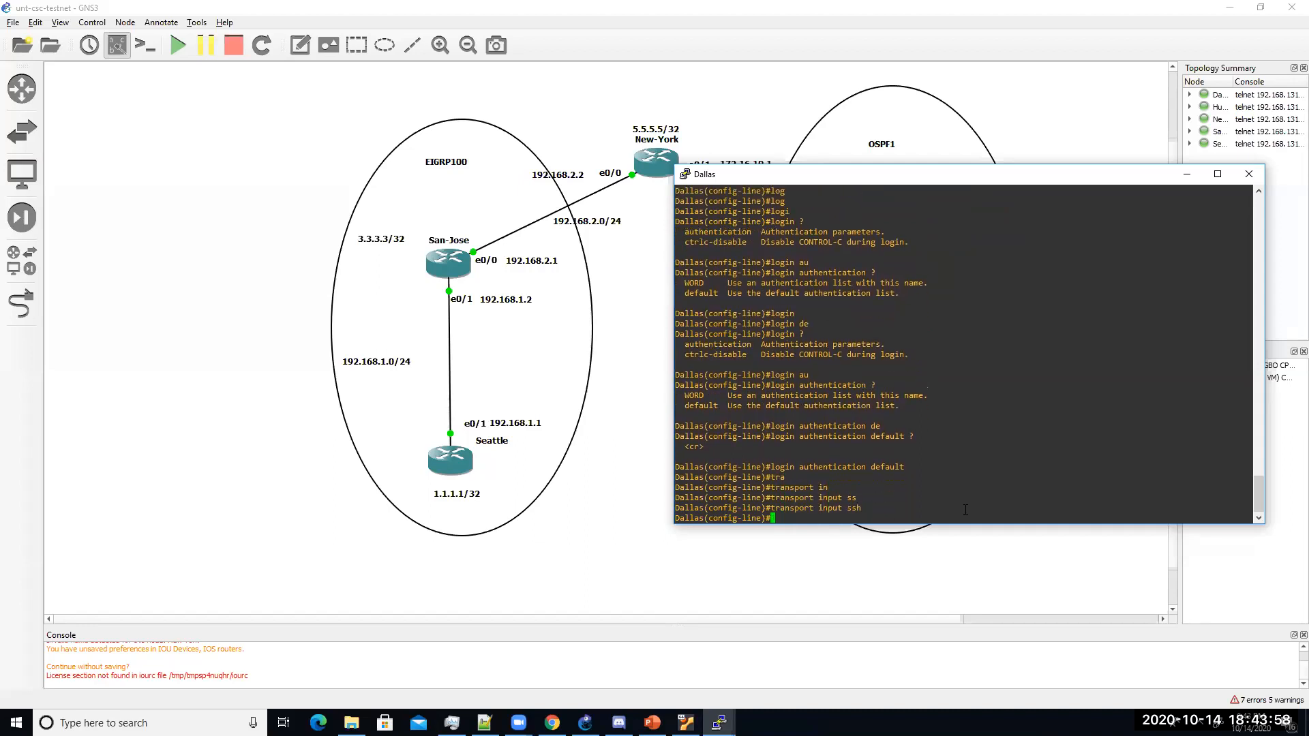
Step: On the SSH steps slide, correct 'unable secret' to 'enable secret'
click(652, 722)
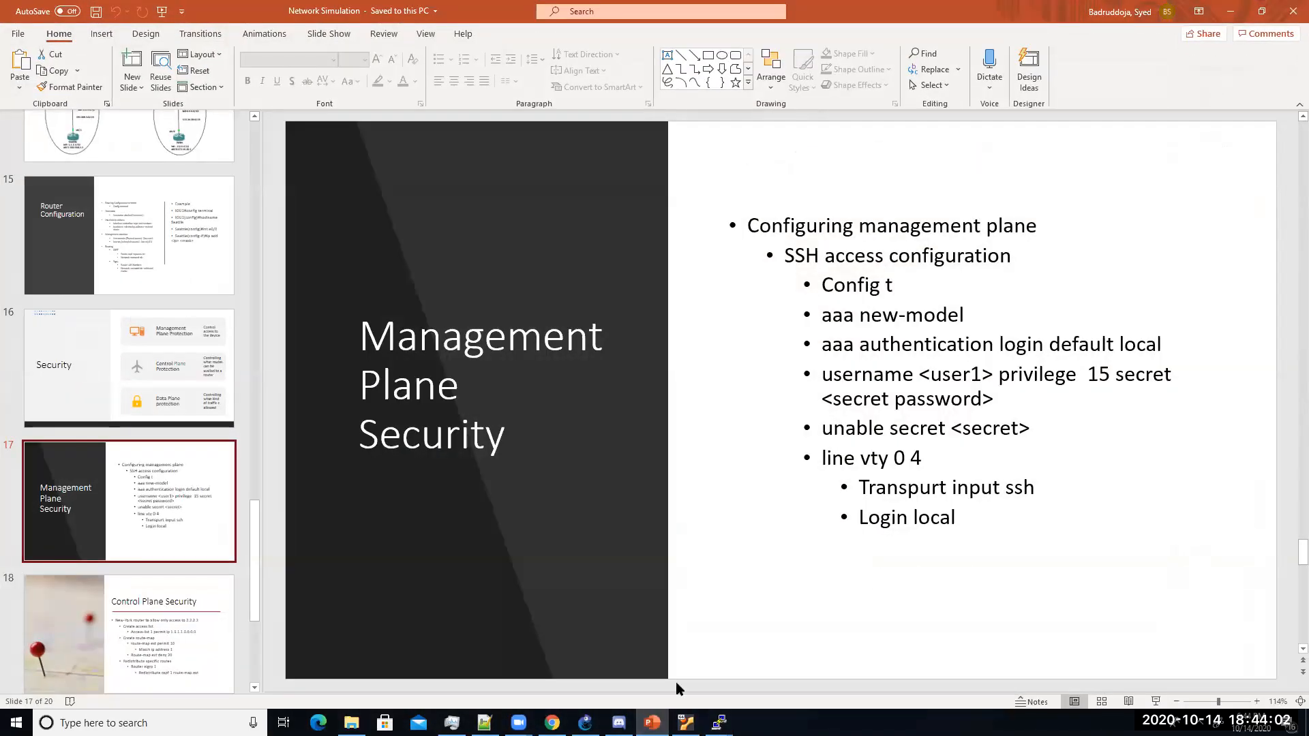
click(847, 427)
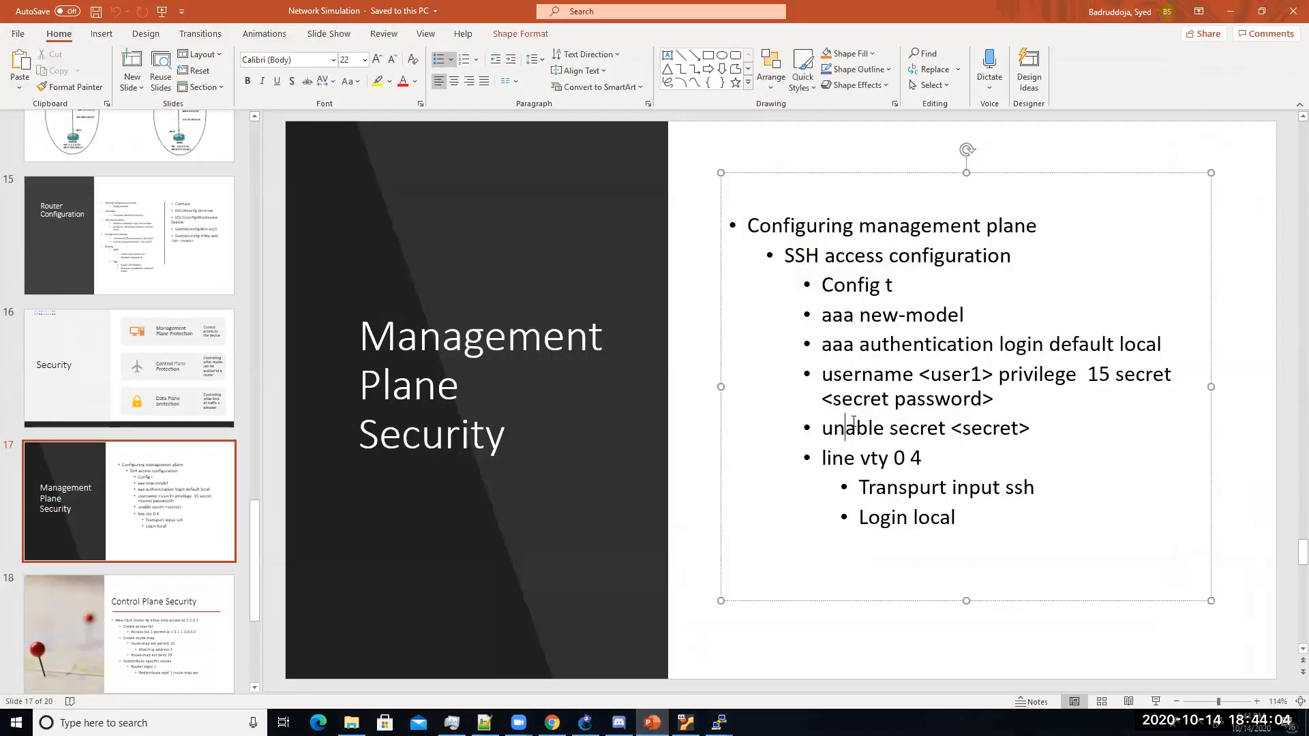
key(BackSpace)
key(BackSpace)
key(BackSpace)
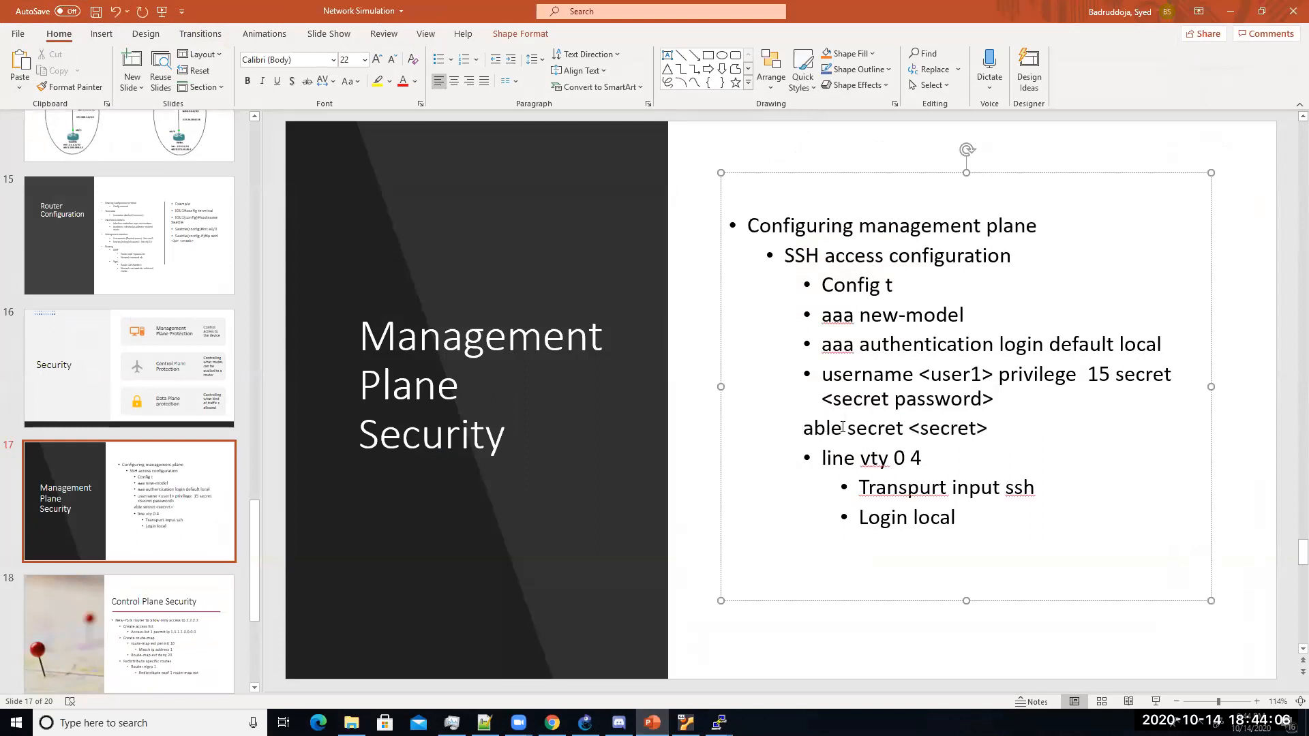
text(en)
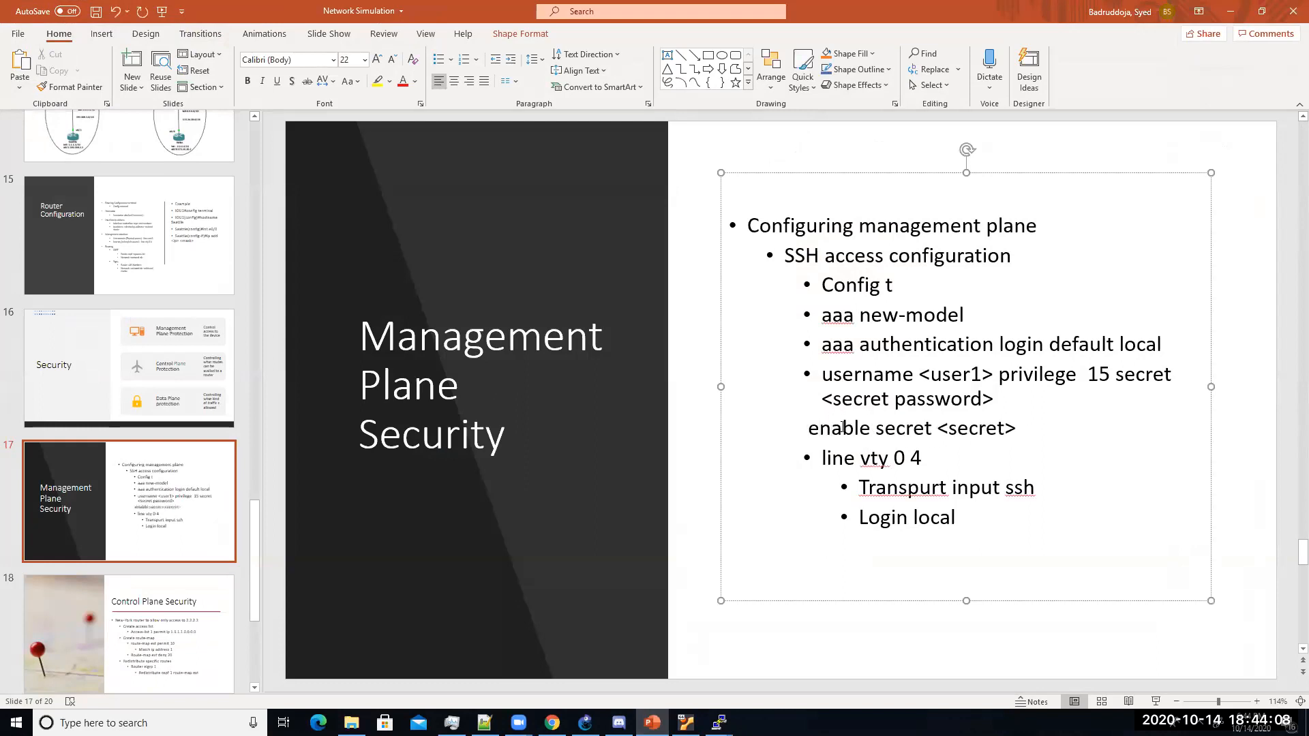
click(1106, 407)
Step: Leave line configuration and set an enable secret password on Dallas
click(1231, 11)
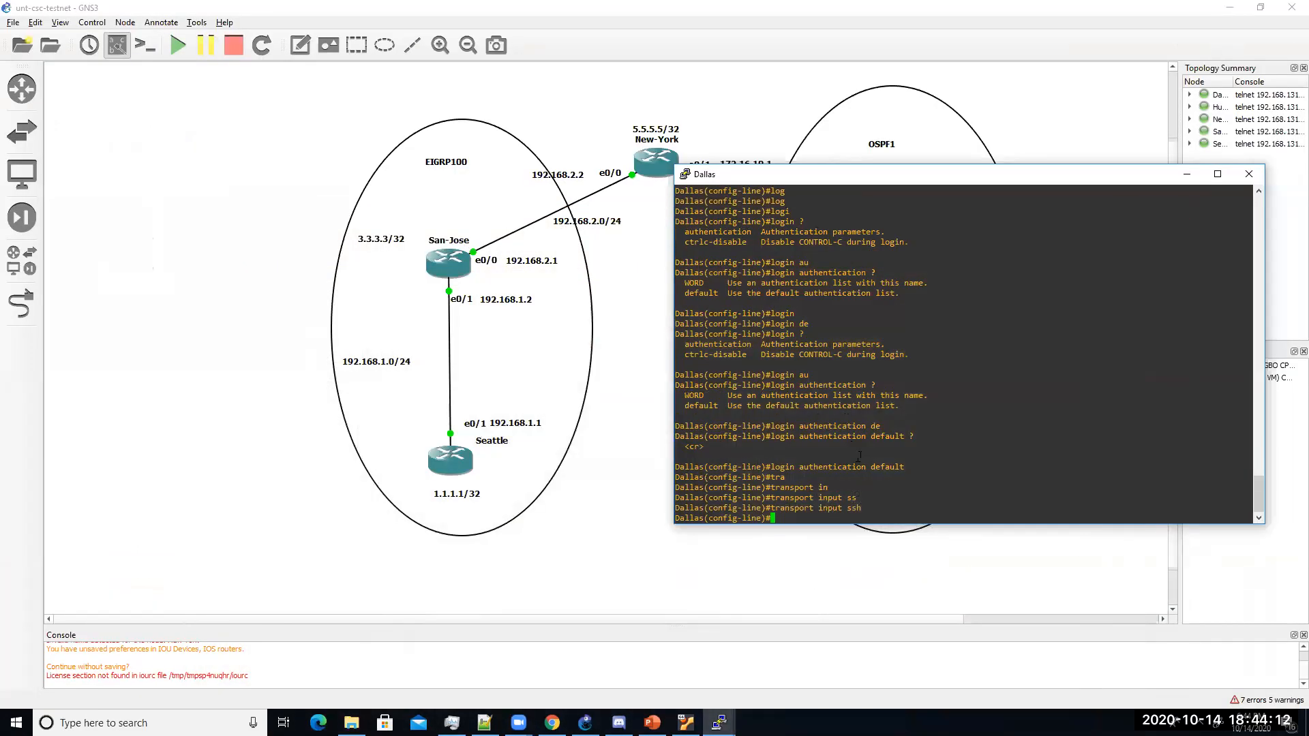
text(exit)
key(Return)
text(enable secret)
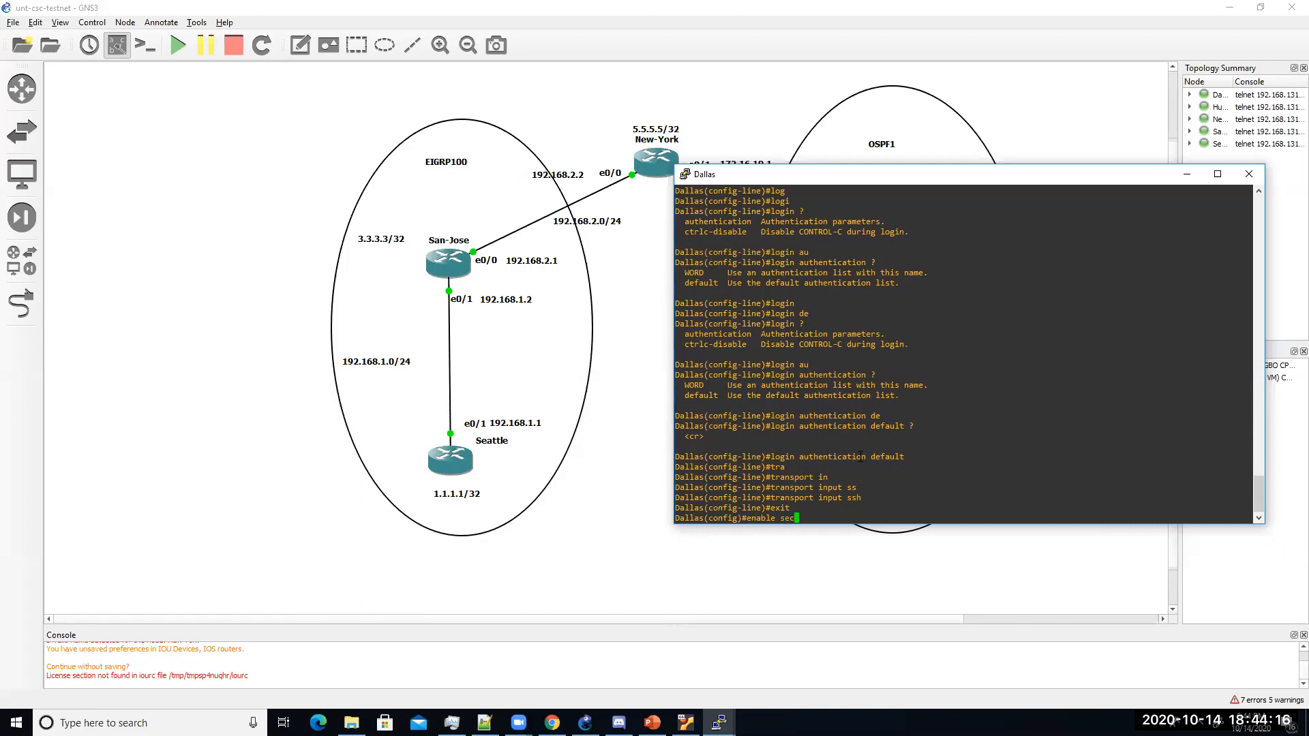
key(Return)
key(Up)
text(cisco)
key(Return)
key(Return)
key(Return)
key(Return)
key(Return)
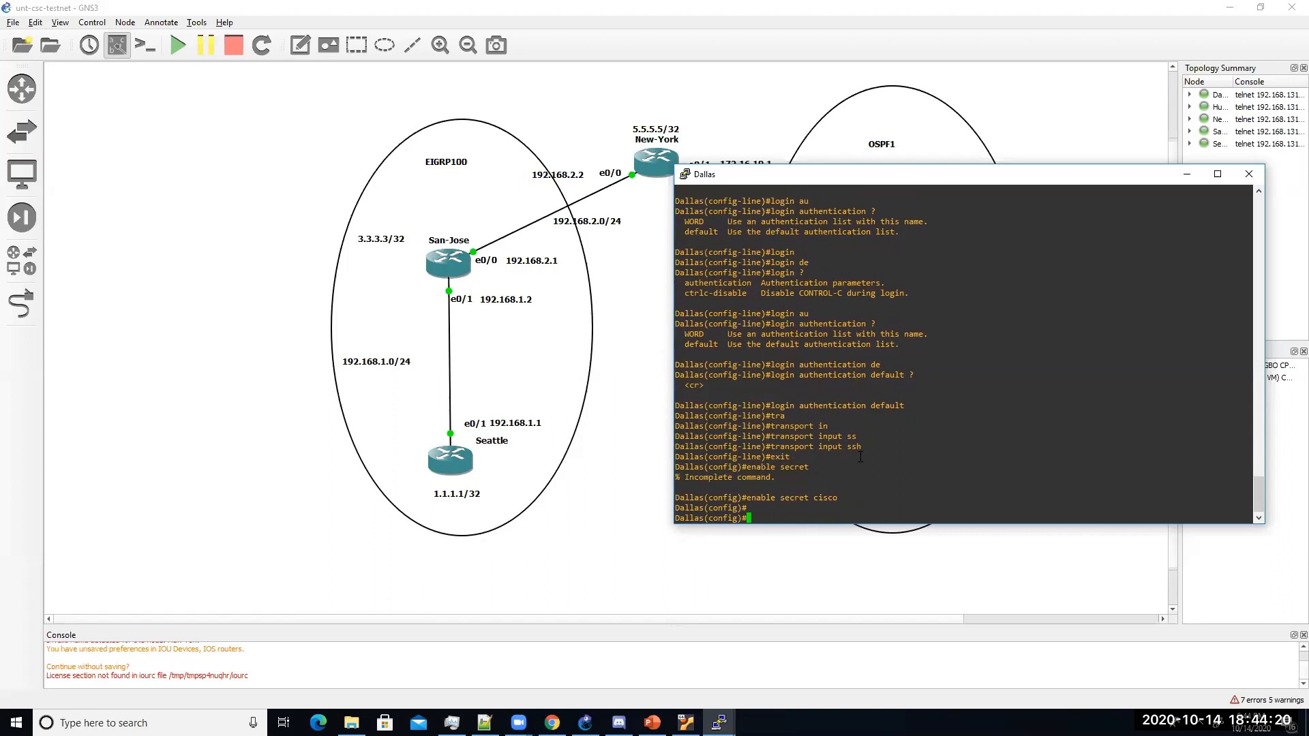
Step: Turn on login for vty lines 0 4, then end and save with wr
text(lin)
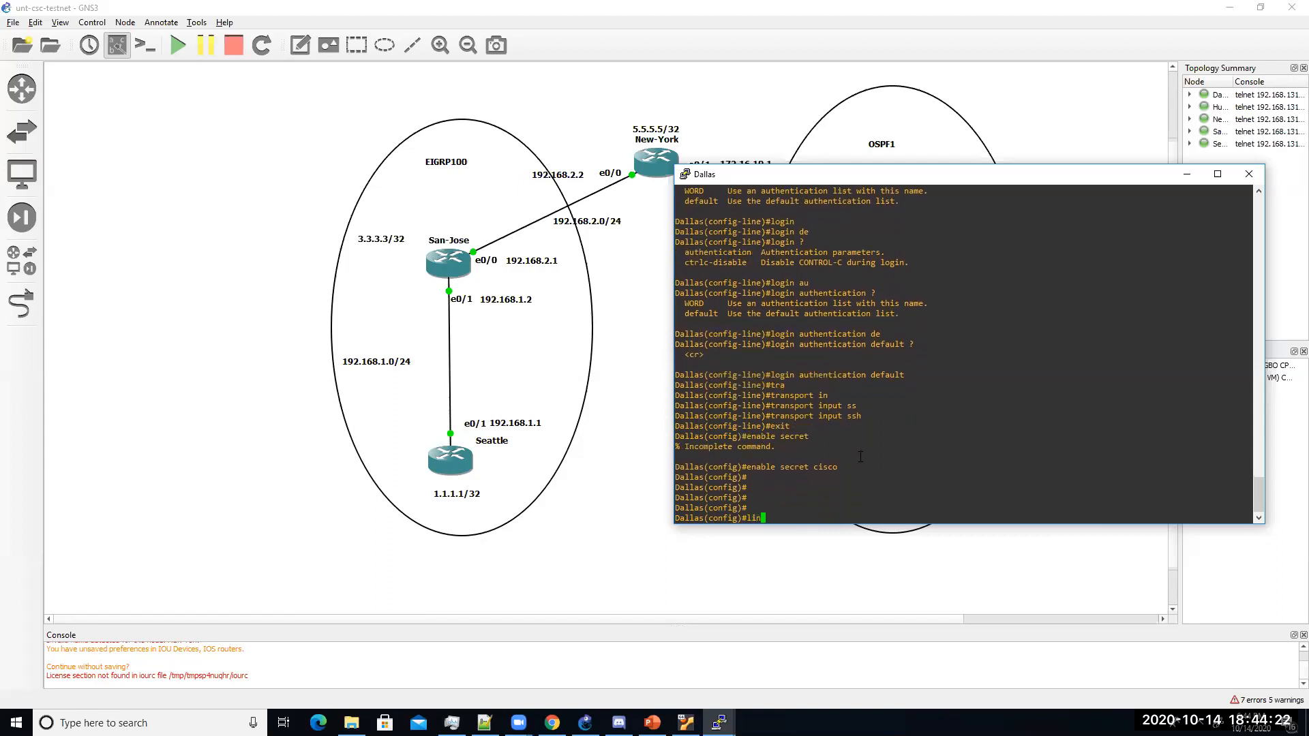
text(e vty 0 4)
key(Return)
text(login)
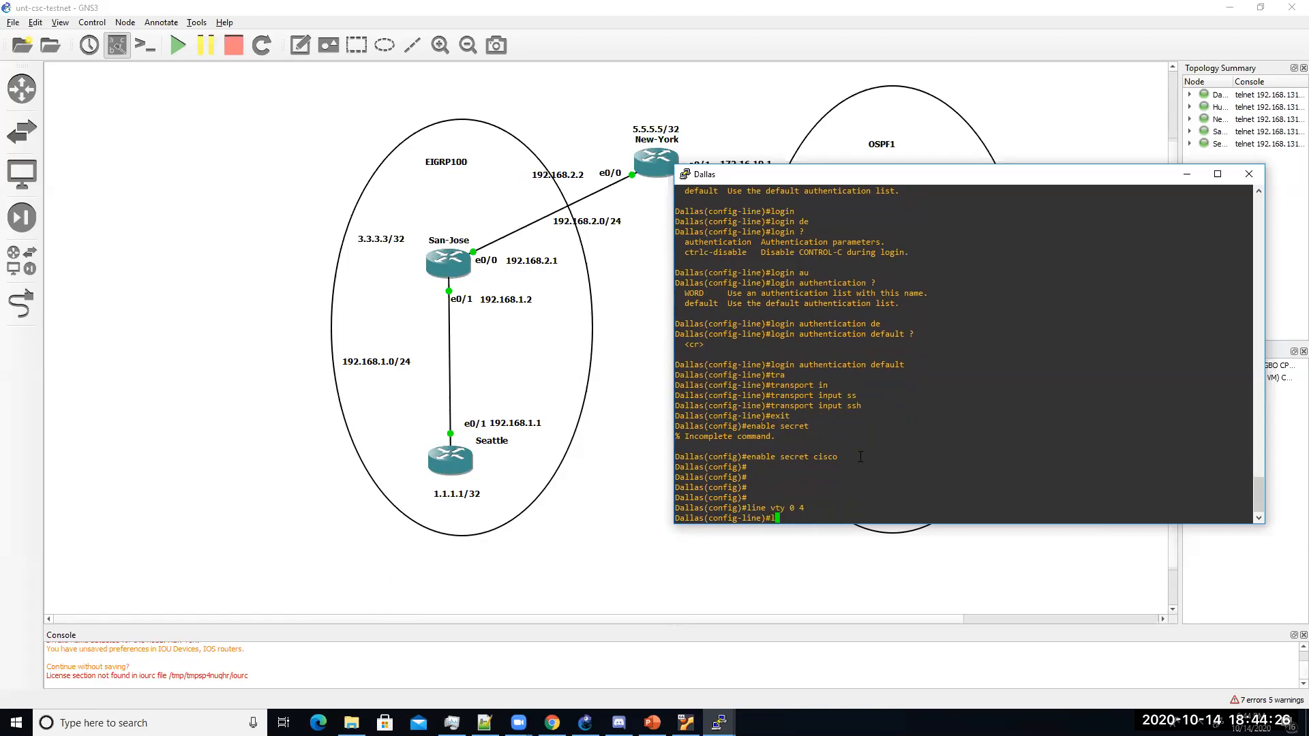
key(Return)
text(login ?)
key(BackSpace)
key(BackSpace)
key(BackSpace)
key(BackSpace)
key(BackSpace)
key(BackSpace)
text(e)#en)
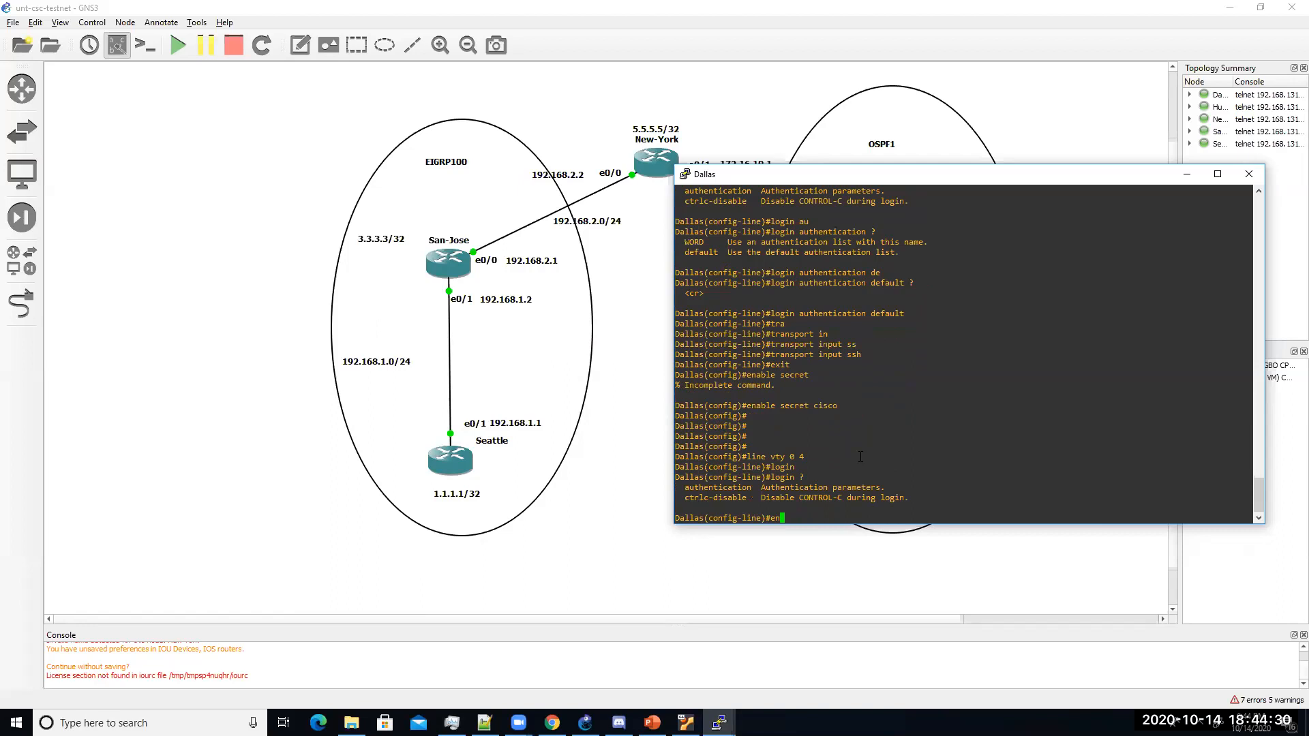
text(d)
key(Return)
text(wr)
key(Return)
click(423, 473)
Step: From Seattle, attempt SSH to 2.2.2.2 (refused), then ping 2.2.2.2 successfully
double_click(439, 469)
text(-l cisco 2.2.2.2)
key(Return)
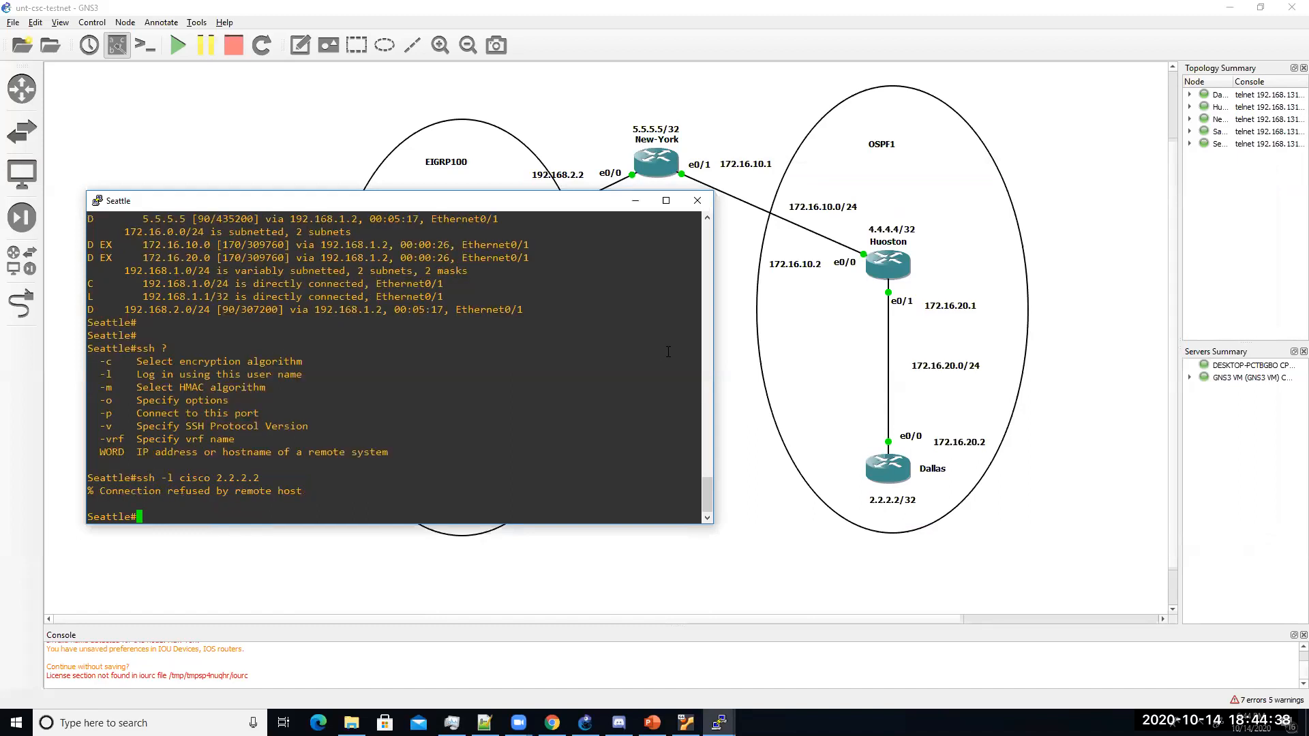
click(719, 723)
click(372, 415)
text(ping 2.2.2.2)
key(Return)
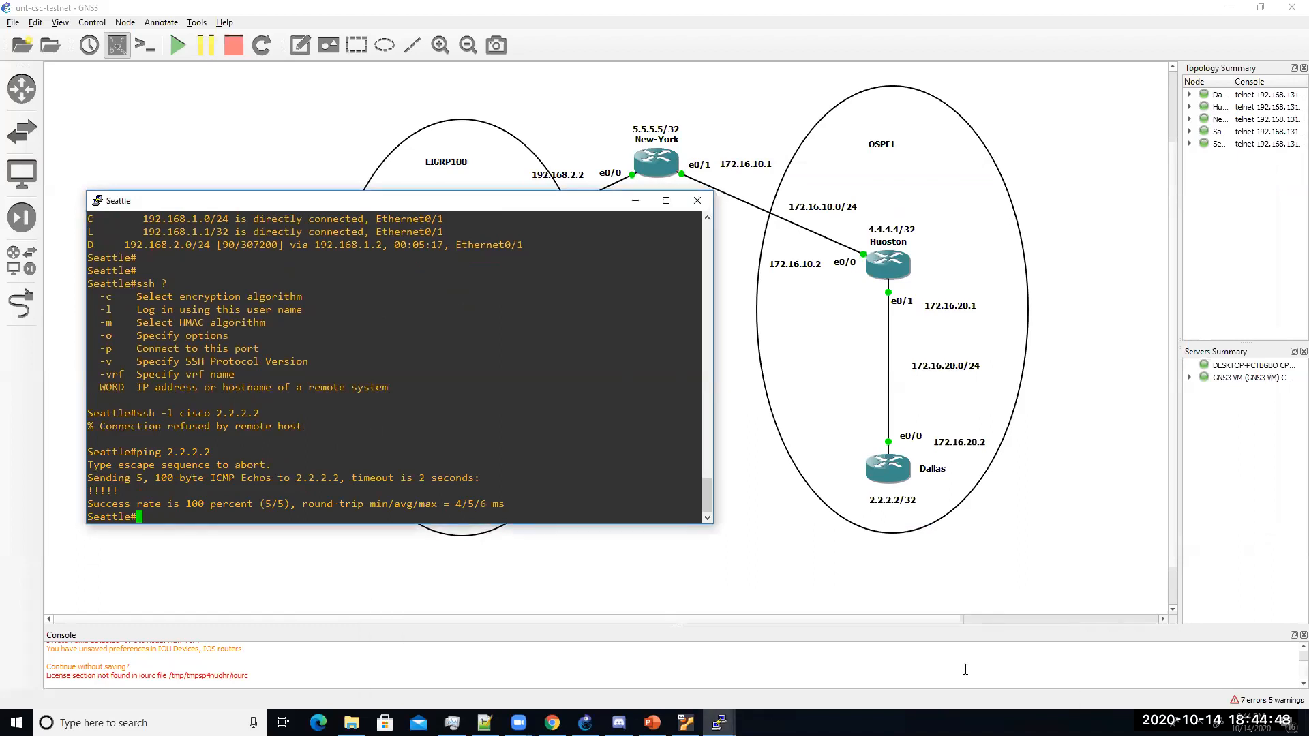
Step: On Dallas, show the line vty section of the running config and re-enter config mode
click(718, 723)
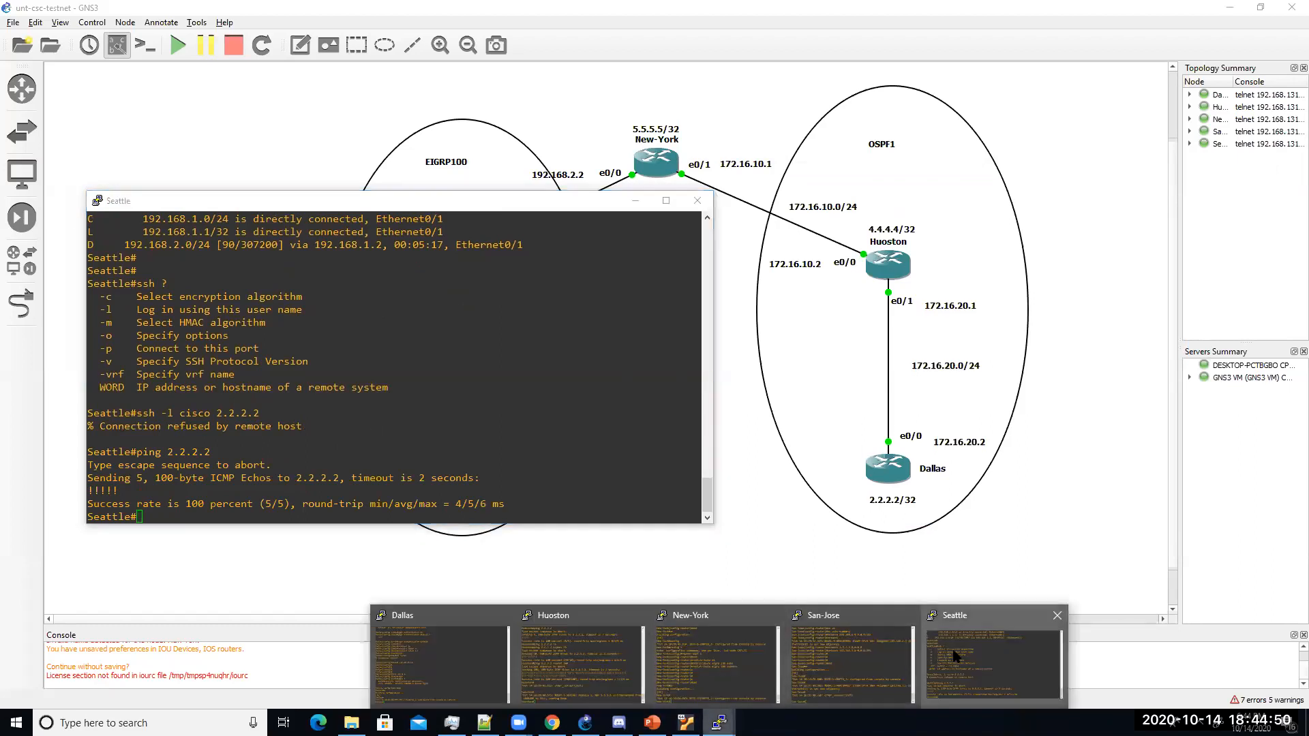
click(468, 657)
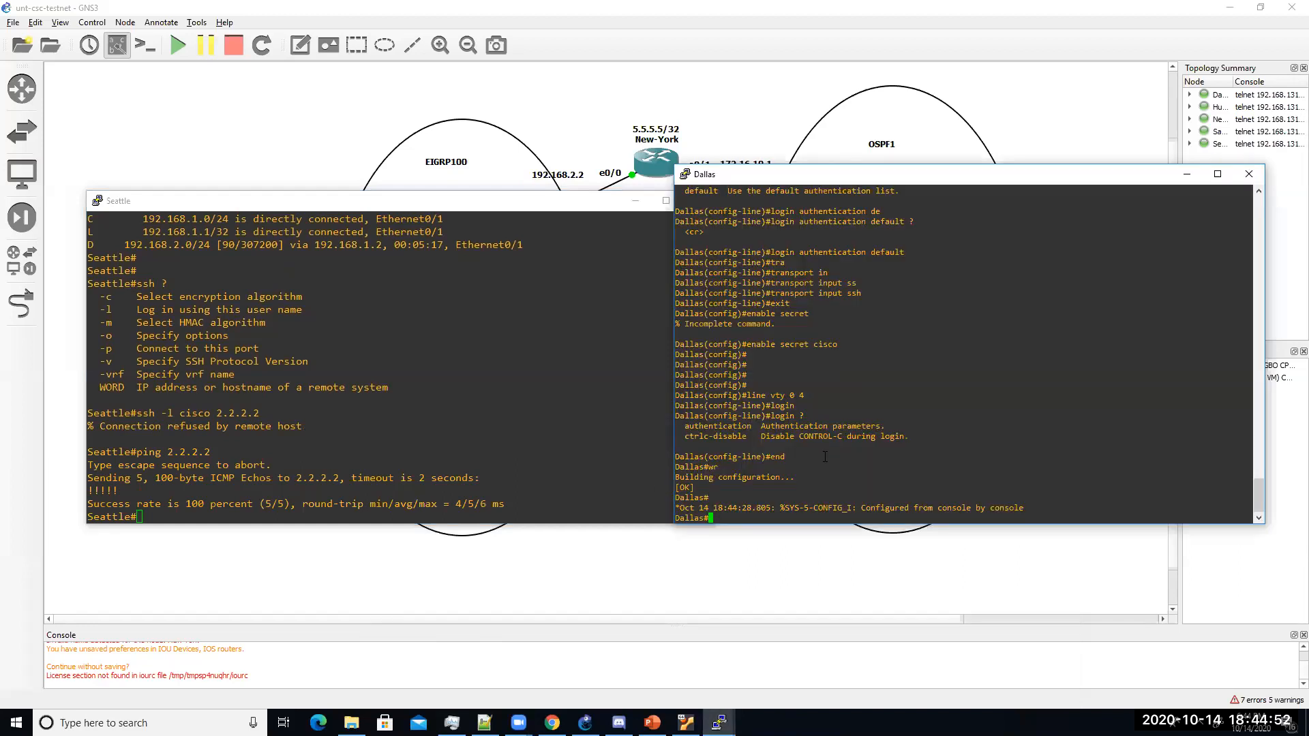
text(show run | s r)
key(BackSpace)
text(line vty)
key(Return)
text(conf)
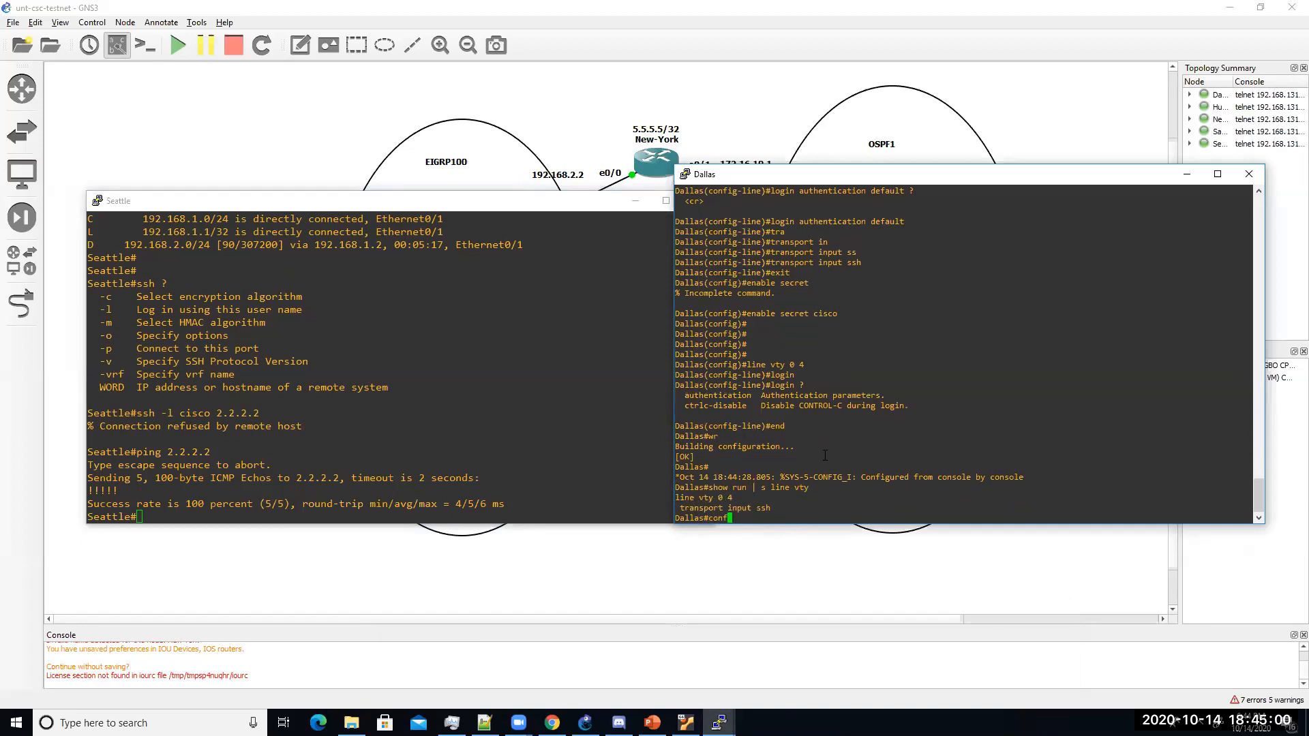
text(ig t)
key(Return)
text(line vt)
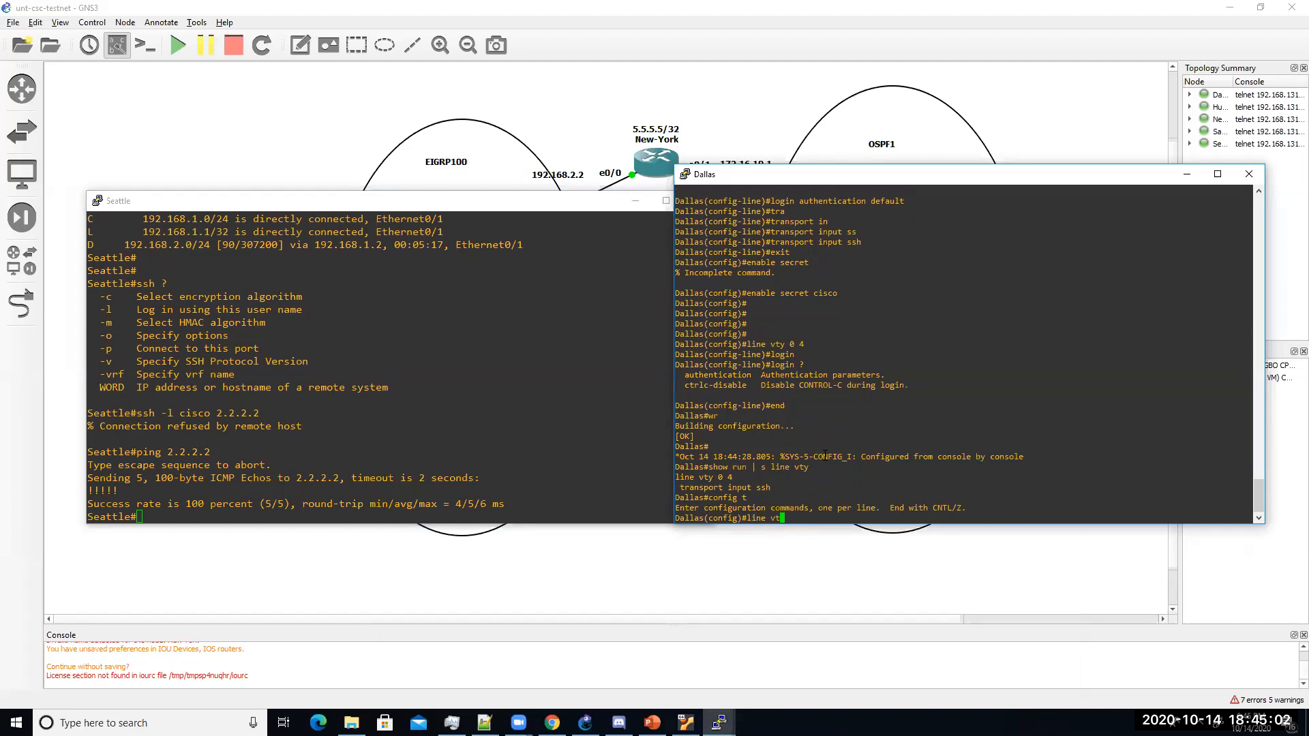
Step: Review Dallas's AAA lines with do sh run | s aaa, then enter vty 0 4
key(BackSpace)
key(BackSpace)
key(BackSpace)
key(BackSpace)
key(BackSpace)
key(BackSpace)
key(BackSpace)
text(do sh run | s aaa)
key(Return)
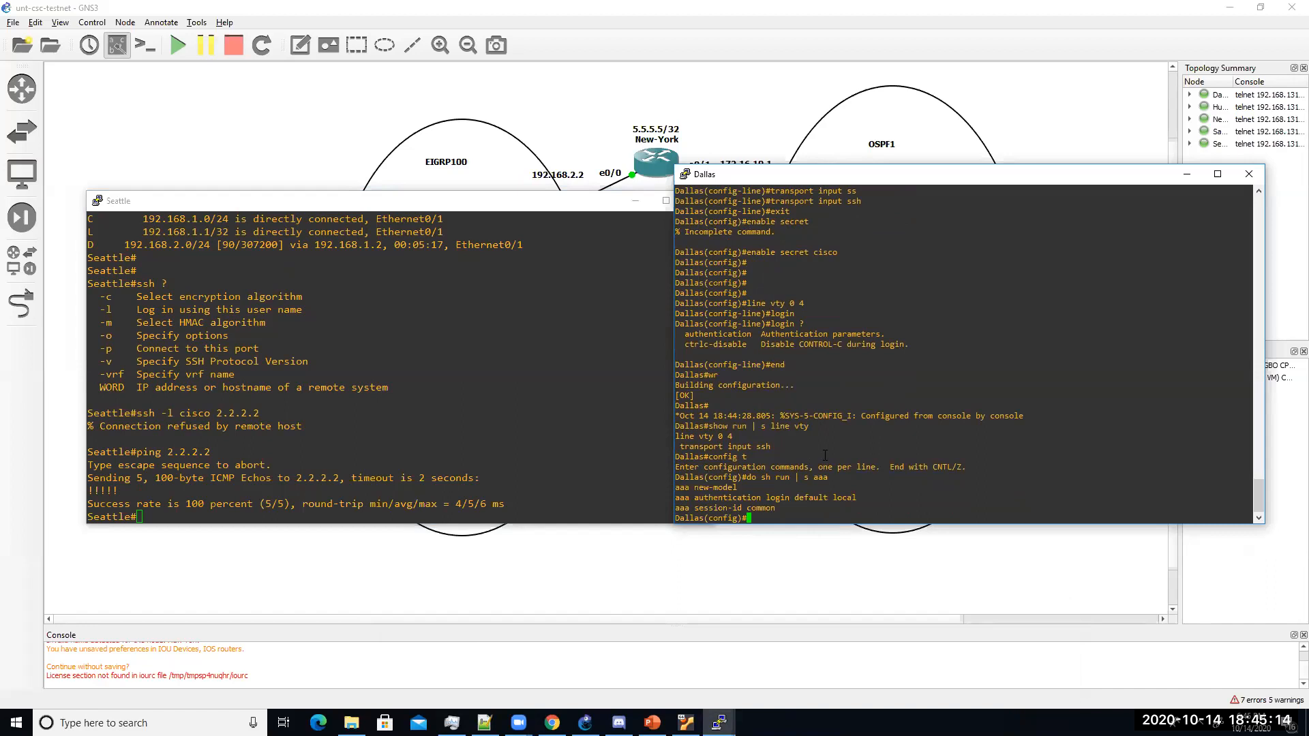
text(line vty 0 4)
key(Return)
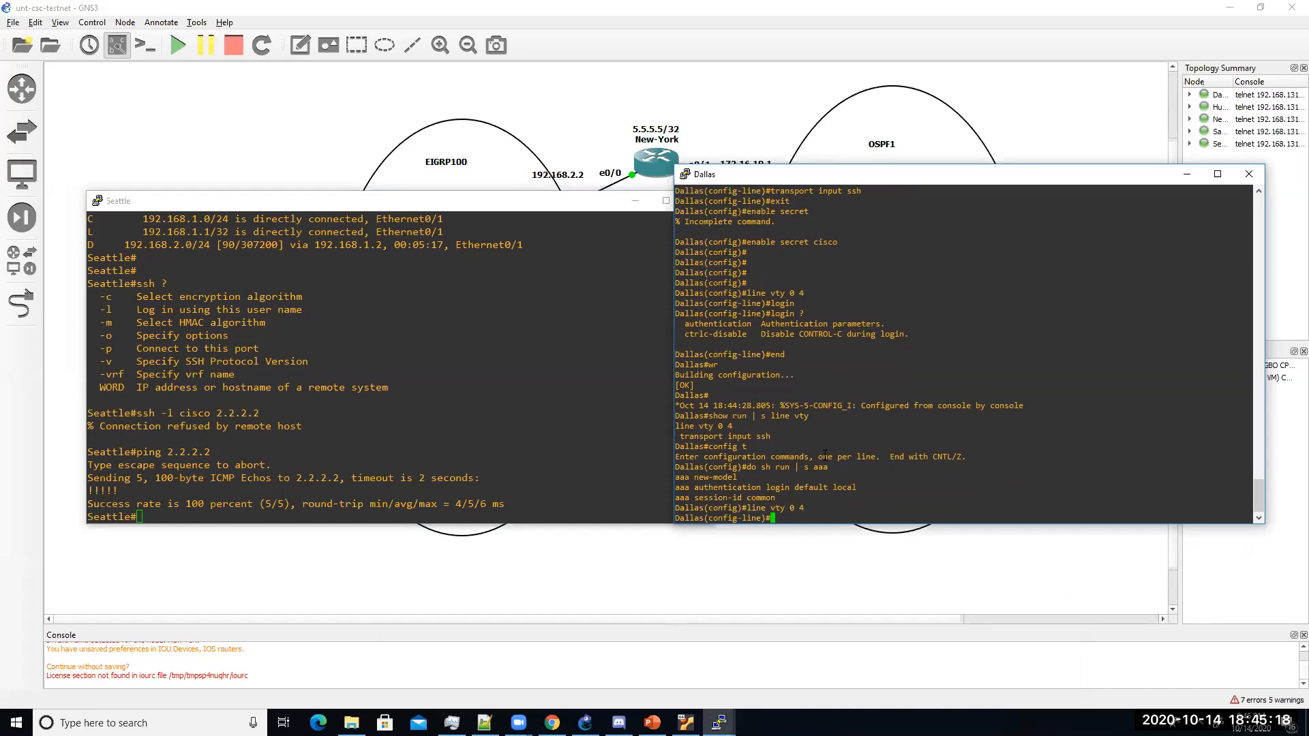
Step: List the available line configuration commands with ? help
text(log)
key(Tab)
text(i)
key(Tab)
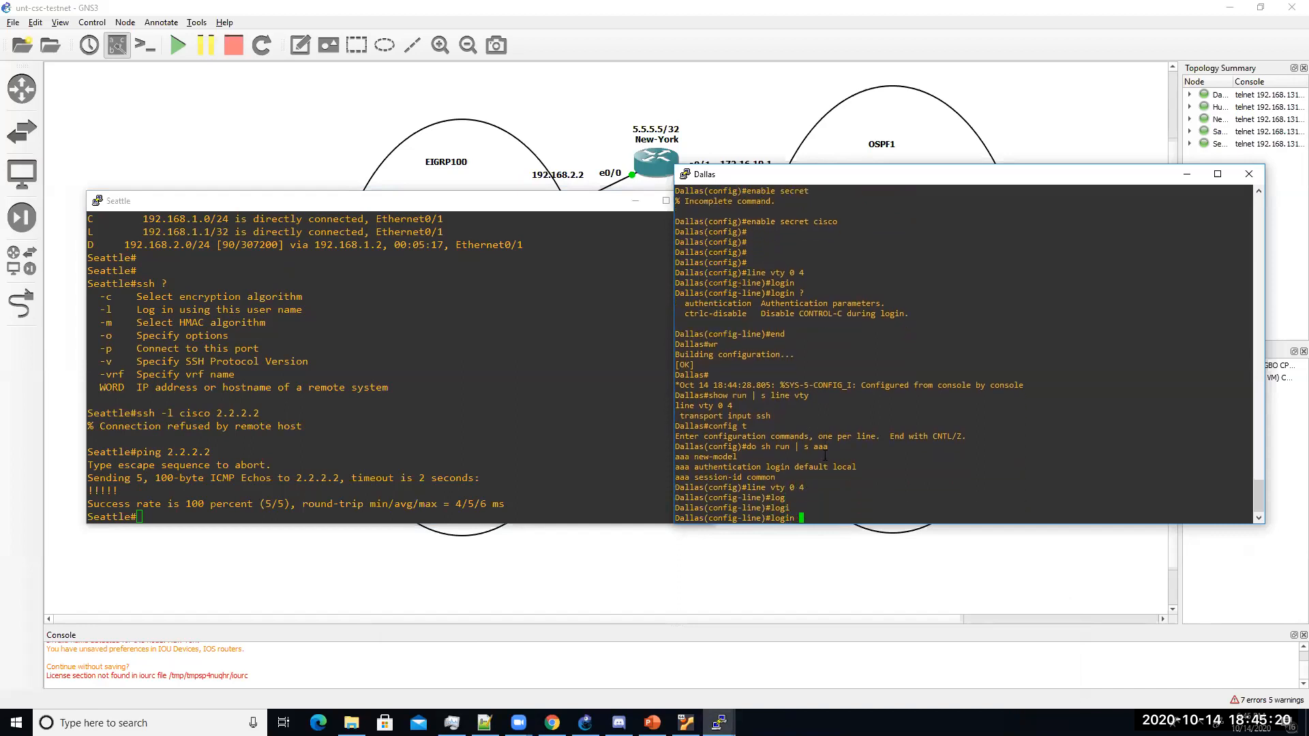
key(BackSpace)
key(BackSpace)
key(BackSpace)
key(BackSpace)
key(Return)
text(?)
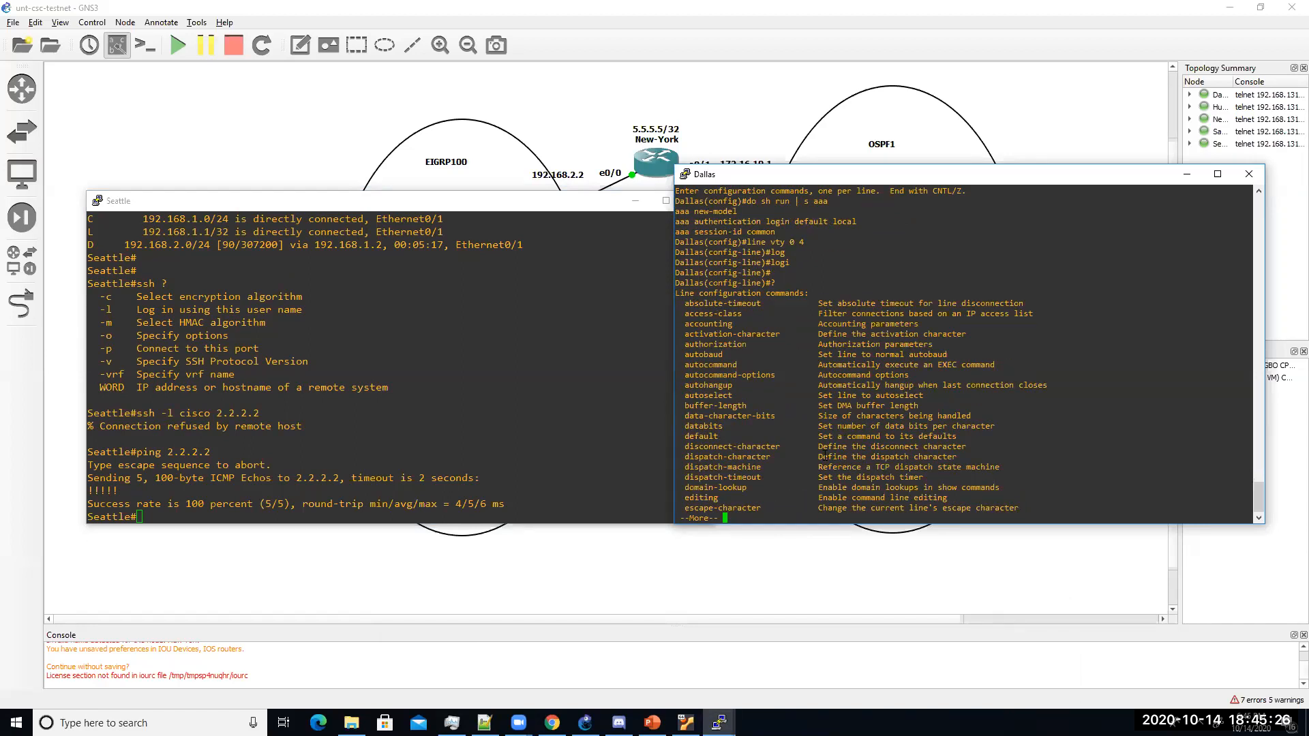
key(space)
Step: Try login authentication local, then apply login authentication default instead
text(login)
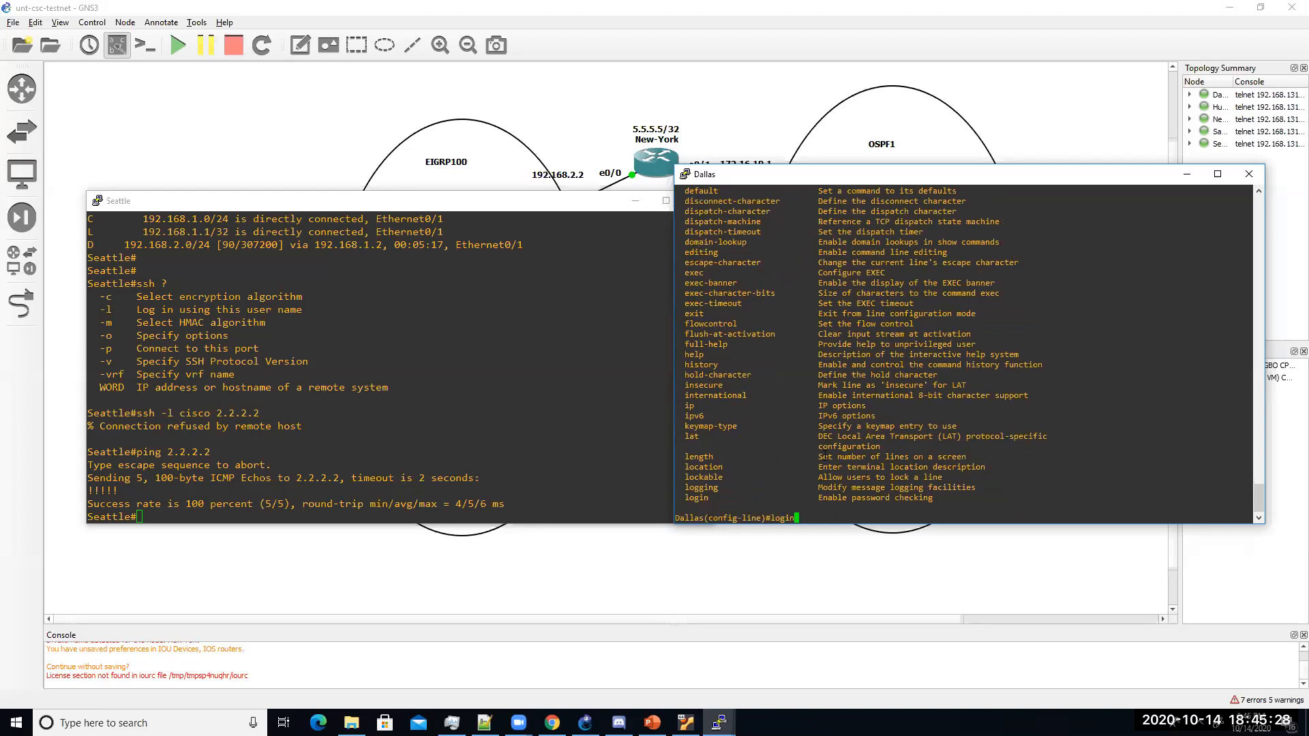
text( ?)
text(au)
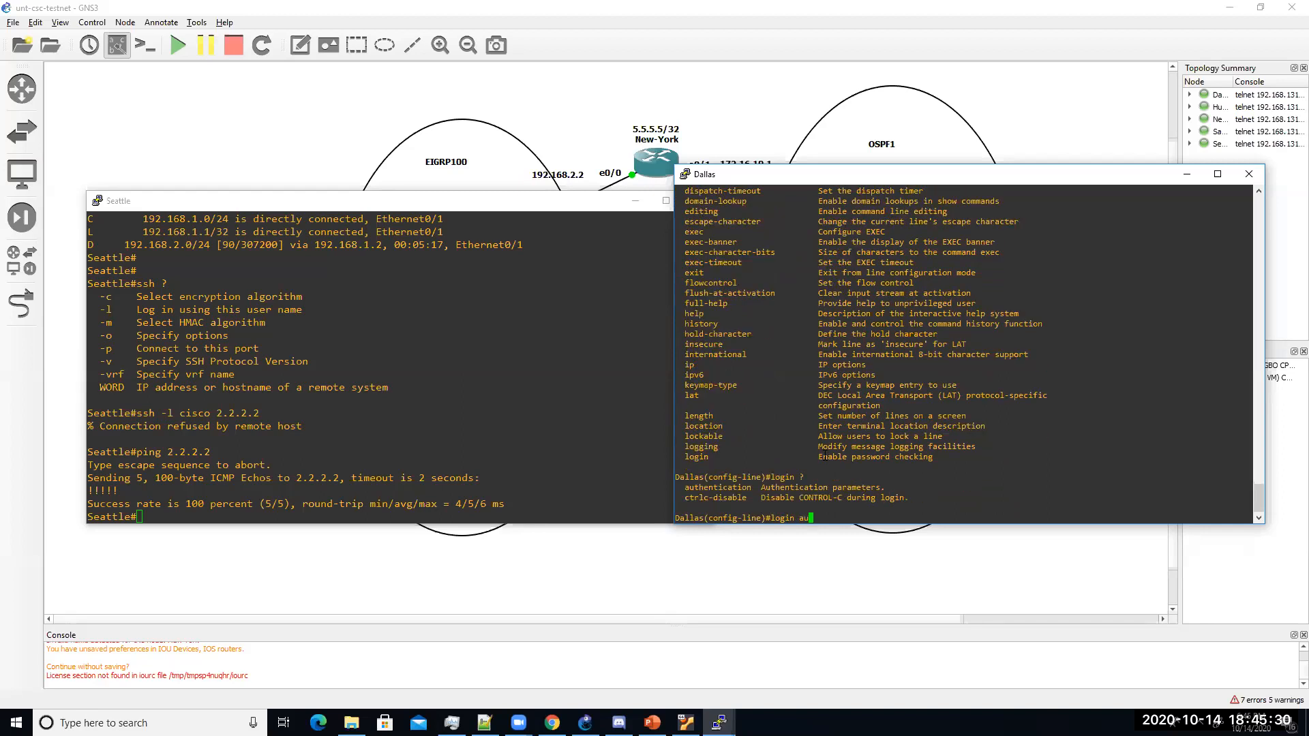
key(Tab)
text(?loca)
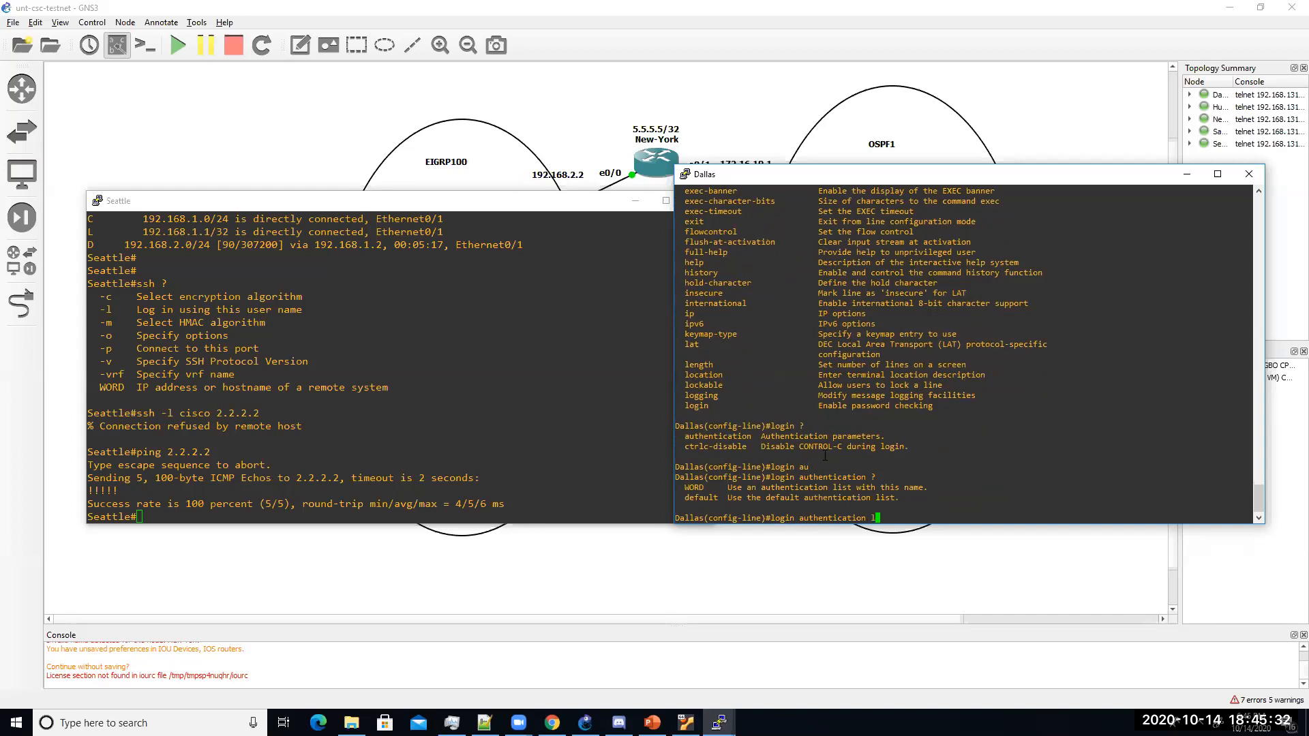
key(Tab)
key(Tab)
key(BackSpace)
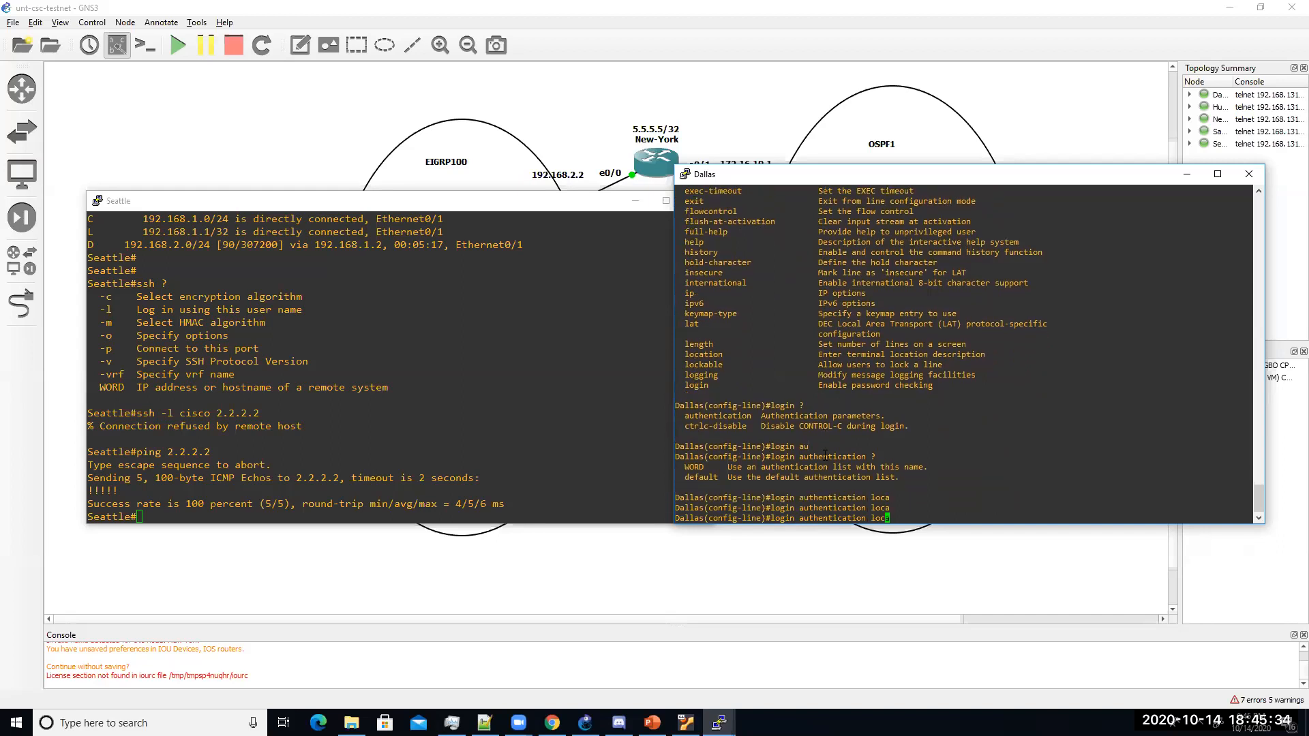
text(al)
key(Return)
key(Up)
key(BackSpace)
key(BackSpace)
key(BackSpace)
key(BackSpace)
key(BackSpace)
text(de)
key(Tab)
text(?)
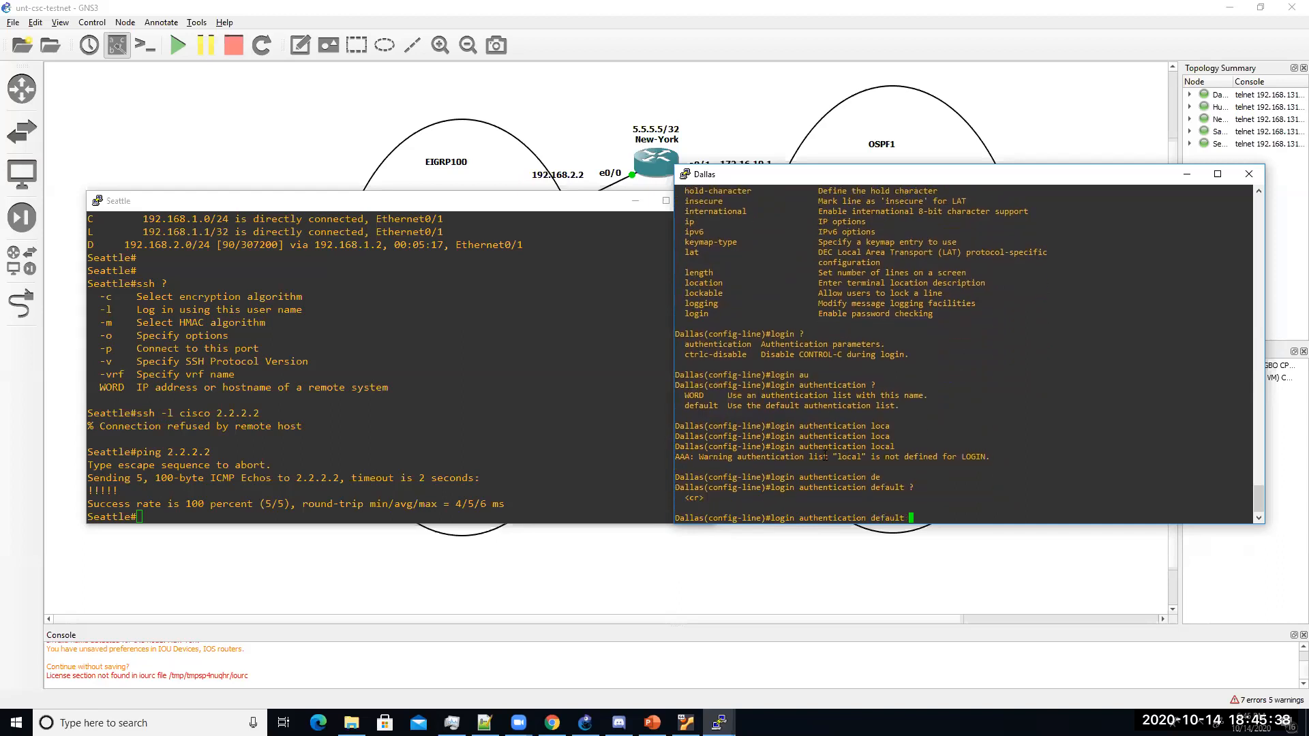
key(Return)
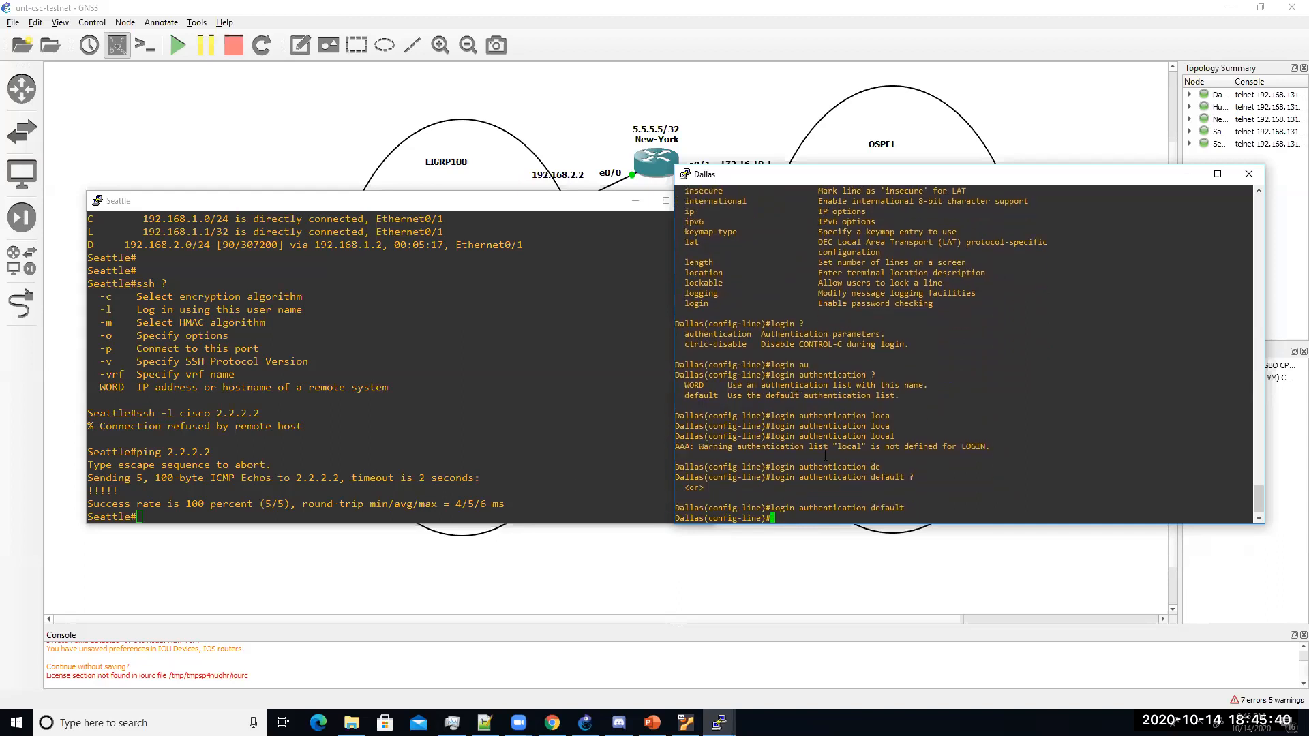
Step: Retry the SSH connection from Seattle to Dallas at 2.2.2.2
click(204, 484)
key(Up)
key(Up)
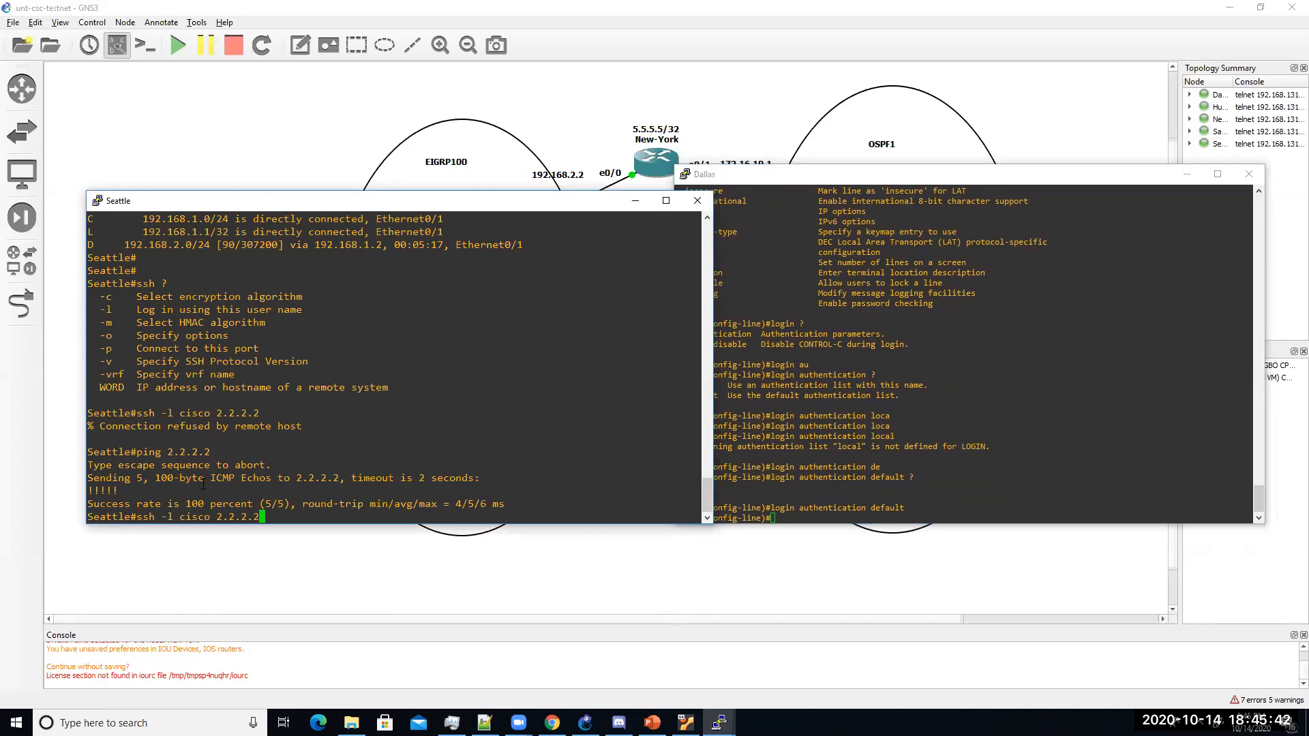
key(Return)
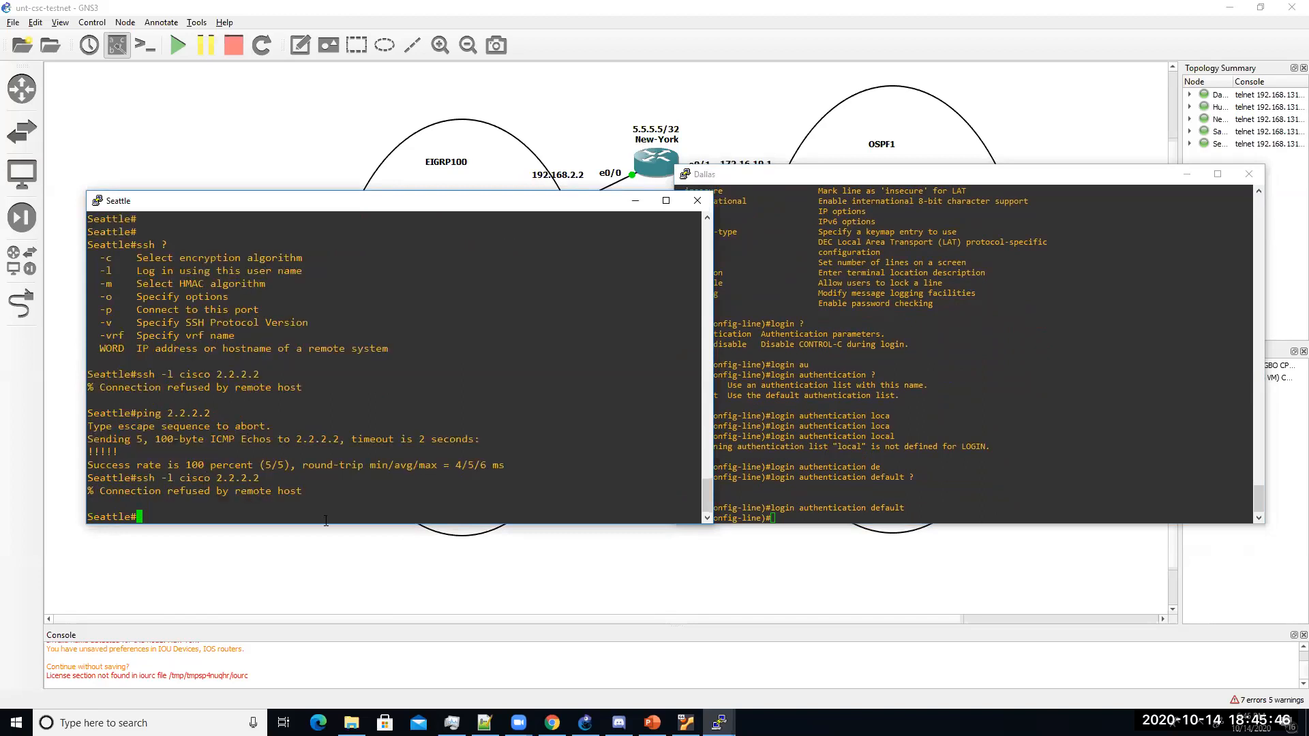
Step: Exit configuration mode on Dallas and start a show run
click(958, 361)
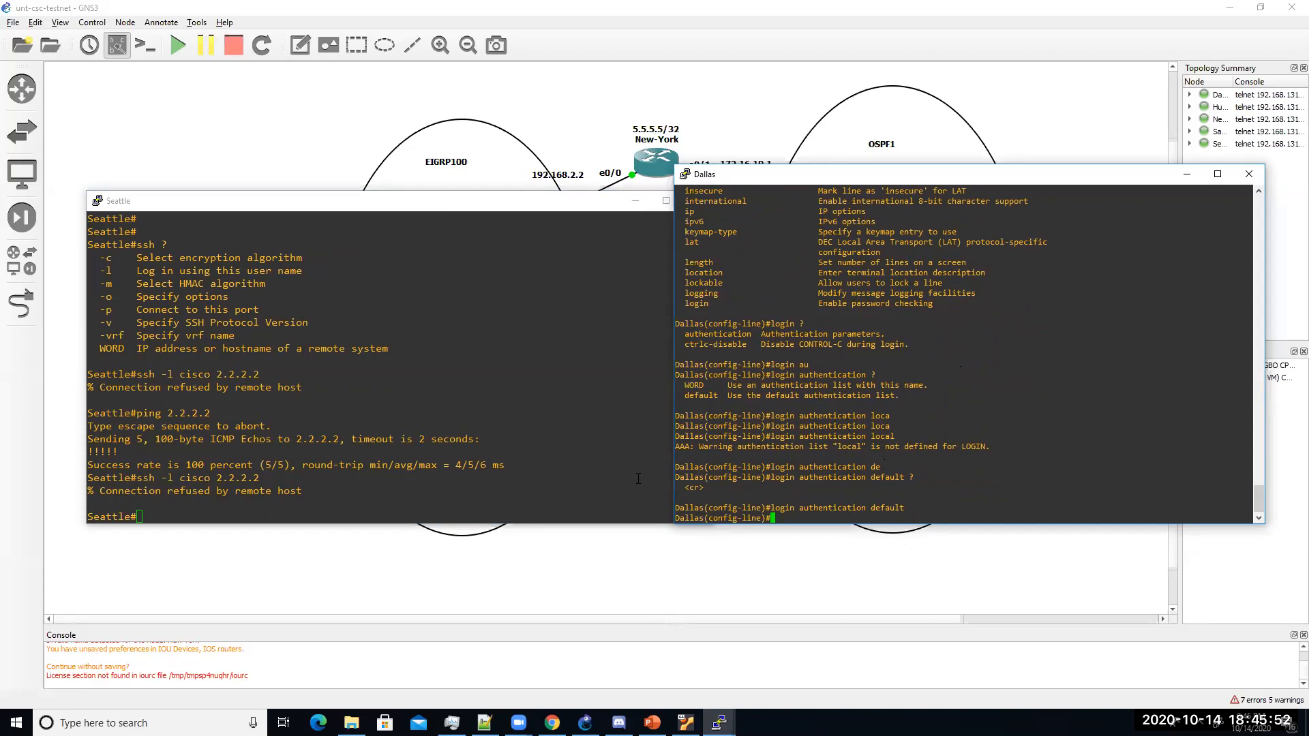
text(end)
key(Return)
text(show run)
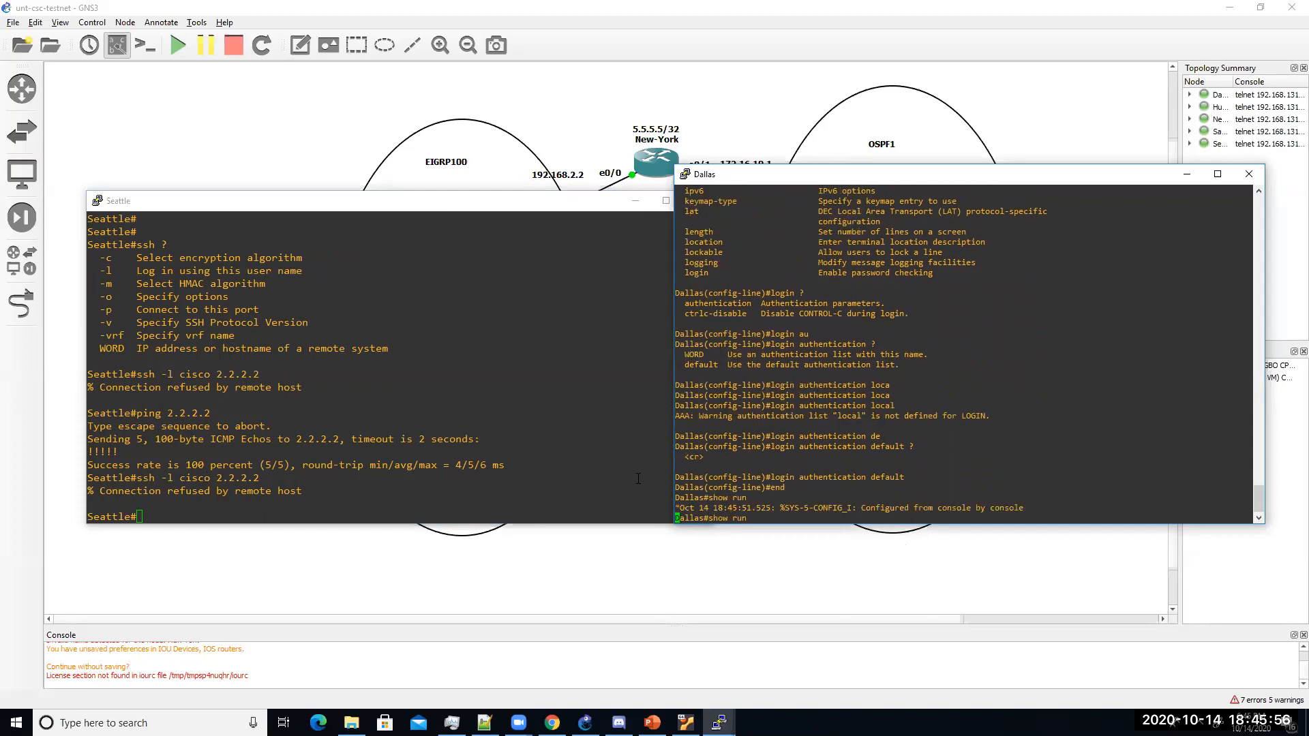
Step: Review Dallas's running configuration, then enable aaa new-model in global configuration mode
key(Return)
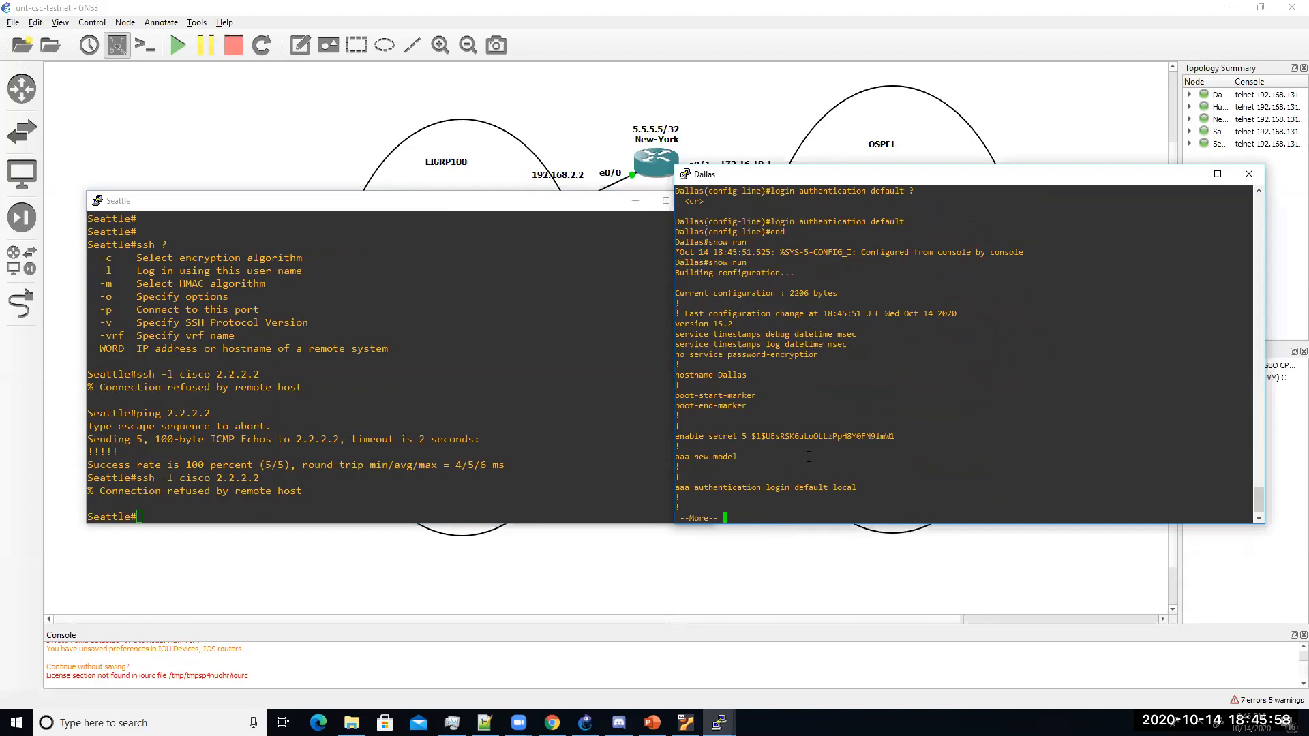
text(q...)
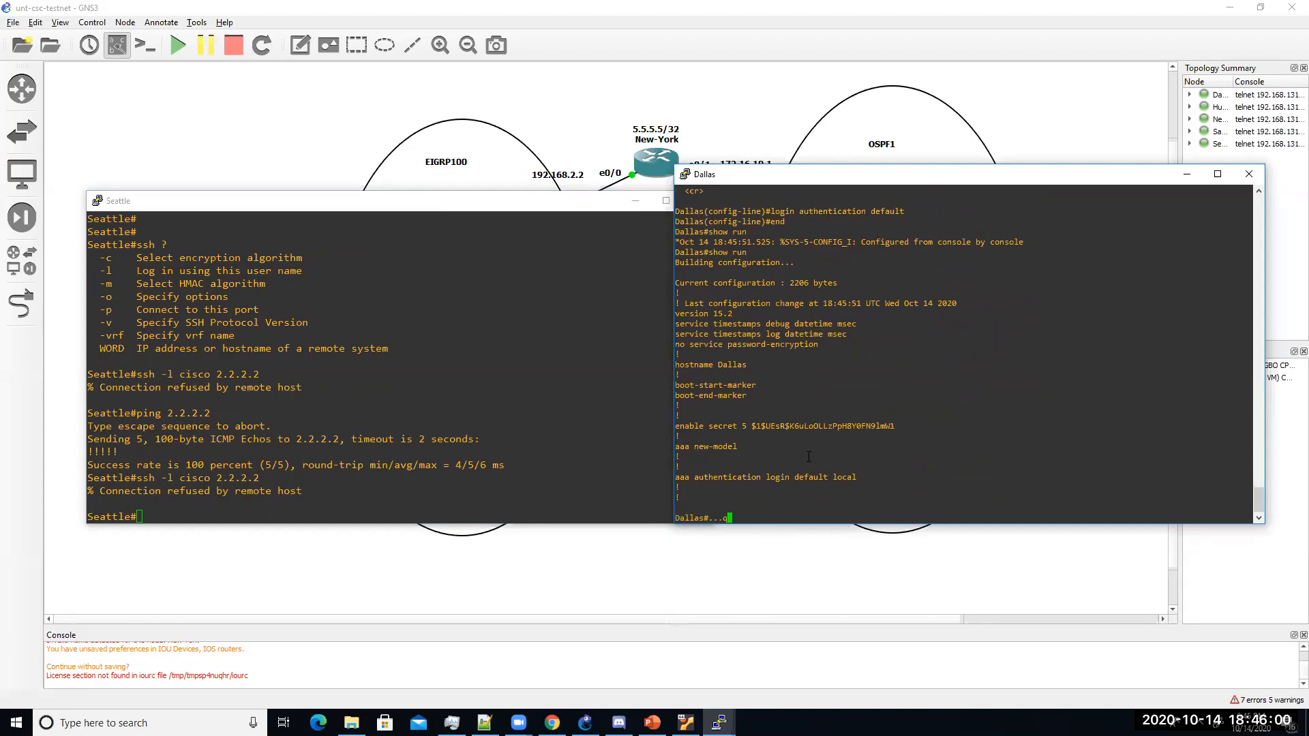
key(BackSpace)
key(Return)
key(Return)
key(Return)
key(Return)
key(Return)
text(config t)
key(Return)
text(aaa new-model)
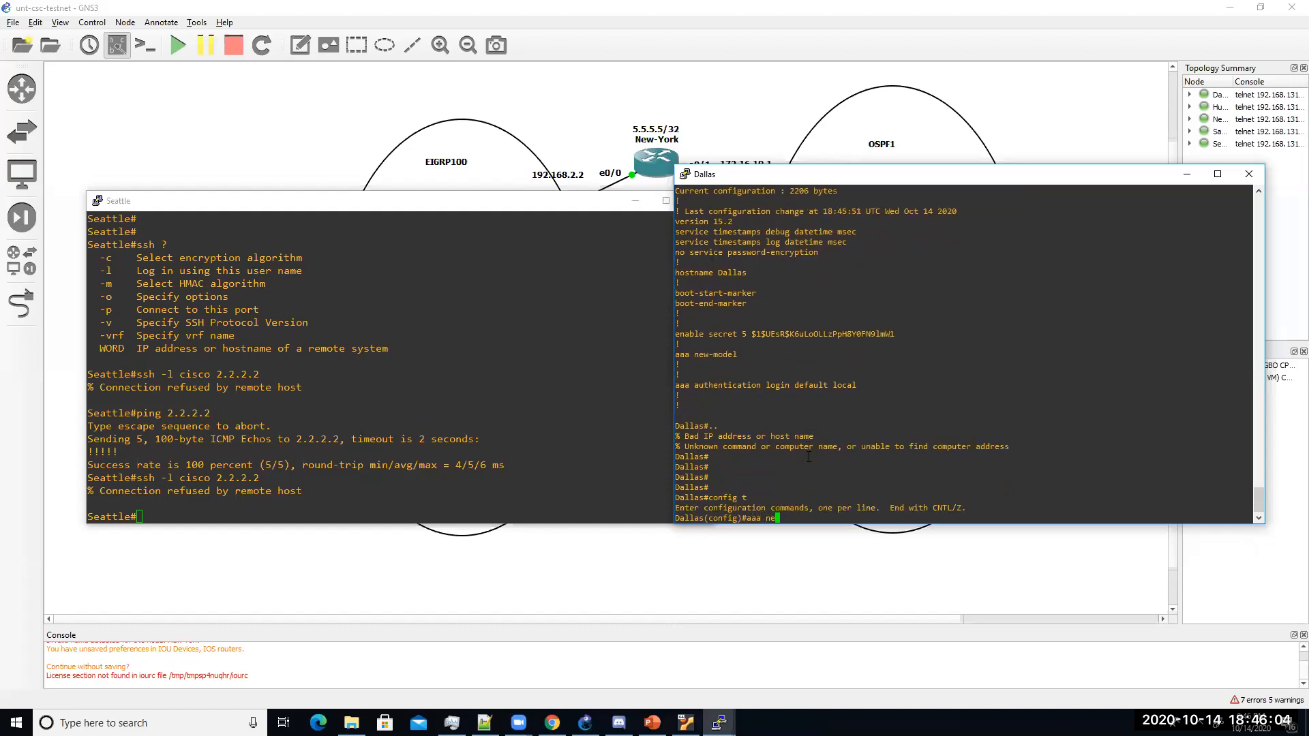
key(Tab)
text(?)
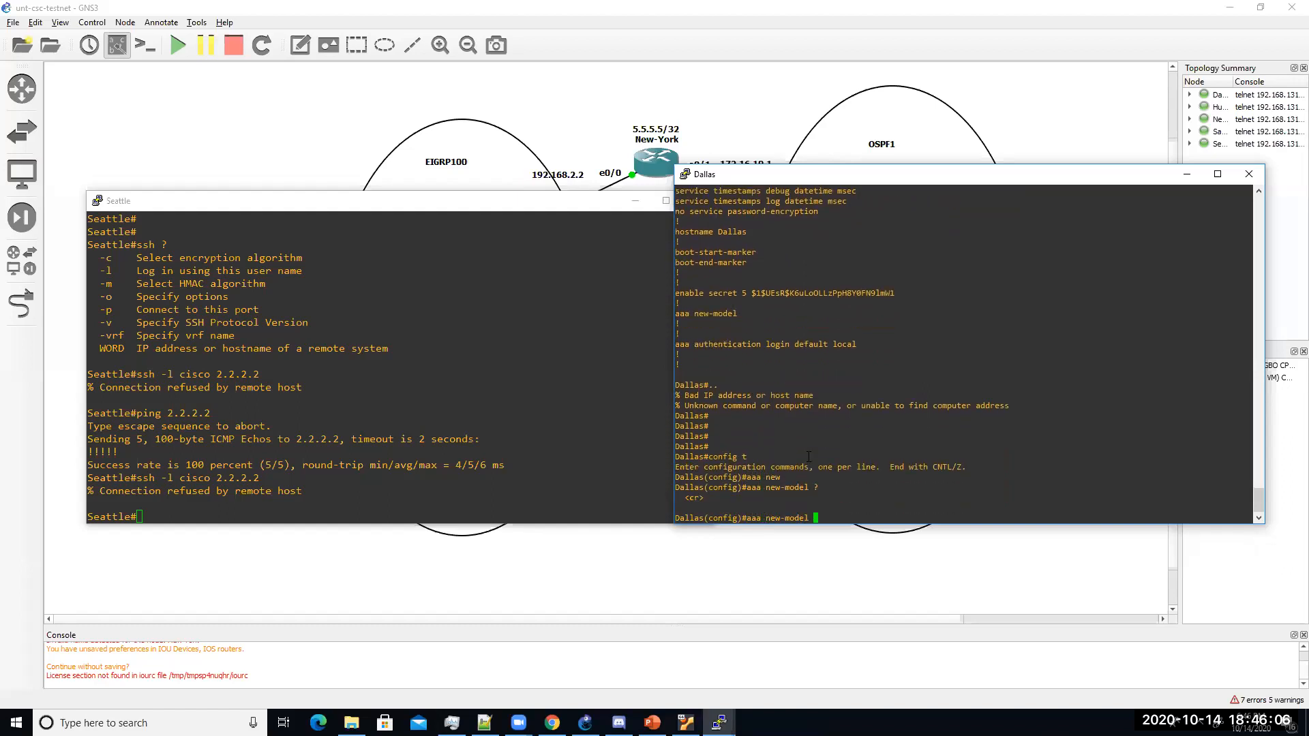
key(Return)
Step: Apply 'aaa authentication login default local' on Dallas and preview all router consoles
text(aa)
key(Tab)
text(au)
key(Tab)
text(the)
key(Tab)
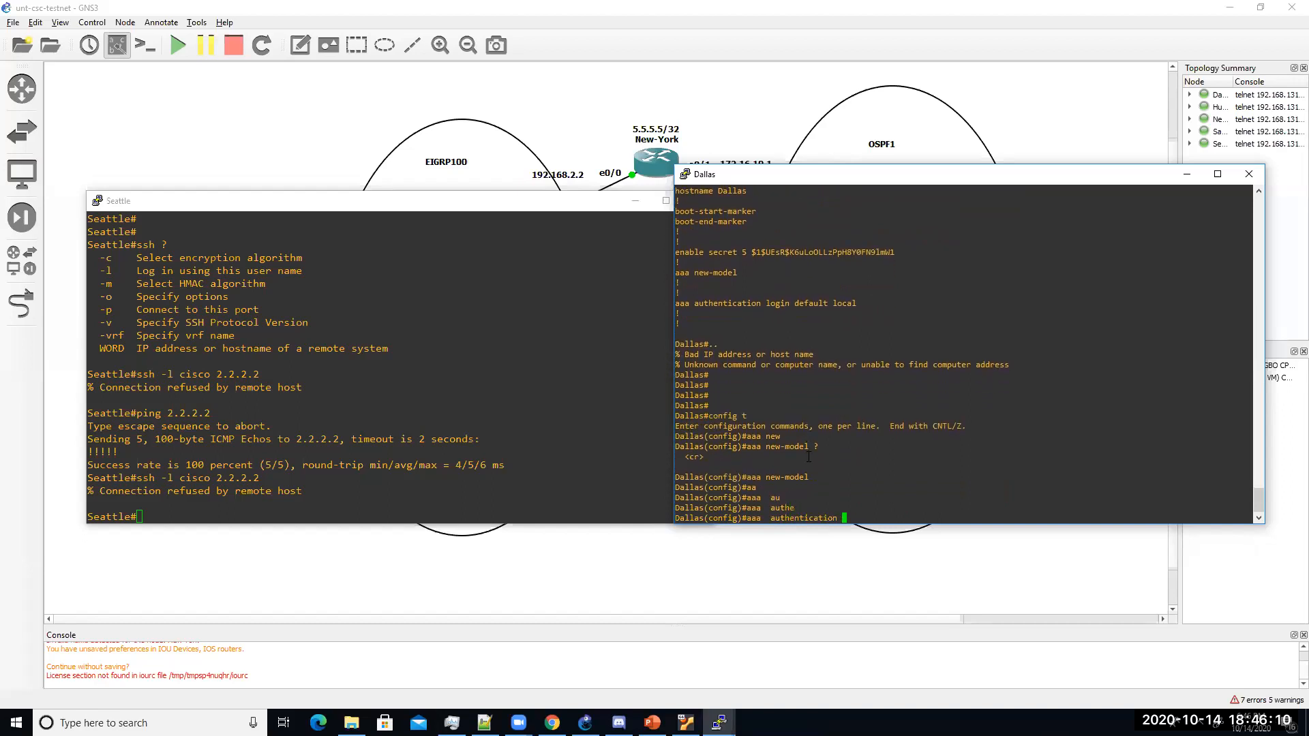
text(?)
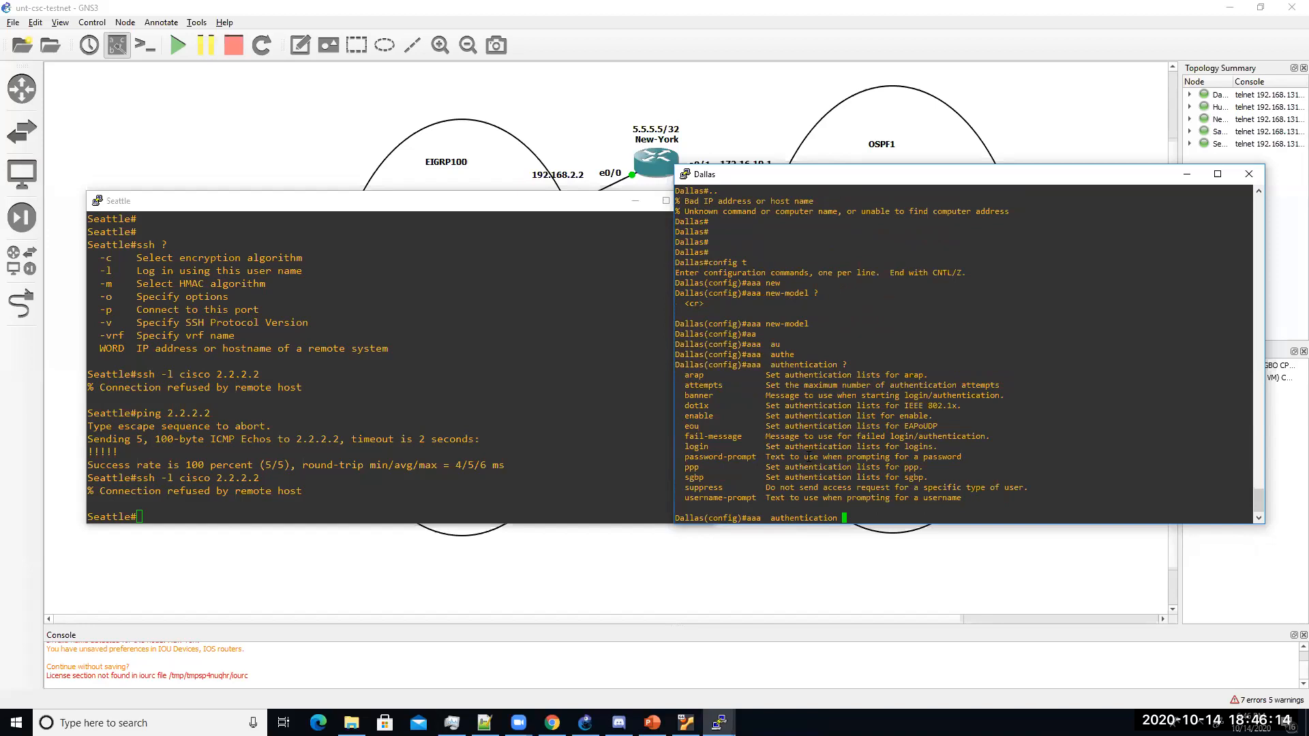
text(log)
key(Tab)
text(?de)
key(Tab)
text(?)
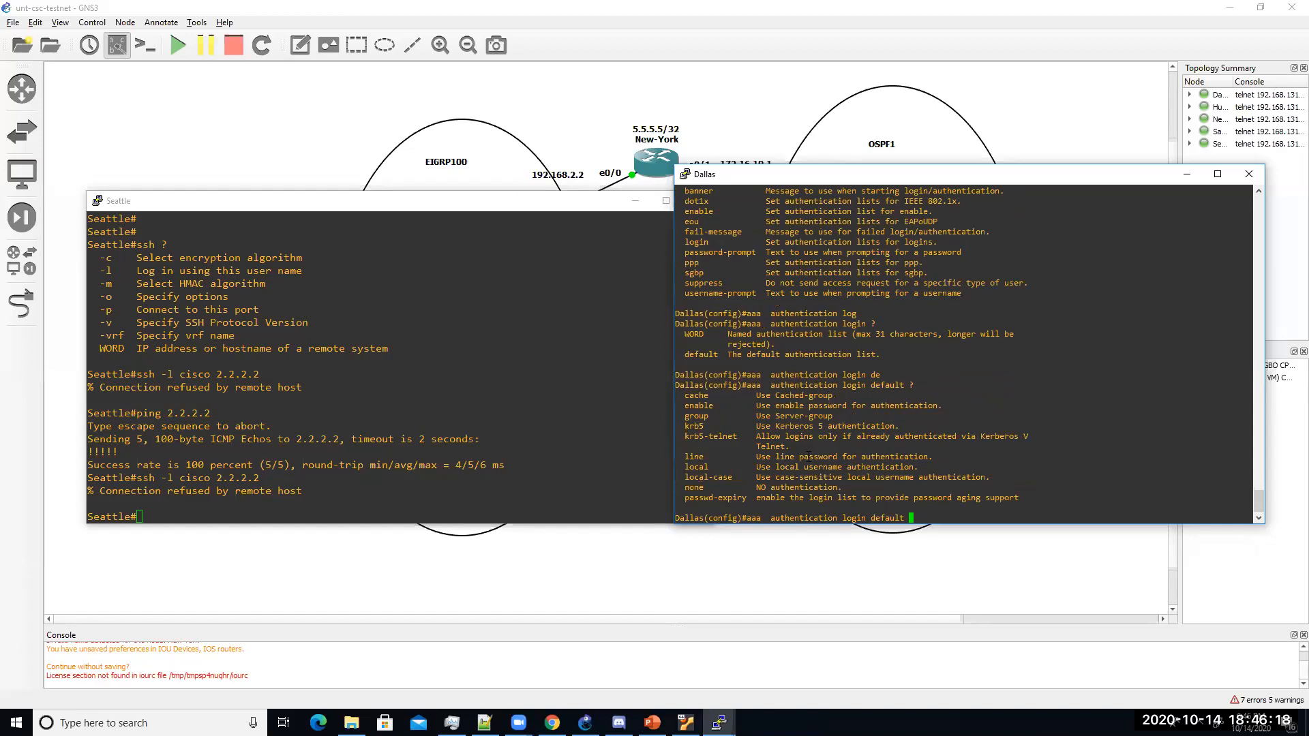
text(loc)
key(Tab)
text(al? ?)
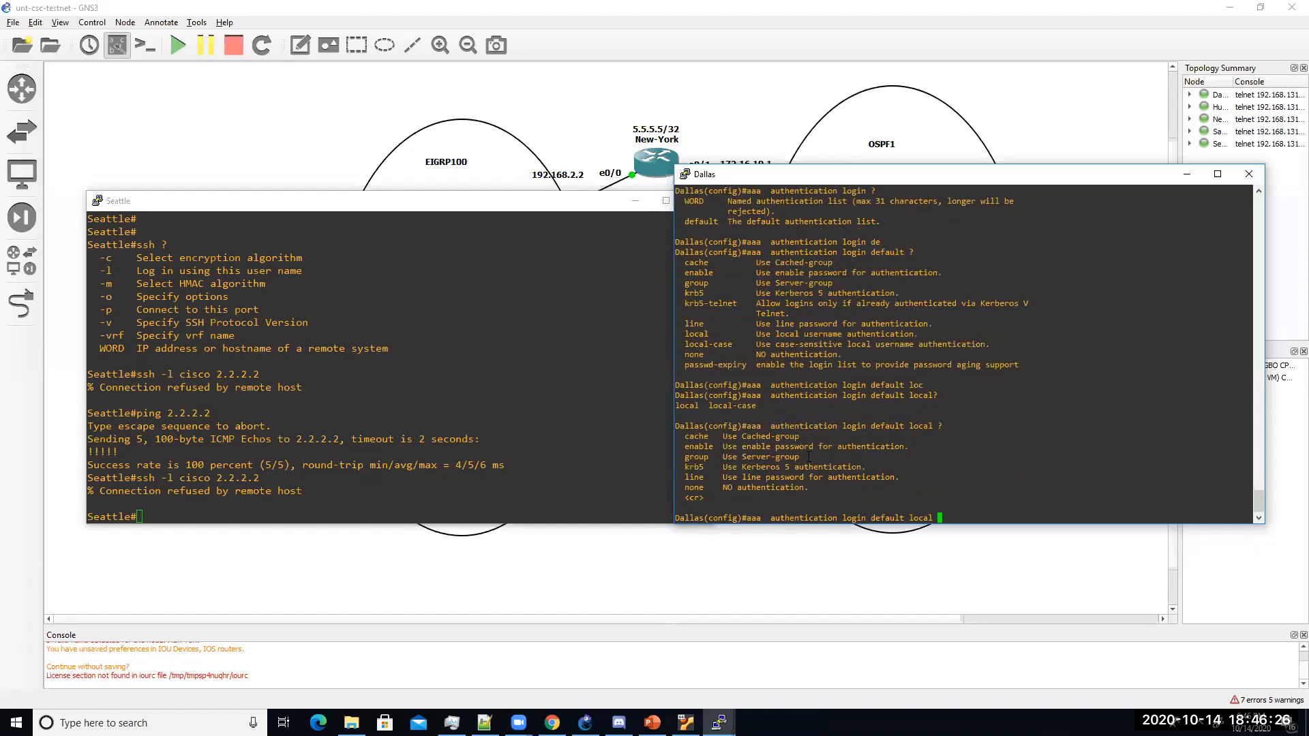
key(Return)
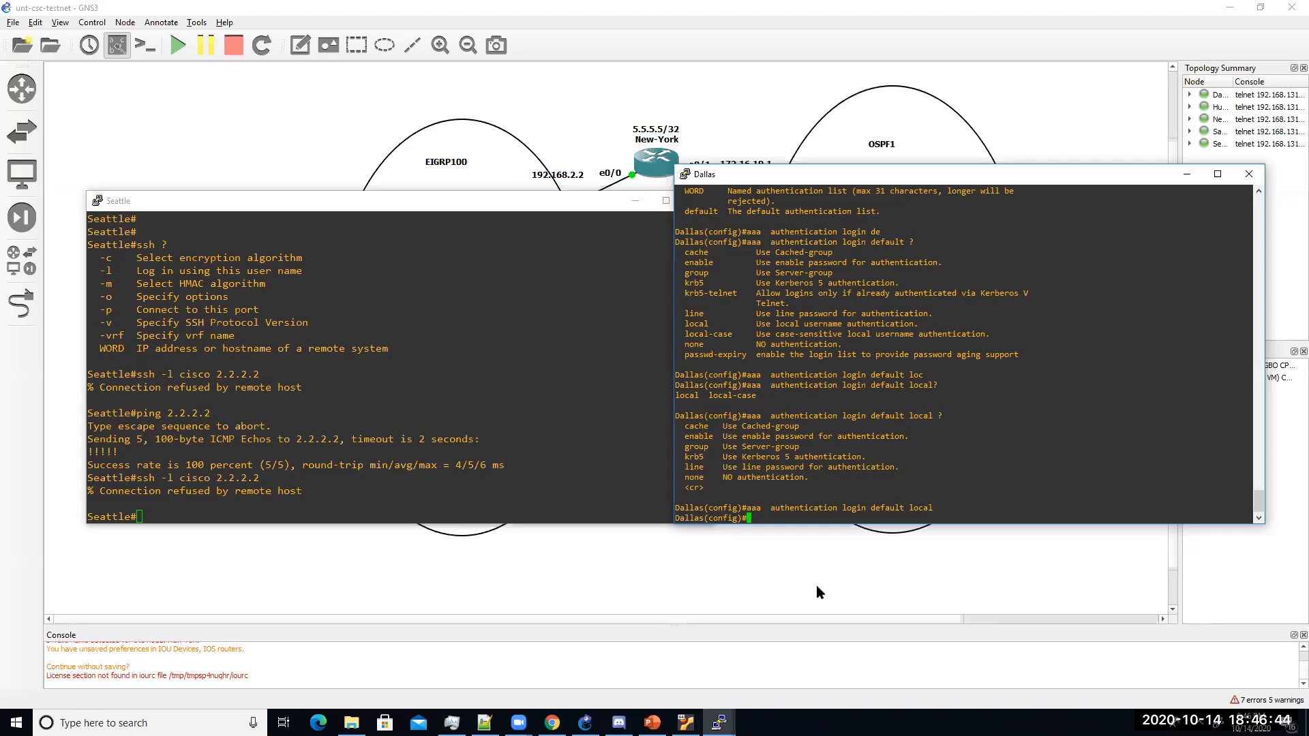
click(720, 722)
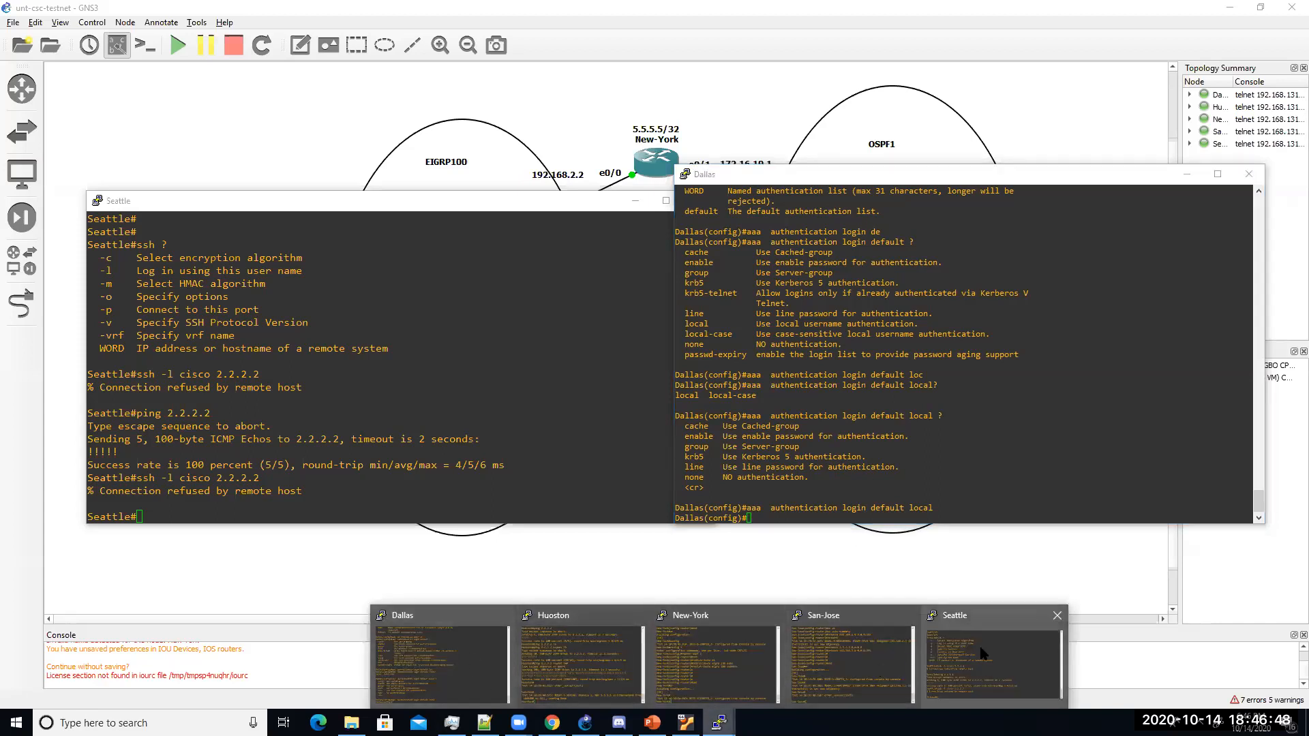
Step: Retry the SSH connection from Seattle to 2.2.2.2
click(990, 656)
key(Up)
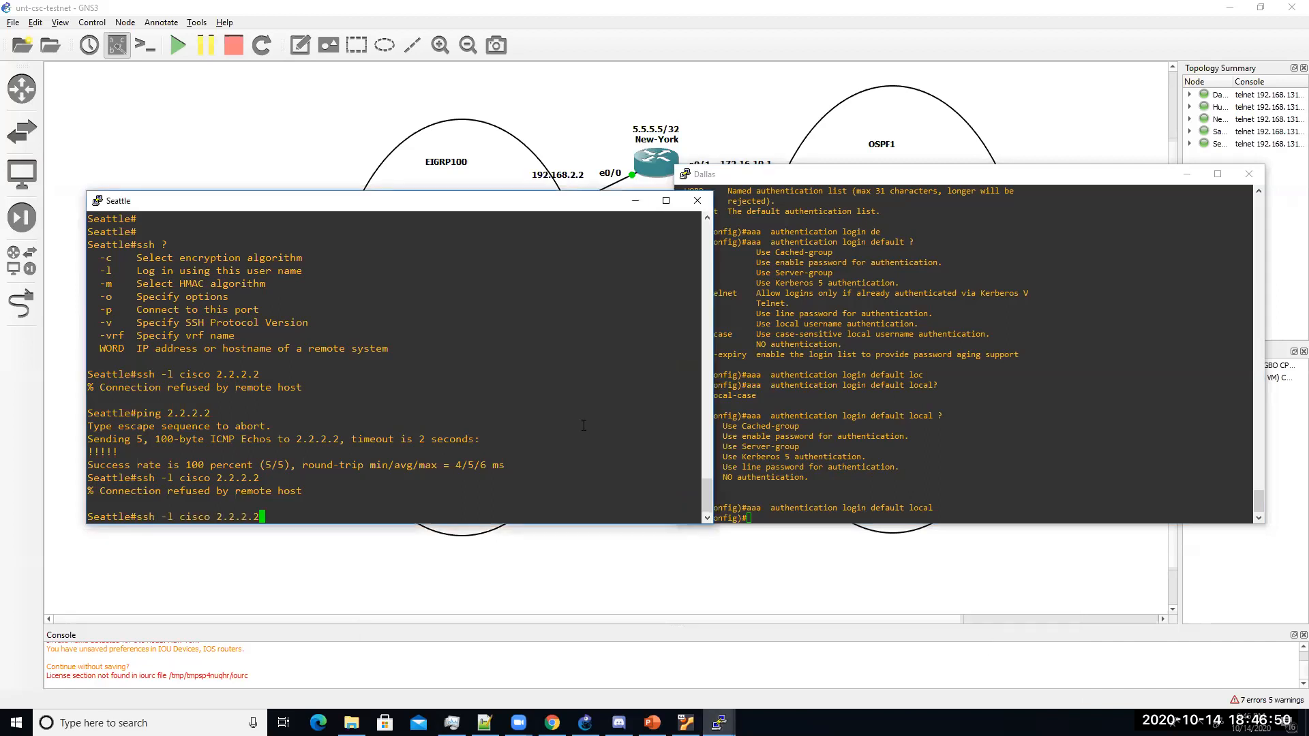
key(Return)
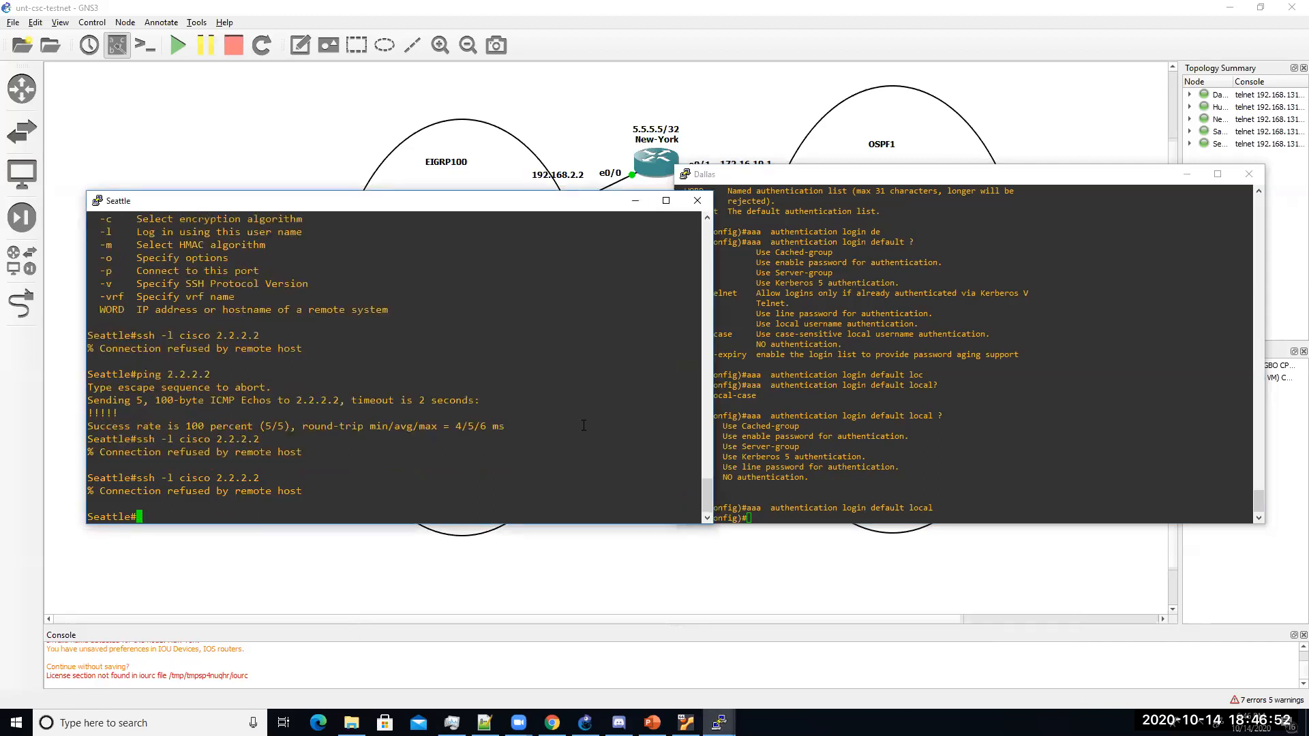
Step: On Dallas, list the running-config username and secret lines with show run | s user and | s secret
click(837, 421)
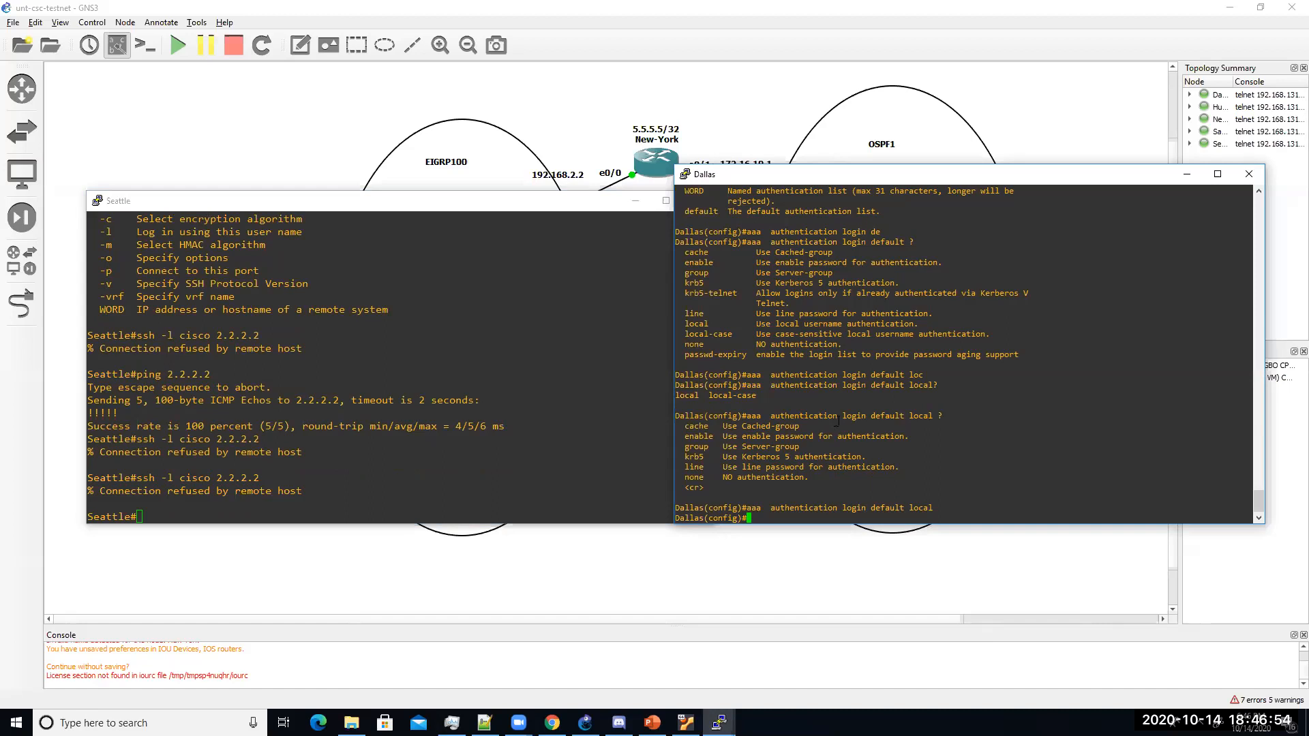
text(end)
key(Return)
text(show ru)
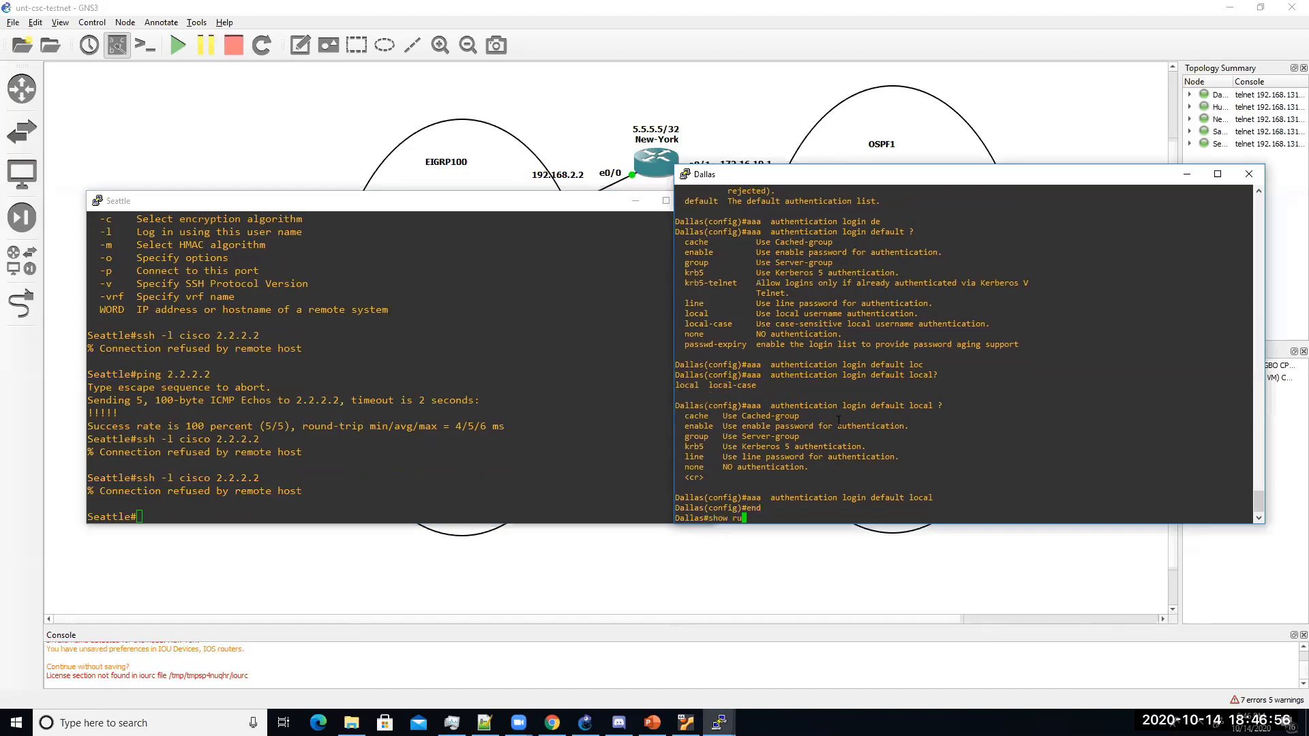
text(n | s user)
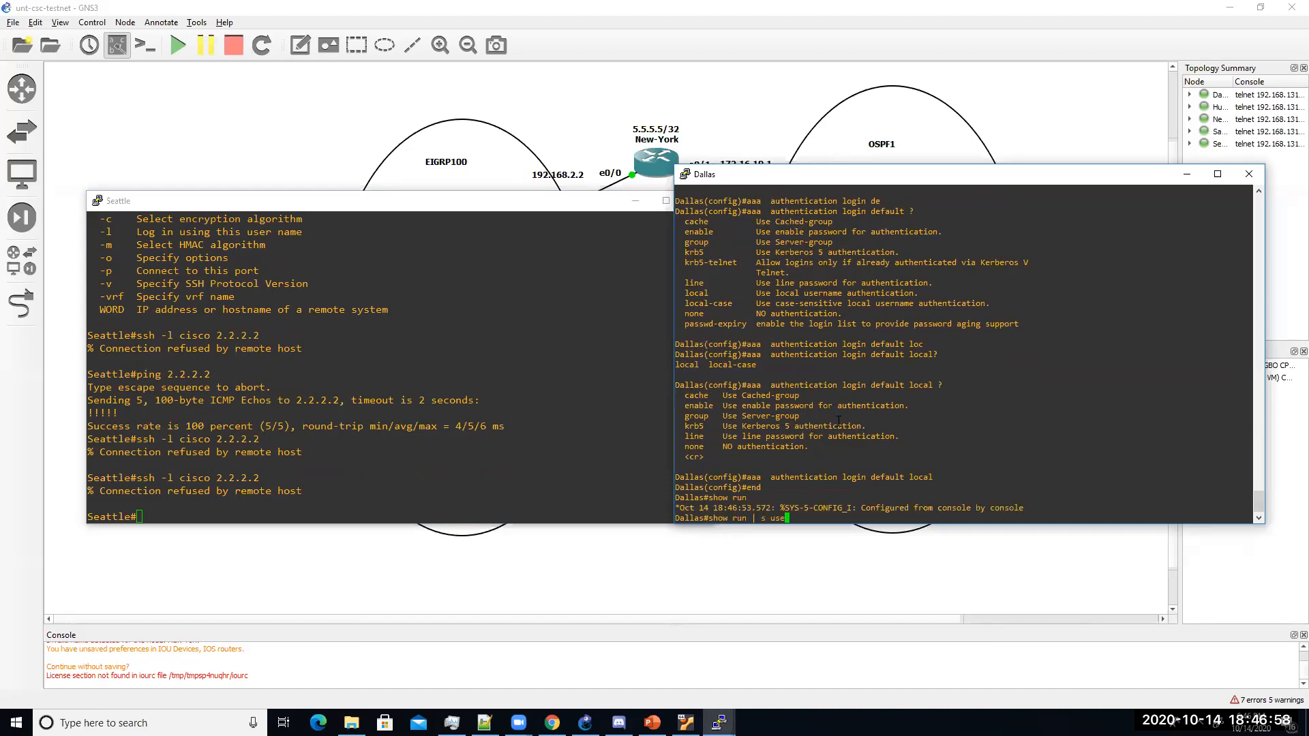
key(Return)
key(Up)
key(BackSpace)
key(BackSpace)
key(BackSpace)
key(BackSpace)
text(secret)
key(Return)
Step: Return Dallas to global configuration mode
text(config t)
key(Return)
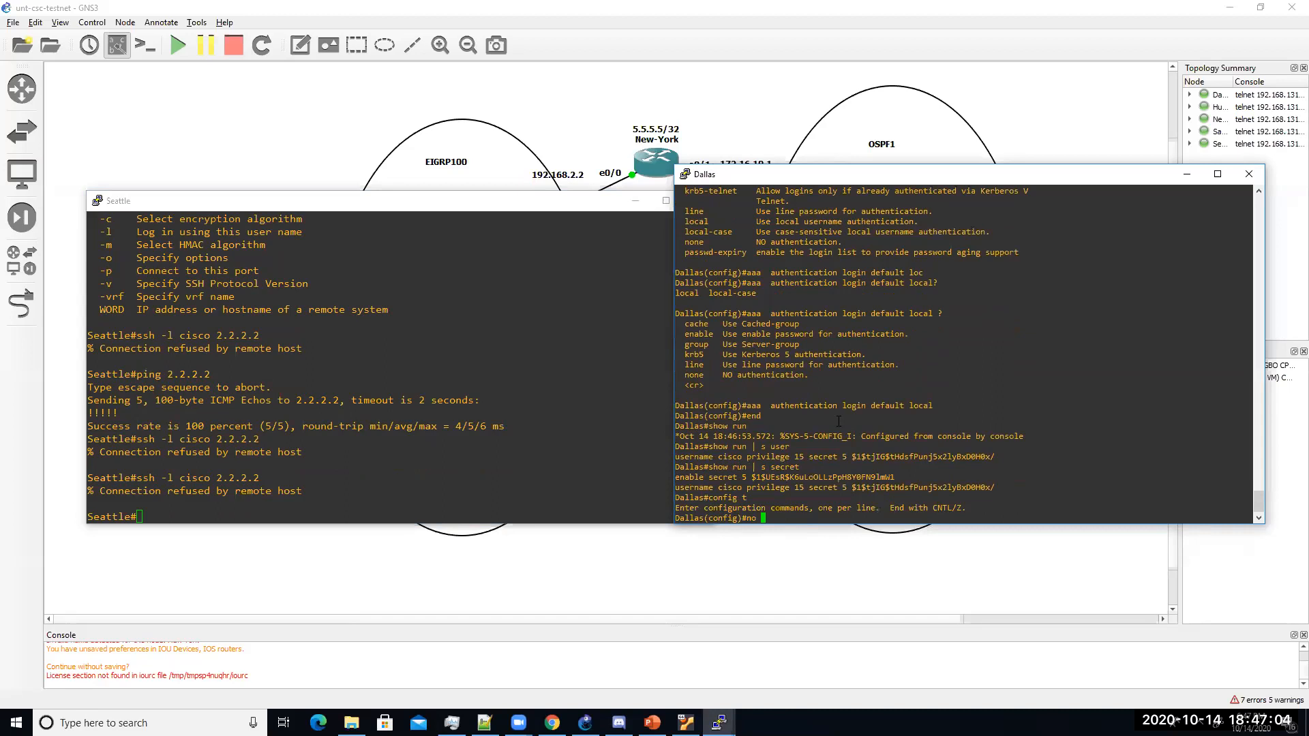
text(exit)
key(Return)
text(aaa)
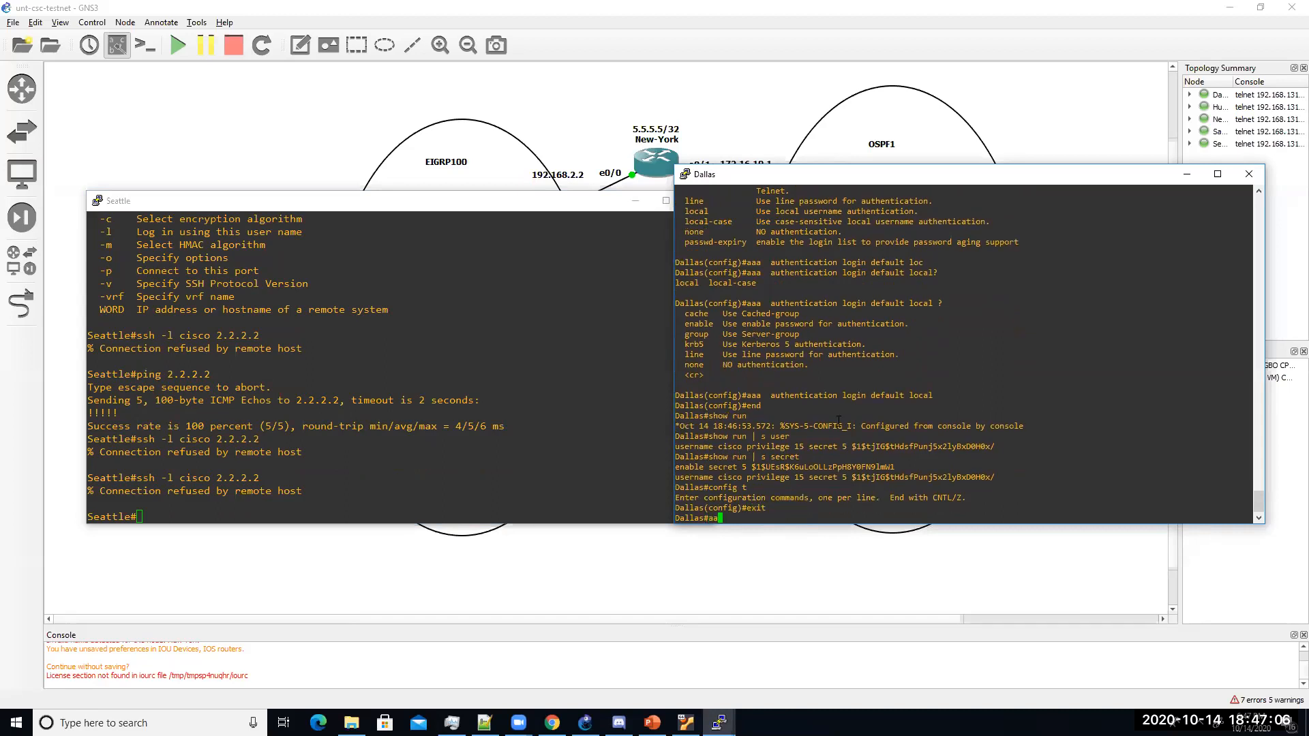
key(BackSpace)
key(BackSpace)
key(BackSpace)
text(config t)
key(Return)
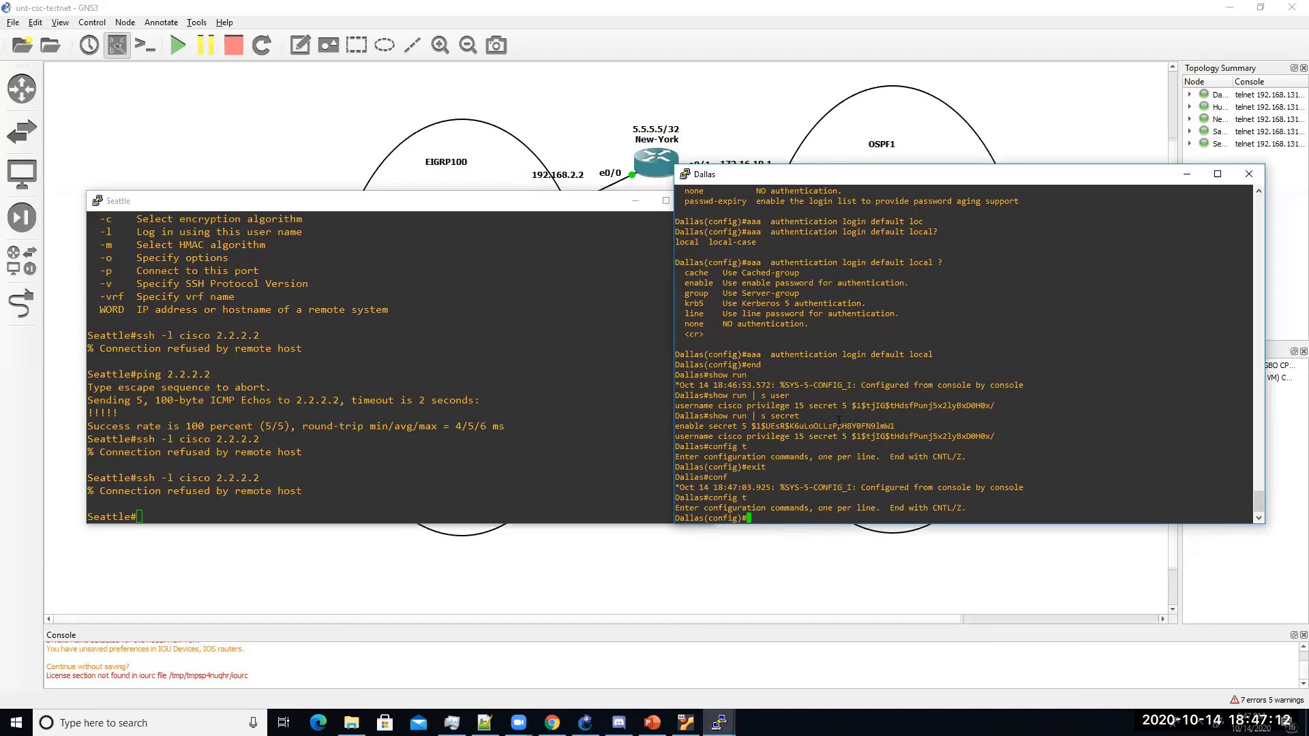
Step: Show the Control Plane Security slide in the PowerPoint presentation
click(653, 723)
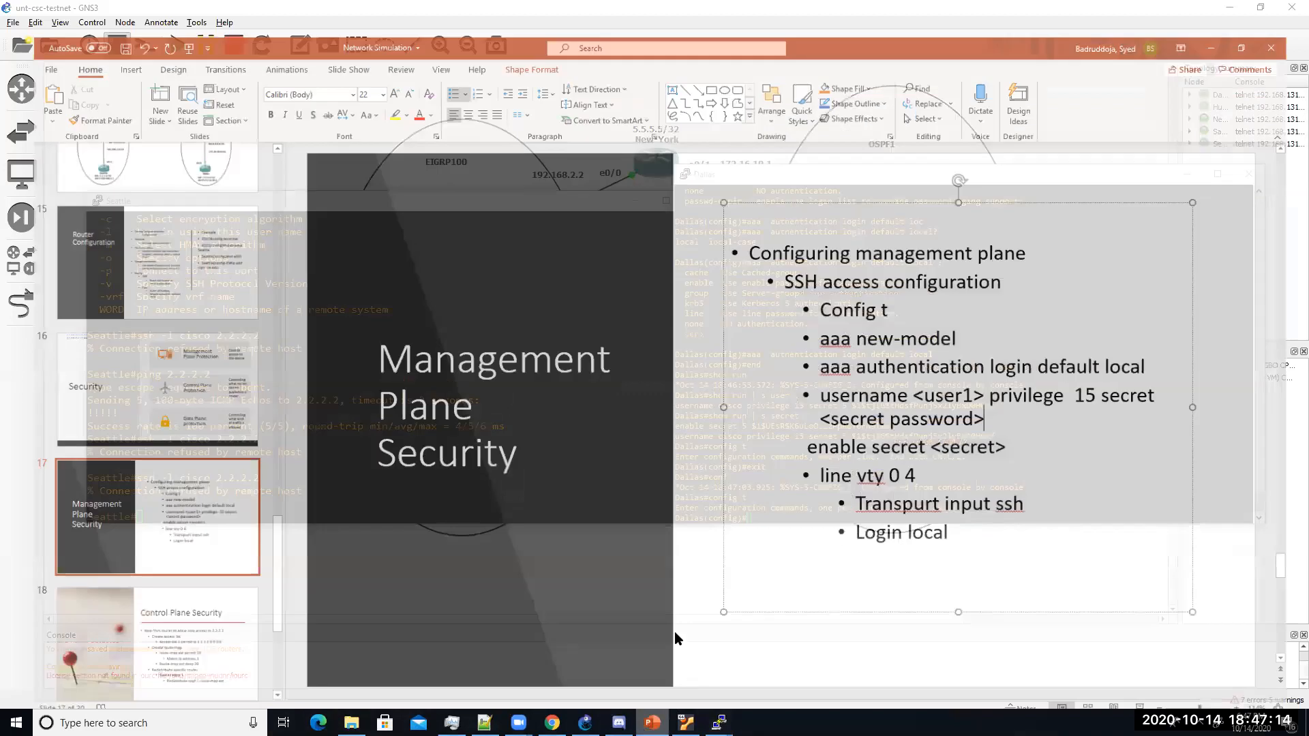
scroll(147, 576, down, 1)
click(177, 518)
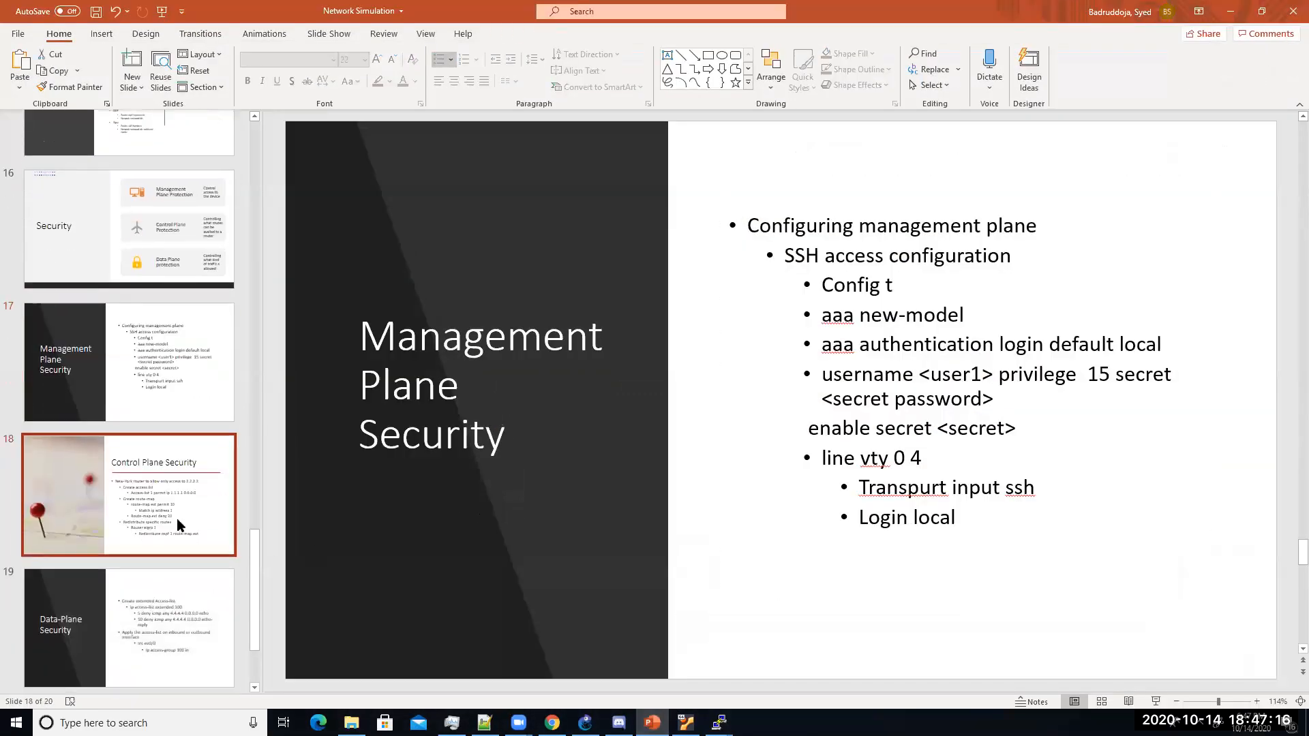
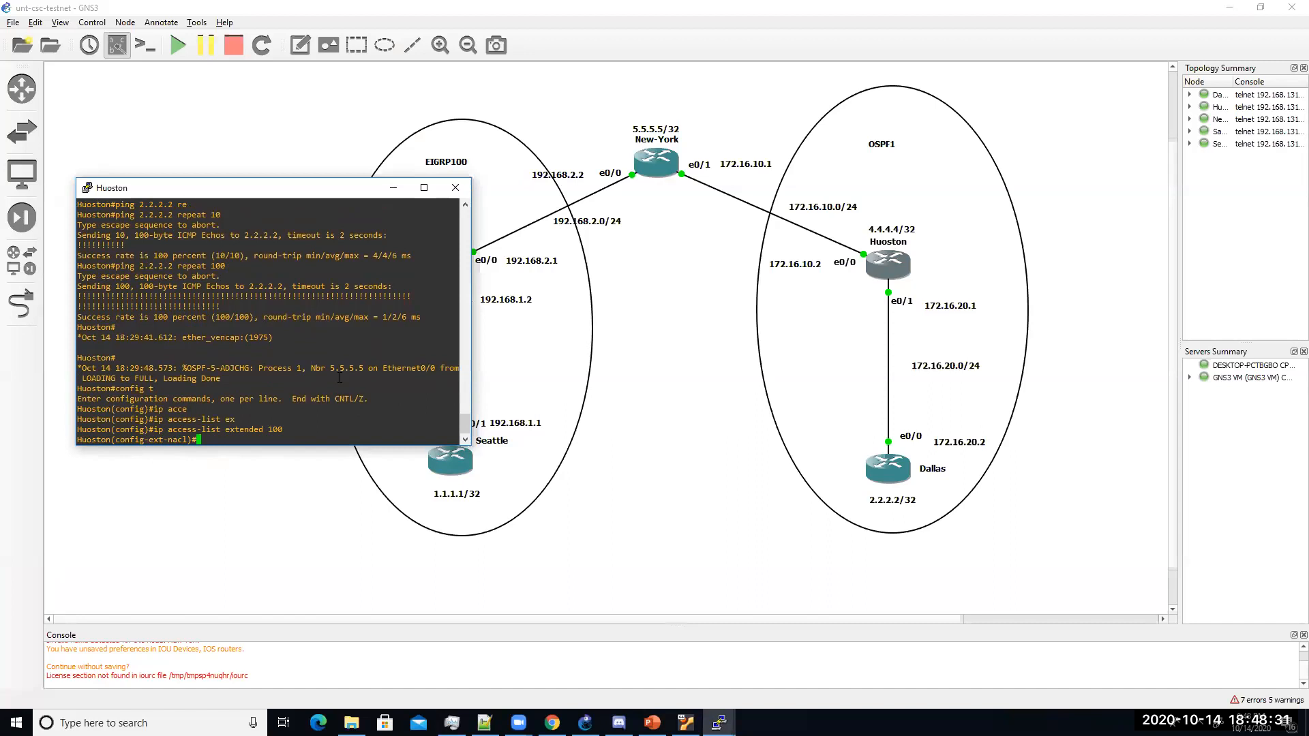
Step: On Huoston, add ACL rule deny icmp any 4.4.4.4 0.0.0.0 echo
text(den)
key(Tab)
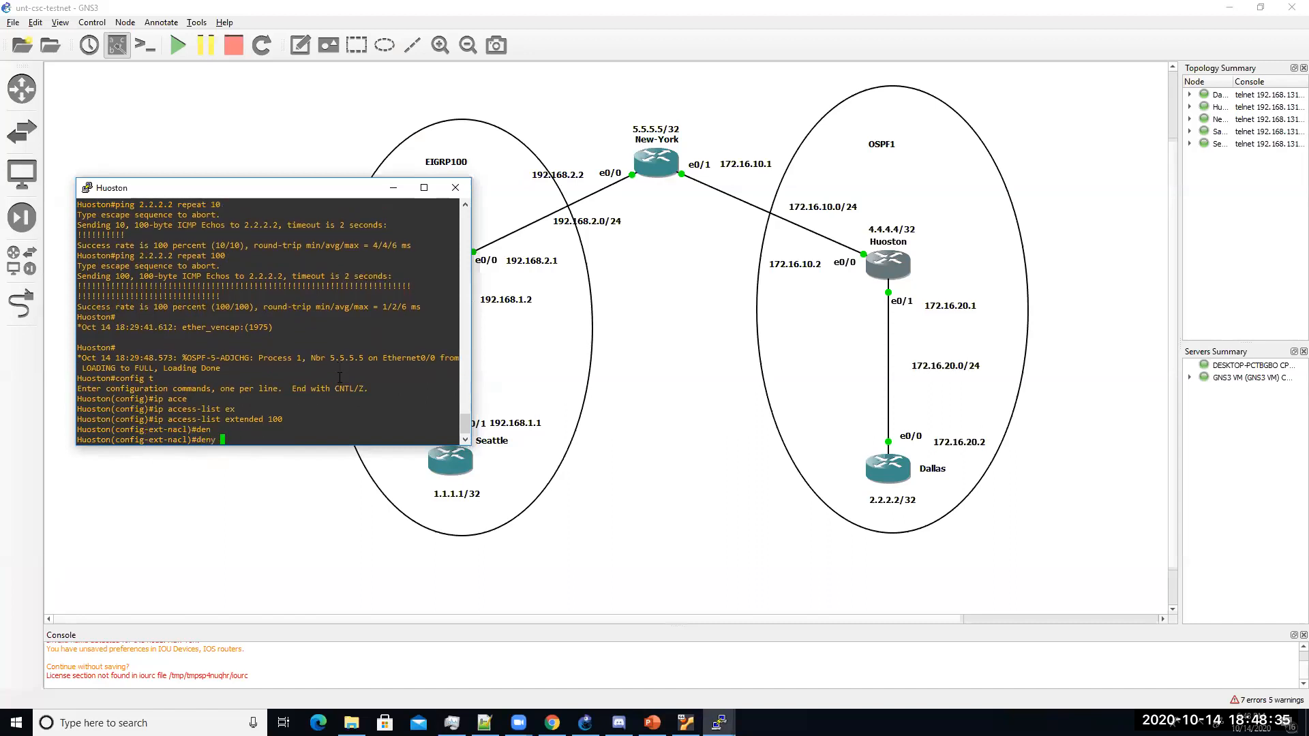
text(ic)
key(Tab)
text(an)
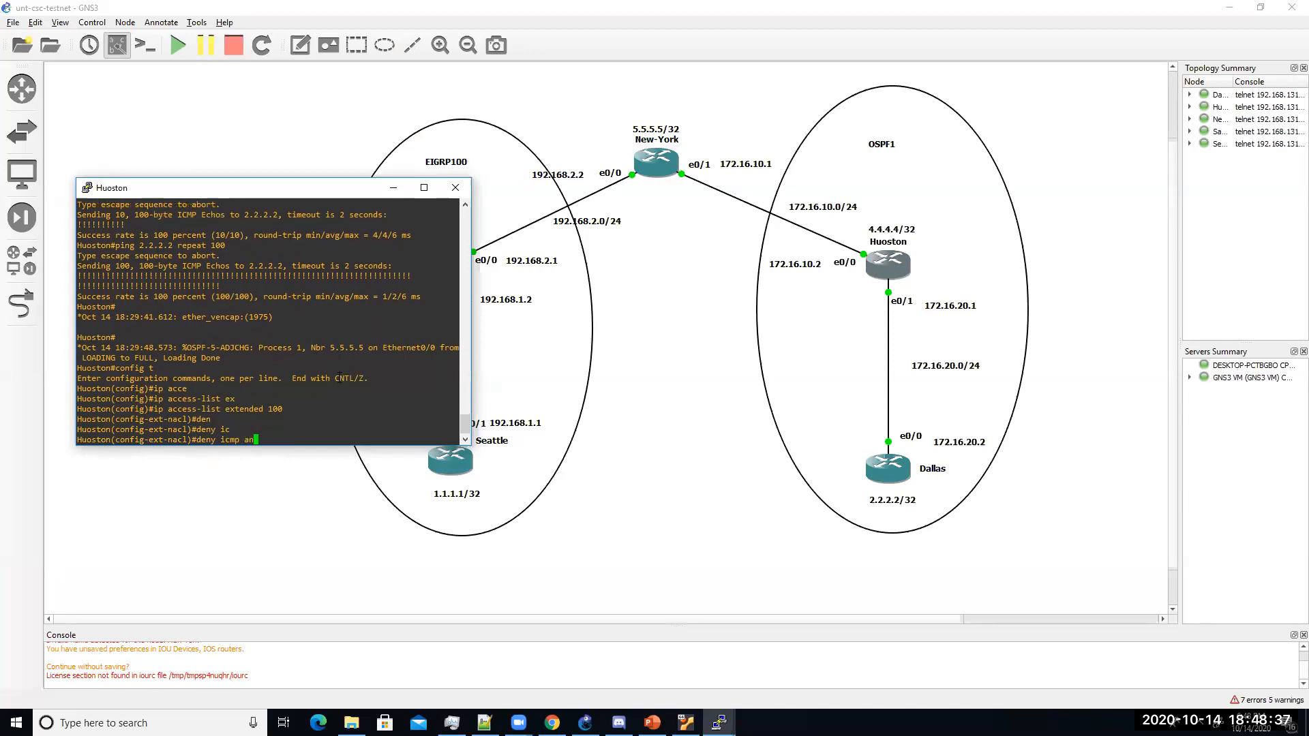
key(Tab)
text(4.4.4.44)
key(BackSpace)
text(0.0.0.0)
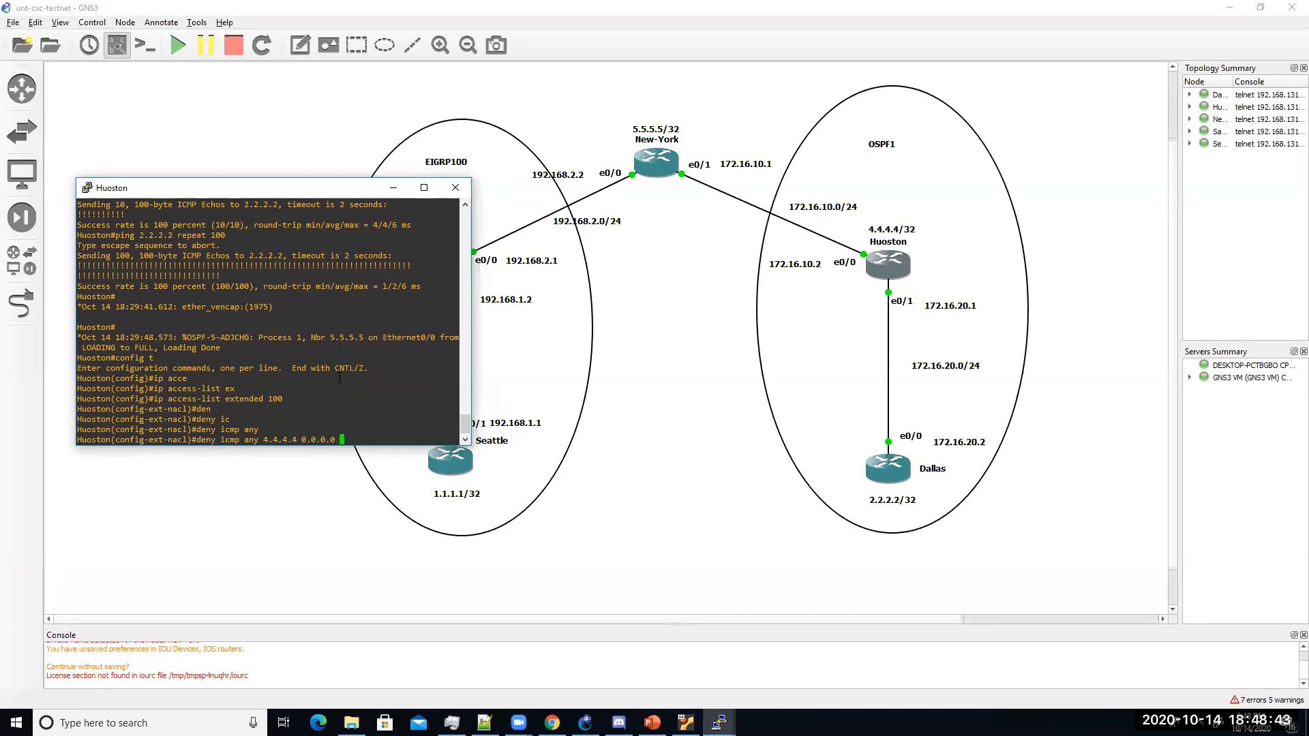
text( ?)
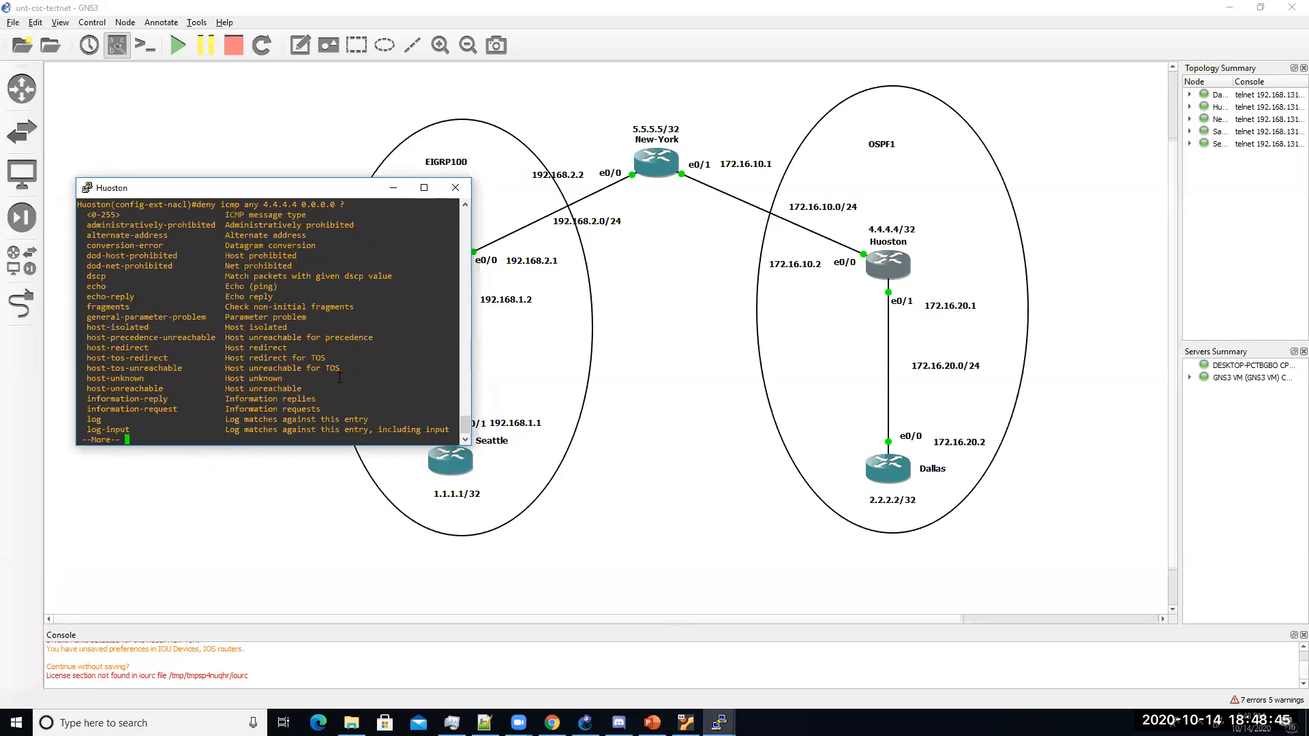
key(space)
key(space)
text(ec)
key(Tab)
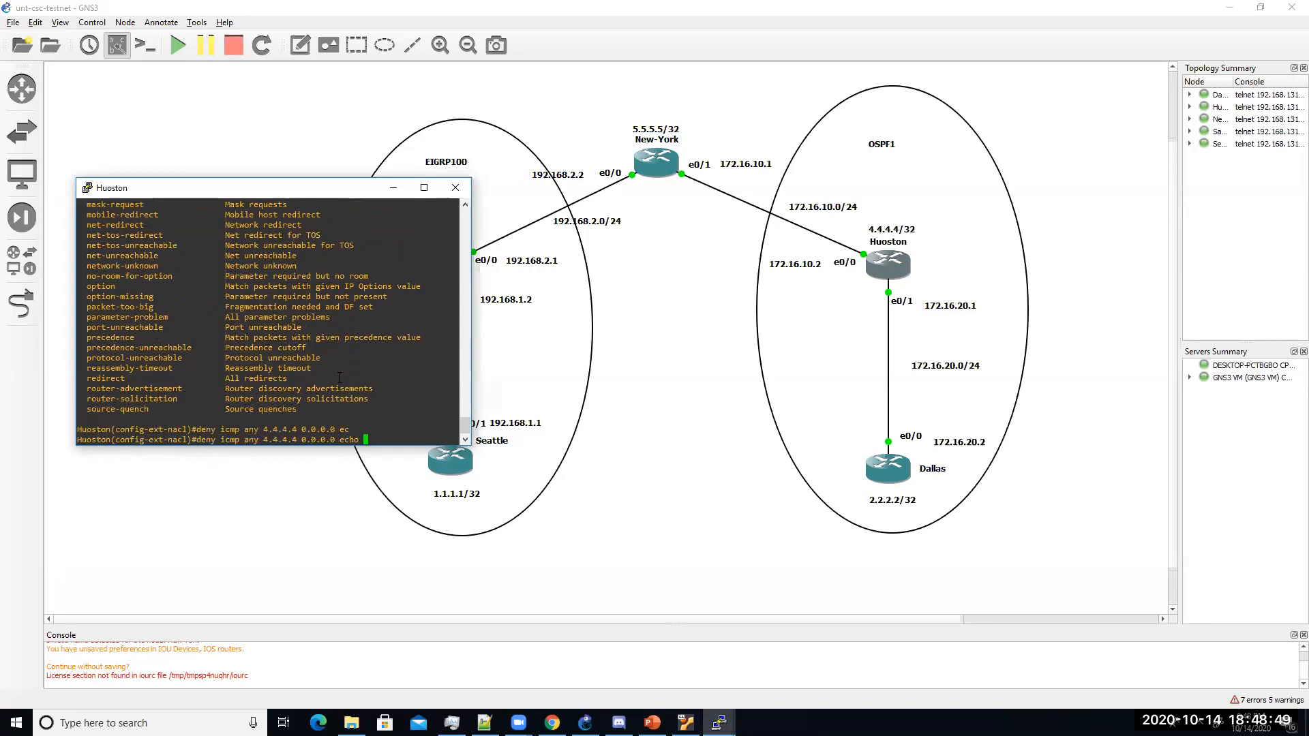
key(Return)
Step: Add a matching deny icmp rule for echo-reply to 4.4.4.4
text(d)
key(Up)
text(-re)
key(Tab)
key(Return)
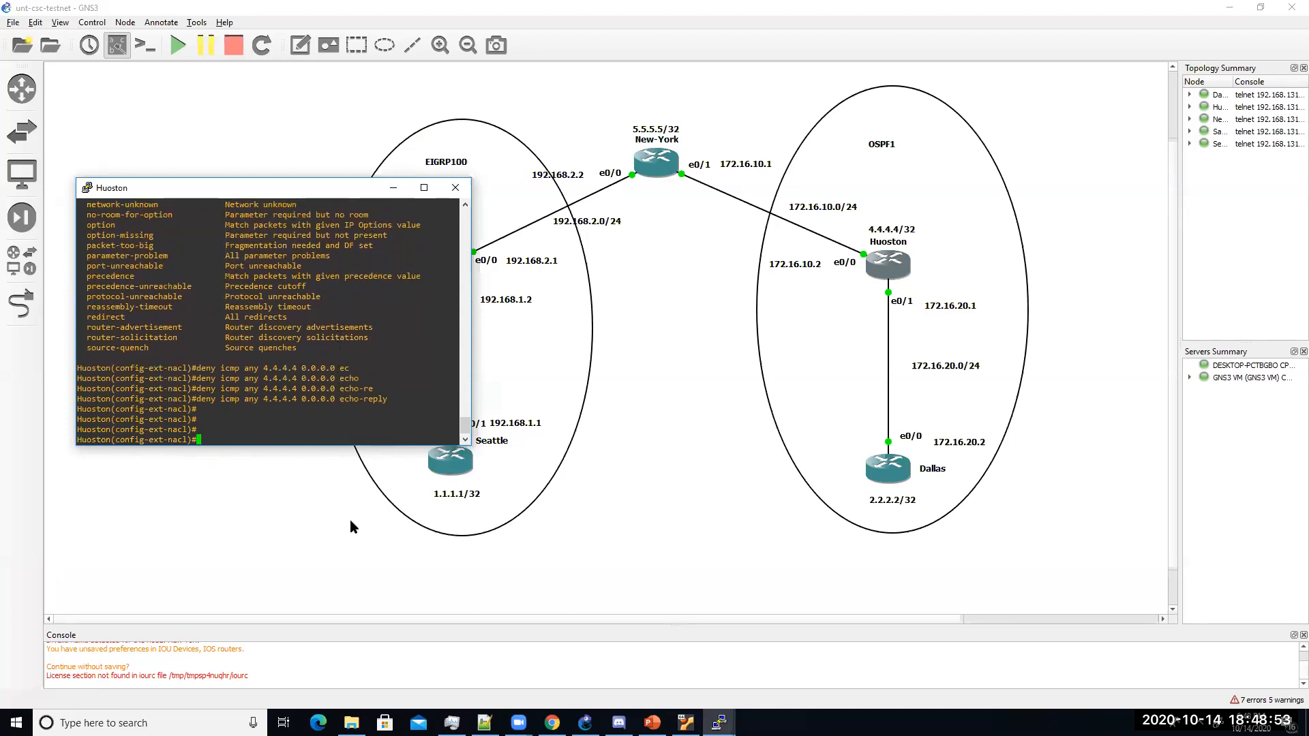
Step: From Seattle, ping 4.4.4.4 and confirm it still succeeds
click(452, 465)
double_click(452, 465)
text(ping 4.4.4.4)
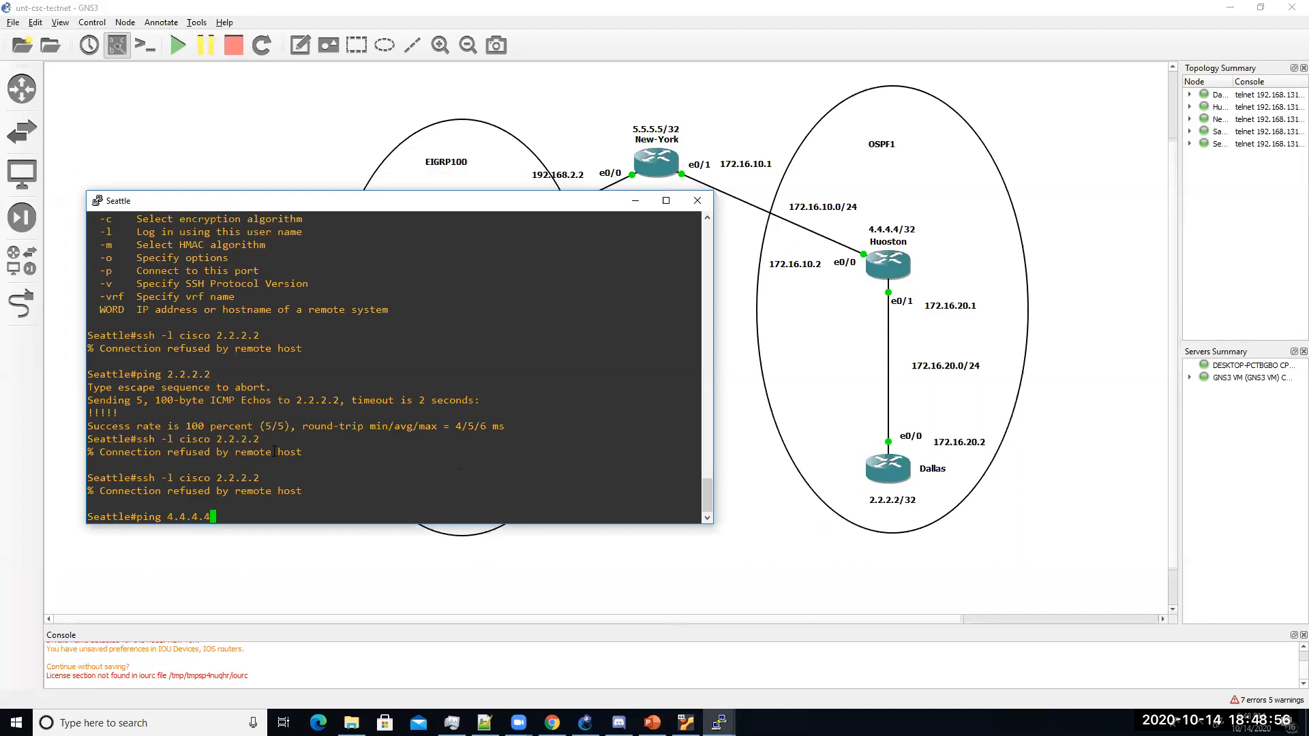
key(Return)
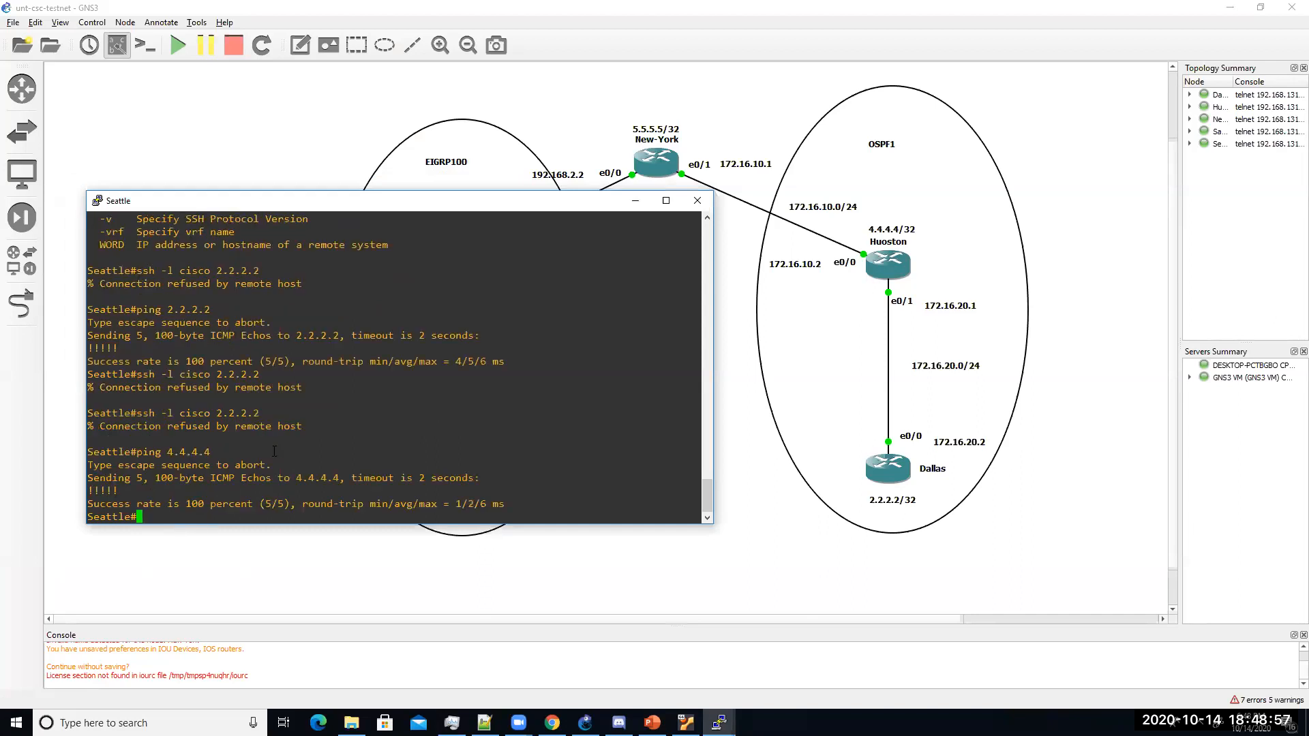
double_click(884, 261)
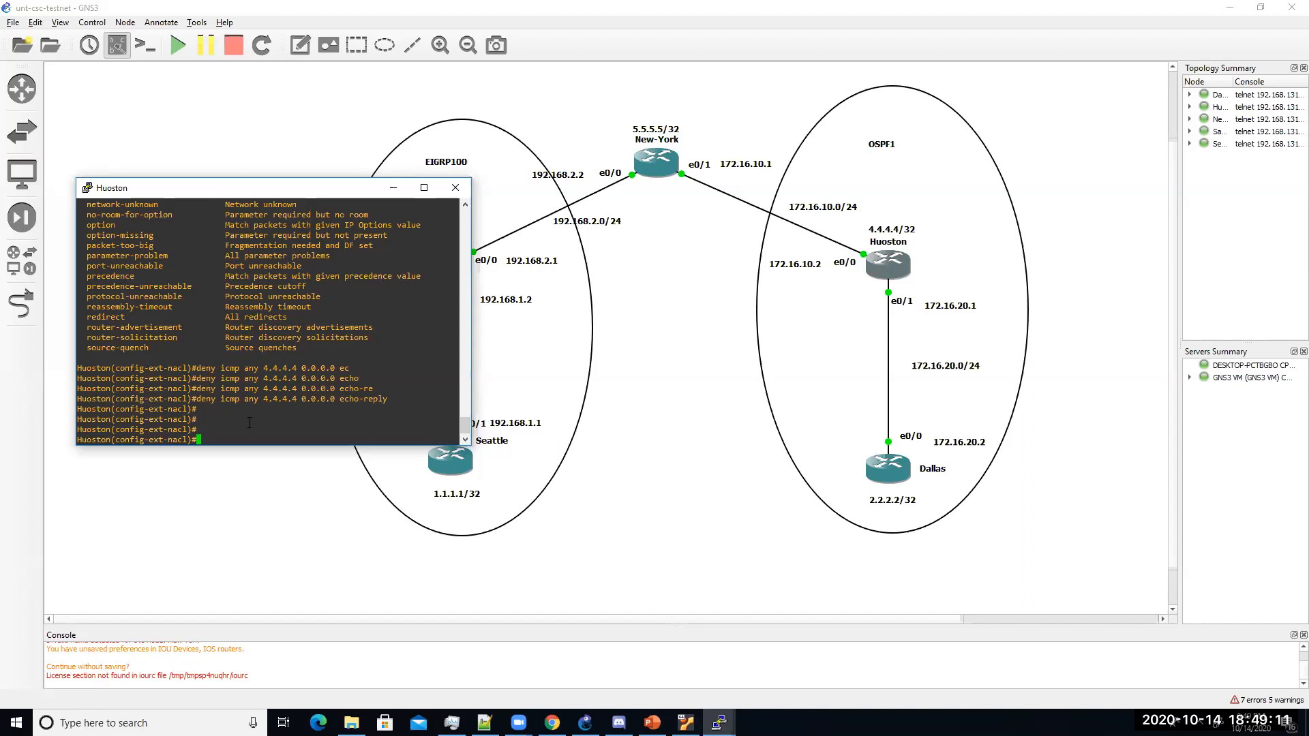
Step: Append permit ip any any to ACL 100 and apply it inbound on Huoston's e0/0
text(permit ip any any)
key(Return)
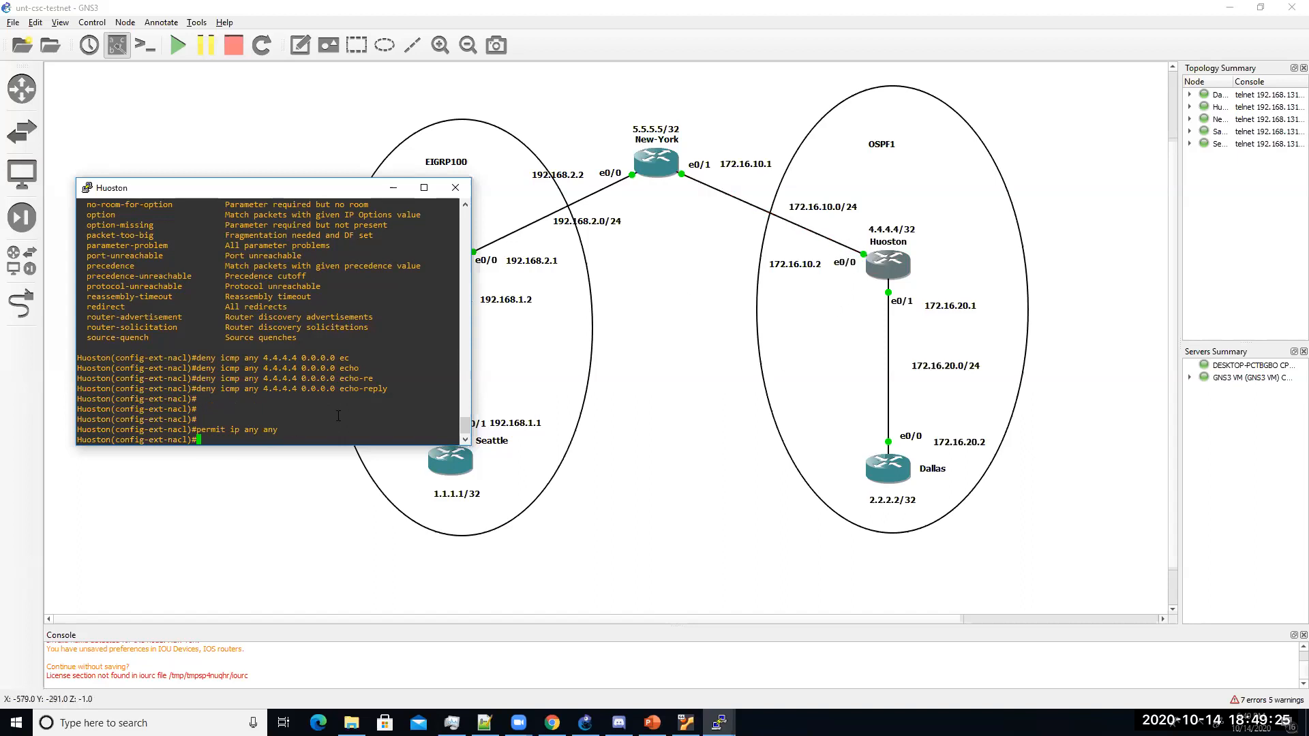
text(int e0/0)
key(Return)
text(ip acce)
key(Tab)
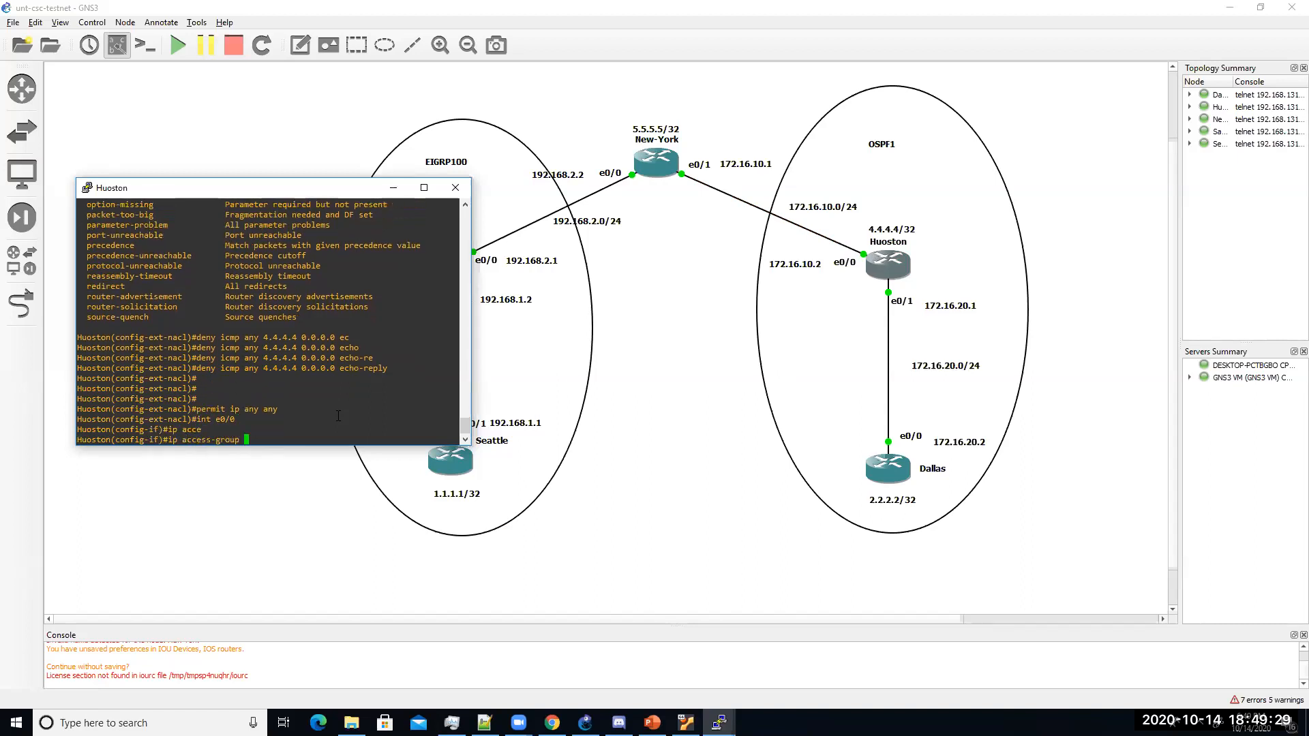
text(100 in)
key(Return)
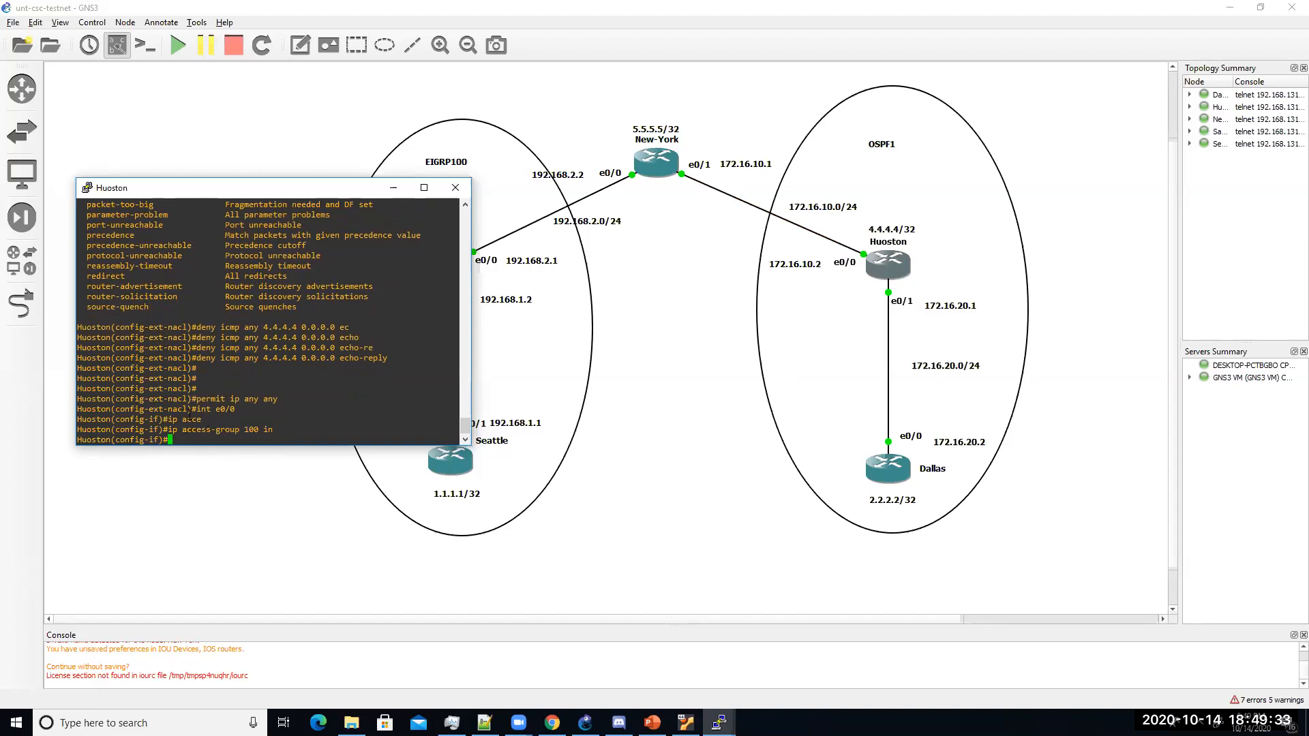
Step: Display the IP access lists and highlight the two deny icmp rules
text(do shh ip)
key(BackSpace)
key(BackSpace)
key(BackSpace)
key(BackSpace)
key(BackSpace)
text(ip acce)
key(Tab)
text(-list)
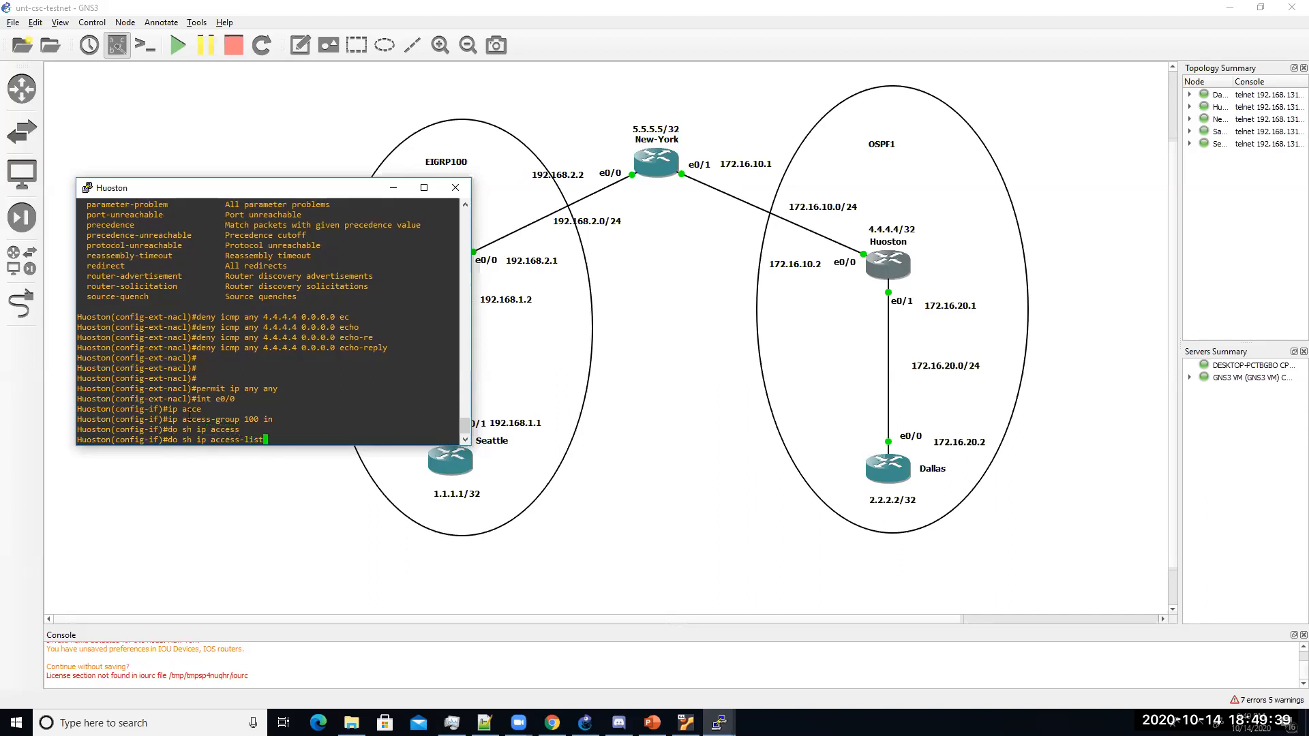
key(Return)
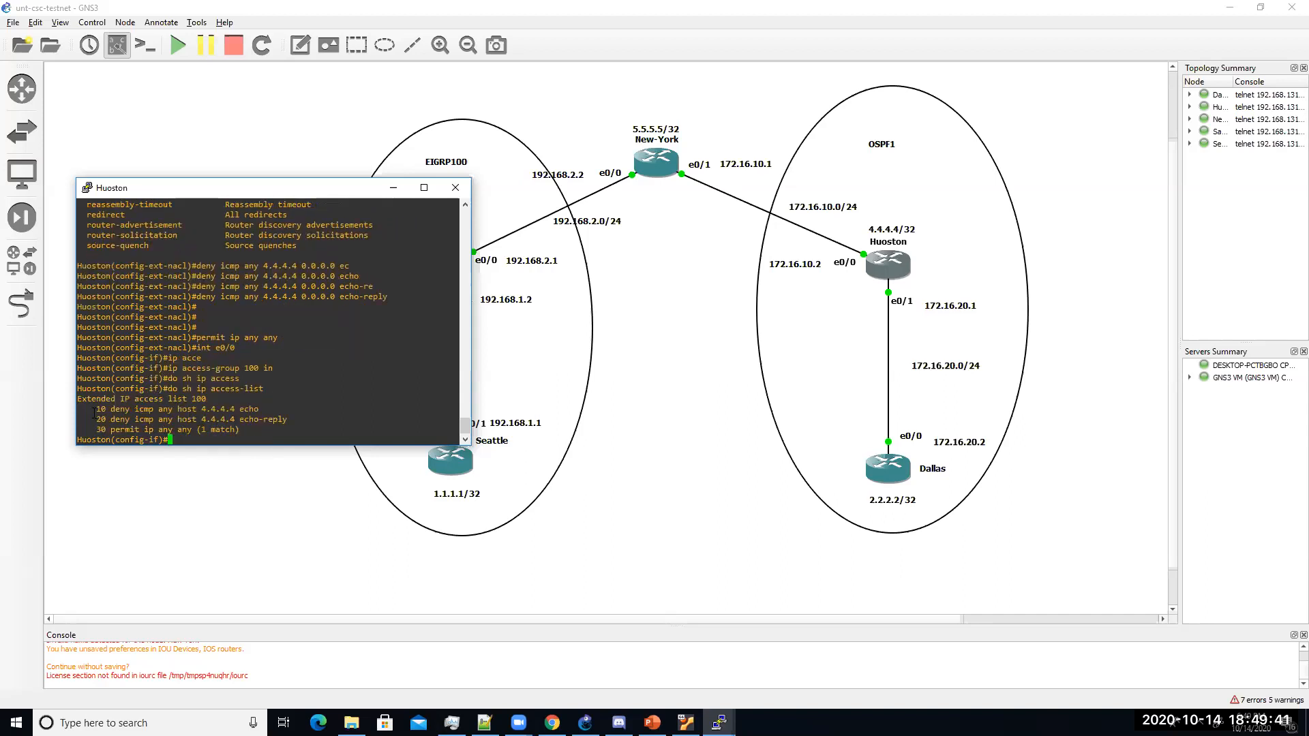
drag(79, 401, 244, 431)
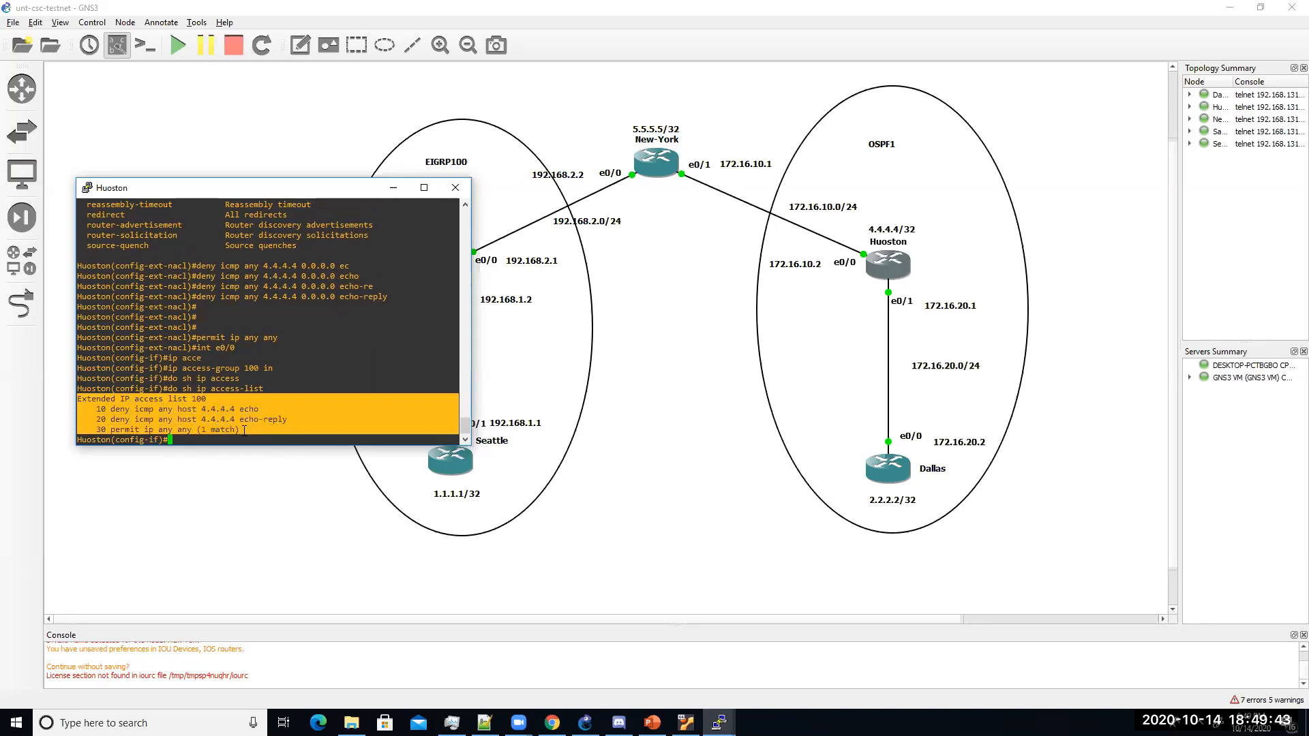
click(268, 424)
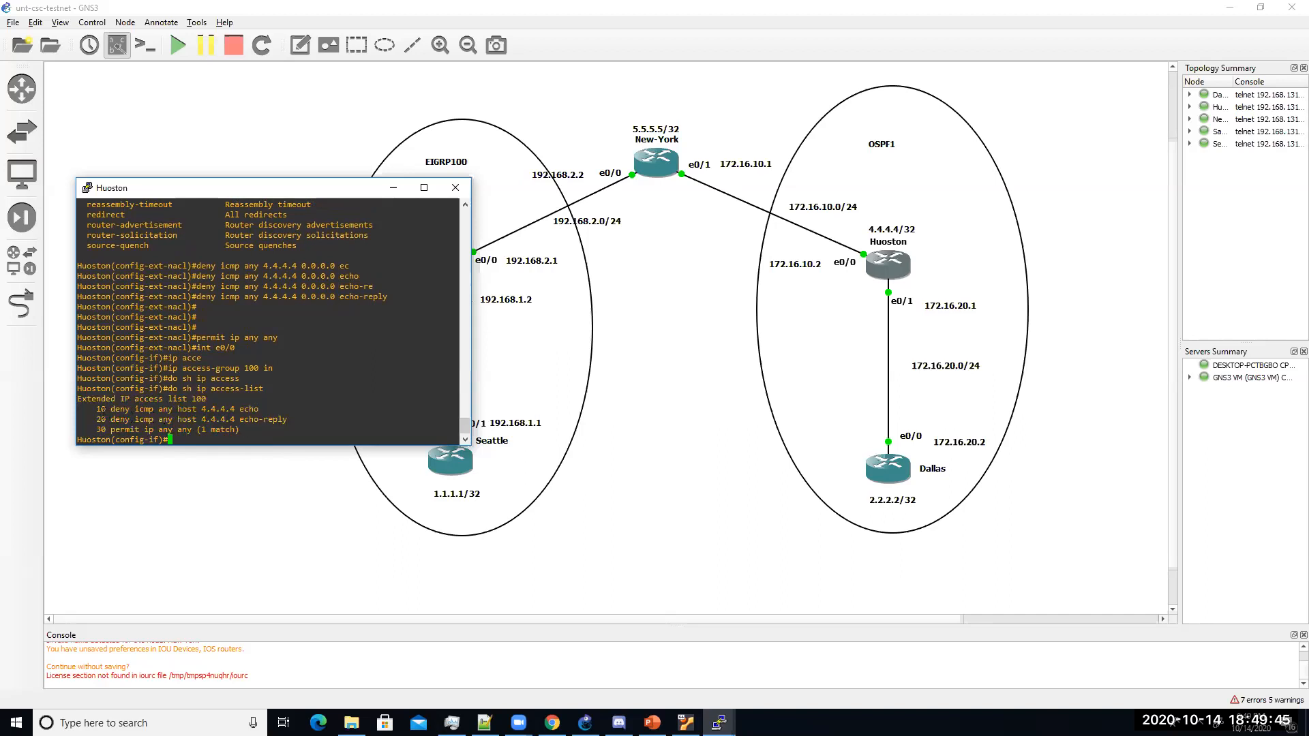
drag(98, 409, 292, 417)
double_click(431, 464)
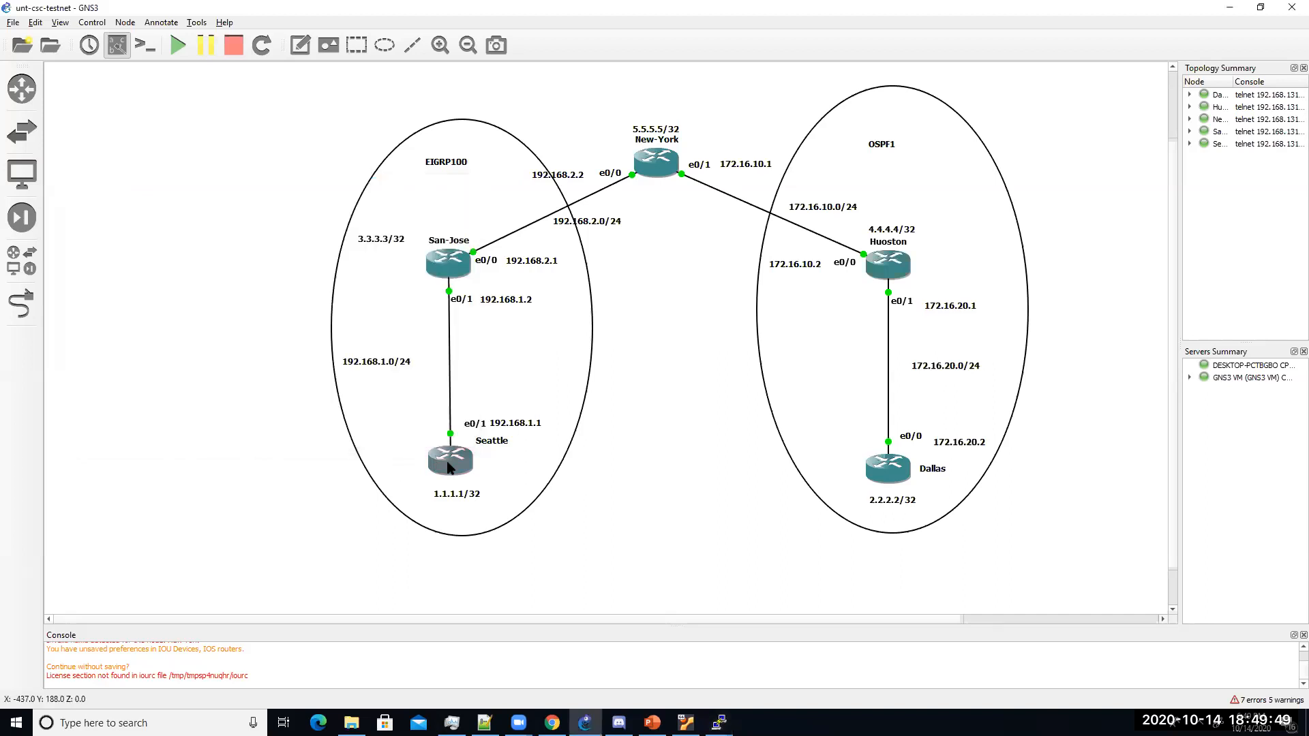
Step: From Seattle, ping 4.4.4.4 again and confirm it now fails with UUUUU unreachable results
text(ping )
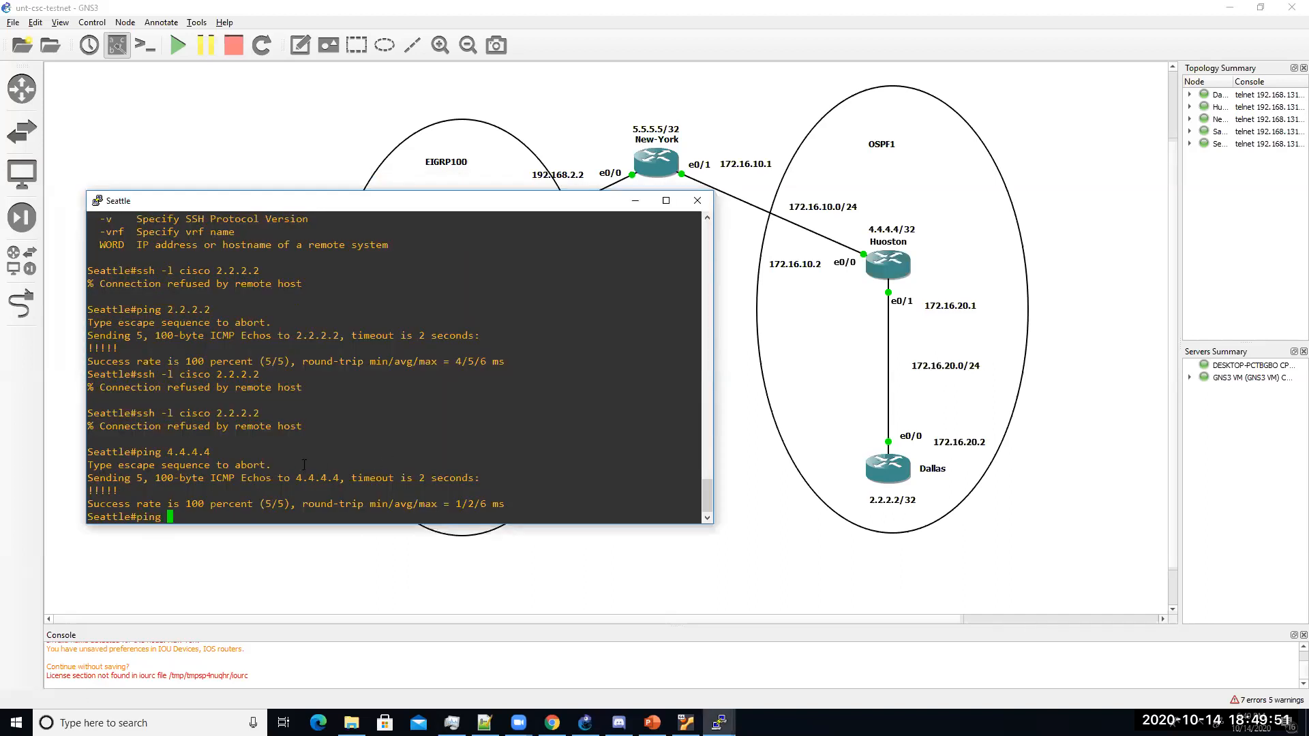
text(4.4.4.4)
key(Return)
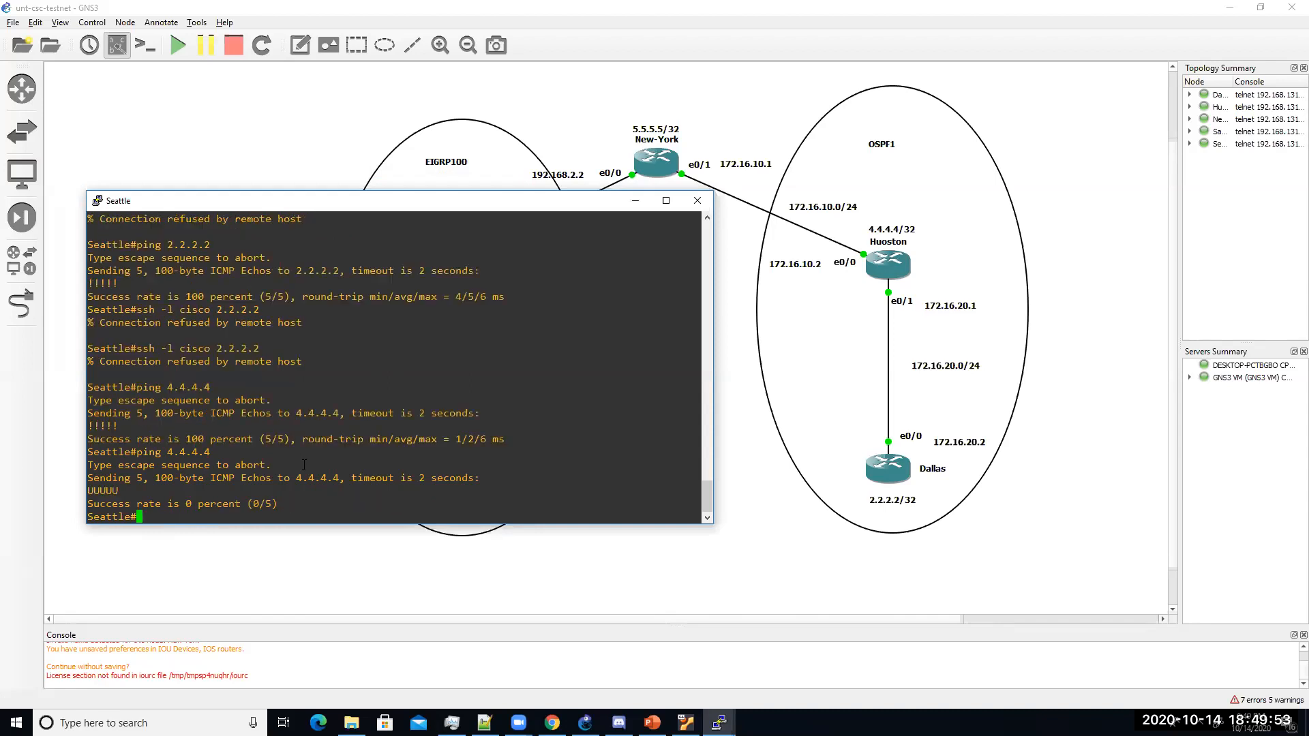
drag(126, 491, 90, 491)
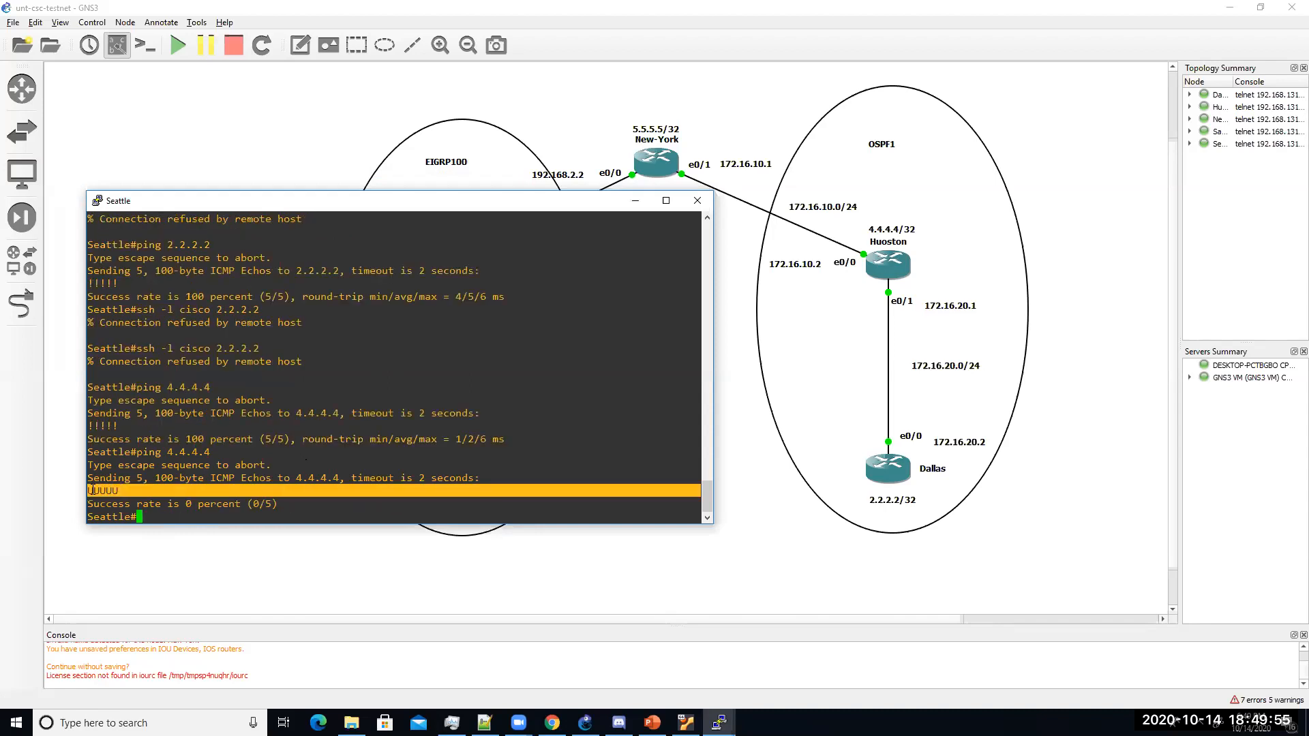
click(145, 500)
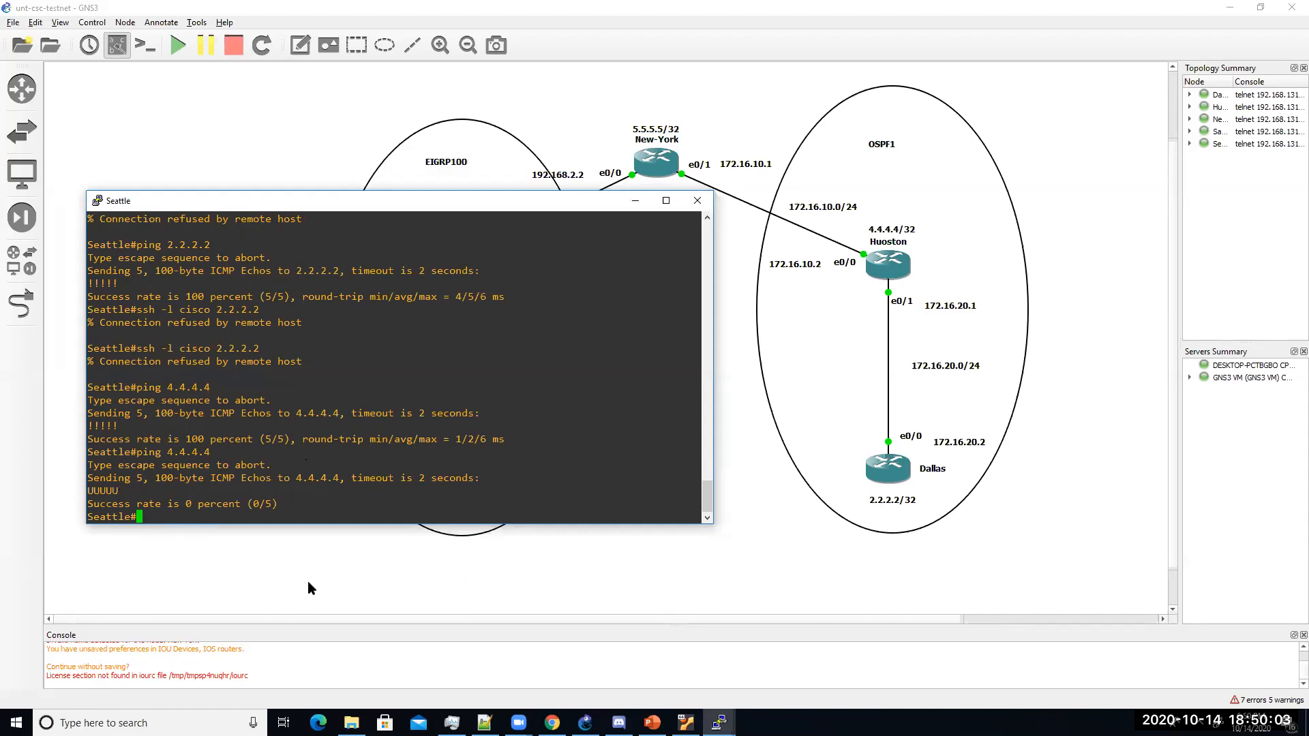
triple_click(120, 490)
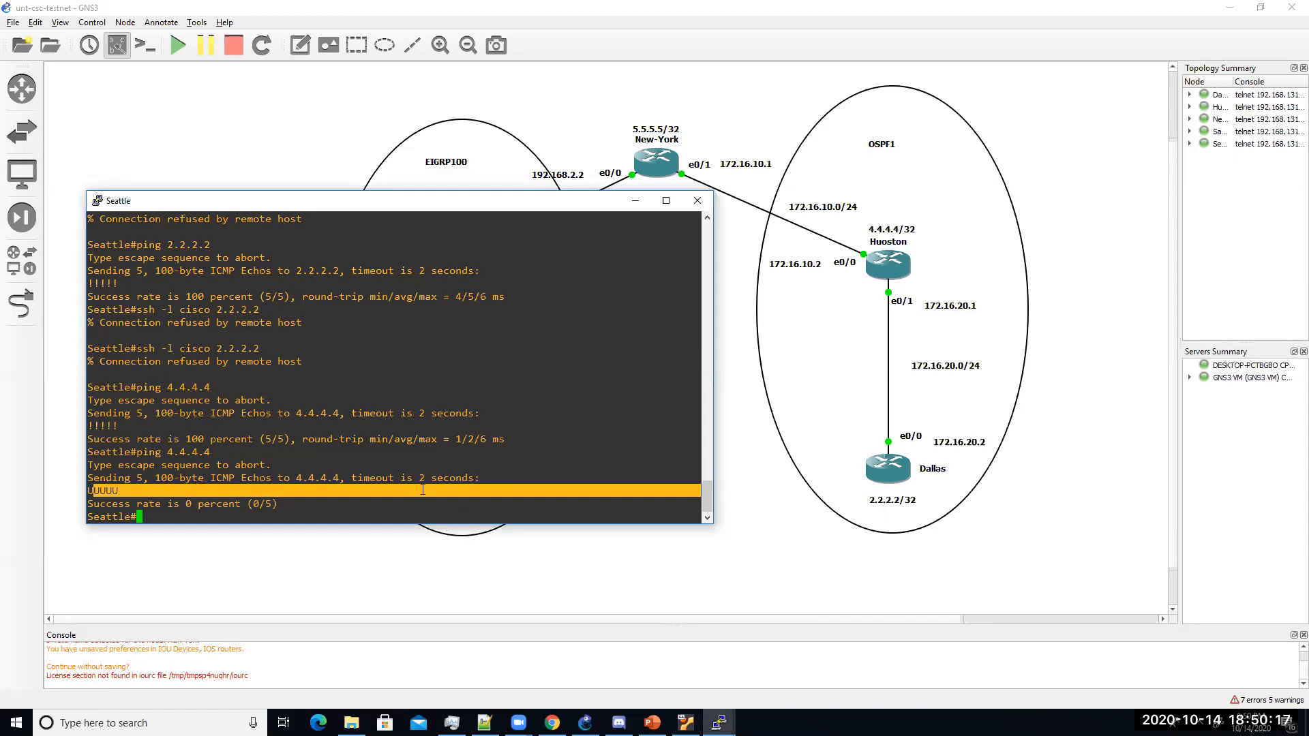
click(454, 577)
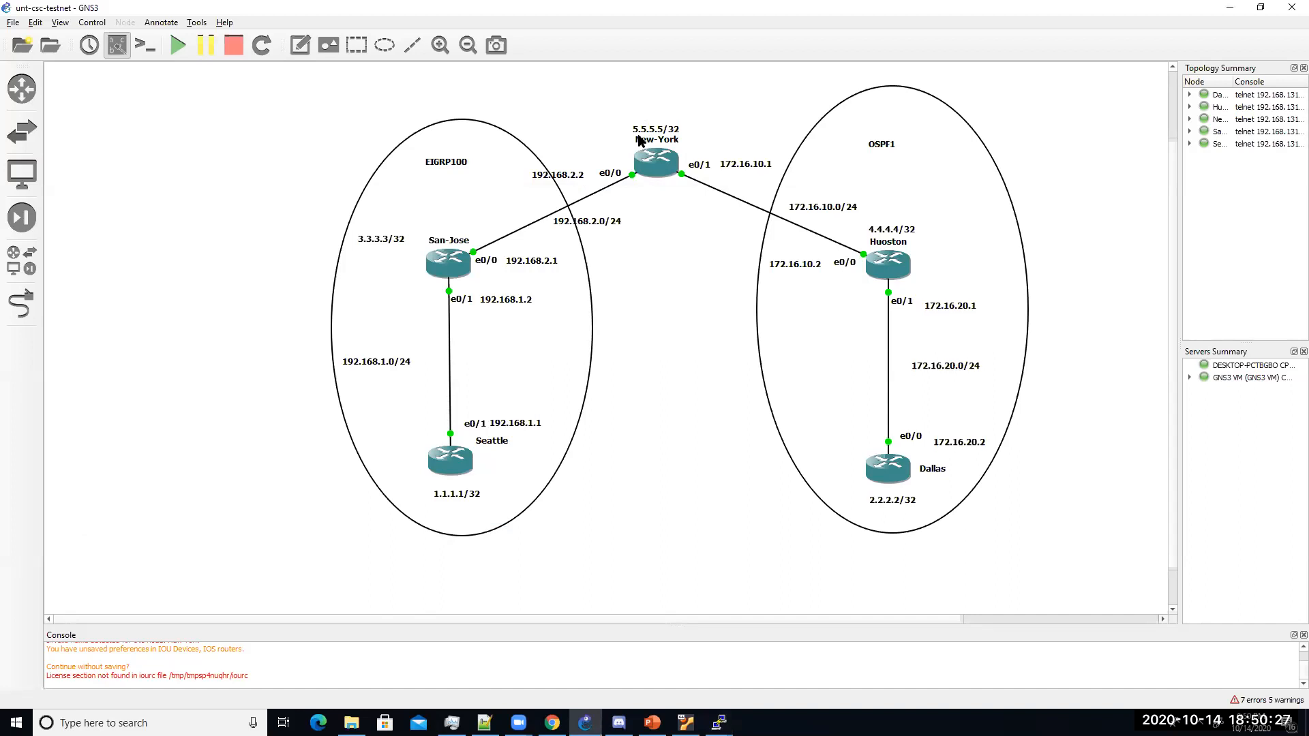
double_click(443, 473)
Step: On Seattle, show ip route and highlight the external 2.2.2.2 and 4.4.4.4 routes
key(Return)
key(Return)
key(Return)
text(show ip ro)
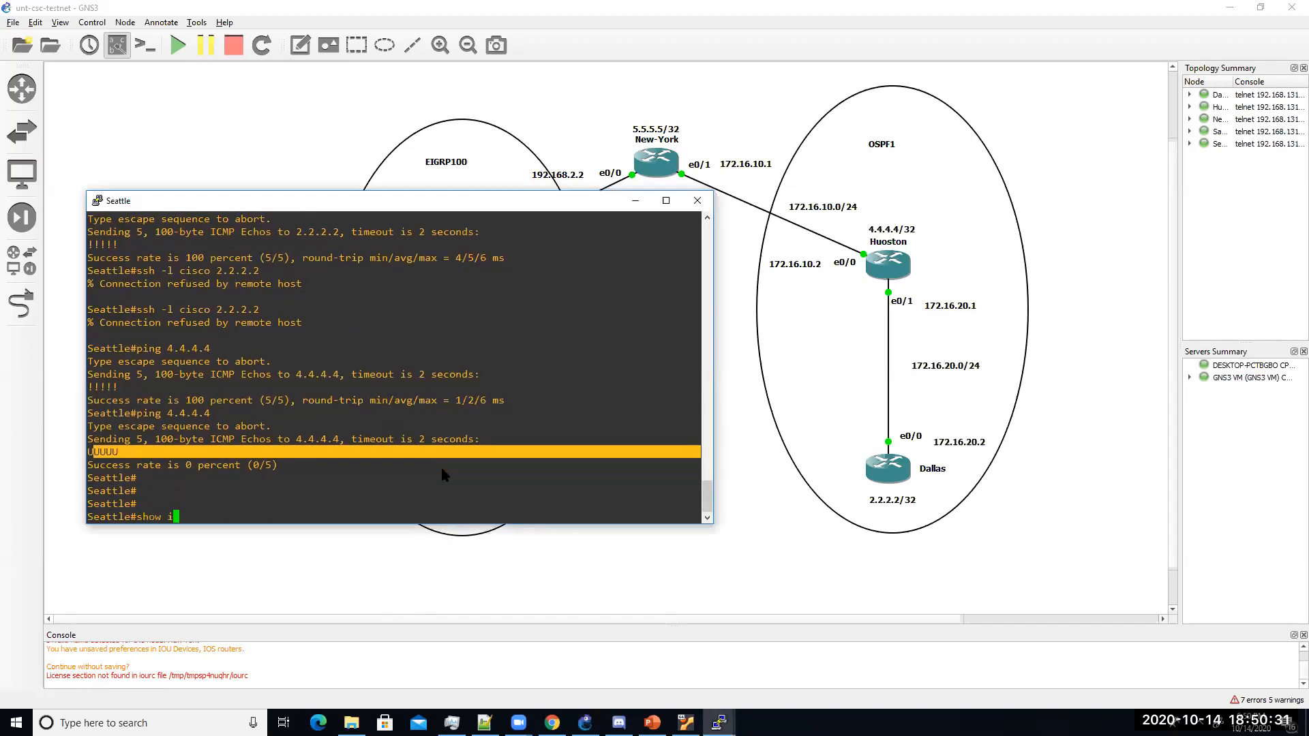
key(Tab)
key(Return)
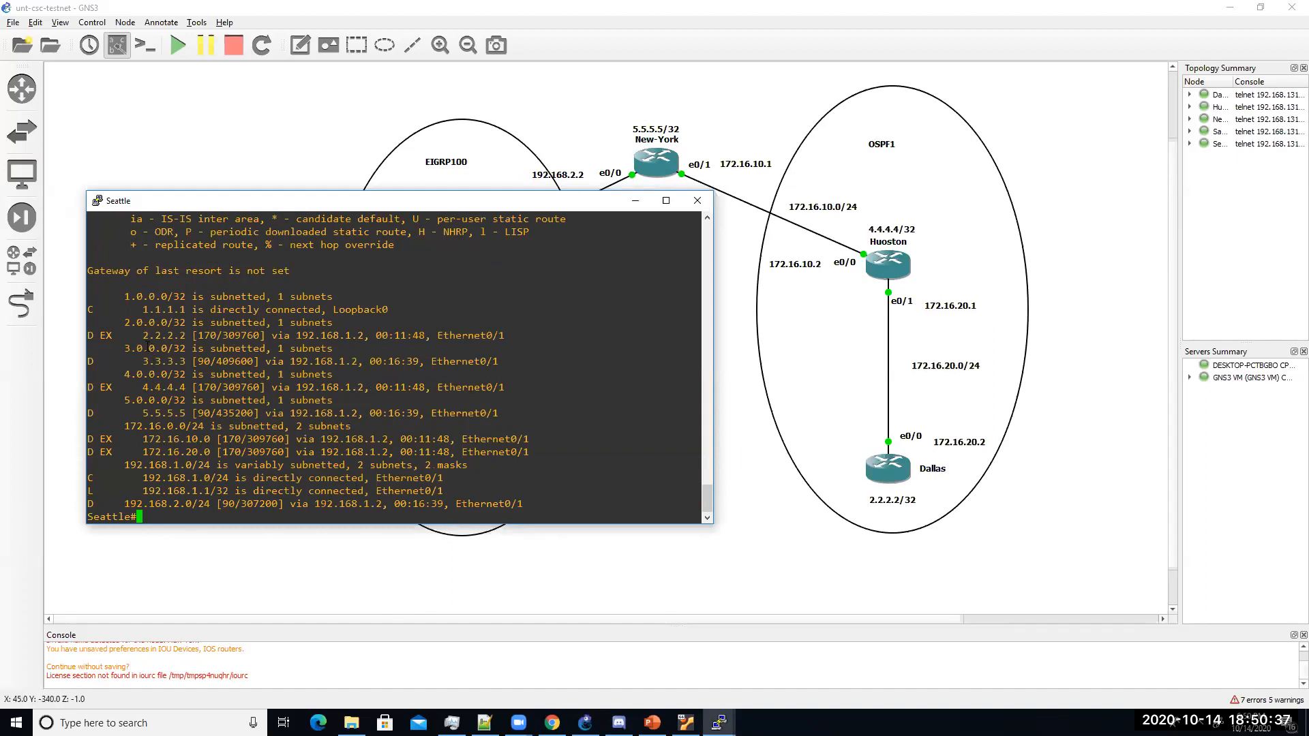
drag(141, 337, 189, 333)
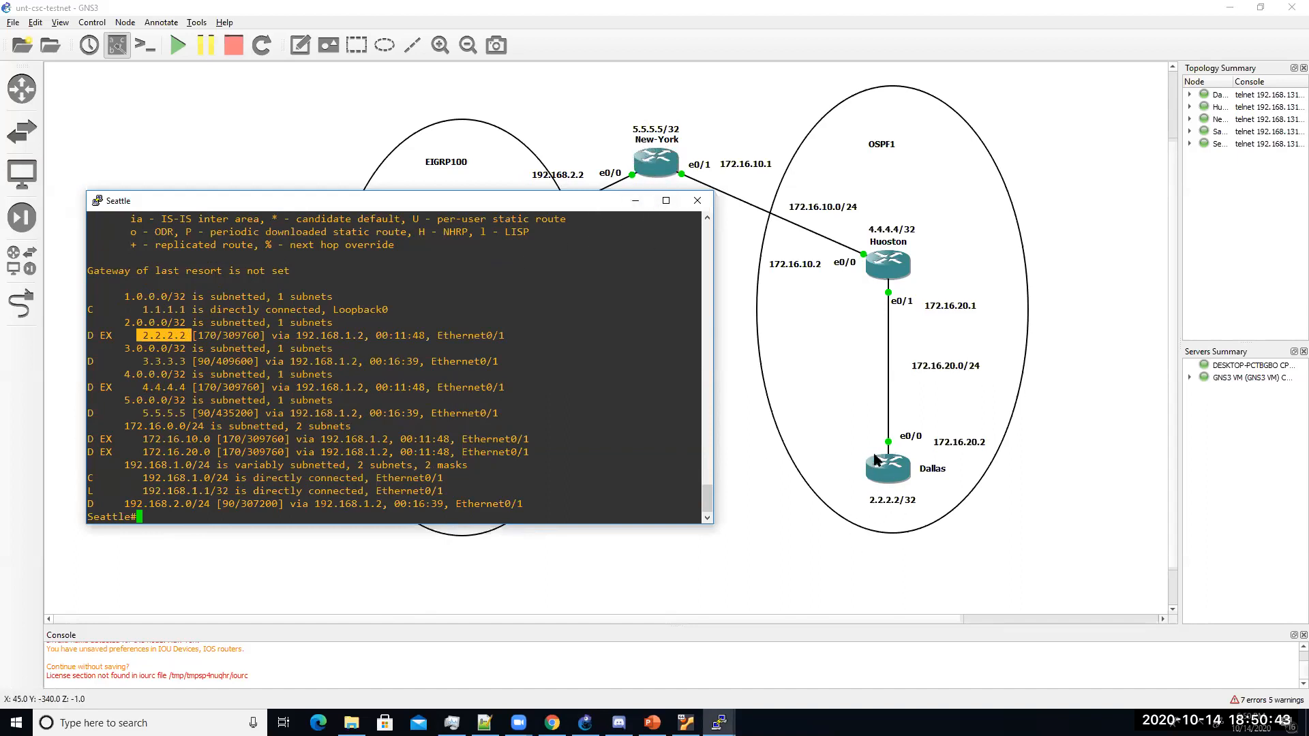
click(169, 421)
drag(139, 387, 185, 387)
click(150, 336)
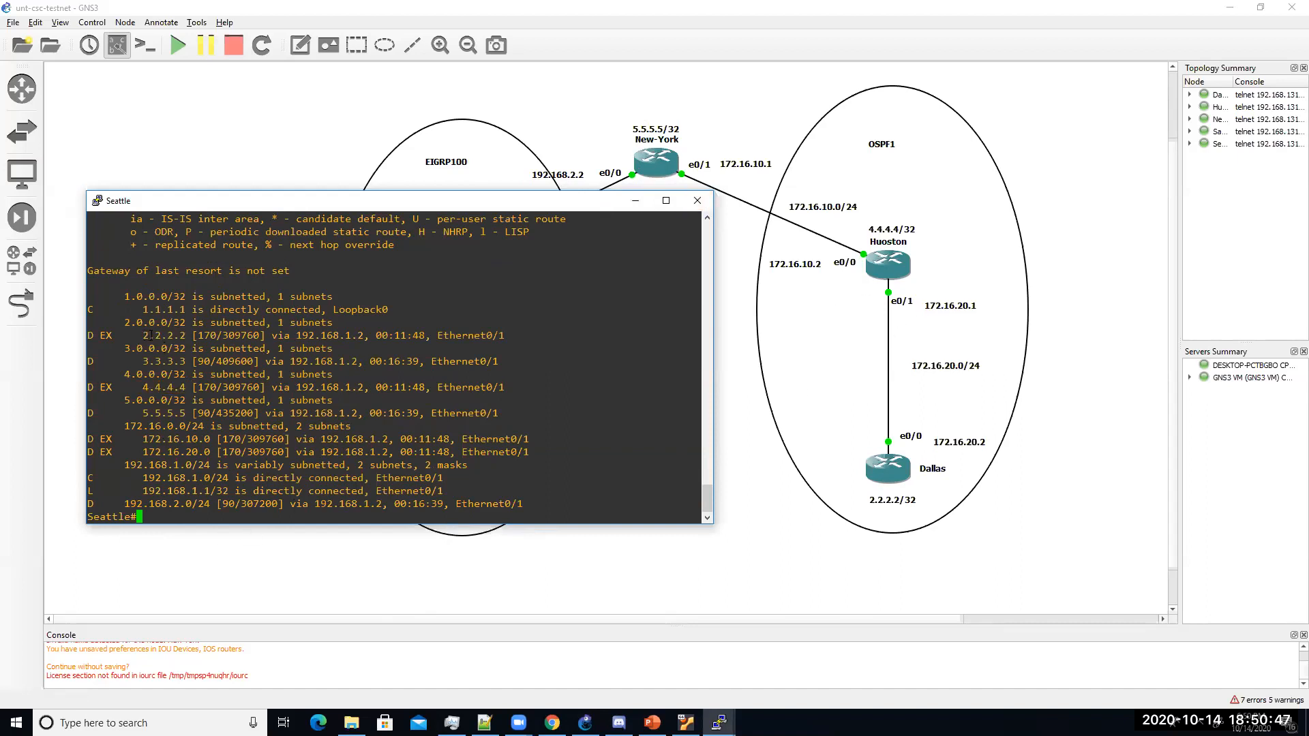
click(651, 723)
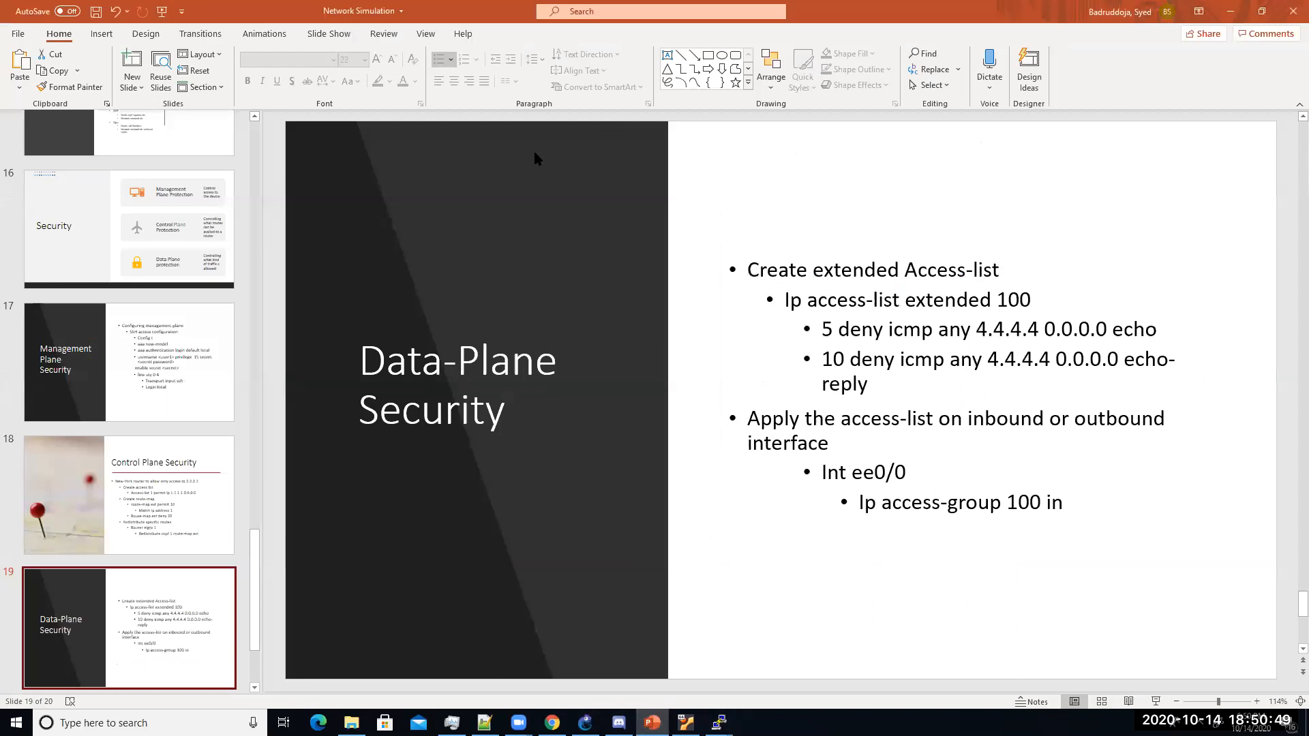
key(alt+Tab)
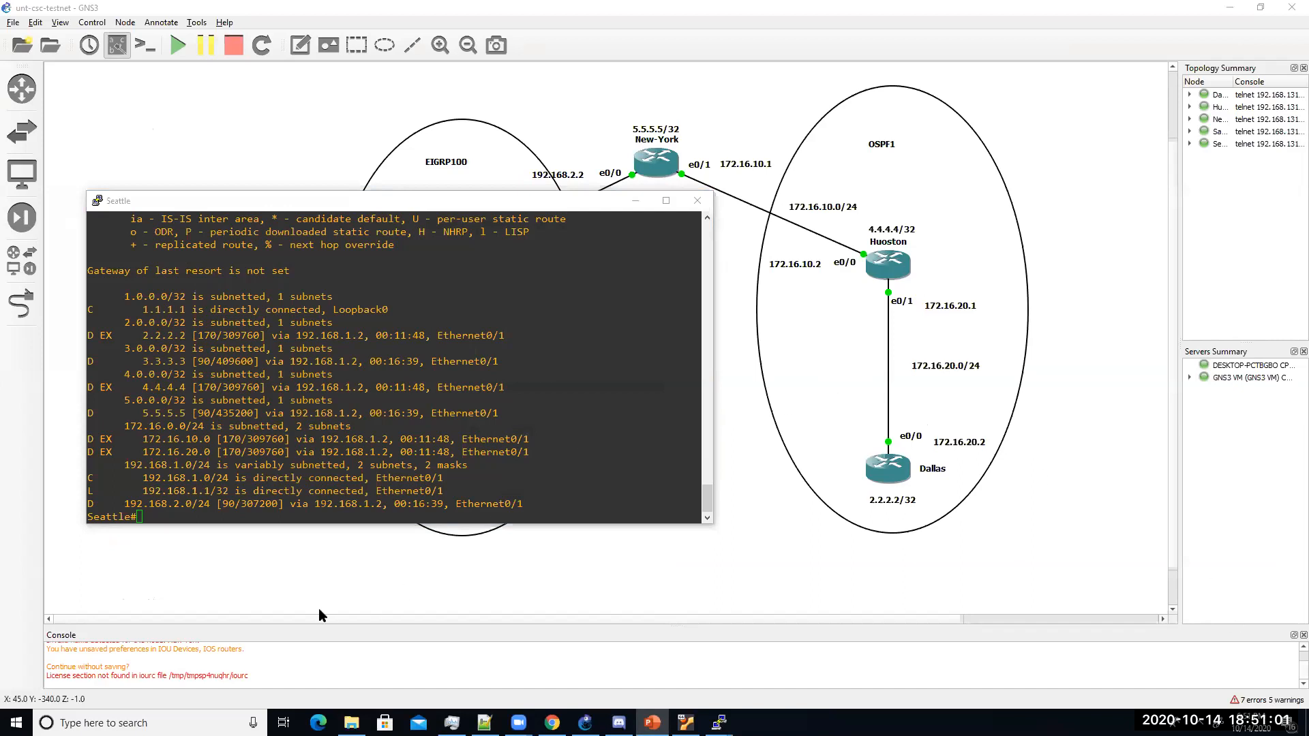
Step: Open New-York's console and enter global configuration mode
double_click(660, 176)
drag(963, 122, 348, 279)
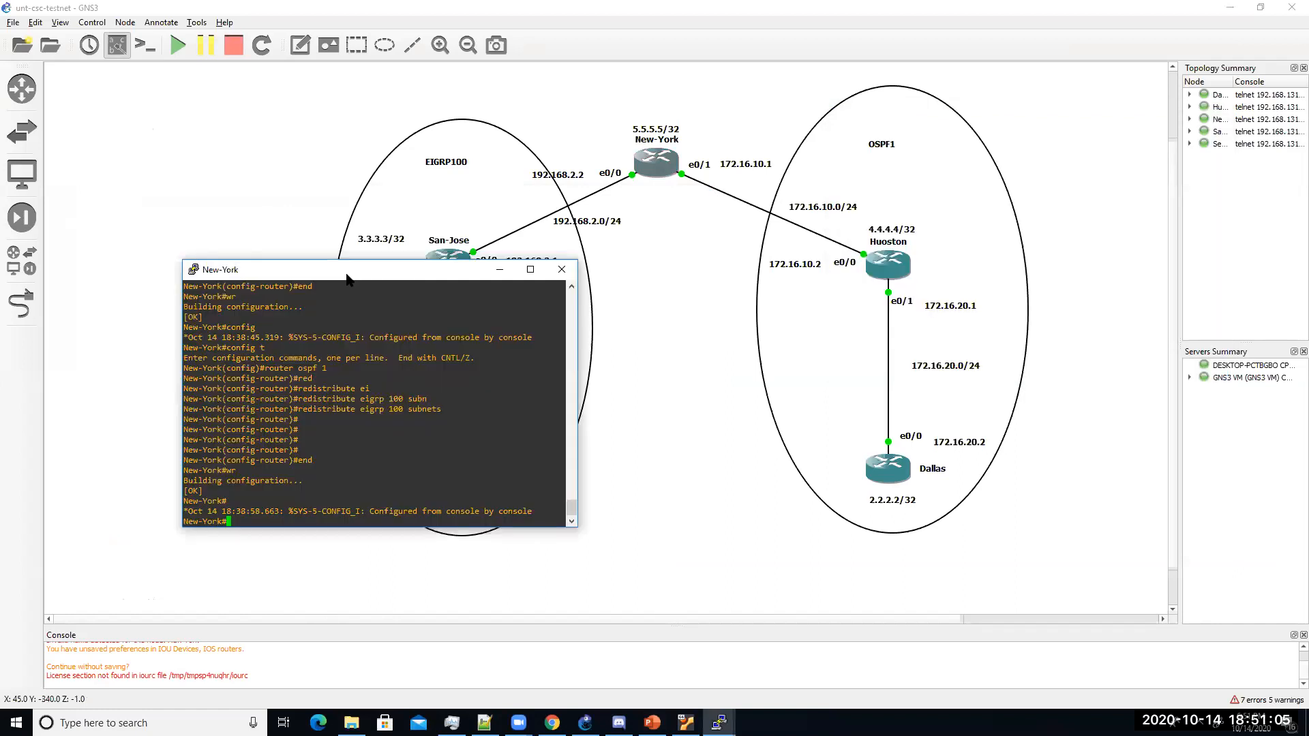
text(config t)
key(Return)
Step: Enter access-list 1 permit ip 2.2.2.2 0.0.0.0 on New-York
text(ace)
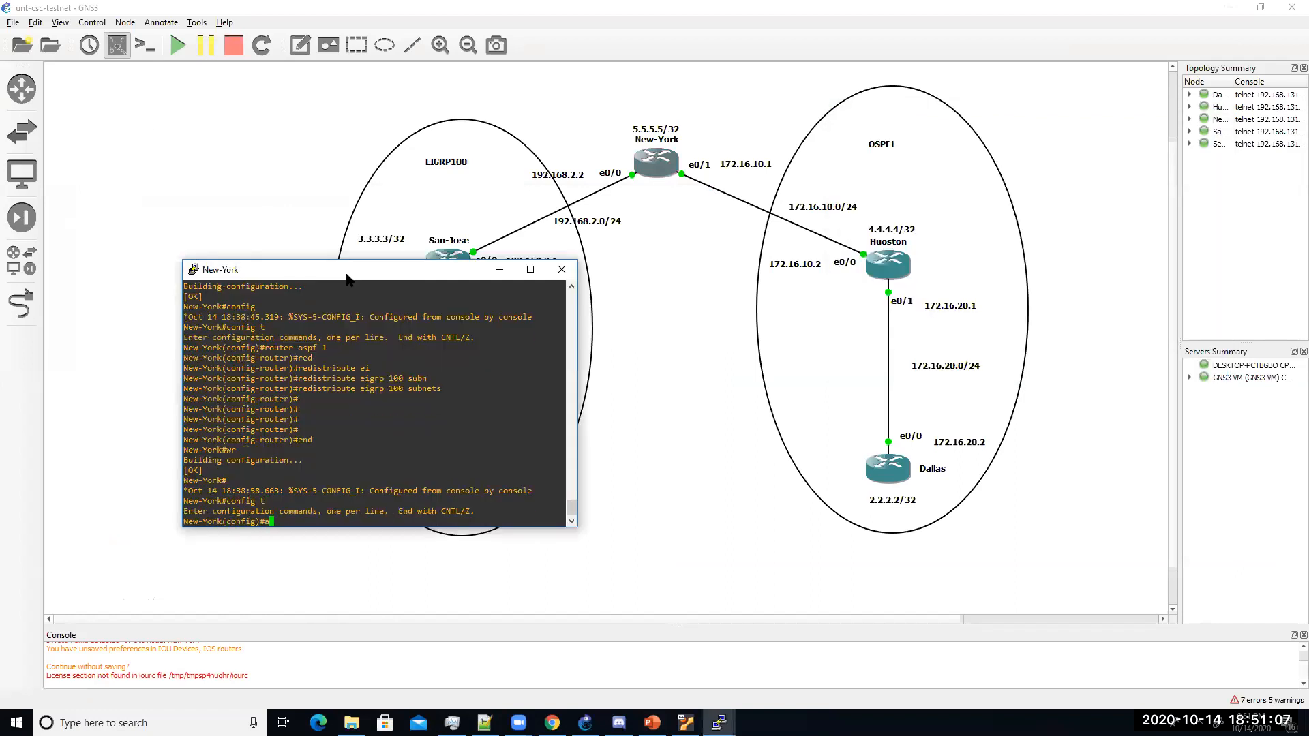
key(Tab)
key(BackSpace)
text(c)
key(Tab)
text(1 per)
key(Tab)
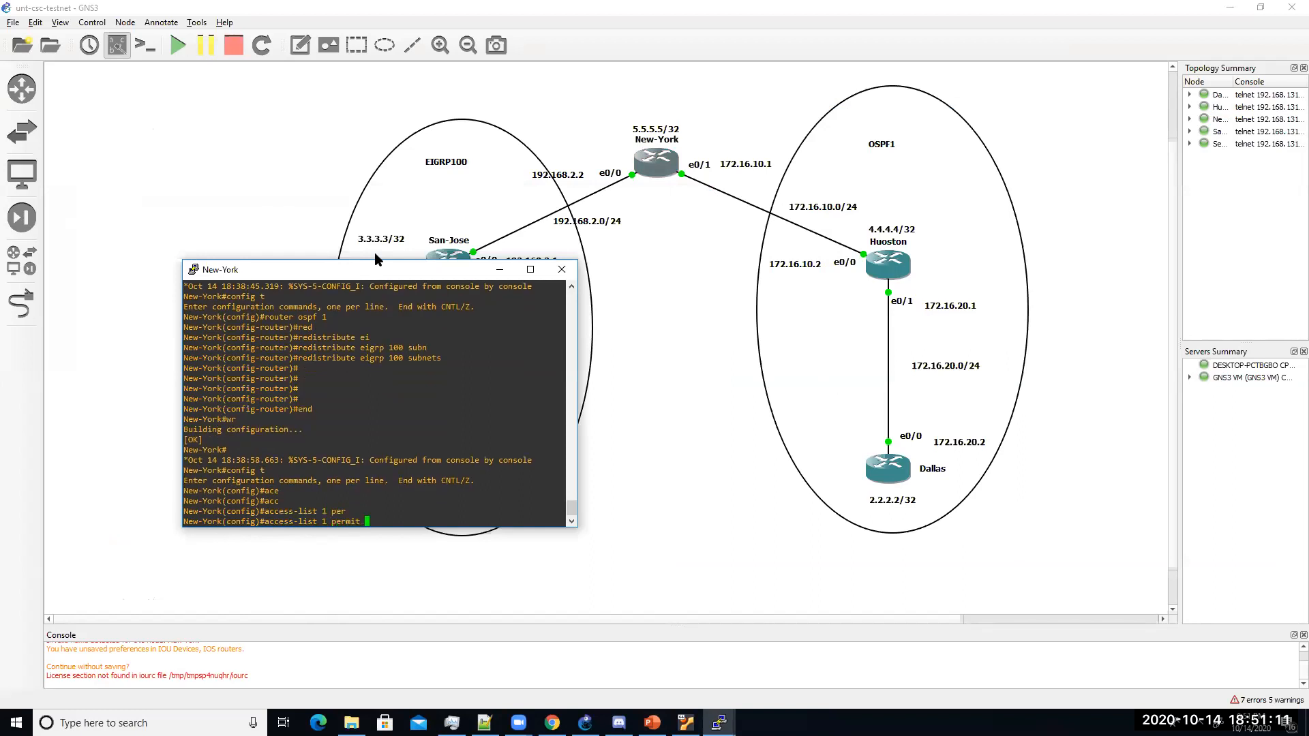
text(ip 1.)
key(BackSpace)
key(BackSpace)
text(2.2.2.2 0.0.0.0)
key(Return)
Step: Fix the rejected command by removing 'ip' so access list 1 permits 2.2.2.2 0.0.0.0
key(Up)
key(Left)
key(Left)
key(Left)
key(Left)
key(Left)
key(Left)
key(Left)
key(Left)
key(Left)
key(Left)
key(Left)
key(Left)
key(Left)
key(Left)
key(Left)
key(BackSpace)
key(BackSpace)
key(BackSpace)
key(Return)
key(Return)
key(Return)
key(Return)
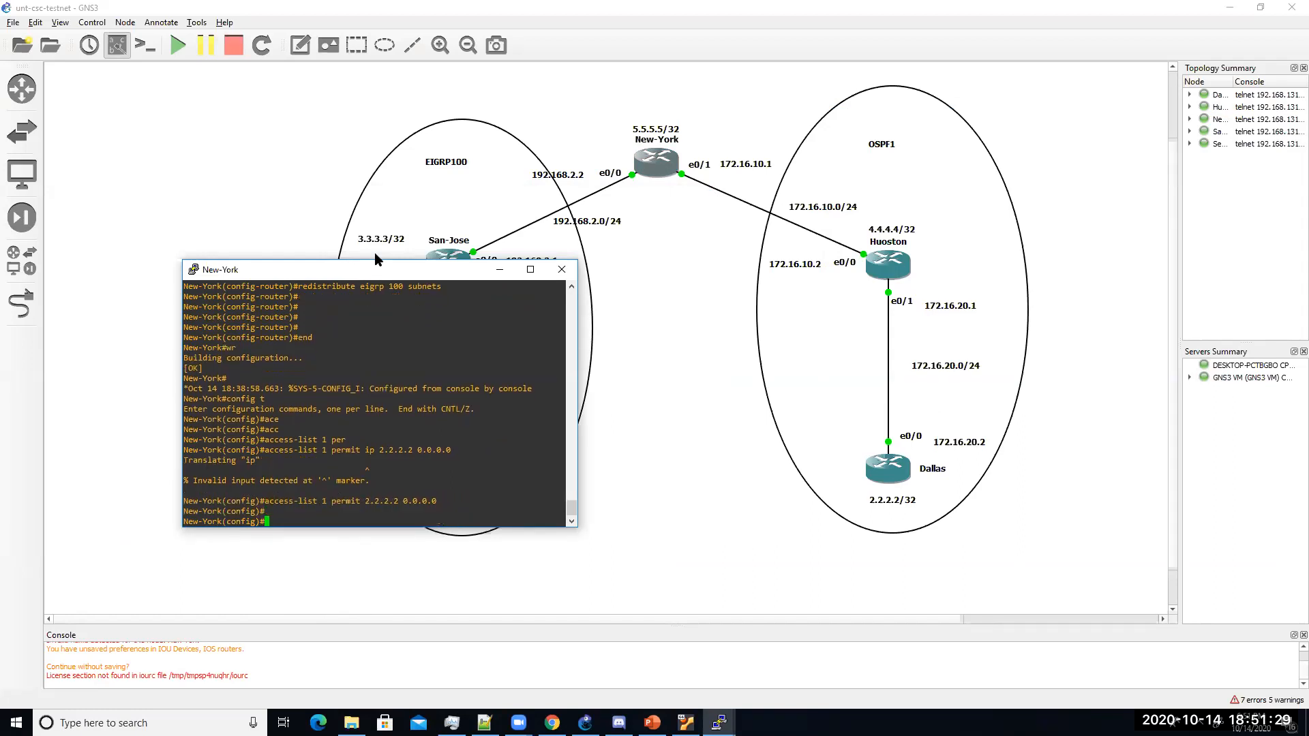
text(create)
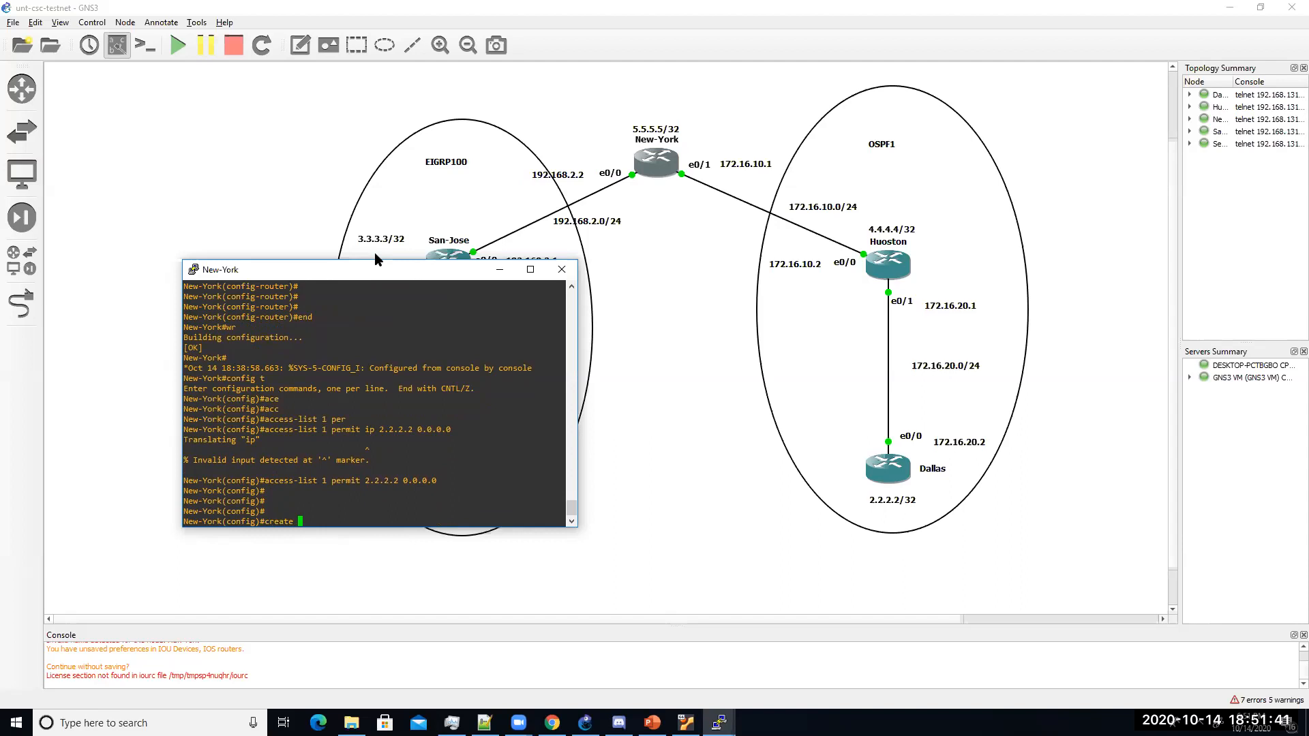
Step: Create route-map ext permit 10 on New-York
text(-map)
key(BackSpace)
key(BackSpace)
key(BackSpace)
key(BackSpace)
key(BackSpace)
key(BackSpace)
key(BackSpace)
key(BackSpace)
key(BackSpace)
key(BackSpace)
text(re)
key(Tab)
key(BackSpace)
text(o)
key(Tab)
text(-map)
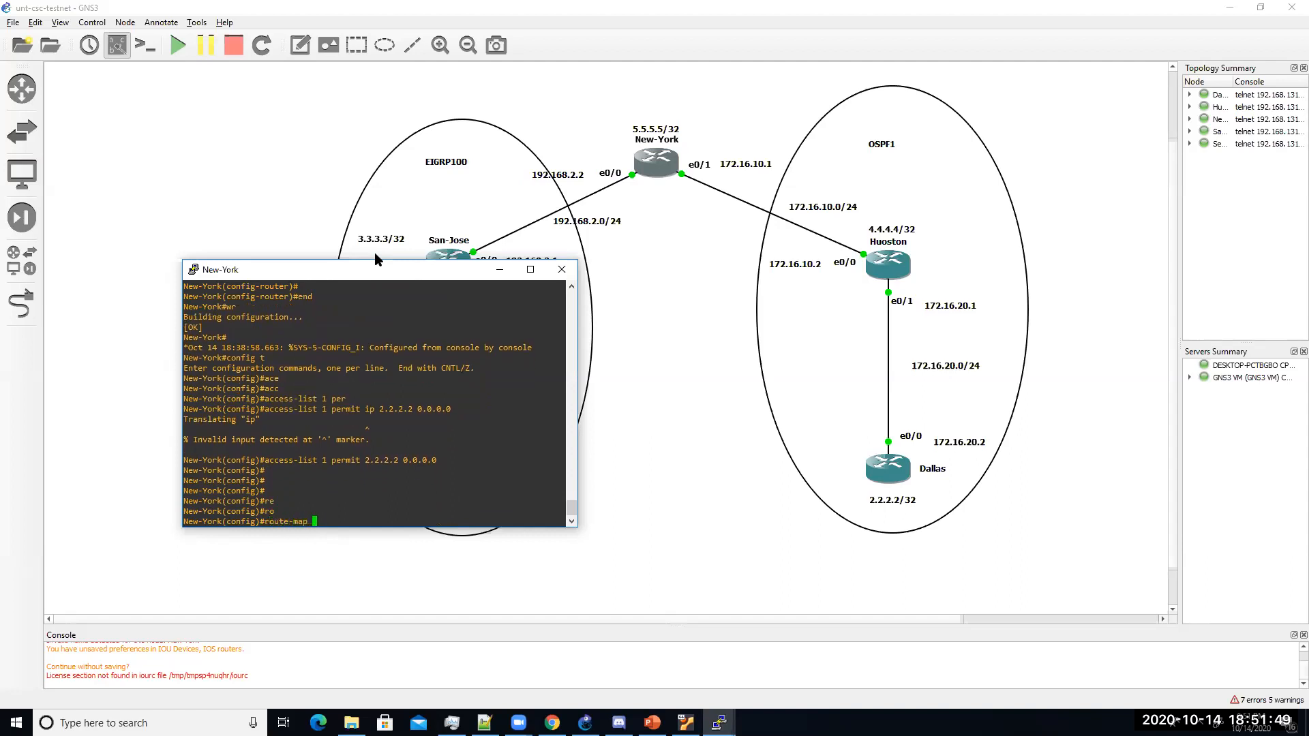
text(exter)
text(n)
key(BackSpace)
key(BackSpace)
key(BackSpace)
text(permit 10)
key(Return)
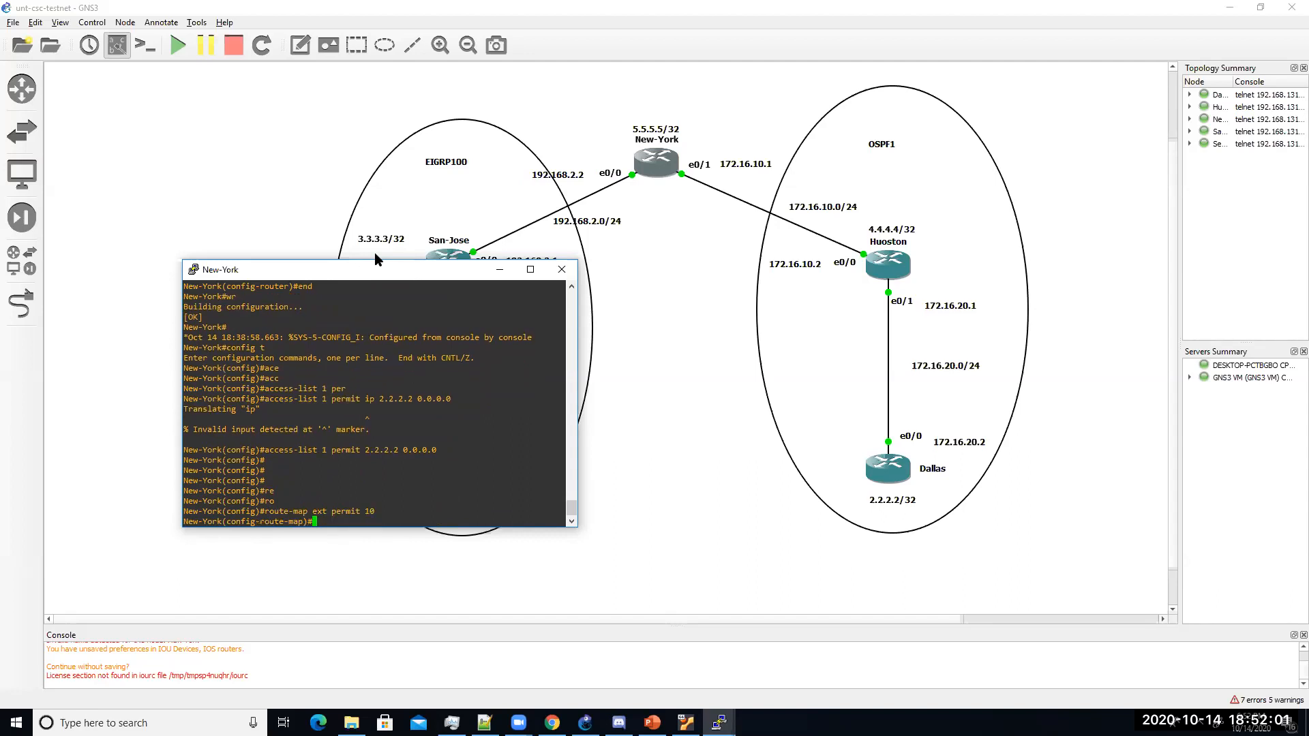
Step: Add match ip address 1 to route-map ext
text(math ip add)
key(Tab)
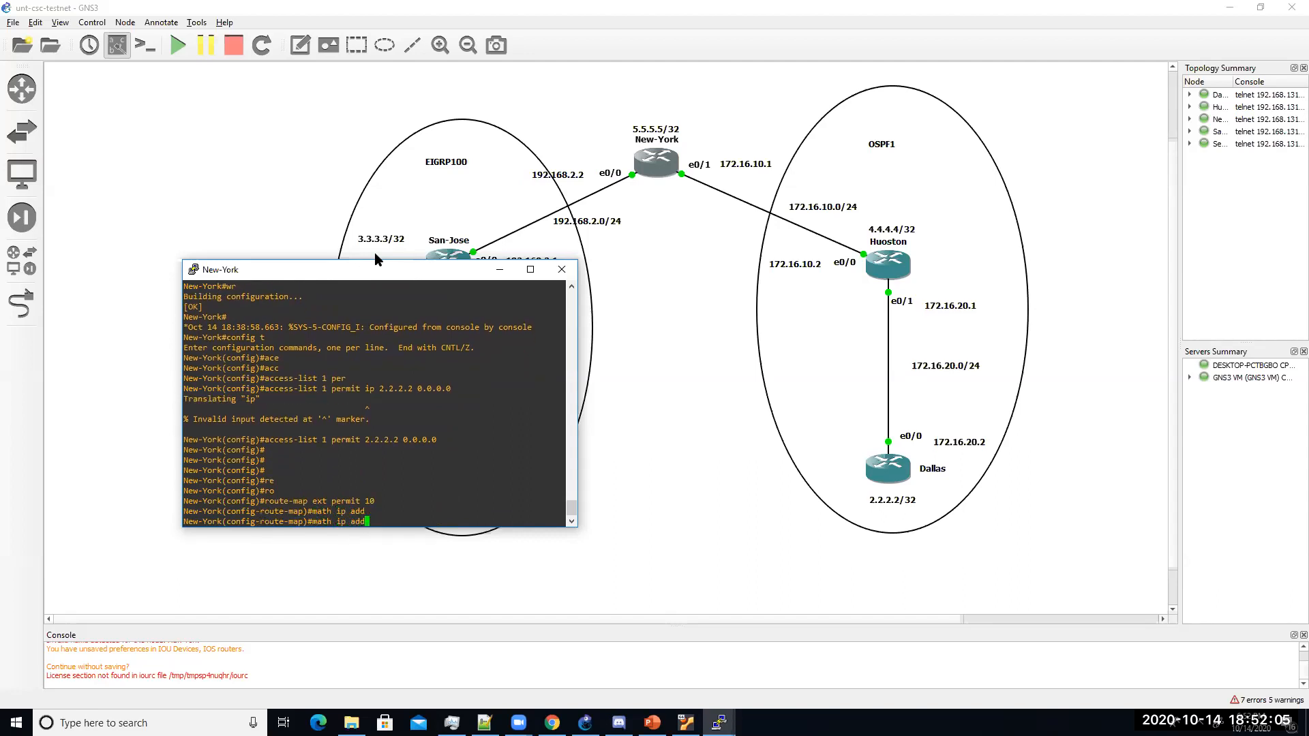
text(re)
key(Tab)
key(BackSpace)
key(BackSpace)
key(BackSpace)
key(BackSpace)
key(BackSpace)
key(BackSpace)
key(BackSpace)
key(BackSpace)
key(BackSpace)
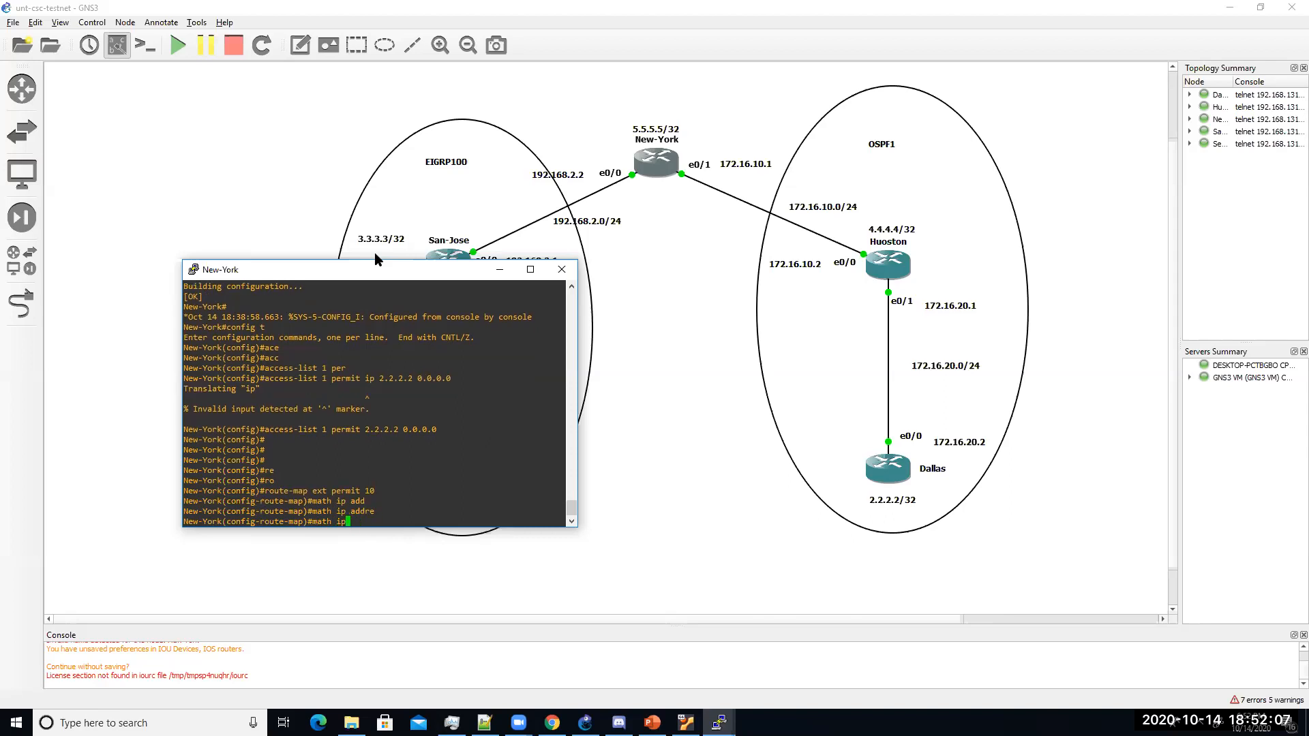
key(BackSpace)
text(c)
key(Tab)
text(ip ad)
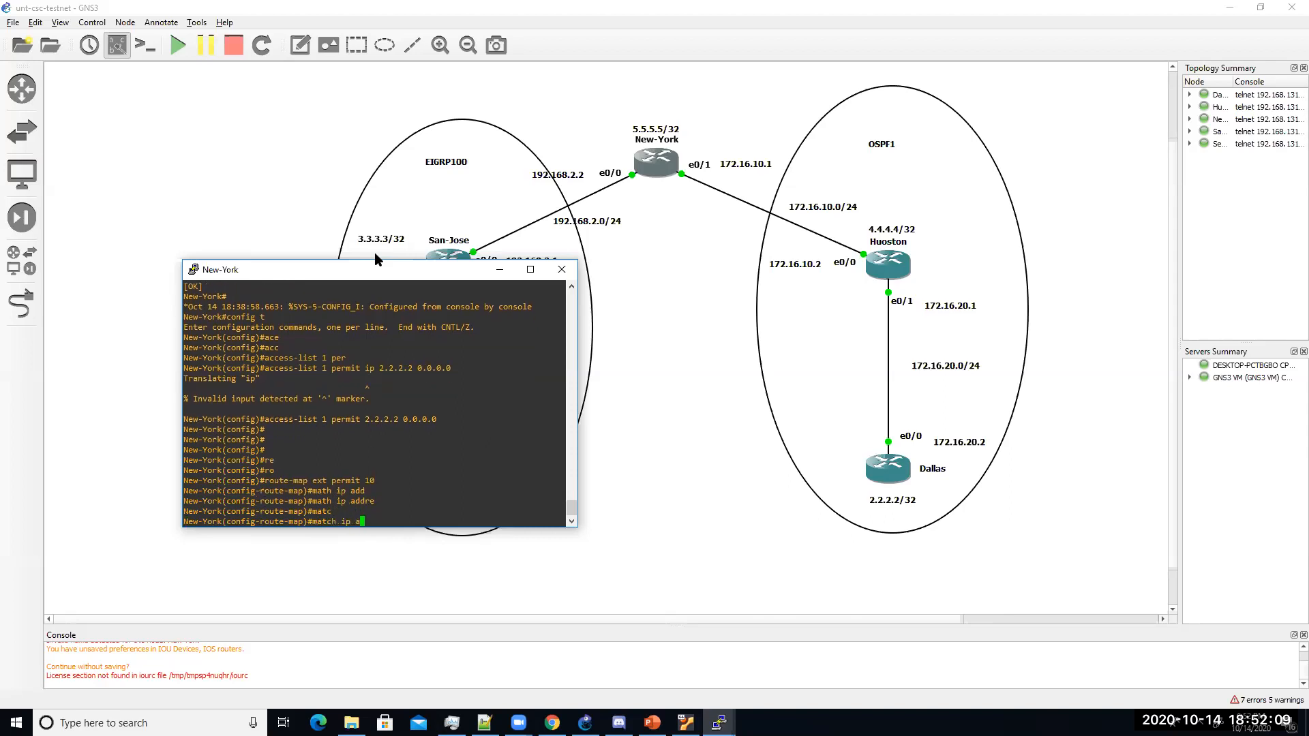
key(Tab)
text(1)
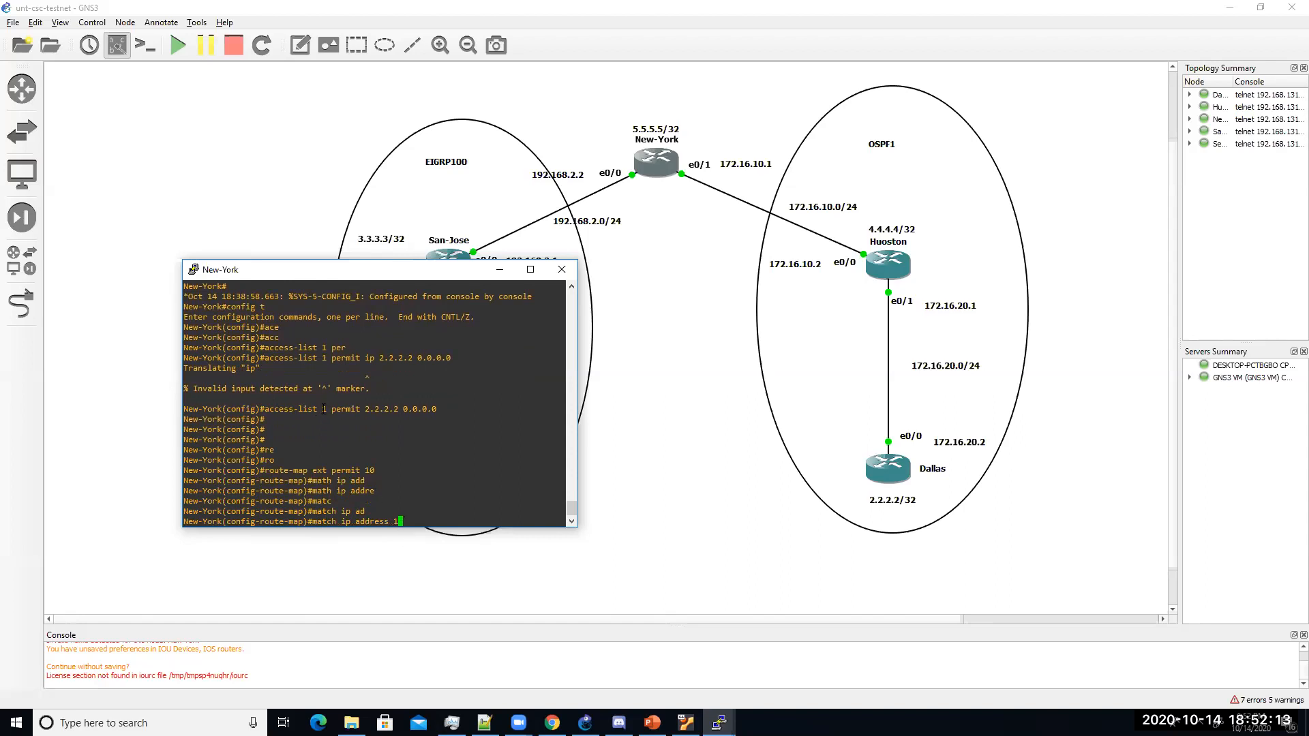
key(Return)
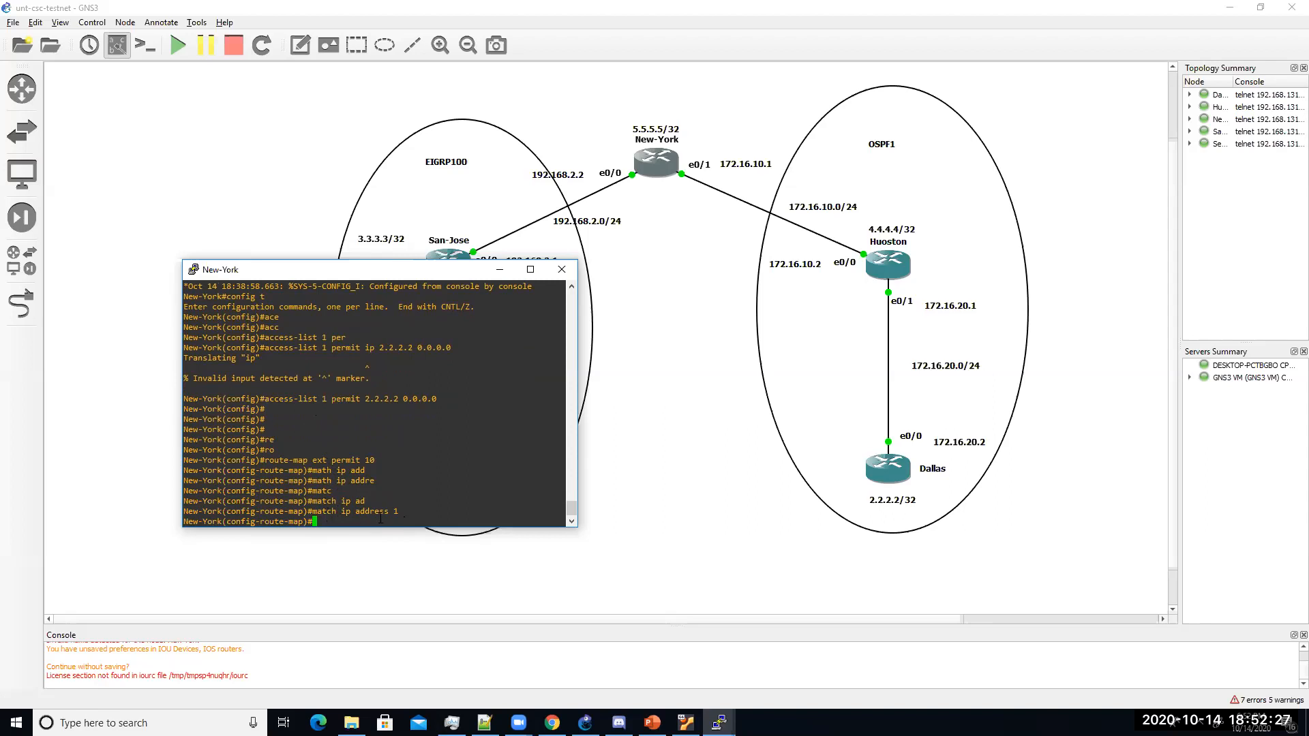
Step: Add route-map ext deny 15 on New-York
text(route-map ext deny 15)
key(Return)
key(Return)
key(Return)
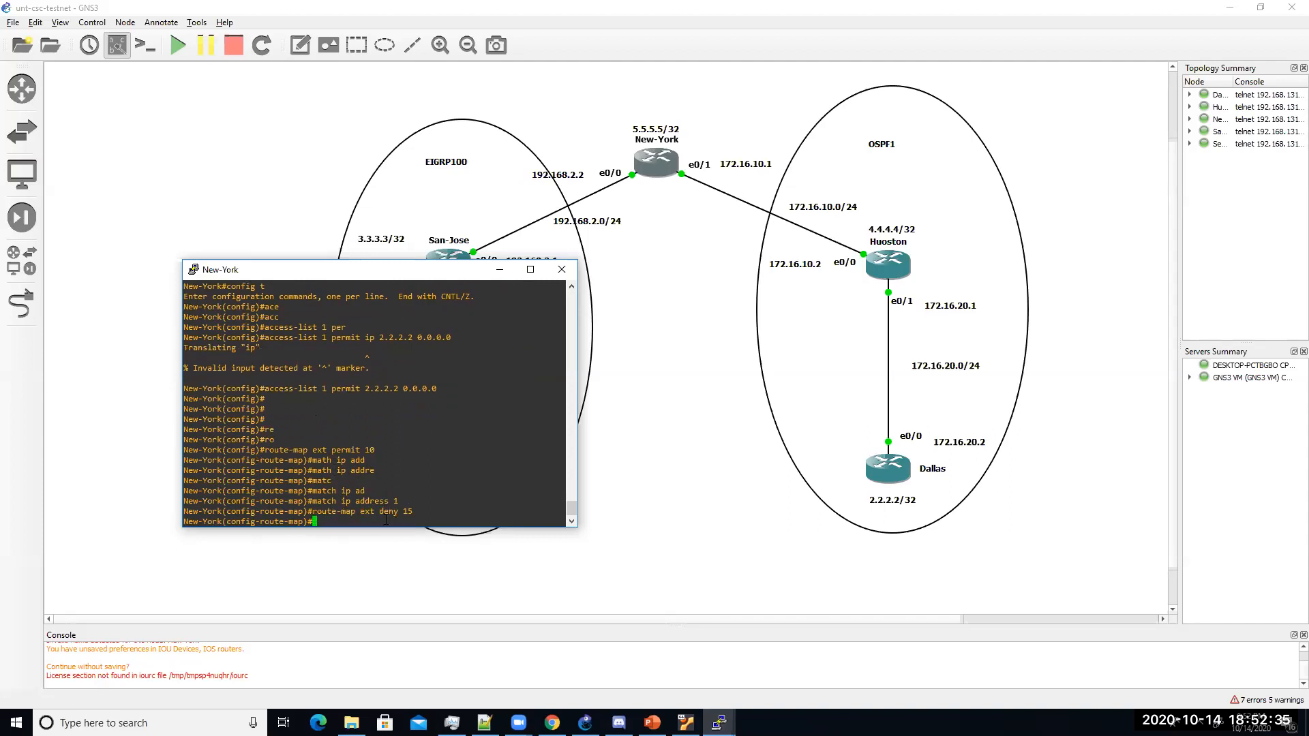
key(Return)
key(Return)
Step: Show the EIGRP section of the running config and highlight the redistribute ospf 1 line
text(do sh run | )
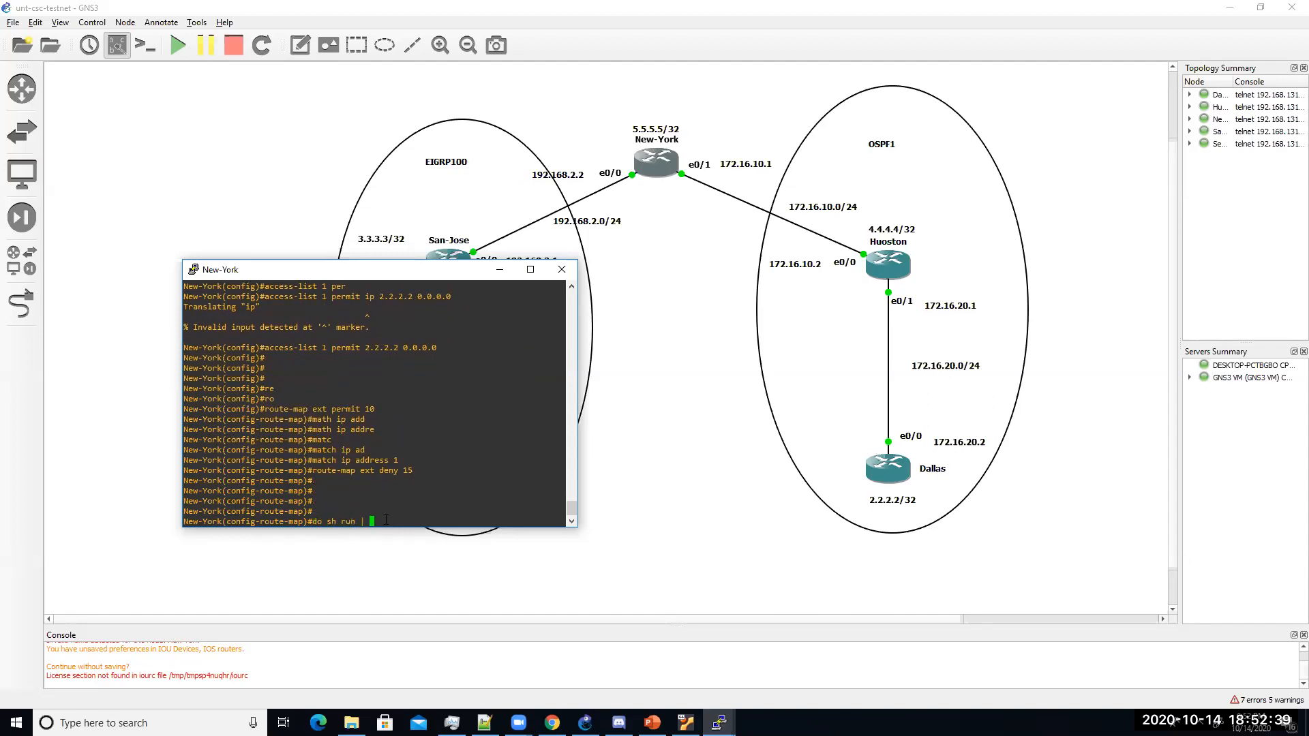
text(s router eigr)
key(Return)
key(Up)
text(p)
key(Return)
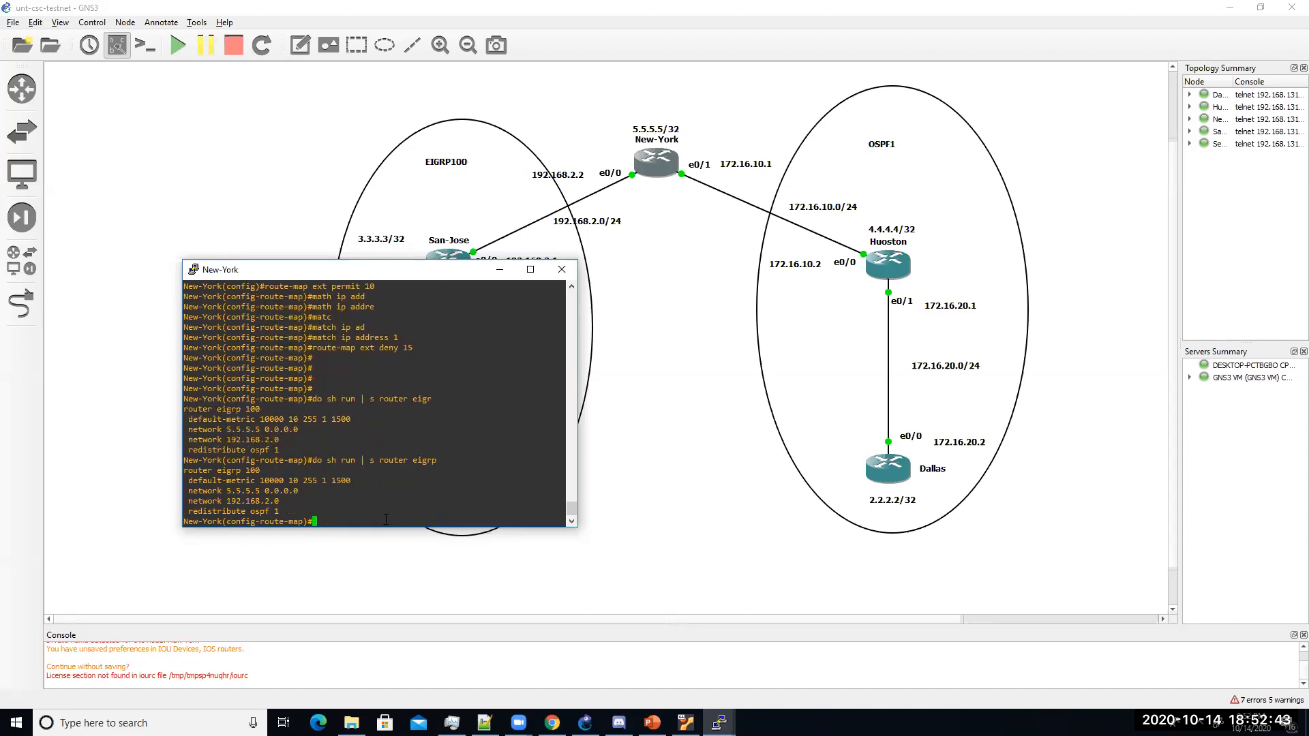
drag(300, 512, 204, 511)
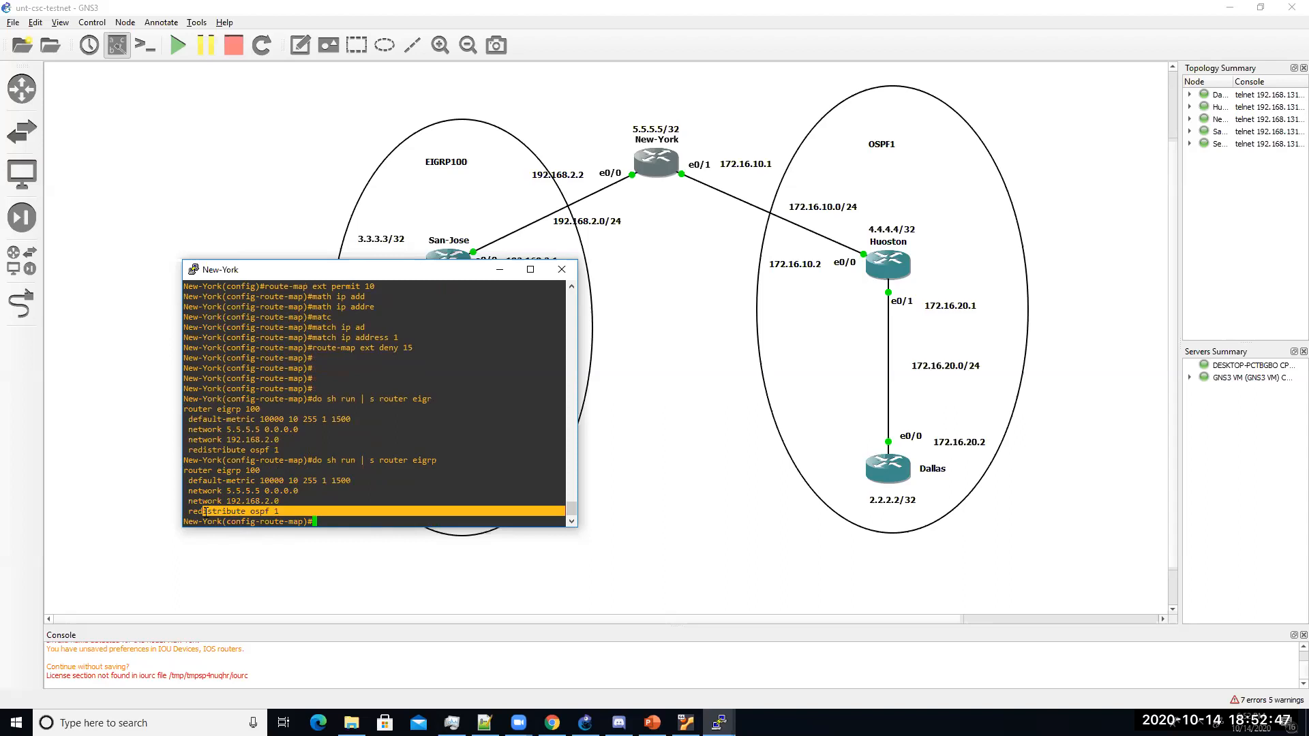
click(301, 518)
drag(275, 512, 191, 512)
Step: Under router ospf 1 on New-York, enter 'no redistribute ospf 1'
text(red)
key(Tab)
key(BackSpace)
key(BackSpace)
key(BackSpace)
text(no red)
key(Tab)
key(BackSpace)
key(BackSpace)
key(BackSpace)
key(BackSpace)
key(BackSpace)
key(BackSpace)
text(router ospf 1)
key(Return)
text(no red)
key(Tab)
text(ospf 1)
key(Return)
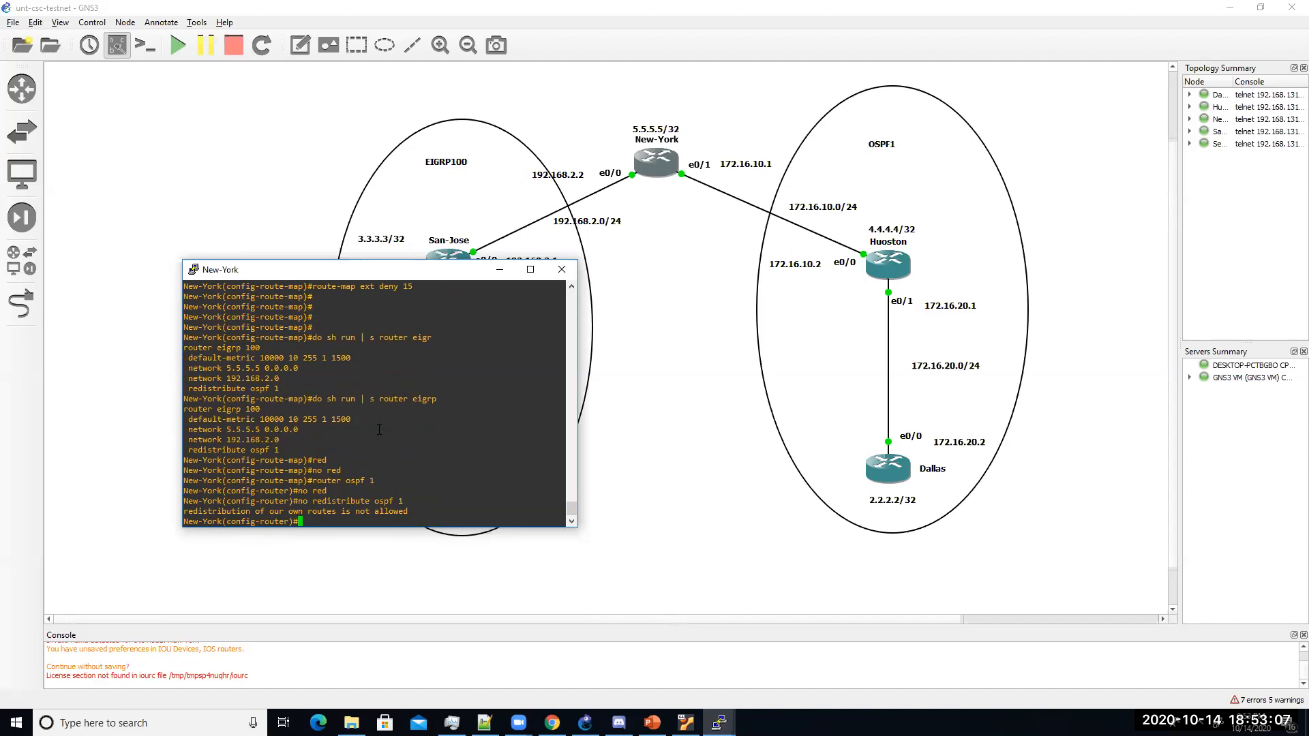
Step: Under router eigrp 100, remove the unfiltered 'redistribute ospf 1'
text(router eigrop)
key(BackSpace)
key(BackSpace)
key(BackSpace)
text(100)
key(Return)
key(Up)
key(Left)
key(Left)
key(Left)
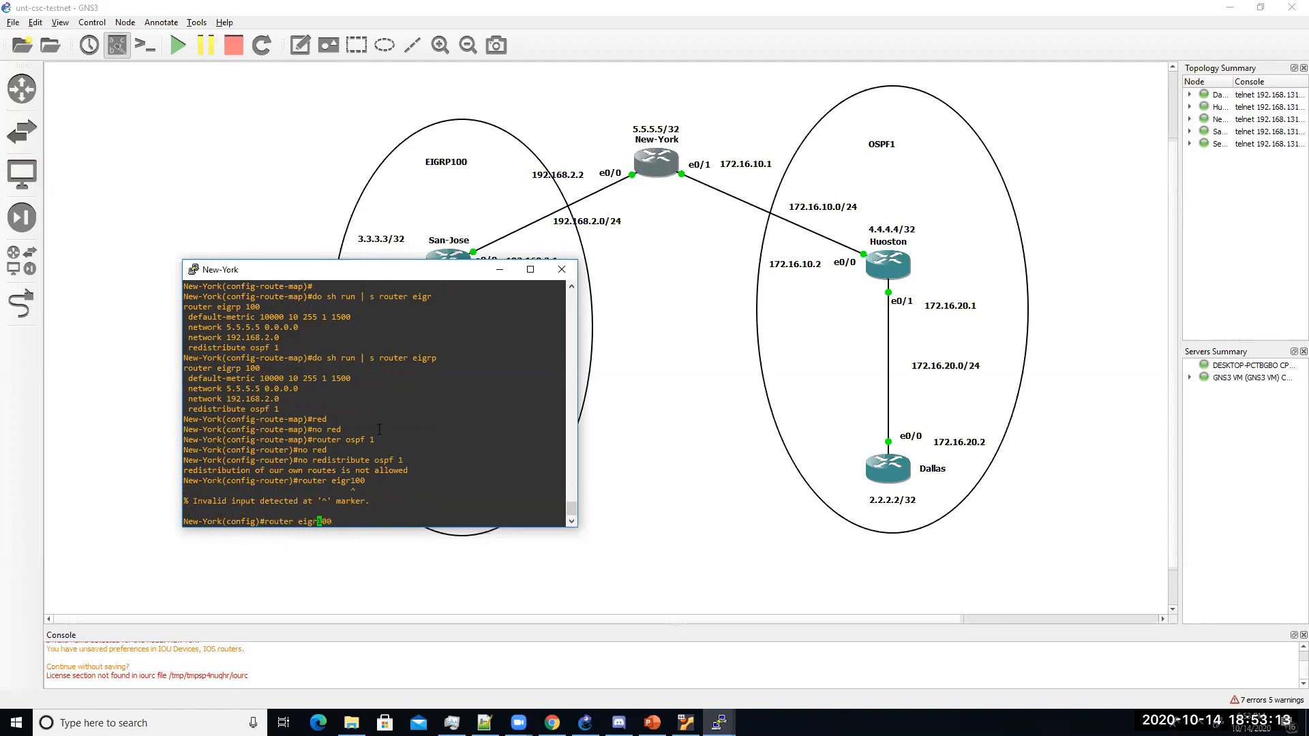
text(p)
key(Return)
text(no red)
key(Tab)
text(ospf 1)
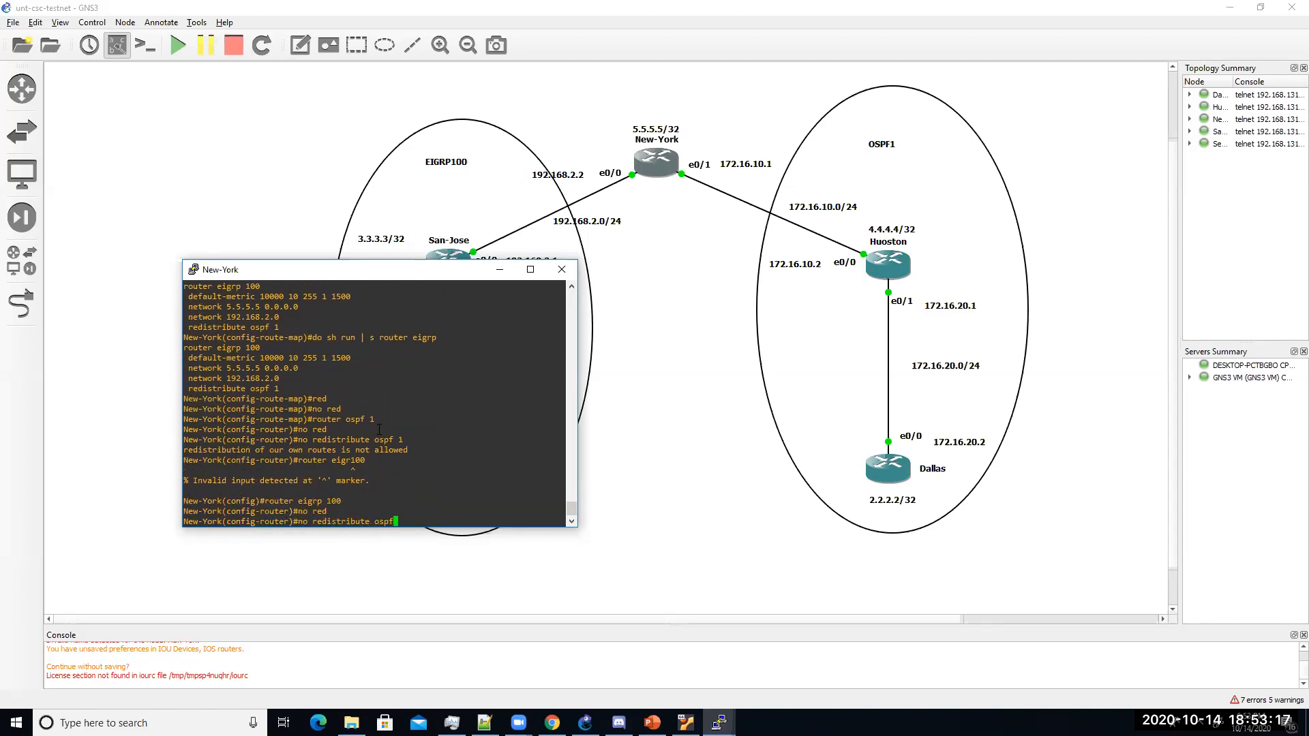
key(Return)
Step: Redistribute OSPF 1 into EIGRP 100 through route-map ext
text(red)
key(Tab)
text(ospf 1 s)
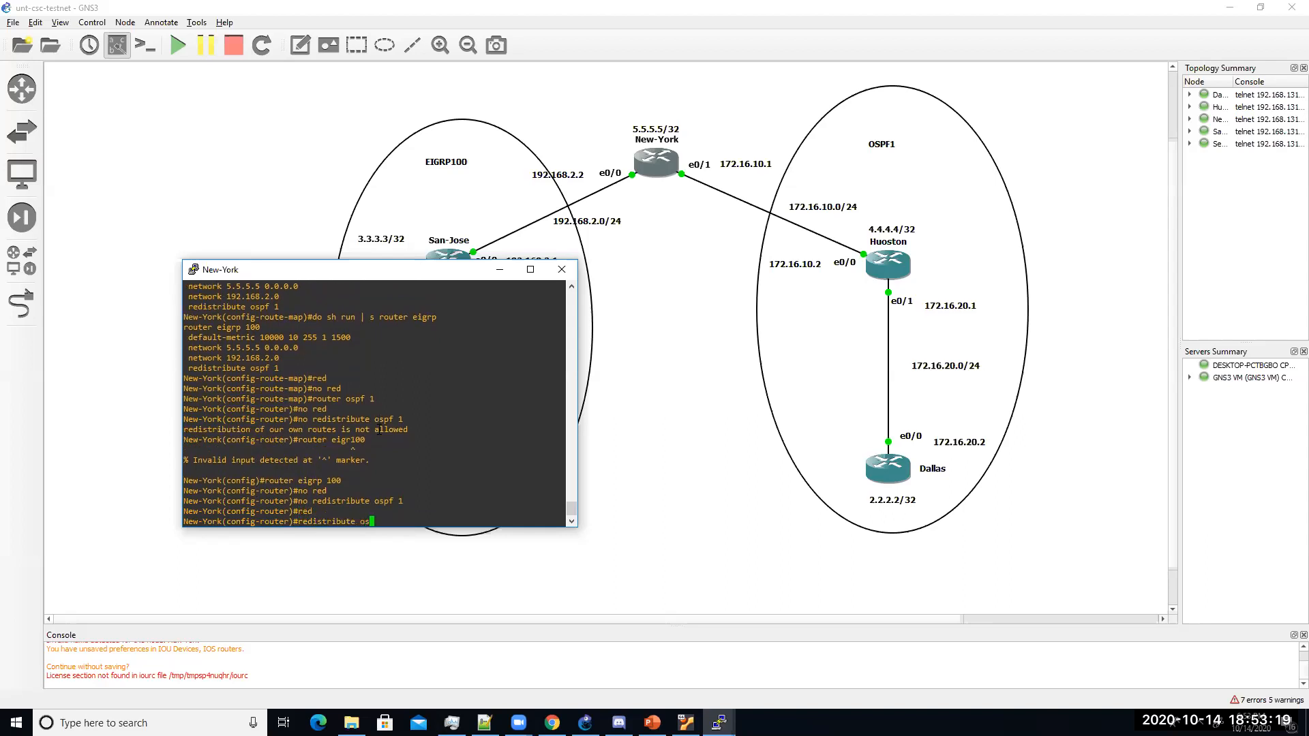
text(ub)
key(Tab)
key(BackSpace)
key(BackSpace)
key(BackSpace)
text(rou)
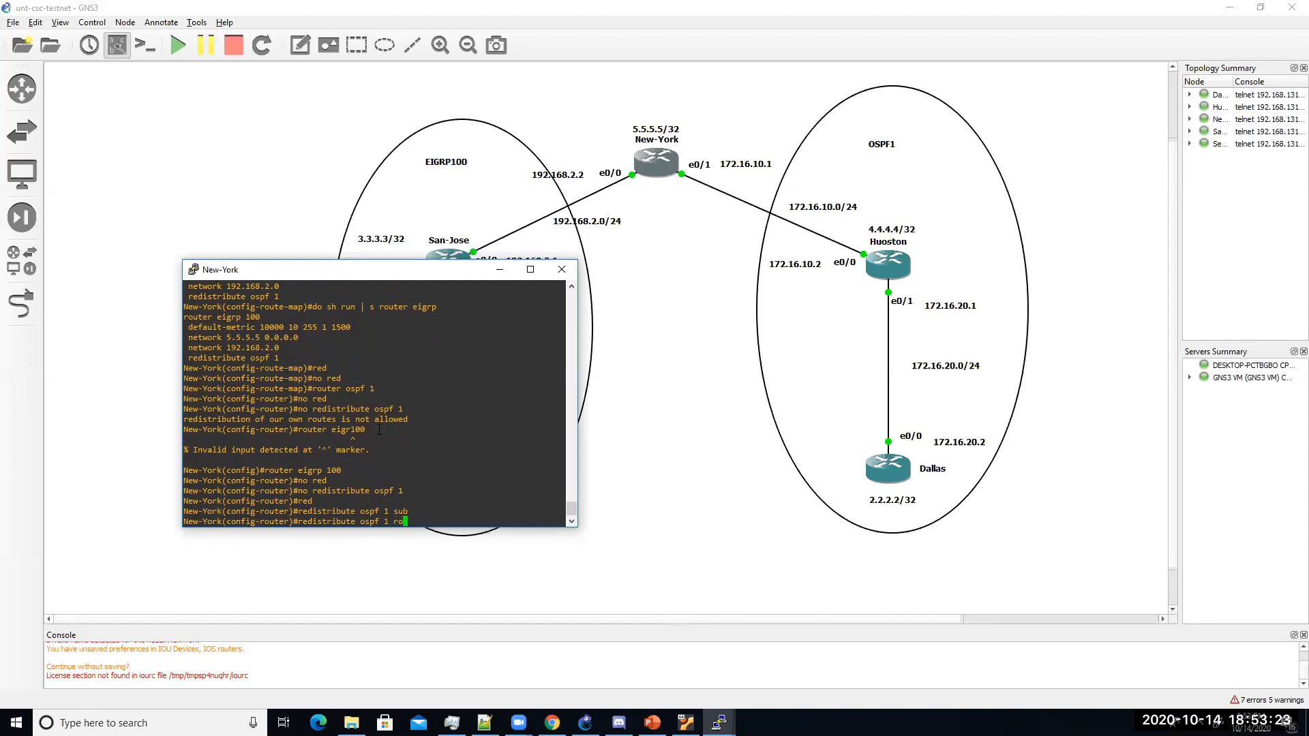
key(Tab)
text(ext)
key(Return)
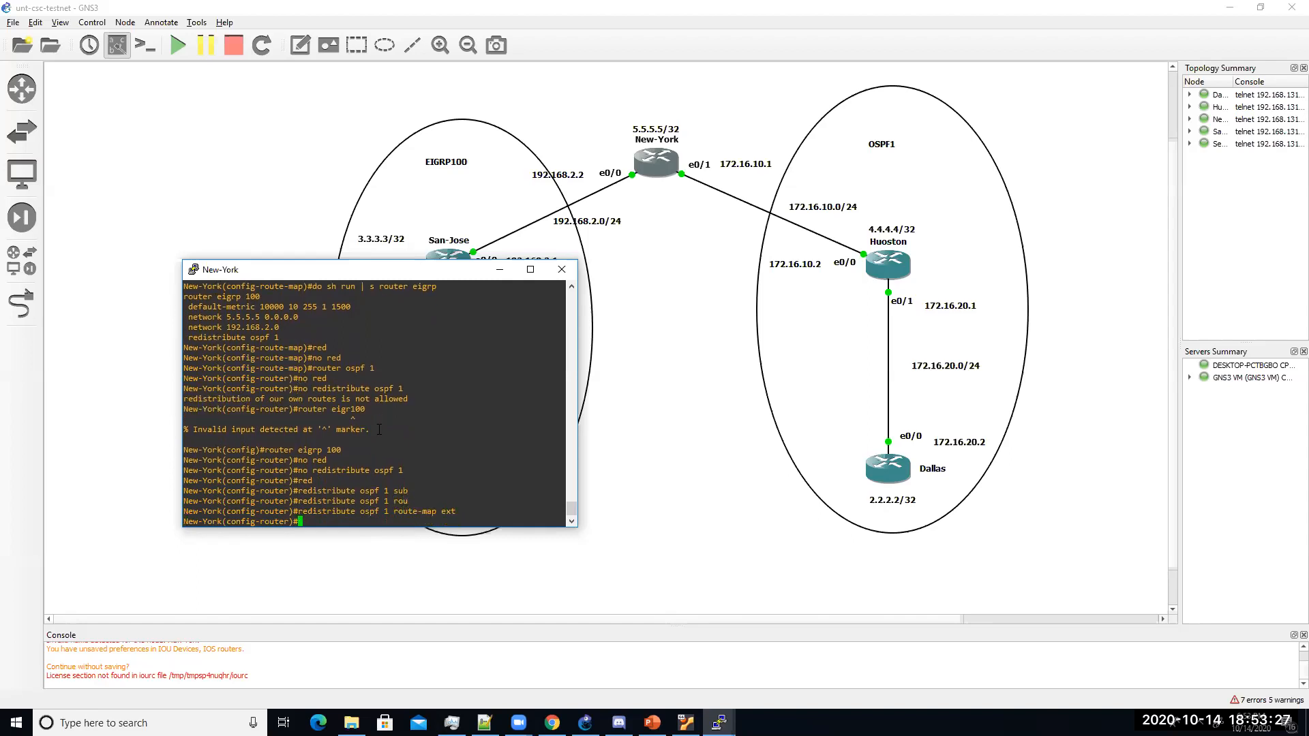
Step: Exit configuration mode and save New-York's running configuration with wr
key(Return)
text(end)
key(Return)
text(wr)
key(Return)
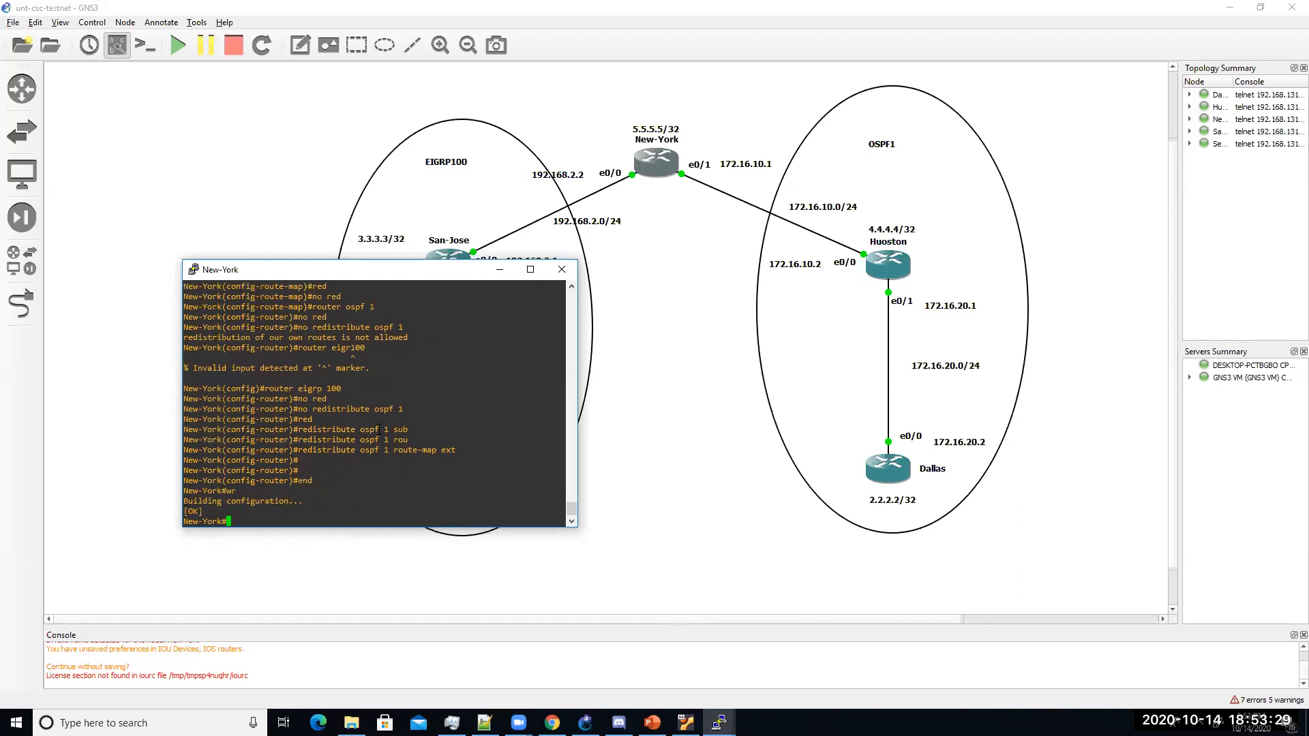
Step: Show Seattle's routing table and highlight the external EIGRP route to 2.2.2.2
click(656, 518)
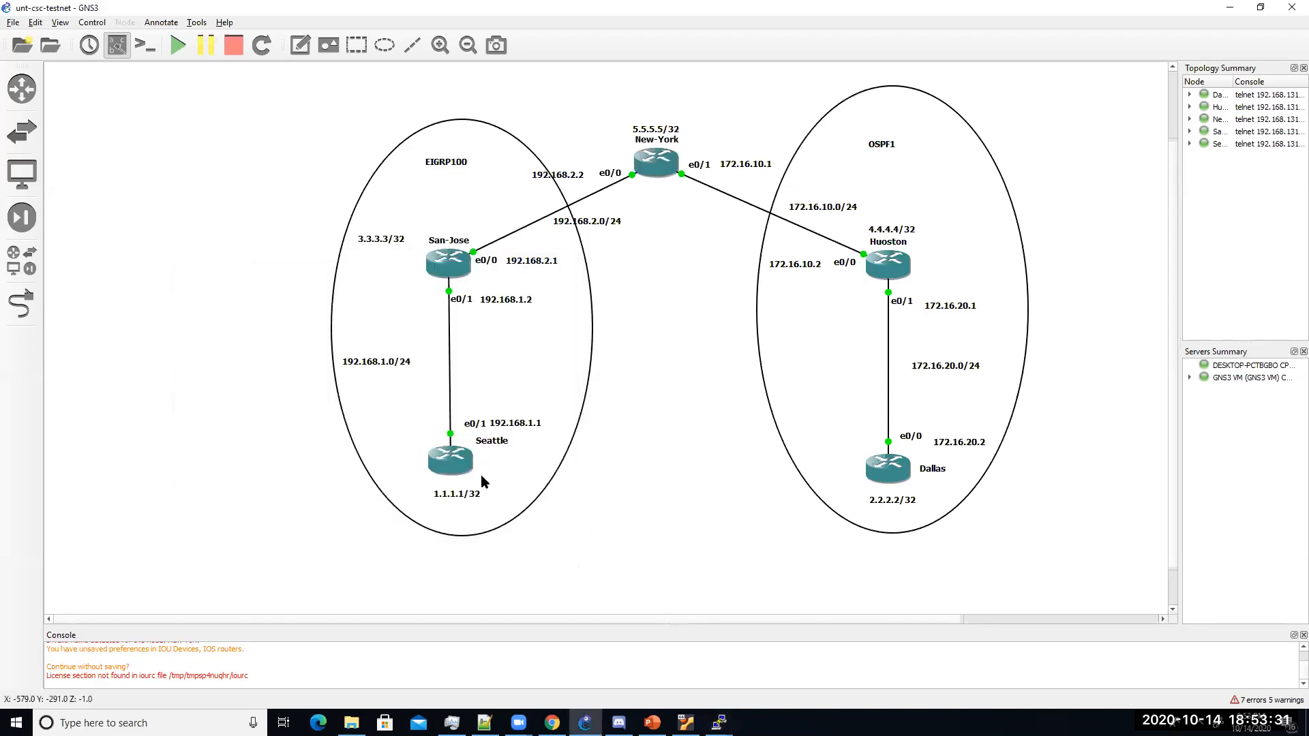
double_click(446, 456)
text(show ip route)
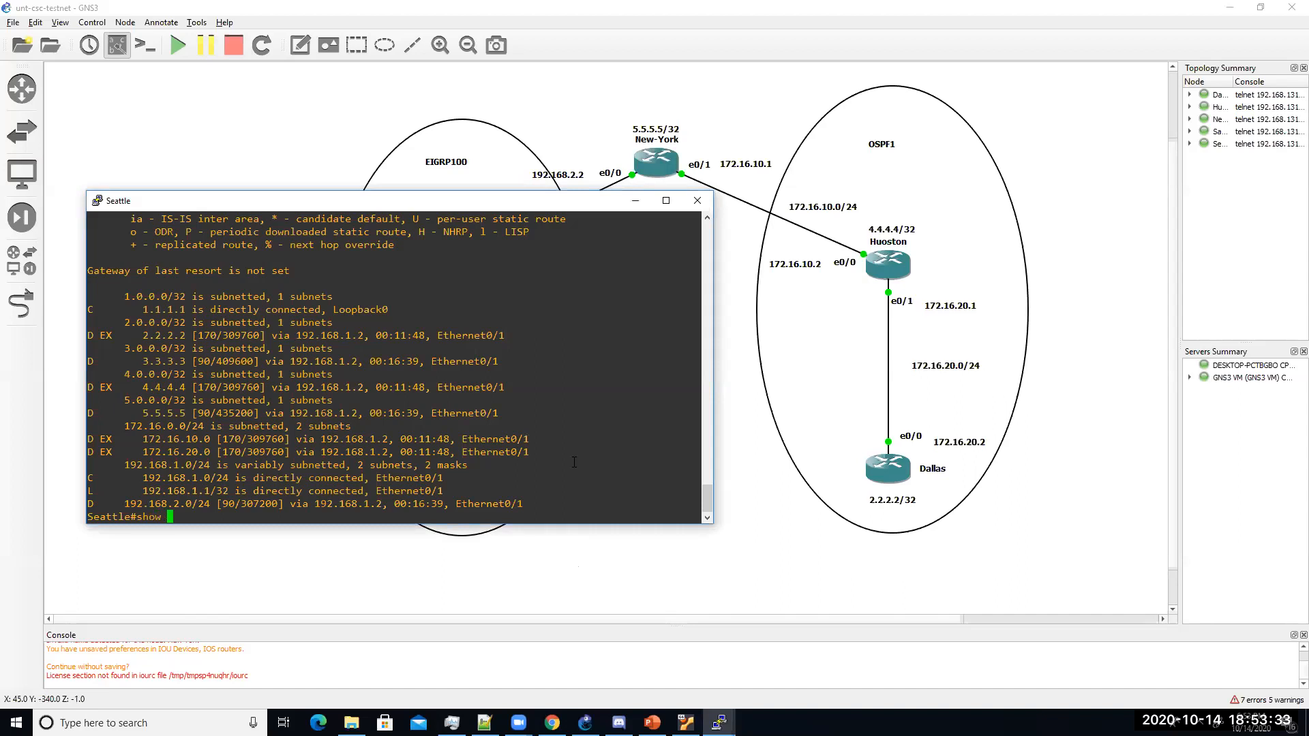
key(Return)
key(space)
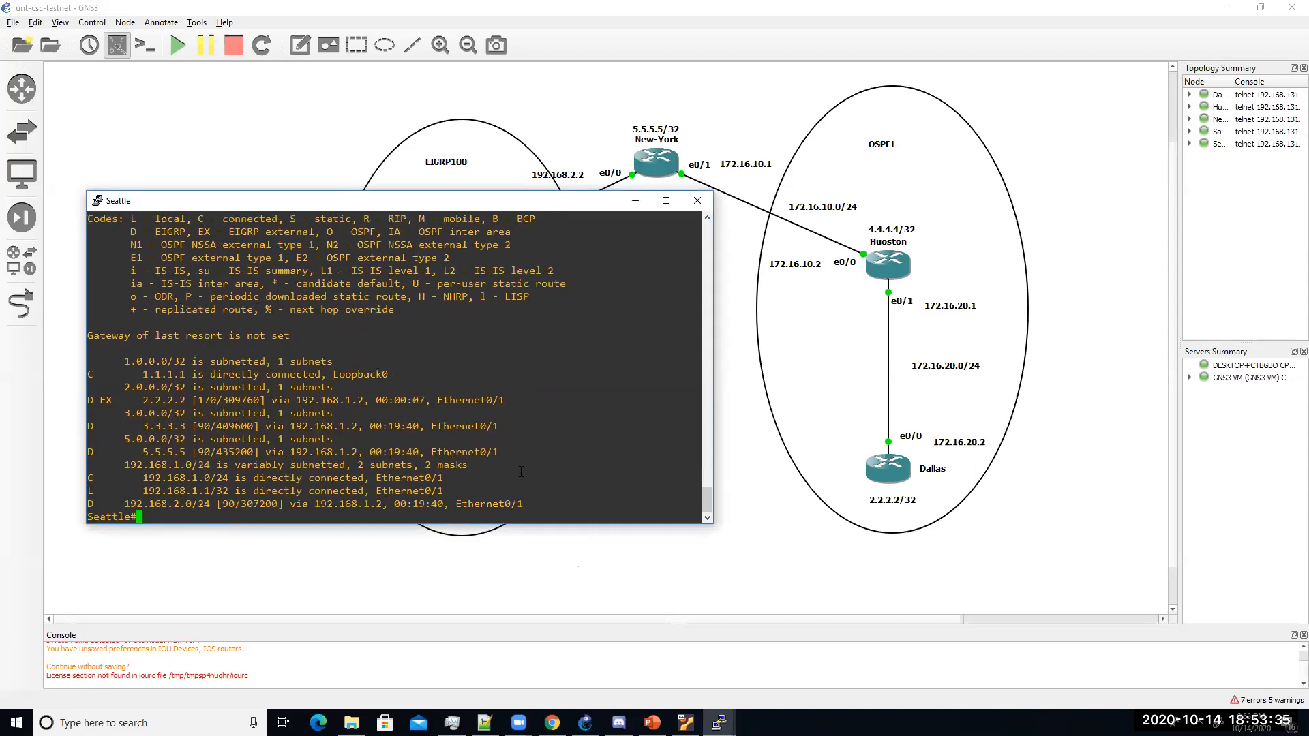
drag(134, 400, 508, 400)
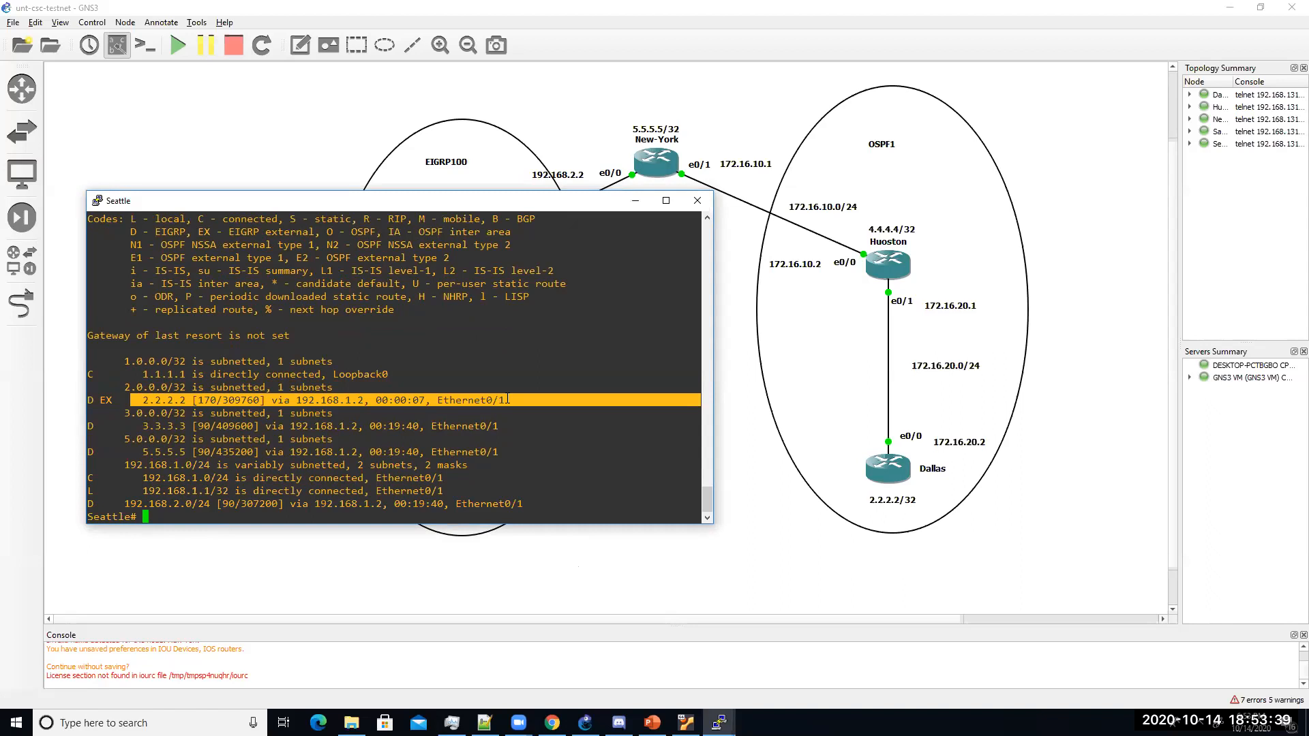
click(146, 452)
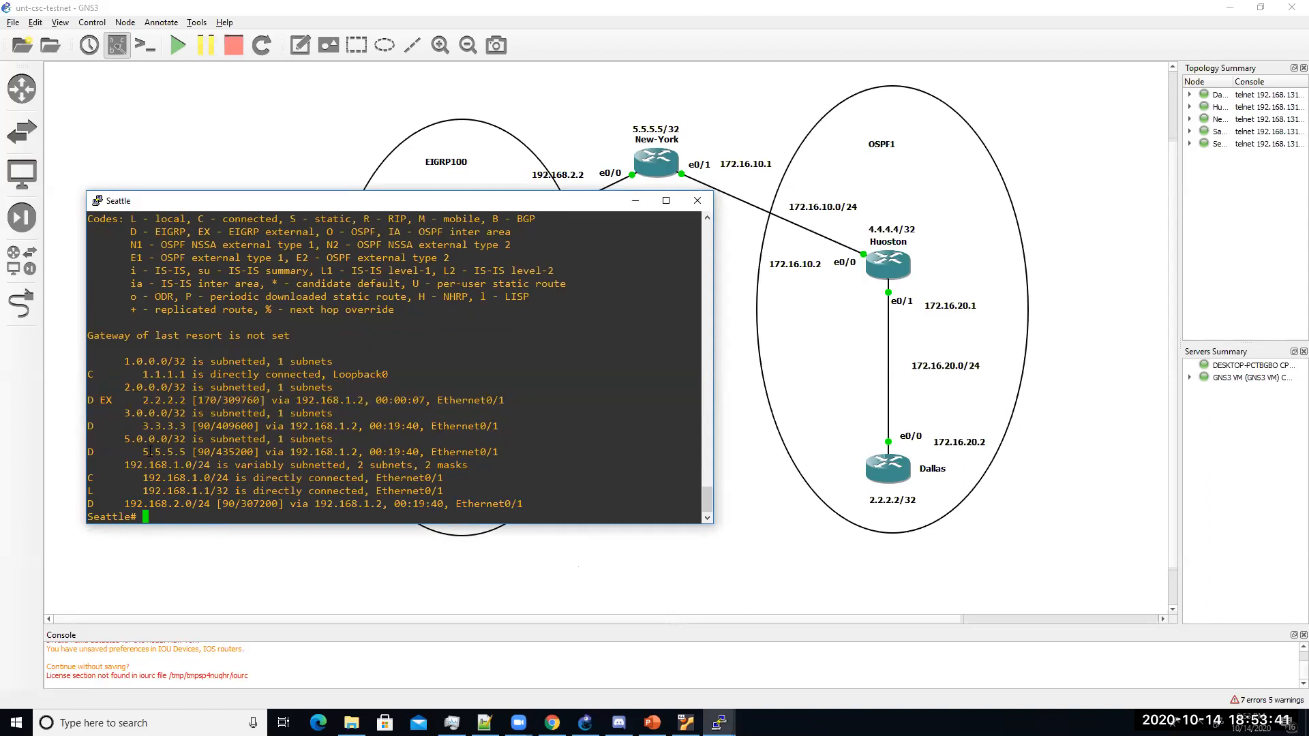
Step: Ping 2.2.2.2 from Seattle to confirm 100 percent success
text(pi)
text(ng 2.2.2)
text(.12)
key(BackSpace)
key(BackSpace)
text(2)
key(Return)
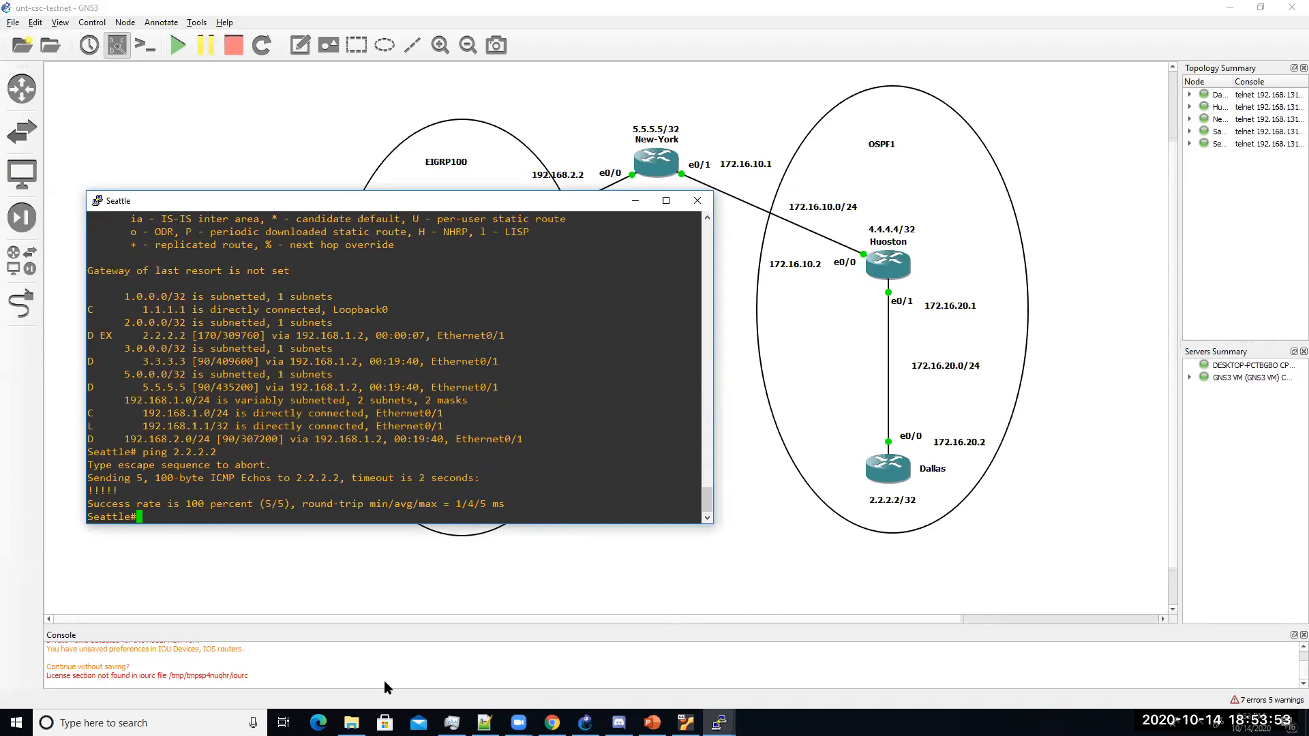
click(653, 722)
key(alt+Tab)
key(alt+Tab)
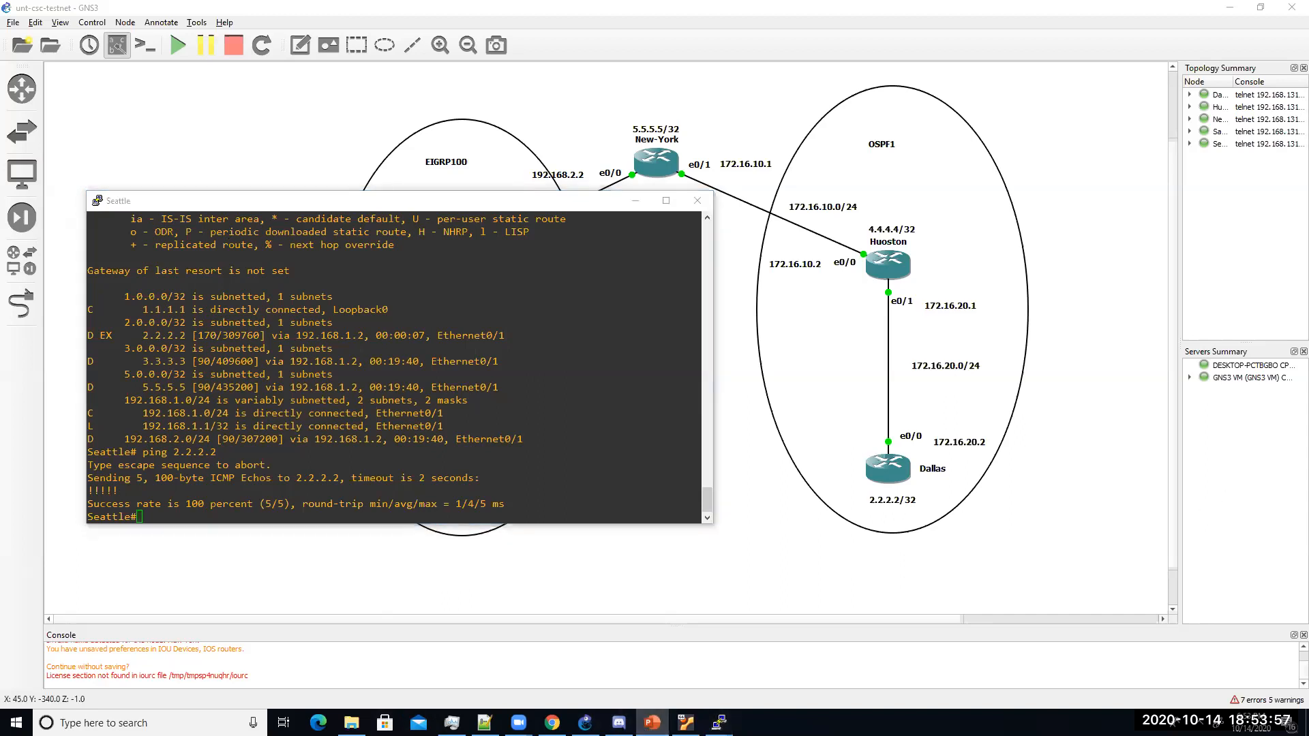
key(alt+Tab)
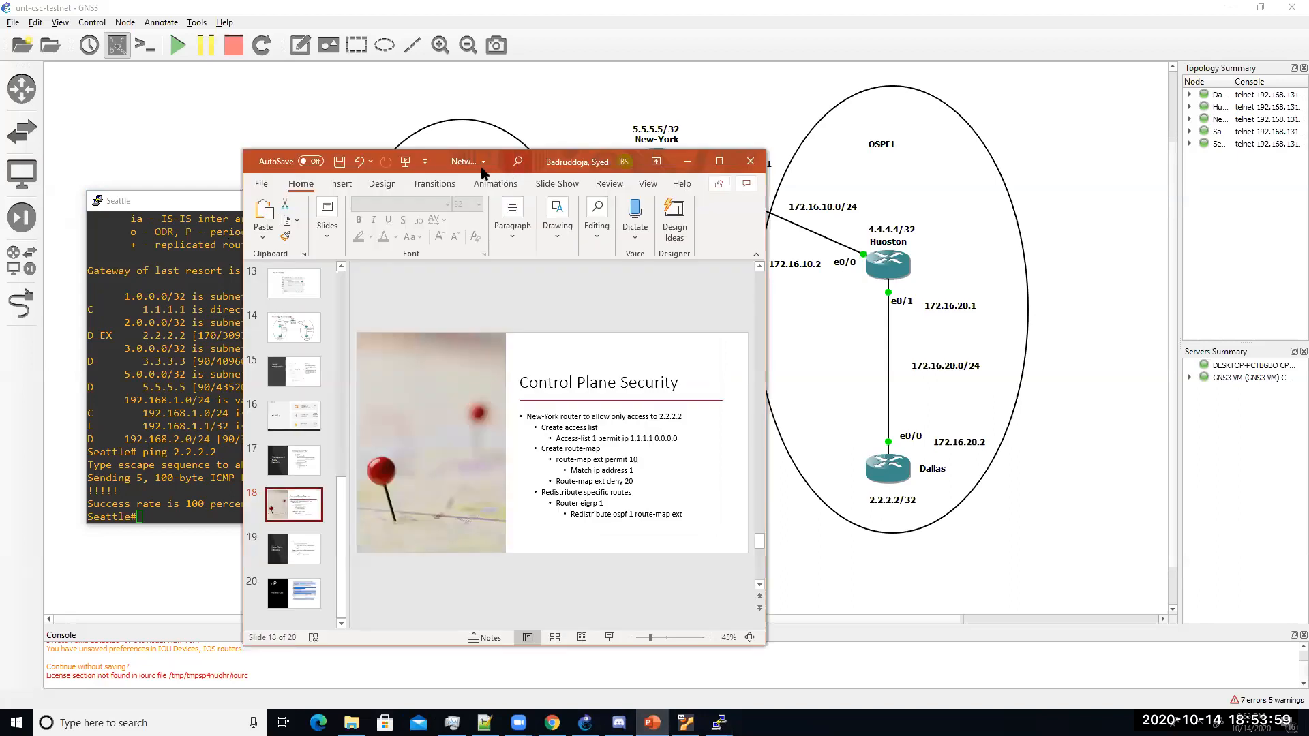
Step: Page the maximized deck to the References slide, then return to GNS3's security devices list
double_click(439, 152)
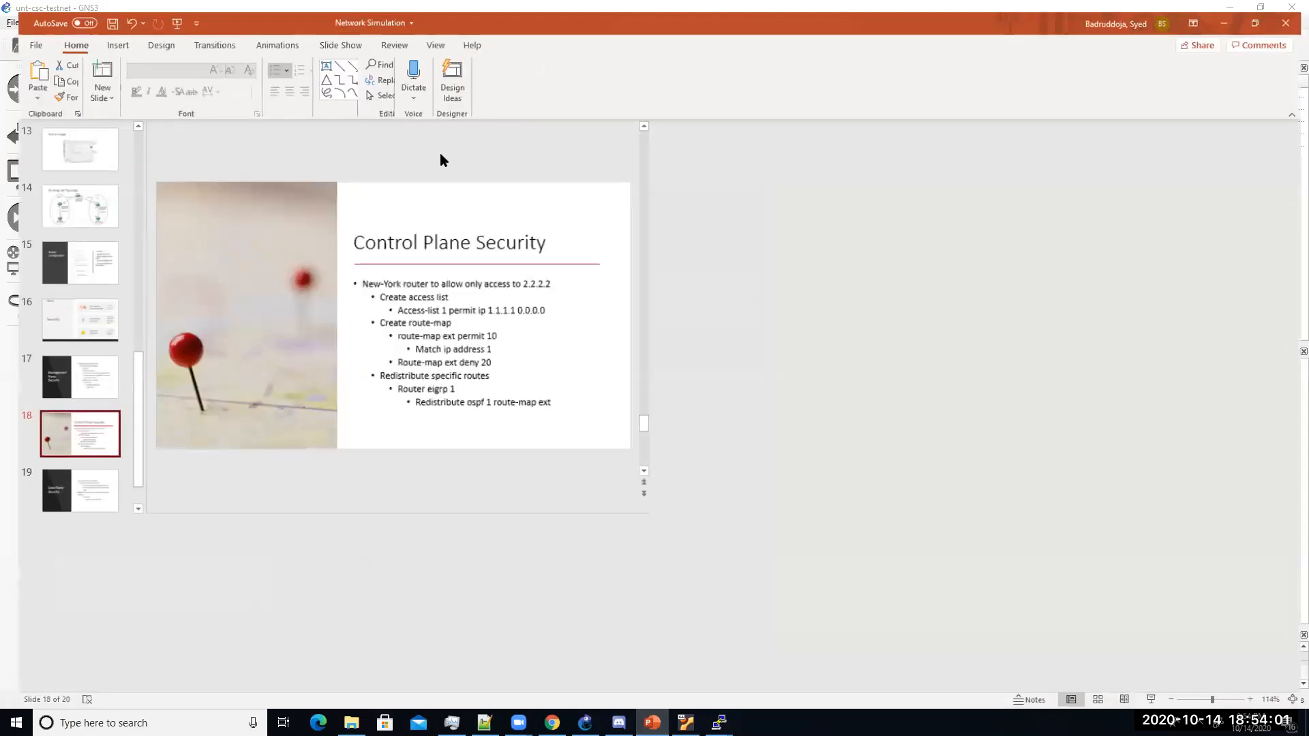
scroll(153, 446, down, 3)
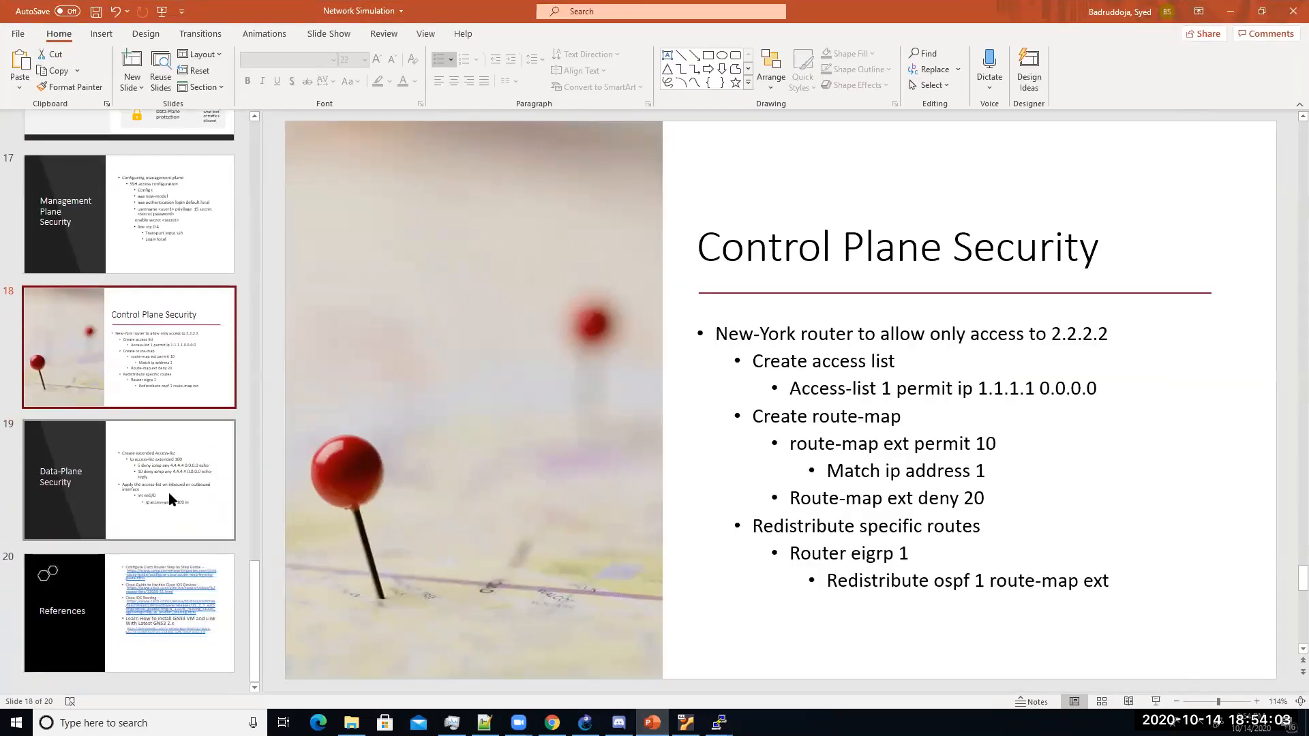
click(179, 508)
click(164, 604)
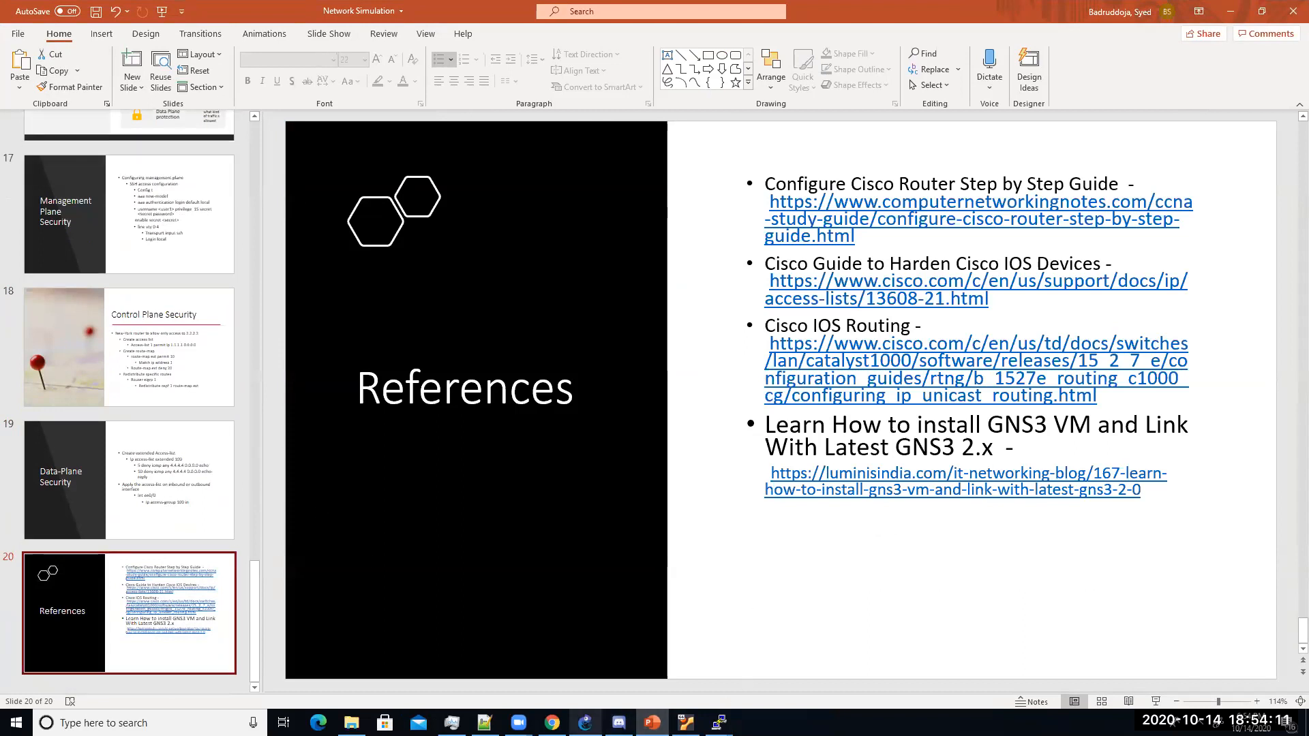
click(585, 722)
click(24, 217)
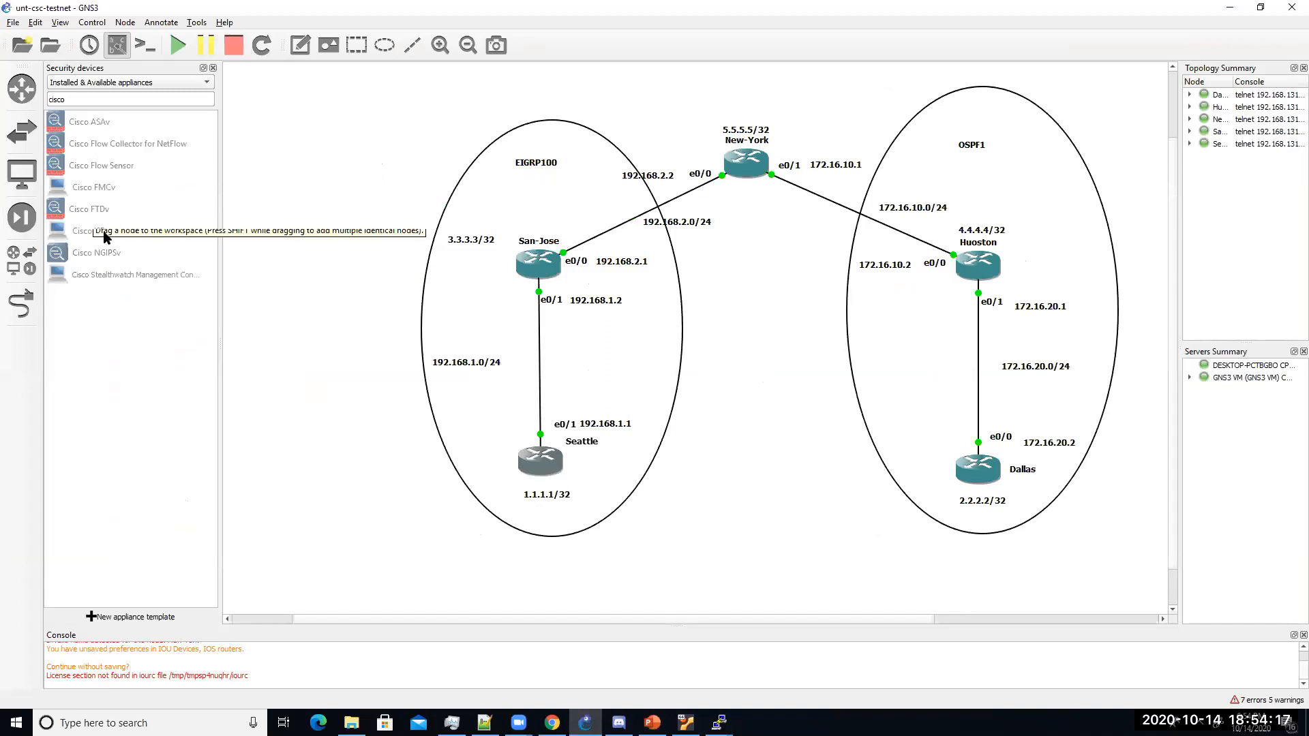
Step: Clear the device Filter text so all appliances are listed
click(105, 257)
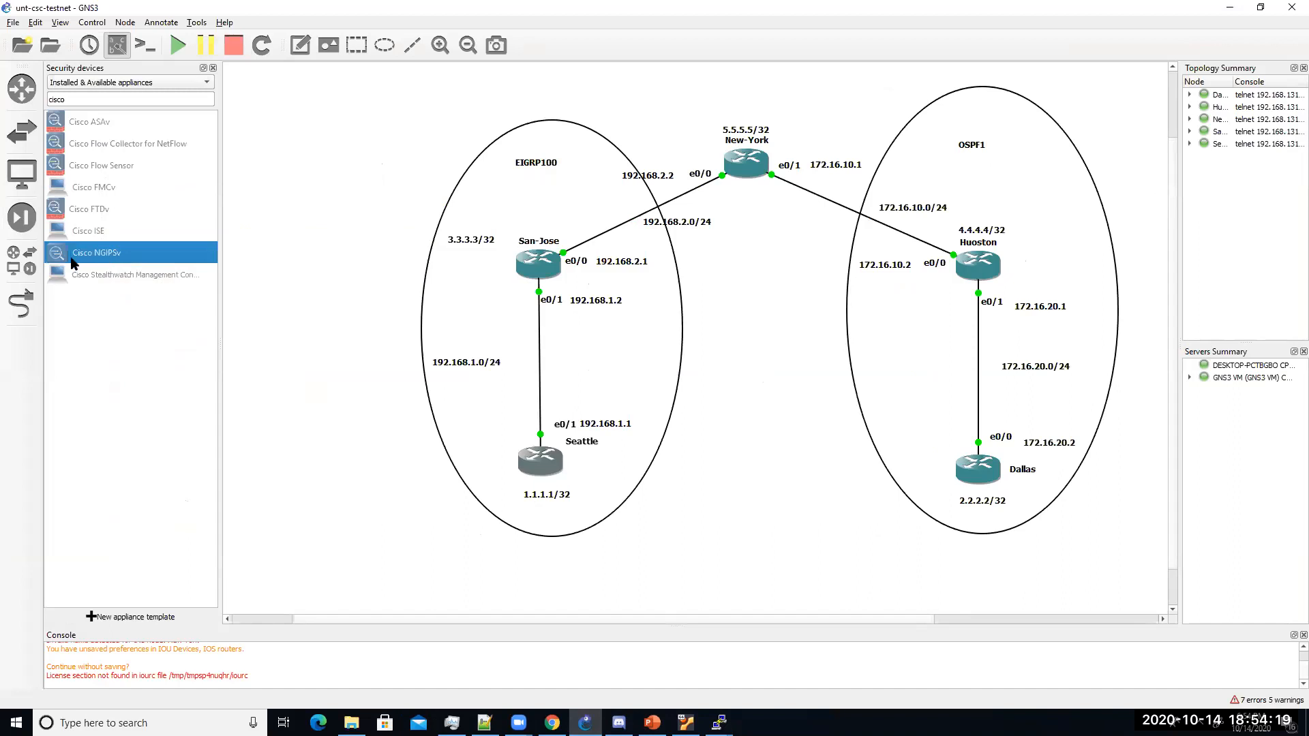
drag(73, 100, 42, 100)
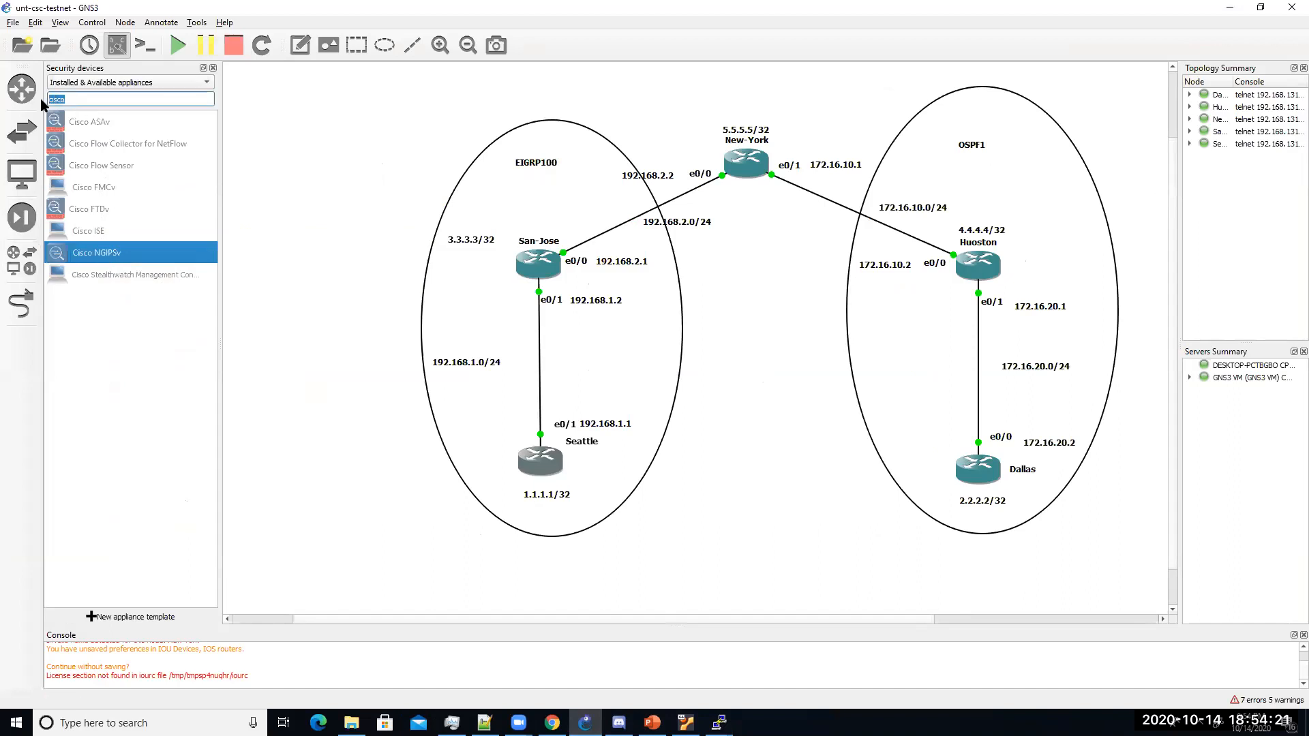
key(BackSpace)
Step: Start then cancel adding Checkpoint GAiA, and widen the topology summary area
double_click(119, 145)
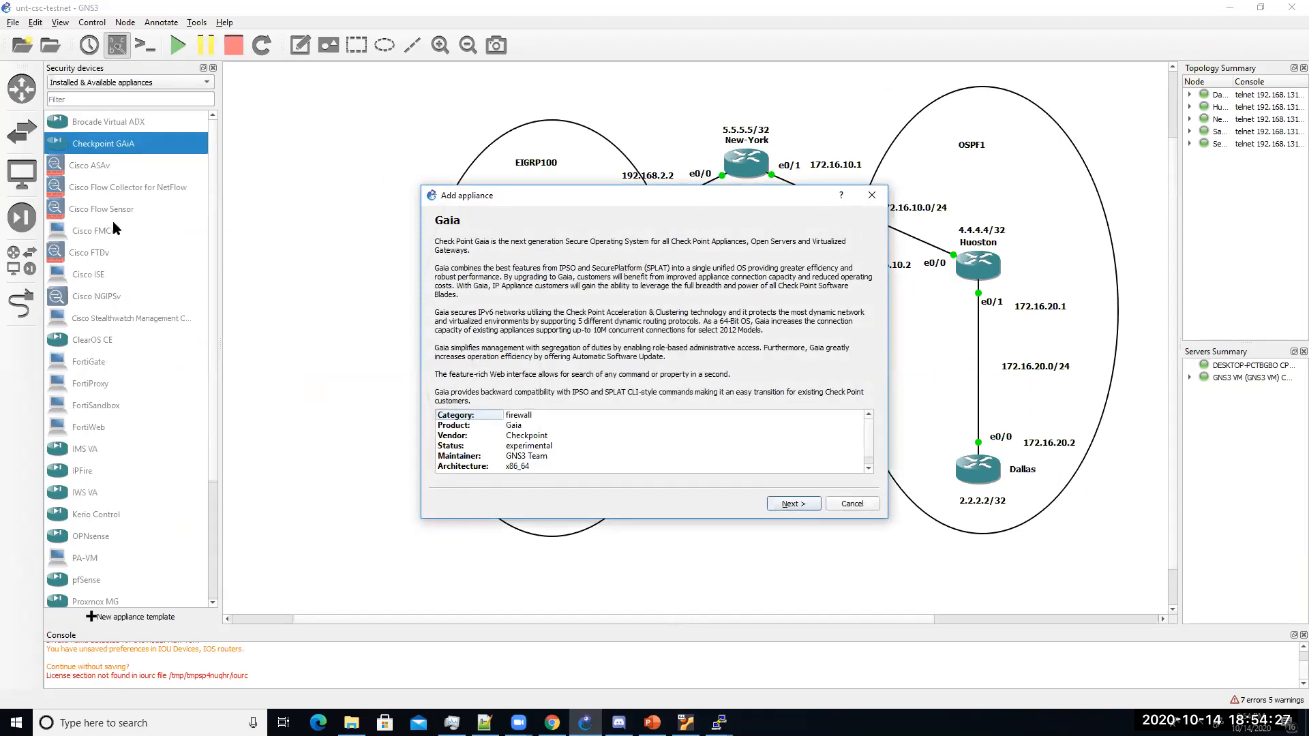
click(872, 197)
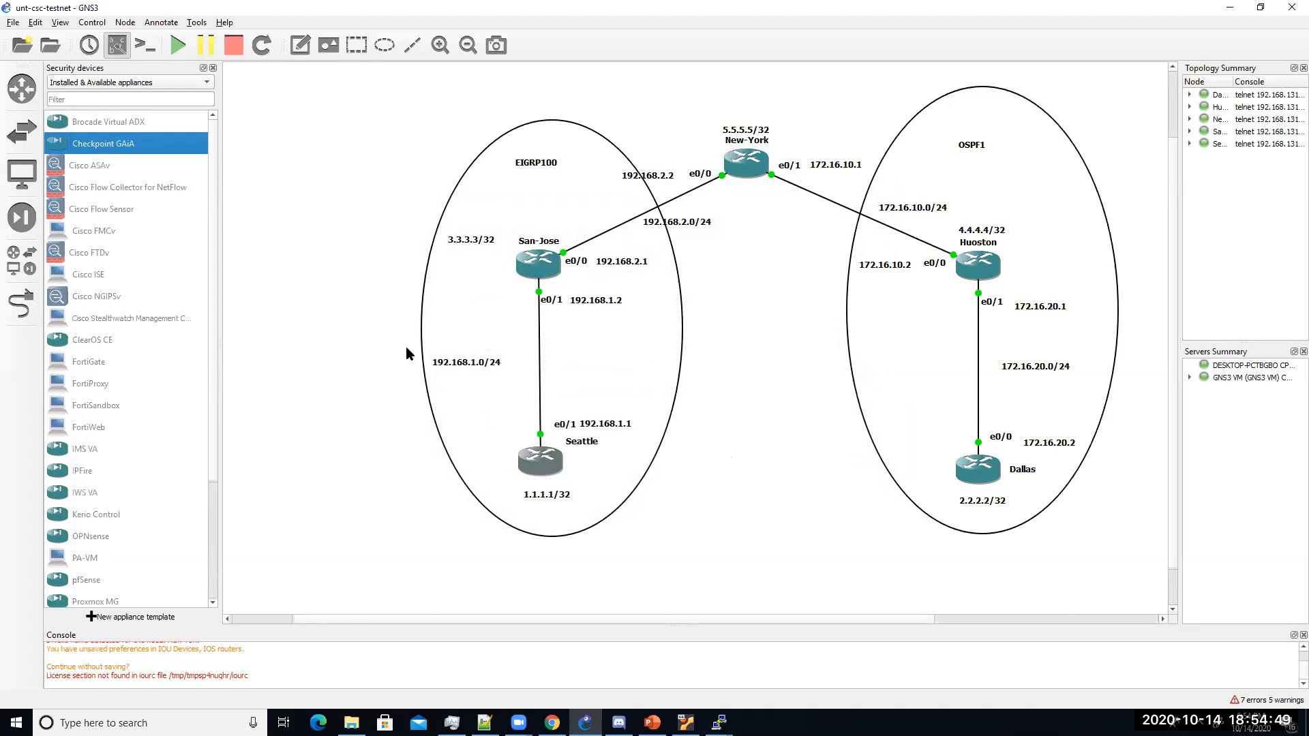
drag(544, 623, 607, 621)
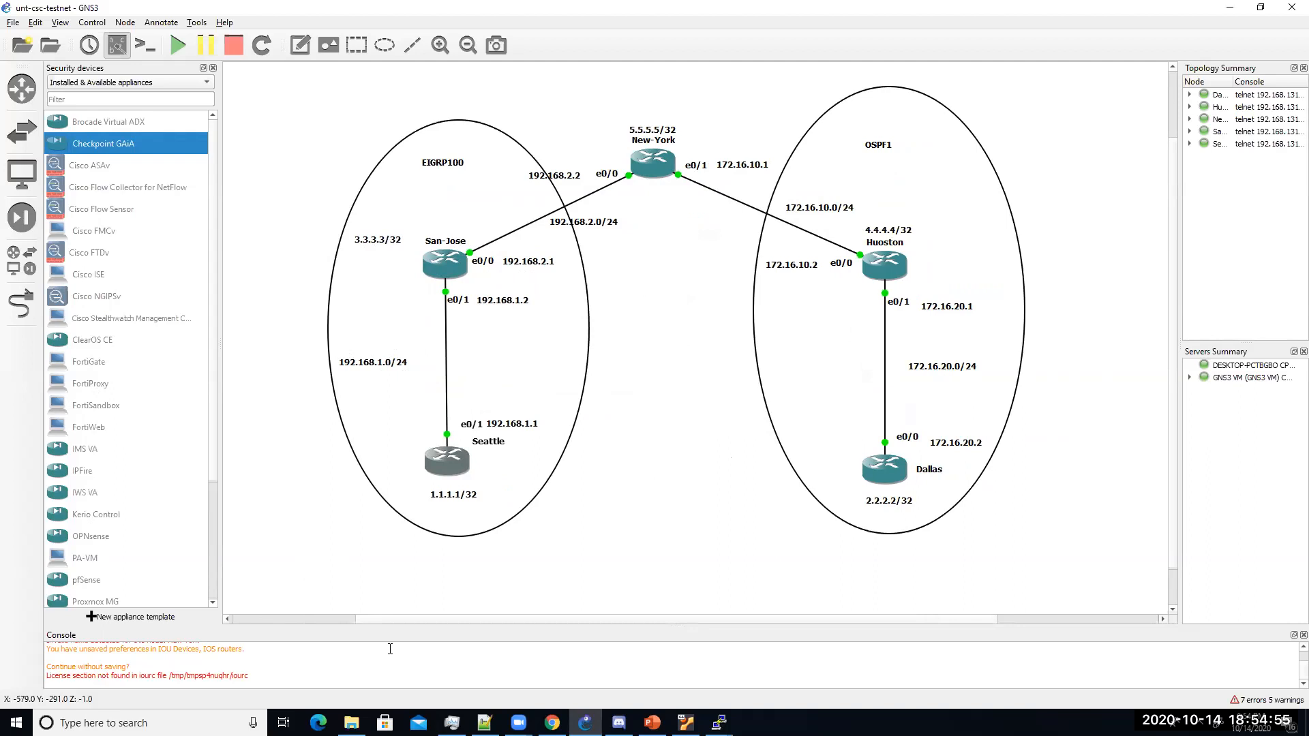
drag(1178, 245, 1013, 252)
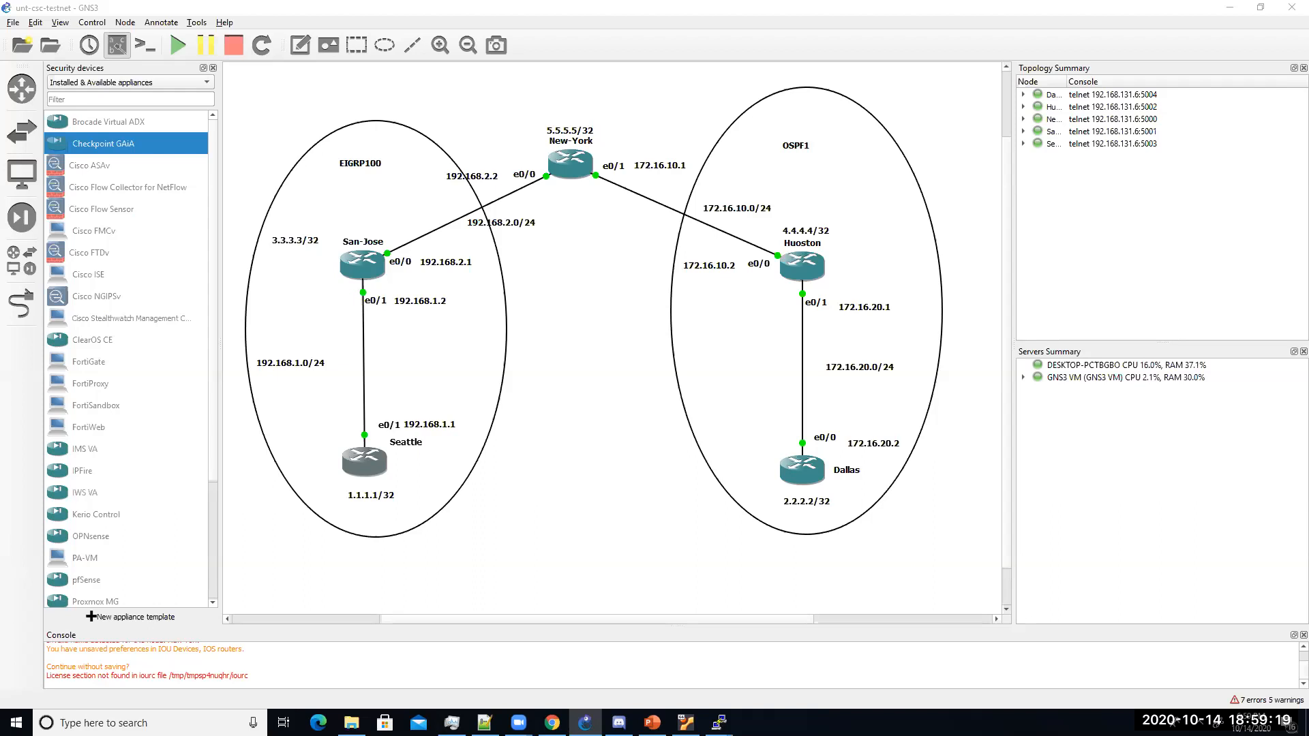
Step: On Huoston, exit interface configuration and list the ip nbar options with 'ip nbar ?'
mouse_move(719, 723)
click(643, 648)
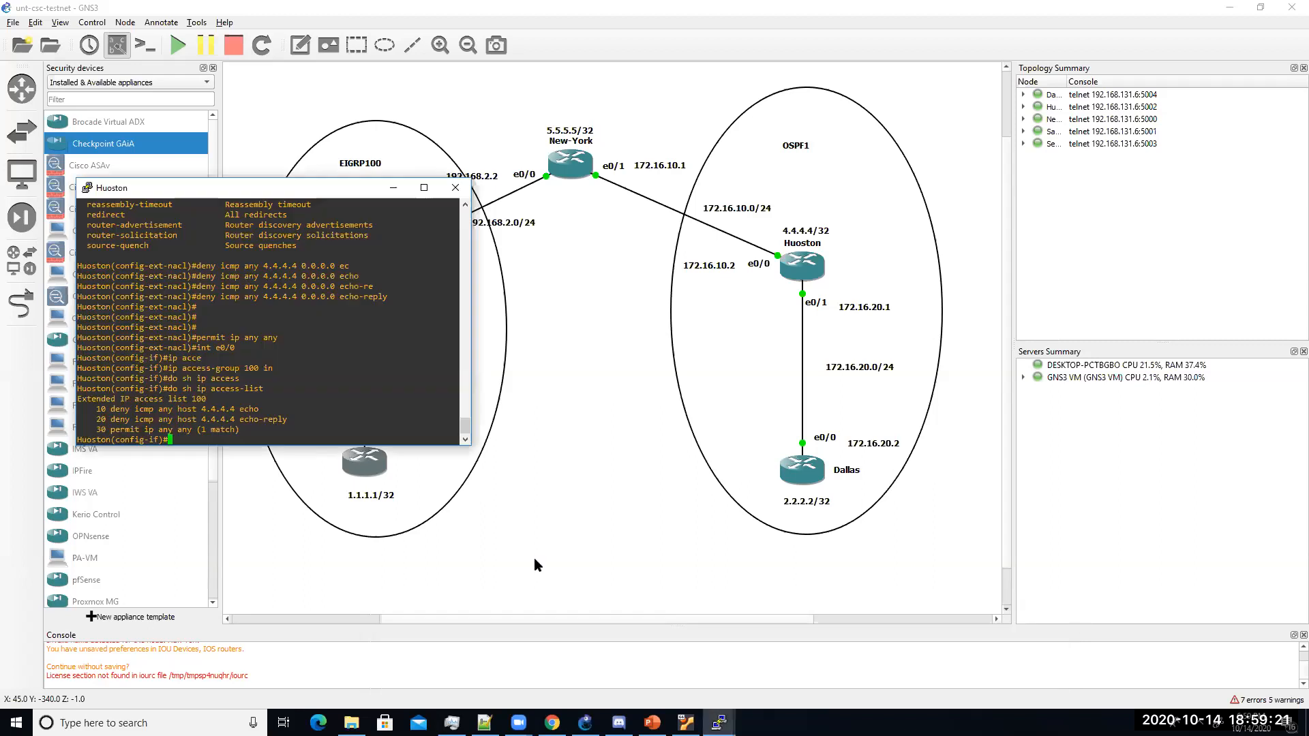
text(exit)
key(Return)
text(ip )
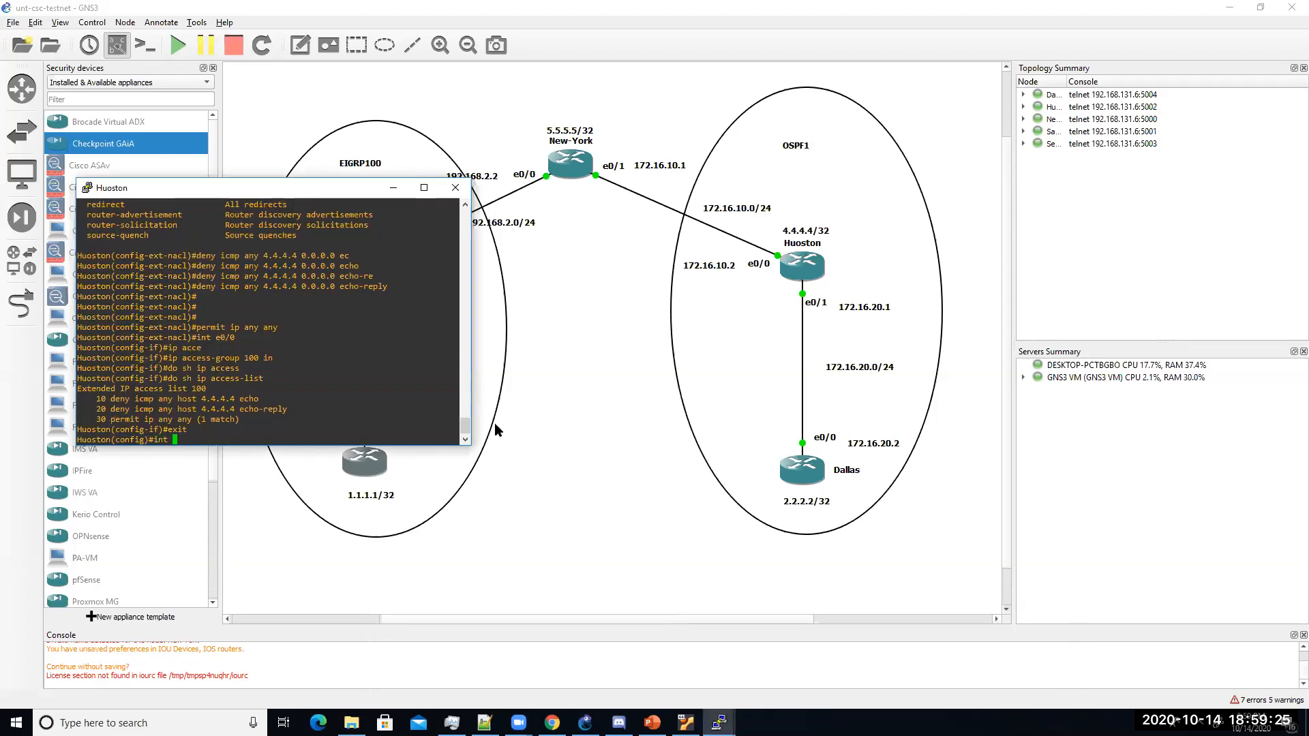
text(nb)
key(Tab)
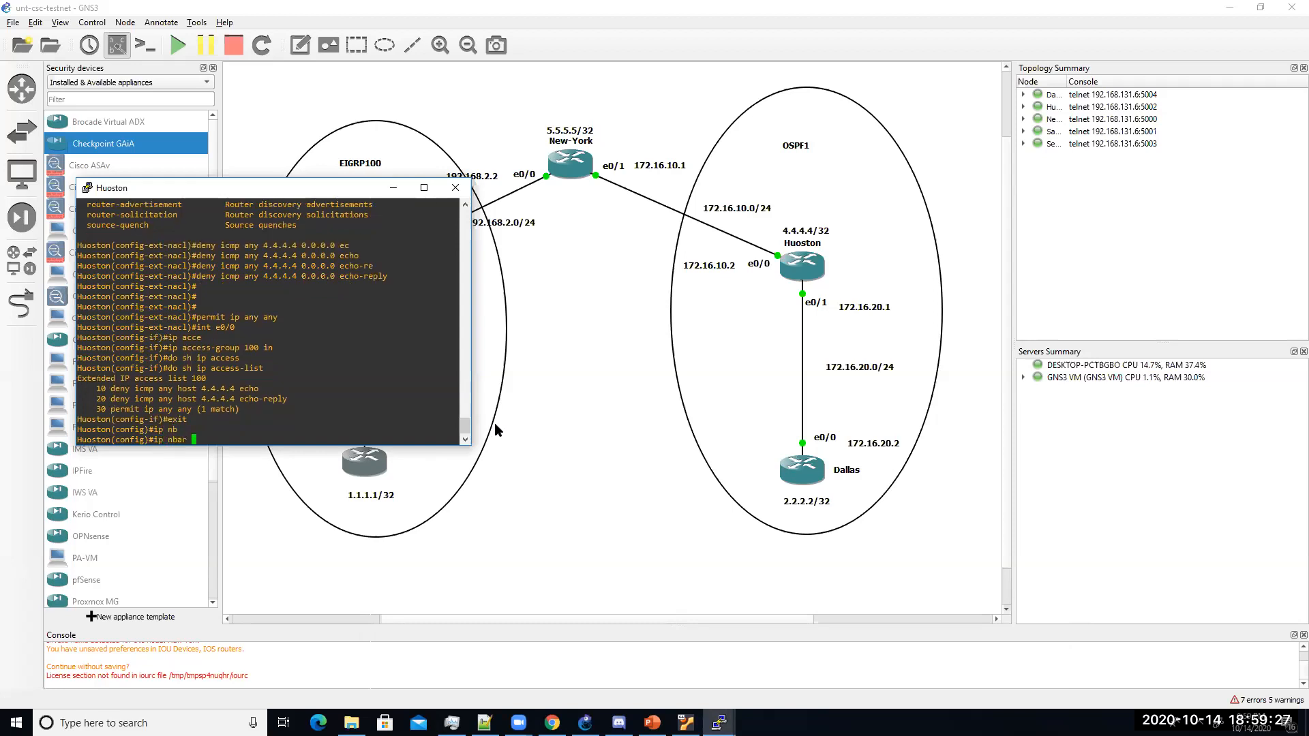
key(Return)
key(Return)
text(ip nbar ?)
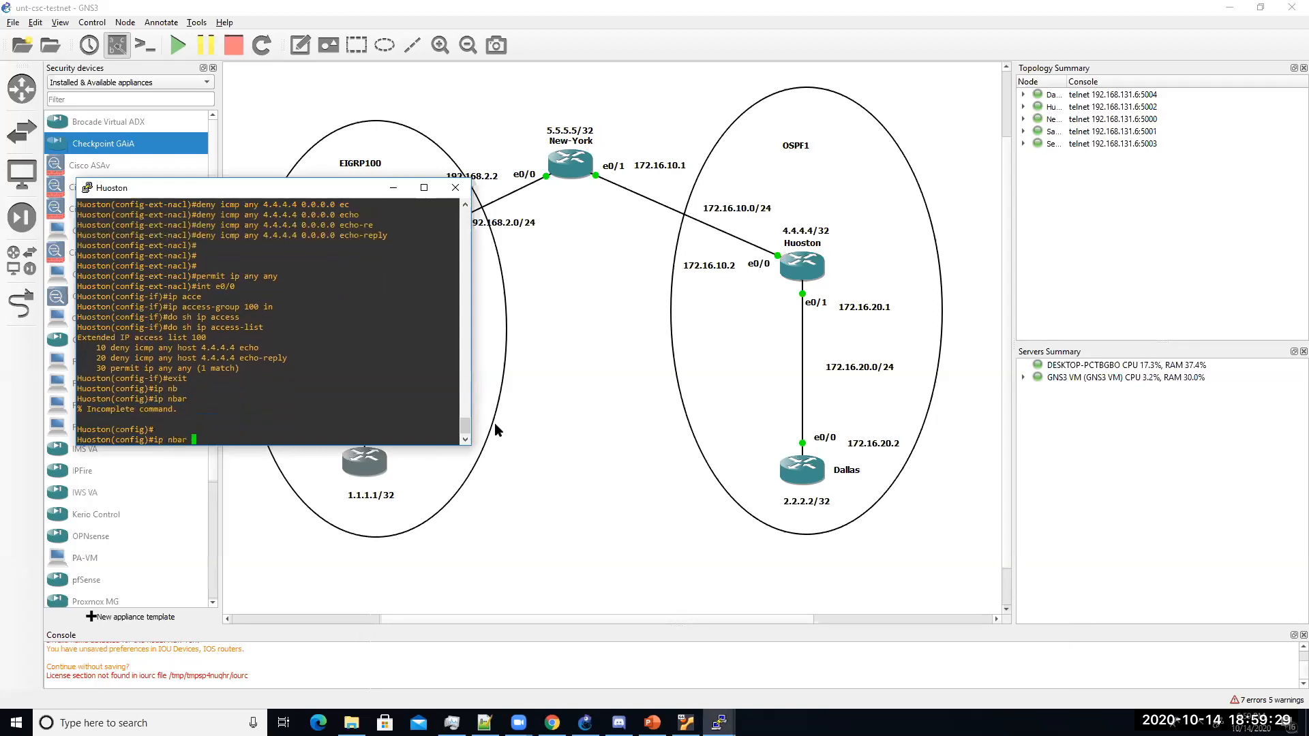
key(BackSpace)
key(BackSpace)
key(BackSpace)
key(BackSpace)
key(BackSpace)
key(BackSpace)
key(BackSpace)
key(BackSpace)
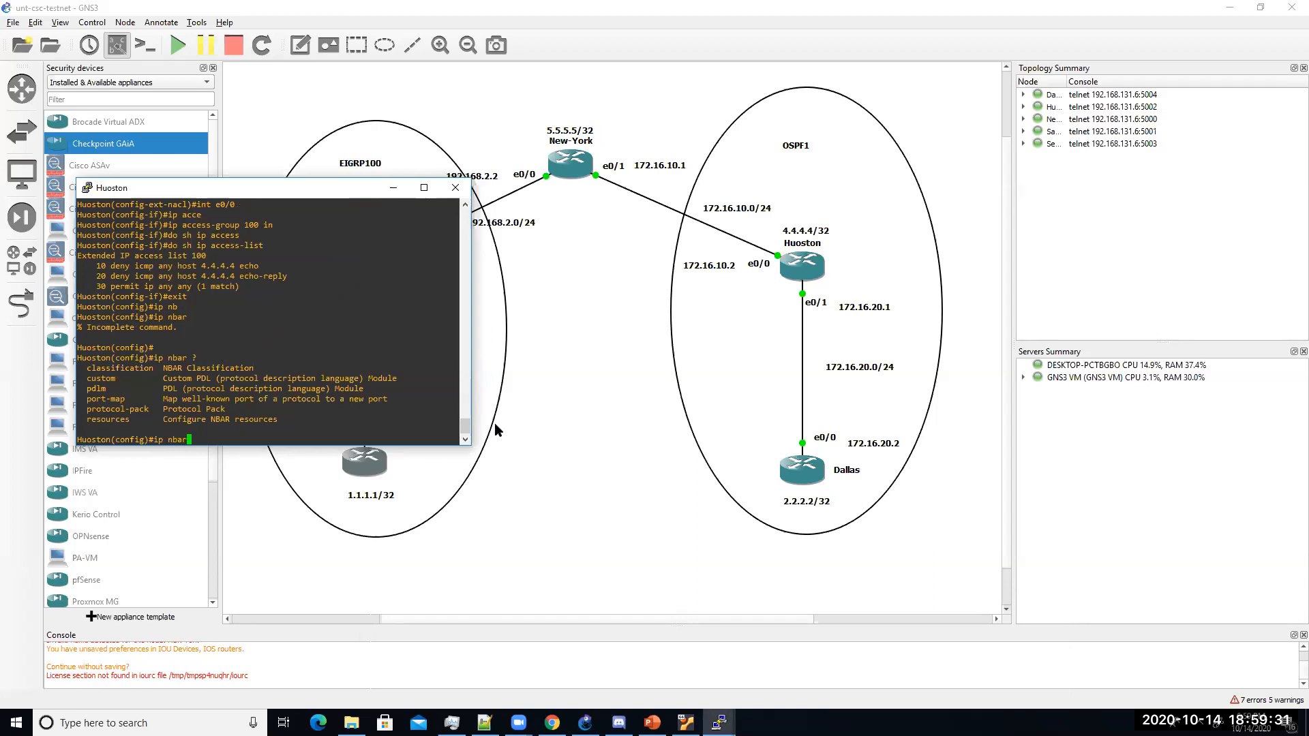
Step: Return to privileged mode with end and try 'show ip nbar'
text(end)
key(Return)
key(Return)
key(Return)
text(show ip nb)
key(Tab)
key(Return)
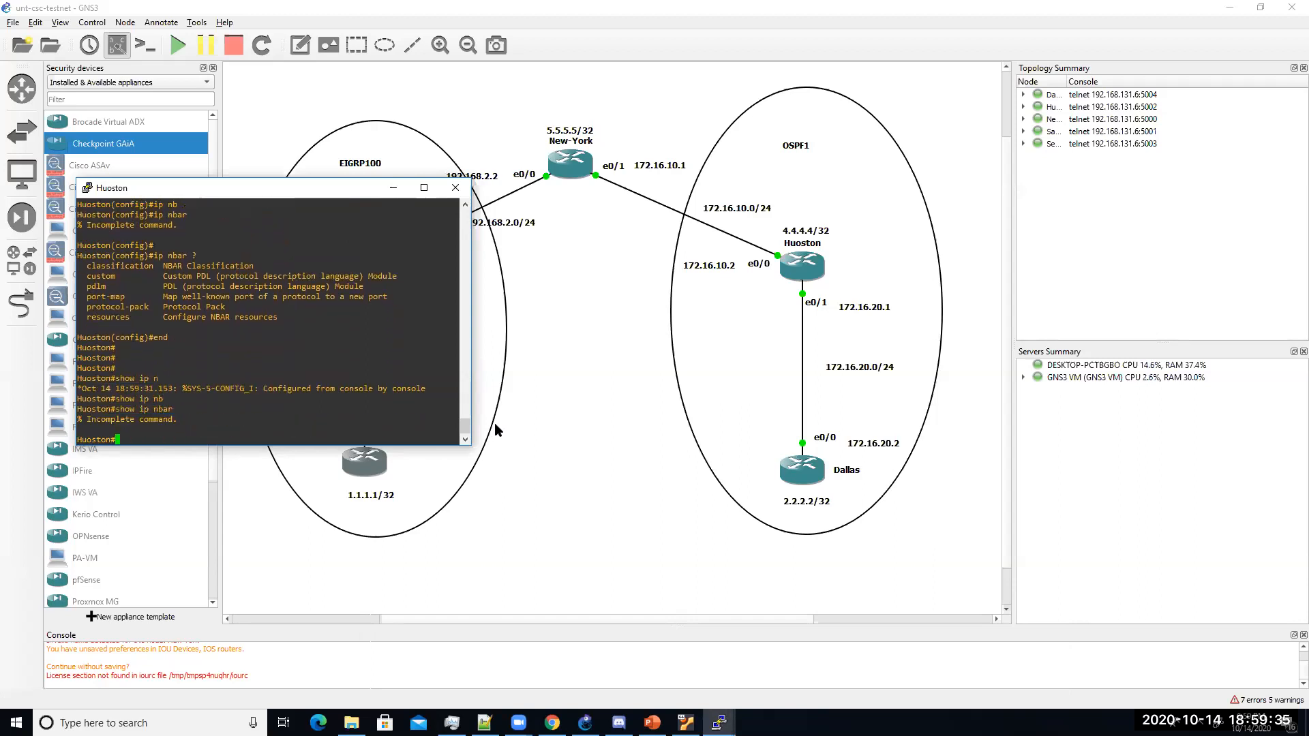
Step: List the show ip nbar options and run 'show ip nbar attribute'
key(Up)
text(?)
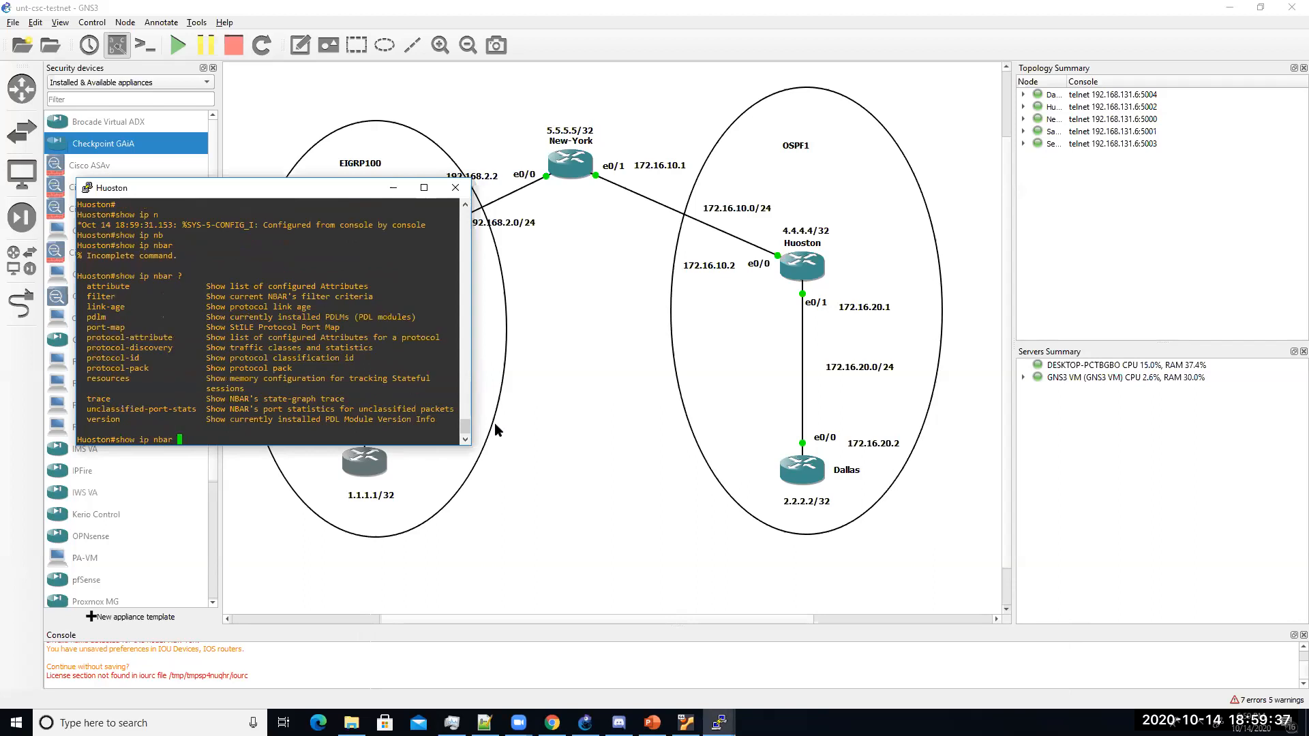
text(at)
key(Tab)
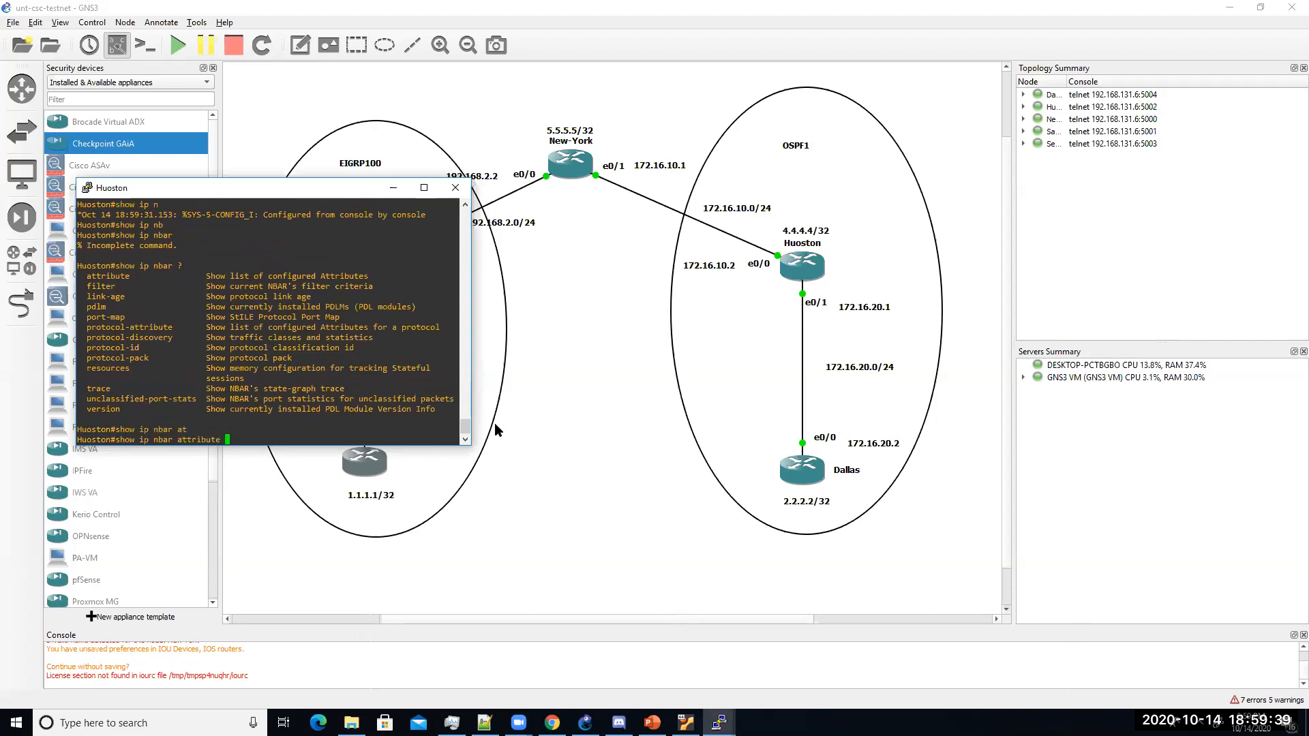
key(Return)
key(Return)
key(Up)
key(BackSpace)
key(BackSpace)
key(BackSpace)
key(BackSpace)
key(BackSpace)
key(BackSpace)
key(BackSpace)
key(BackSpace)
key(BackSpace)
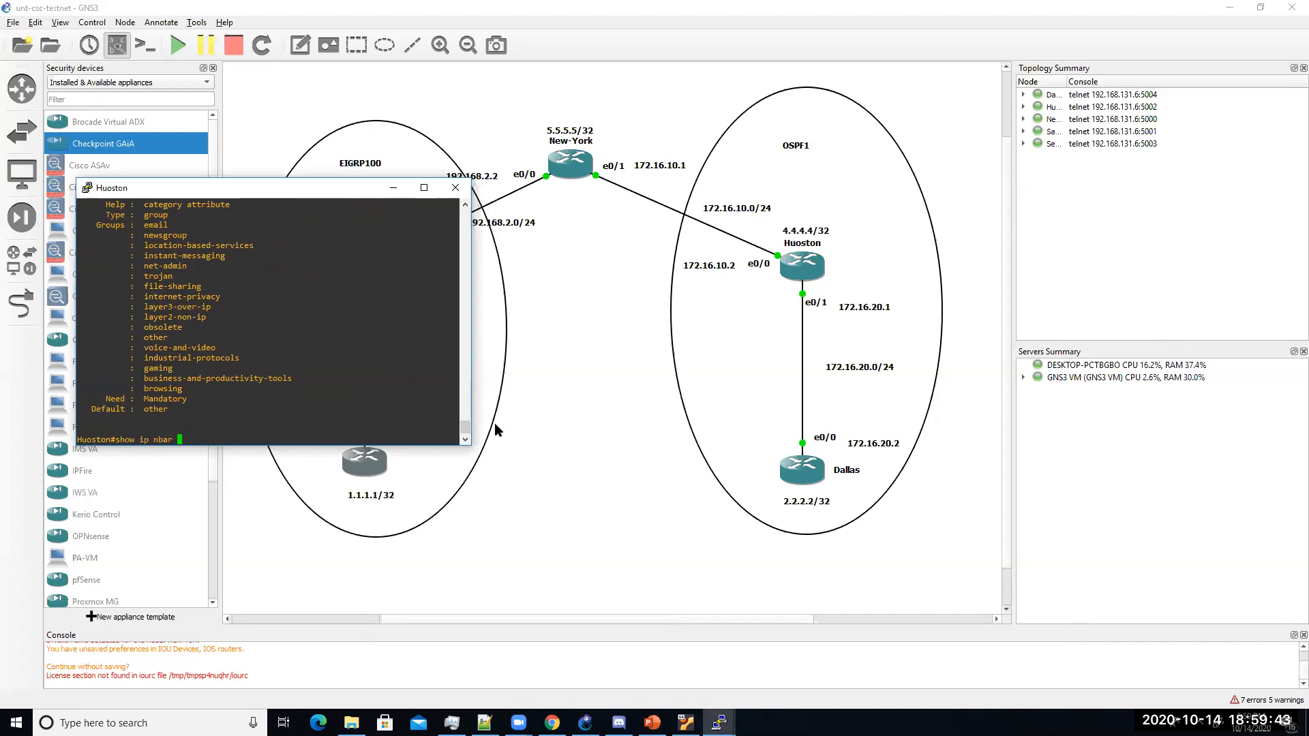
Step: Run 'show ip nbar protocol-discovery' on Huoston
text(?pro)
key(Tab)
text(d)
key(Tab)
key(Return)
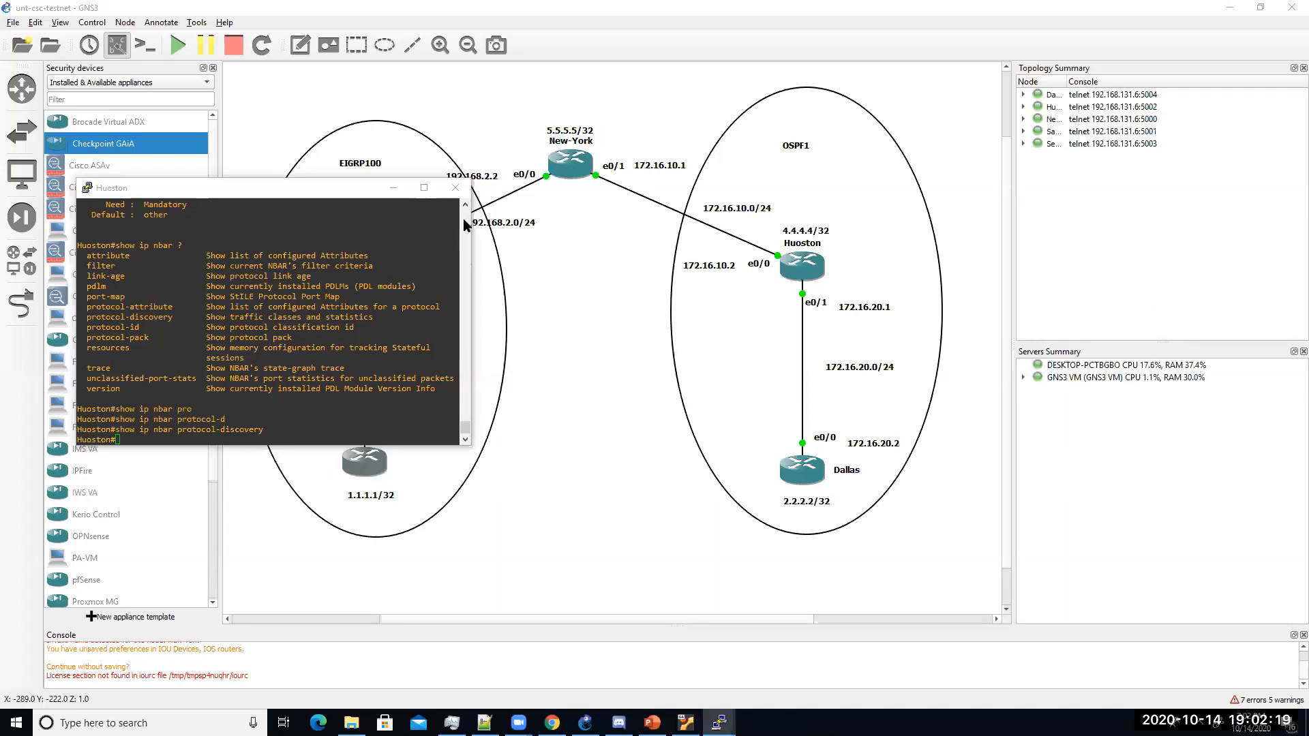
Step: Drag the Huoston console to the canvas centre and narrow it slightly, revealing San-Jose
drag(259, 197, 277, 207)
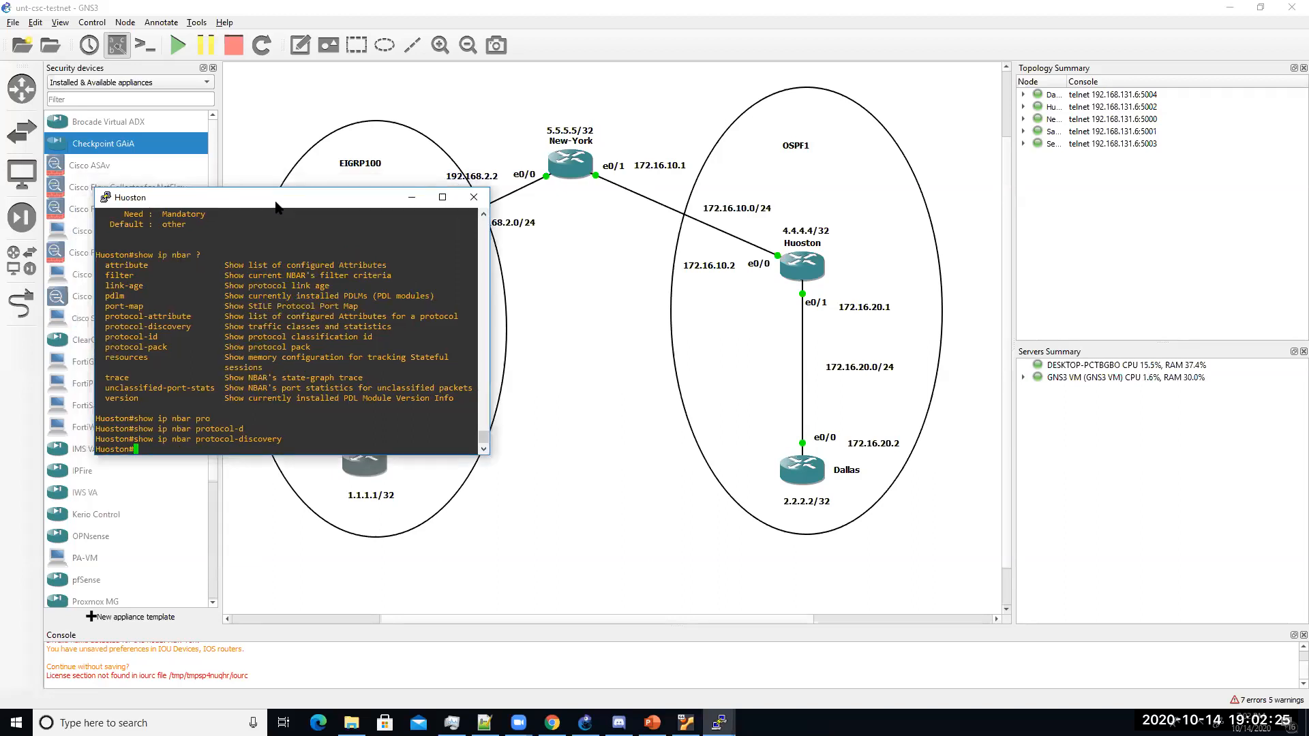
drag(276, 202, 609, 282)
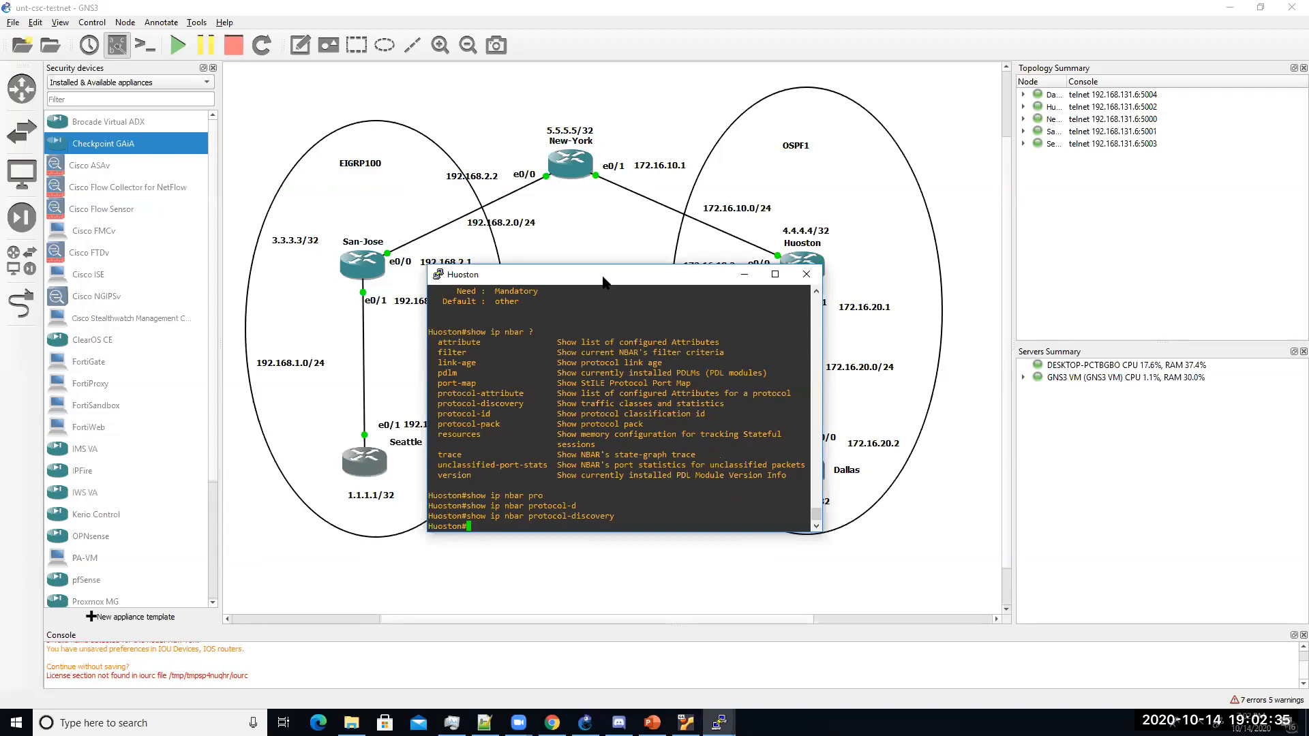
drag(603, 281, 564, 346)
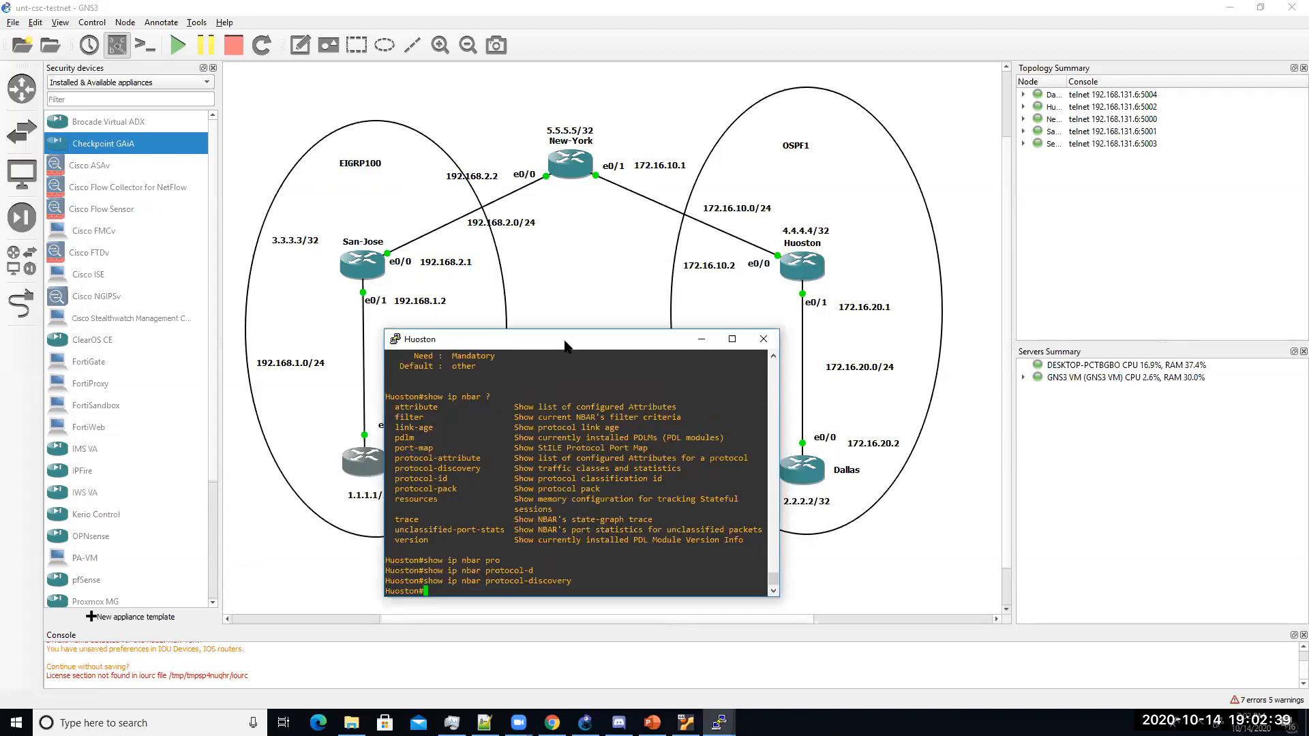
drag(565, 347, 554, 188)
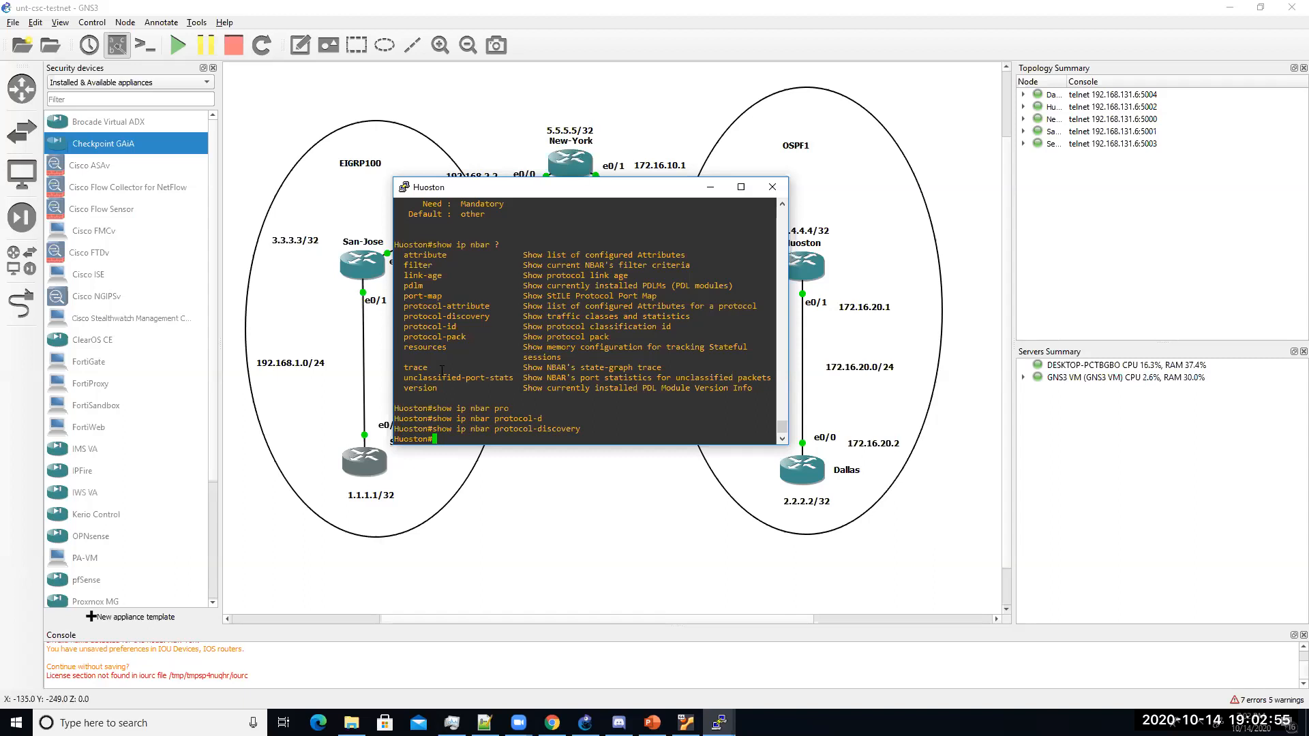
drag(389, 362, 408, 362)
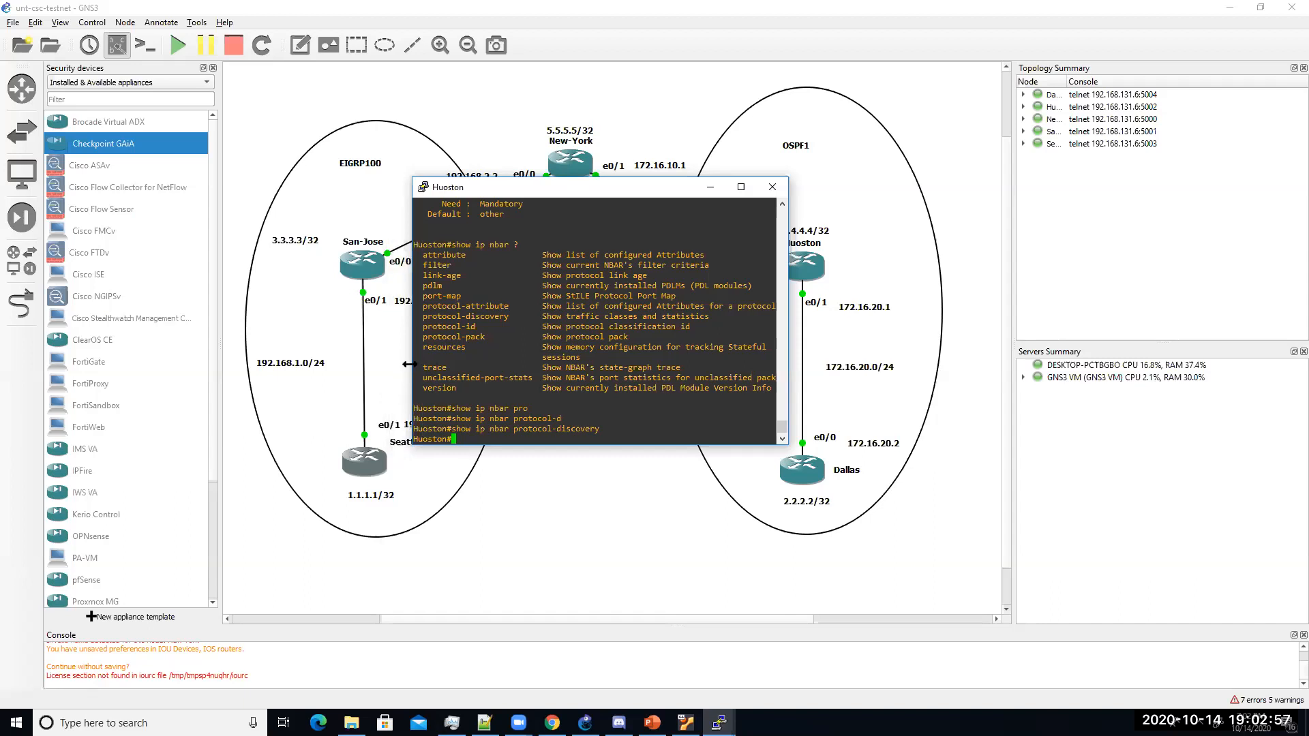